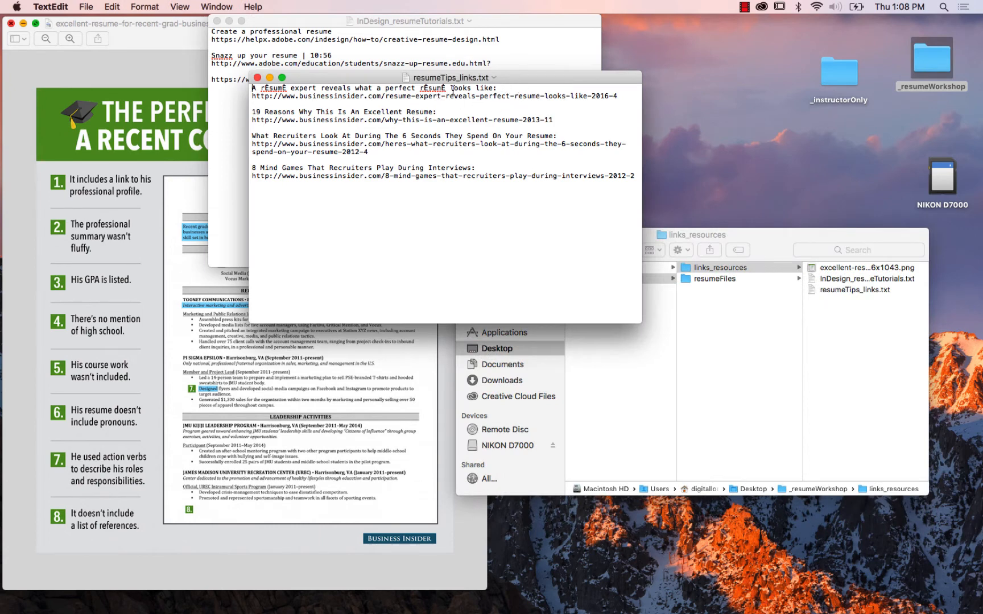
Highlight the first Business Insider link in resumeTips_links.txt, clear the selection, and close the file.
click(619, 95)
drag(618, 96, 246, 97)
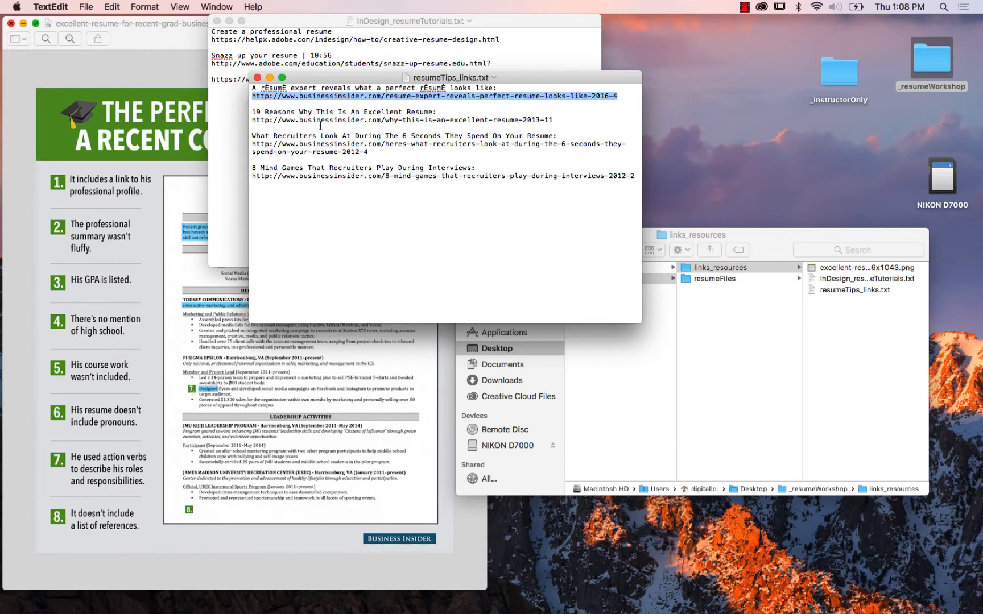
click(360, 112)
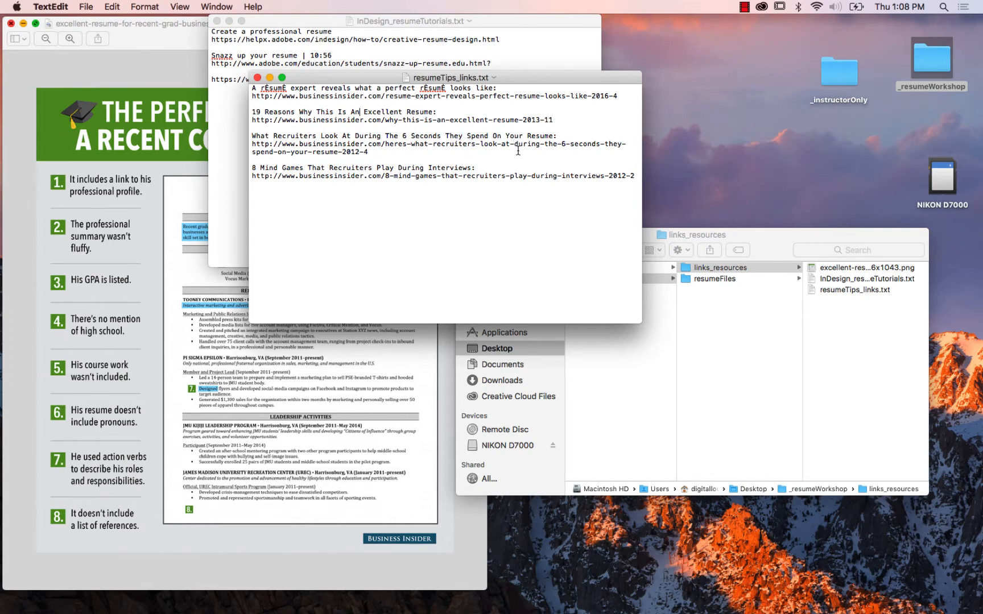
click(257, 77)
Look over InDesign_resumeTutorials.txt and the perfect-resume example image, closing both files.
drag(301, 24, 408, 78)
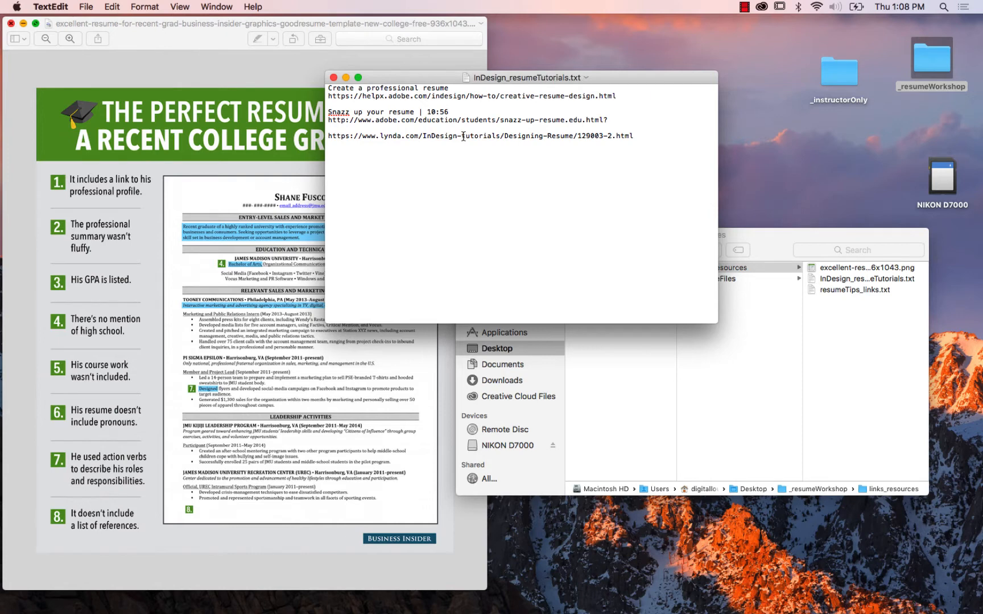
drag(435, 80, 578, 103)
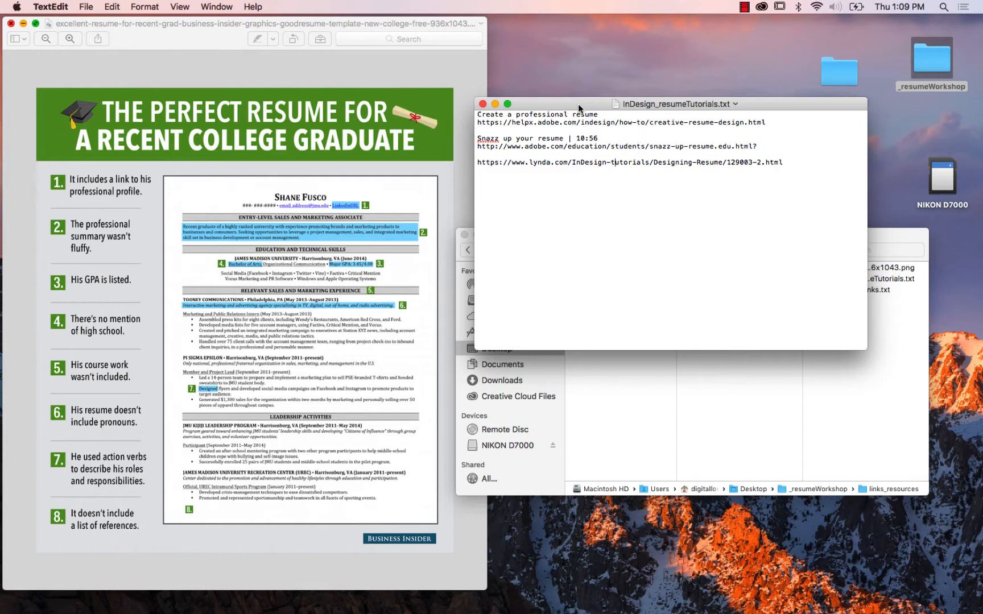
click(483, 104)
drag(402, 26, 461, 29)
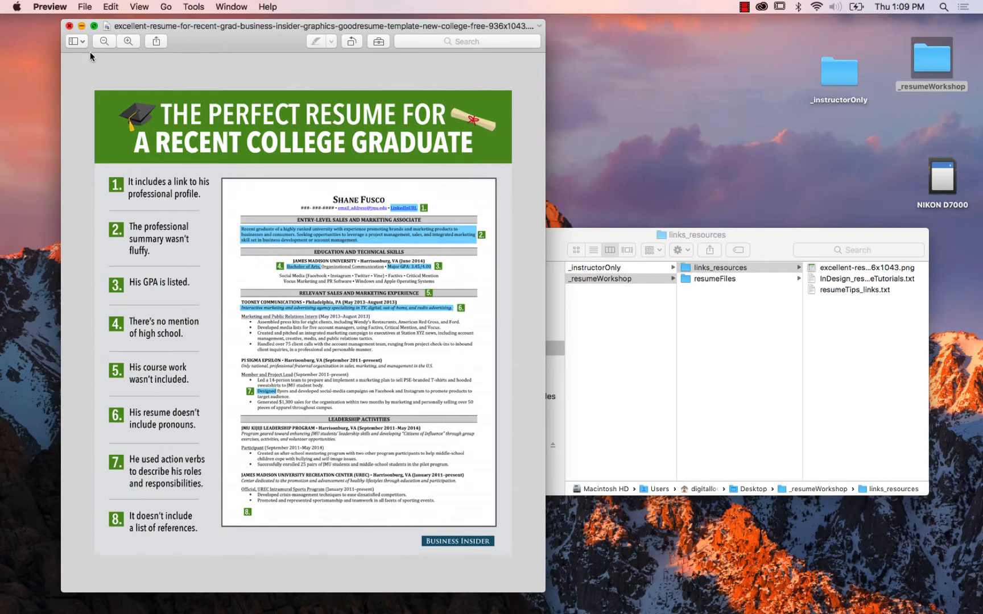
click(69, 26)
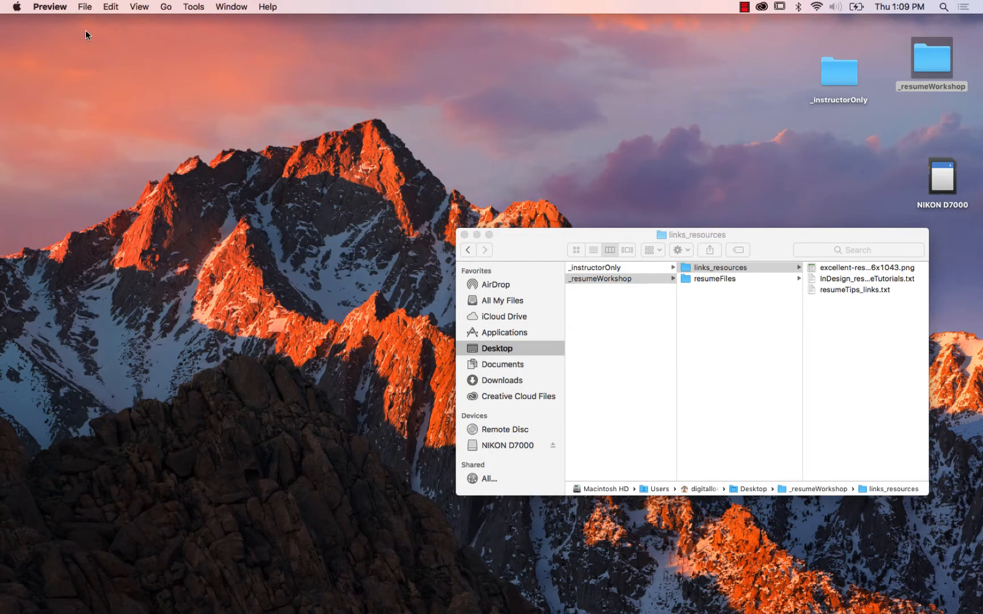
Switch to InDesign and open the settings for a new document, moving the dialog clear of the file window.
key(super+Tab)
key(super+Tab)
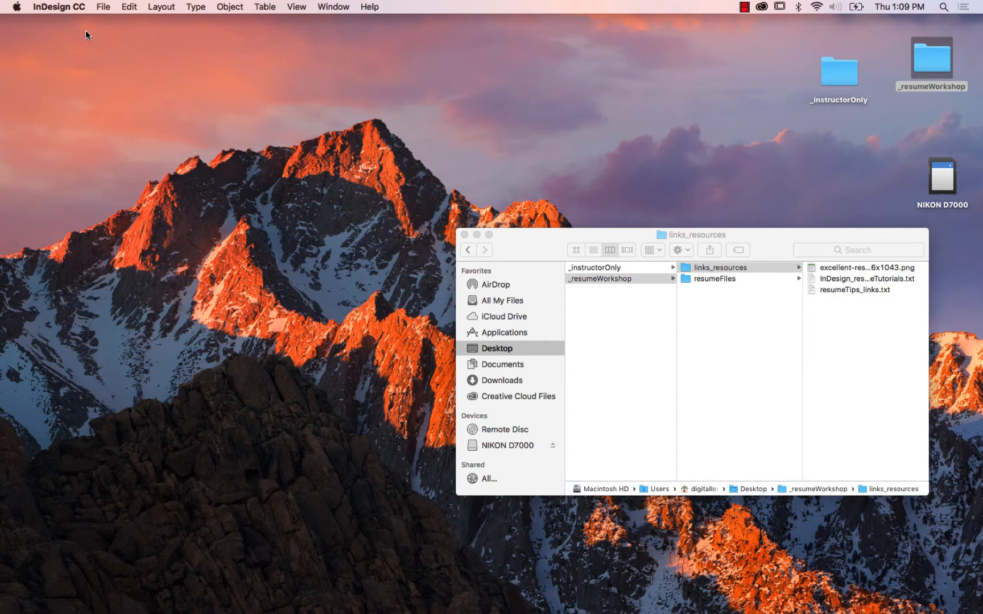
click(96, 8)
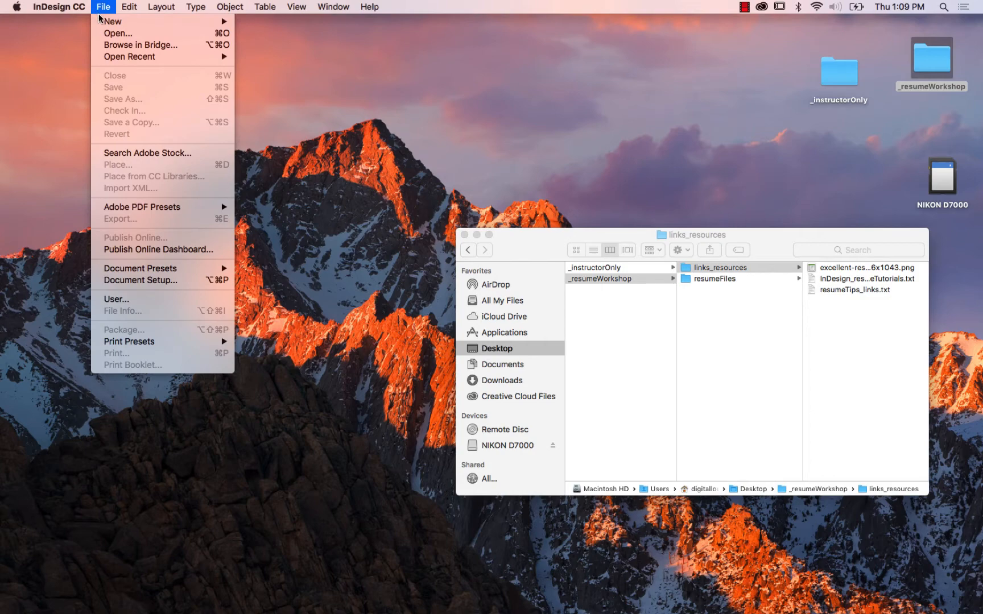
mouse_move(224, 21)
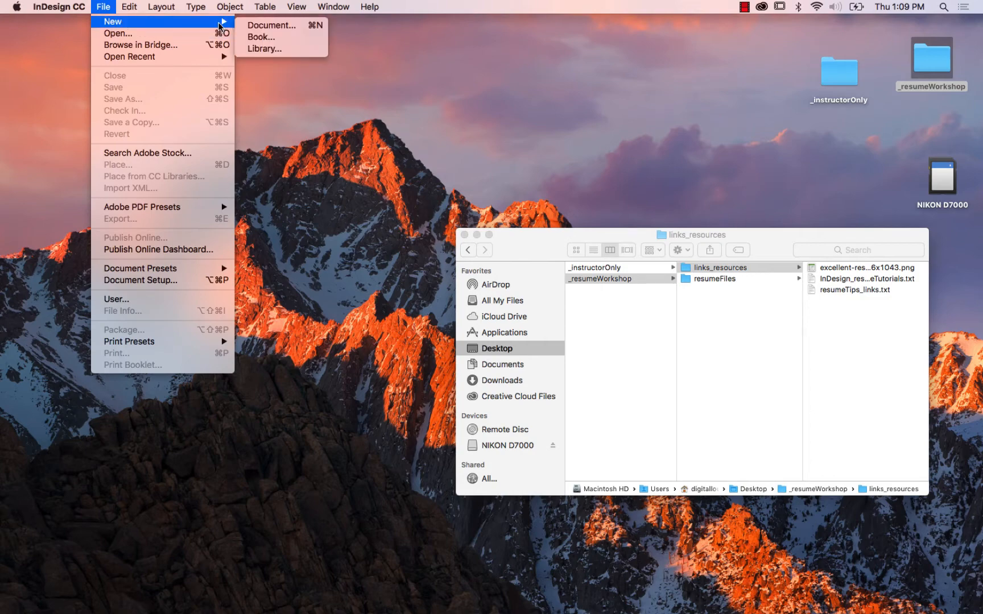
click(268, 26)
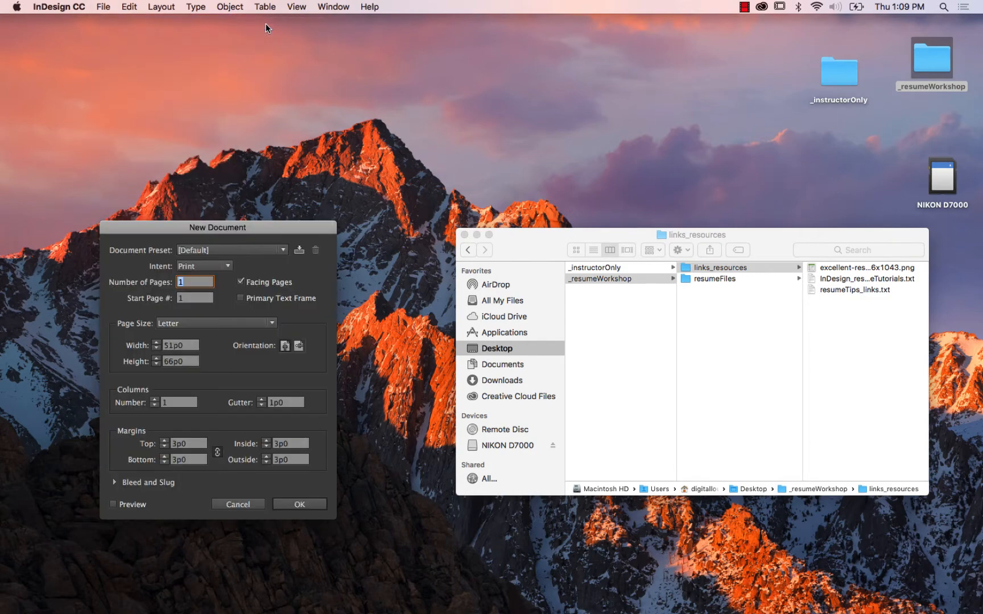
drag(226, 225, 278, 120)
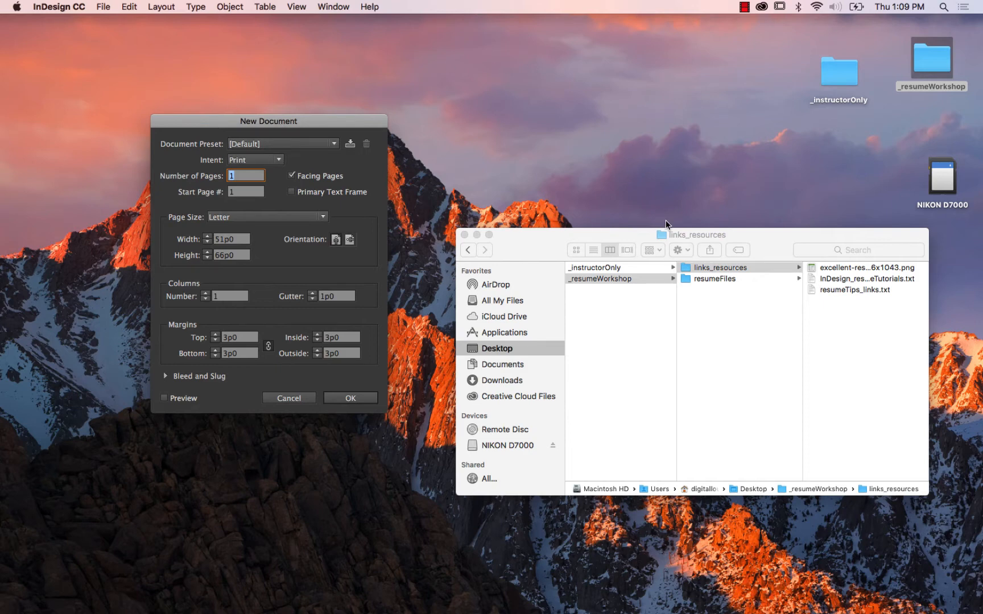
drag(364, 125, 385, 126)
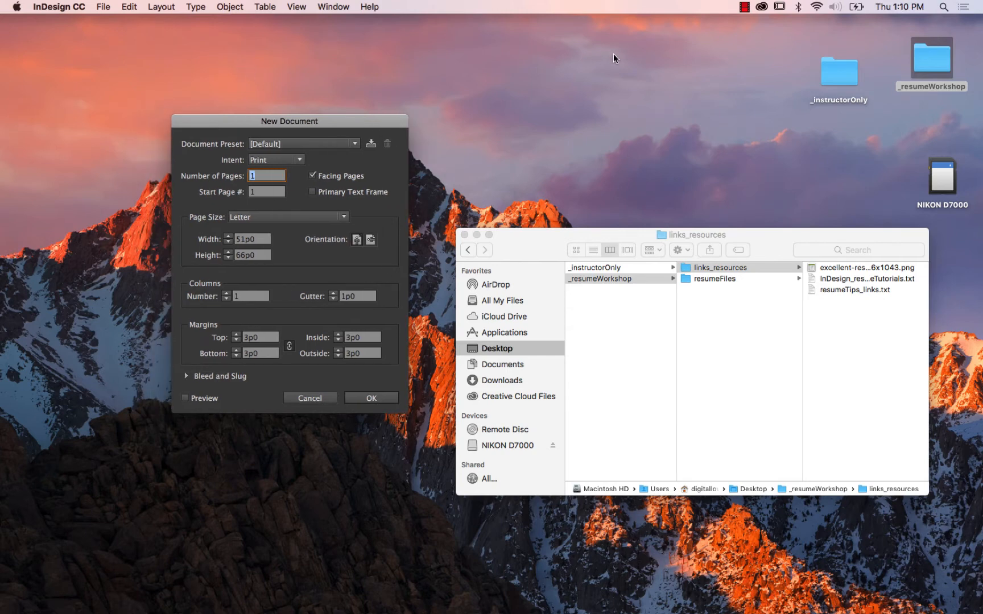
mouse_move(361, 122)
mouse_down()
mouse_move(373, 119)
mouse_move(359, 126)
mouse_up()
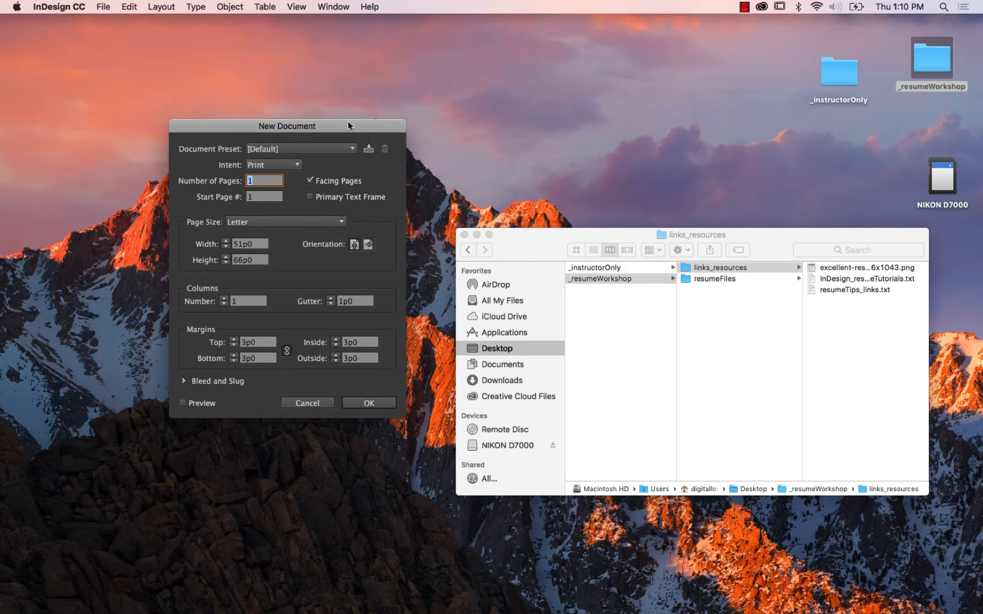
drag(343, 121, 338, 119)
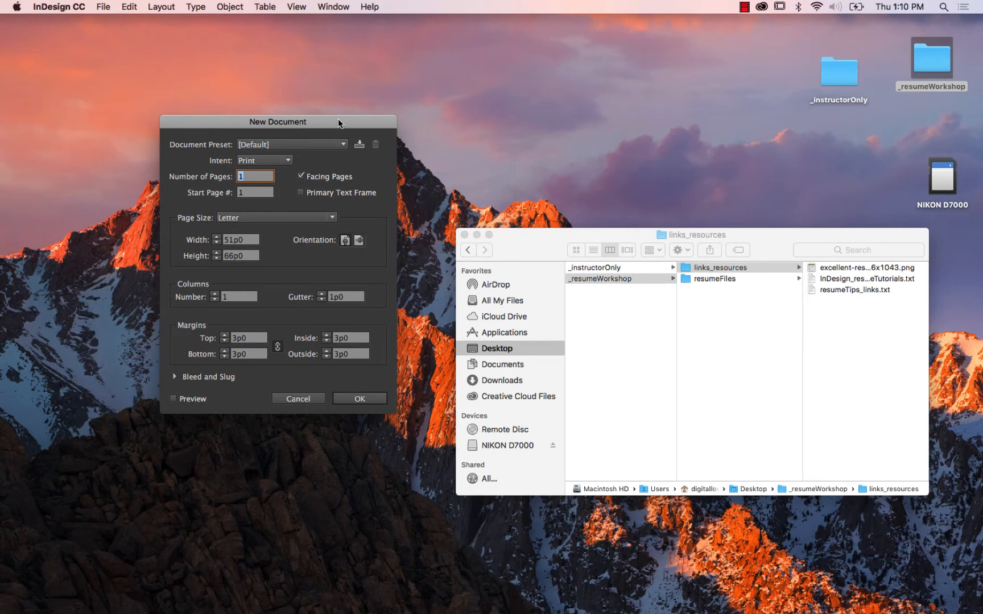
Create the new document with Print intent and portrait orientation.
click(295, 149)
click(290, 149)
click(286, 162)
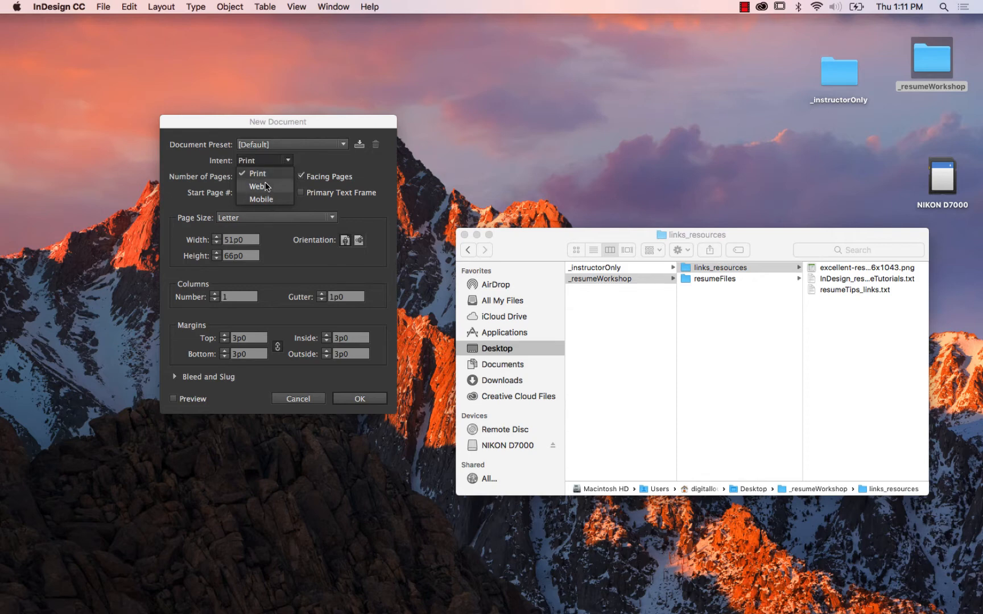
click(264, 174)
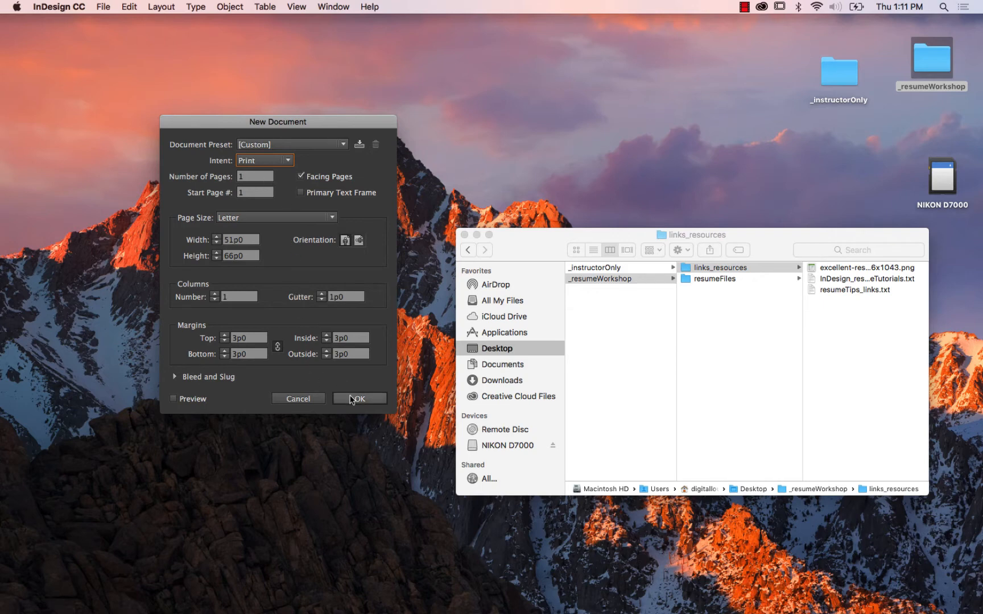
click(346, 244)
click(358, 398)
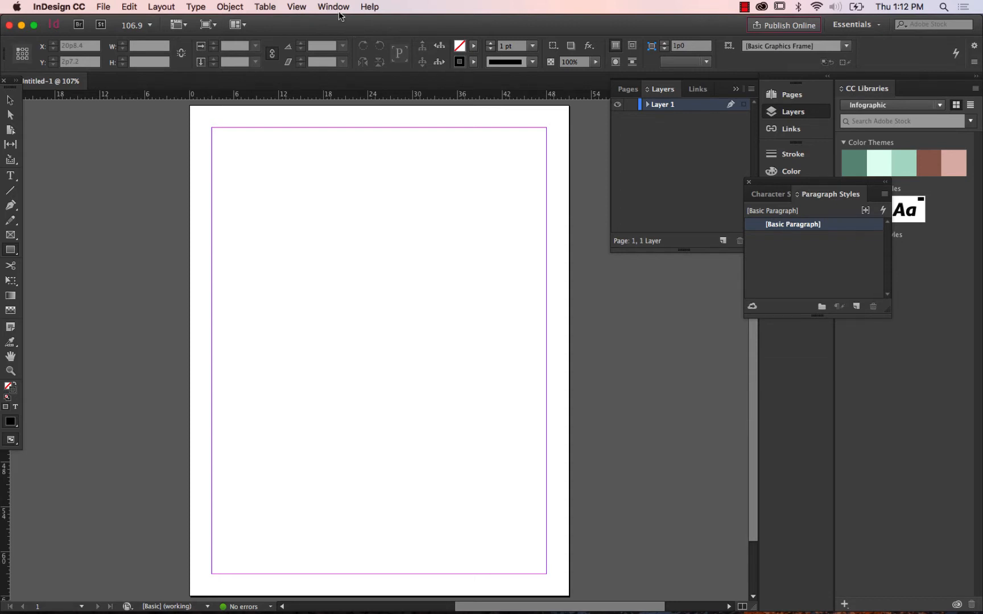
Reset the Essentials workspace to its default arrangement.
click(336, 8)
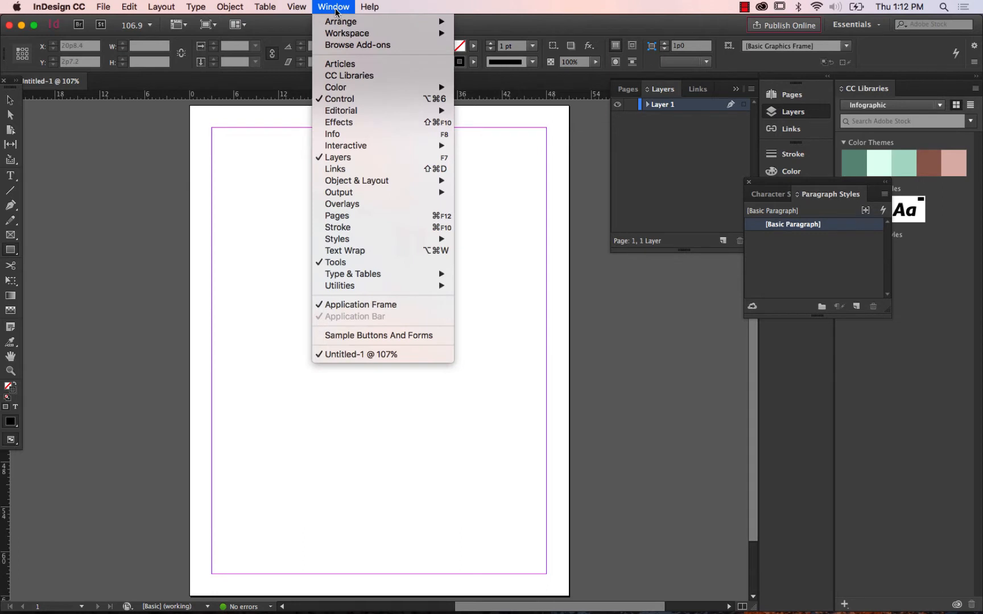
mouse_move(344, 37)
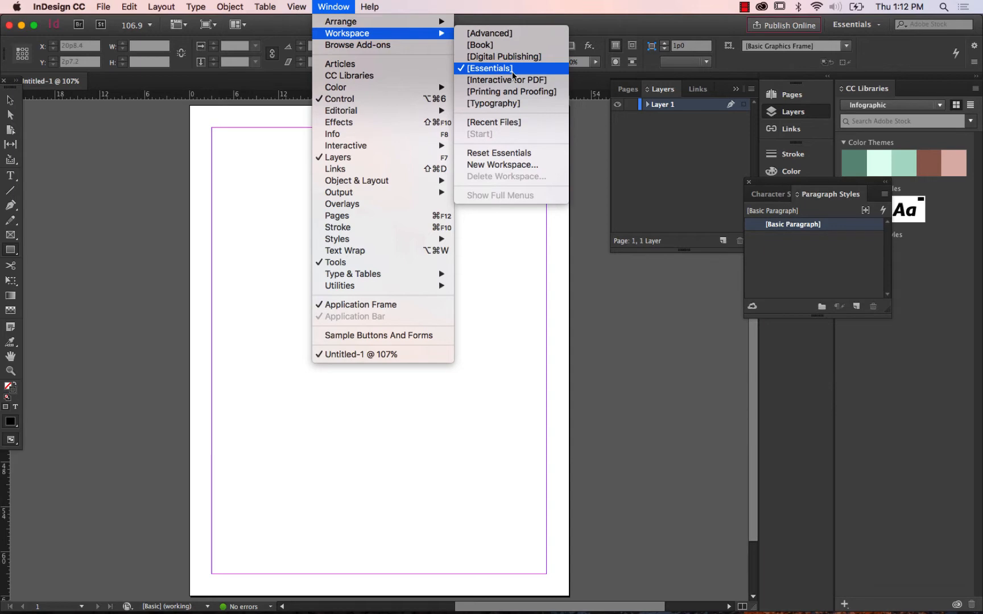
click(514, 154)
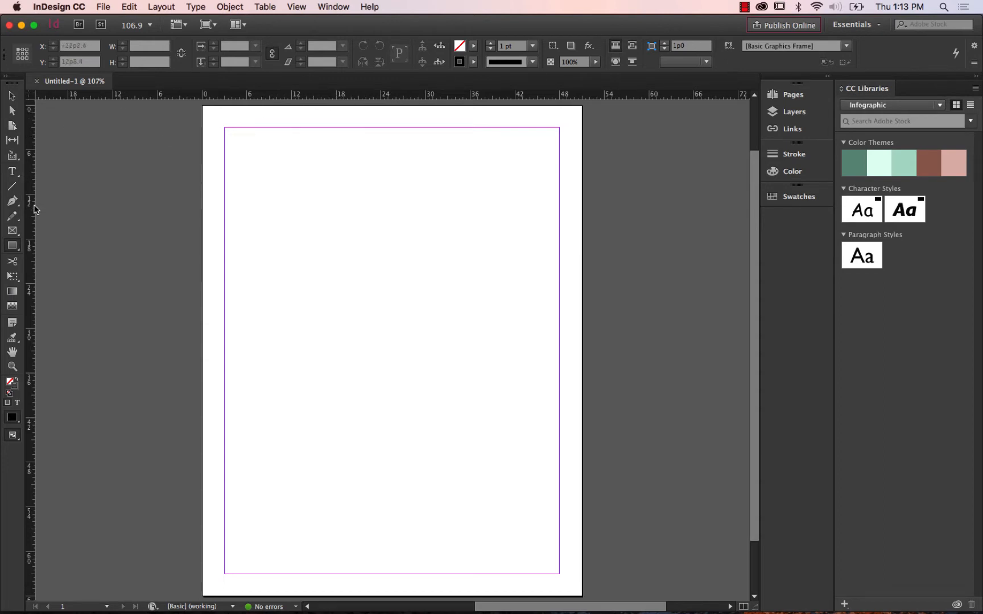
Hide the document's rulers and show them again.
click(297, 6)
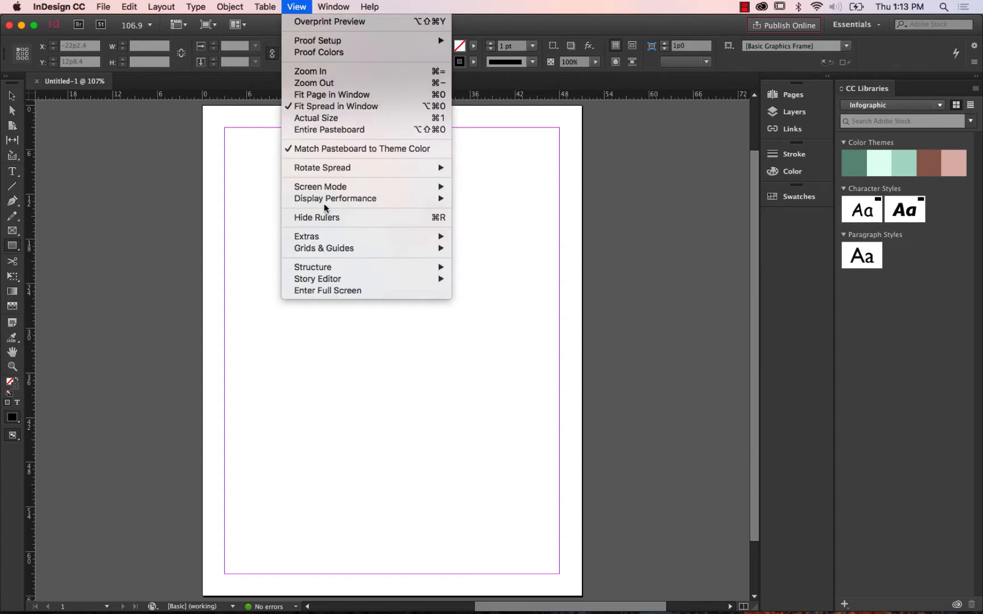
click(326, 220)
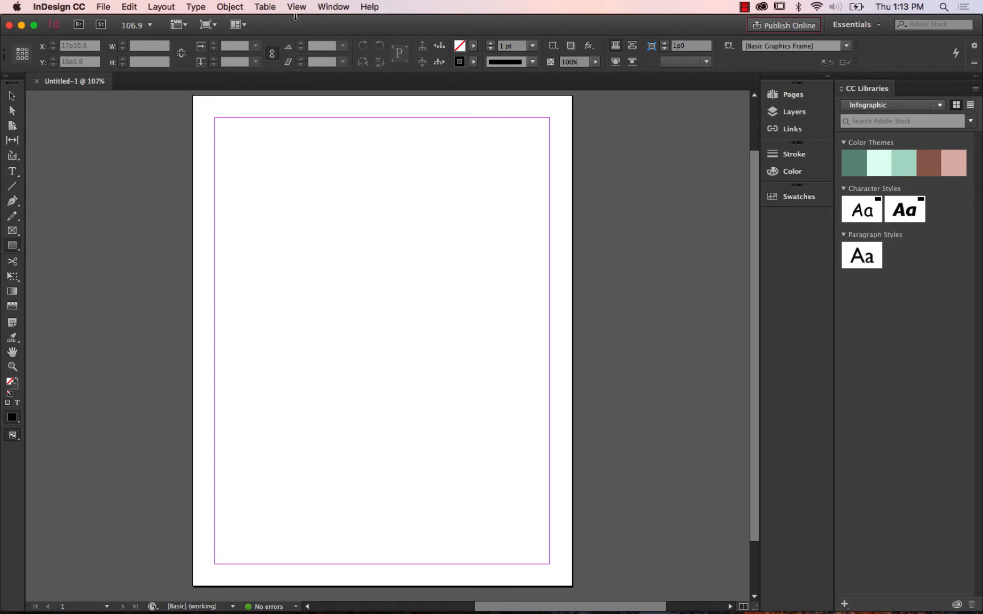
click(296, 7)
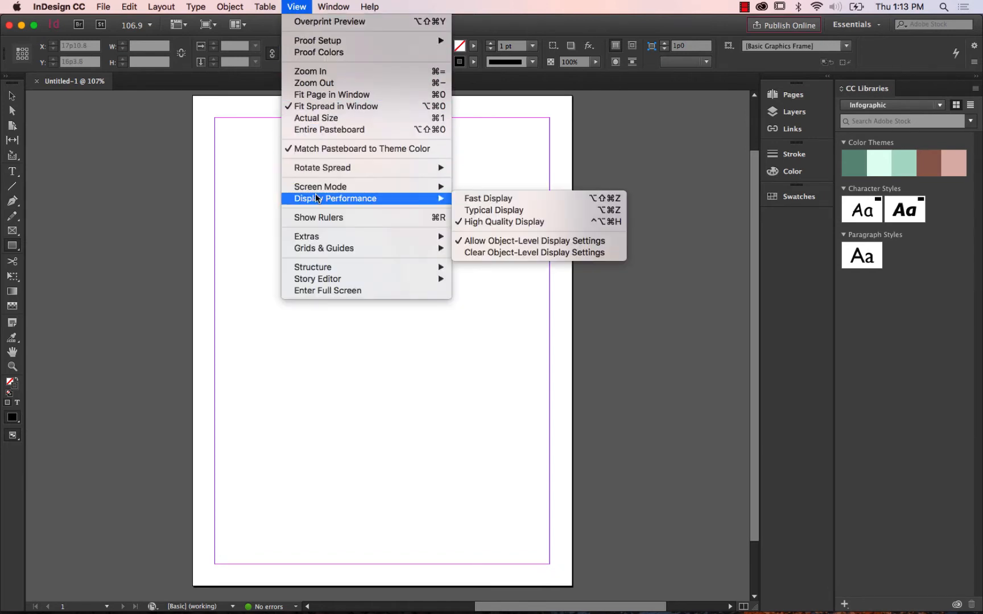
click(321, 221)
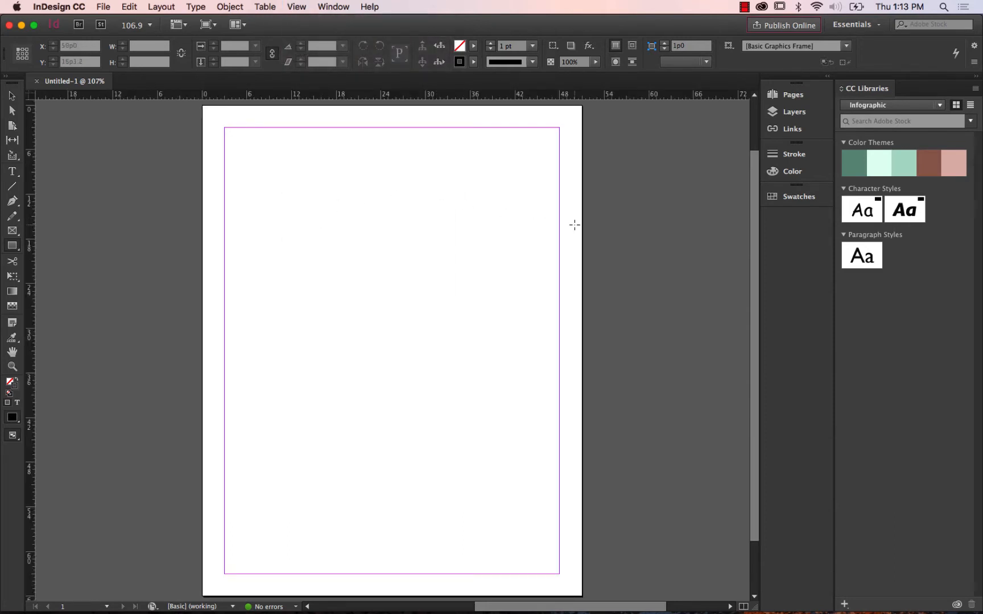
Set both the horizontal and vertical rulers to inches.
right_click(482, 98)
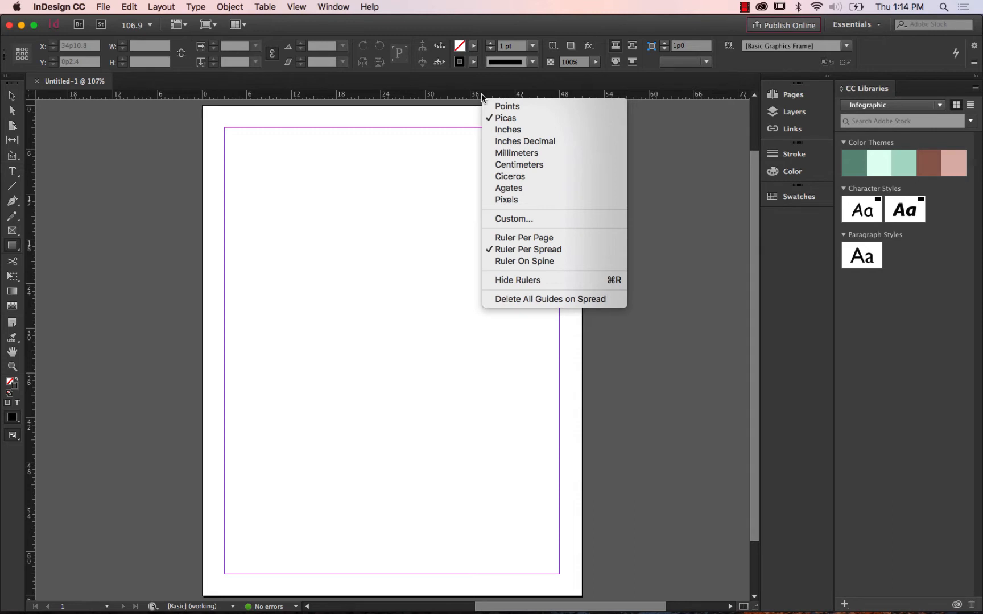
click(477, 13)
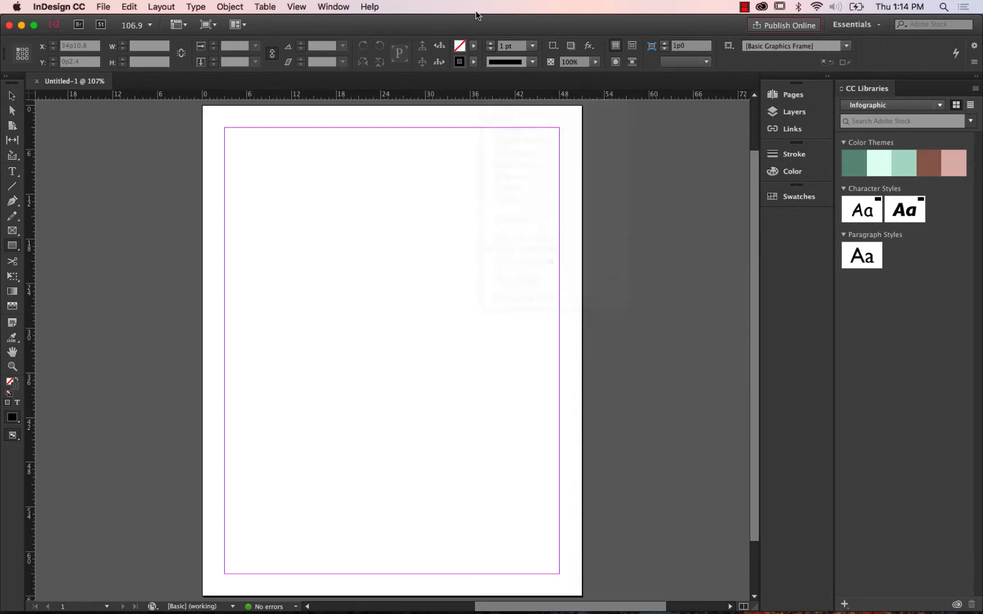
right_click(459, 98)
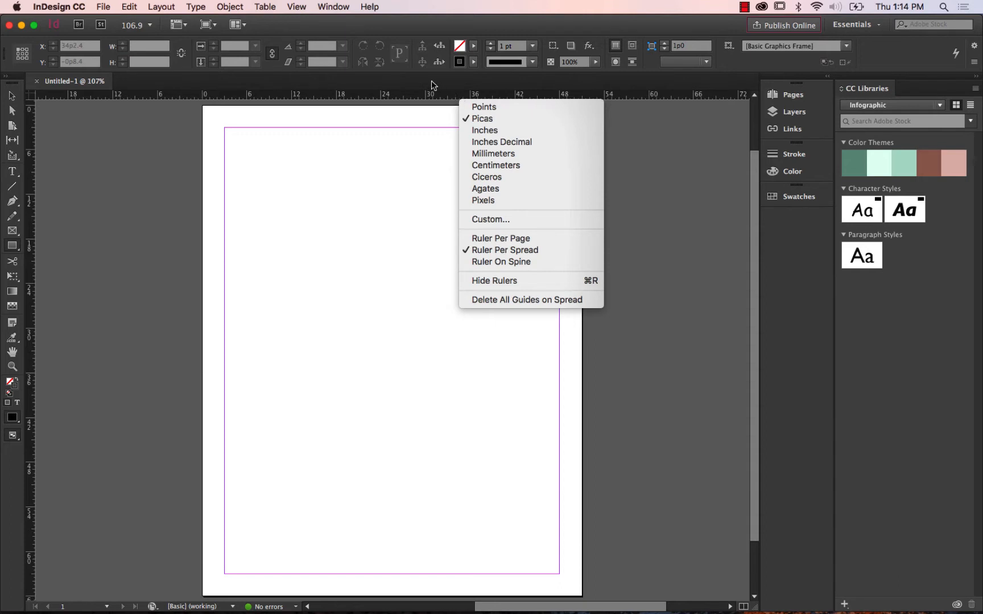
click(419, 96)
right_click(419, 96)
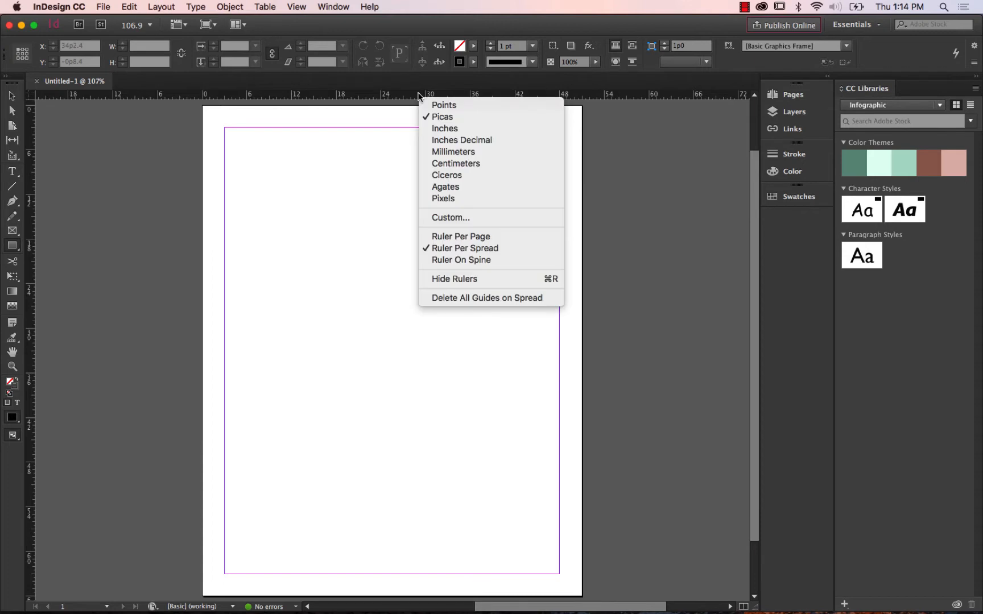
click(462, 128)
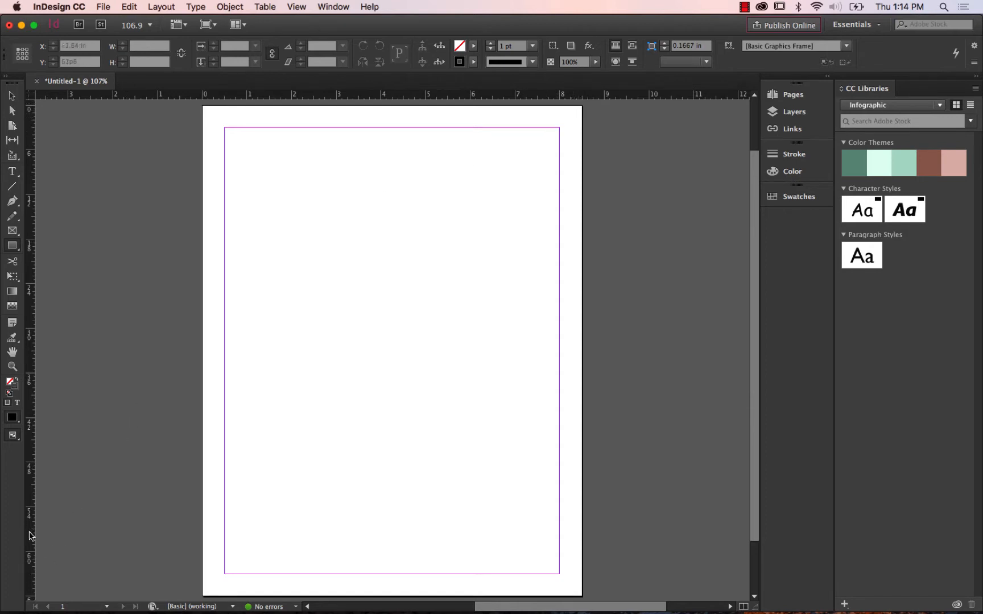
right_click(31, 498)
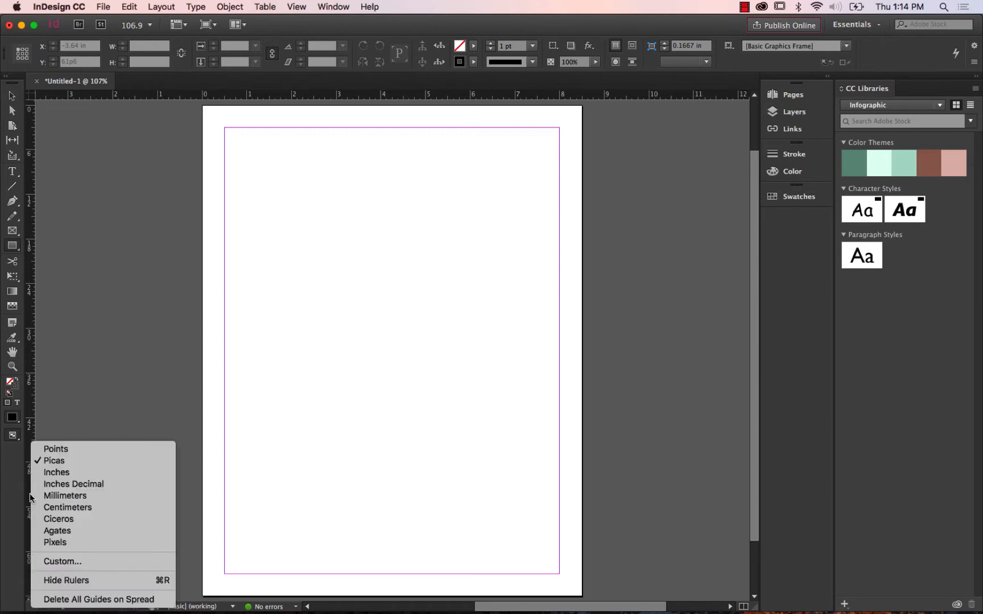
click(82, 474)
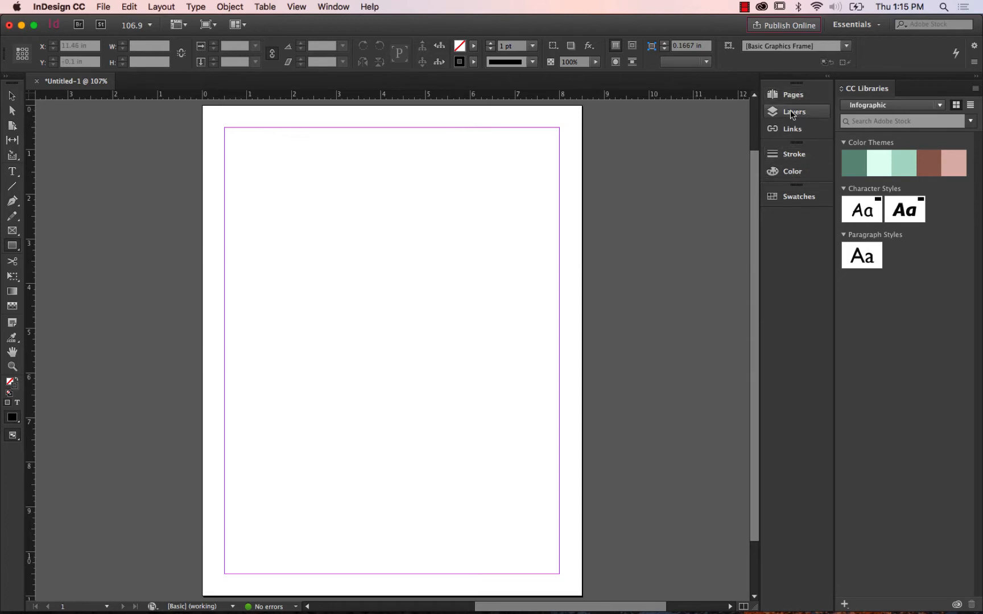
Add a second page to the document and delete it again.
click(797, 96)
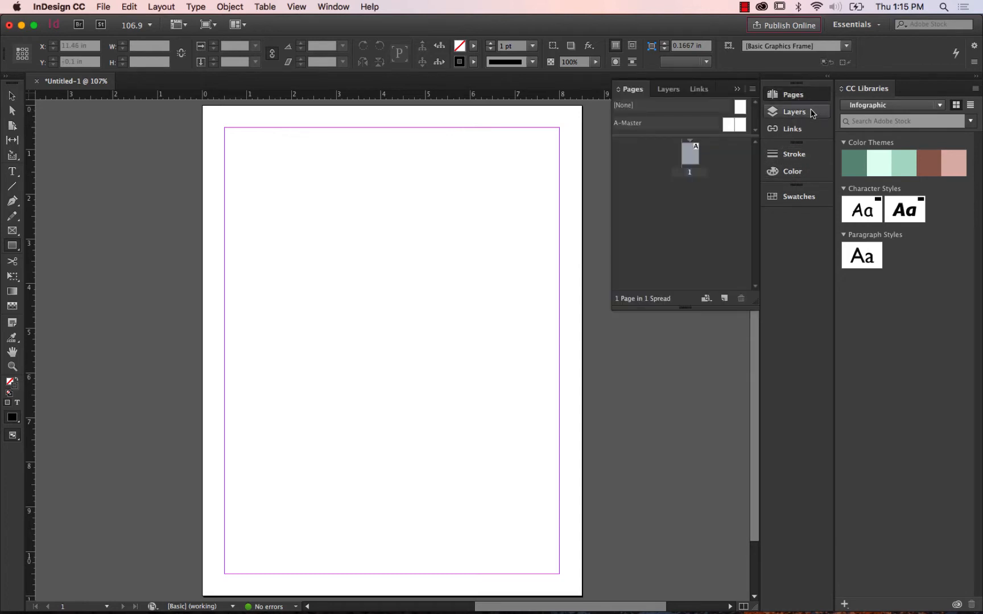
click(802, 101)
click(802, 101)
click(727, 298)
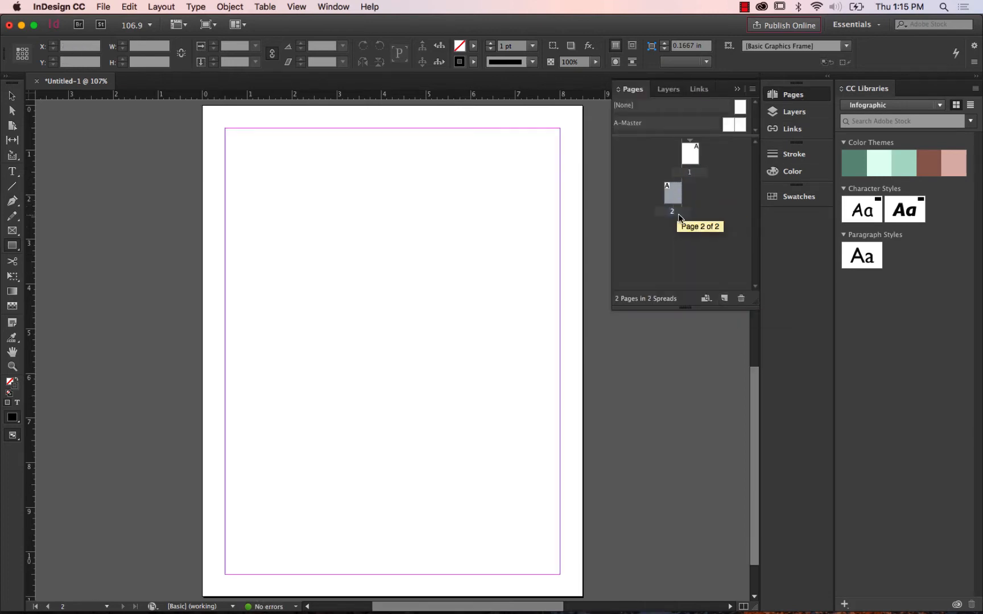
click(740, 298)
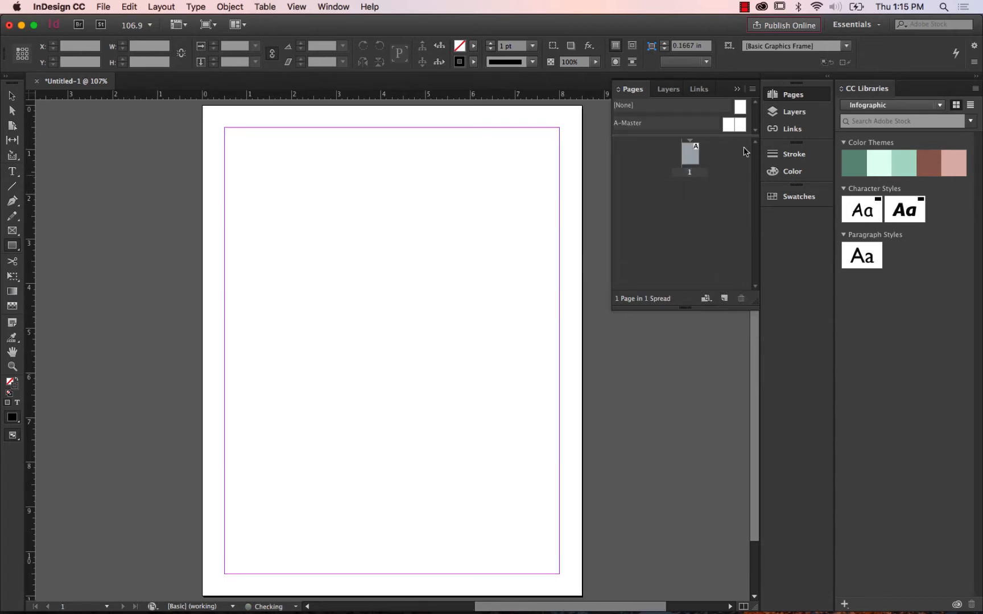
Bring up the document's layer list, followed by its list of linked files.
click(794, 114)
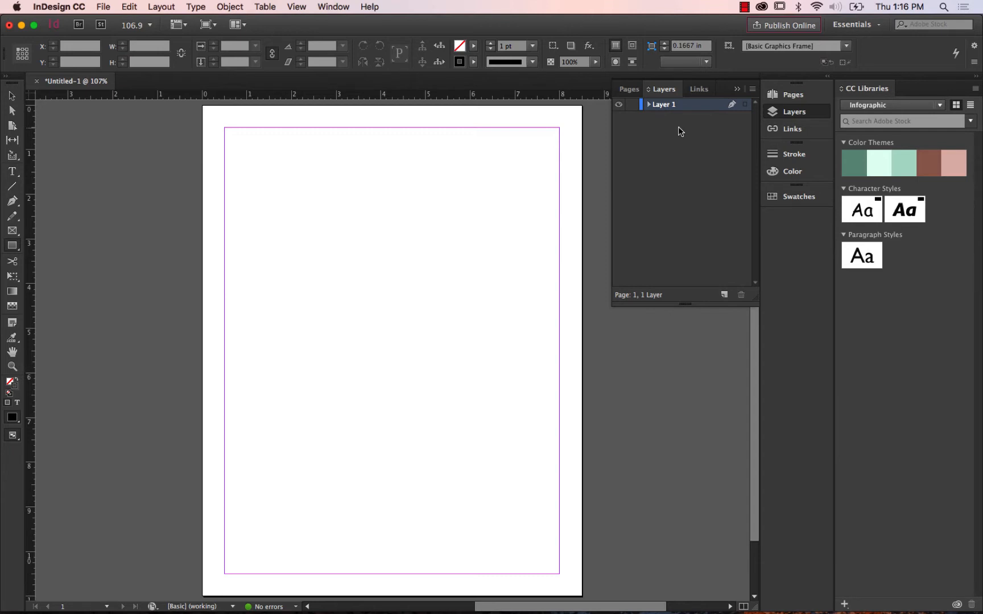
click(781, 131)
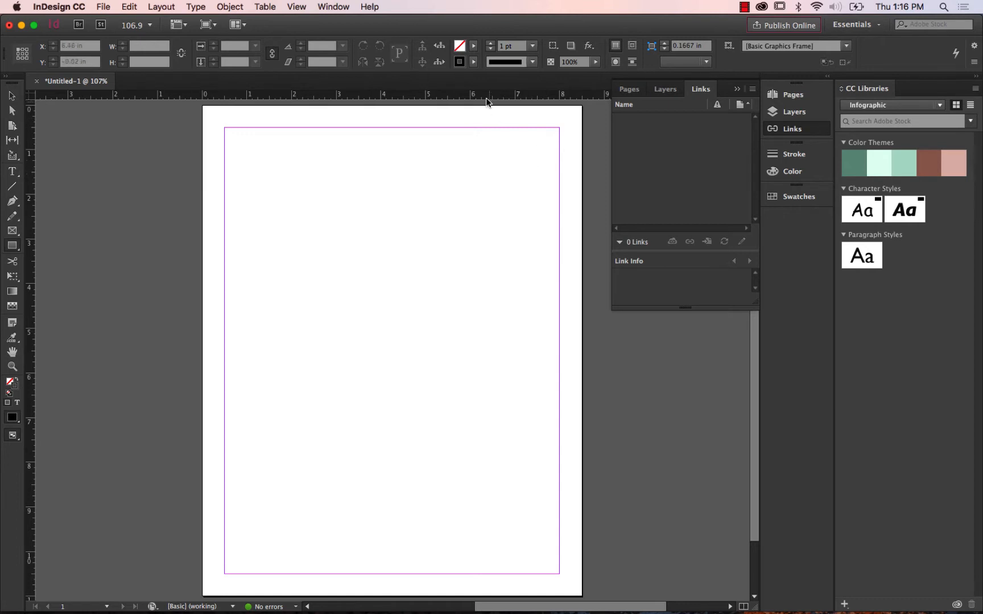
click(13, 96)
click(14, 173)
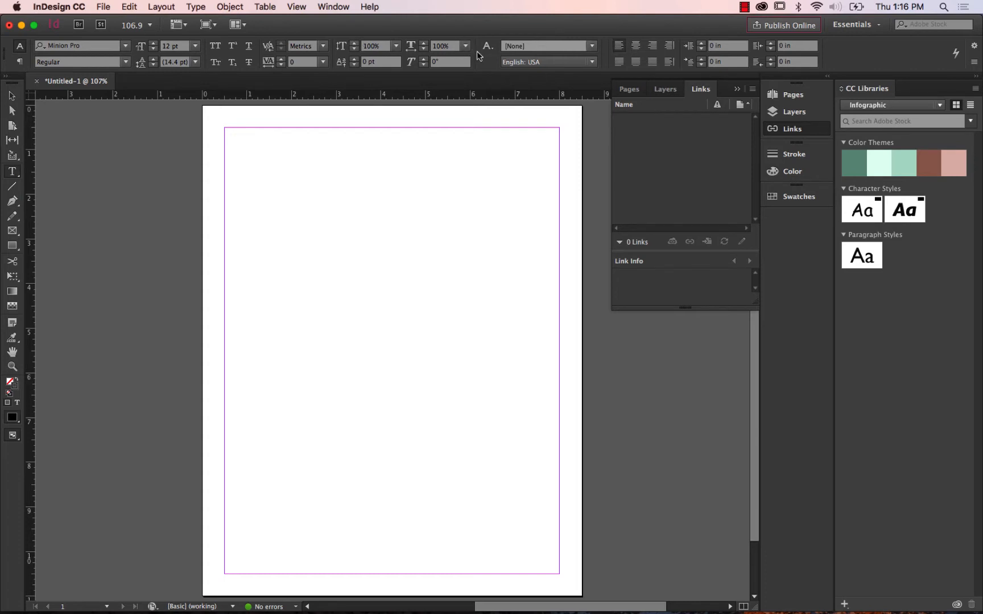
click(15, 249)
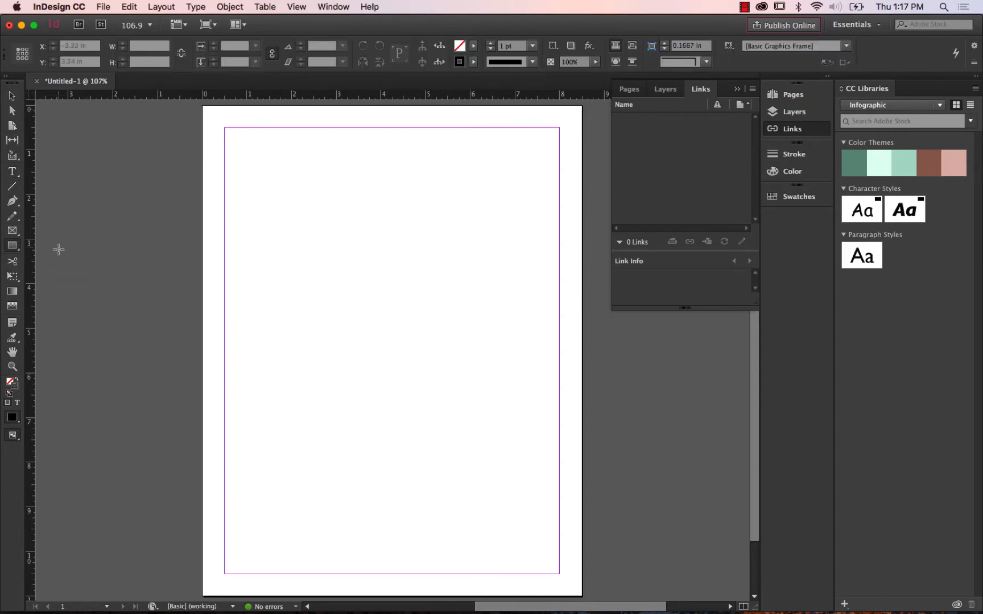
click(14, 368)
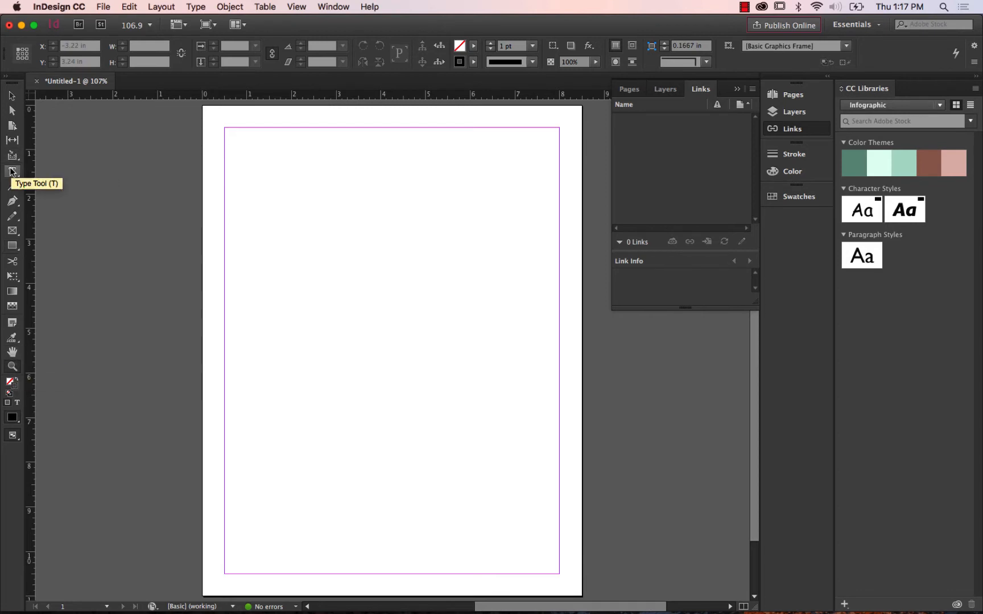
click(10, 220)
click(14, 97)
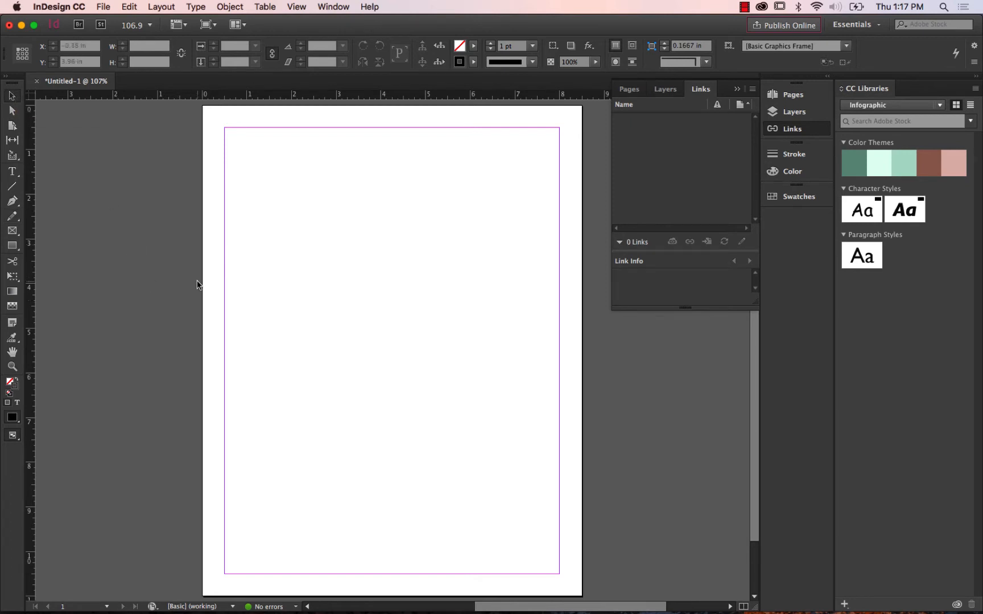
Switch to Finder and open Resume.indd from the adobeProject folder inside _resumeWorkshop's resumeFiles folder.
key(super+Tab)
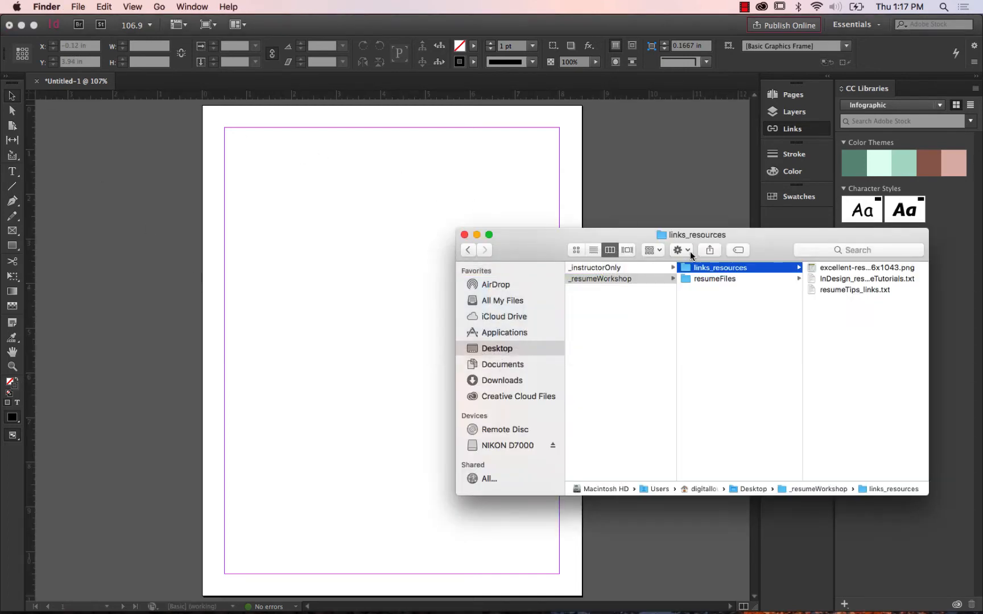
click(707, 279)
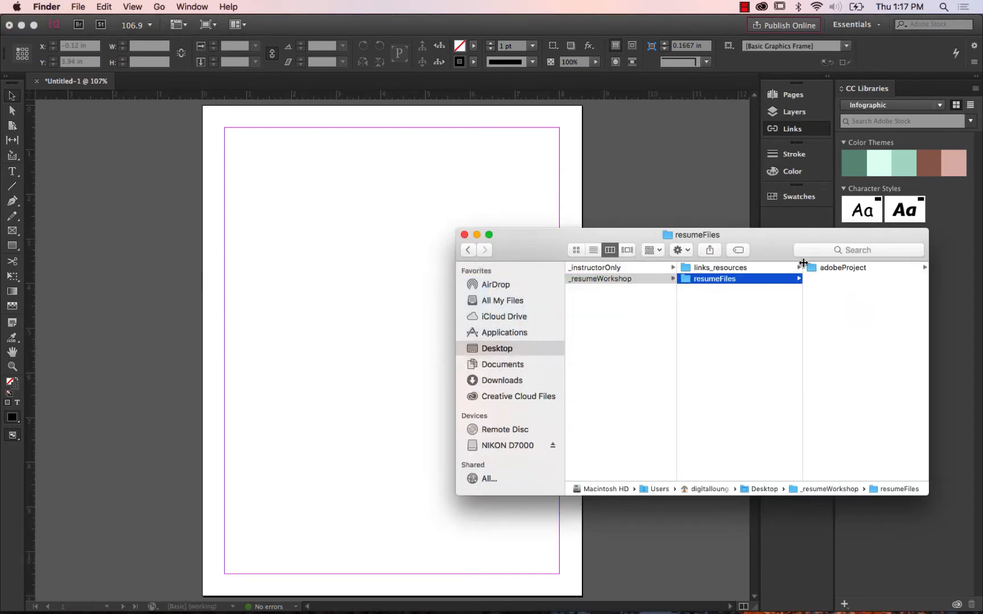
drag(787, 248, 624, 228)
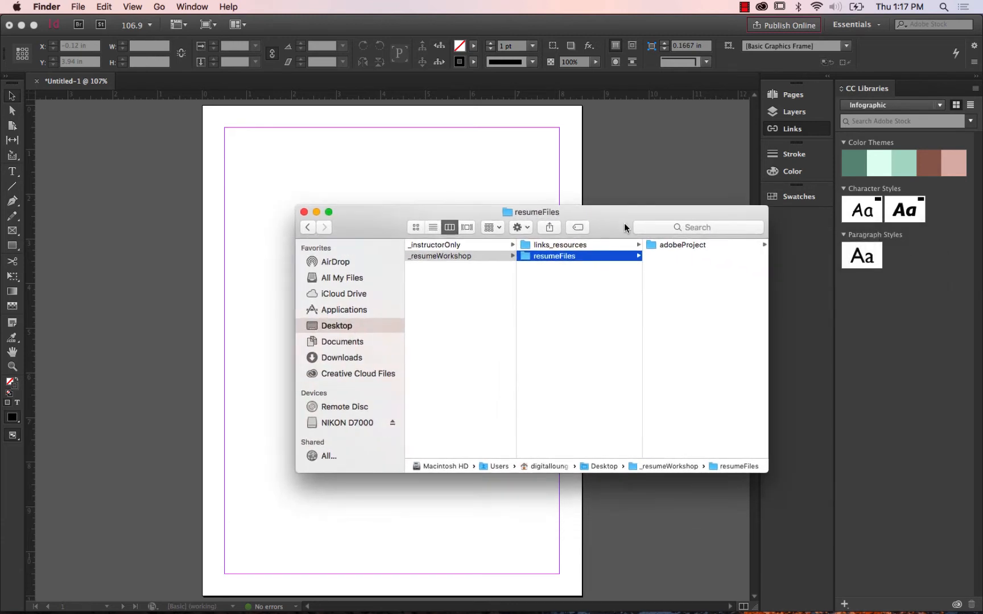
click(659, 247)
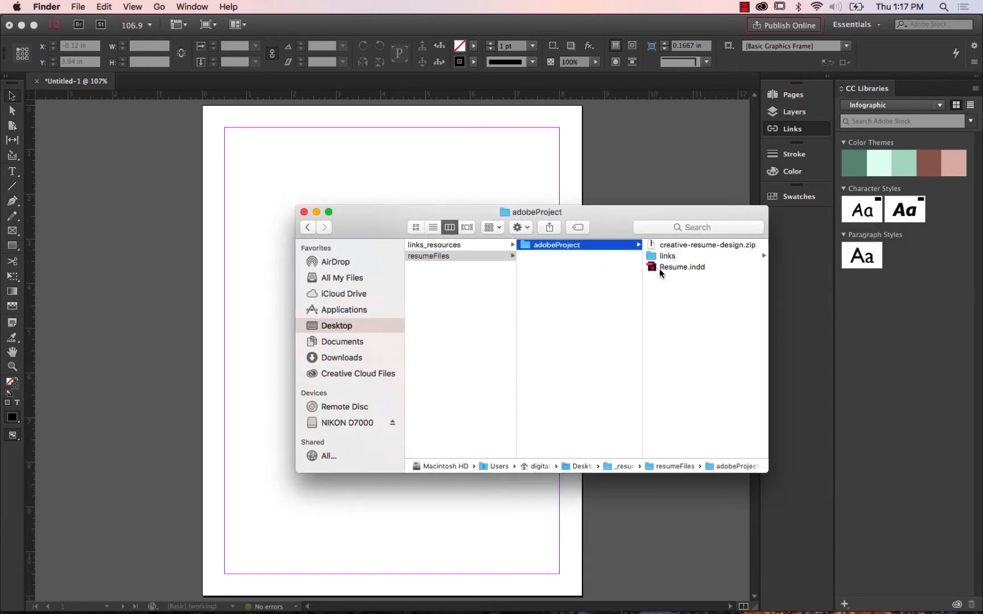
click(660, 267)
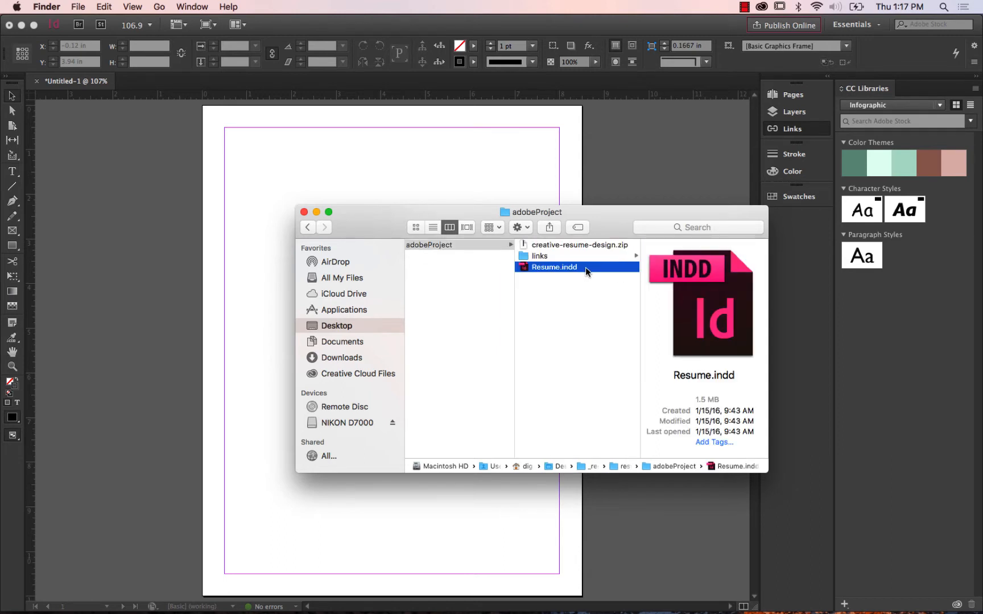
click(591, 273)
click(587, 270)
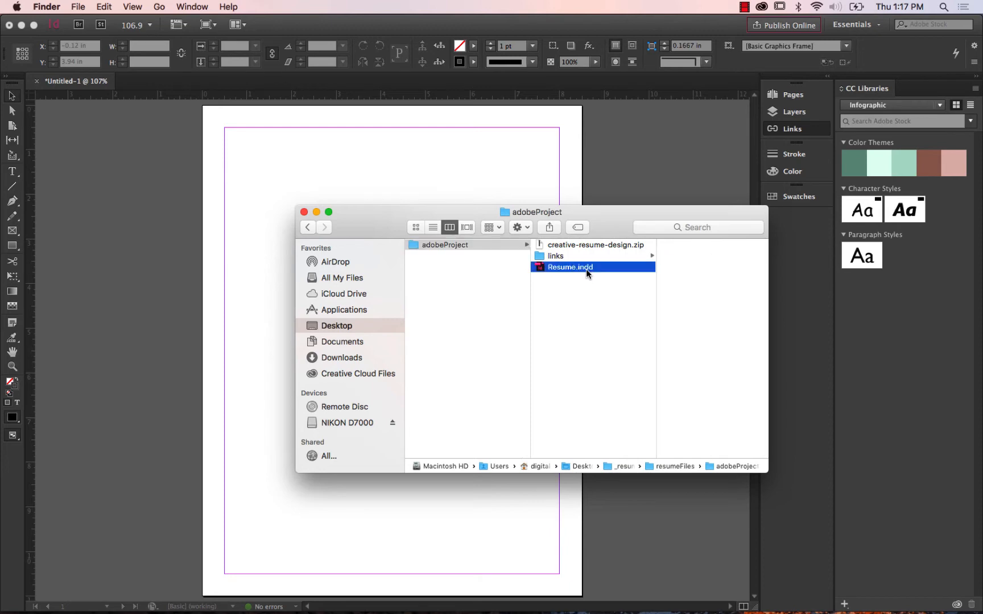
double_click(586, 269)
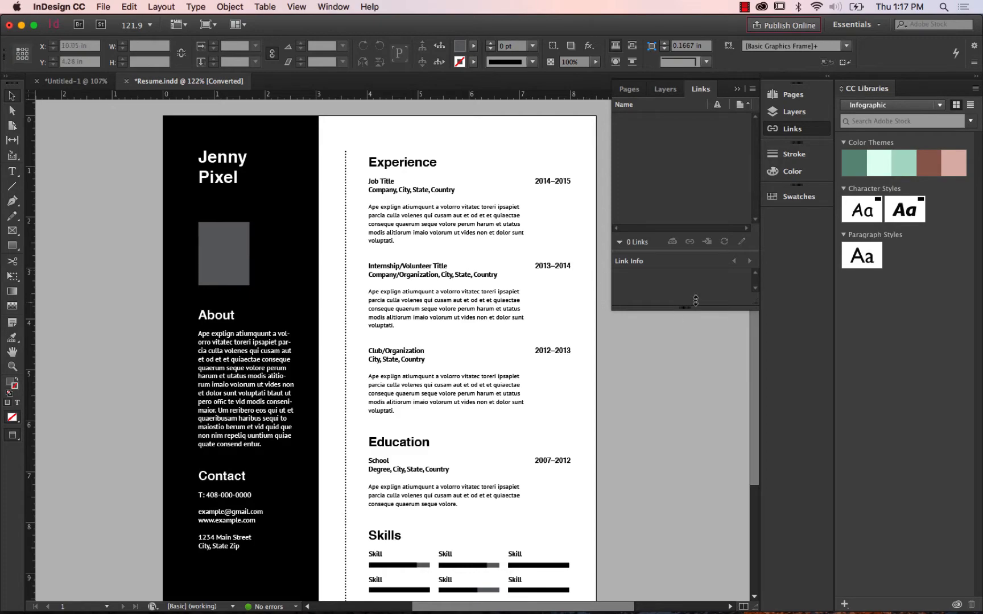
Examine the sample resume's layout from the name heading down to the skills section and the folded sidebar corner.
drag(753, 357, 738, 374)
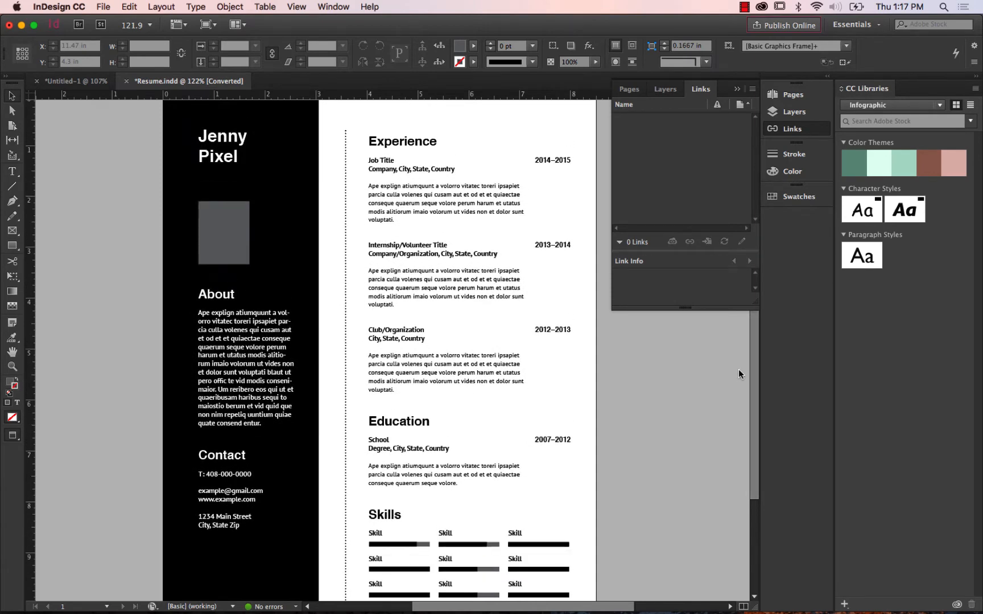
key(super+Tab)
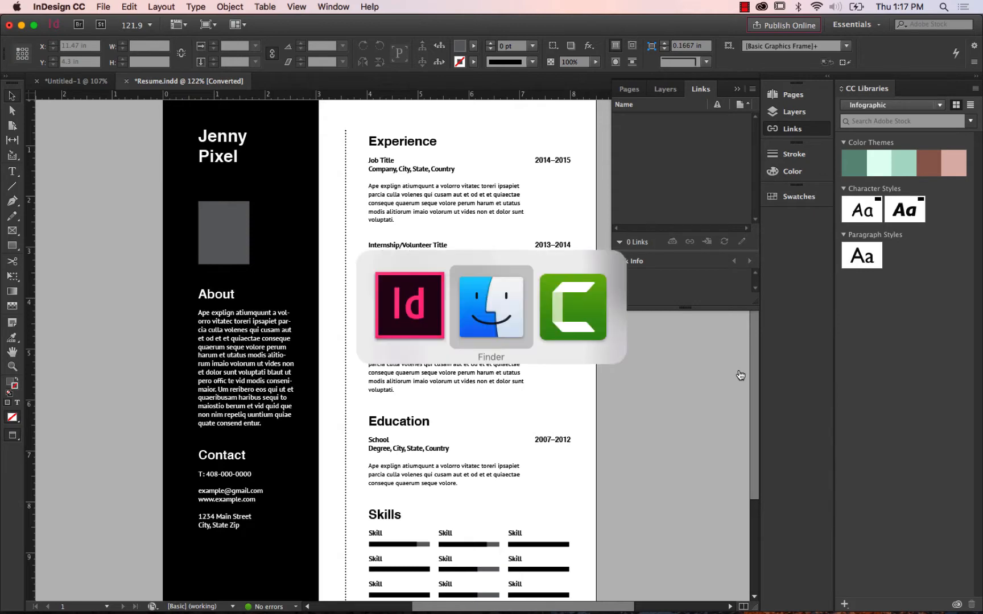
key(super+Tab)
key(super+Tab)
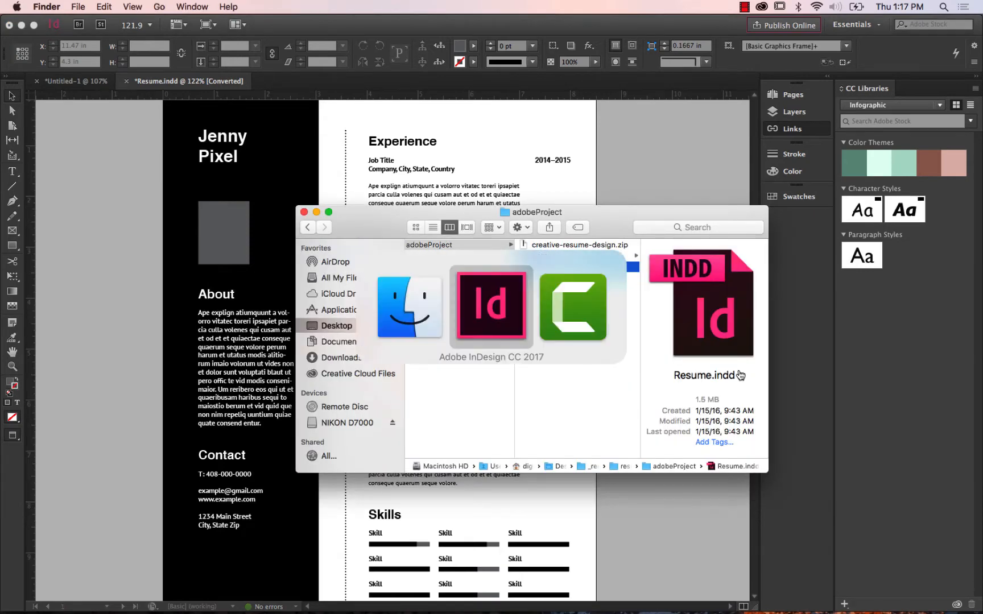
key(super+Tab)
key(super+Tab)
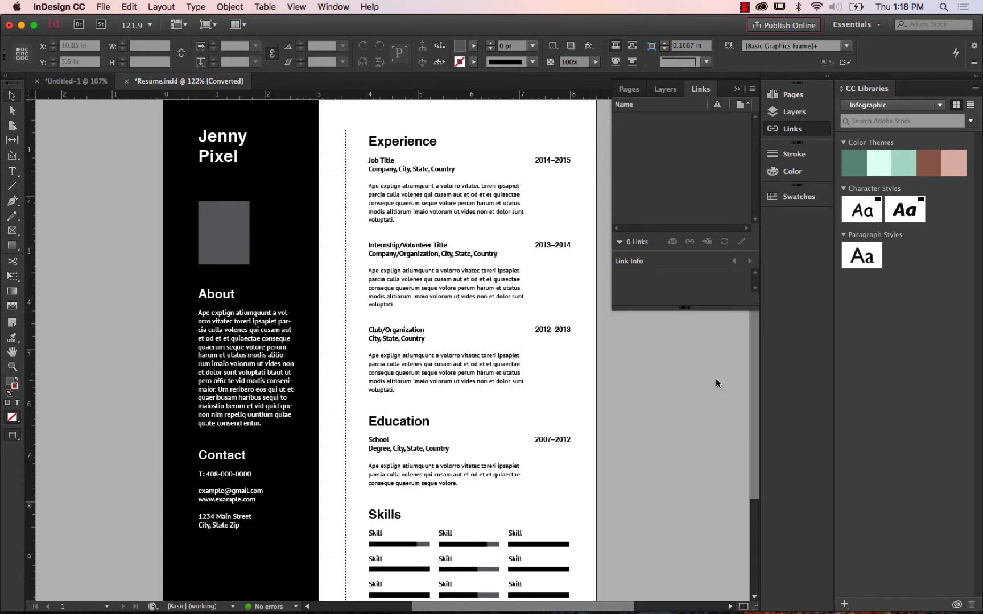
scroll(752, 415, down, 1)
drag(752, 447, 749, 404)
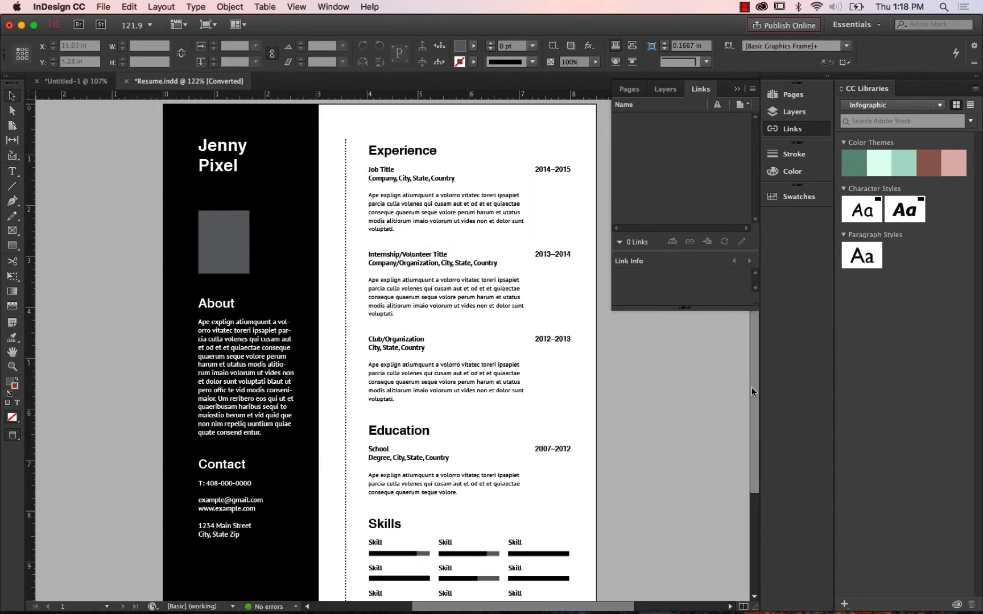
scroll(754, 433, down, 3)
scroll(751, 441, up, 3)
scroll(746, 398, down, 3)
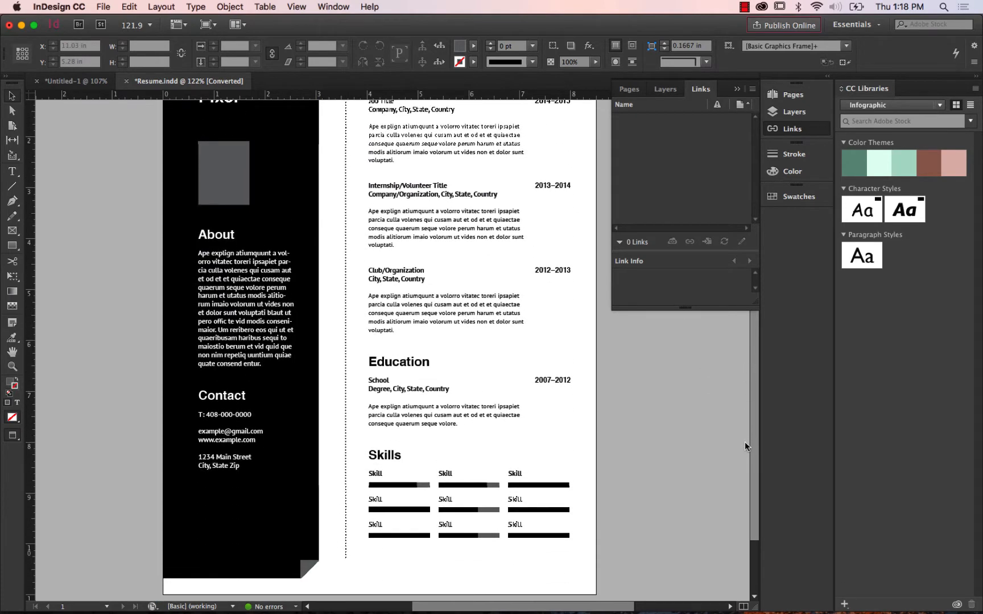
scroll(745, 441, up, 4)
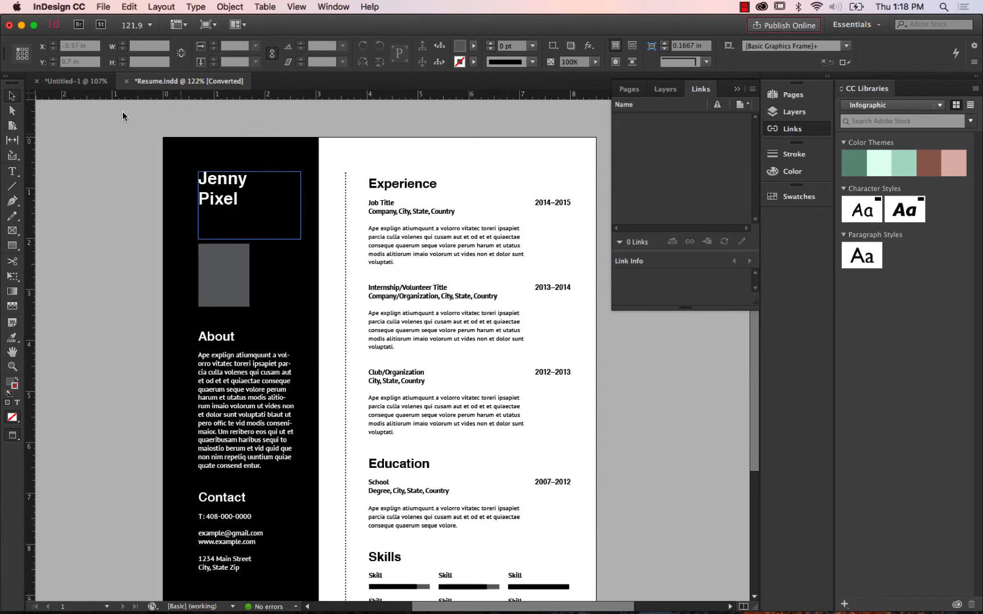
Return to the Untitled-1 document and set the Rectangle tool's fill to the C=100 M=0 Y=0 K=0 swatch.
click(69, 84)
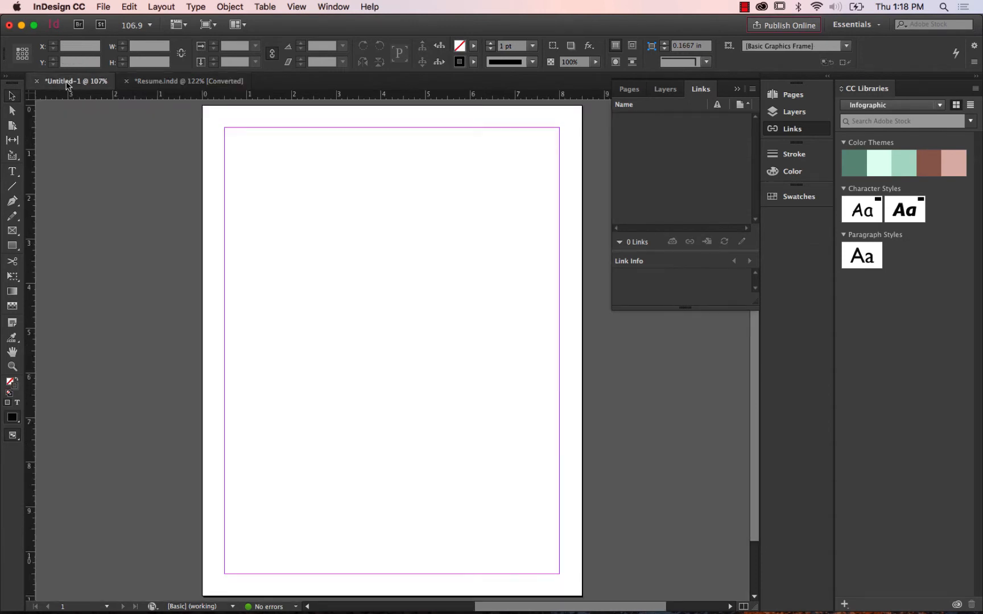
click(19, 249)
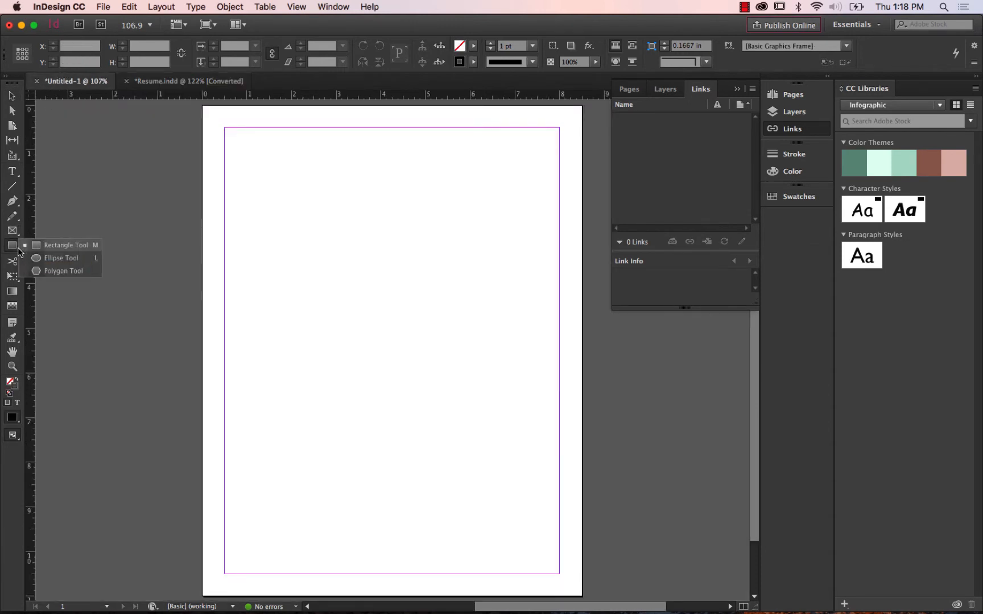
click(57, 249)
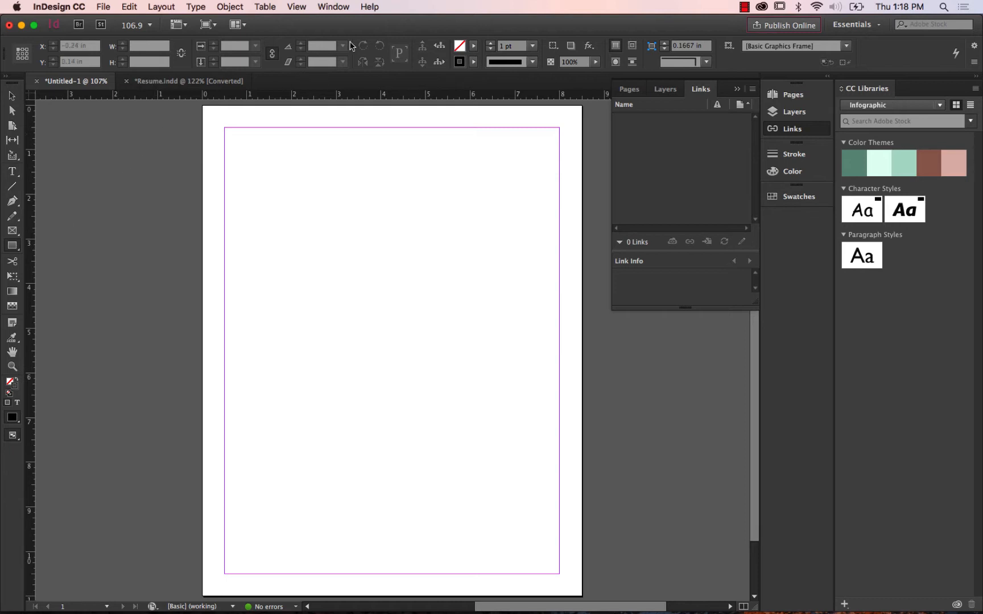
click(473, 47)
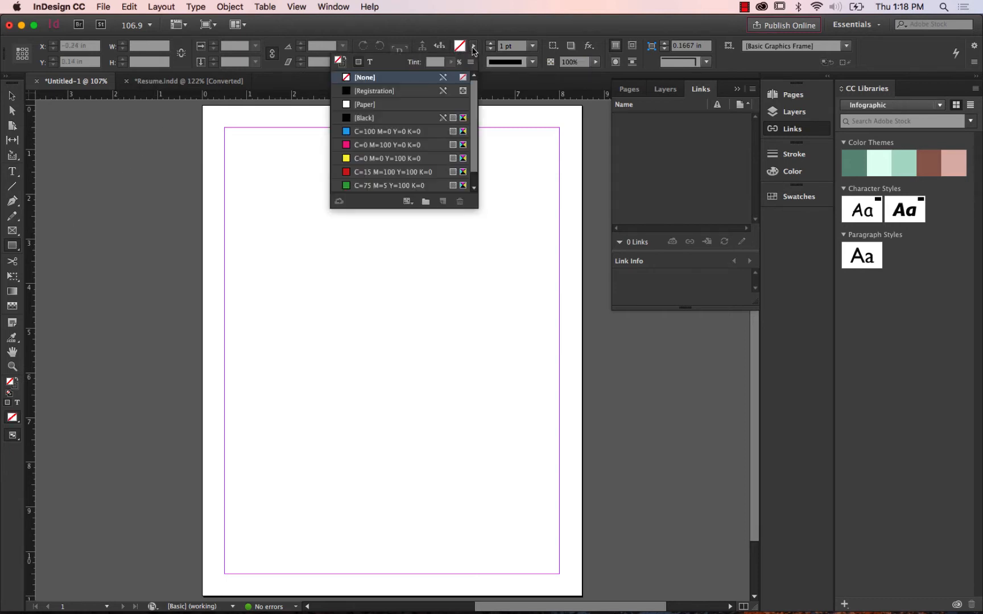
click(389, 132)
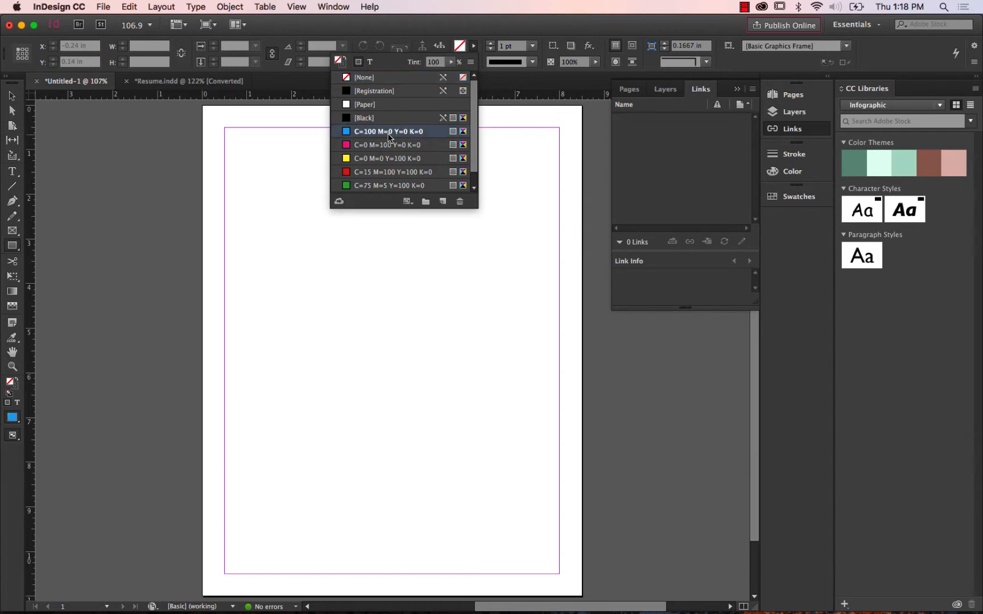
click(456, 53)
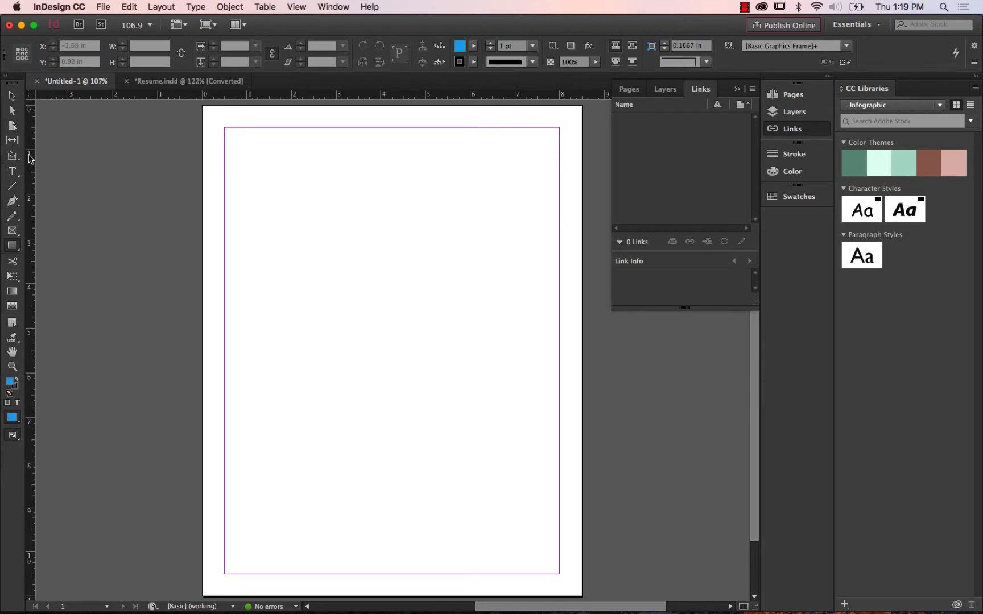
Place a vertical ruler guide at 3 in on the blank page and check where the sidebar ends in Resume.indd.
drag(30, 158, 336, 162)
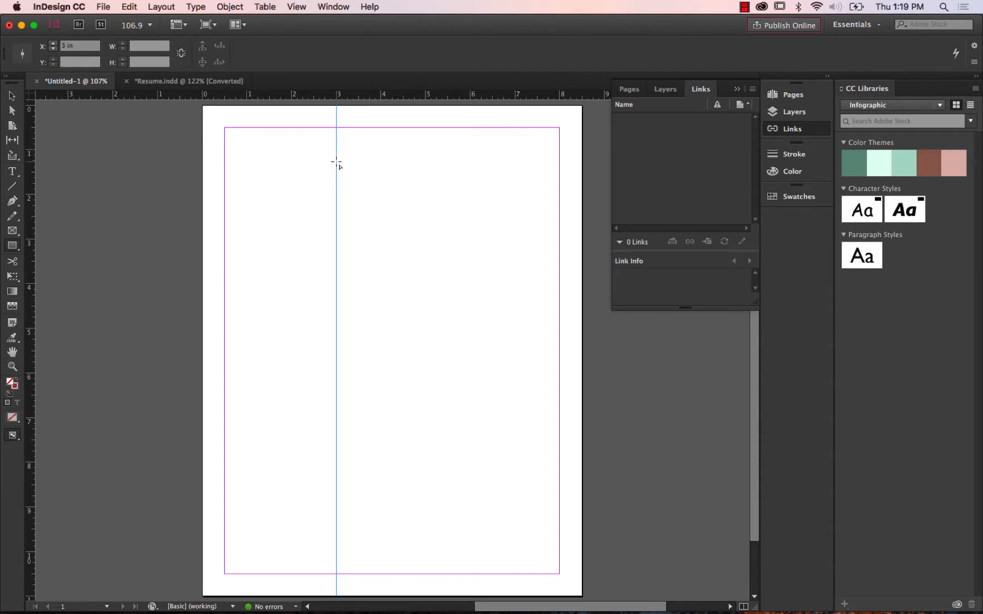
click(196, 80)
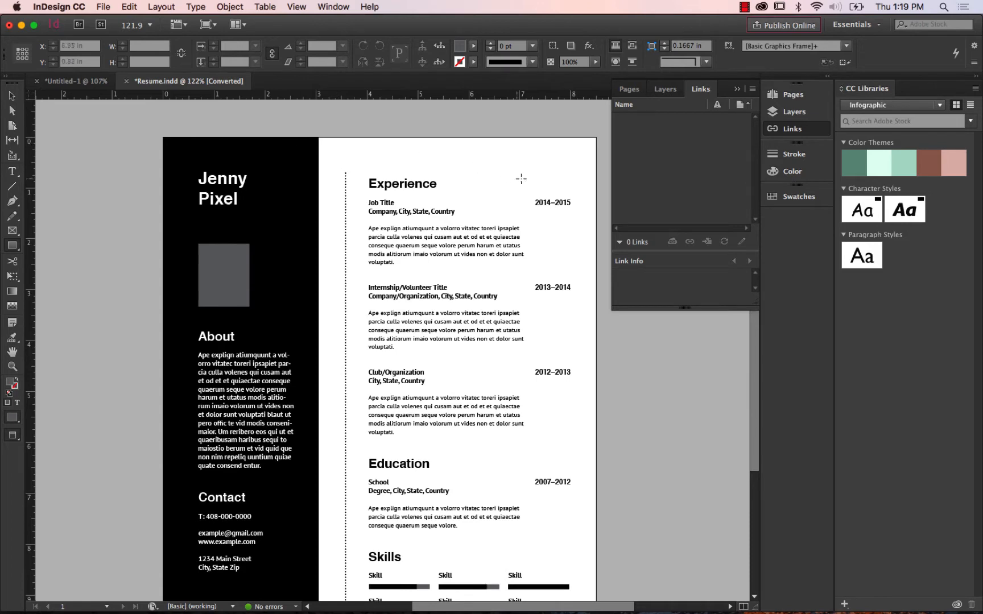
drag(753, 405, 751, 515)
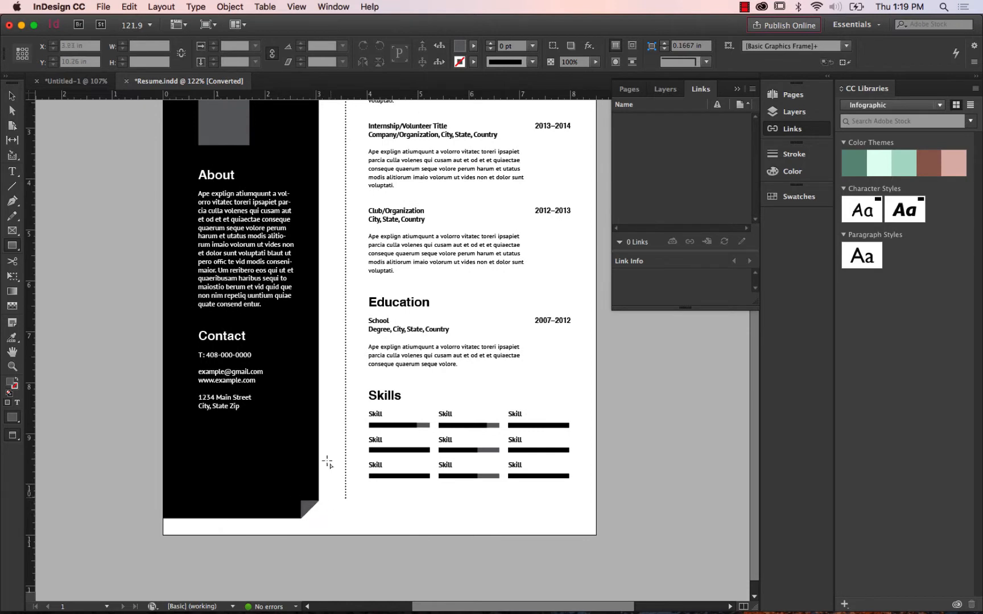
In Untitled-1, draw a rectangle about 3 in wide and 10.26 in tall from the page's top-left corner to the guide, and delete it again.
click(81, 83)
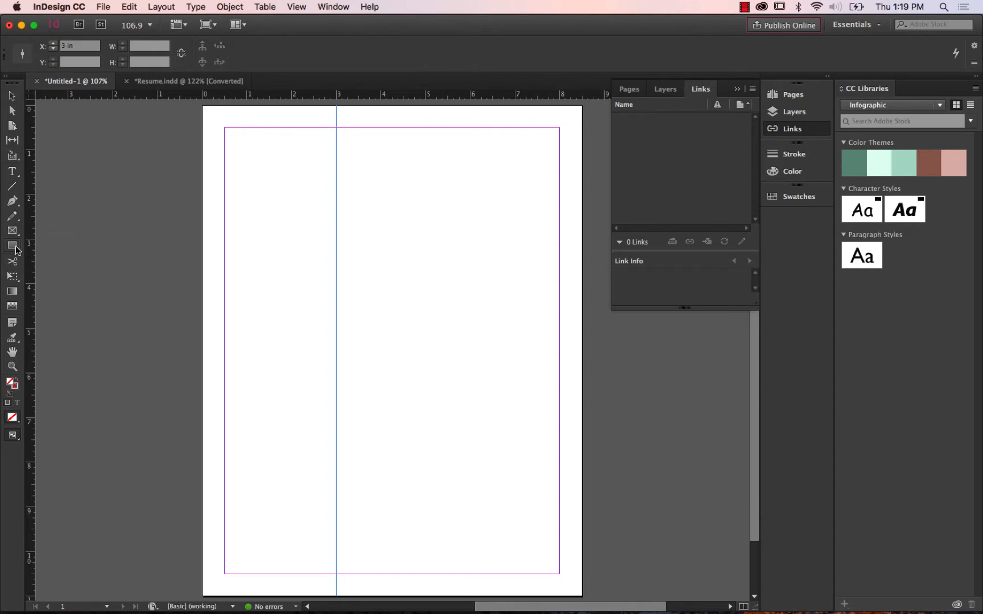
click(16, 249)
scroll(754, 365, up, 1)
scroll(757, 364, up, 2)
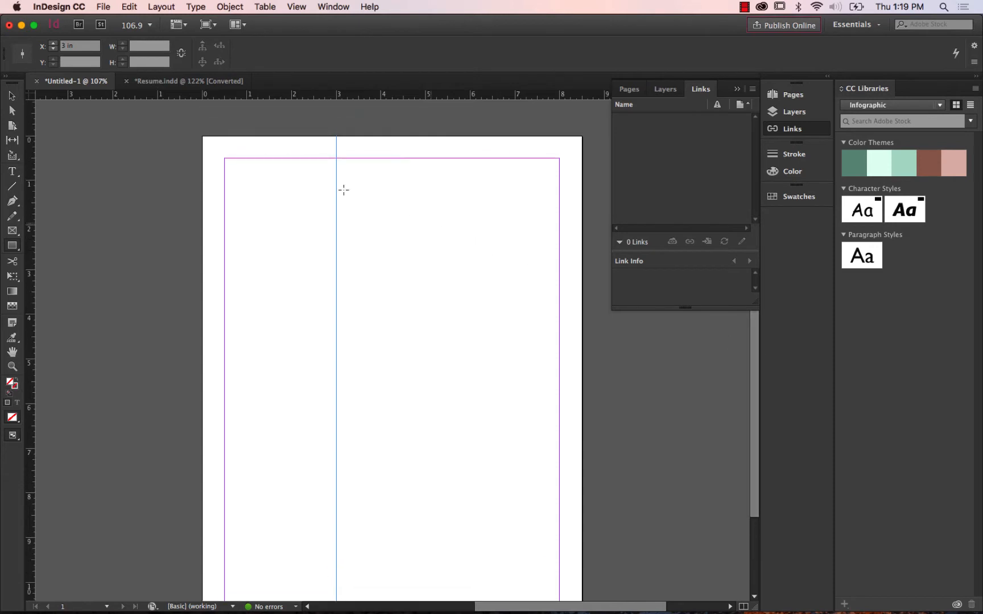
drag(202, 135, 336, 502)
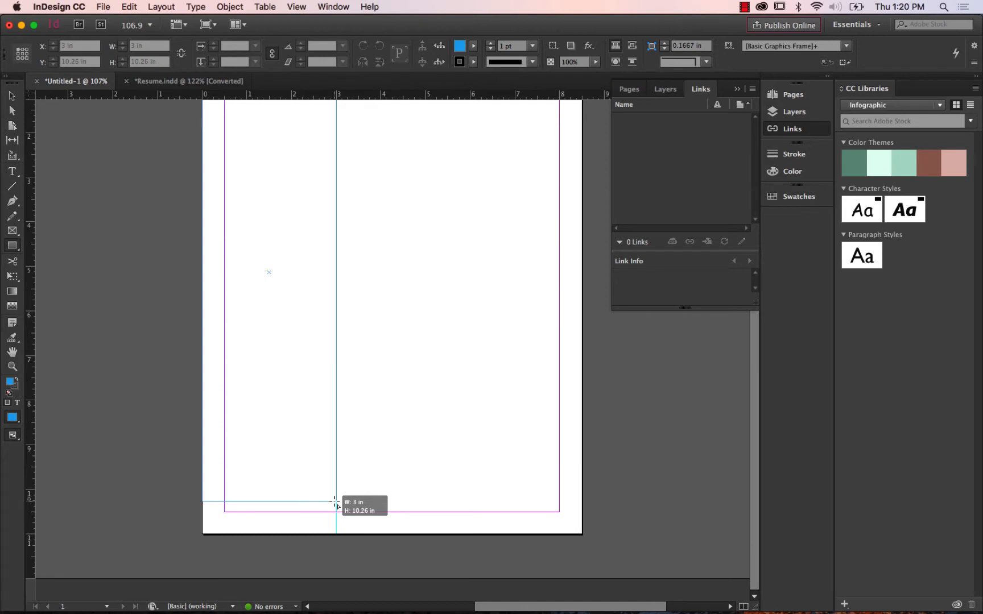
drag(335, 502, 336, 502)
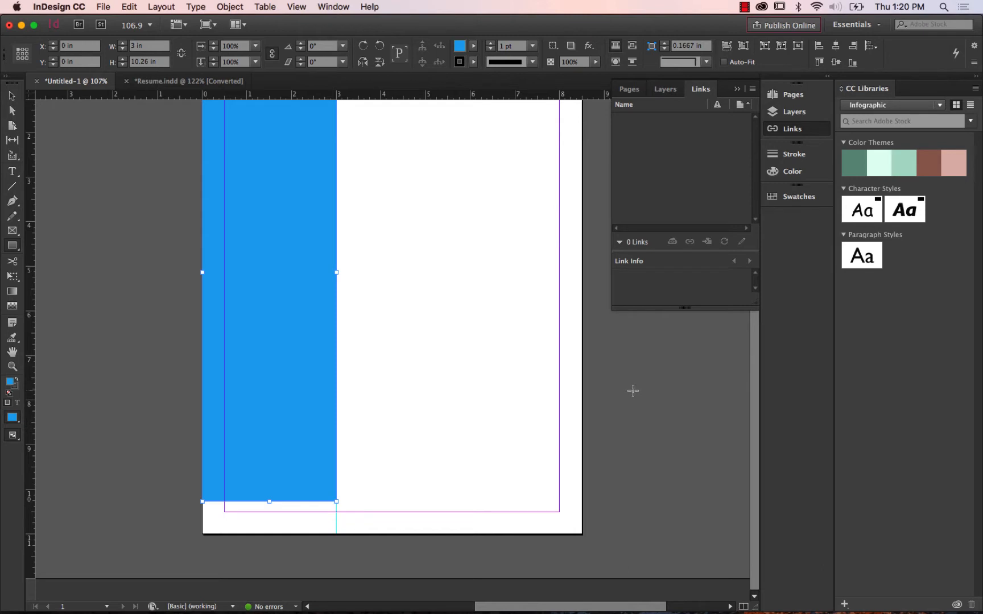
click(12, 101)
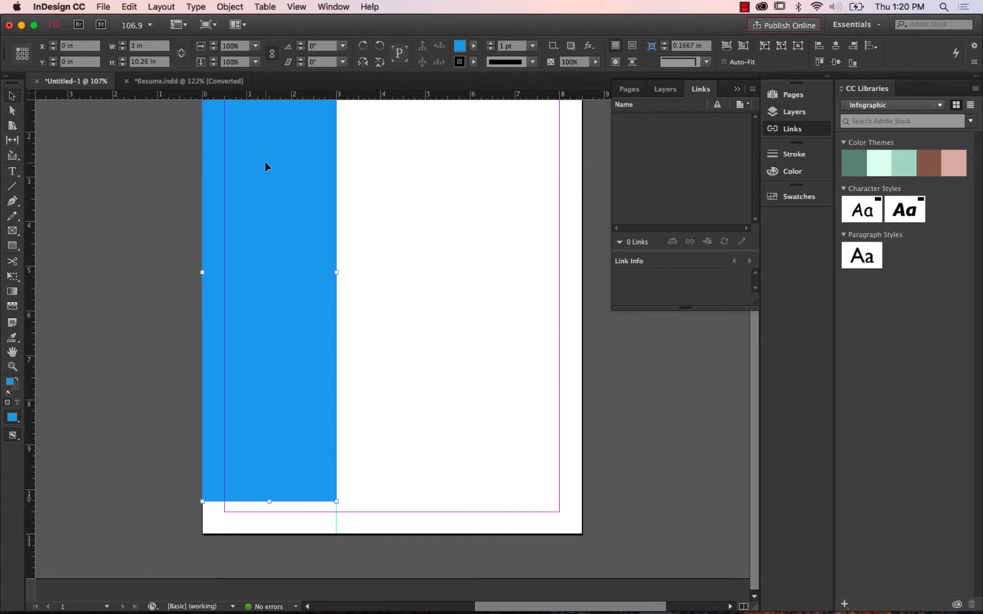
key(Delete)
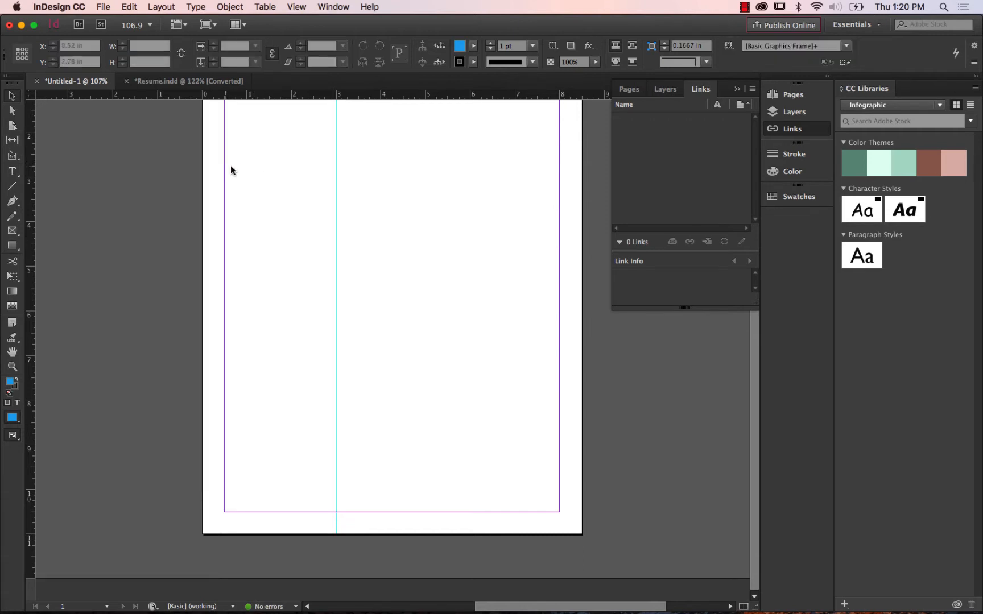
With the Rectangle tool, draw a cyan-filled rectangle about 3 in wide and 10.26 in tall from the page's top-left corner to the guide.
key(super+1)
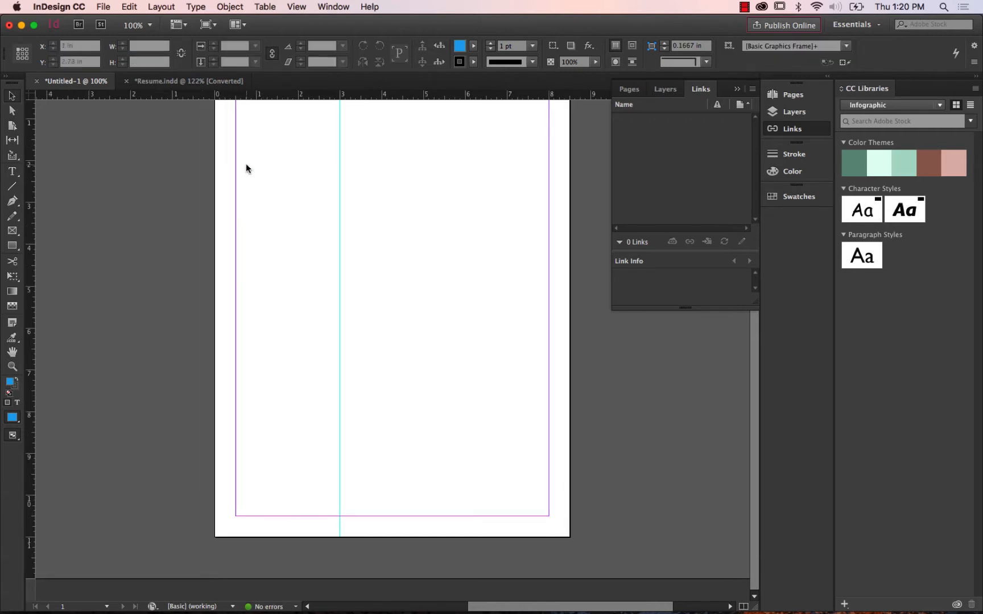
key(super+minus)
click(13, 246)
drag(13, 249, 65, 245)
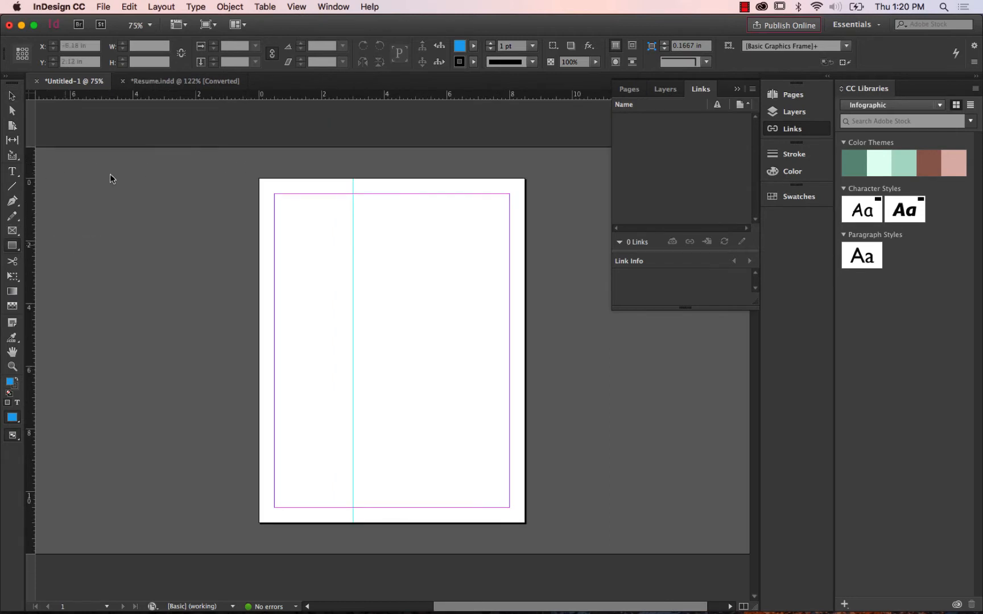
click(473, 49)
click(473, 48)
click(473, 48)
click(472, 48)
click(473, 48)
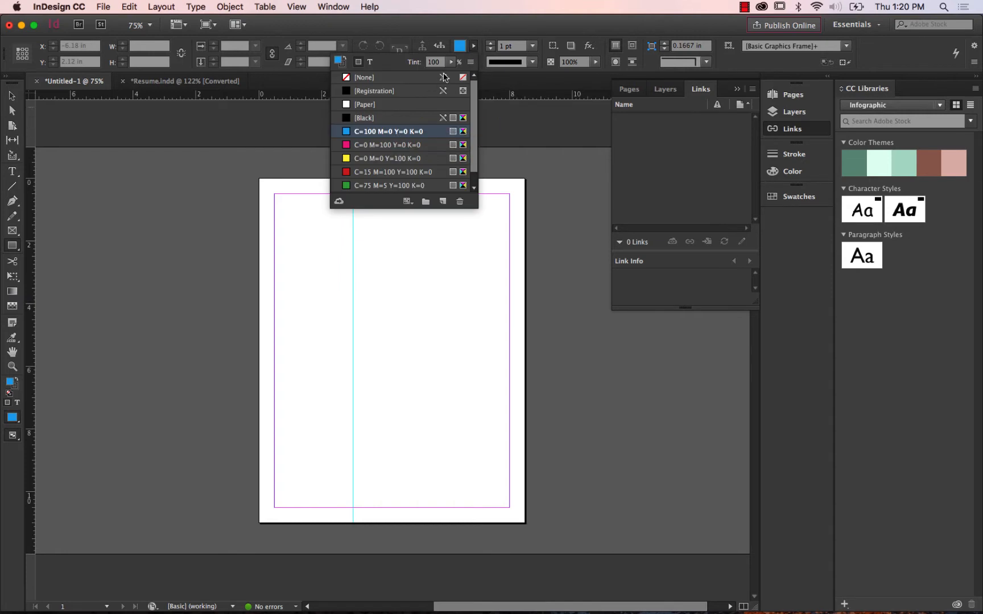
click(473, 48)
click(473, 49)
click(473, 48)
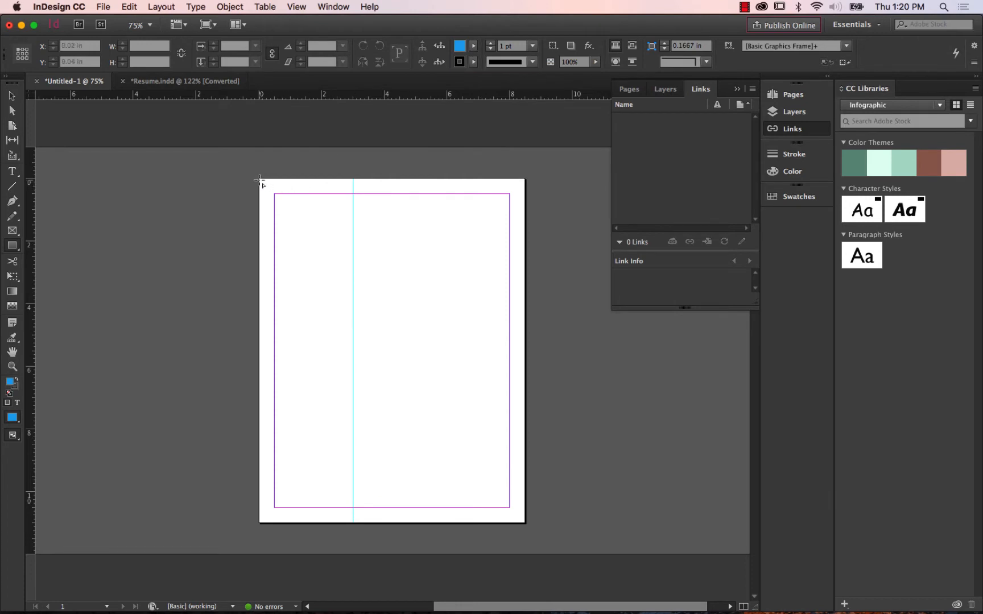
drag(259, 180, 351, 484)
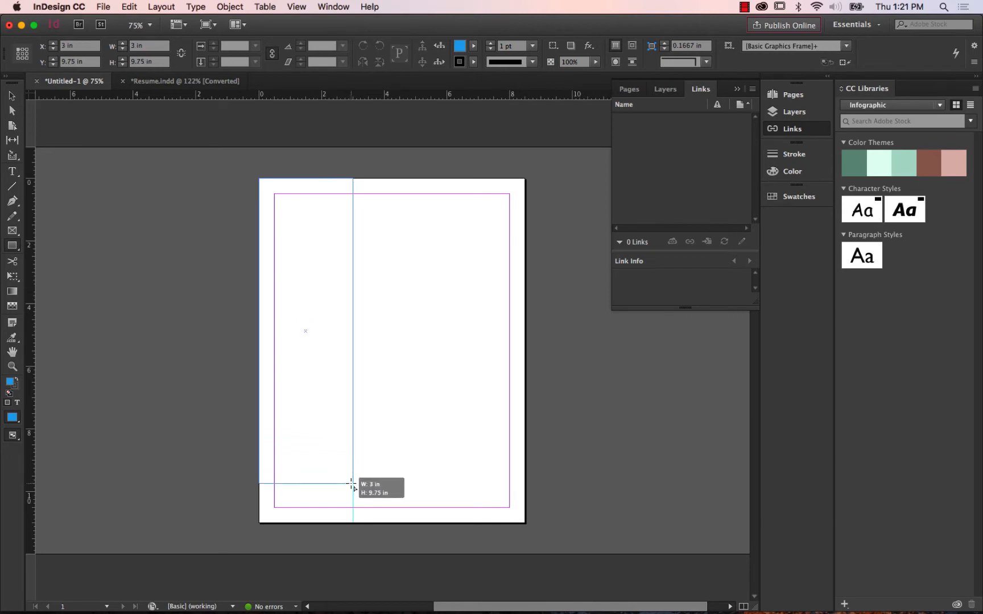
drag(352, 484, 353, 500)
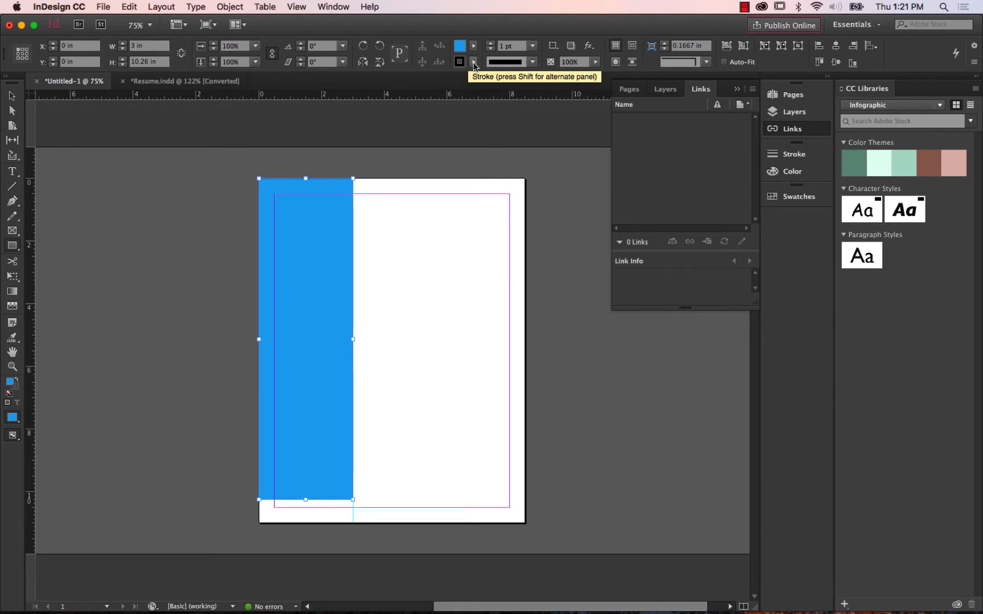
Increase the blue rectangle's black stroke weight to 22 pt.
click(491, 44)
click(491, 45)
click(490, 45)
click(490, 45)
click(491, 45)
click(491, 45)
click(491, 46)
click(491, 46)
click(491, 46)
click(490, 46)
click(491, 46)
click(491, 45)
click(491, 46)
click(491, 46)
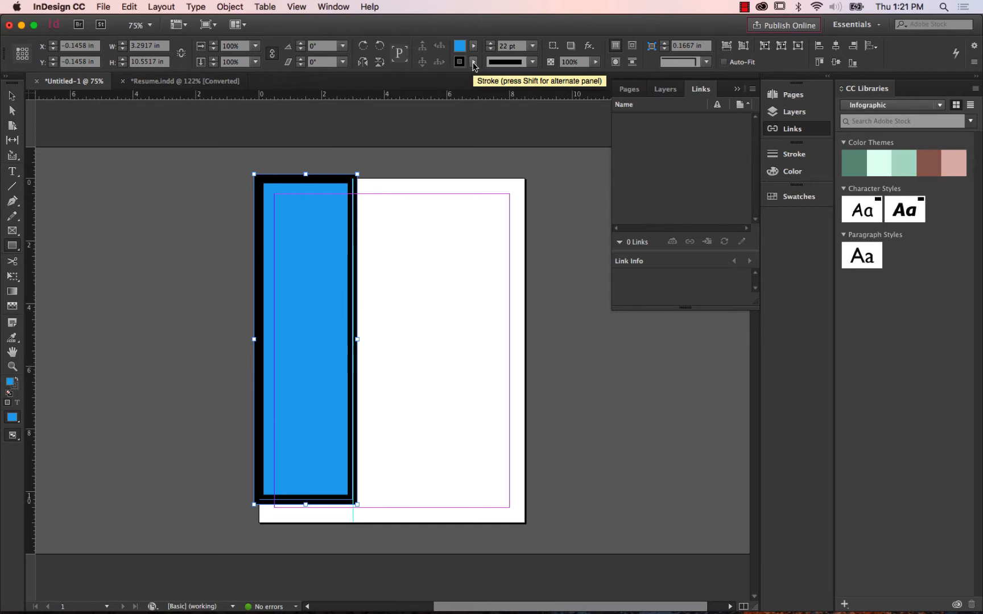
Set the blue rectangle's stroke colour to [None].
click(473, 62)
click(474, 62)
click(474, 62)
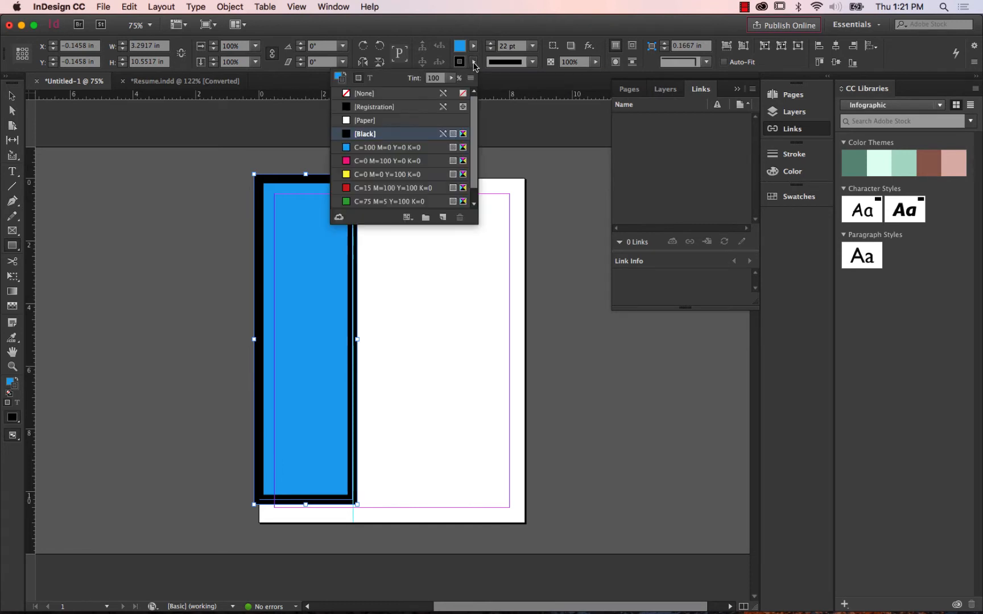
click(375, 93)
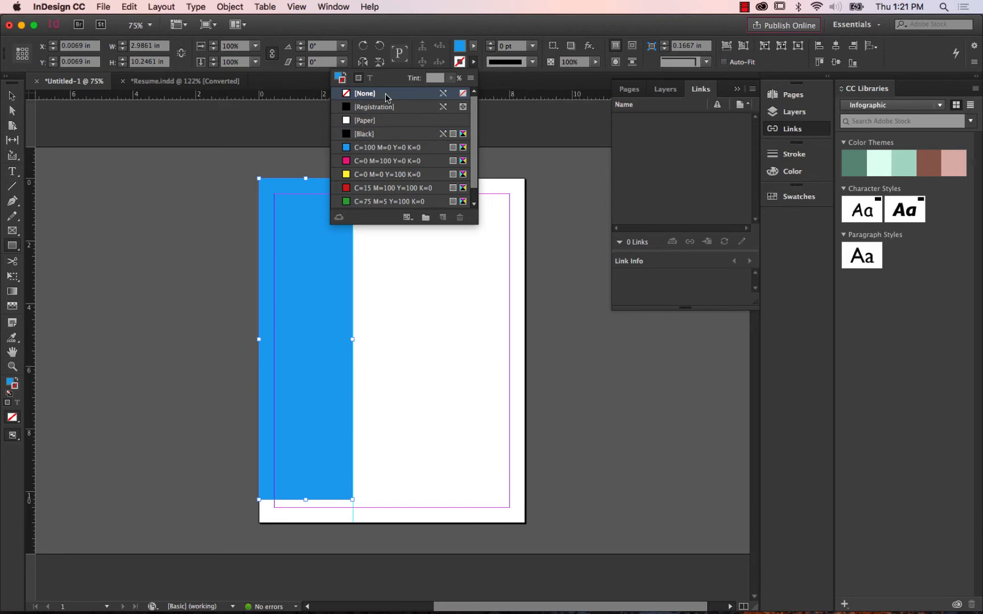
click(473, 65)
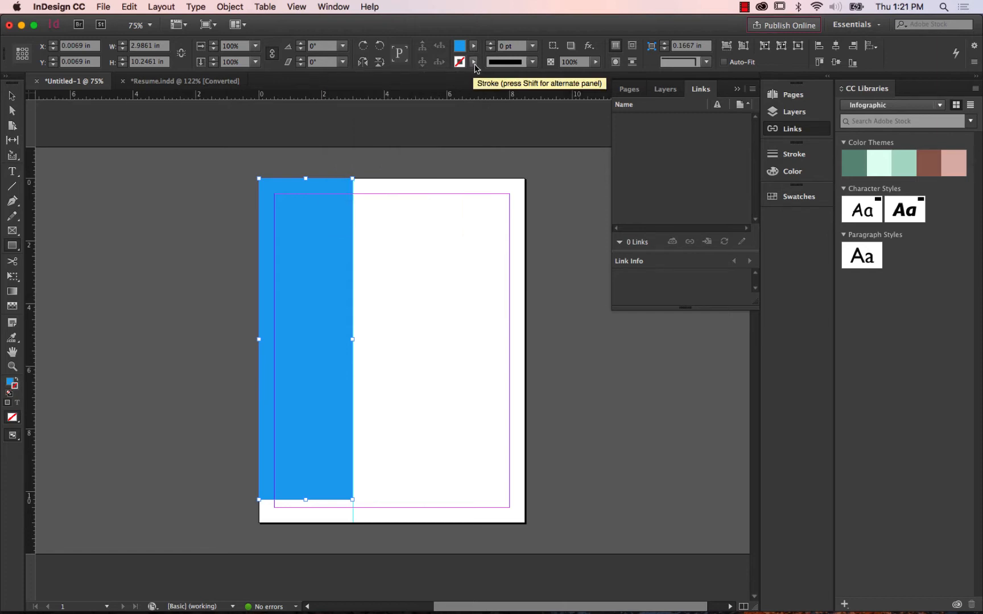
Delete the strokeless blue rectangle from the page.
click(473, 63)
click(474, 64)
click(474, 64)
click(474, 64)
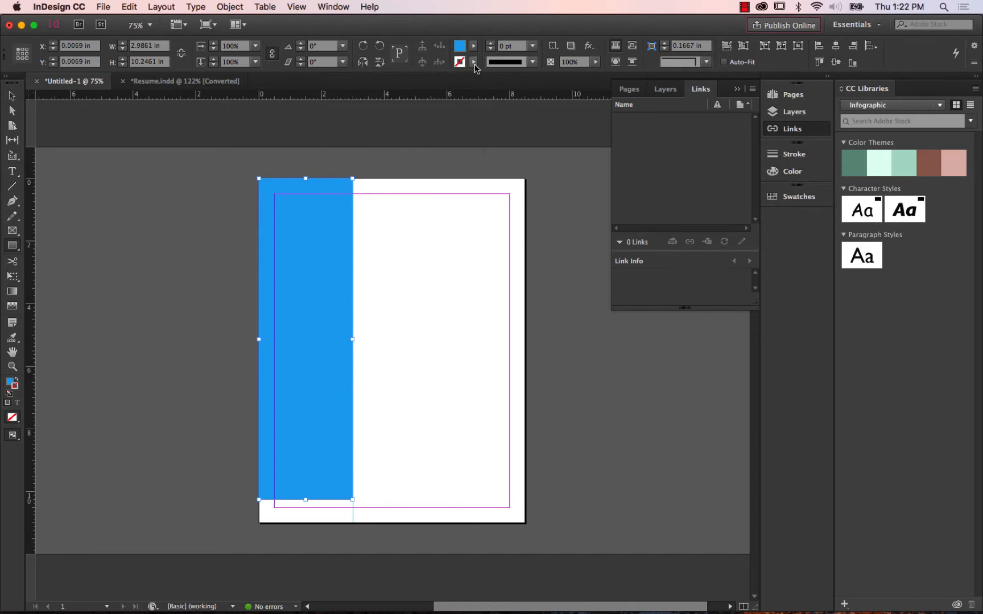
key(Delete)
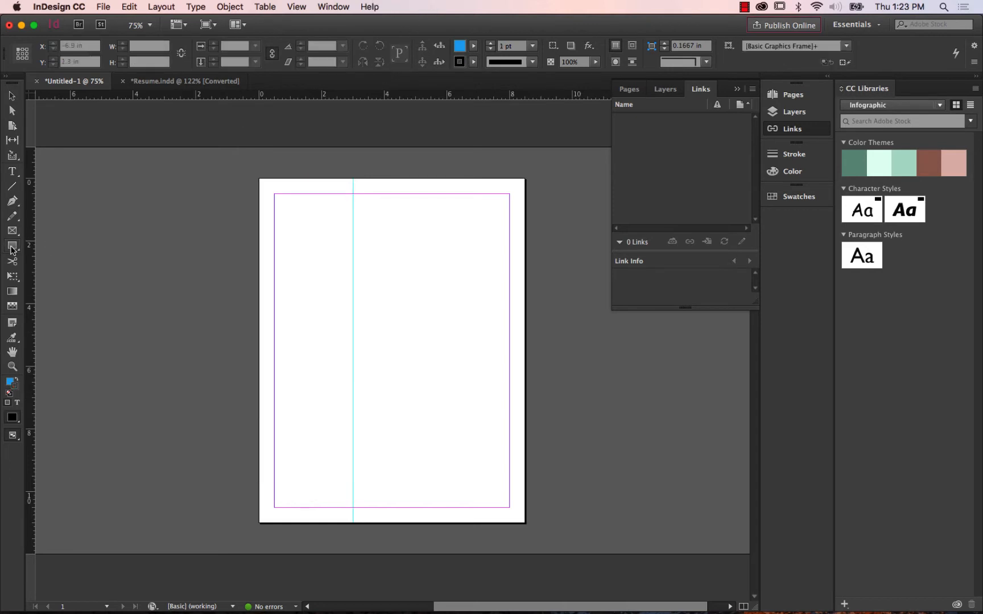
Draw a sidebar rectangle about 3 in wide and 10.18 in tall from the page's top-left corner and set its stroke to [None].
drag(12, 245, 49, 248)
drag(260, 178, 353, 498)
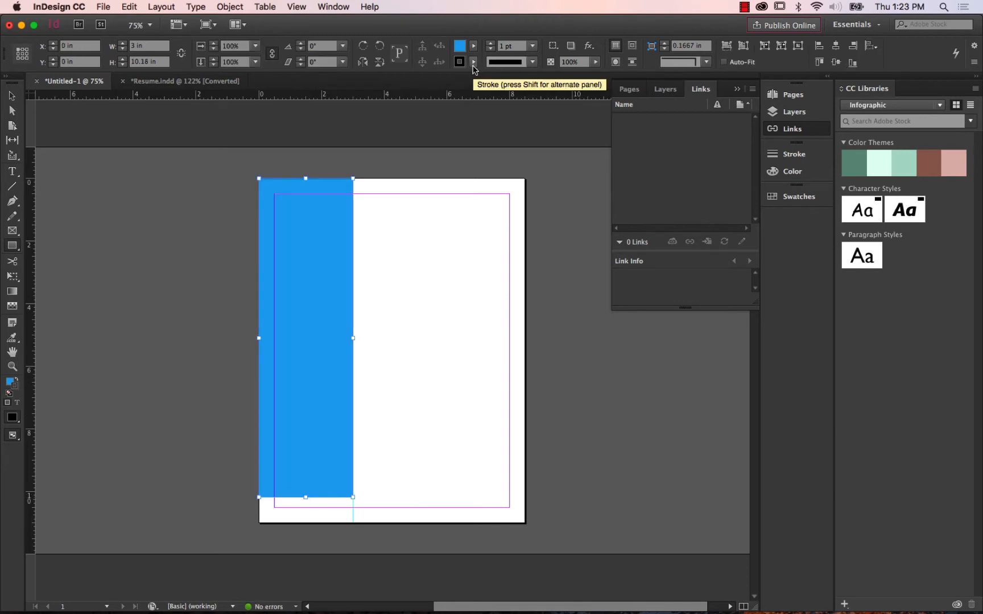
click(474, 63)
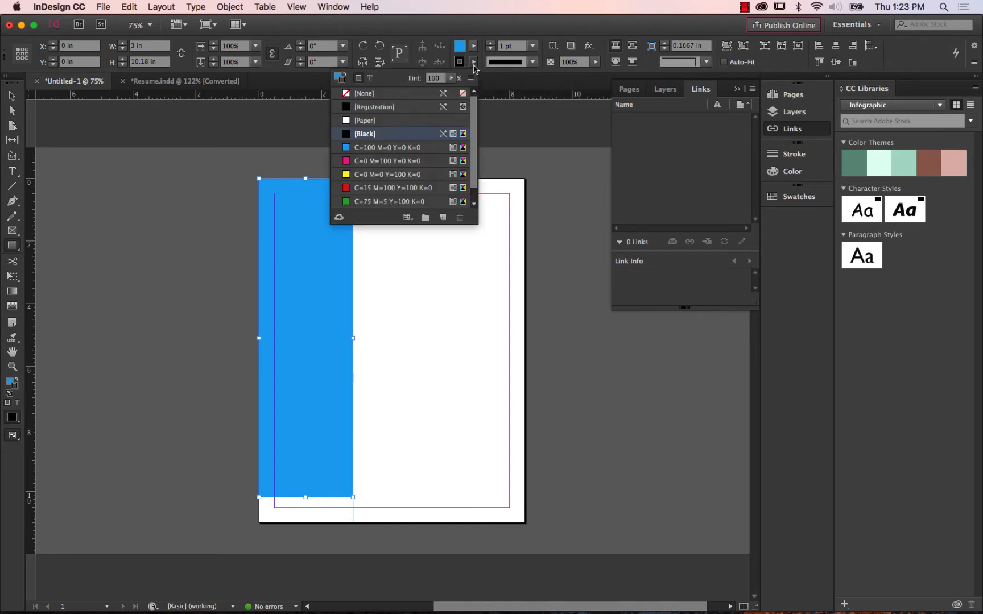
click(369, 96)
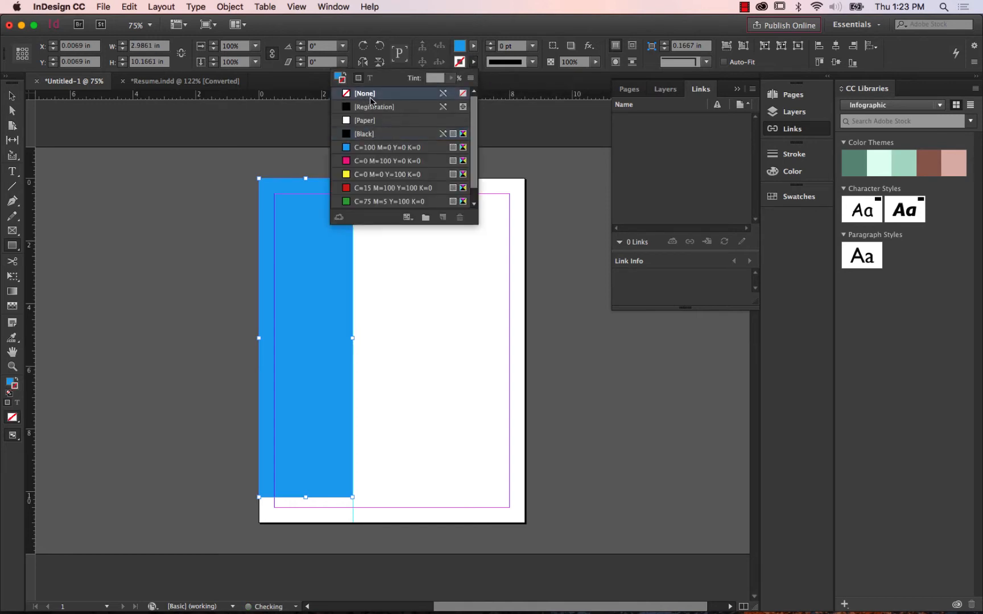
click(471, 64)
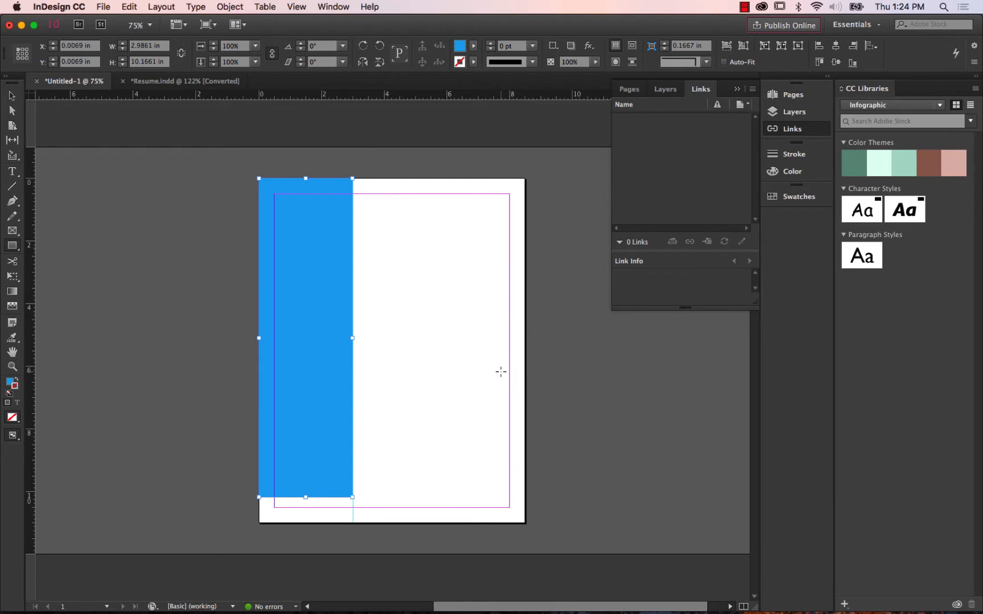
Review the black sidebar and its folded corner in Resume.indd, and return to the Untitled-1 document.
click(154, 83)
scroll(401, 260, up, 5)
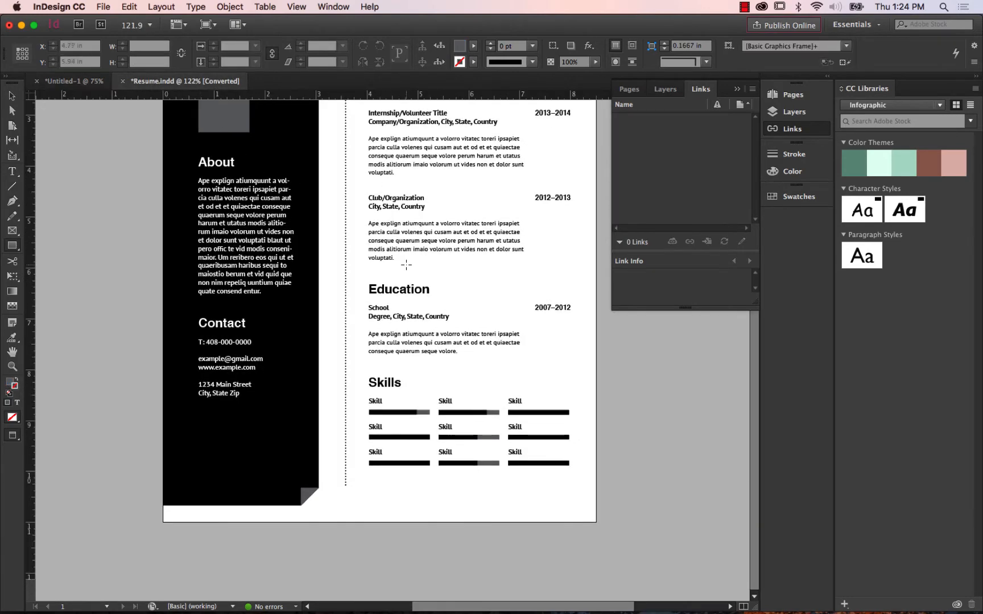
scroll(401, 260, down, 1)
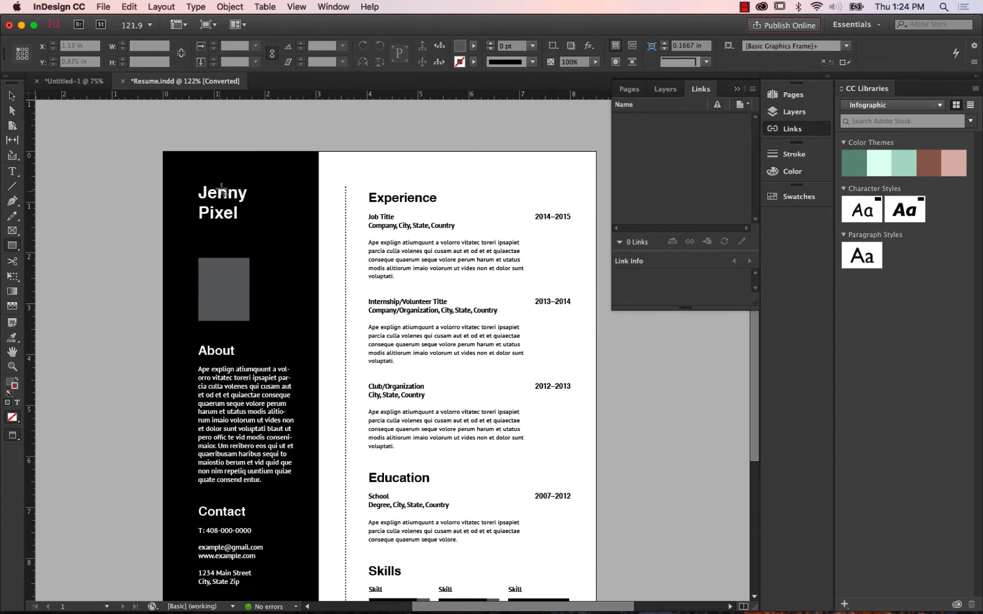
scroll(229, 295, down, 6)
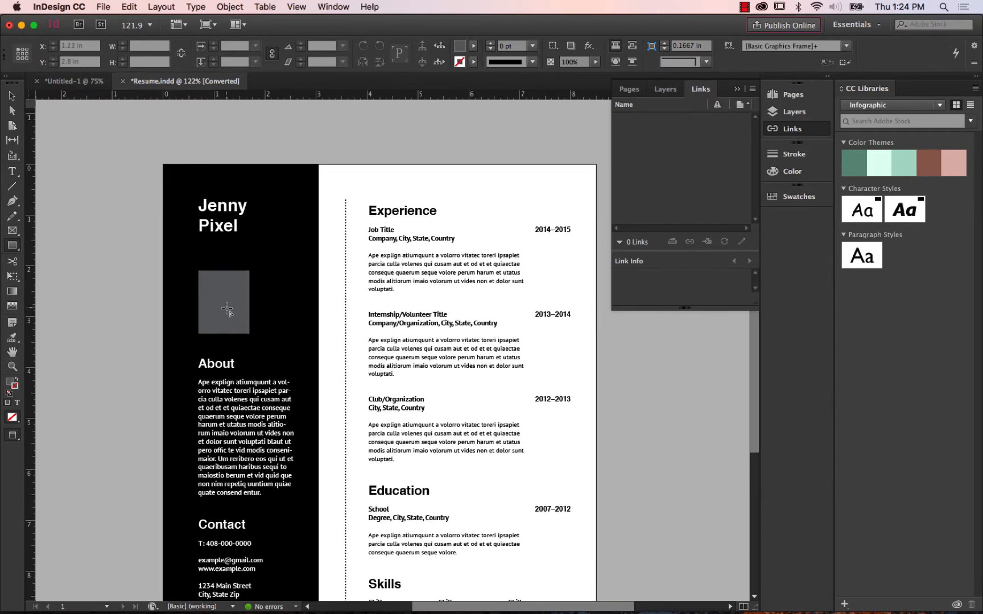
click(76, 84)
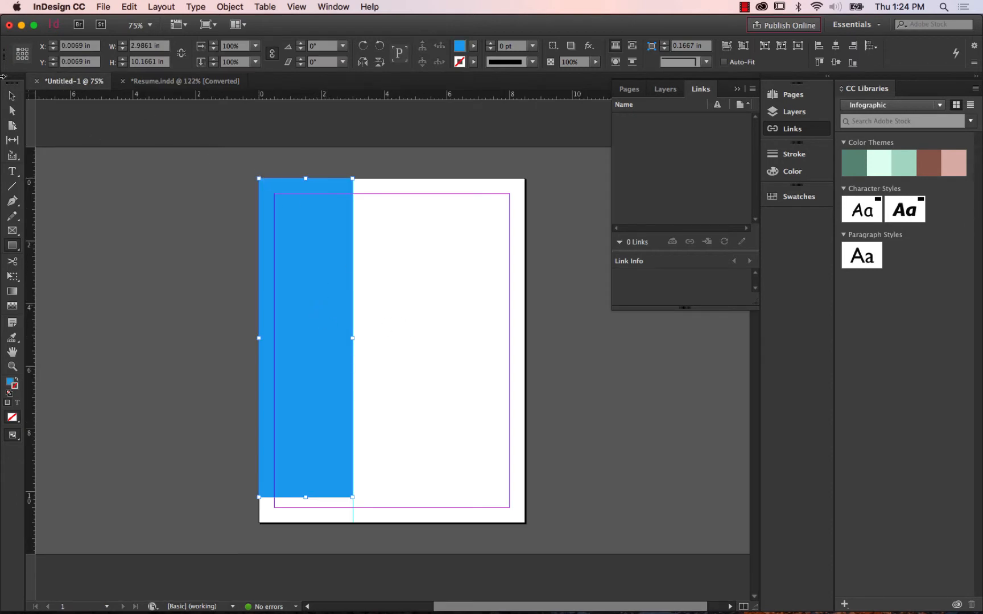
Select the blue sidebar rectangle and look over the document's pages and layers.
click(12, 96)
click(164, 233)
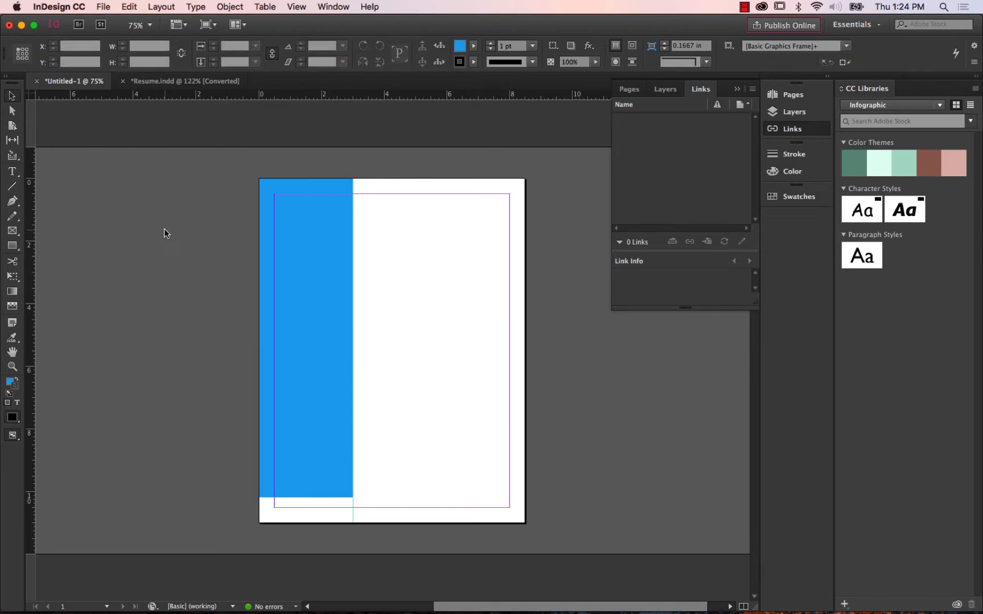
click(318, 236)
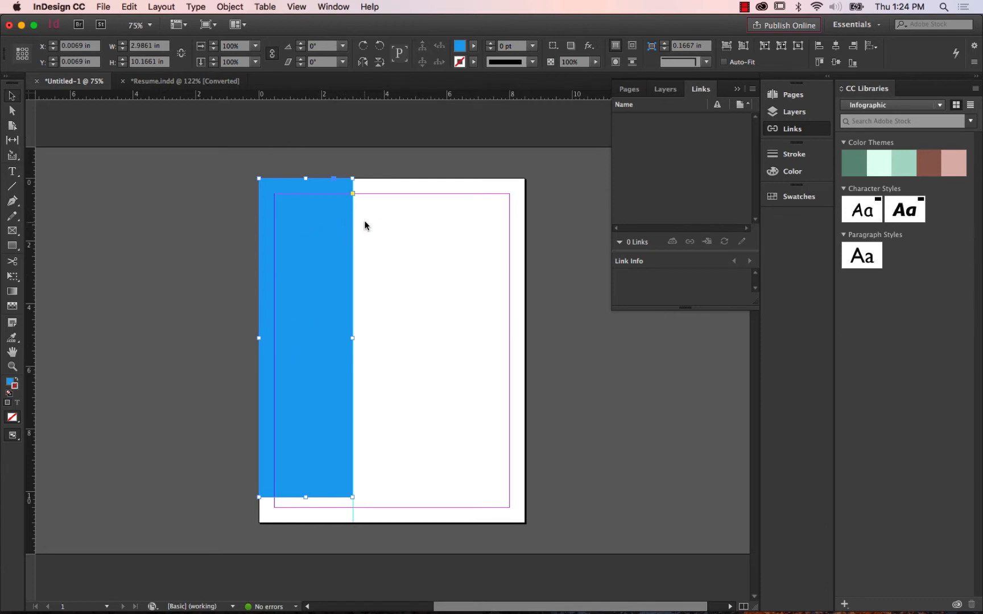
click(737, 89)
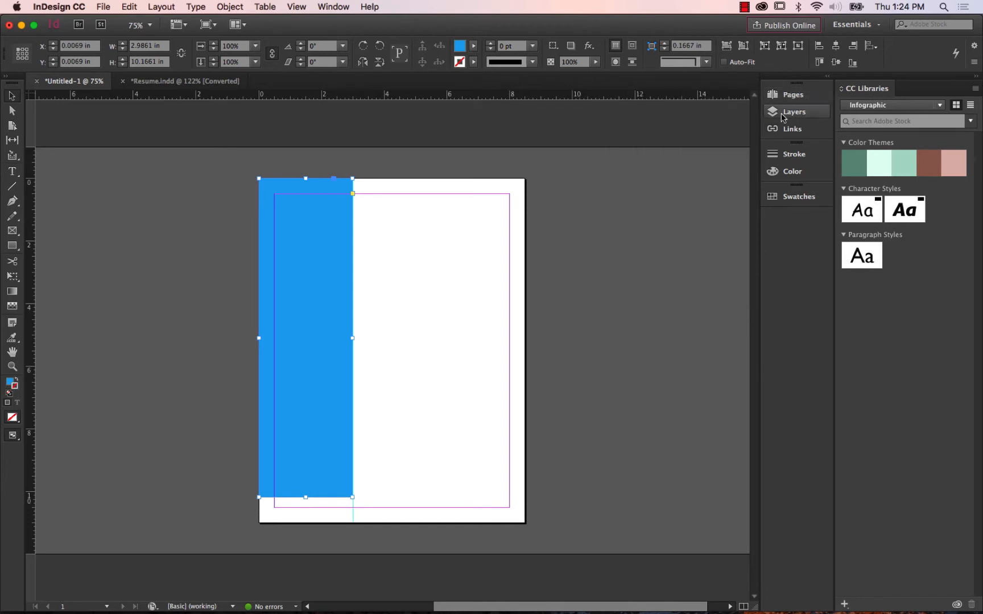
click(794, 96)
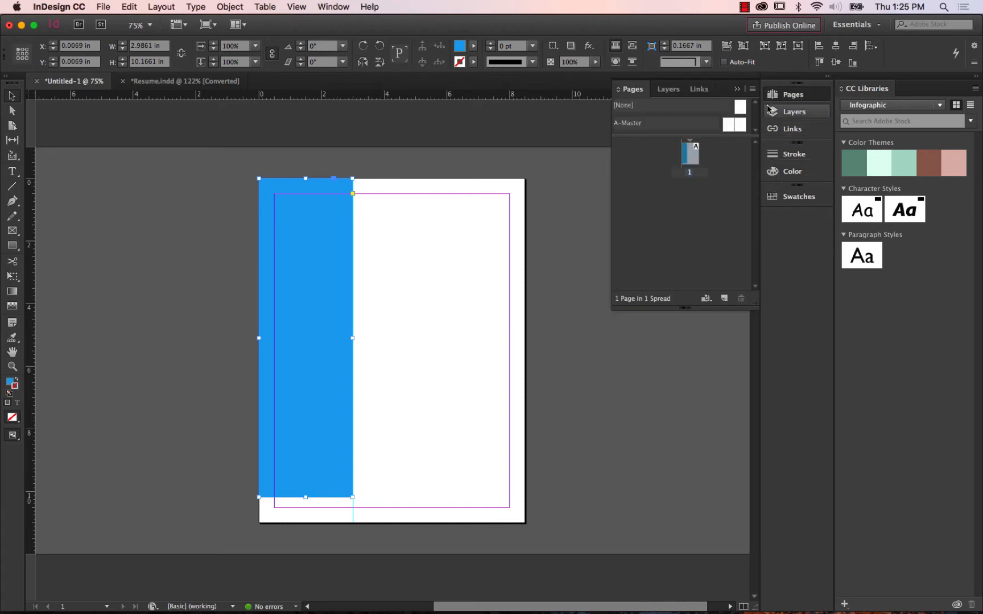
click(669, 90)
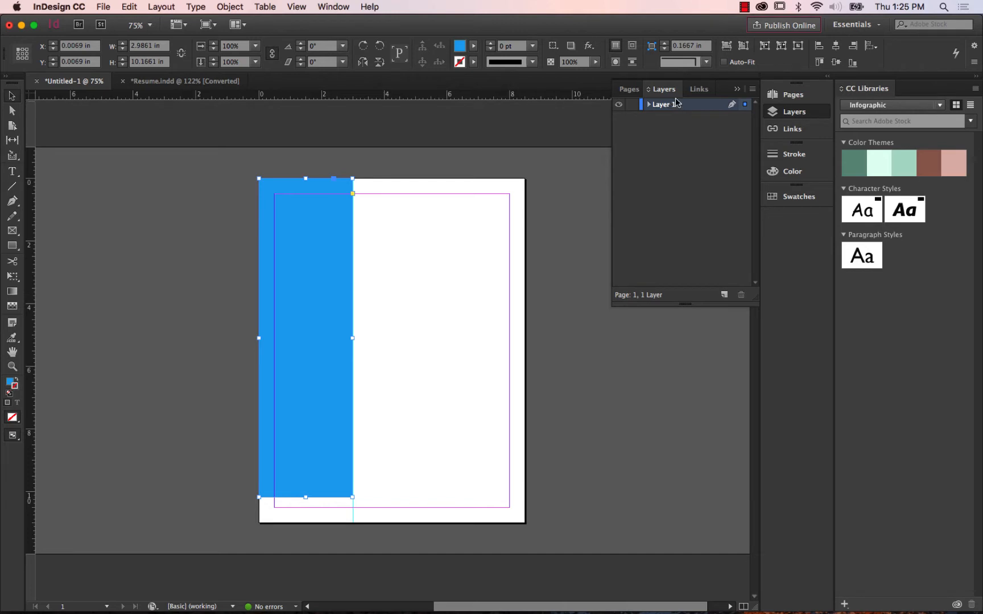
click(738, 91)
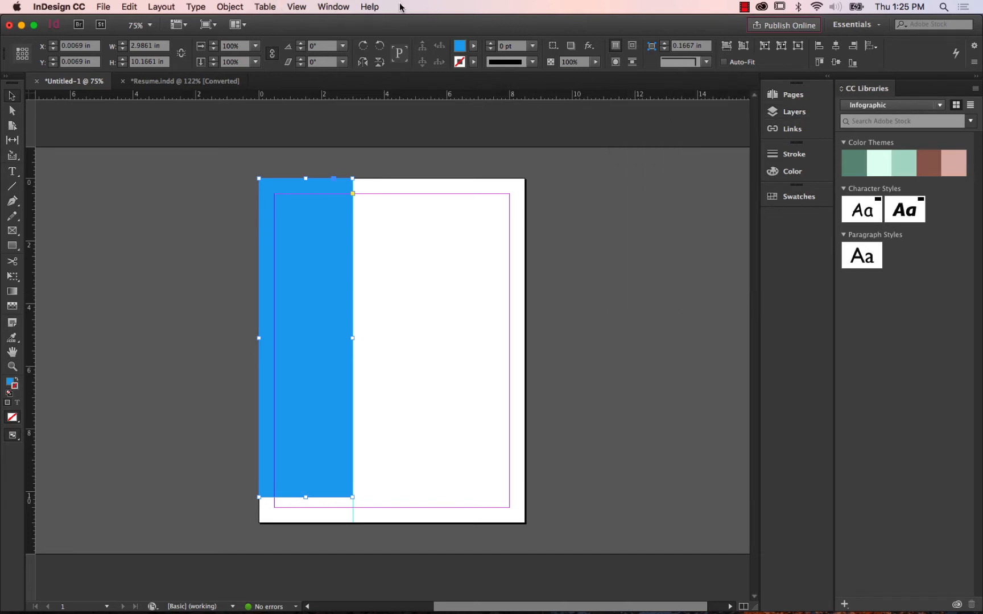
Show the document's layers, expand Layer 1 and rename the rectangle object to "blue flip page".
click(327, 8)
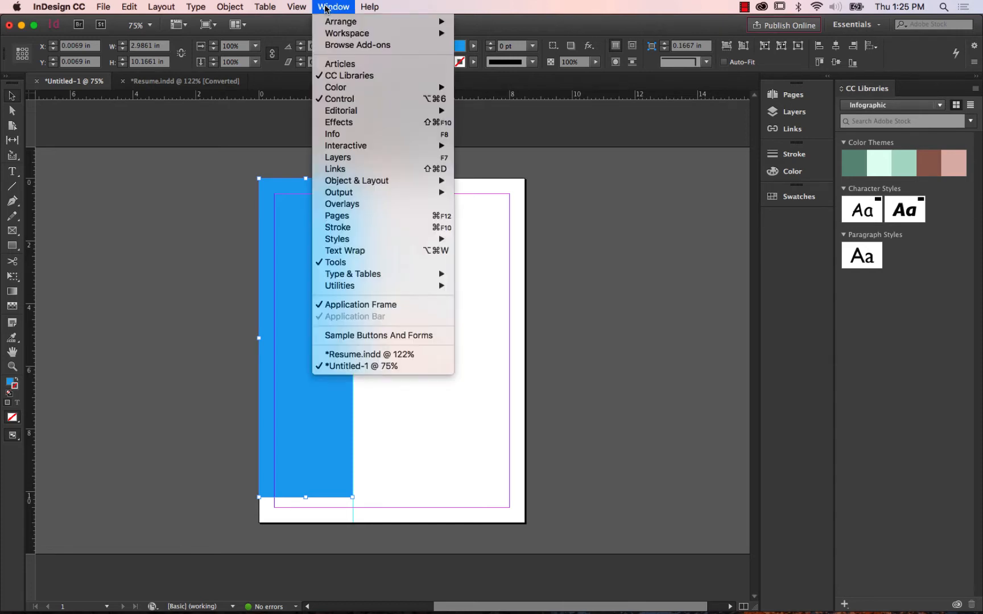
mouse_move(343, 148)
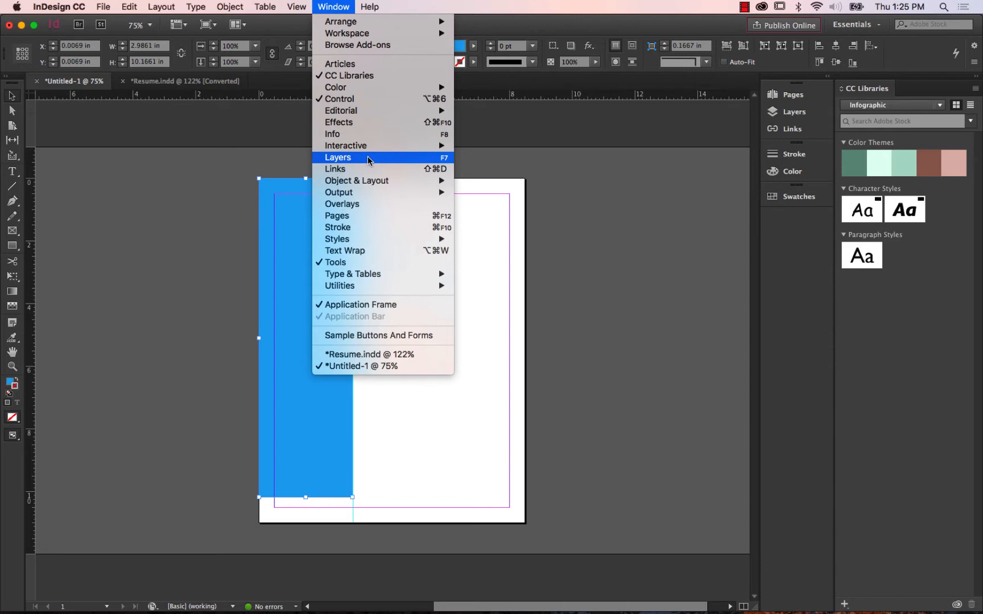
click(369, 161)
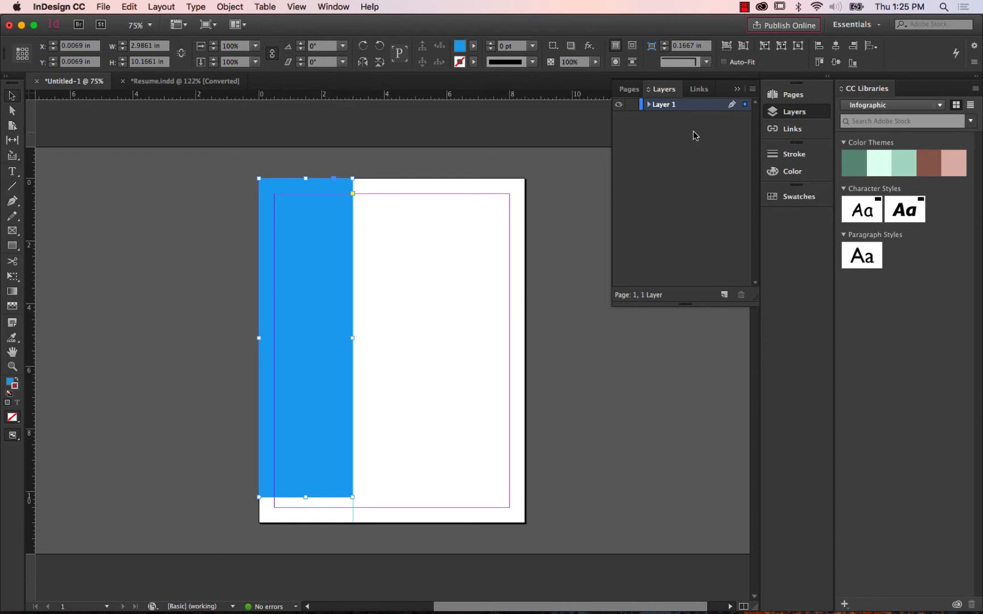
click(649, 105)
click(687, 121)
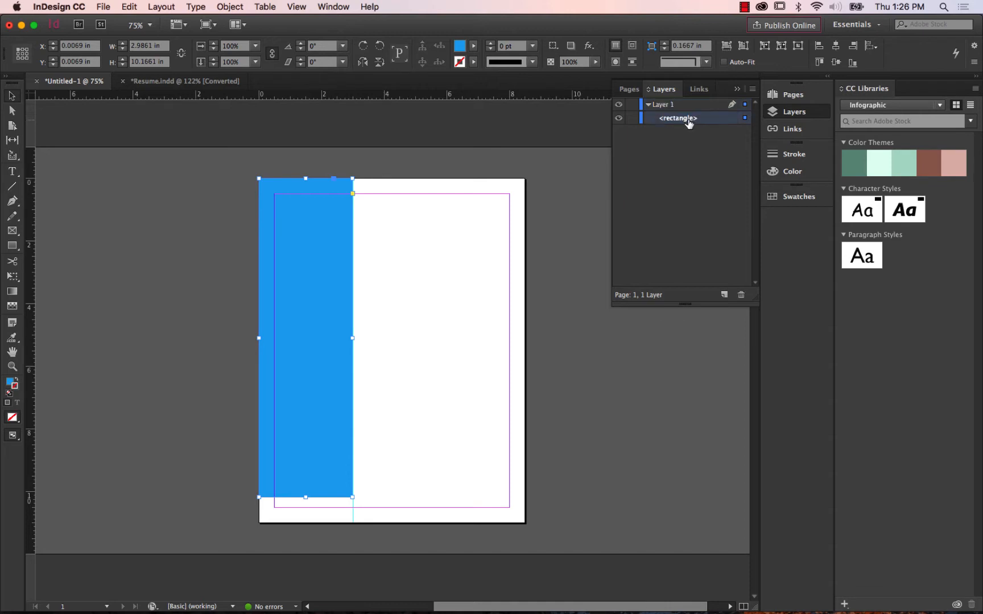
click(689, 120)
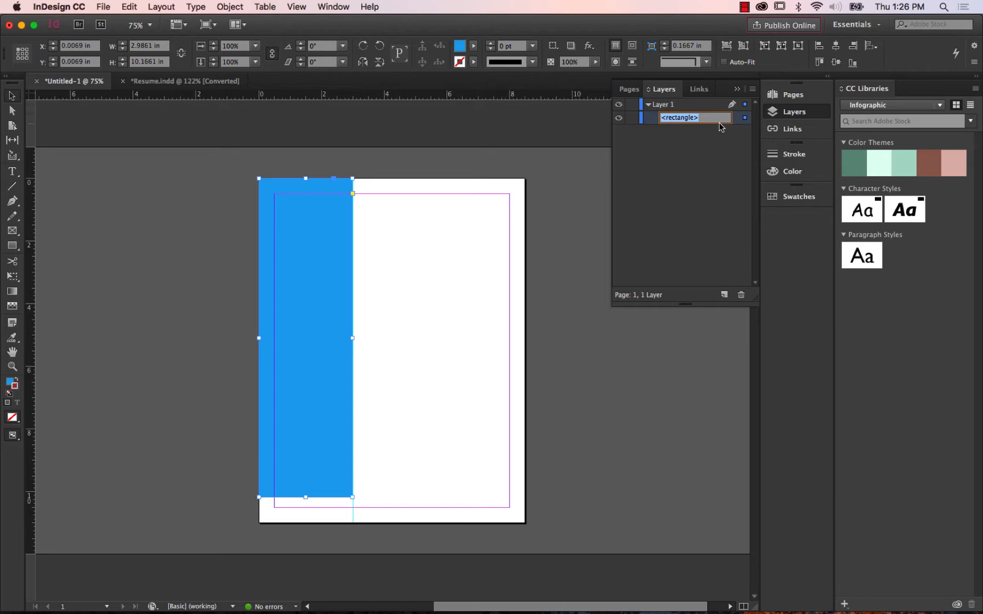
text(blue)
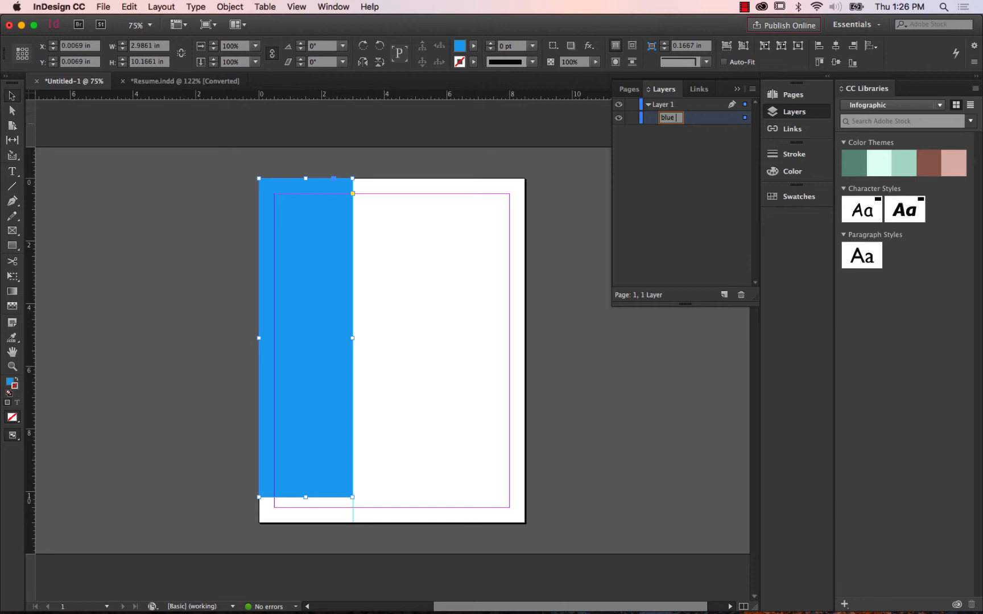
text(ip page)
key(Return)
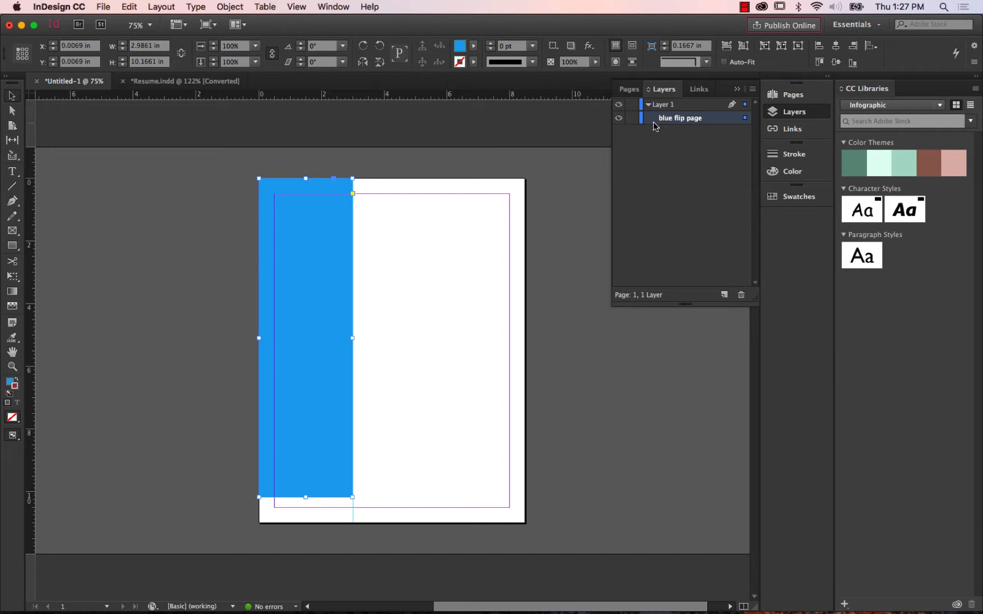
Toggle the visibility of the blue flip page object, leave it shown, and lock it.
click(620, 119)
click(619, 119)
click(620, 120)
click(619, 119)
click(619, 119)
click(620, 119)
click(620, 119)
click(619, 119)
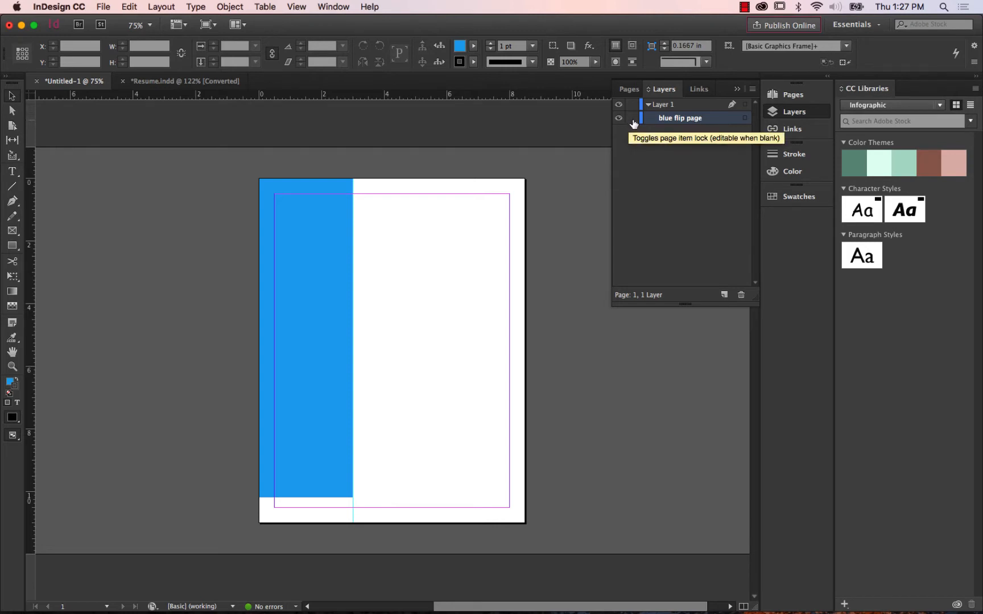
click(632, 118)
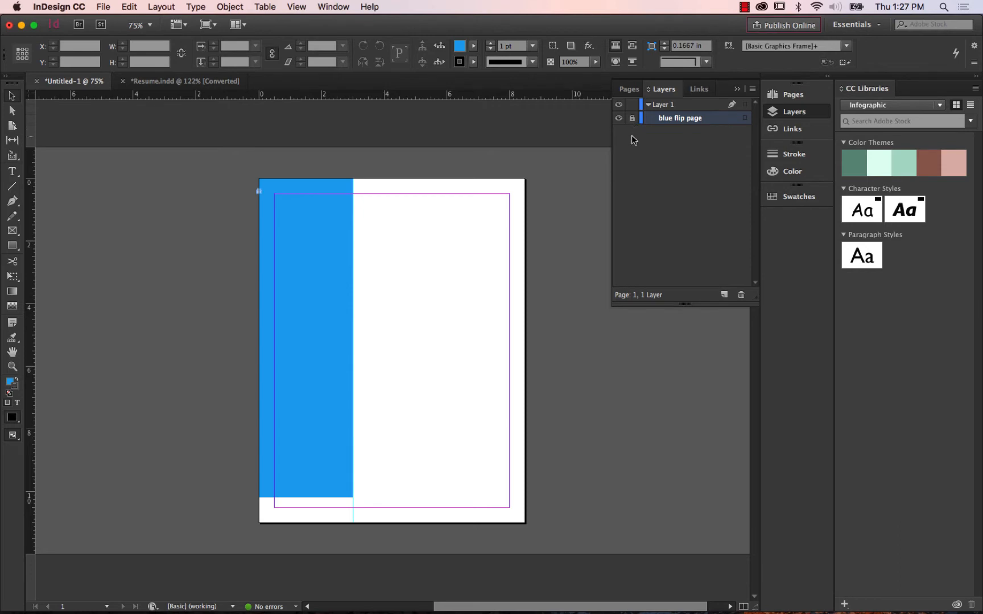
Try to move the locked blue sidebar rectangle on the page.
drag(302, 248, 157, 327)
drag(374, 266, 75, 388)
drag(205, 388, 350, 174)
drag(314, 227, 256, 273)
drag(307, 274, 171, 329)
drag(262, 301, 178, 337)
Switch to Resume.indd and examine the folded corner of the black sidebar up close.
click(180, 85)
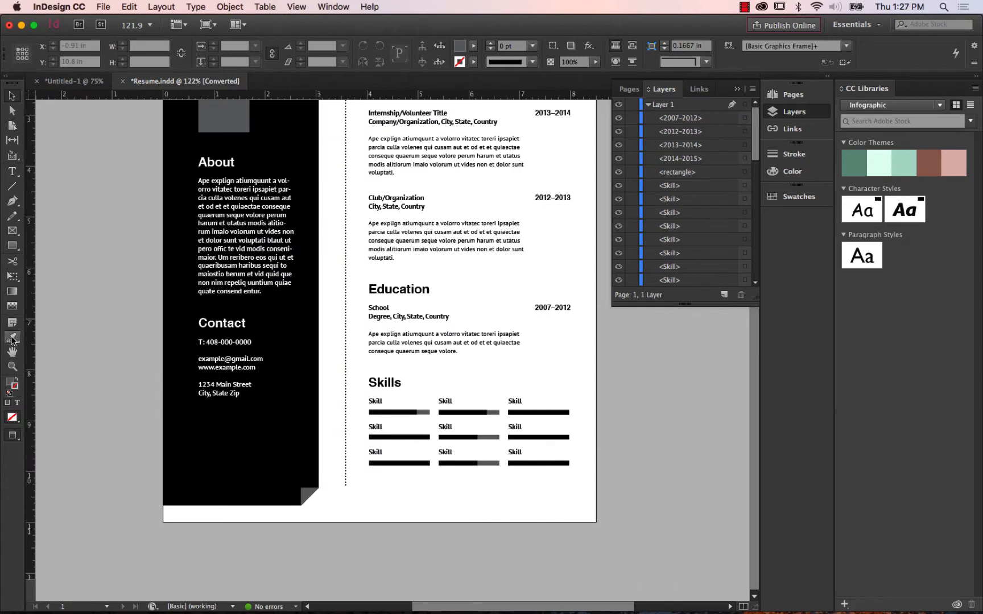
click(12, 366)
drag(279, 469, 355, 524)
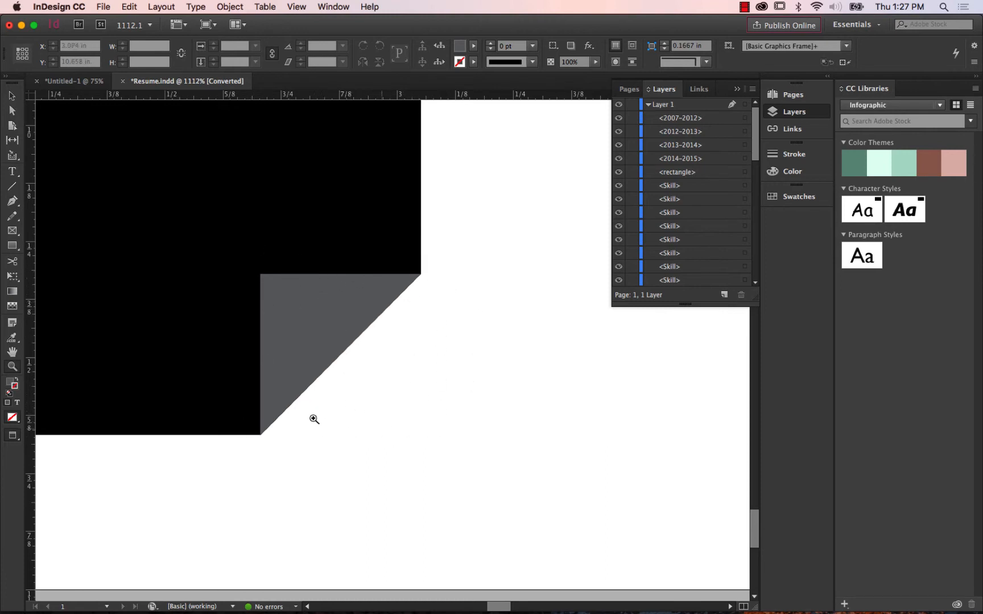
Return to Untitled-1 and place a horizontal ruler guide at about 10.173 in along the blue sidebar's bottom edge.
click(68, 82)
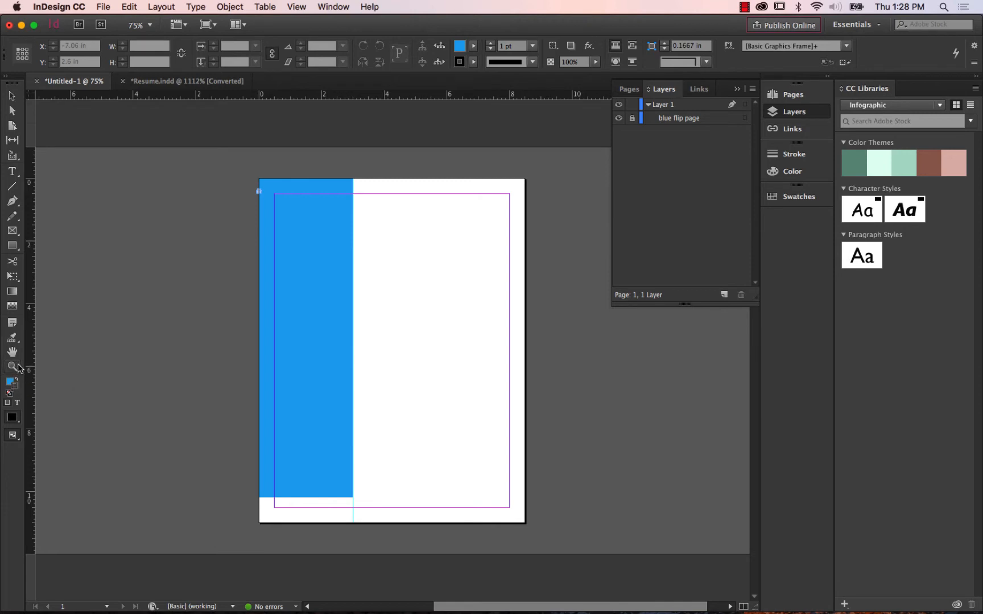
drag(323, 489, 370, 507)
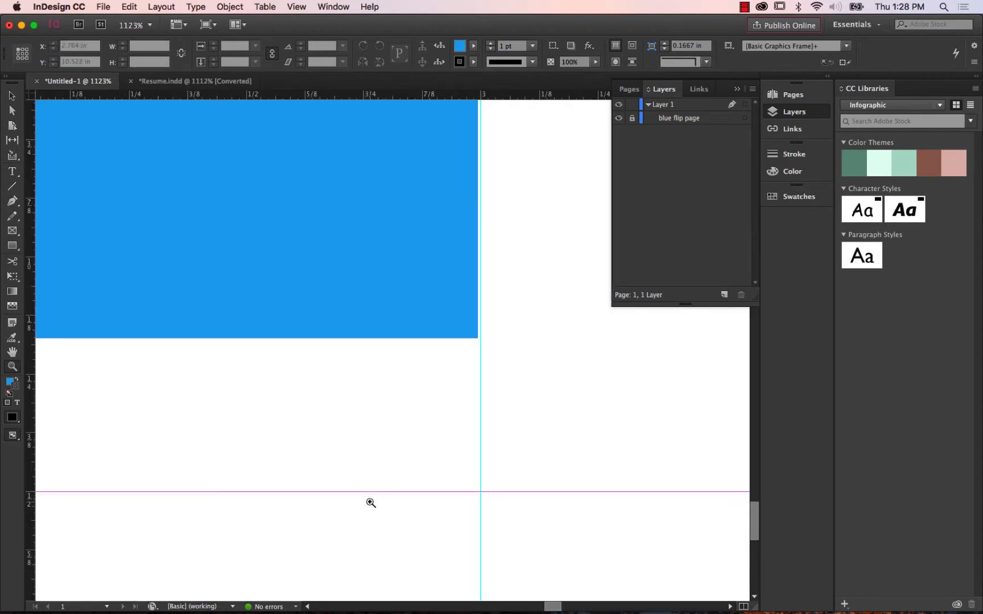
double_click(18, 354)
click(16, 366)
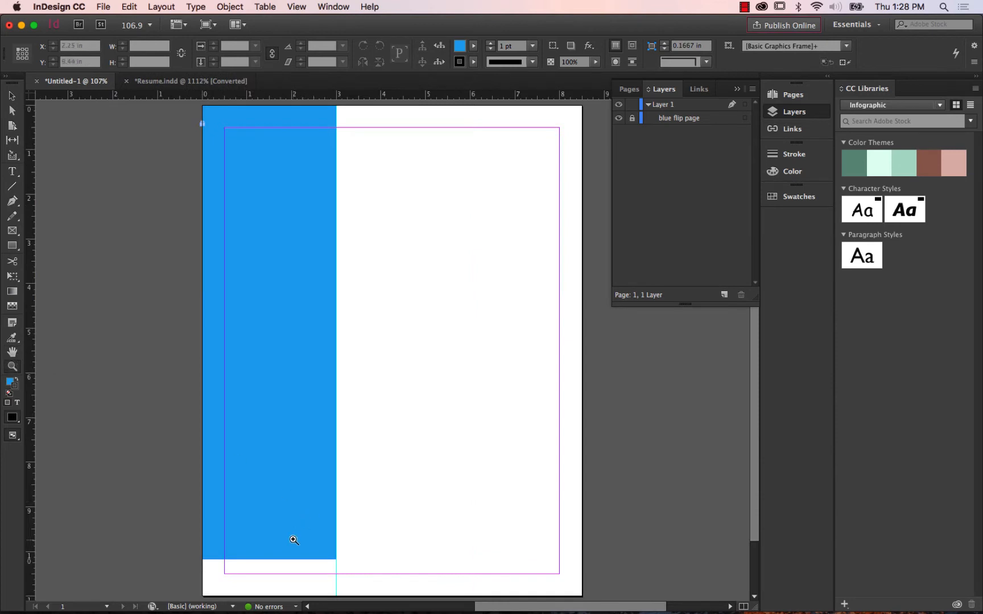
drag(300, 535, 363, 581)
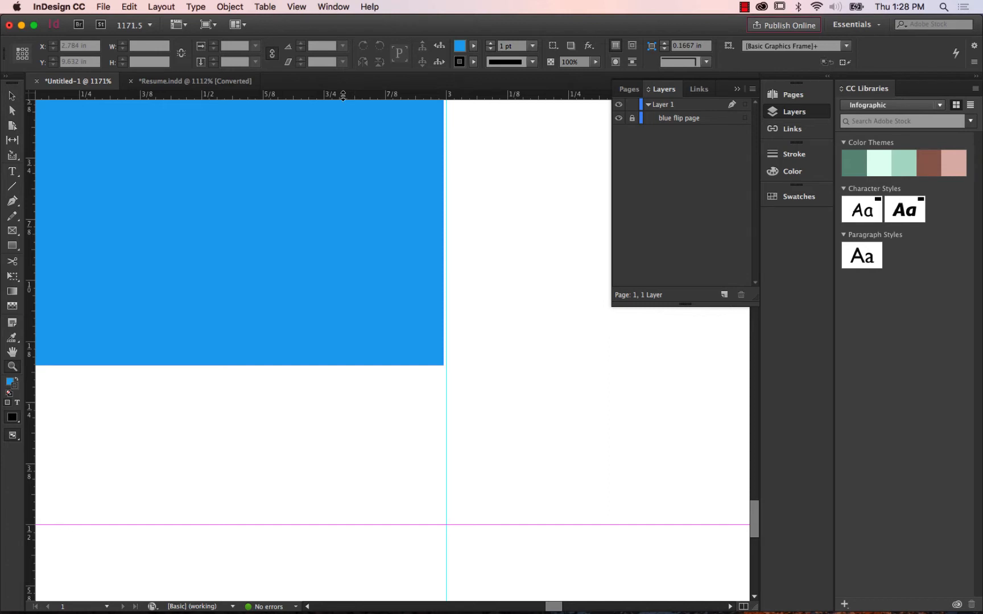
drag(343, 95, 322, 365)
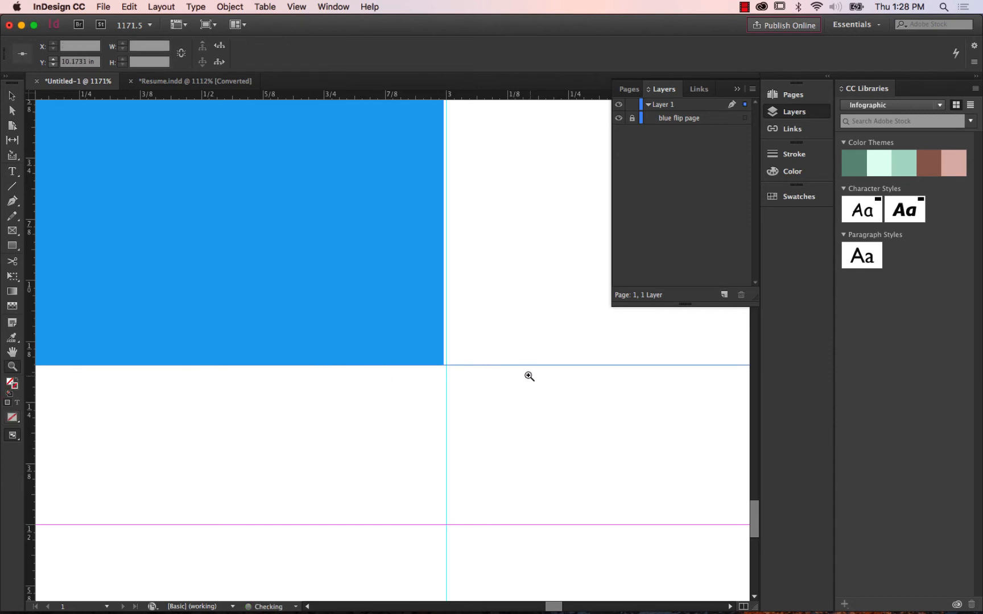
Draw a square about 0.13 in wide with the Rectangle Tool in the blue sidebar's lower-right corner.
key(z)
click(17, 247)
drag(17, 249, 57, 248)
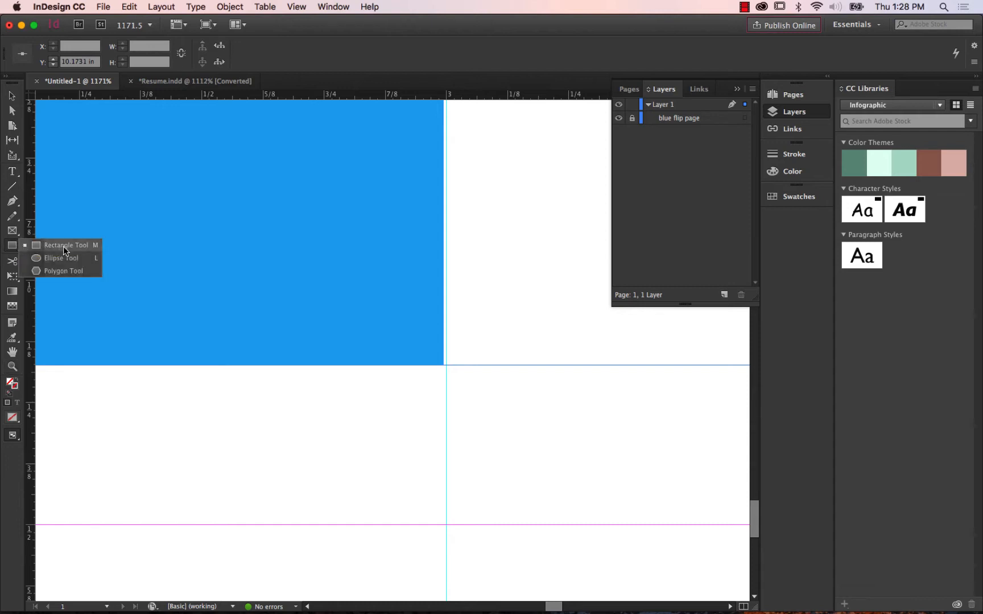
click(63, 247)
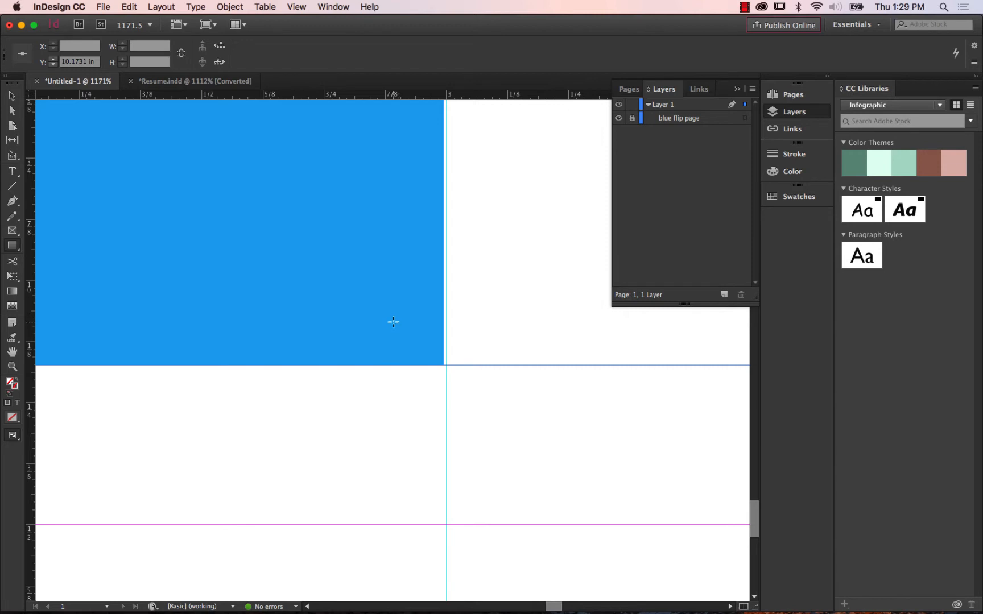
mouse_move(392, 321)
mouse_down()
mouse_move(406, 345)
mouse_move(463, 372)
mouse_move(439, 357)
mouse_move(537, 347)
mouse_move(548, 360)
mouse_move(542, 320)
mouse_move(551, 323)
mouse_move(555, 340)
mouse_move(515, 326)
mouse_move(538, 353)
mouse_move(522, 327)
mouse_move(599, 331)
mouse_move(528, 325)
mouse_move(536, 356)
mouse_move(521, 339)
mouse_move(560, 364)
mouse_move(540, 334)
mouse_move(563, 353)
mouse_move(529, 340)
mouse_move(434, 349)
mouse_move(499, 364)
mouse_up()
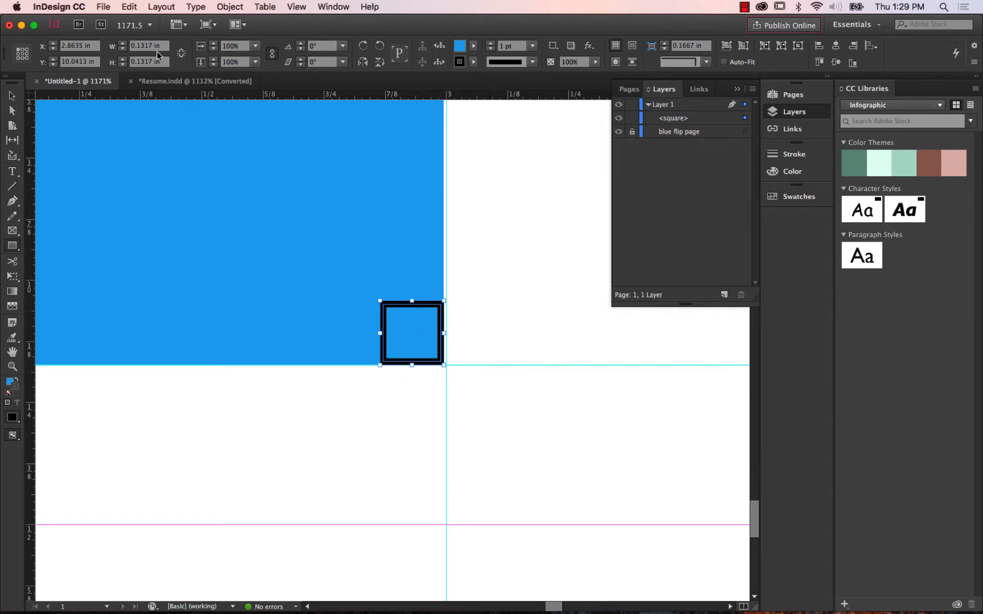
Compare the square with the folded corner in Resume.indd, then set its stroke to [None] and its fill to [Paper].
click(179, 81)
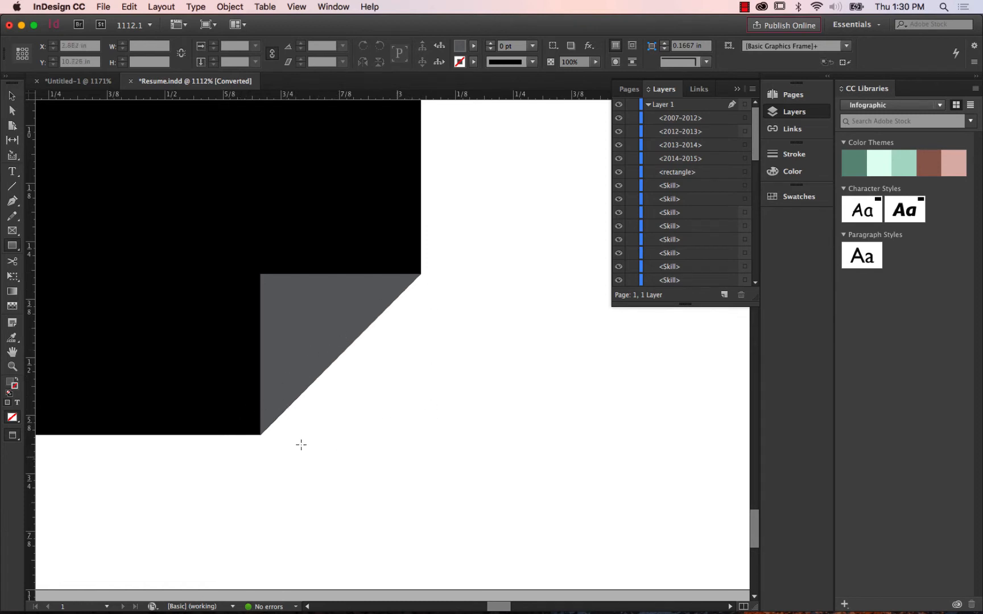
click(78, 83)
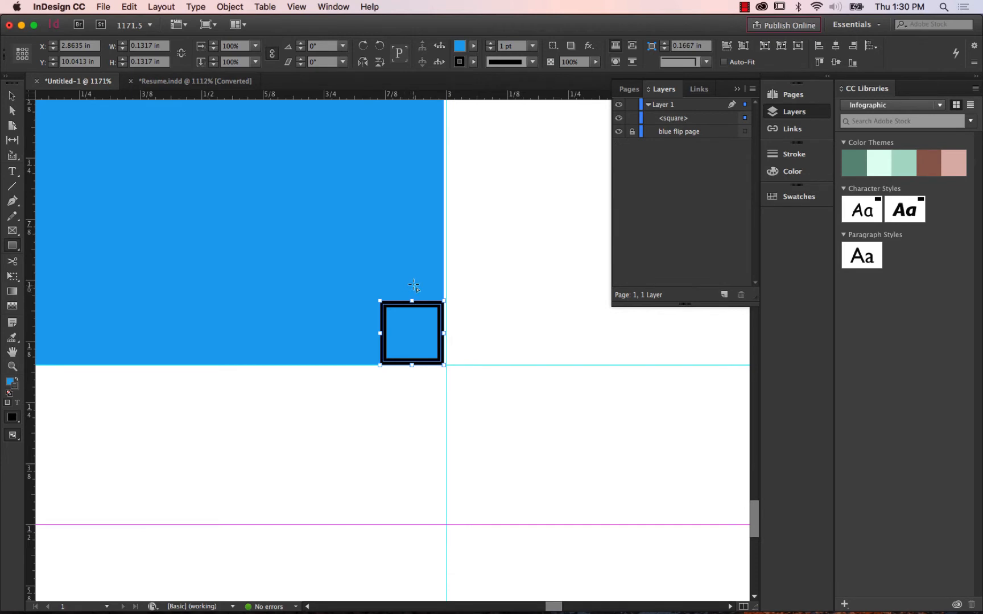
click(475, 62)
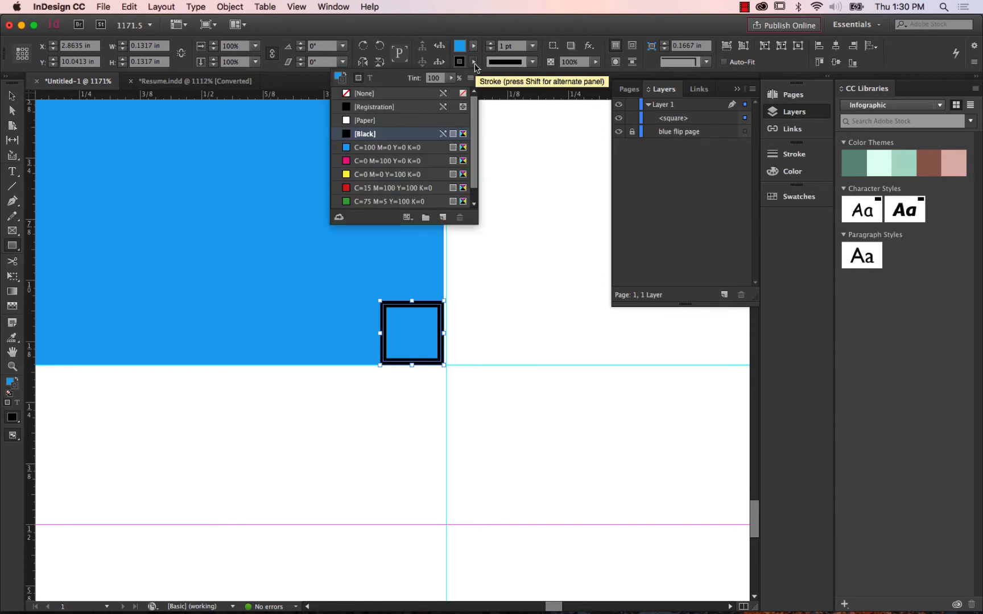
click(392, 97)
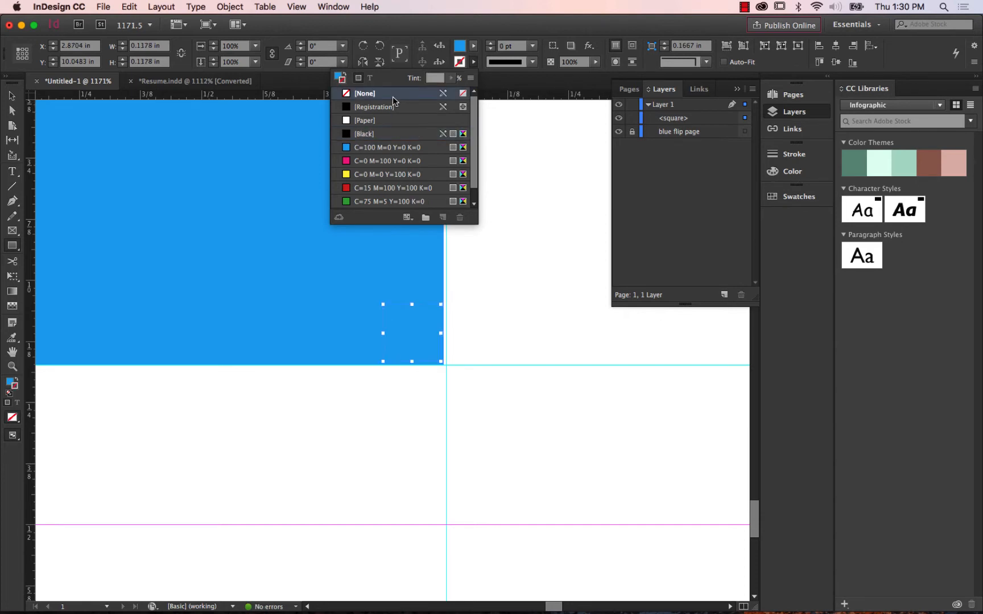
click(473, 47)
click(473, 50)
click(473, 50)
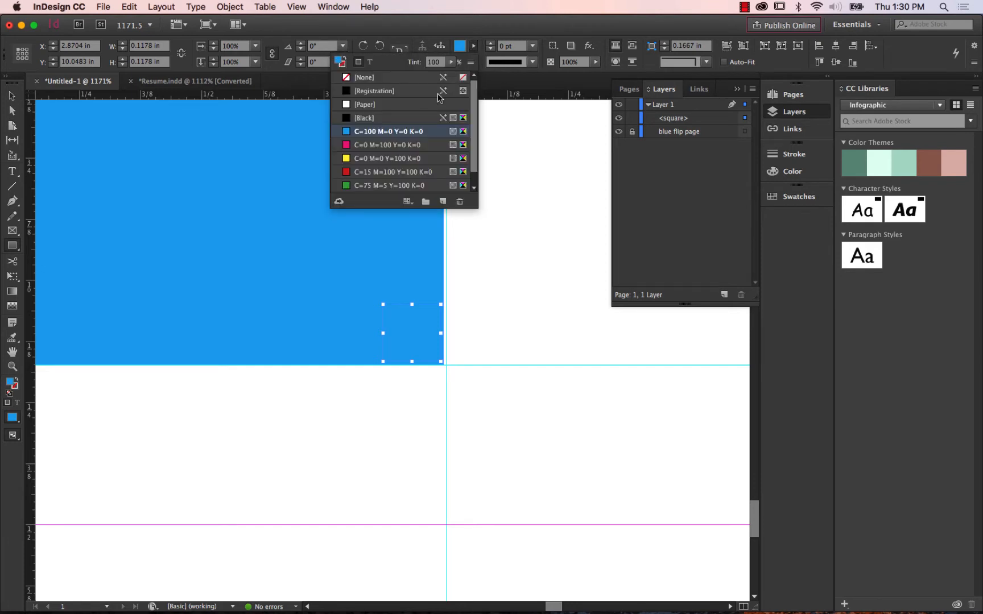
click(383, 107)
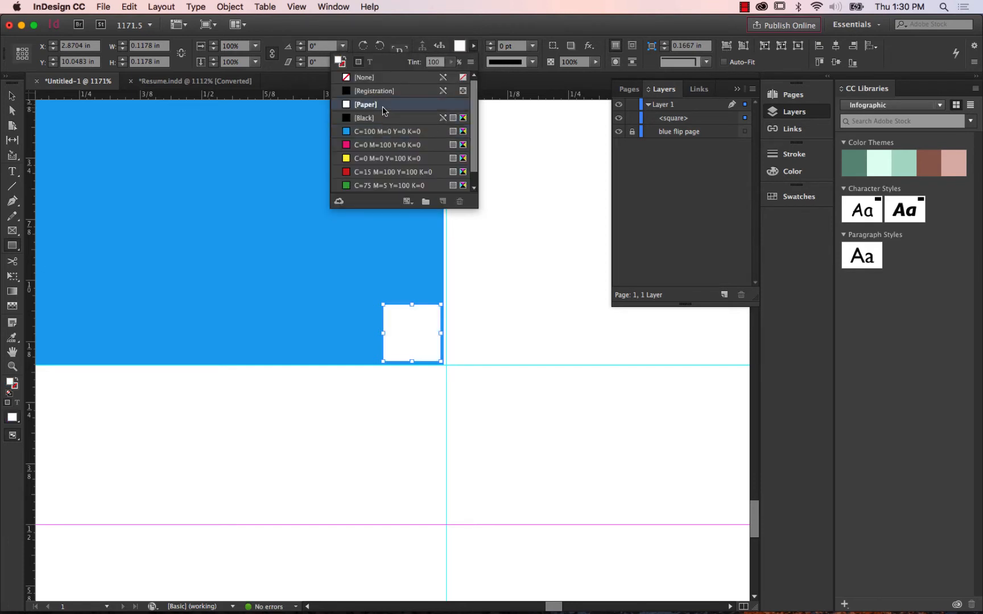
click(472, 50)
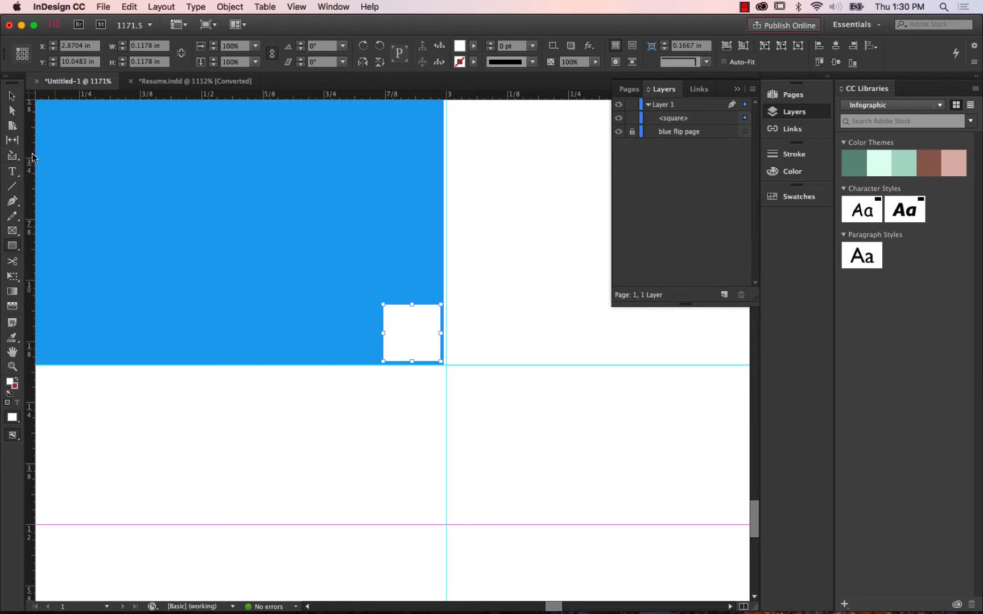
Move the white square flush into the blue sidebar's lower-right corner and deselect it.
click(14, 100)
click(12, 367)
drag(337, 262, 536, 422)
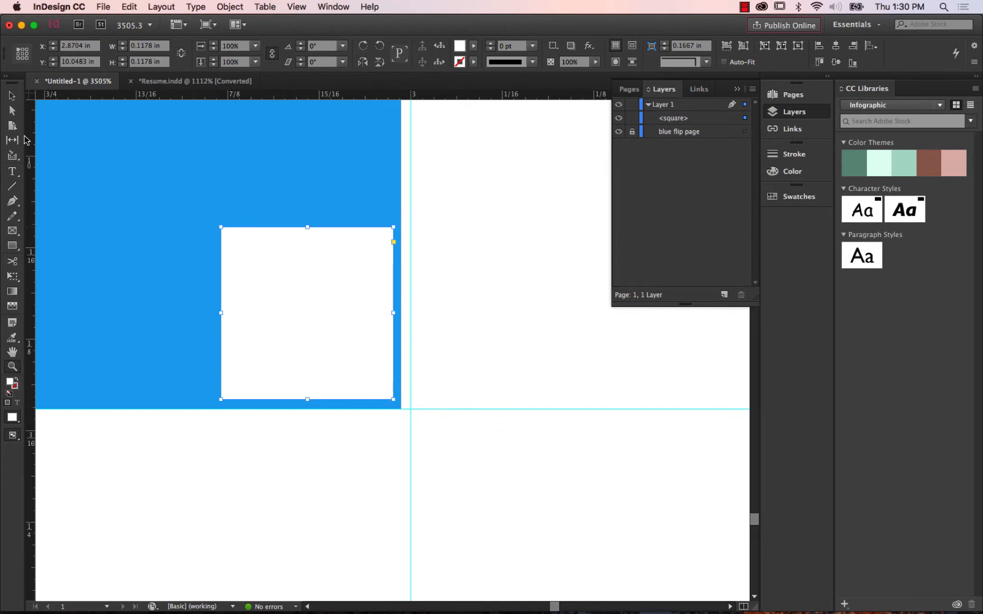
click(14, 97)
click(12, 110)
click(13, 98)
drag(327, 278, 333, 283)
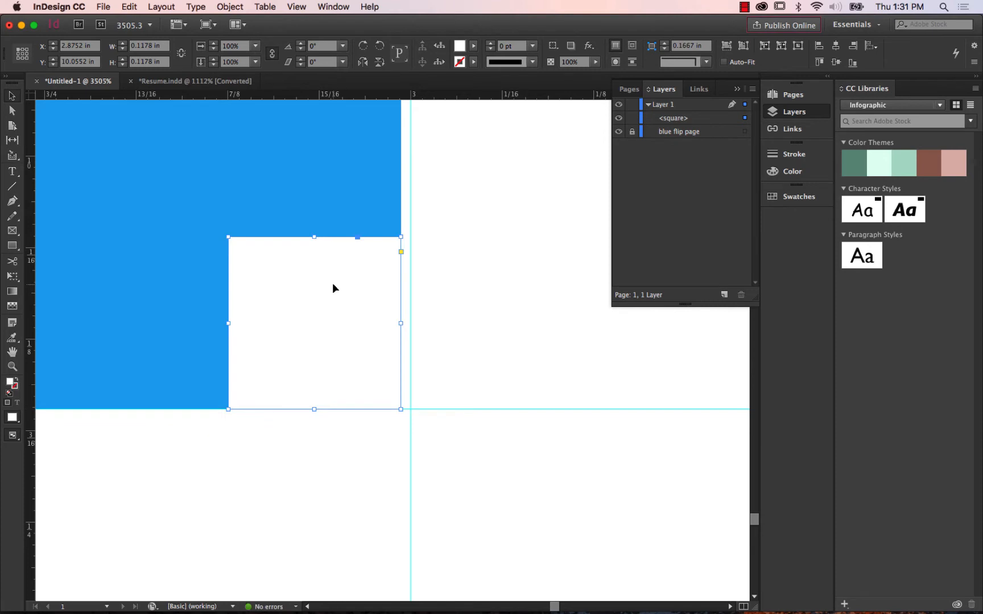
click(454, 248)
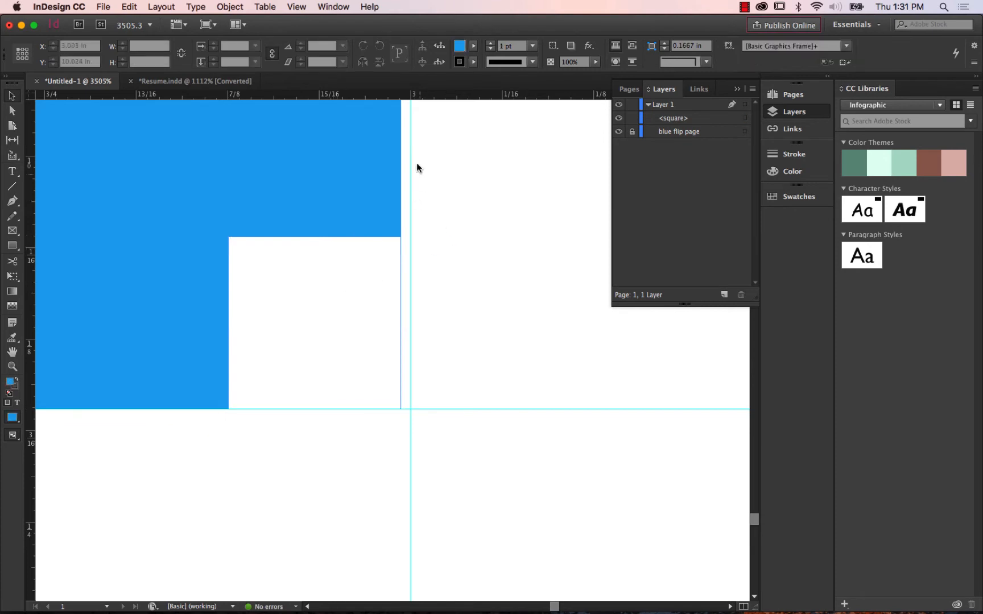
Unlock the blue flip page object, extend its right edge to the 3 in guide, and lock it again.
click(632, 132)
click(375, 149)
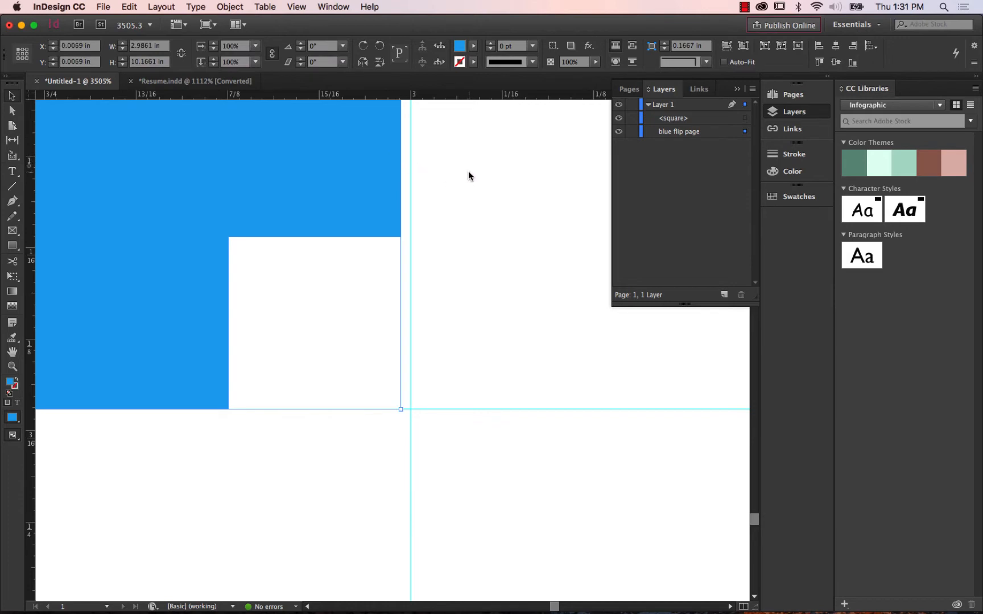
key(super+minus)
key(super+minus)
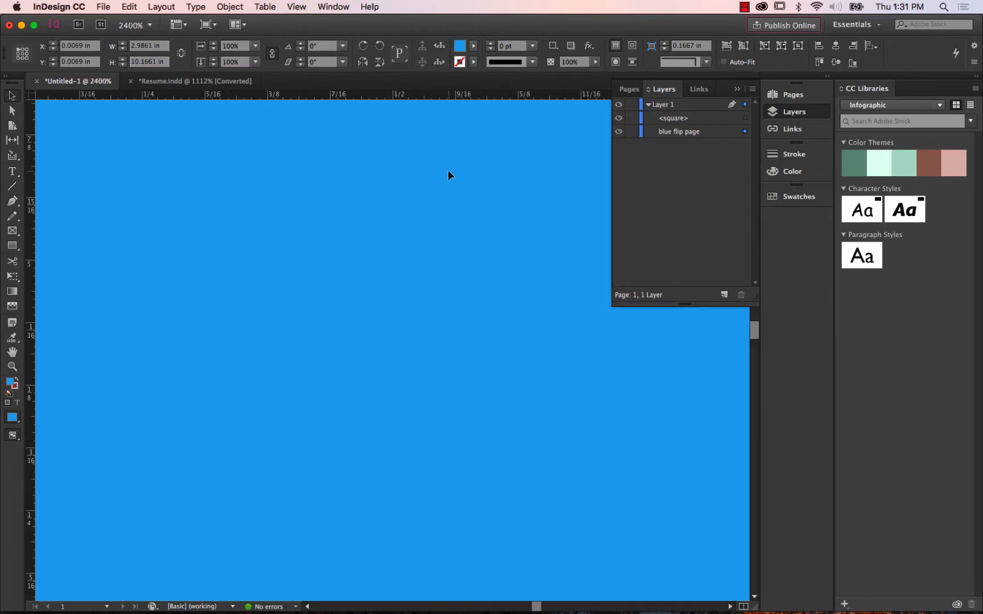
key(super+minus)
key(super+minus)
key(super+minus)
key(super+minus)
key(super+minus)
key(super+minus)
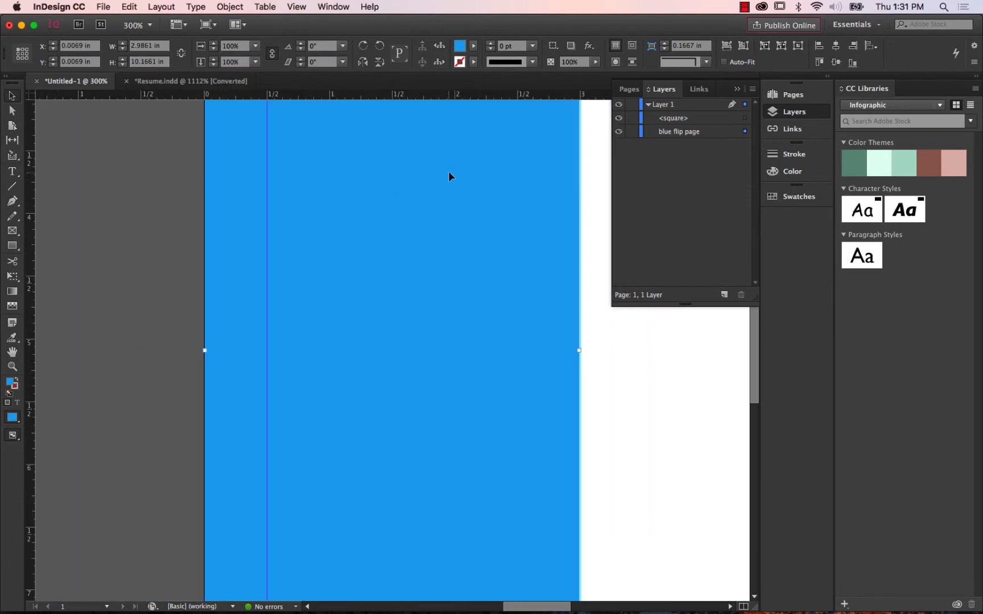
click(12, 366)
drag(579, 333, 606, 370)
click(12, 96)
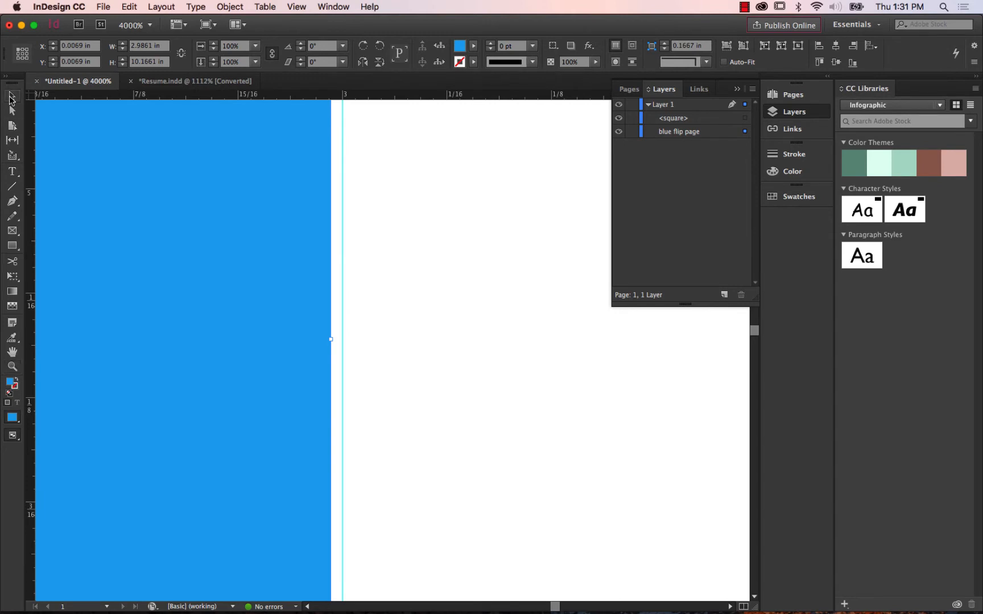
drag(332, 339, 342, 339)
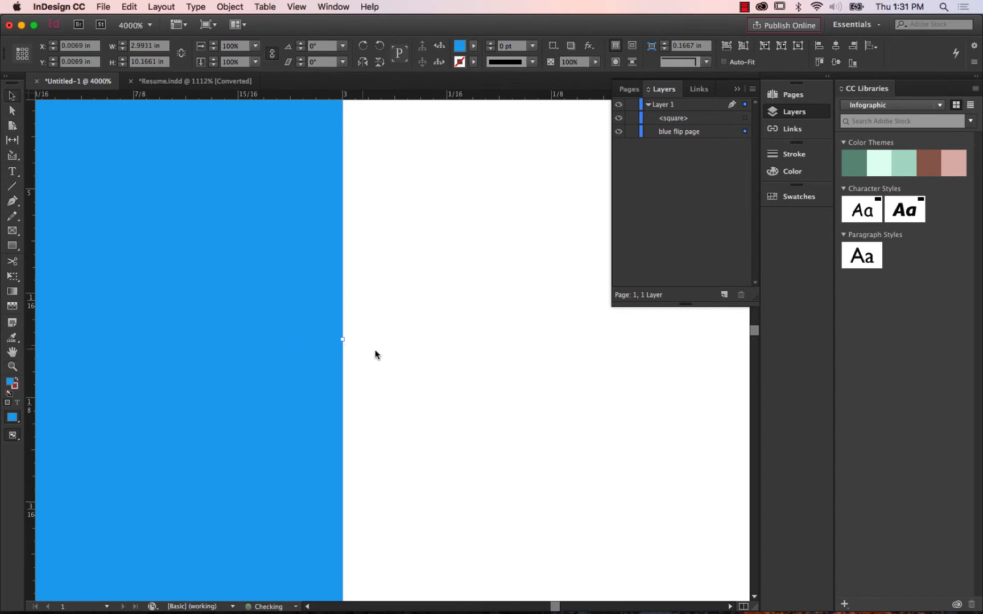
click(631, 133)
Shift the white square right to meet the 3 in guide at the sidebar's lower corner, and deselect it.
drag(498, 527, 439, 136)
drag(429, 523, 457, 131)
drag(445, 445, 443, 256)
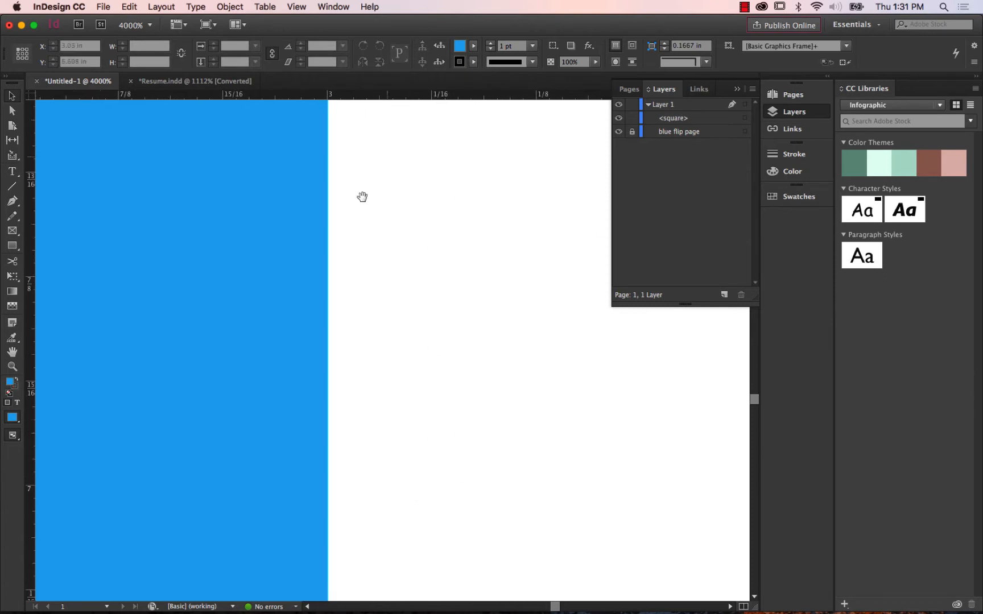
click(17, 367)
double_click(13, 354)
click(12, 367)
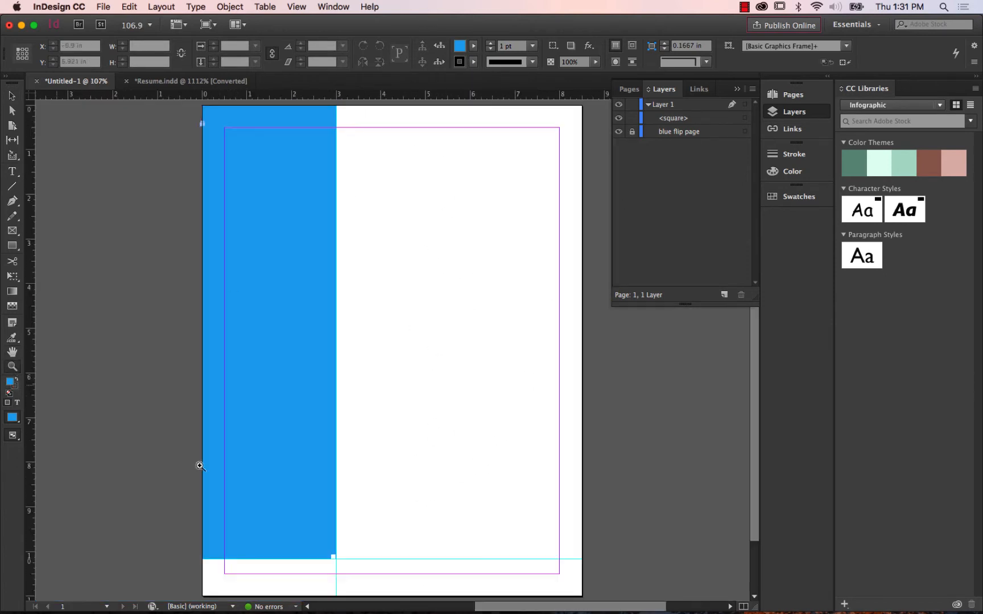
drag(316, 544, 358, 571)
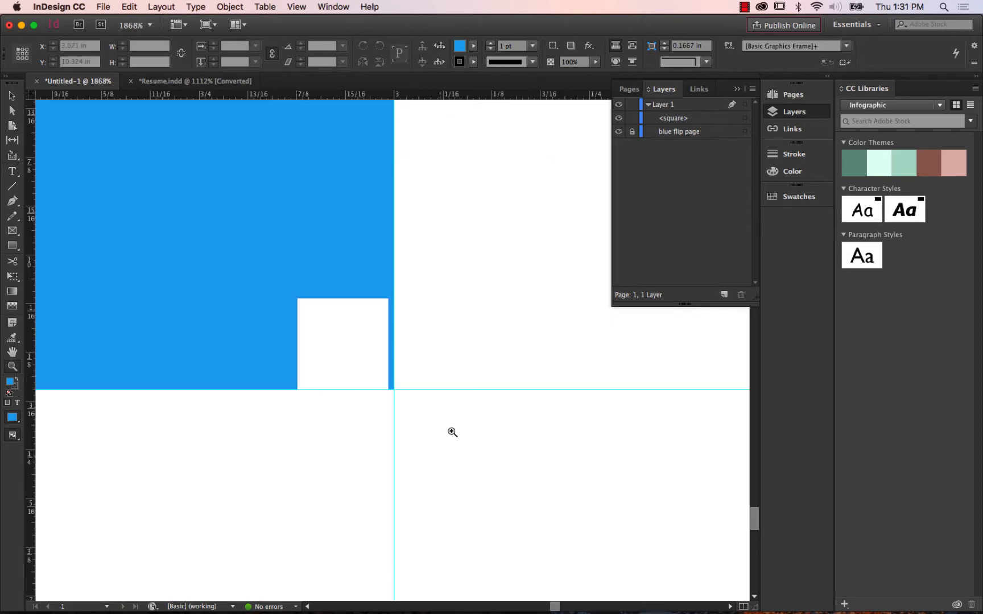
drag(454, 394, 452, 342)
click(11, 95)
click(346, 285)
drag(344, 285, 379, 285)
click(456, 263)
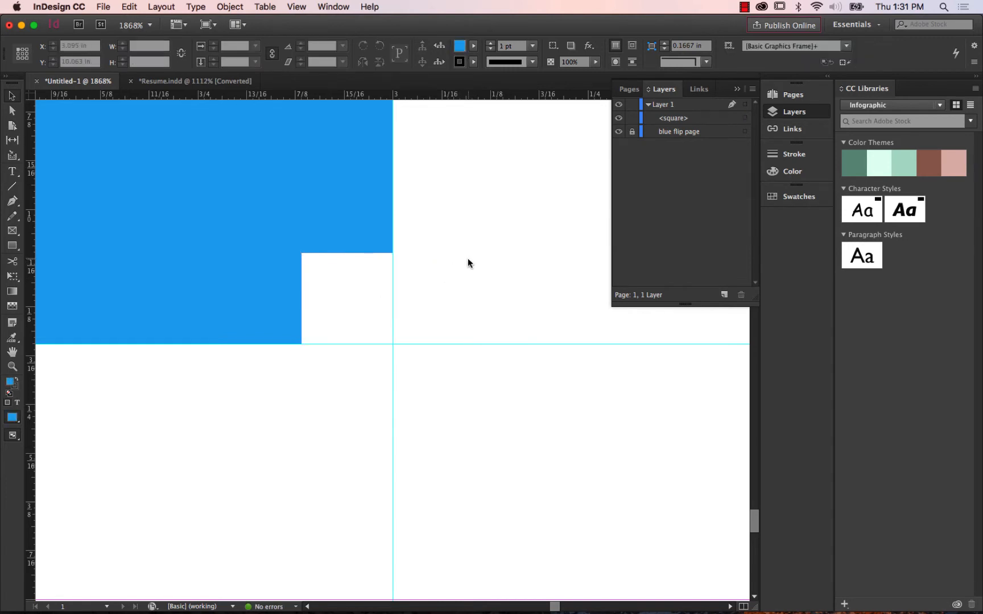
Inspect the square's alignment with the sidebar edge and compare it with the folded corner in Resume.indd.
click(12, 366)
drag(390, 261, 453, 279)
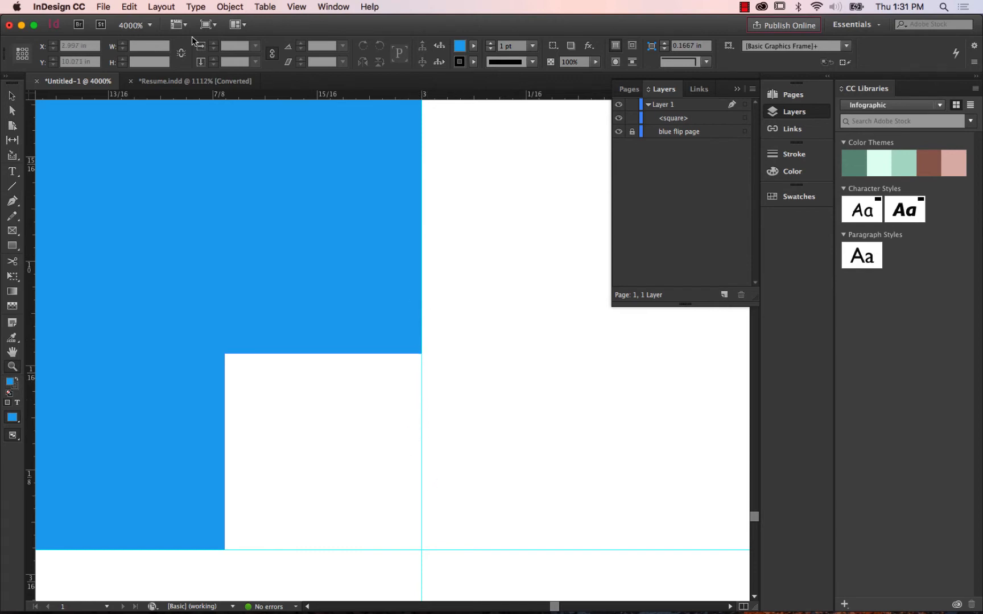
click(196, 81)
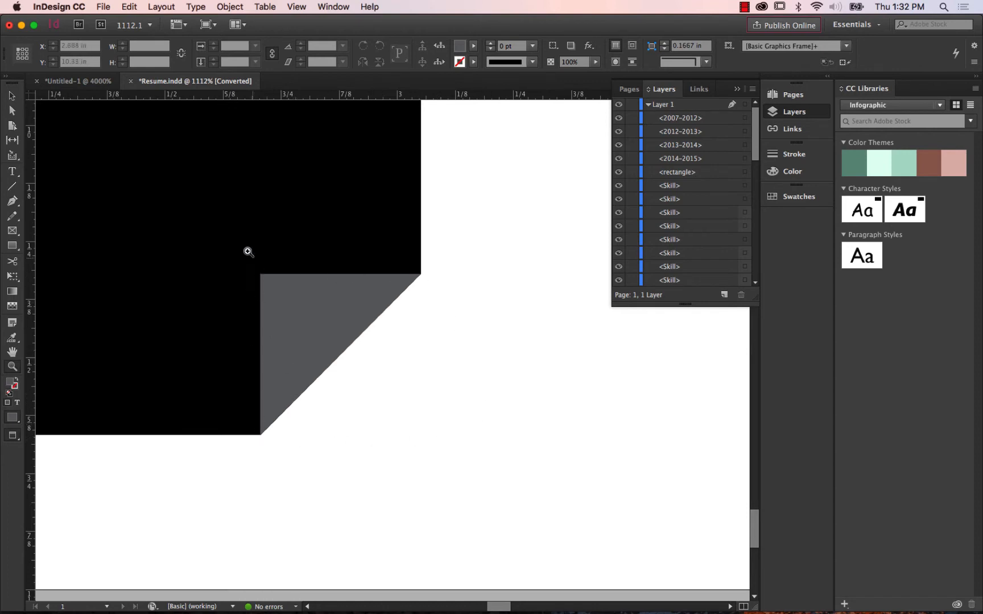
click(78, 81)
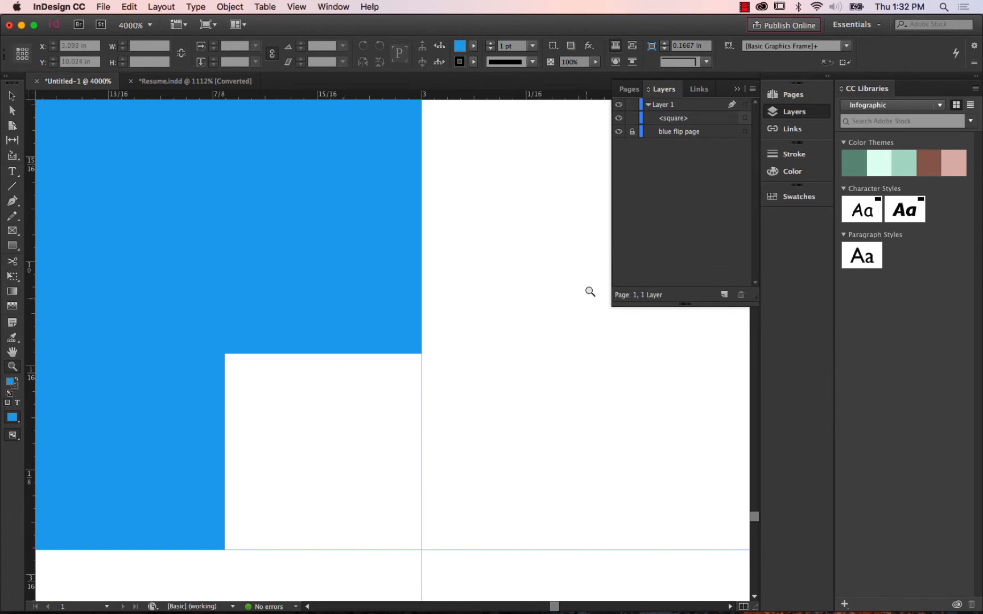
Lock the white square object and rename it "page turn square".
click(633, 118)
click(675, 119)
double_click(682, 120)
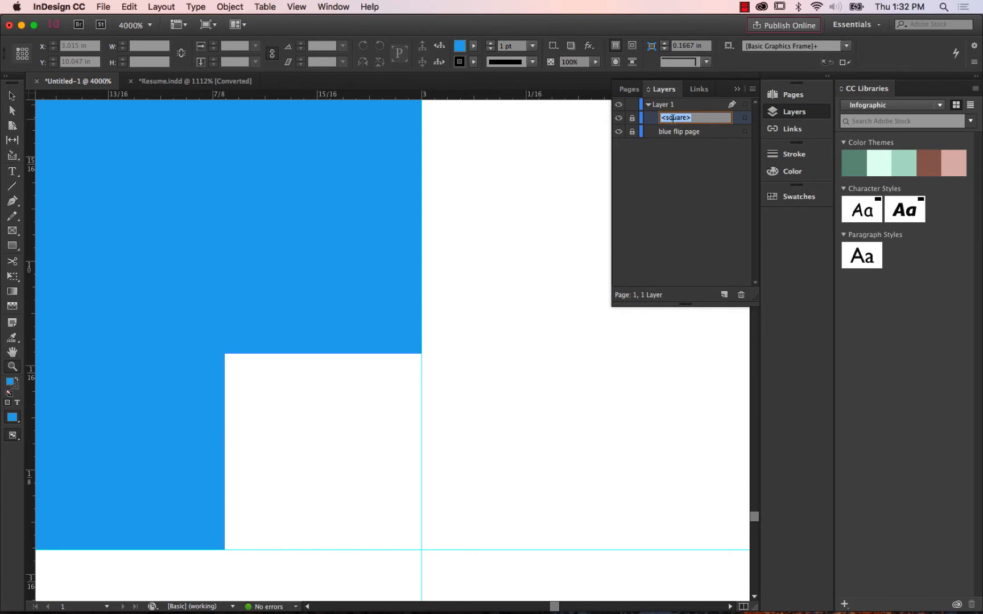
text(pag)
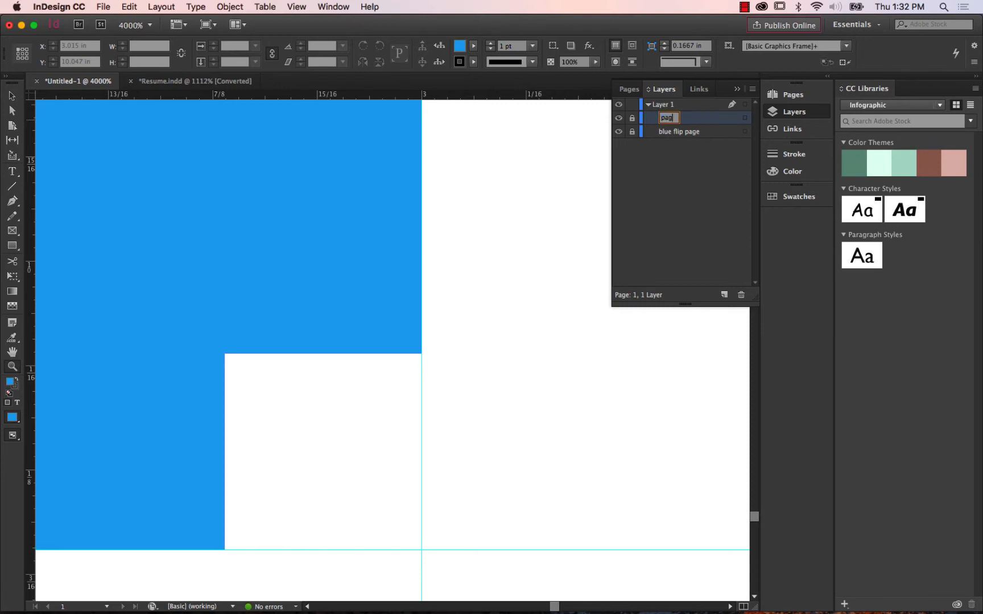
text(e turn square)
key(Return)
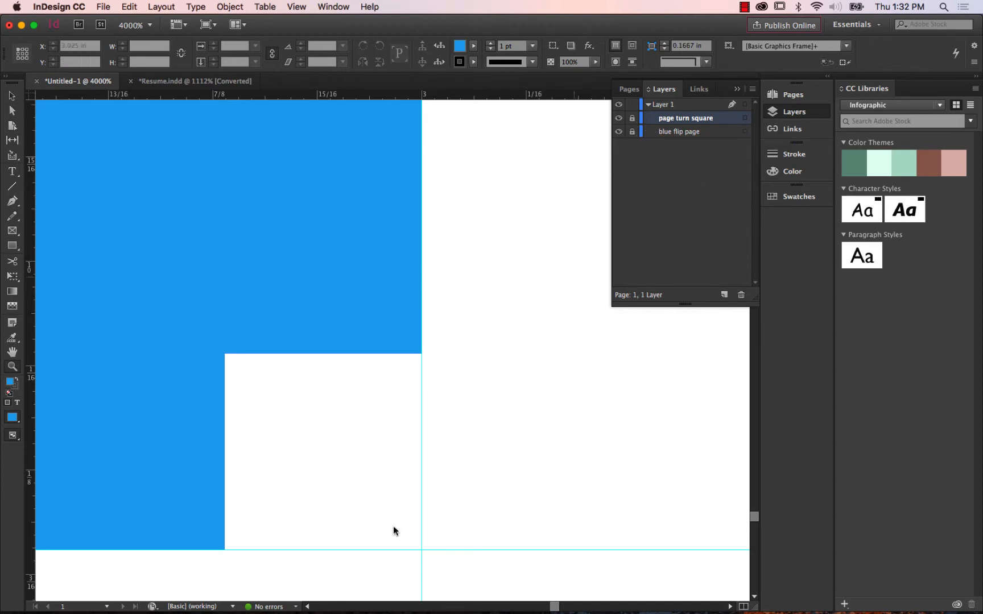
Choose the Pen tool and set its stroke to None for new shapes.
scroll(346, 445, down, 3)
click(12, 98)
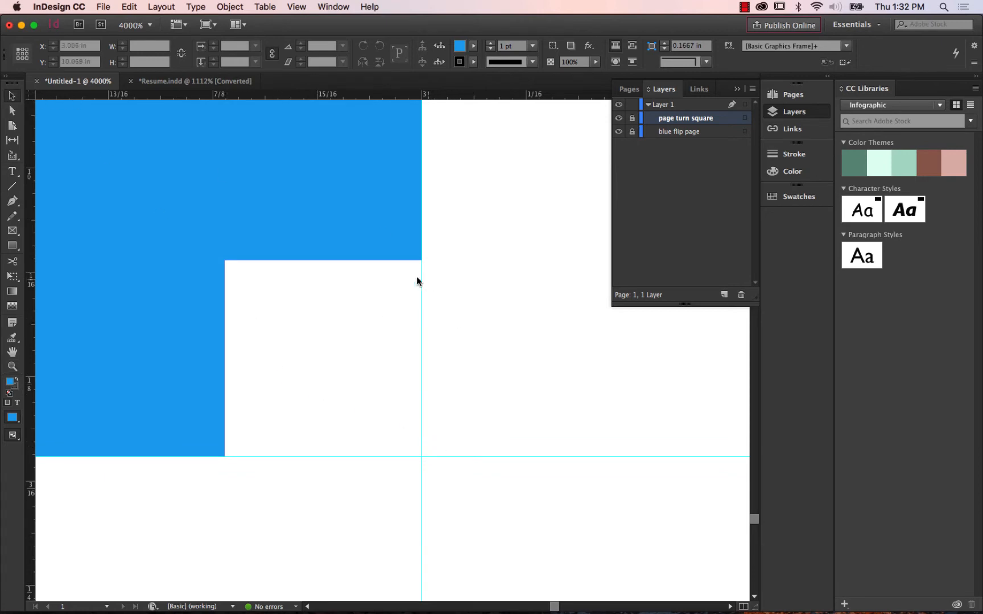
click(11, 203)
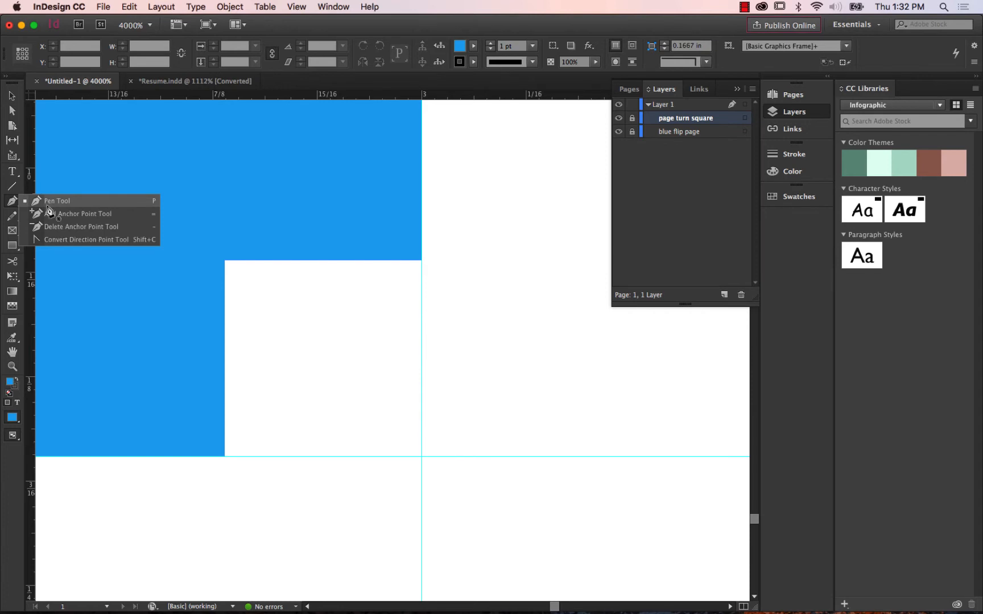
click(47, 204)
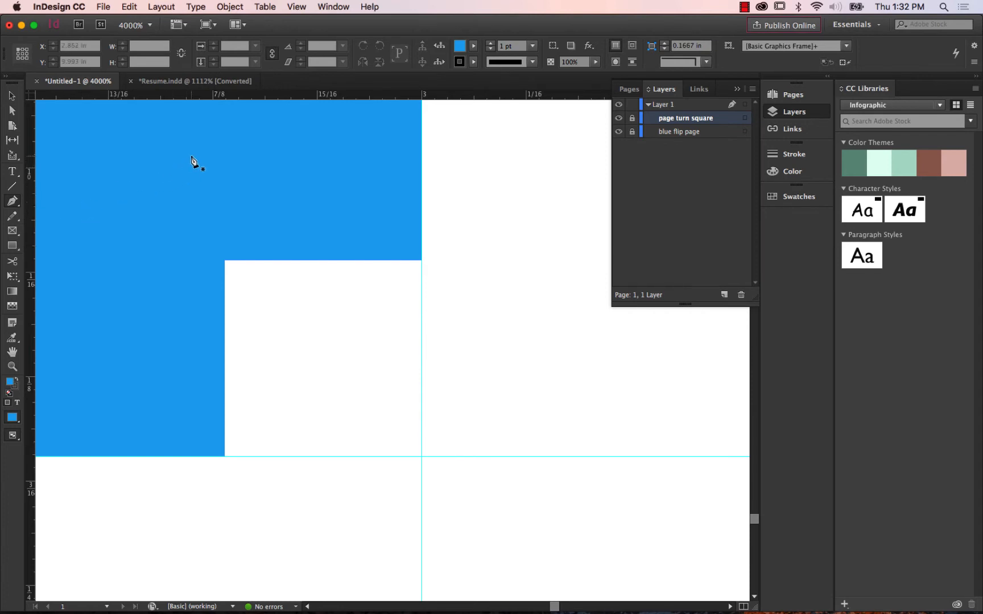
click(473, 62)
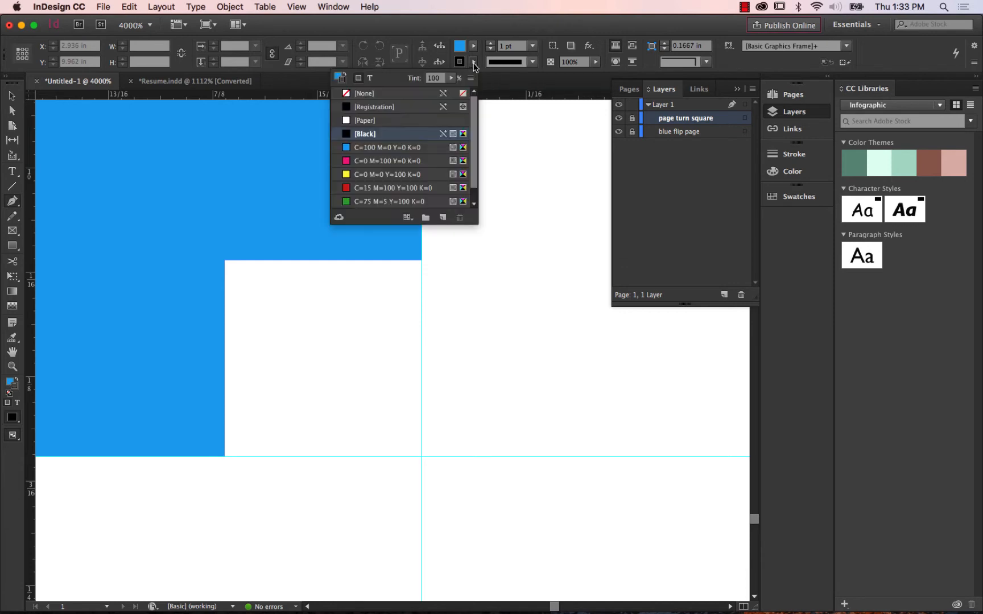
click(381, 97)
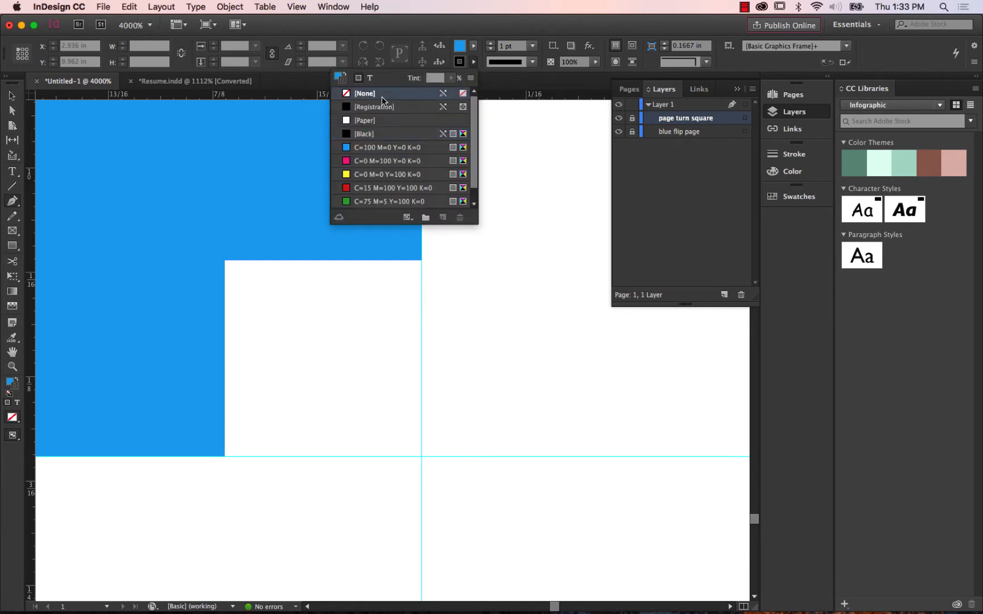
Check the folded corner's colour in Resume.indd, return to the untitled document, and set the fill to Black.
click(473, 50)
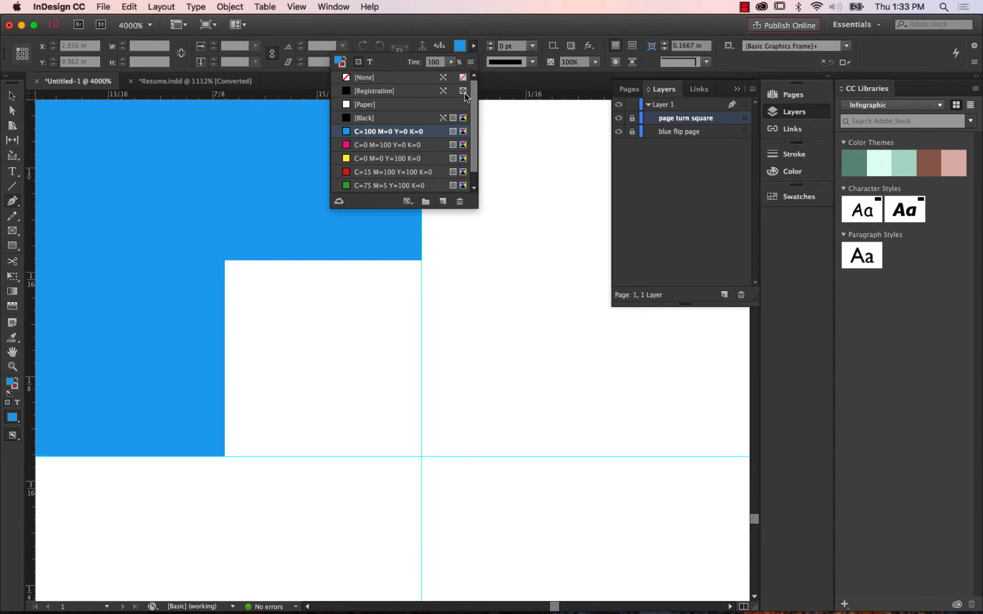
mouse_move(472, 106)
mouse_down()
mouse_move(476, 134)
mouse_move(475, 108)
mouse_up()
click(154, 82)
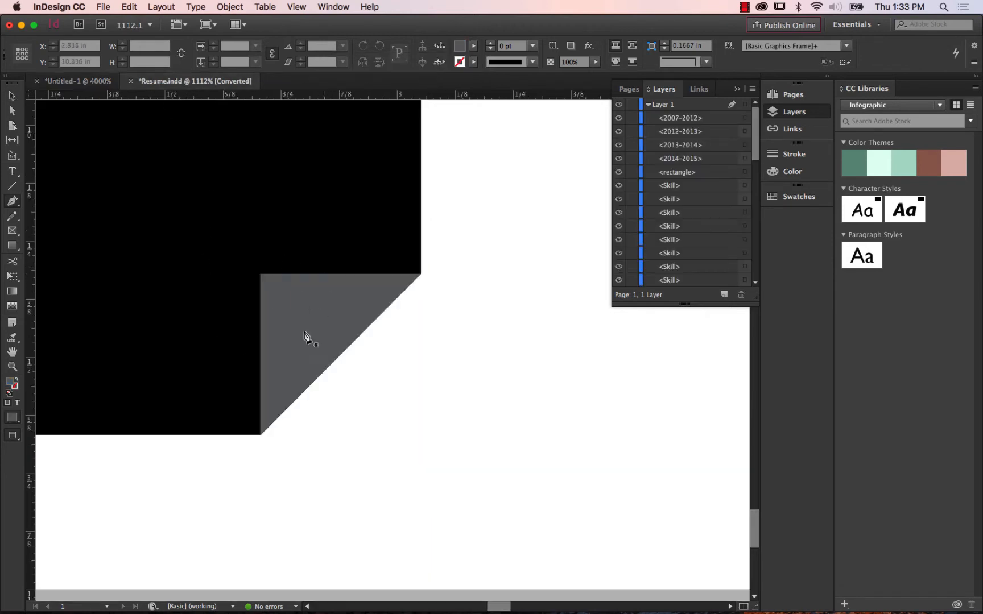
click(78, 80)
click(473, 46)
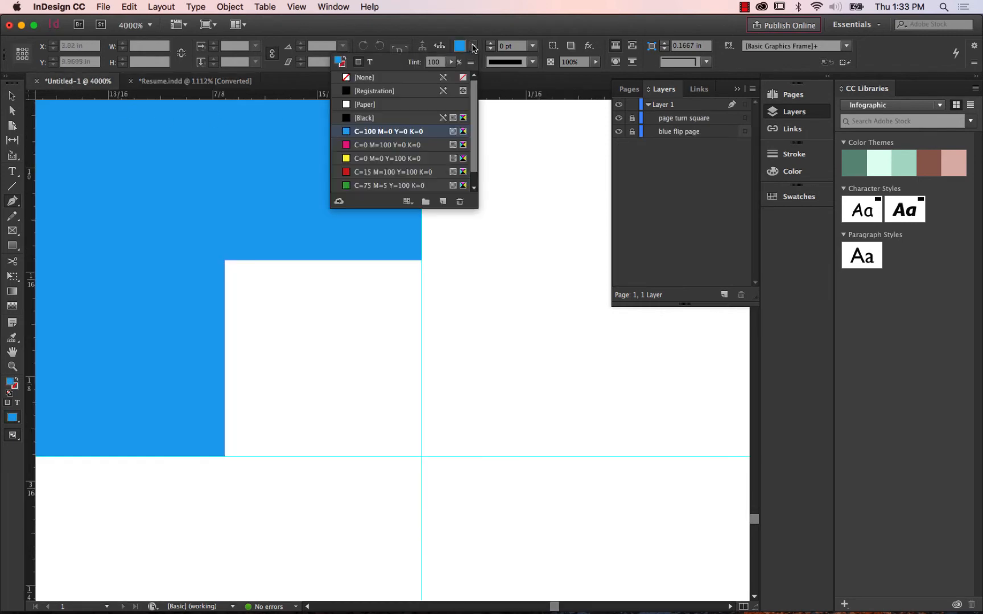
click(380, 121)
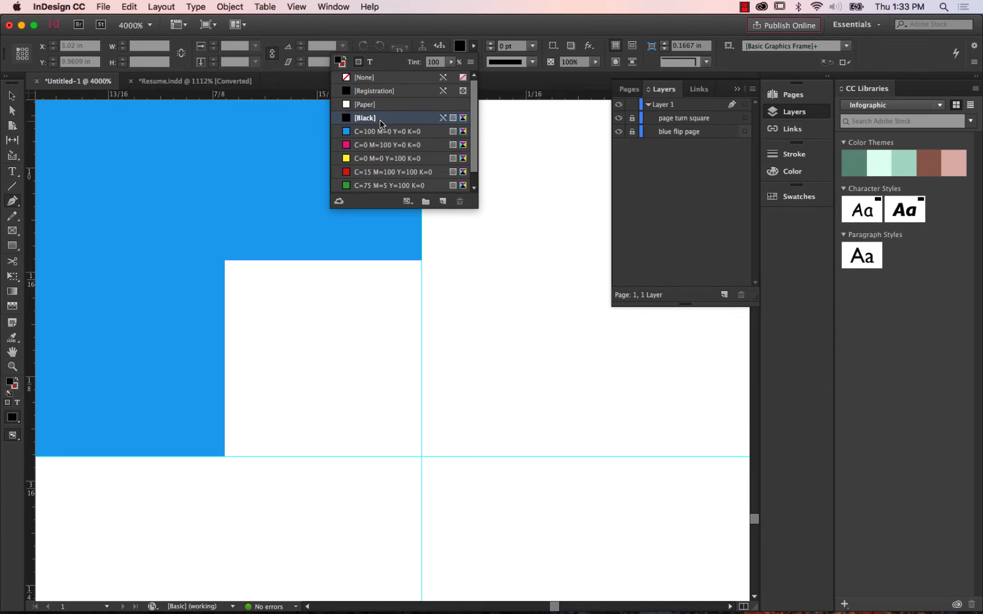
Set the fill to Black at a 76% tint, correcting any accidental change to None.
click(474, 47)
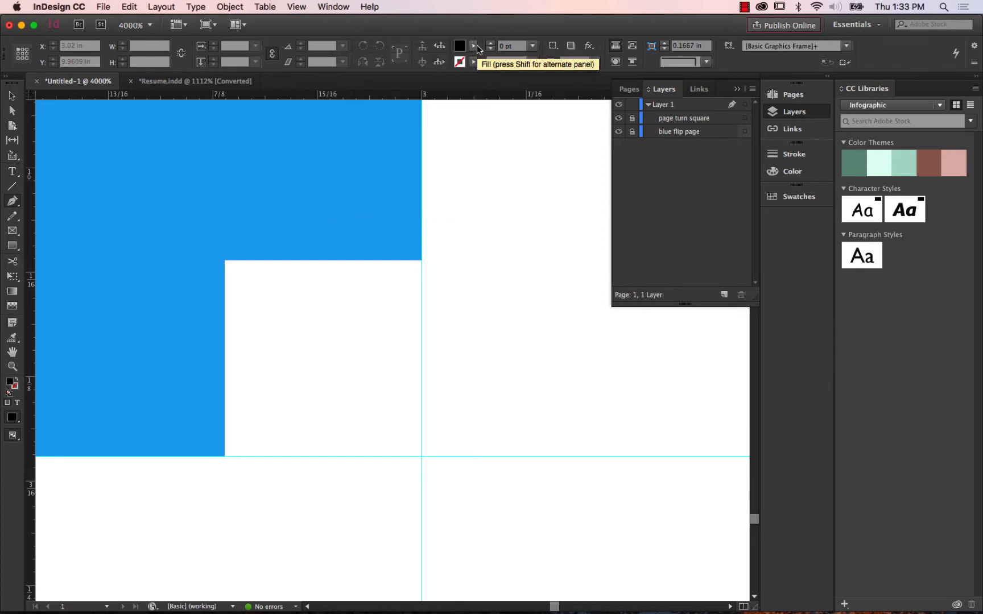
click(476, 47)
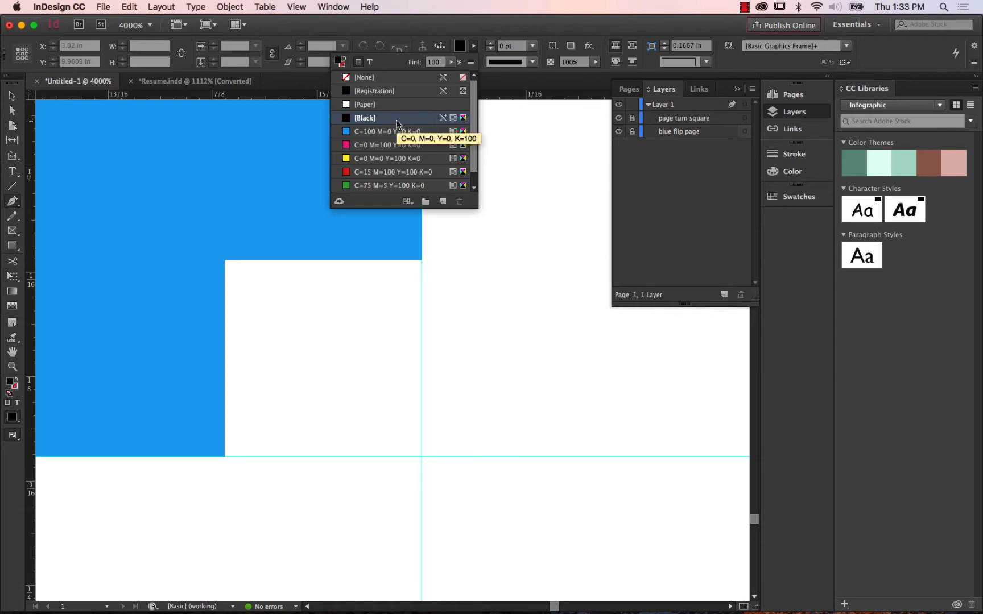
click(451, 62)
mouse_move(454, 77)
mouse_down()
mouse_move(415, 80)
mouse_move(438, 78)
mouse_up()
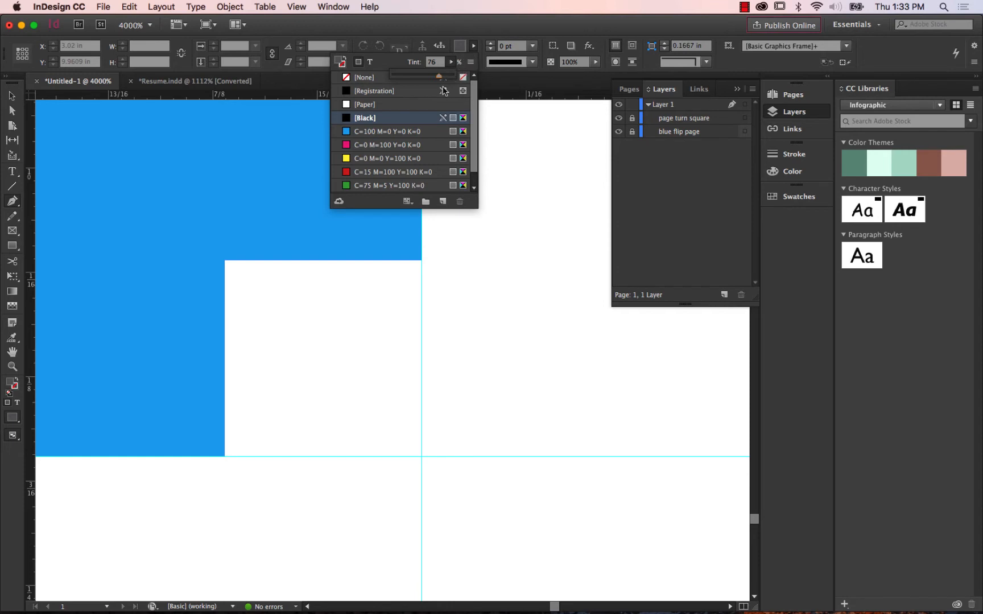
click(440, 79)
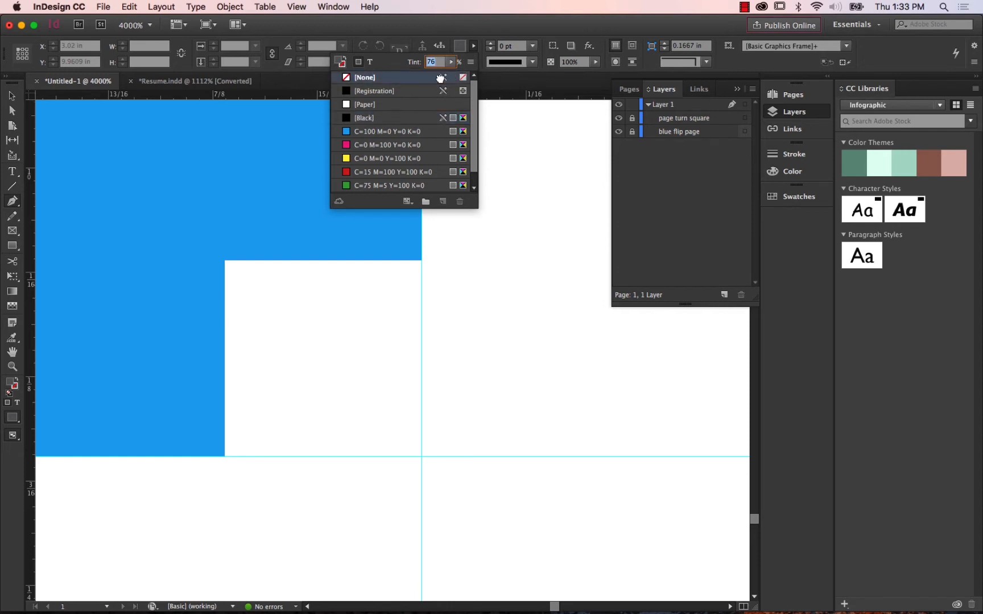
click(440, 78)
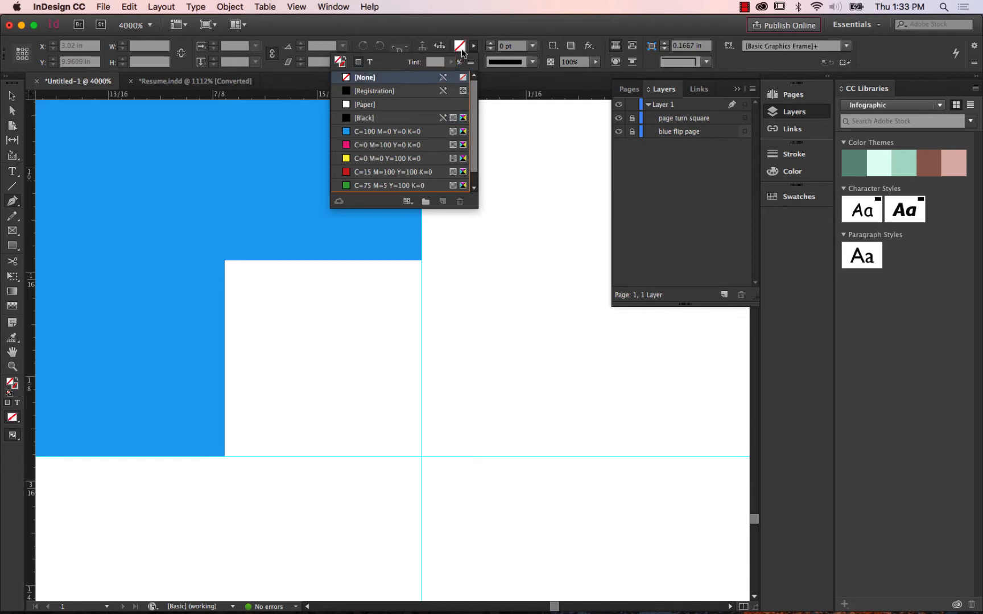
key(Escape)
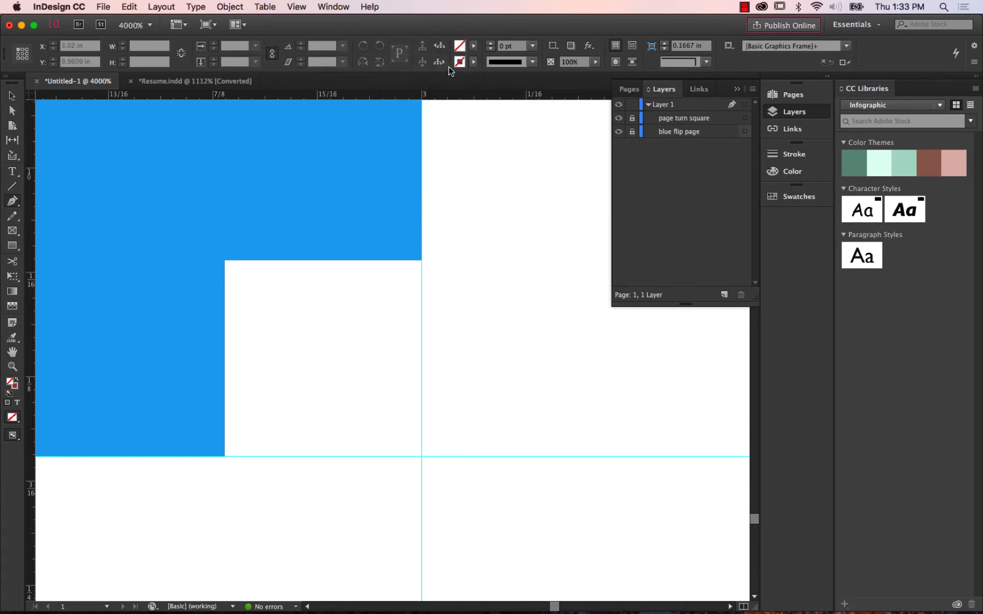
click(473, 46)
click(384, 118)
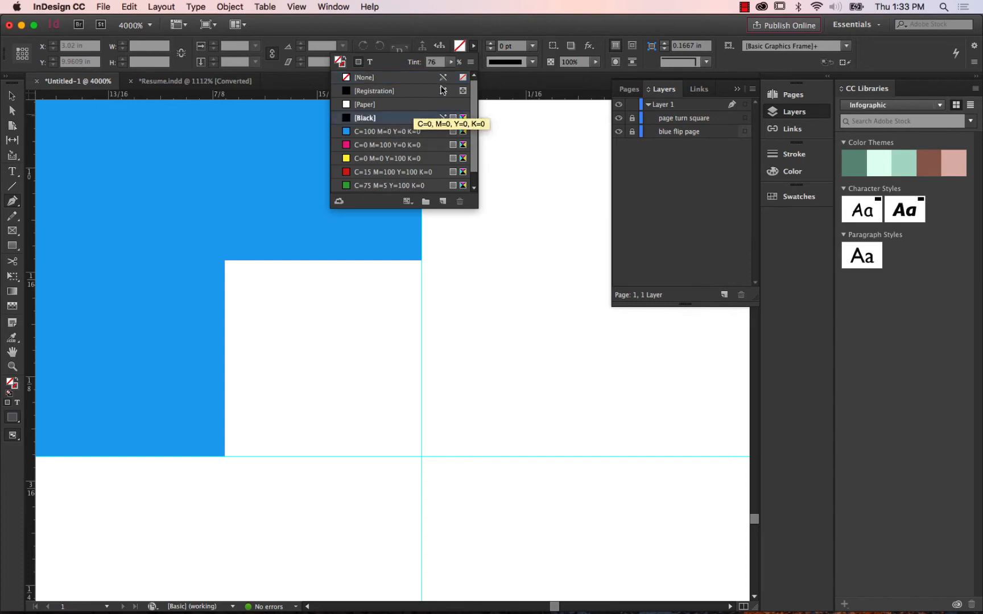
click(474, 49)
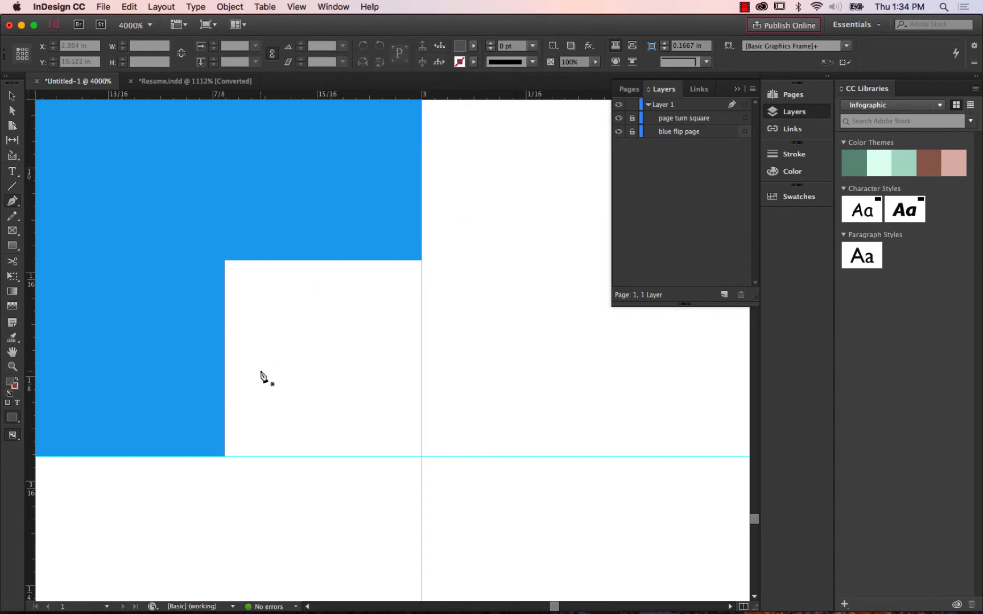
Draw a trial triangle over the upper half of the white square, delete it, and toggle the page turn square's visibility off and on.
click(224, 457)
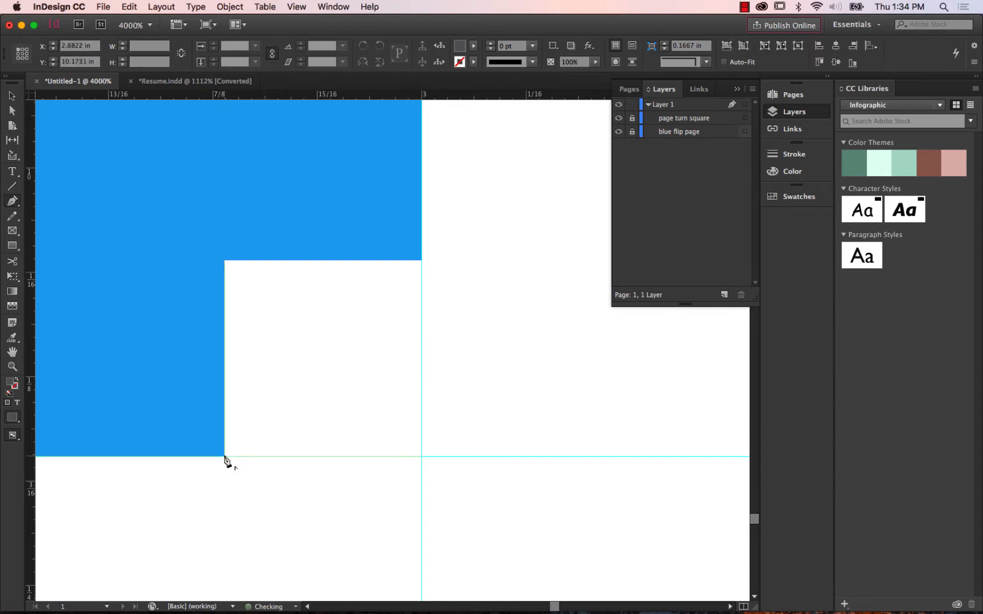
click(421, 261)
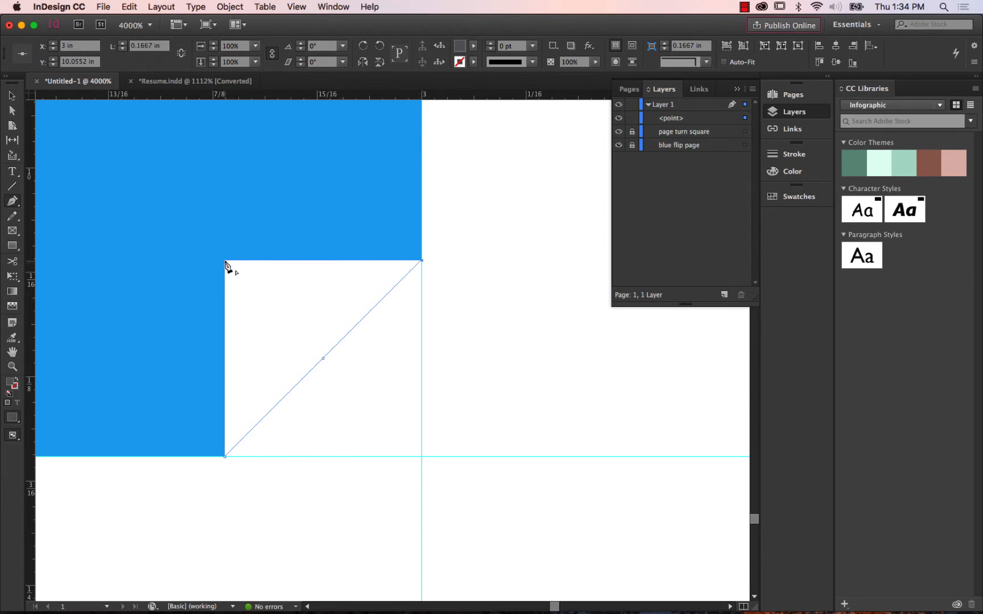
click(225, 262)
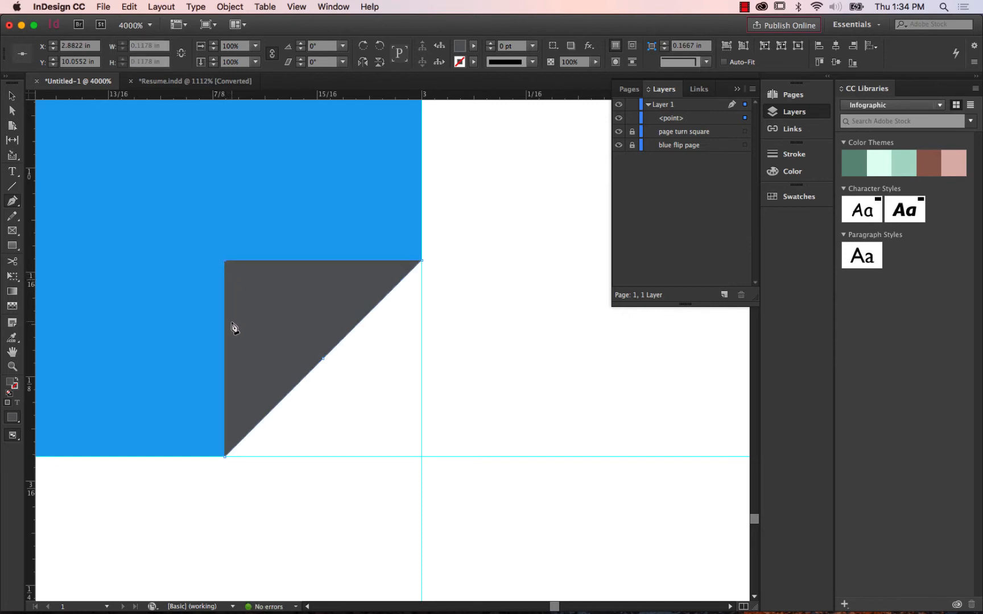
click(224, 457)
click(12, 96)
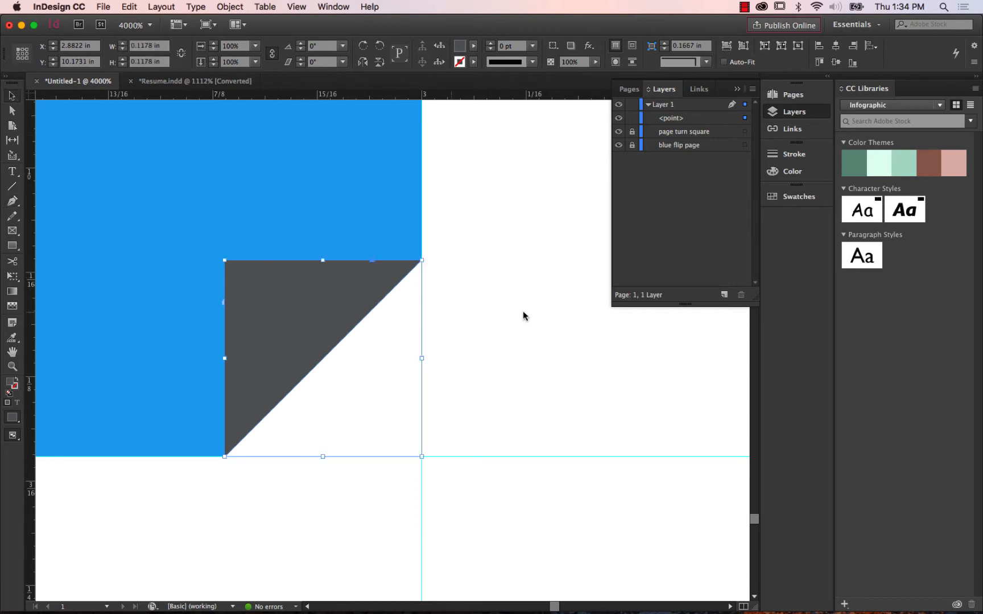
key(Delete)
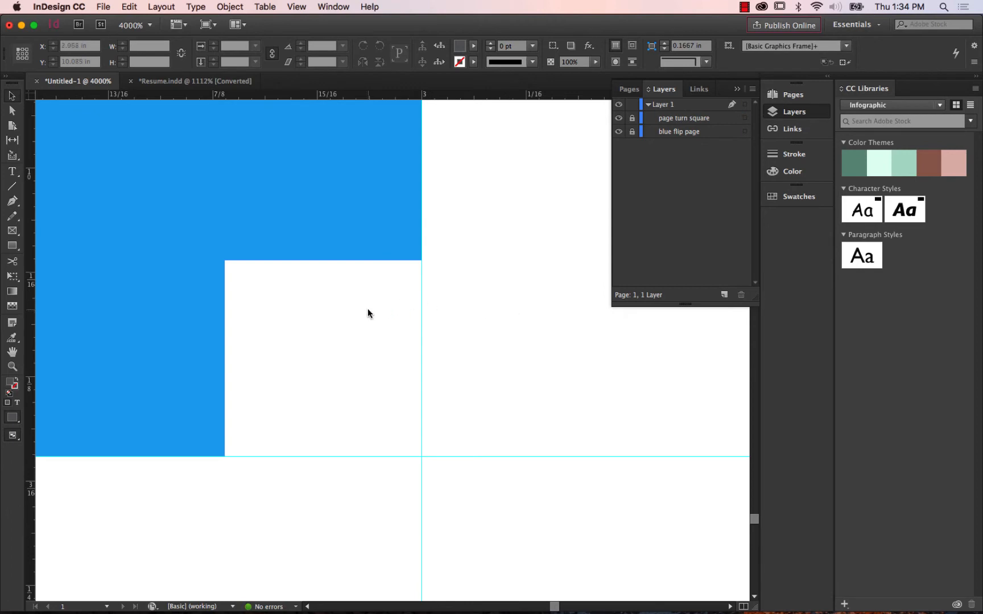
click(619, 118)
click(619, 119)
Draw a closed Pen triangle about 0.12 in wide and high over the white square's upper-left half, and lock it.
click(14, 206)
click(14, 210)
click(15, 206)
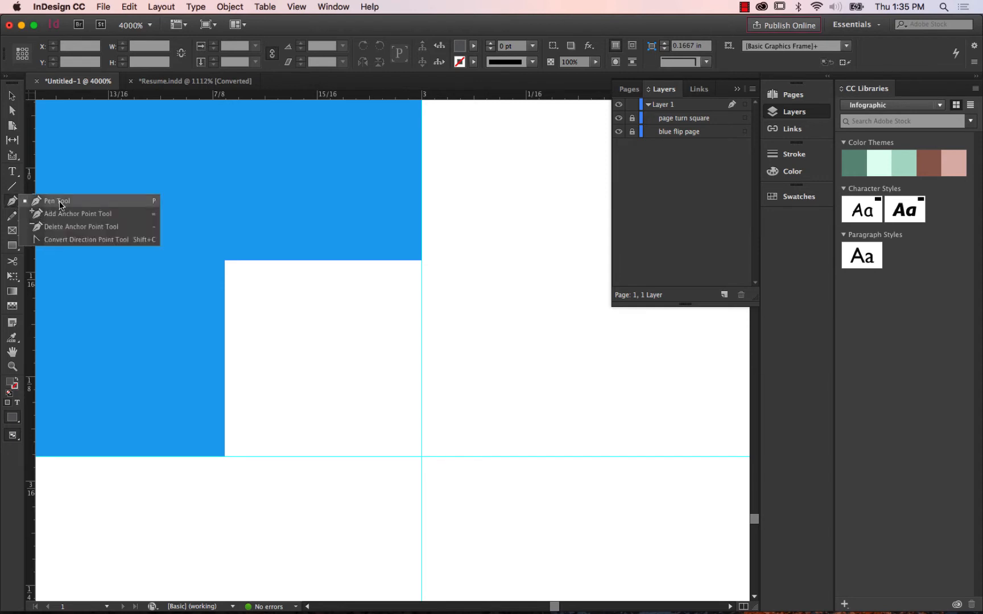
click(18, 200)
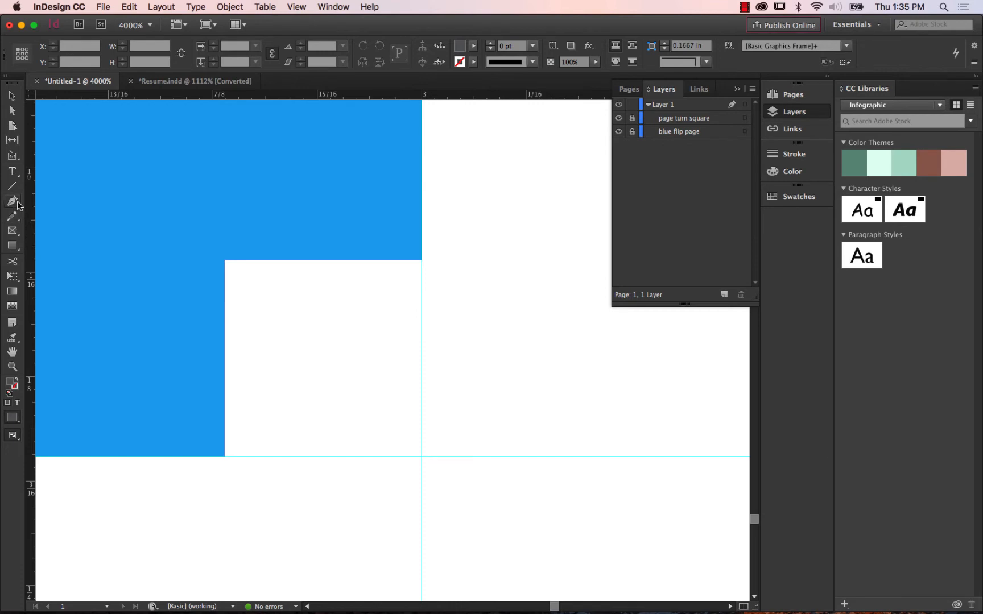
click(19, 205)
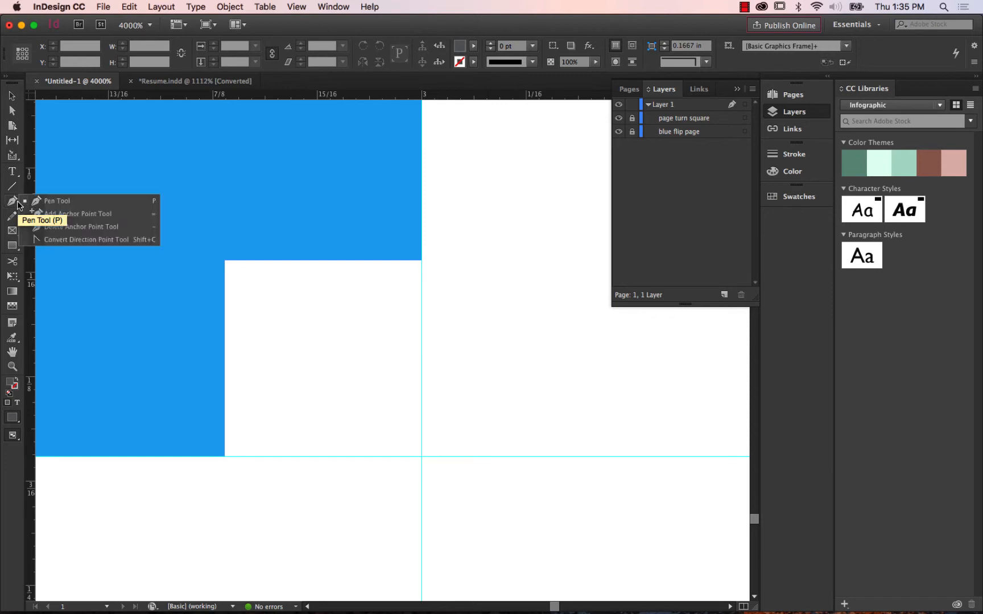
click(75, 200)
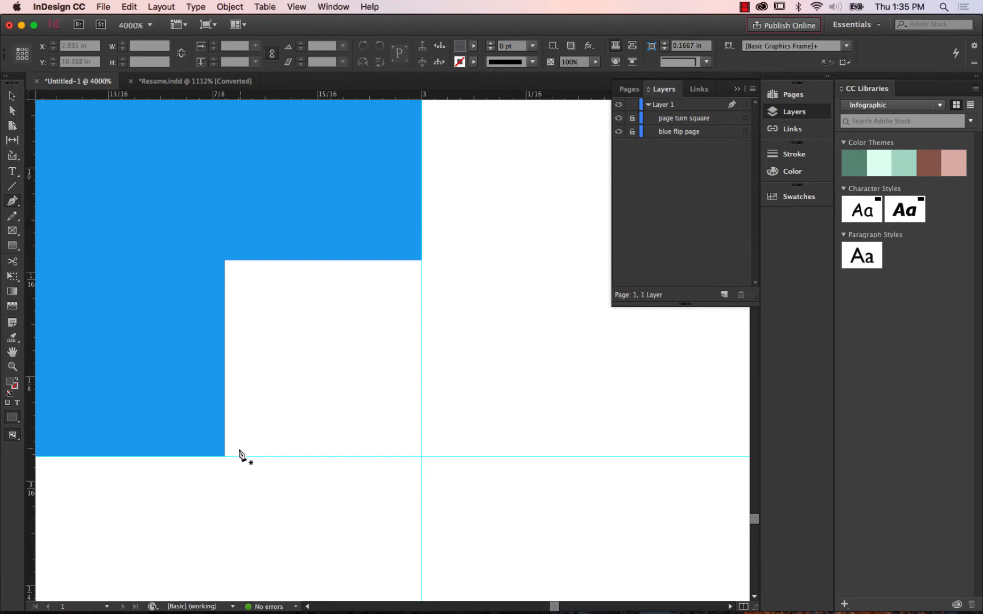
click(224, 455)
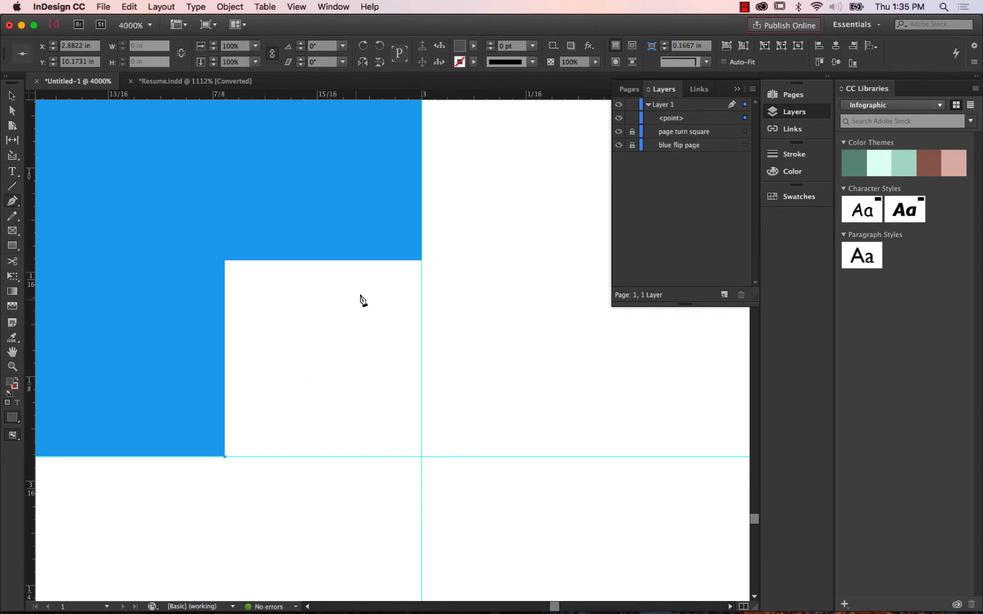
click(422, 261)
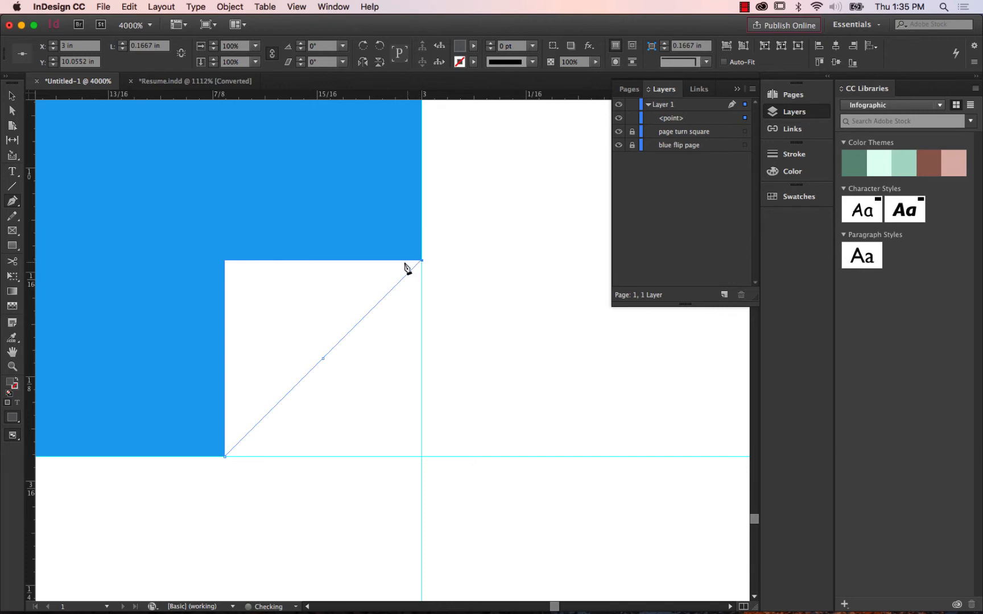
click(226, 261)
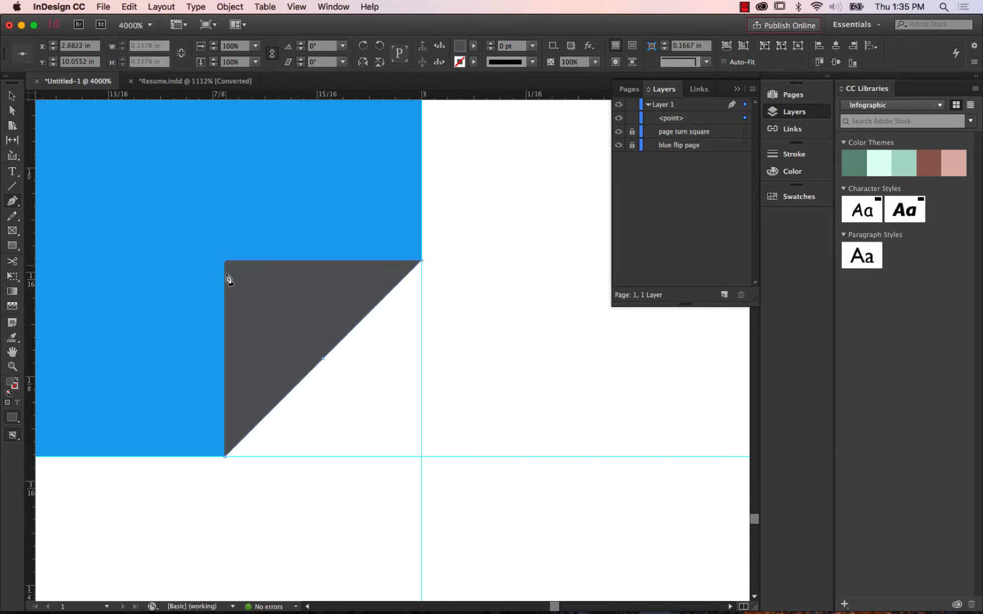
click(225, 456)
click(631, 119)
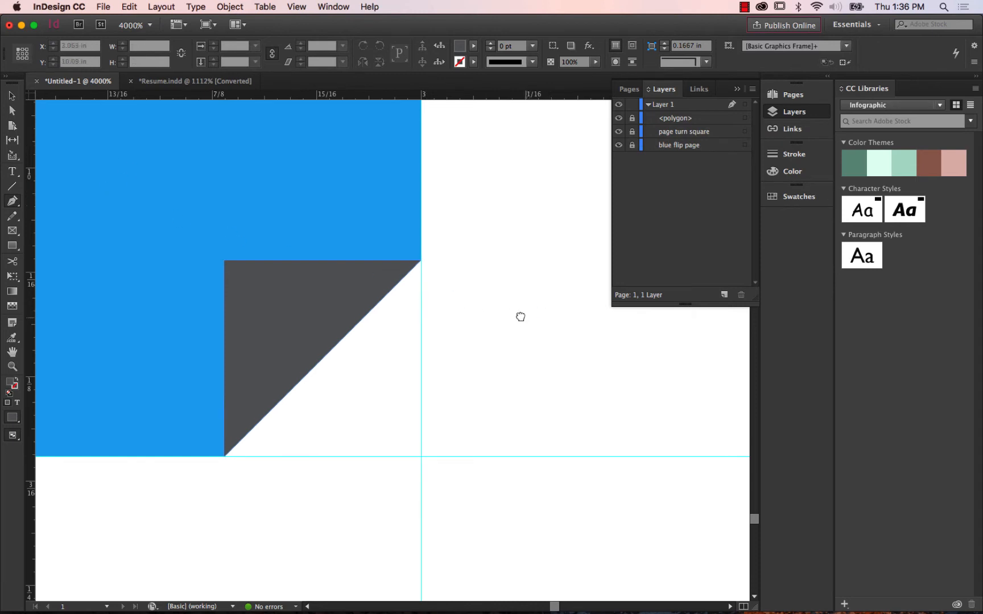
Draw a trial straight-sided Pen polygon about 0.17 in wide and 0.15 in high beside the blue sidebar, and delete it.
scroll(522, 318, right, 5)
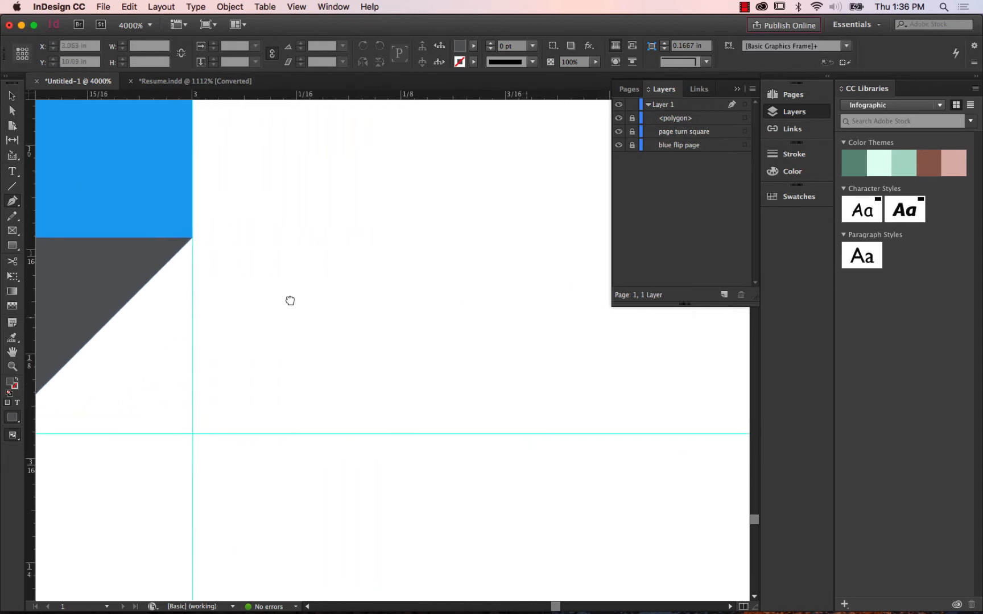
click(265, 193)
click(250, 381)
click(481, 373)
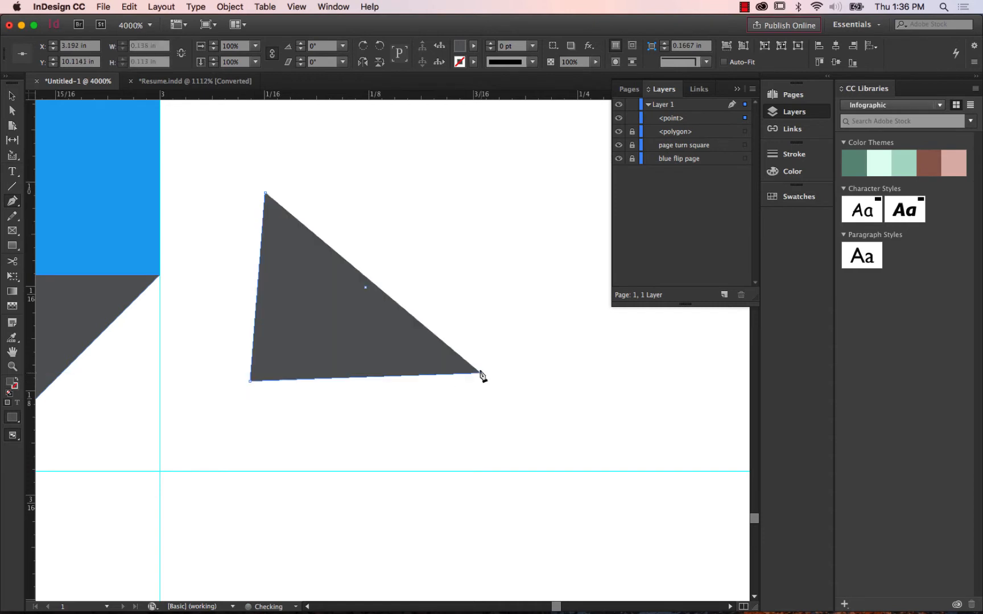
click(528, 205)
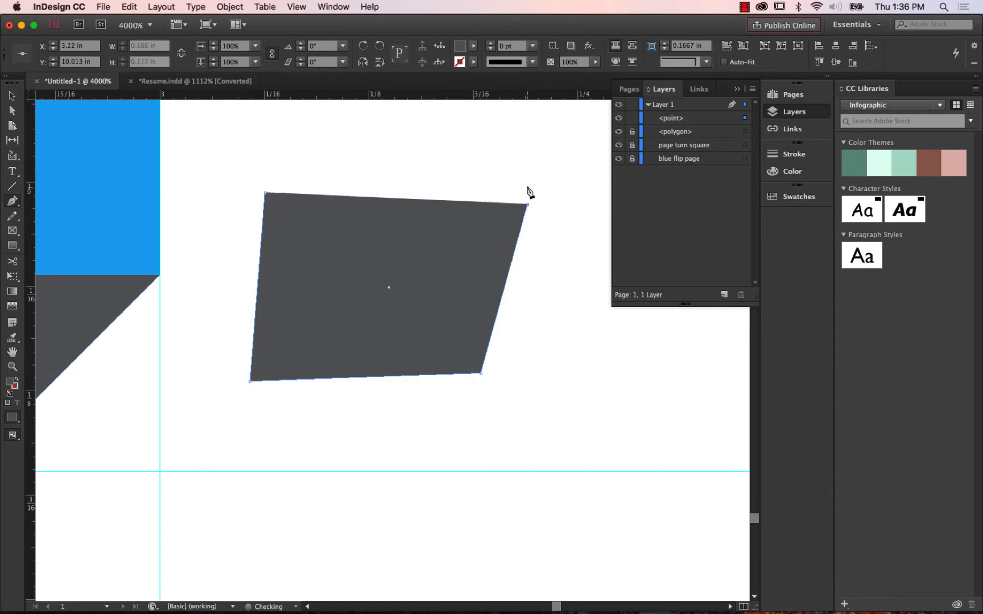
click(528, 136)
click(265, 193)
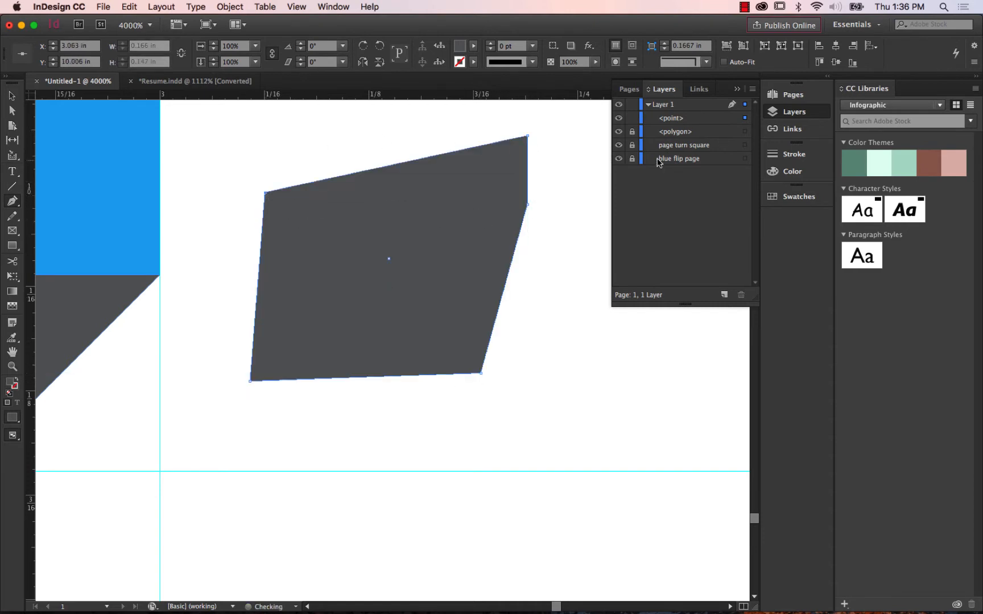
click(671, 118)
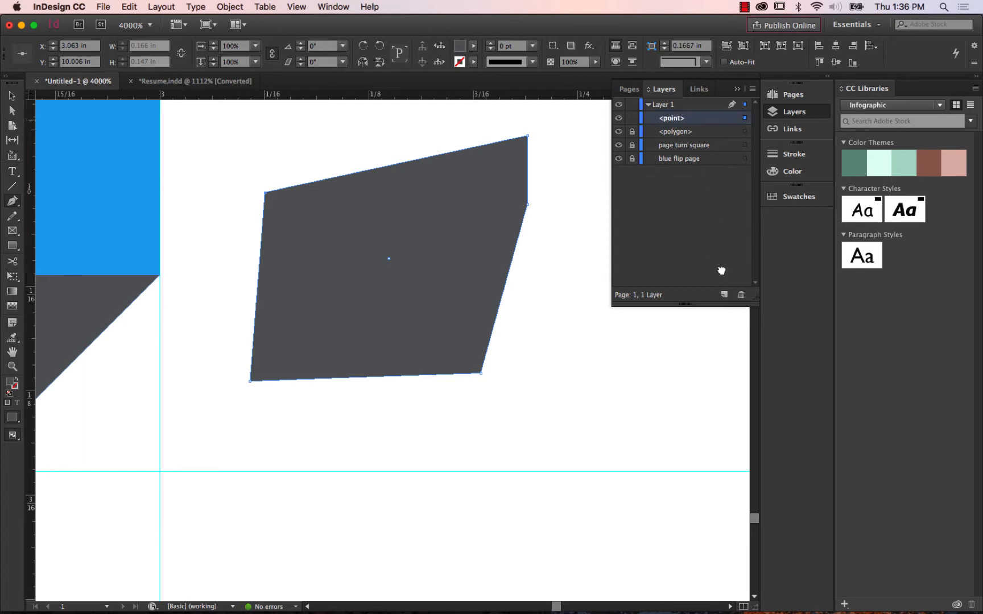
click(740, 295)
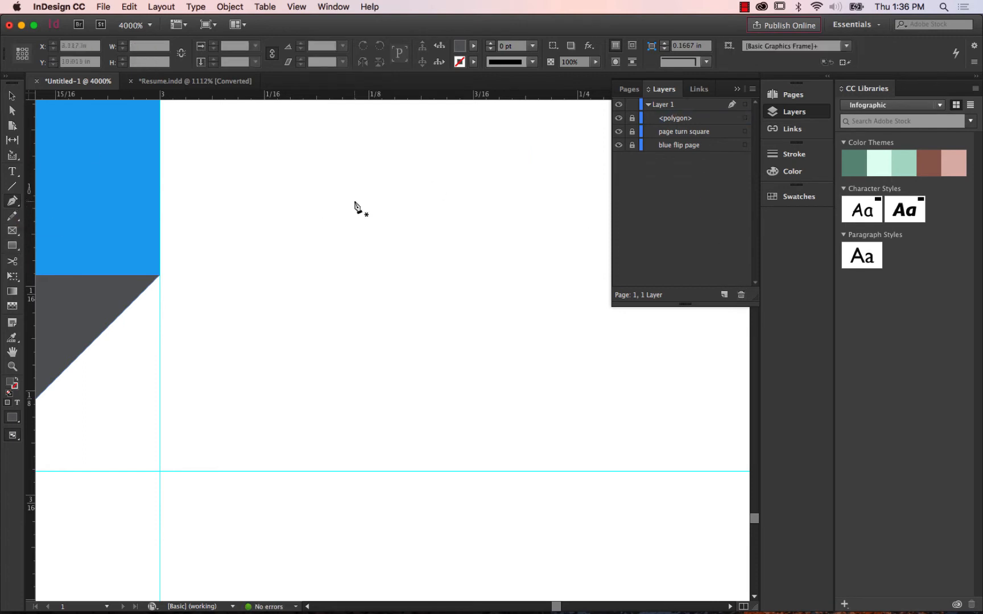
Draw a closed trial Pen shape with curved sides, about 0.25 by 0.20 in, beside the sidebar, and undo it.
click(312, 197)
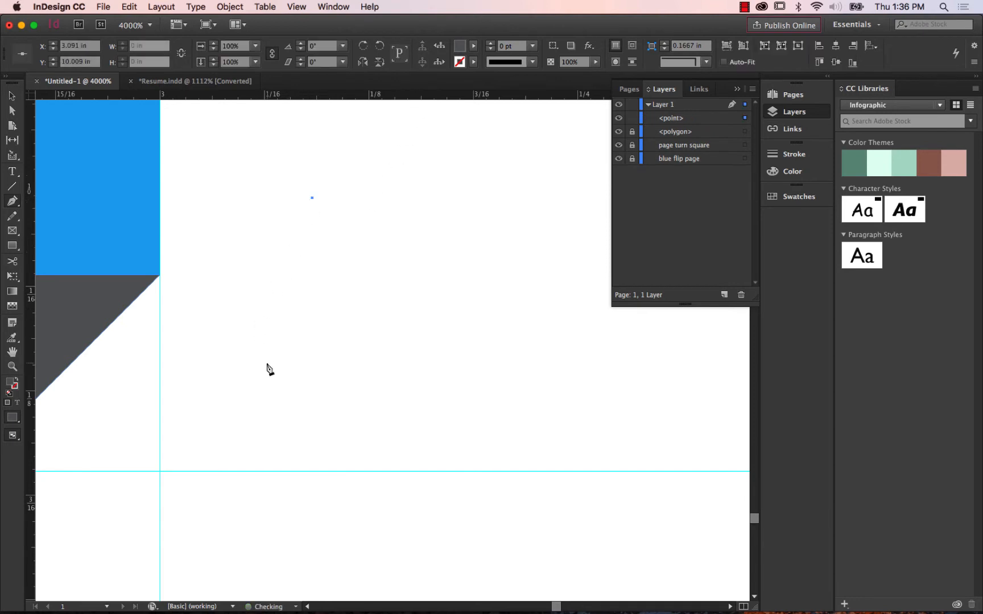
drag(261, 380, 408, 439)
drag(606, 401, 580, 318)
drag(560, 153, 438, 162)
drag(362, 124, 323, 165)
drag(248, 166, 244, 215)
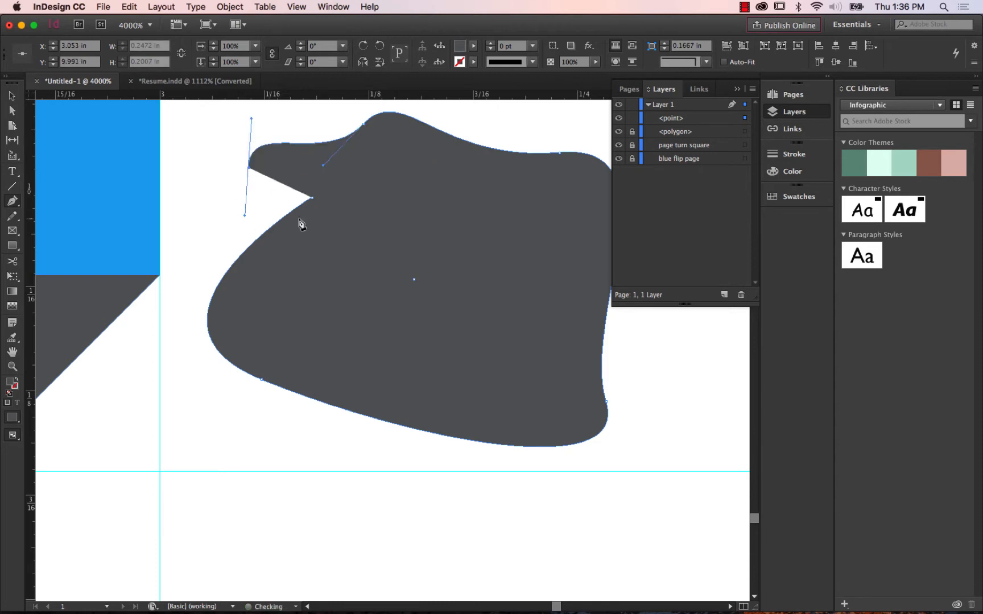
click(311, 198)
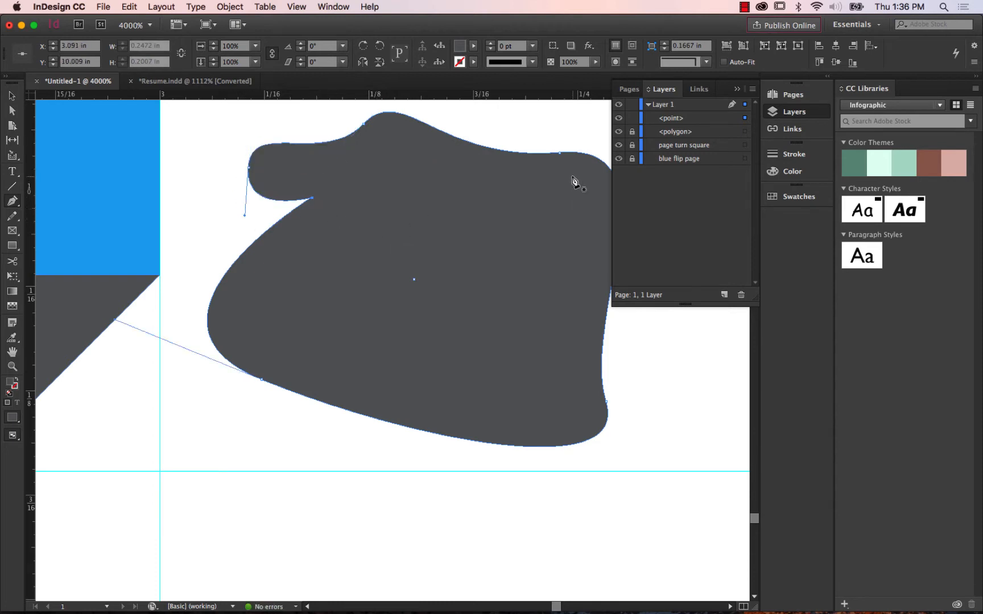
key(cmd+z)
key(cmd+z)
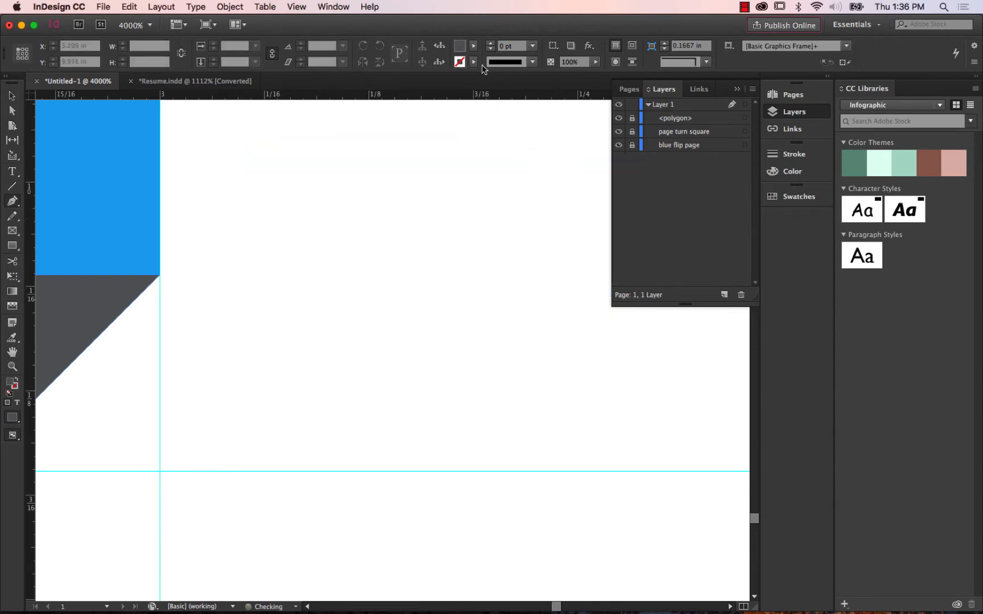
Set the fill to None and draw a closed curved Pen path about 0.26 in wide and 0.30 in high beside the sidebar.
click(473, 59)
click(376, 78)
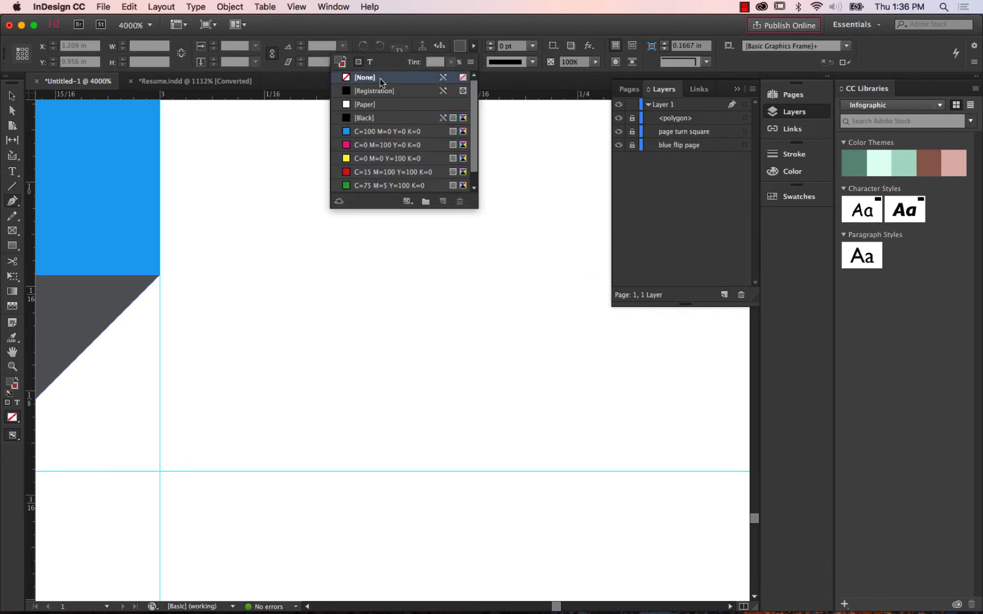
click(289, 196)
drag(230, 349, 290, 385)
drag(465, 390, 402, 505)
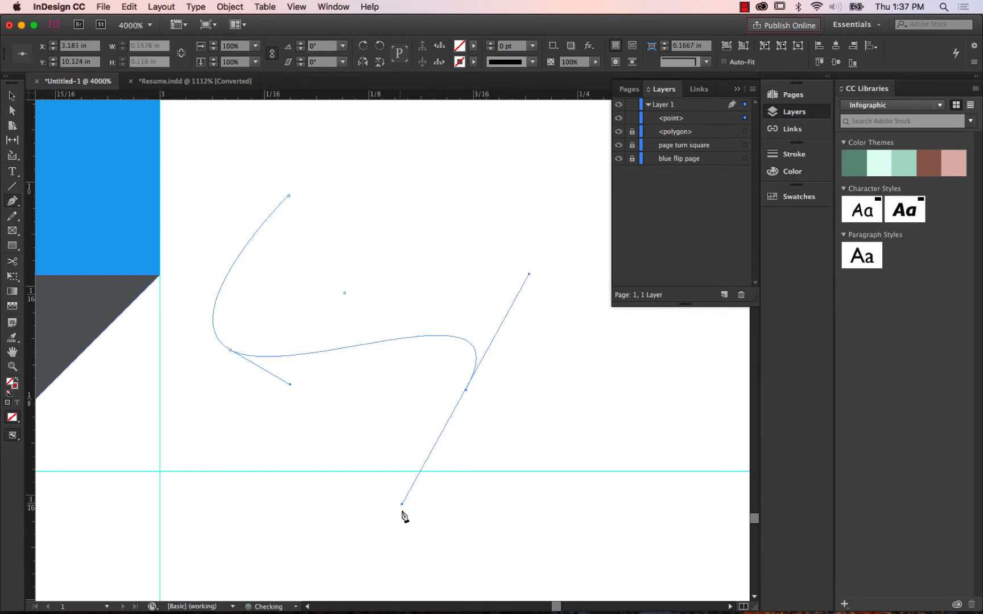
drag(601, 559, 637, 443)
drag(560, 159, 417, 227)
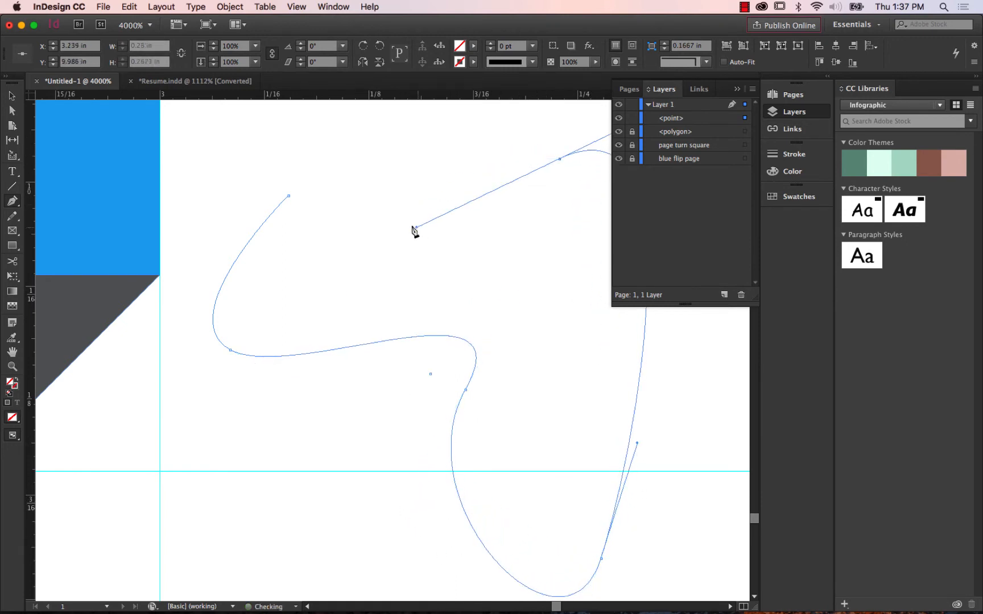
drag(434, 158, 442, 133)
drag(344, 124, 312, 176)
click(288, 195)
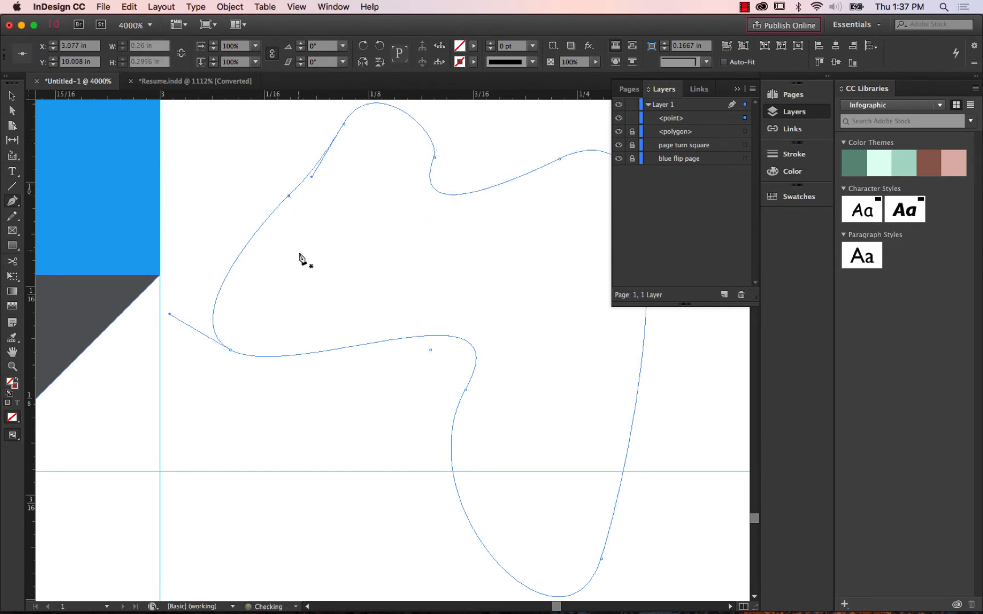
Reshape the unfilled path near its starting anchor point with Direct Selection, and delete the whole path.
click(18, 203)
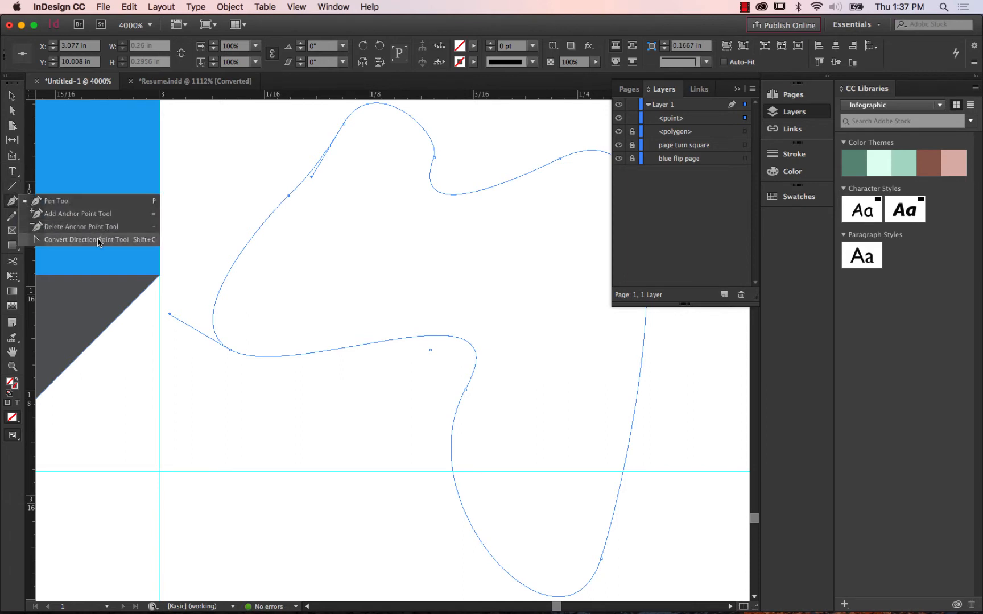
key(a)
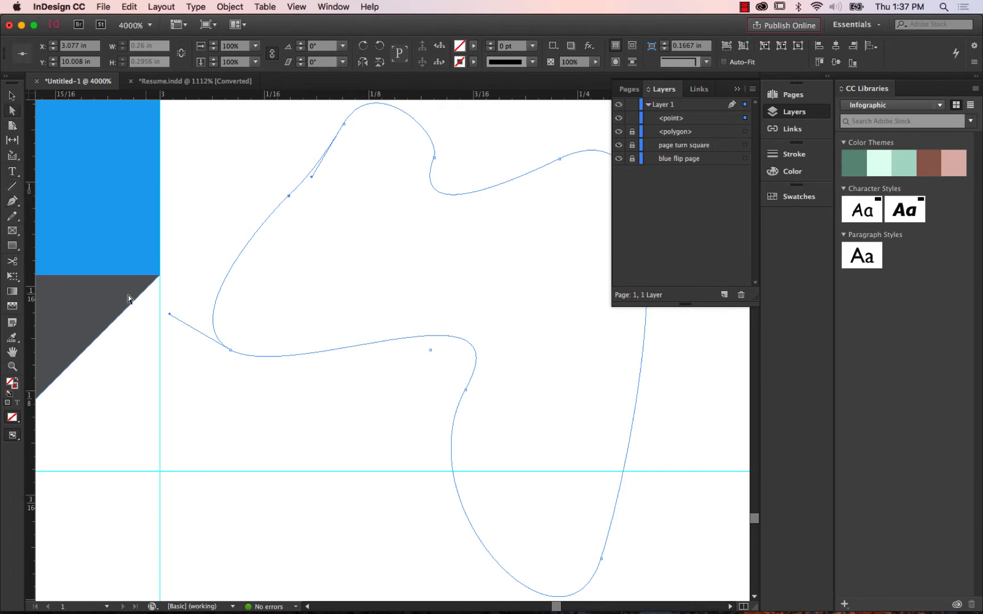
drag(170, 313, 253, 195)
click(459, 267)
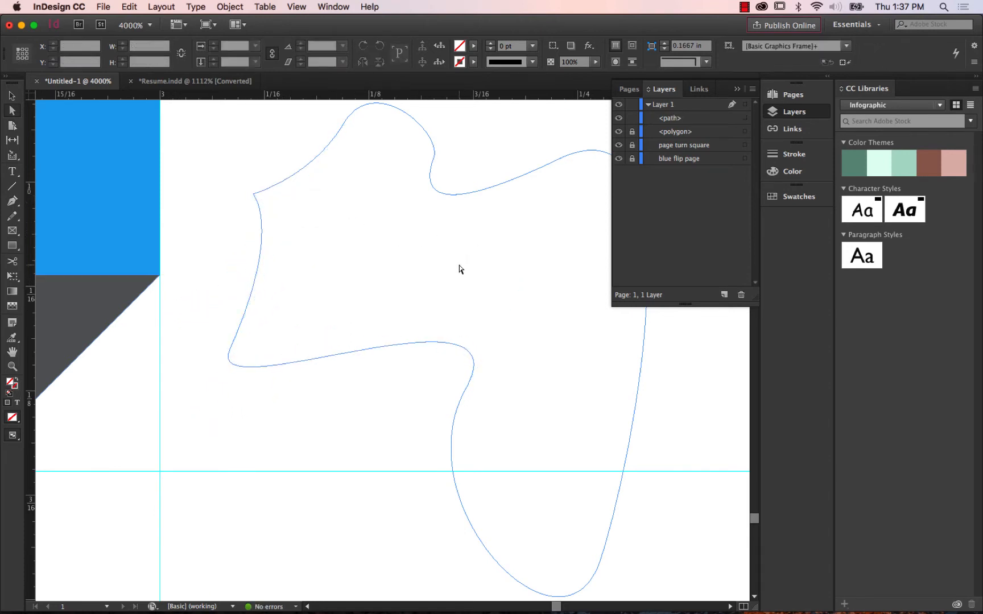
click(314, 167)
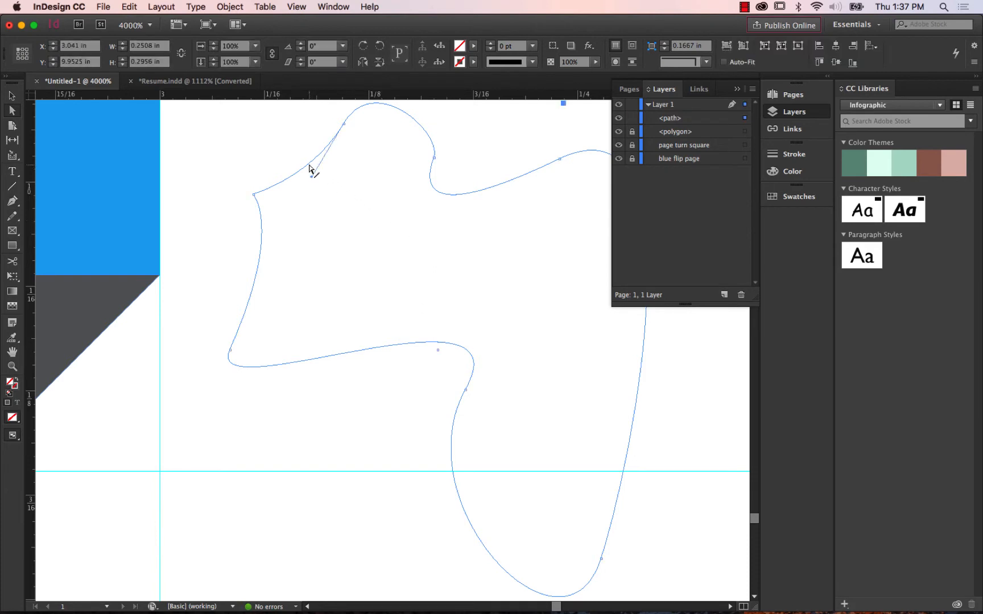
key(v)
key(Delete)
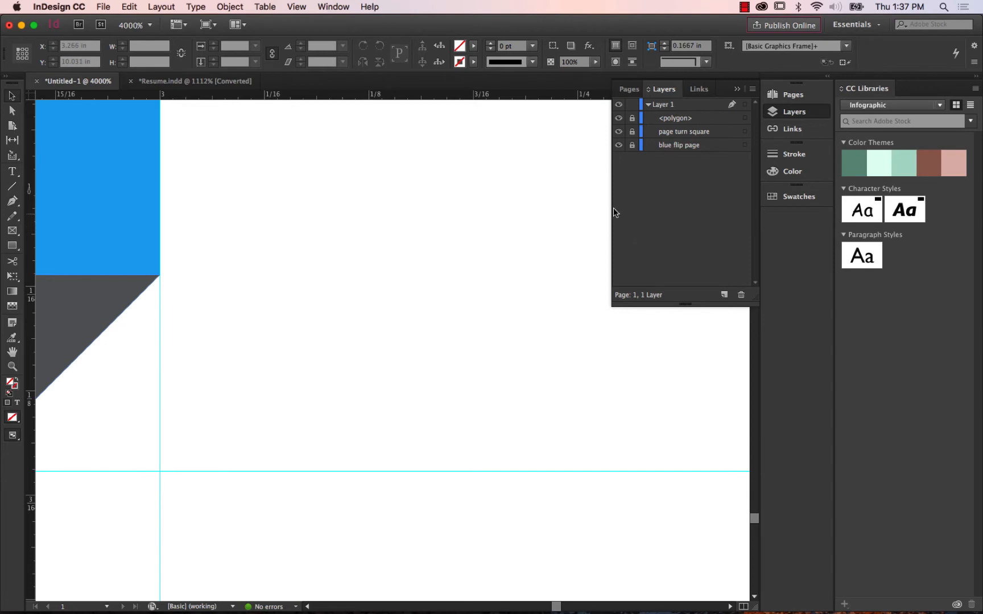
Examine the folded corner at 600% while toggling the visibility of the page turn square and the dark grey triangle.
key(super+minus)
key(super+minus)
key(super+minus)
key(super+minus)
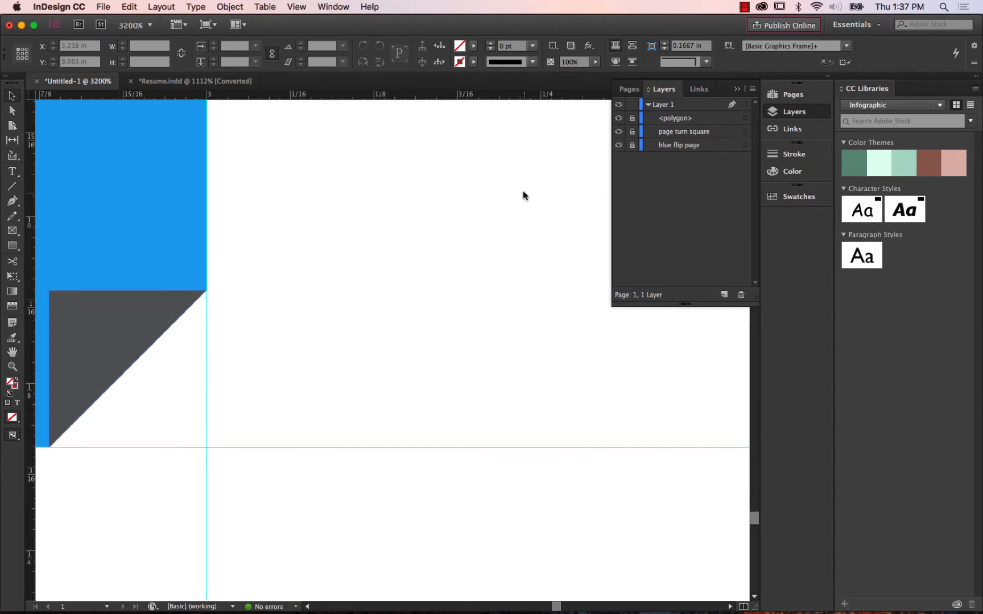
key(super+minus)
key(super+minus)
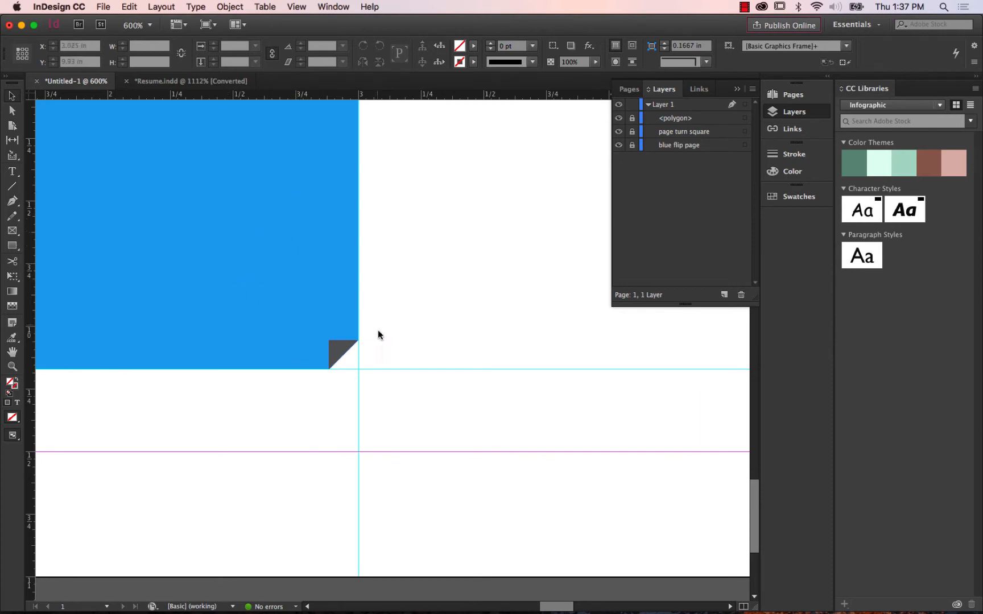
click(619, 132)
click(620, 135)
click(619, 134)
click(620, 134)
click(619, 134)
click(620, 134)
click(619, 134)
click(619, 135)
click(620, 120)
click(620, 120)
Rename the dark grey triangle's layer item as "corner turned up".
click(681, 121)
click(691, 119)
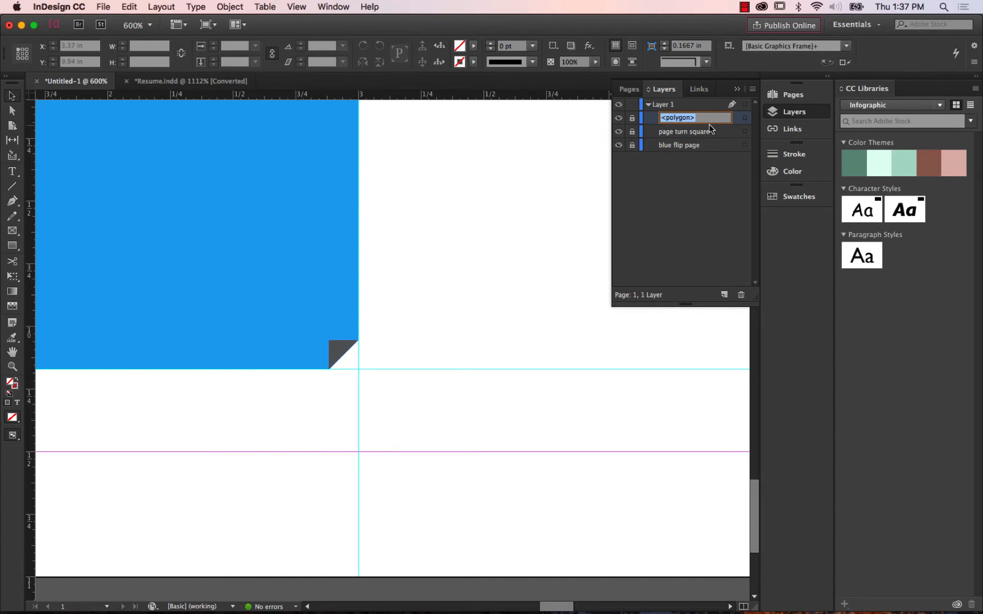
text(p)
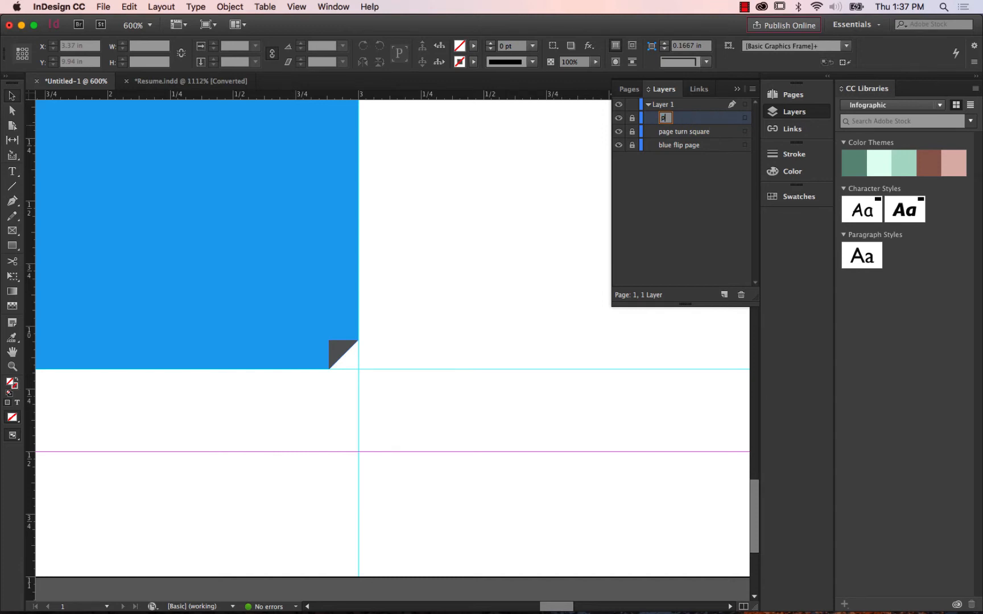
text(per)
key(BackSpace)
key(BackSpace)
key(BackSpace)
key(BackSpace)
text(corner turne)
key(BackSpace)
text(ed )
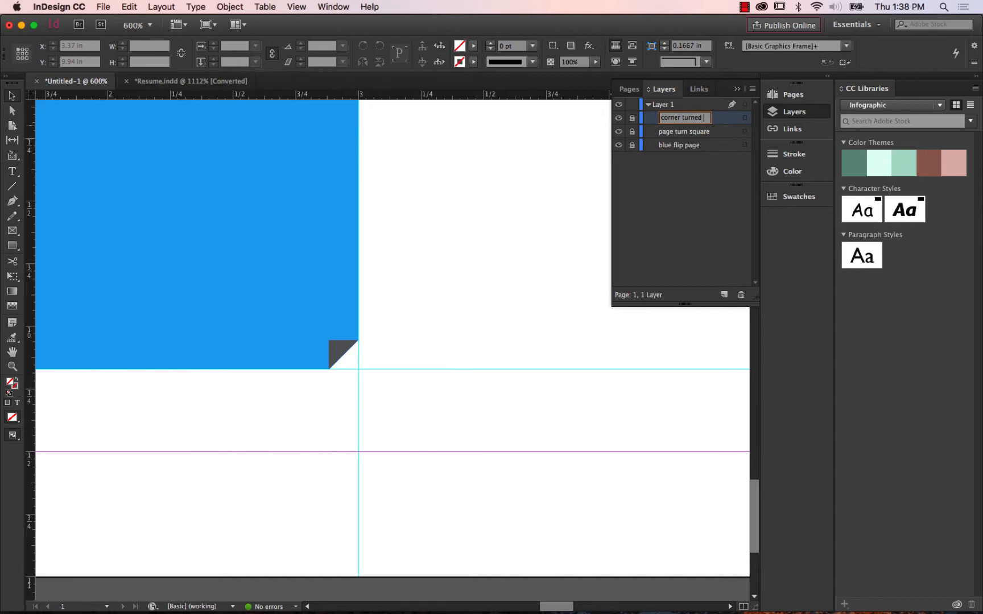
text(up)
key(Return)
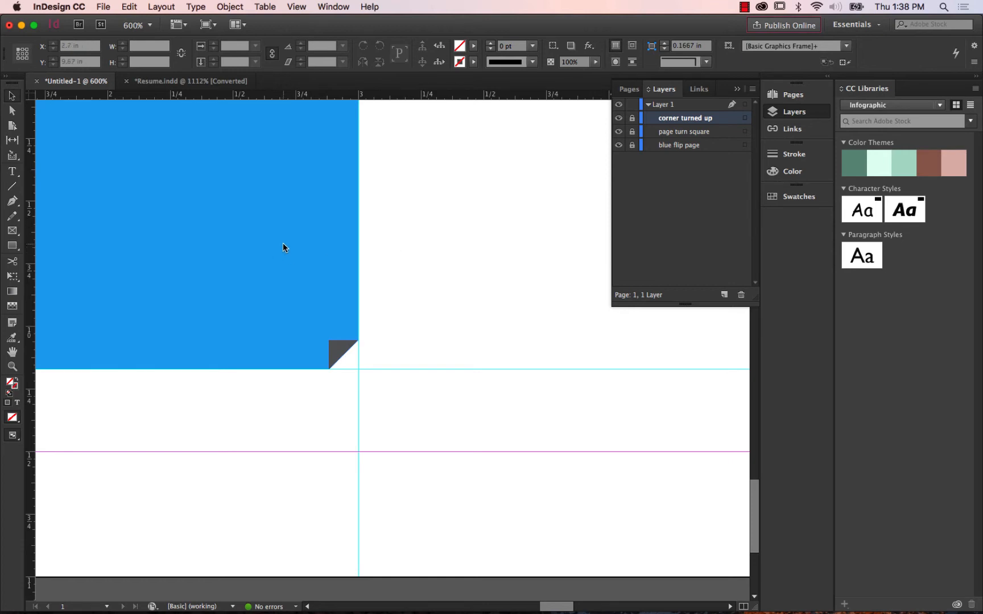
Examine the dotted vertical line between the sidebar and the Experience text in the sample resume, close up and within the whole page.
click(296, 7)
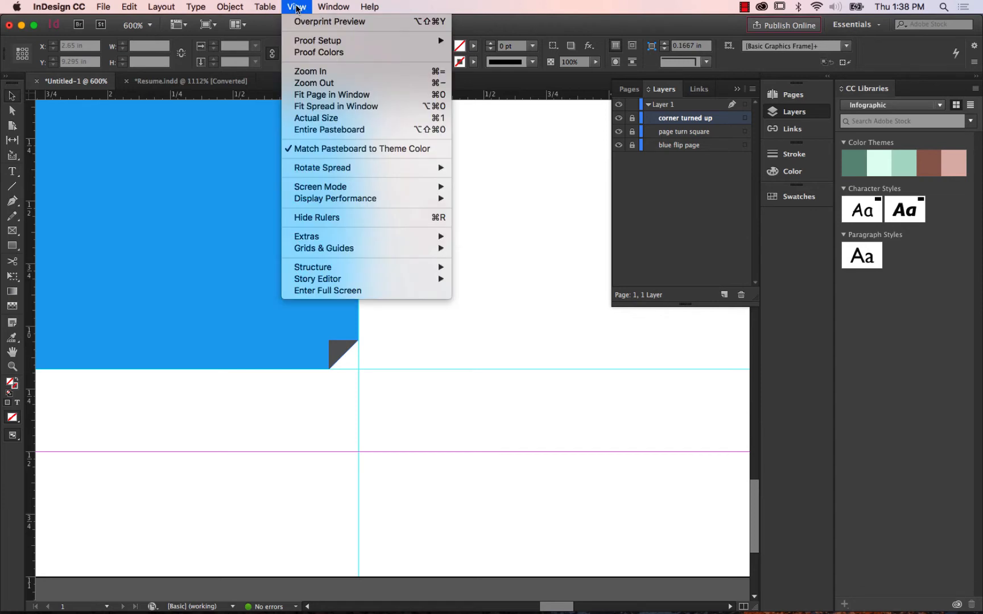
click(350, 97)
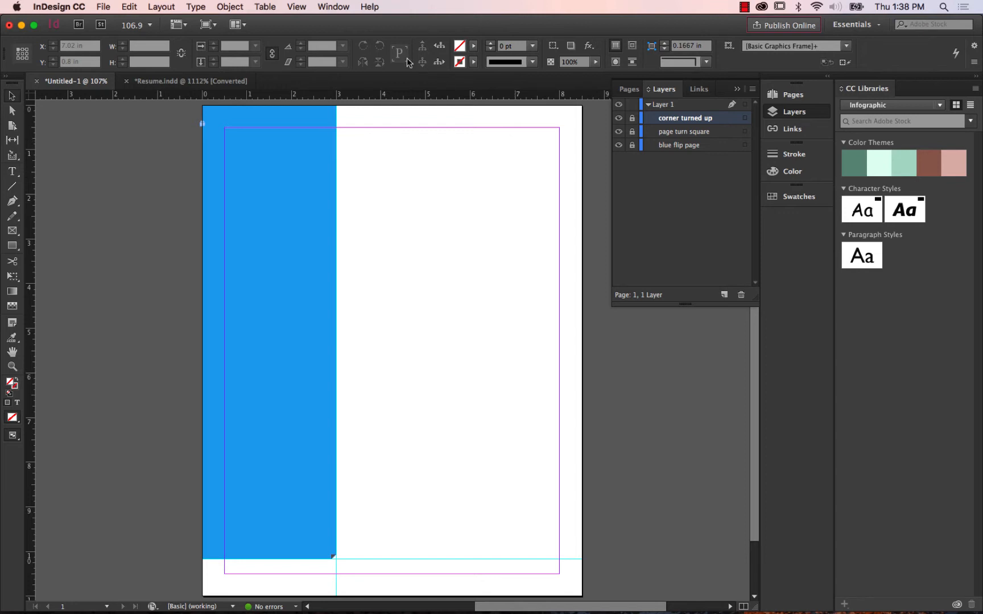
click(191, 84)
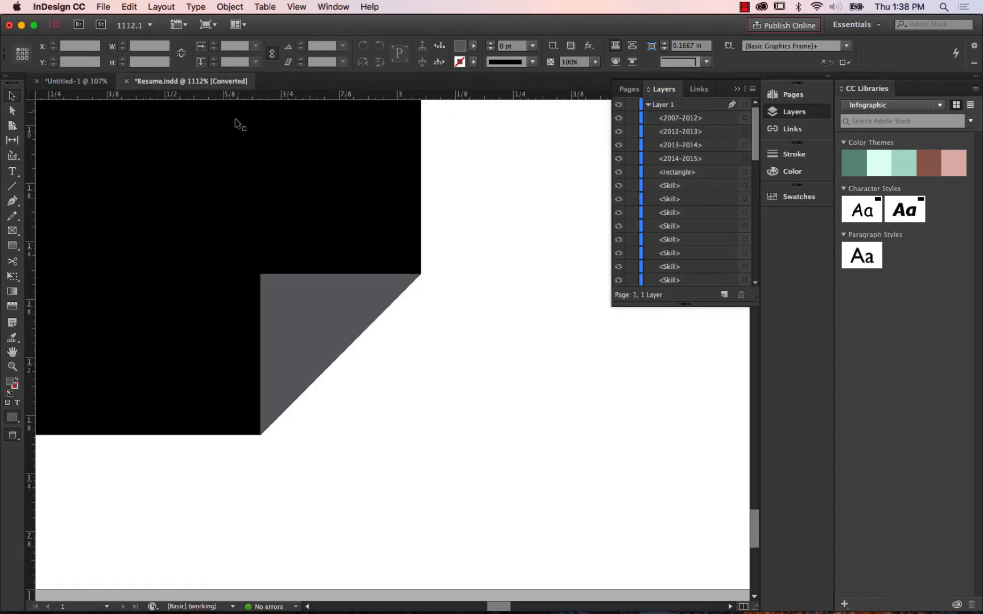
double_click(12, 353)
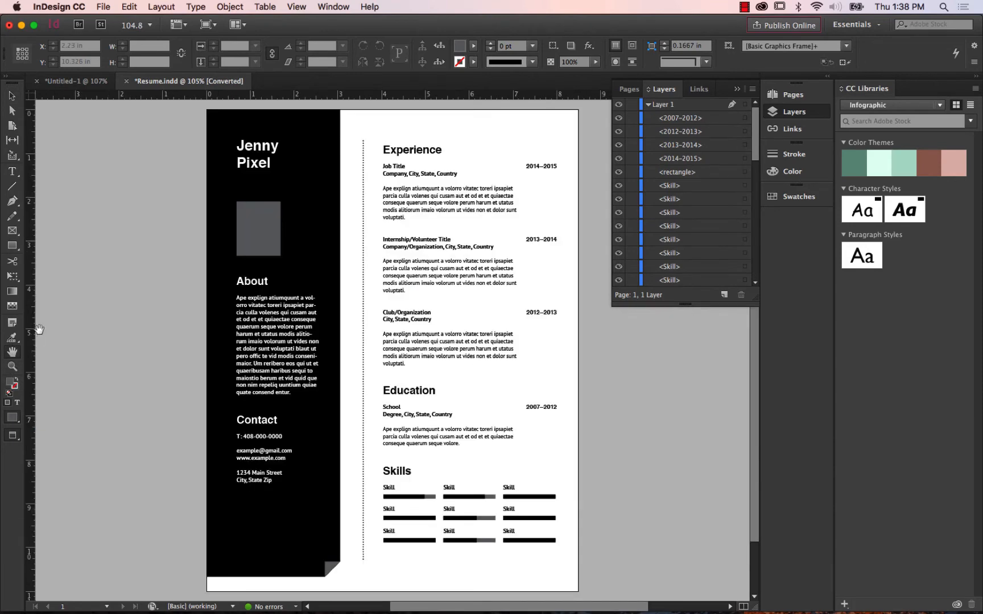
click(12, 367)
drag(353, 132, 426, 206)
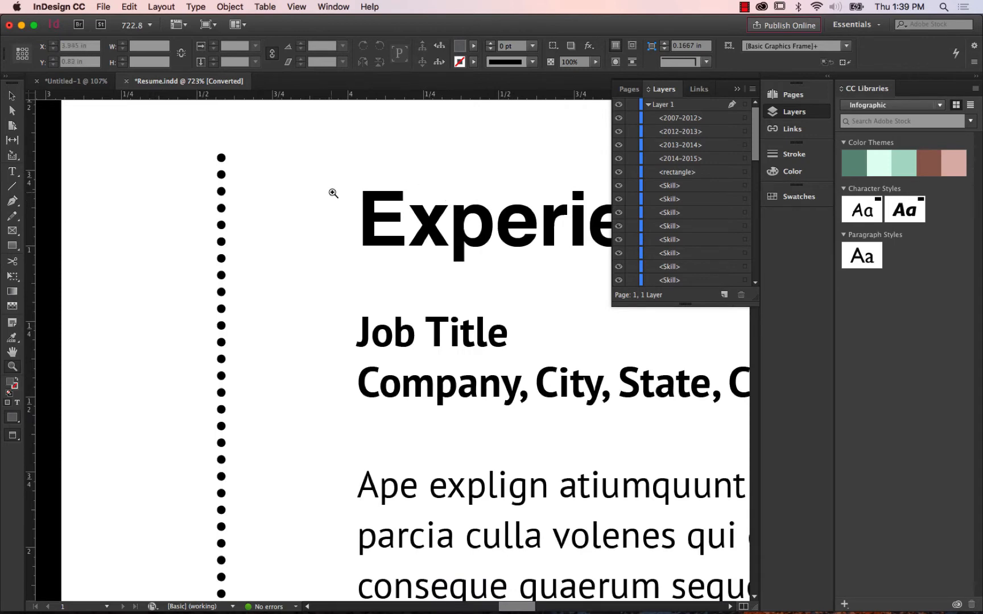
key(super+minus)
key(super+minus)
key(super+minus)
key(super+minus)
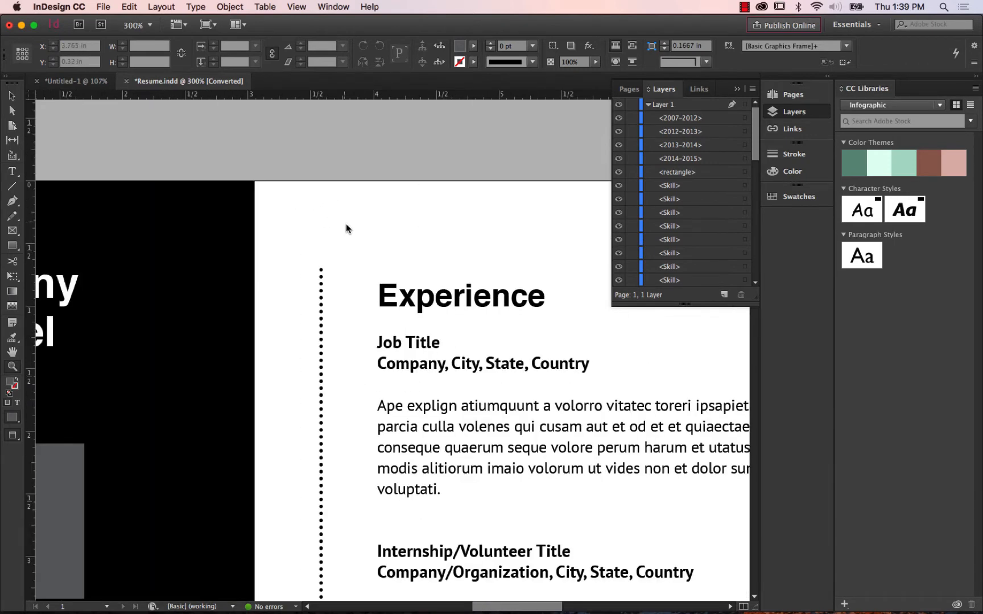
key(super+minus)
key(super+equal)
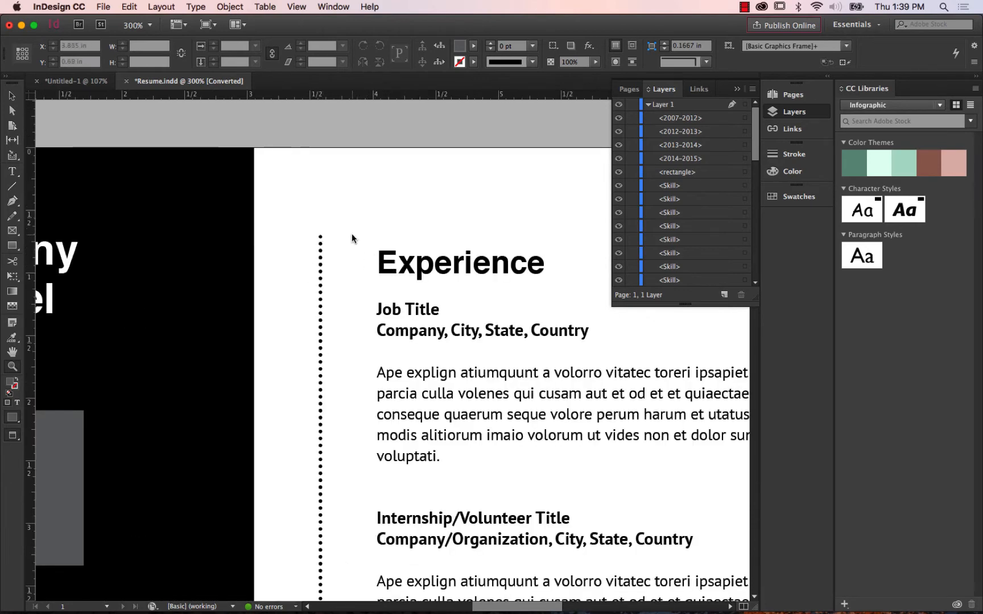
key(super+minus)
key(super+minus)
key(super+minus)
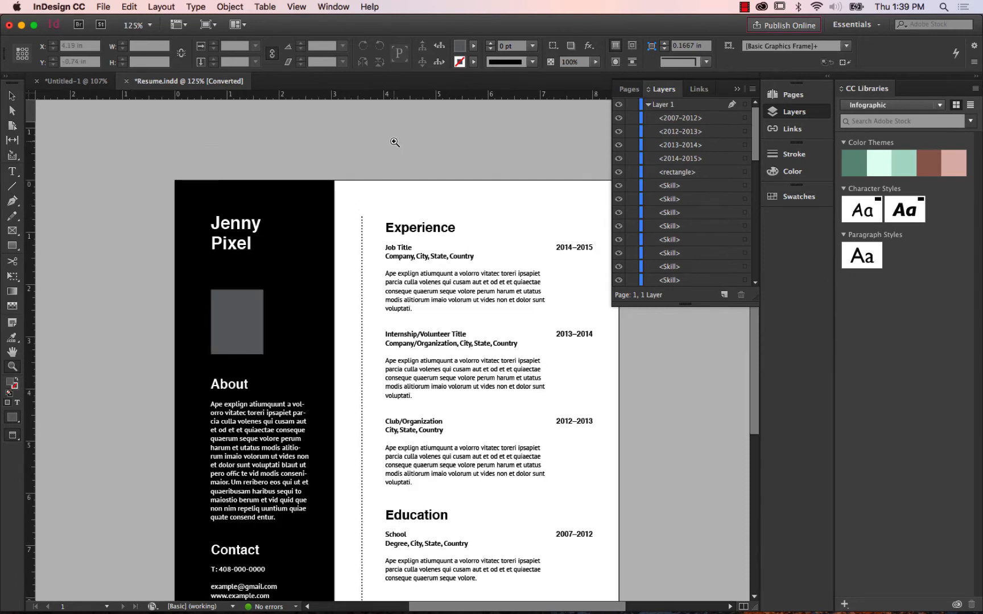
In the new document, draw a straight vertical line about 10 in long between the page margins, at about X 3.48 in beside the blue sidebar.
click(76, 81)
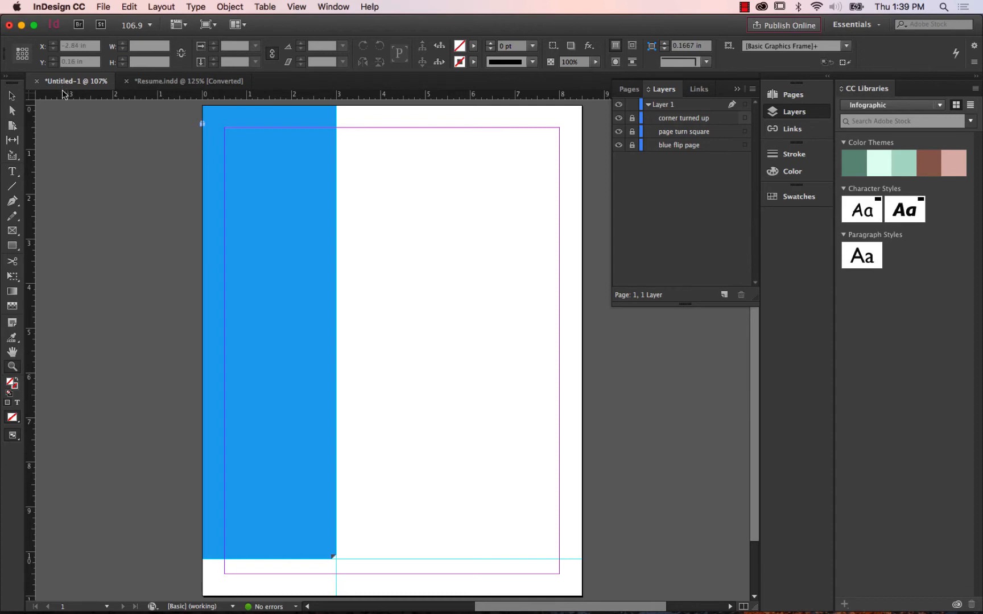
click(12, 186)
drag(358, 128, 375, 540)
drag(372, 541, 370, 574)
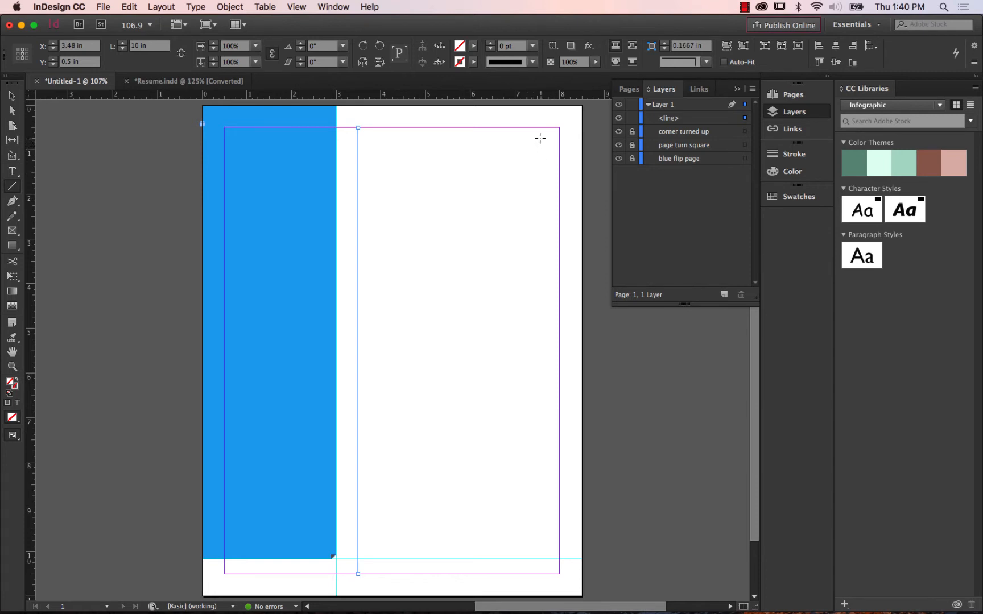
Give the vertical line a [Black] stroke.
click(473, 62)
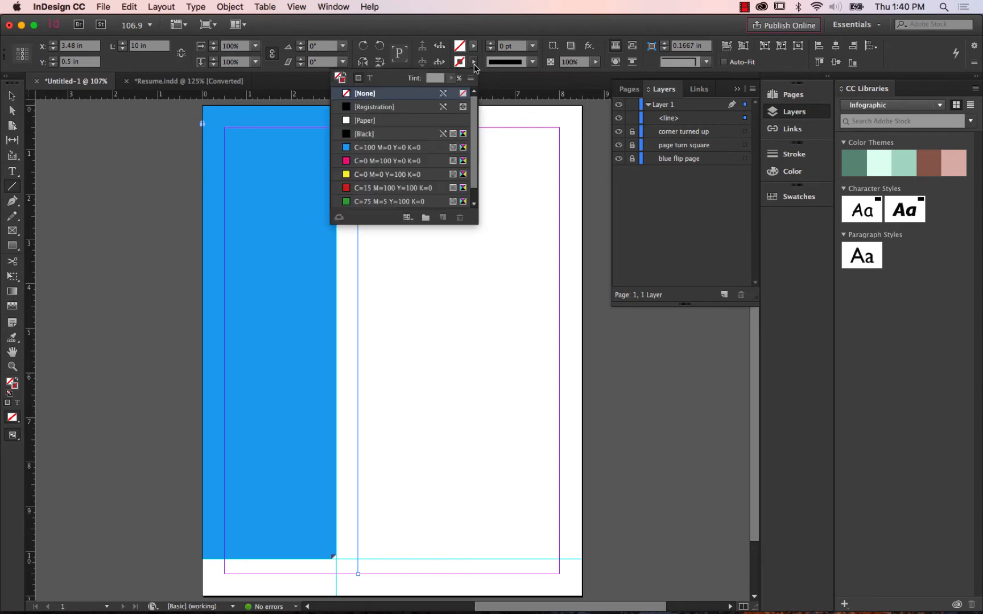
click(381, 135)
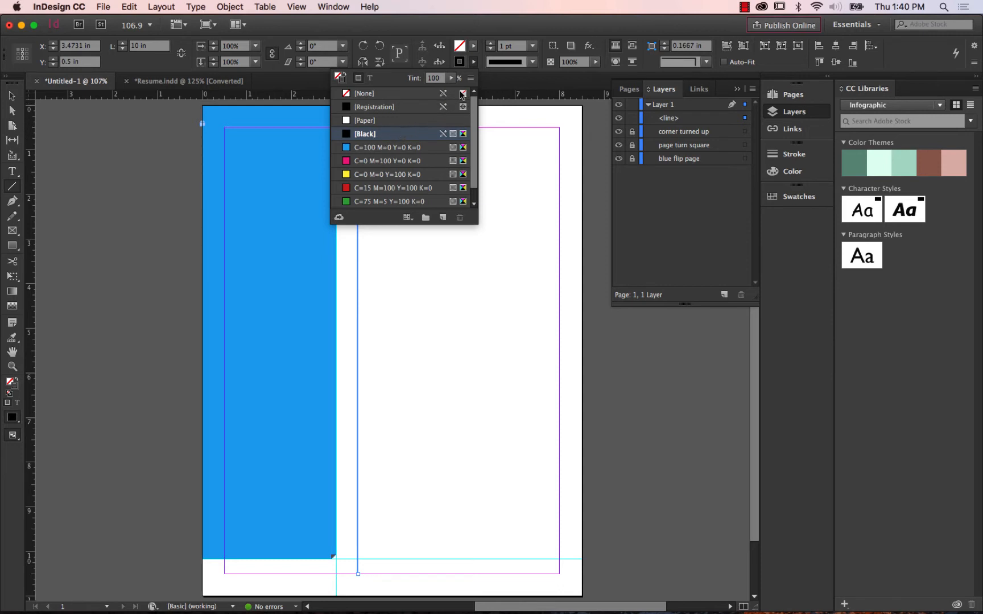
click(474, 64)
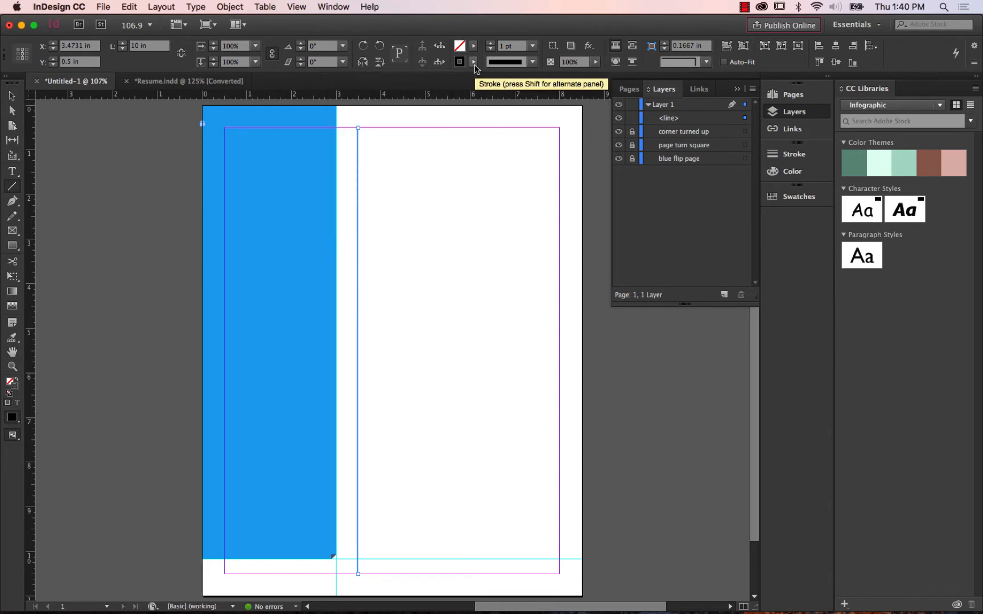
Thicken the vertical line's stroke to 24 pt and reduce it to 10 pt.
click(490, 43)
click(491, 43)
click(491, 44)
click(491, 44)
click(490, 44)
click(491, 44)
click(490, 44)
click(490, 43)
click(491, 44)
click(490, 44)
click(491, 43)
click(490, 44)
click(490, 44)
click(490, 43)
click(490, 44)
click(490, 44)
click(491, 44)
click(490, 44)
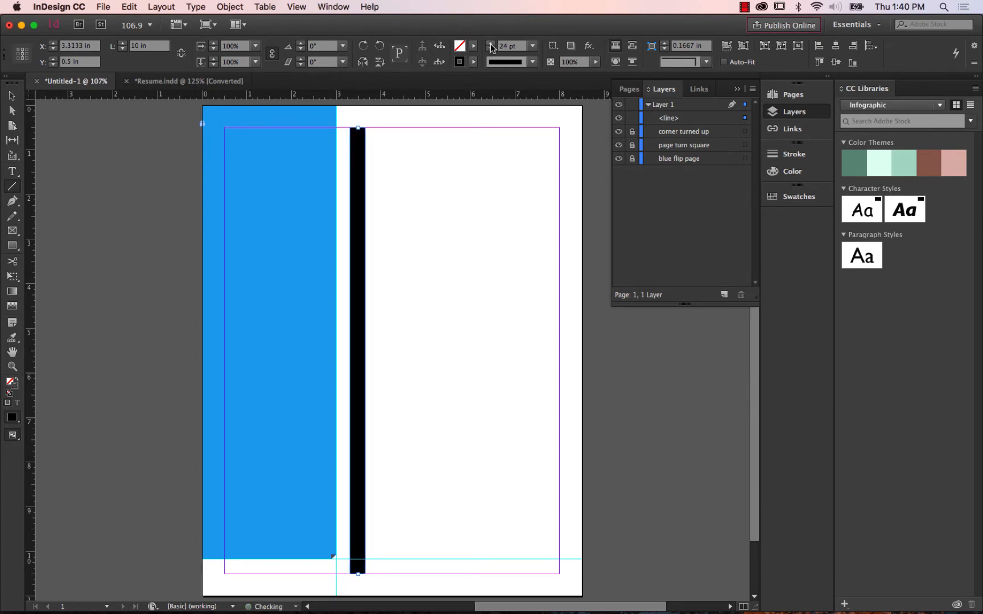
click(490, 50)
click(490, 51)
click(489, 50)
click(490, 50)
click(490, 50)
click(490, 50)
click(490, 50)
click(489, 50)
click(490, 50)
click(490, 50)
click(490, 50)
click(490, 50)
click(490, 50)
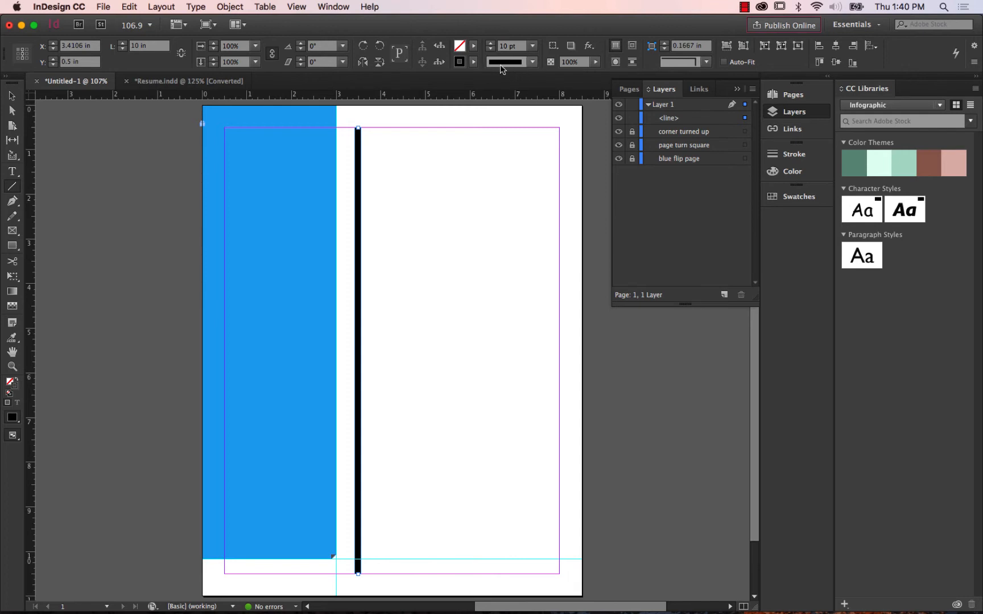
Change the vertical line's stroke type to Japanese Dots and set its weight to 3 pt.
click(532, 63)
click(534, 65)
click(534, 65)
click(534, 64)
click(534, 65)
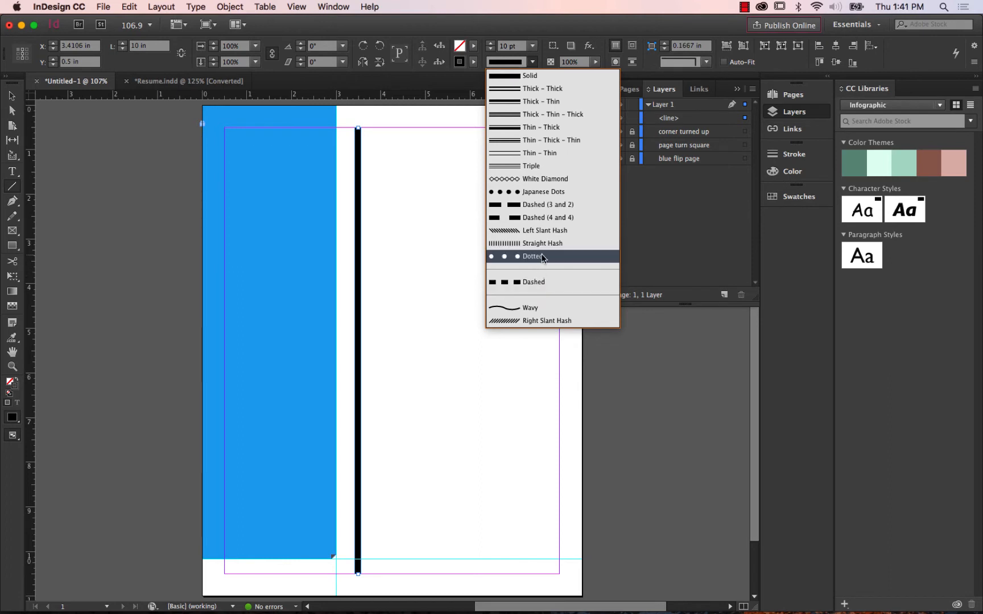
click(566, 193)
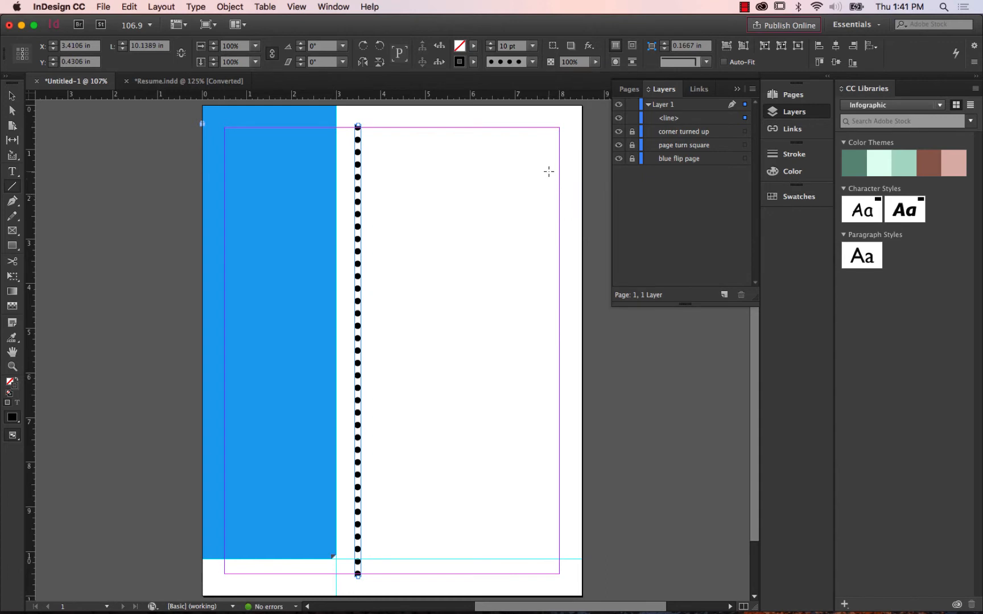
click(490, 51)
click(490, 51)
click(490, 50)
click(490, 51)
click(490, 51)
click(490, 51)
click(490, 51)
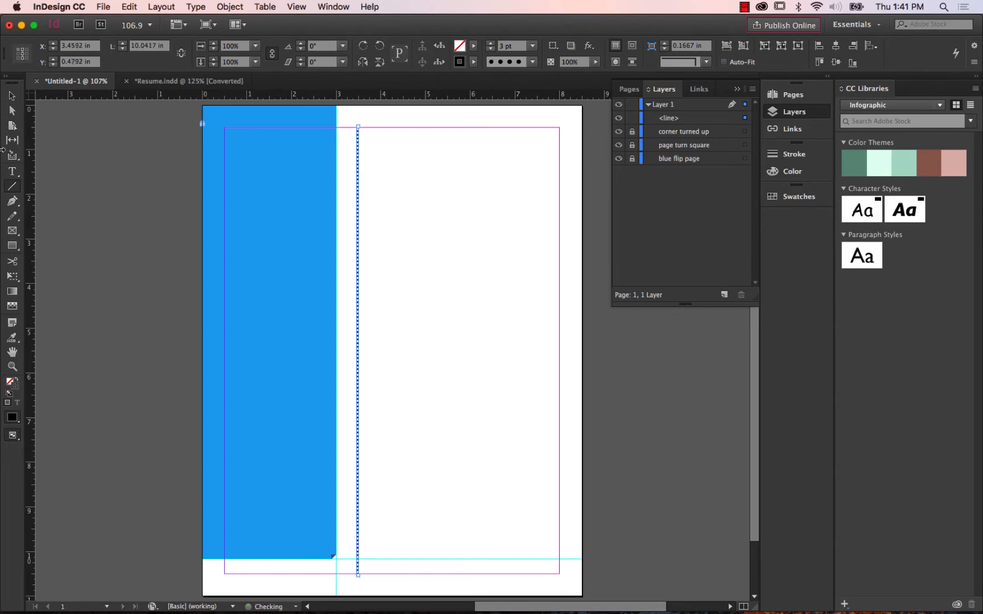
Check the stroke weight and stroke type of the dotted vertical line in the sample resume.
click(159, 81)
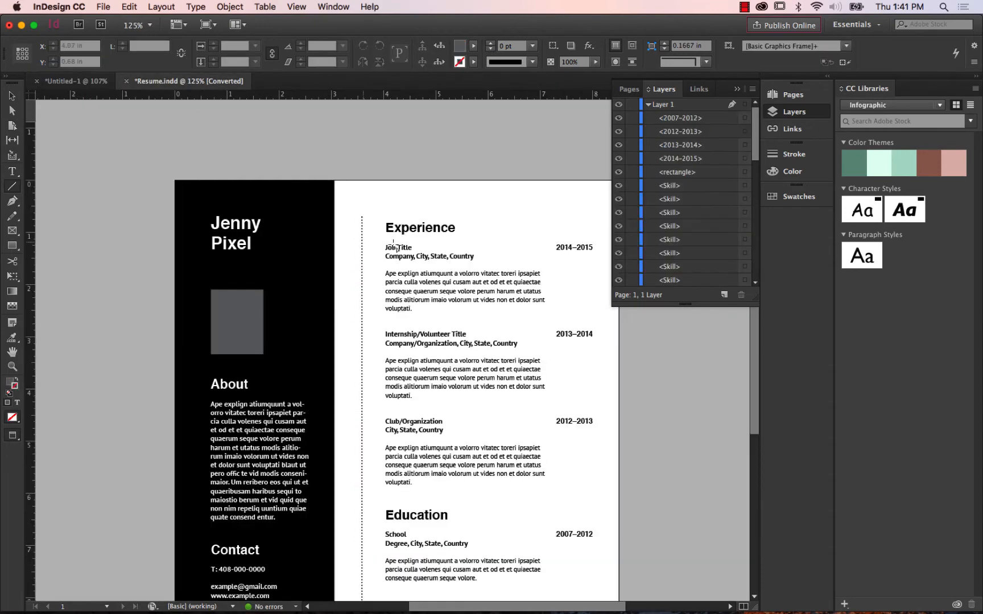
click(12, 96)
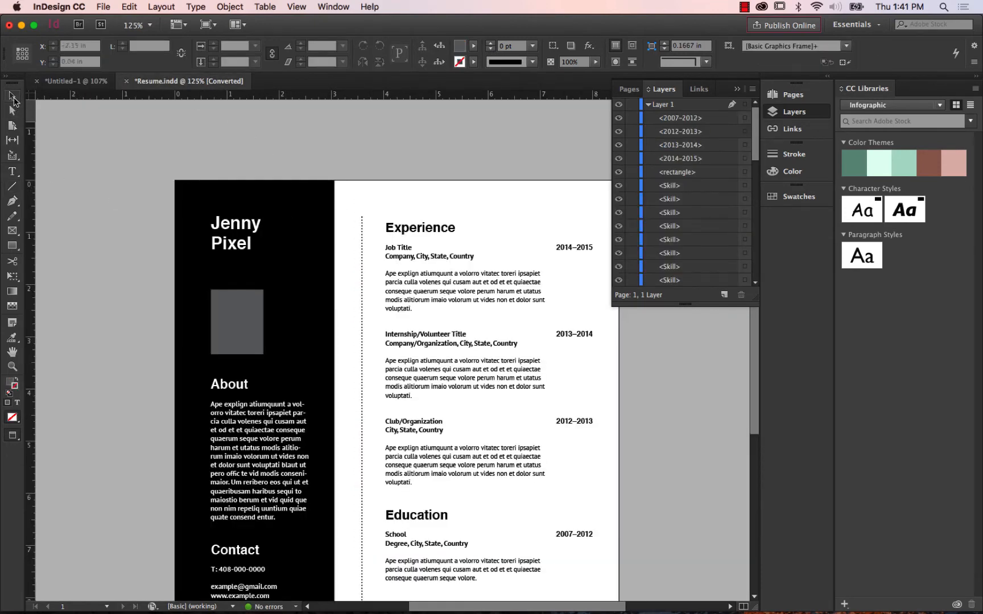
click(361, 234)
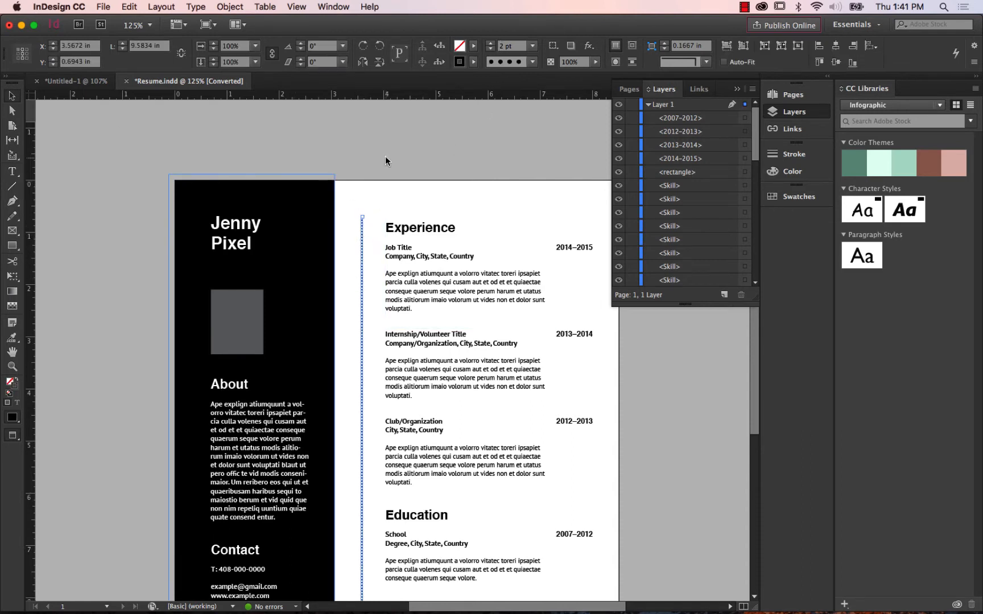
click(377, 200)
click(360, 231)
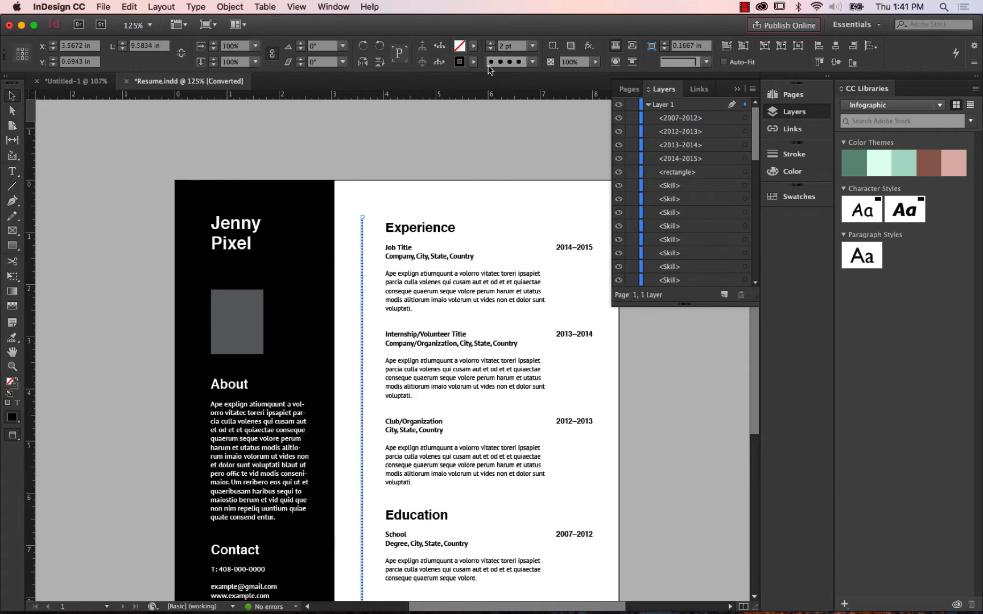
click(532, 64)
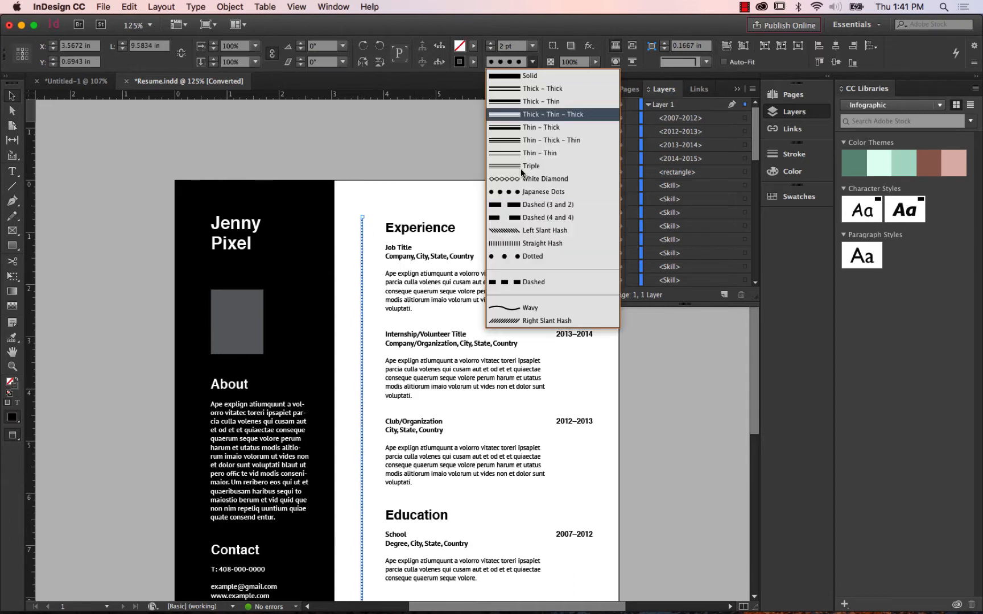
click(432, 142)
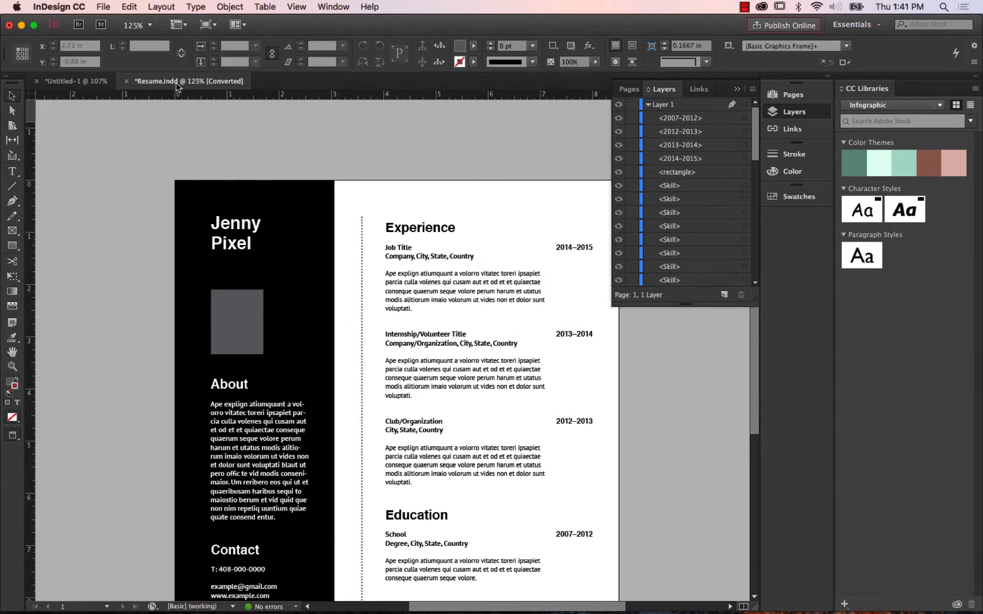
Set the stroke weight of the new document's dotted line to 2 pt and deselect the line.
click(75, 82)
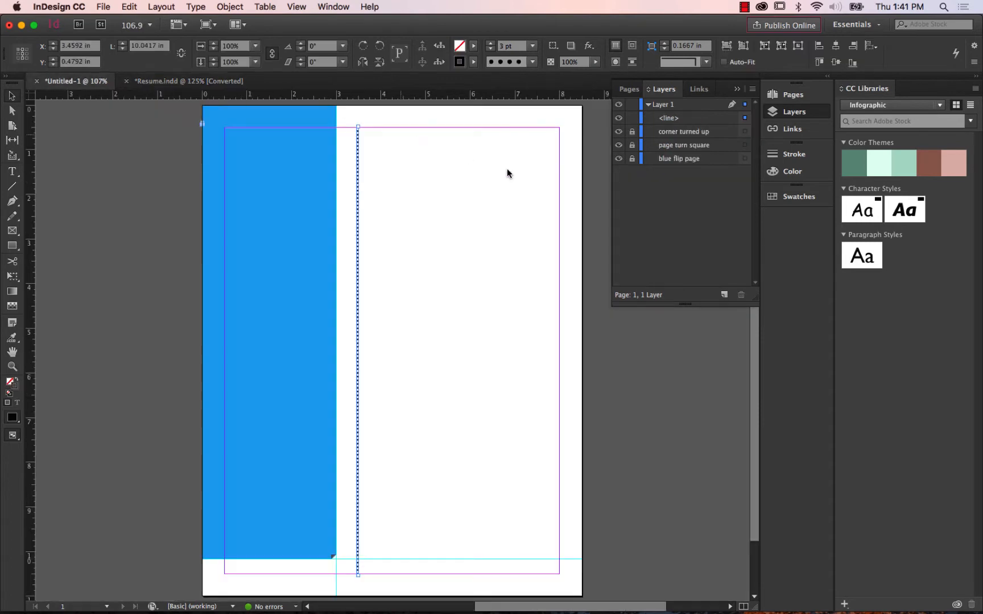
click(358, 173)
click(490, 49)
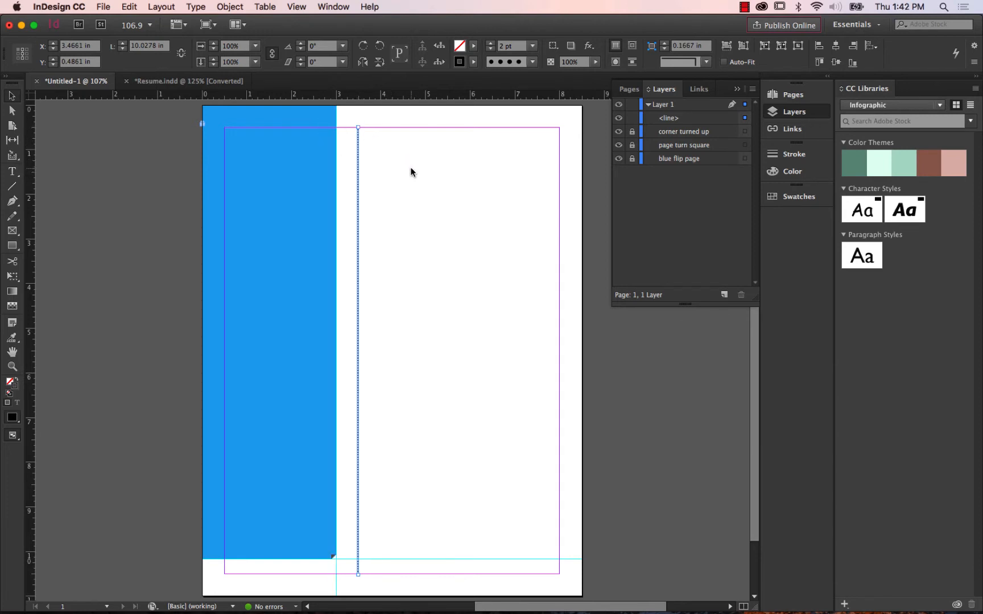
click(385, 182)
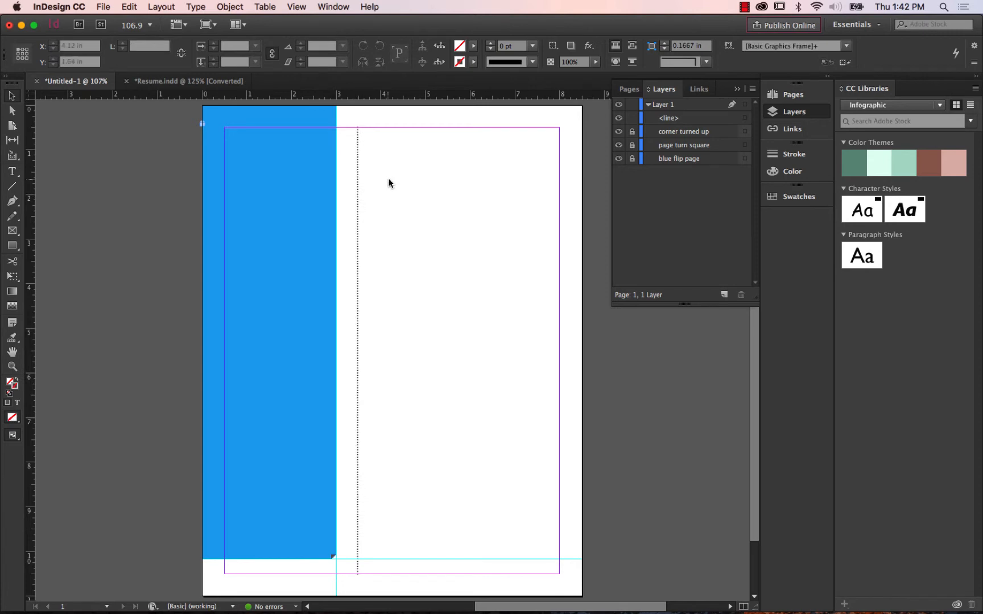
click(356, 186)
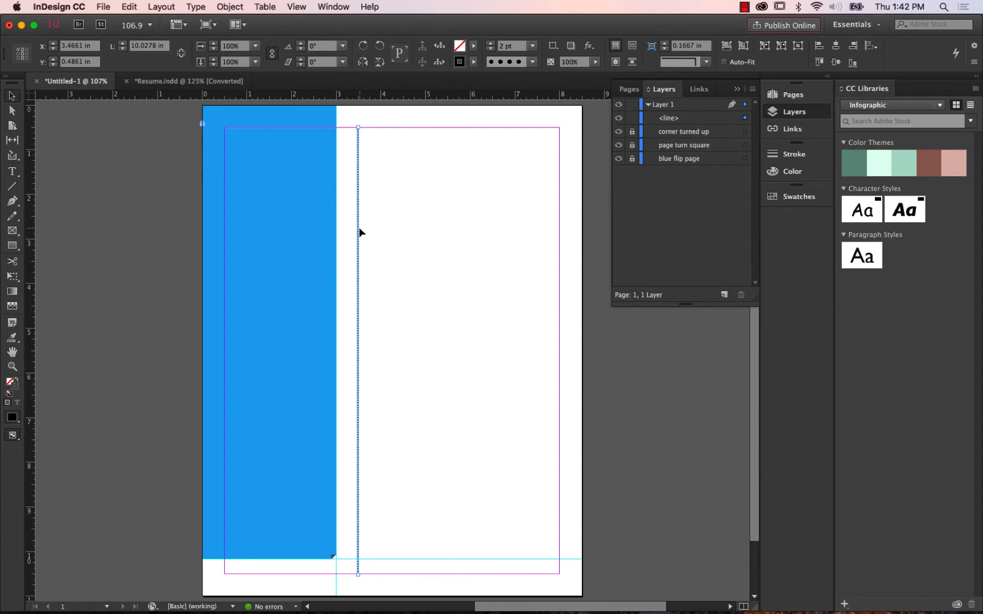
click(440, 203)
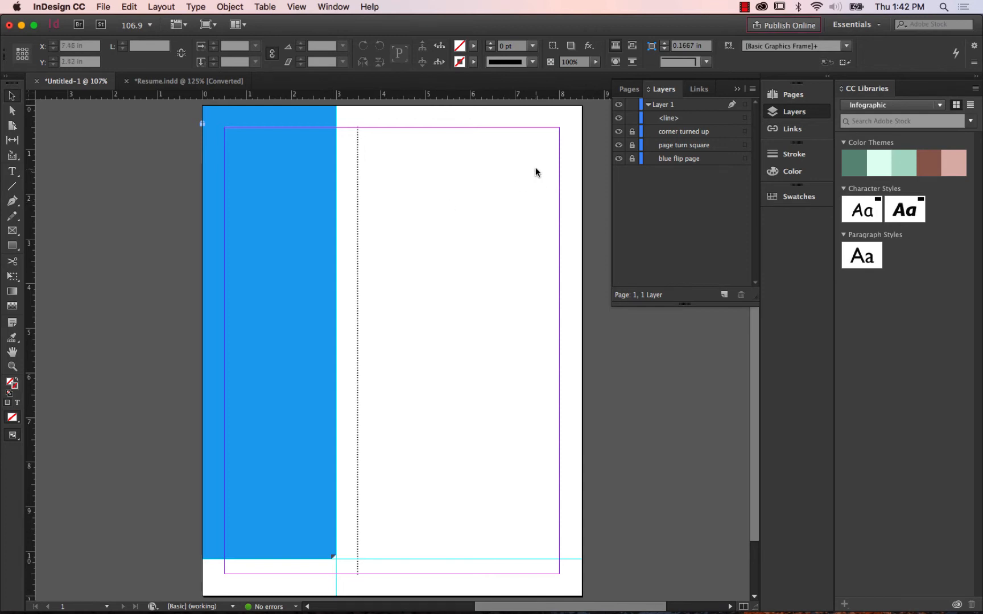
Lock the dotted line's layer item and rename it as "japa".
click(631, 118)
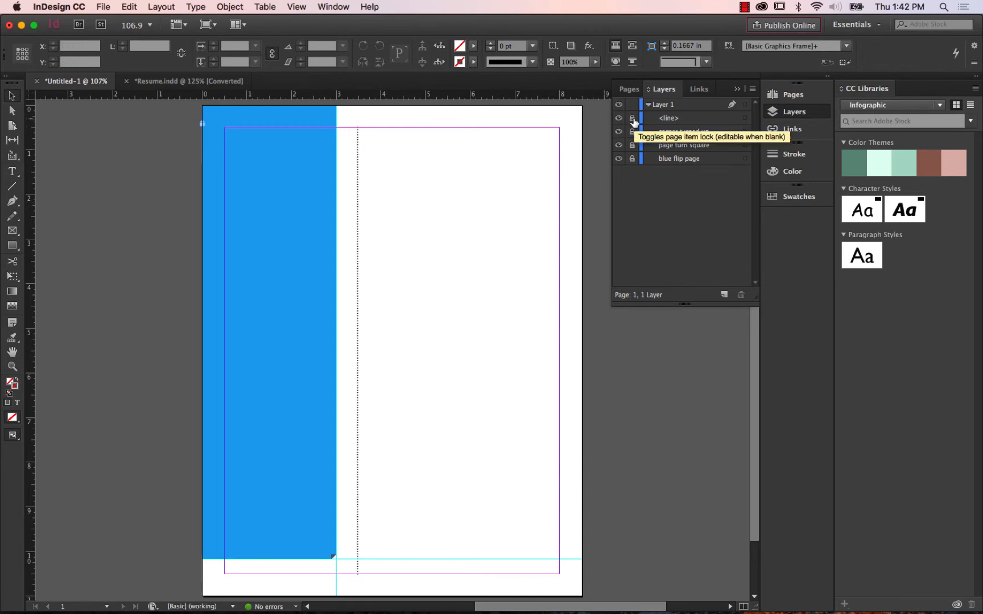
click(672, 119)
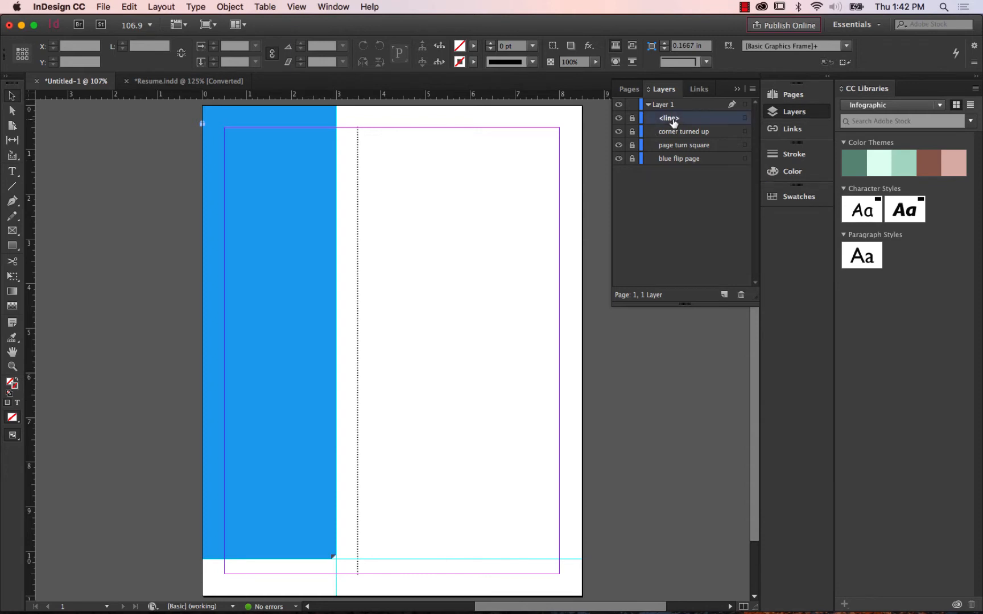
click(672, 119)
text(japa)
key(Return)
Check the stroke type of the sample resume's dotted line again and return to the new document.
key(ctrl+Tab)
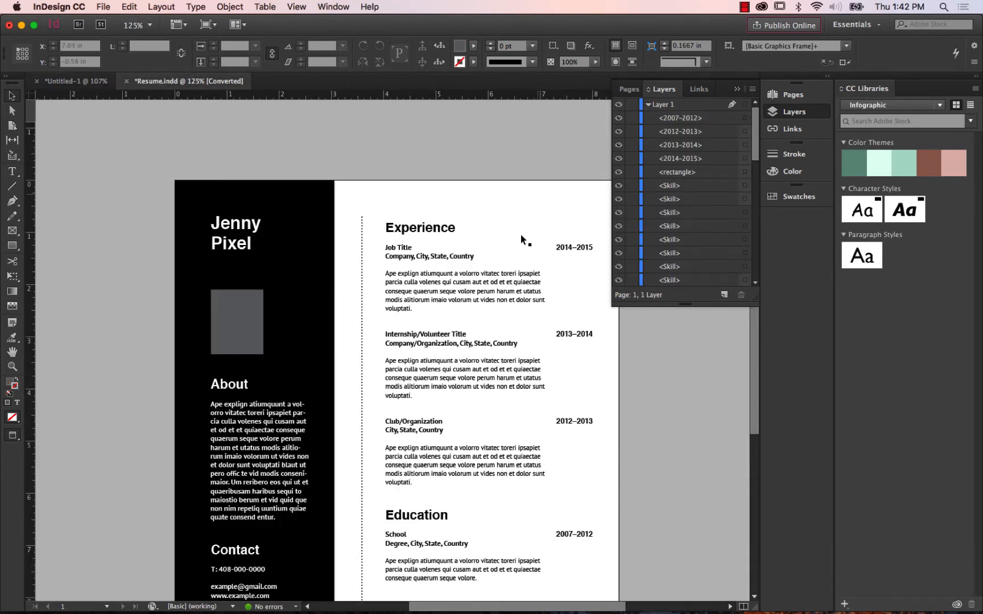
click(362, 262)
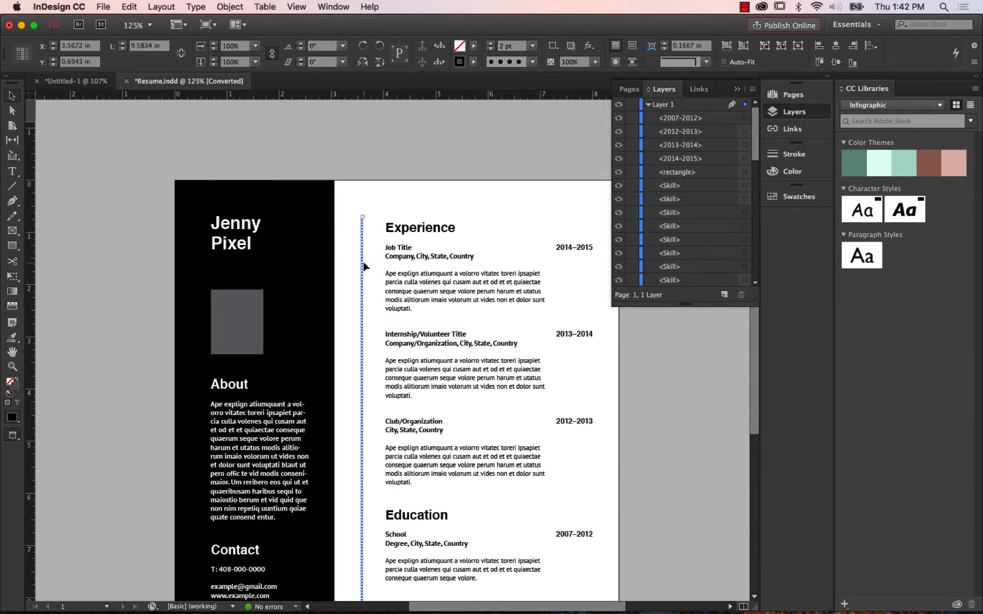
click(533, 62)
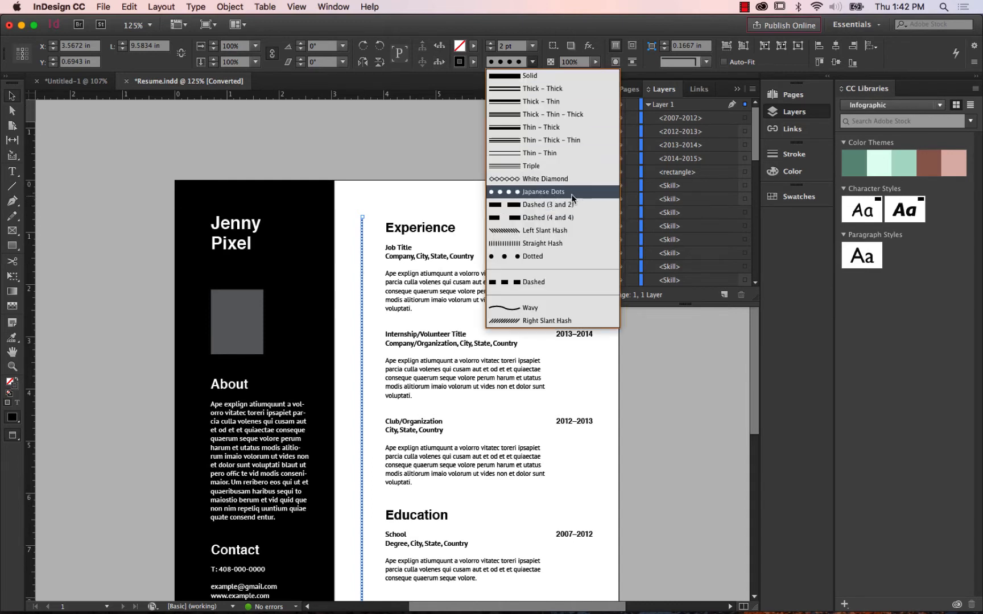
click(602, 28)
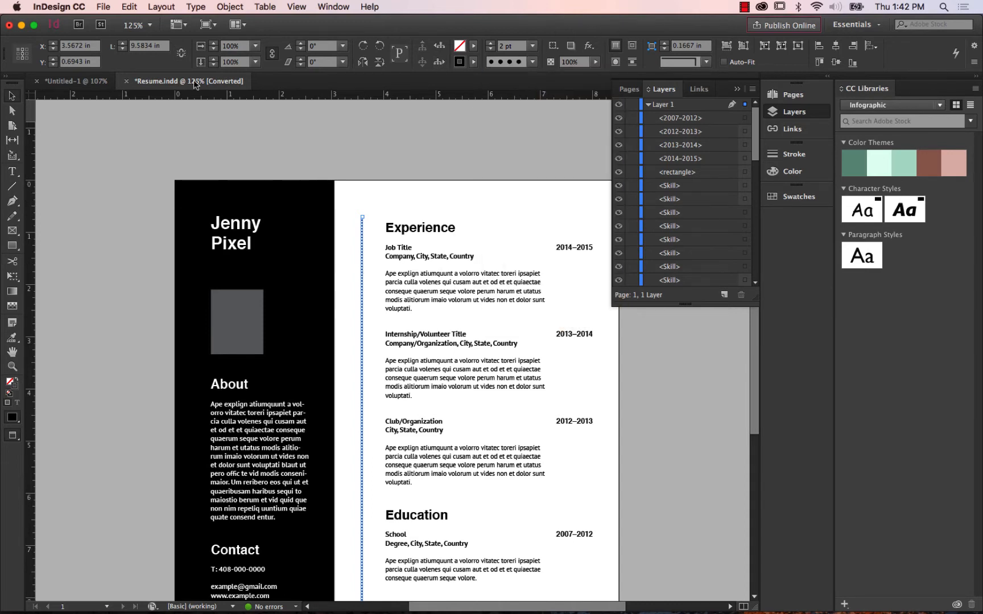
click(73, 81)
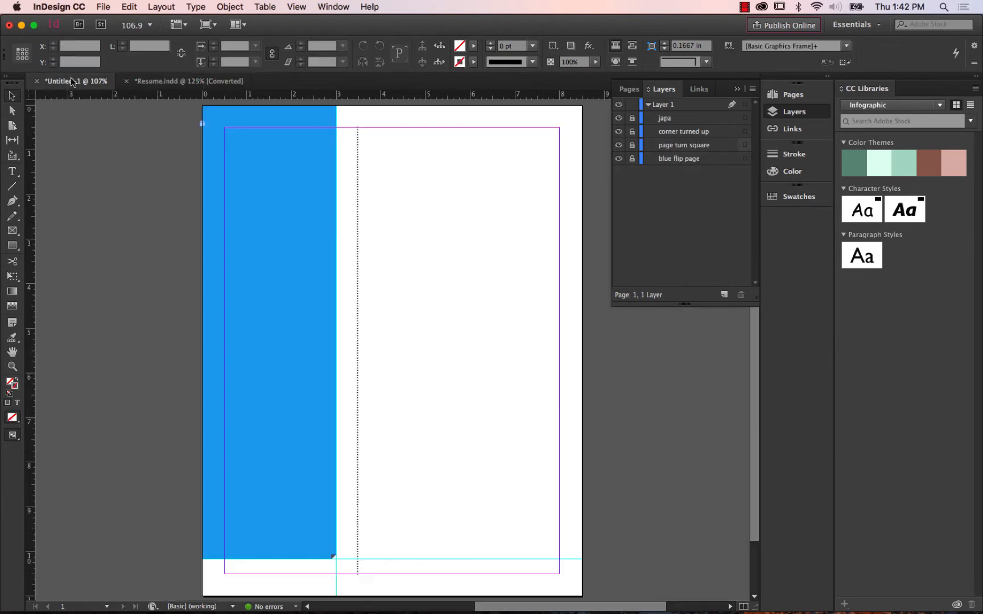
Rename the dotted line's layer item as "japanese dots".
click(683, 117)
click(672, 122)
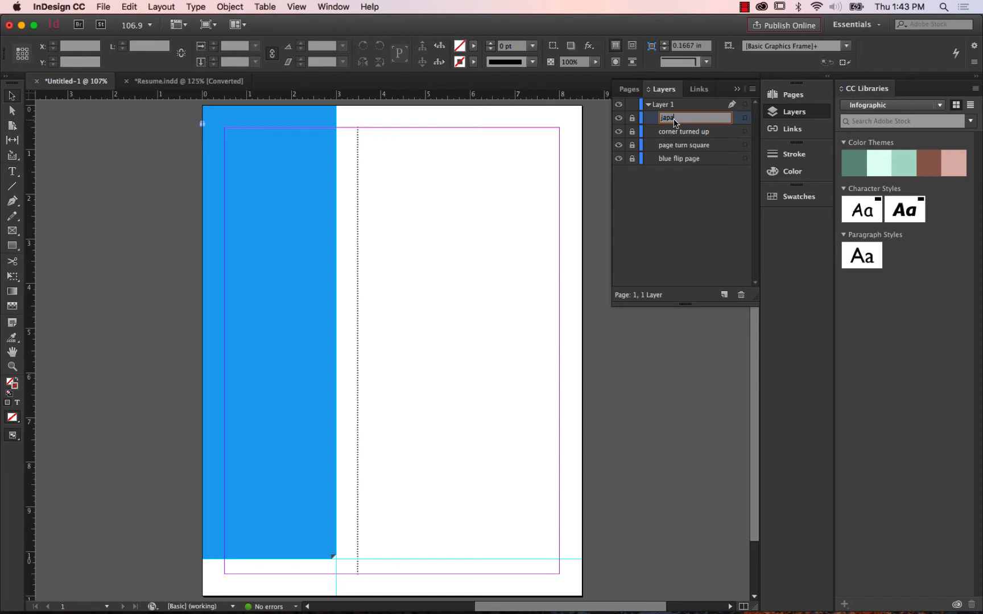
text(nese dots)
key(Return)
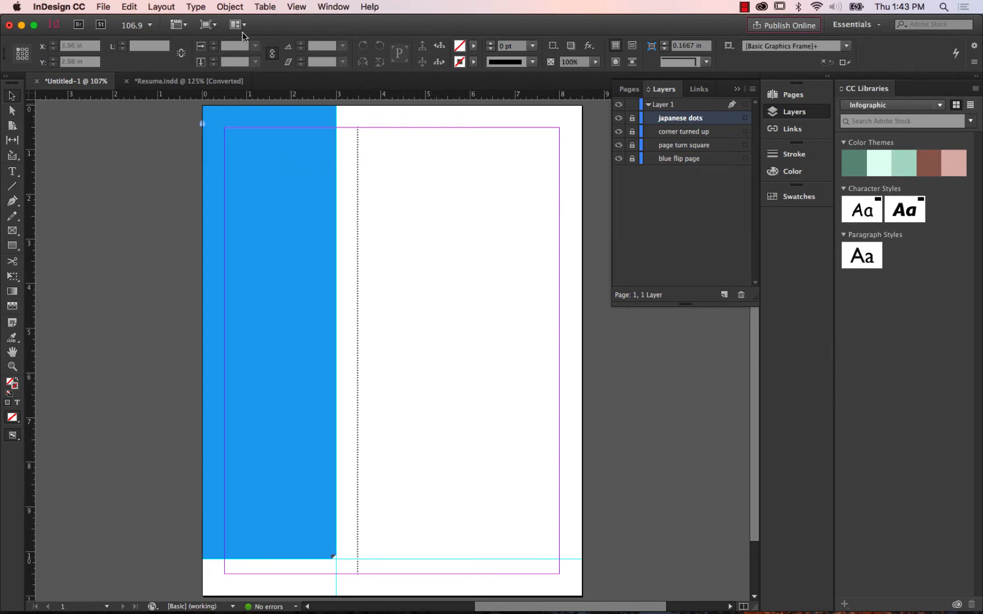
Examine the sidebar layout and grey picture placeholder in the sample resume, and return to the new document.
click(161, 85)
click(492, 267)
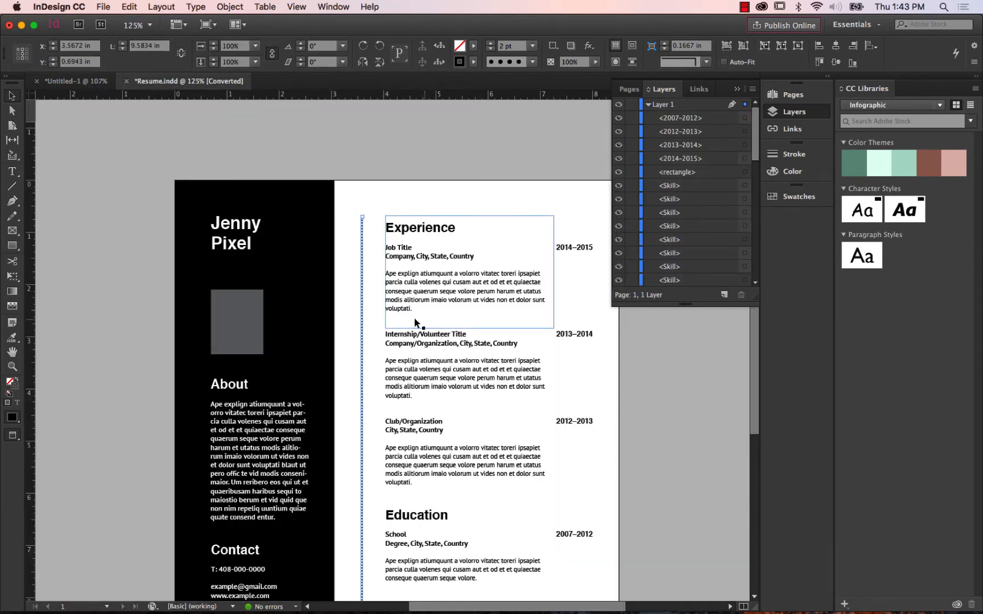
drag(388, 313, 365, 263)
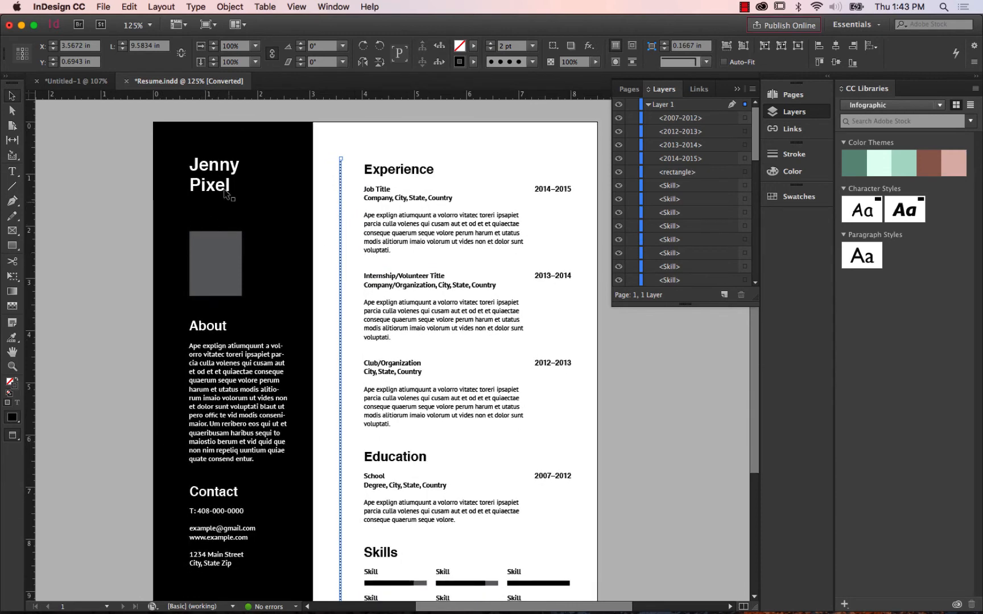
drag(324, 282, 324, 221)
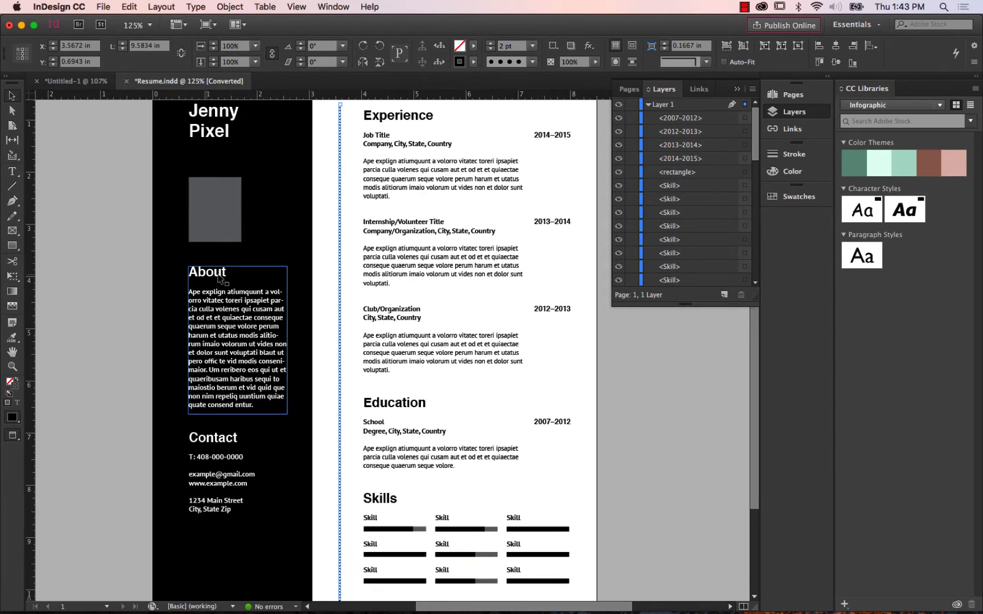
drag(293, 354, 288, 392)
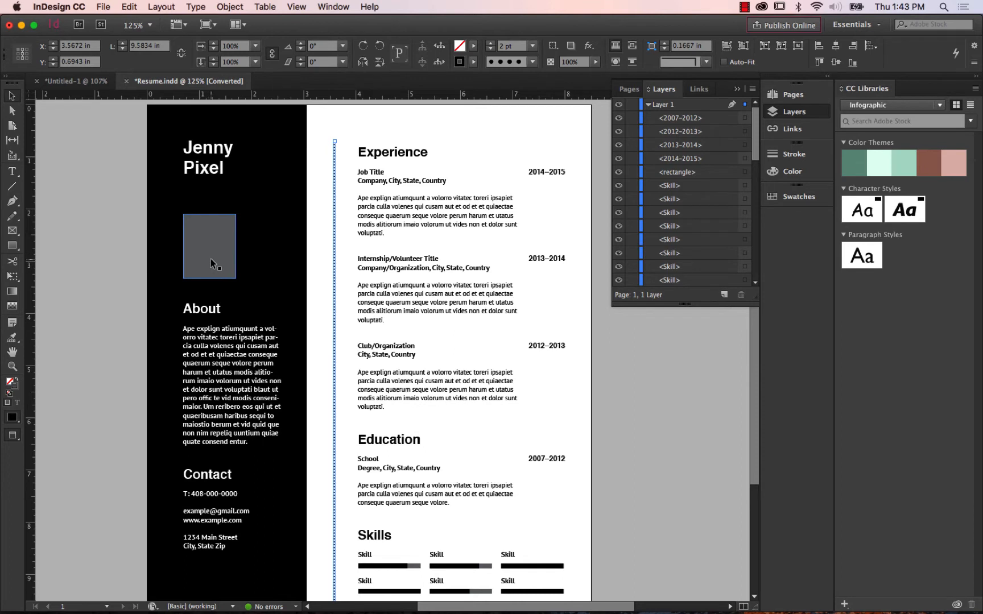
click(78, 80)
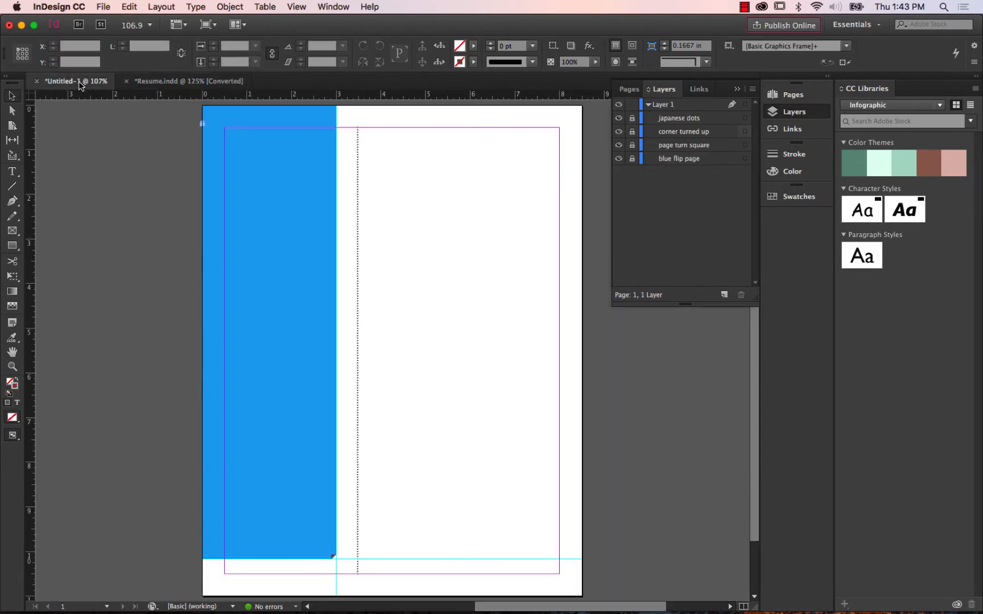
Draw a rectangle about 2.04 by 1.52 in on the upper part of the blue sidebar and fill it with a grey tint of [Black].
click(13, 247)
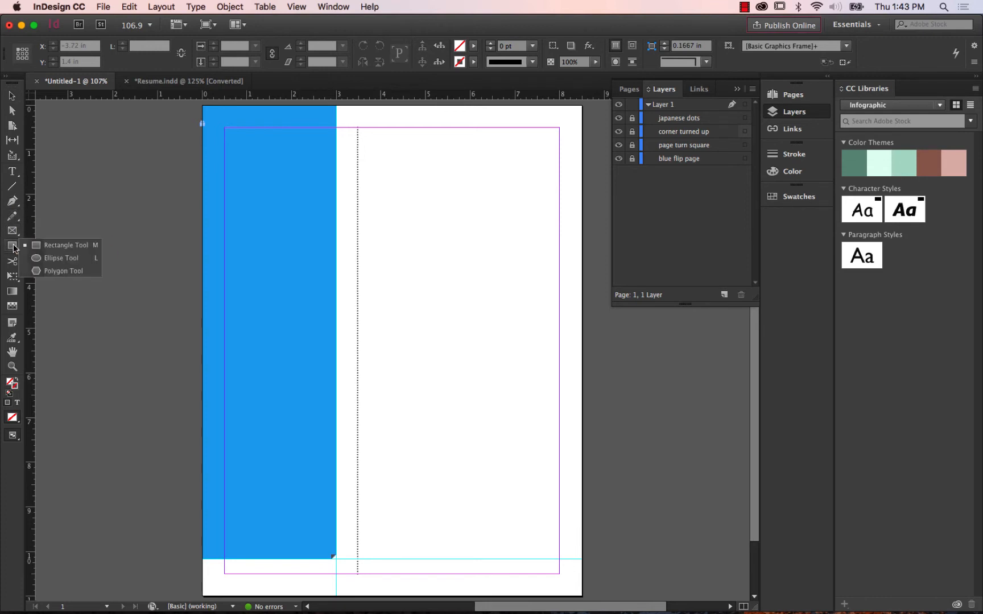
click(14, 232)
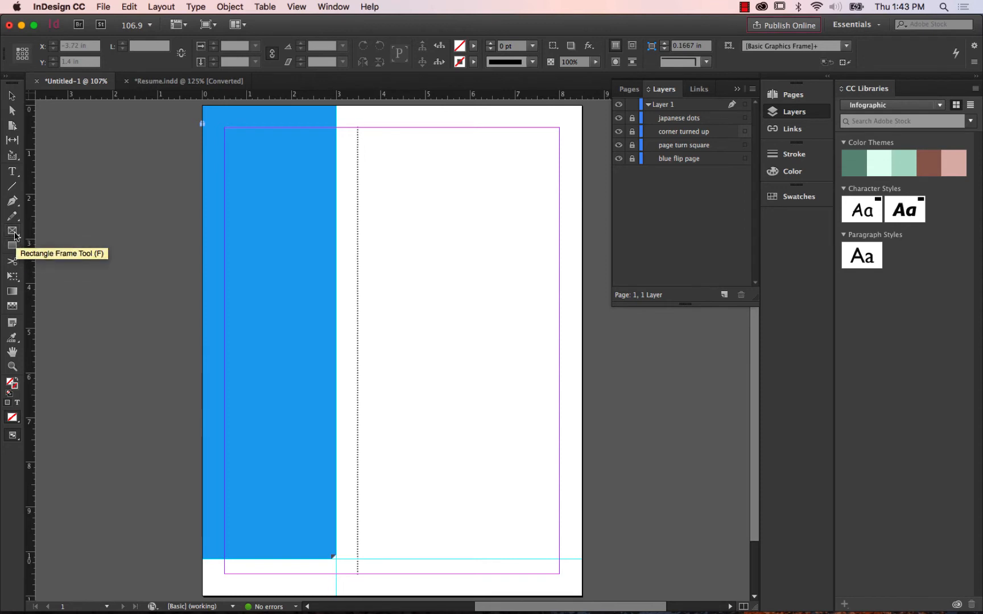
click(12, 245)
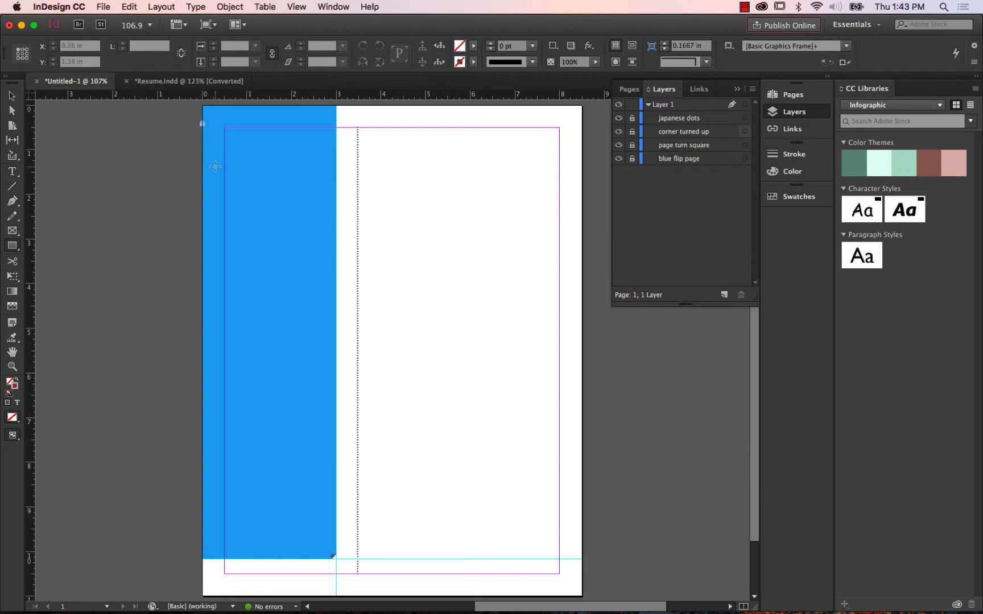
drag(214, 157, 306, 224)
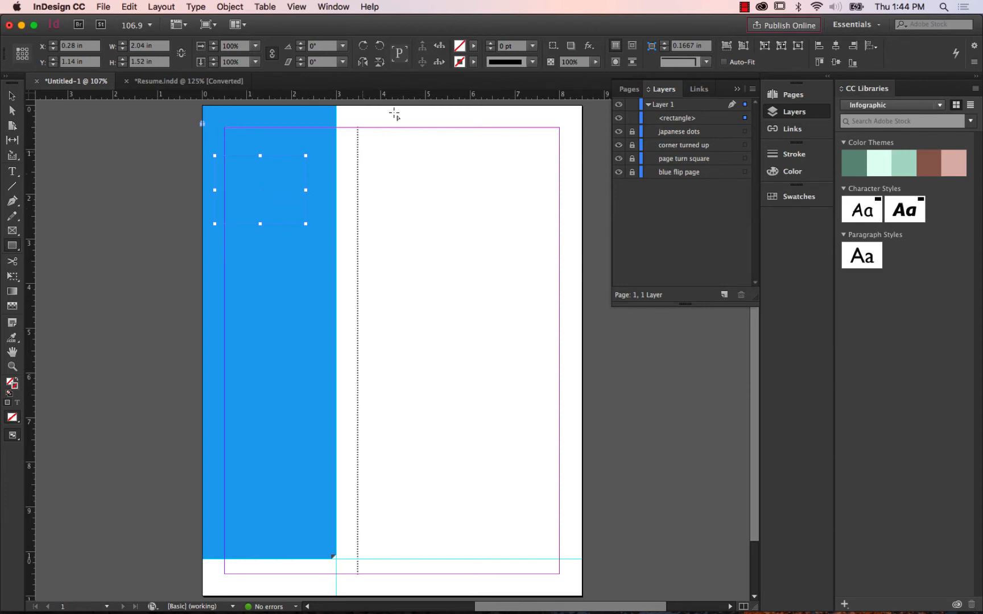
click(473, 47)
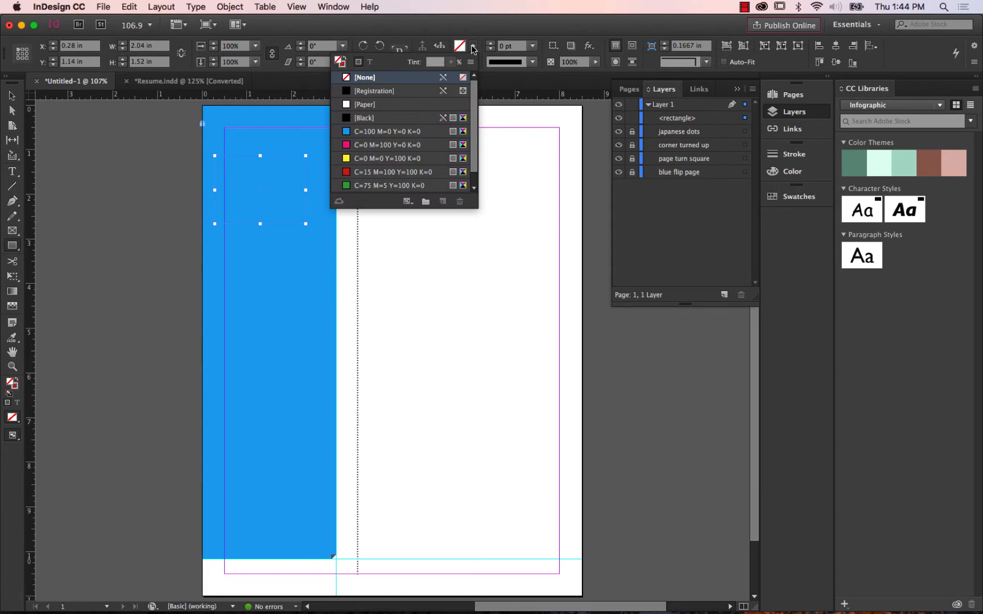
click(398, 118)
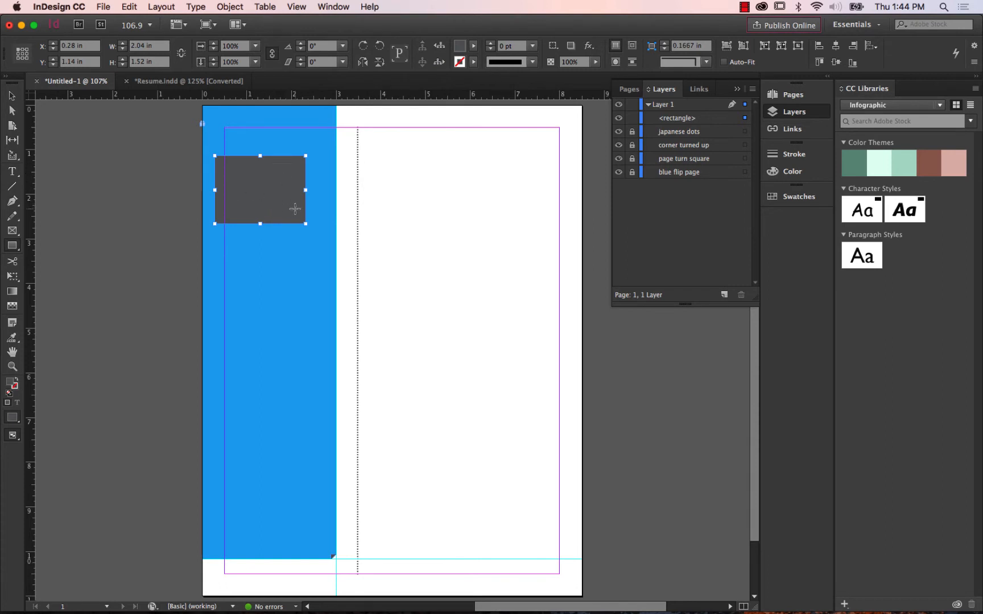
Try the grey rectangle at several positions on the blue sidebar and delete it.
click(14, 100)
drag(248, 180, 256, 188)
click(412, 179)
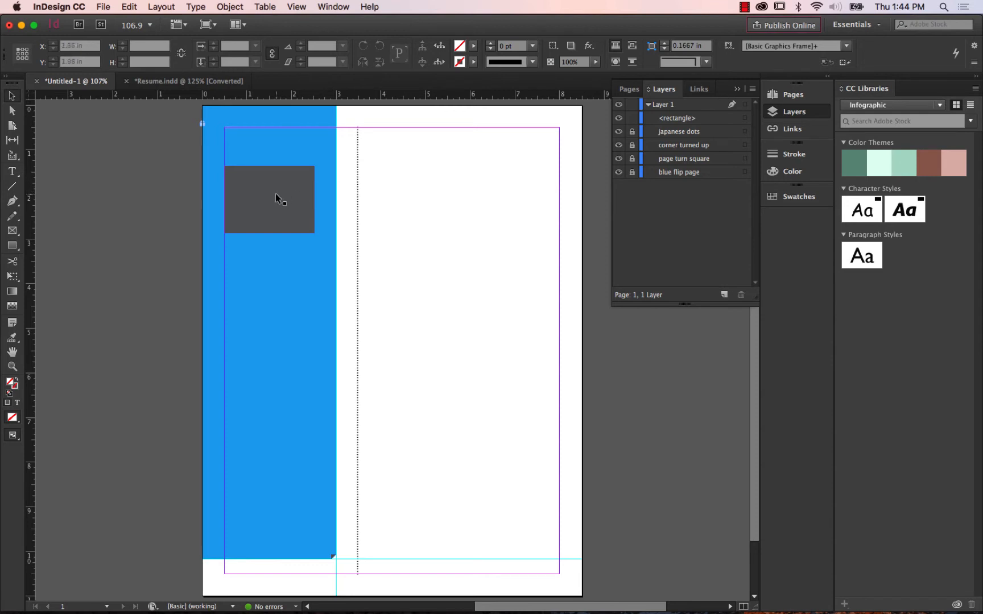
drag(276, 194, 297, 240)
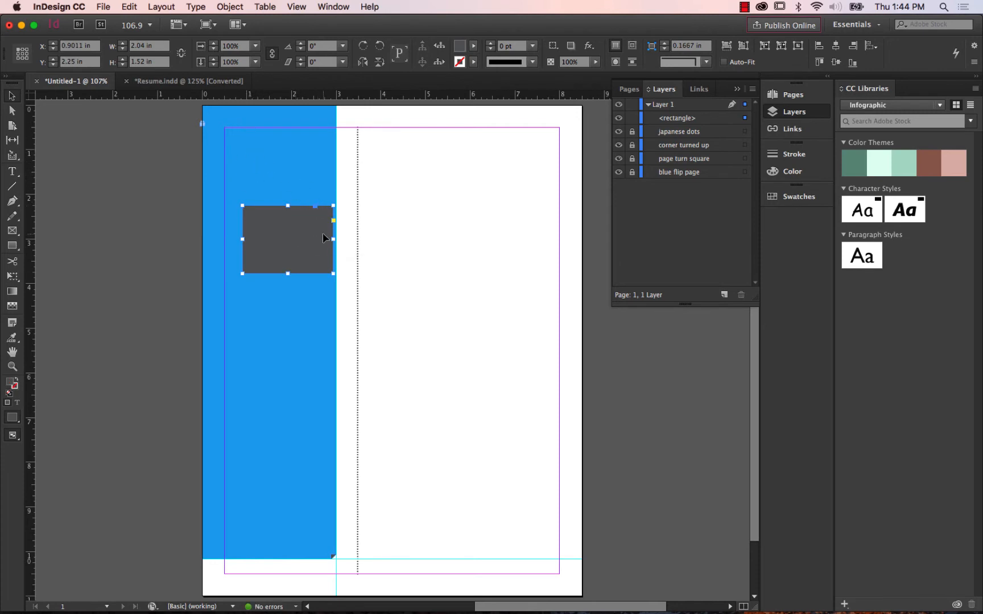
drag(303, 241, 283, 232)
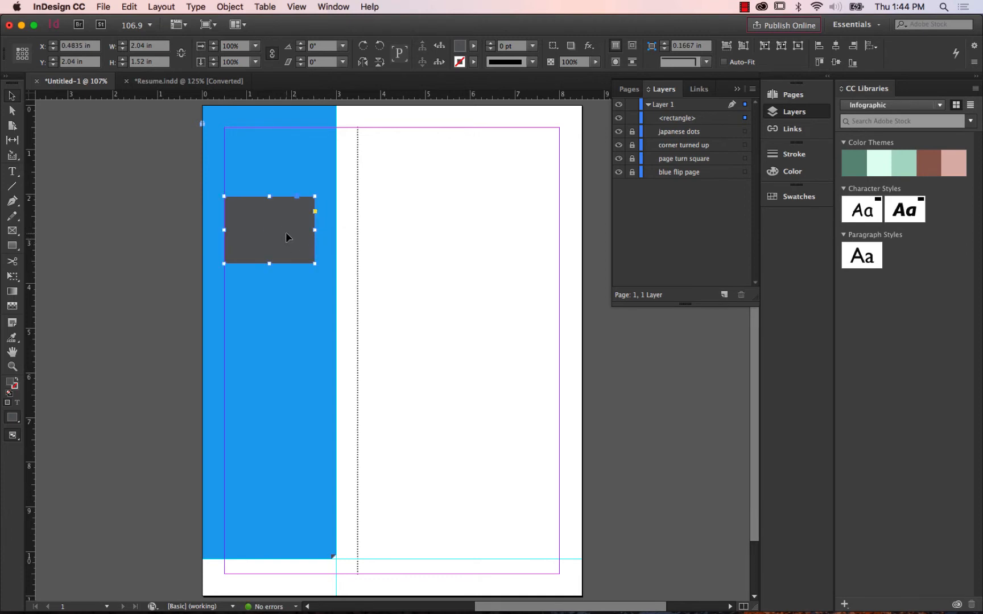
mouse_move(288, 237)
mouse_down()
mouse_move(406, 219)
mouse_move(348, 222)
mouse_move(425, 228)
mouse_move(281, 217)
mouse_up()
click(480, 207)
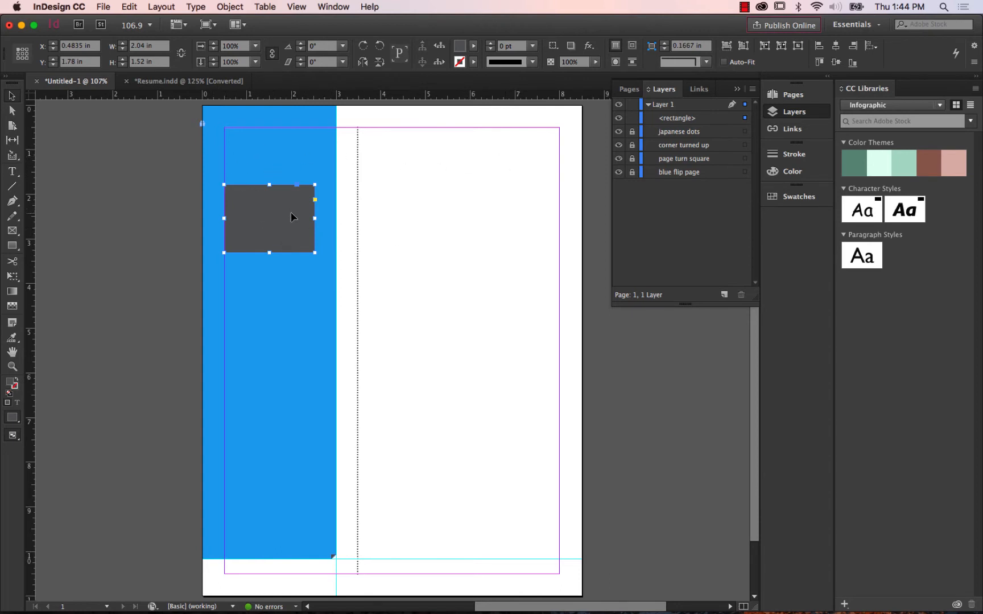
click(441, 220)
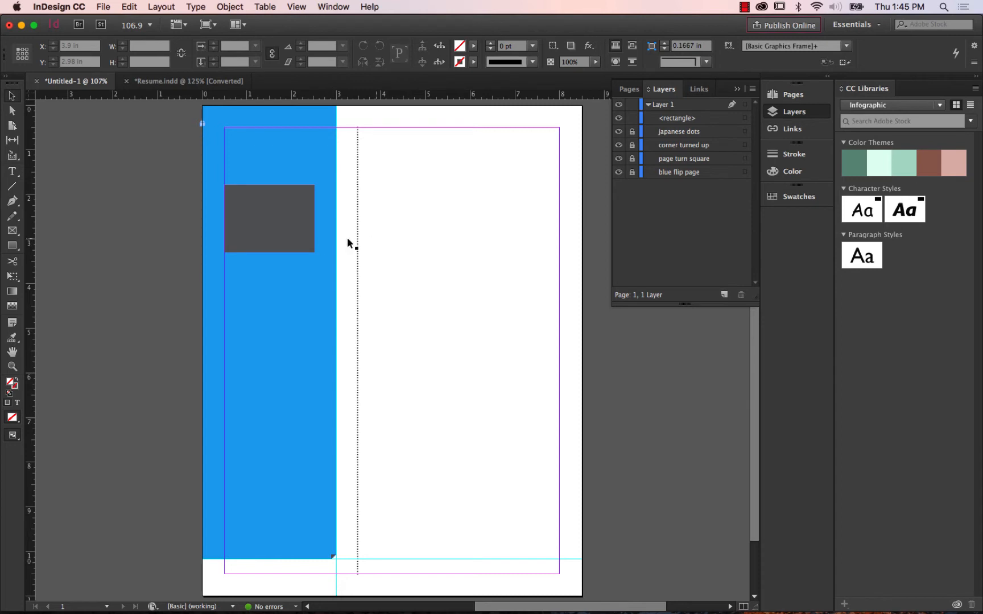
click(295, 219)
key(Delete)
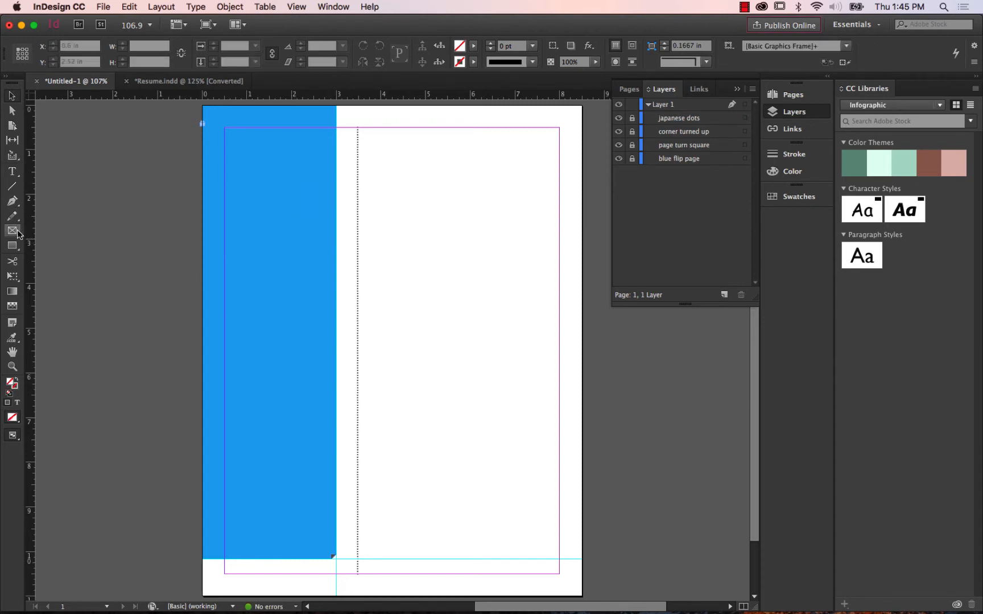
Draw a circle about 2.135 in across with the Ellipse tool on the upper blue sidebar, filled with [Black] at 76% tint.
click(14, 247)
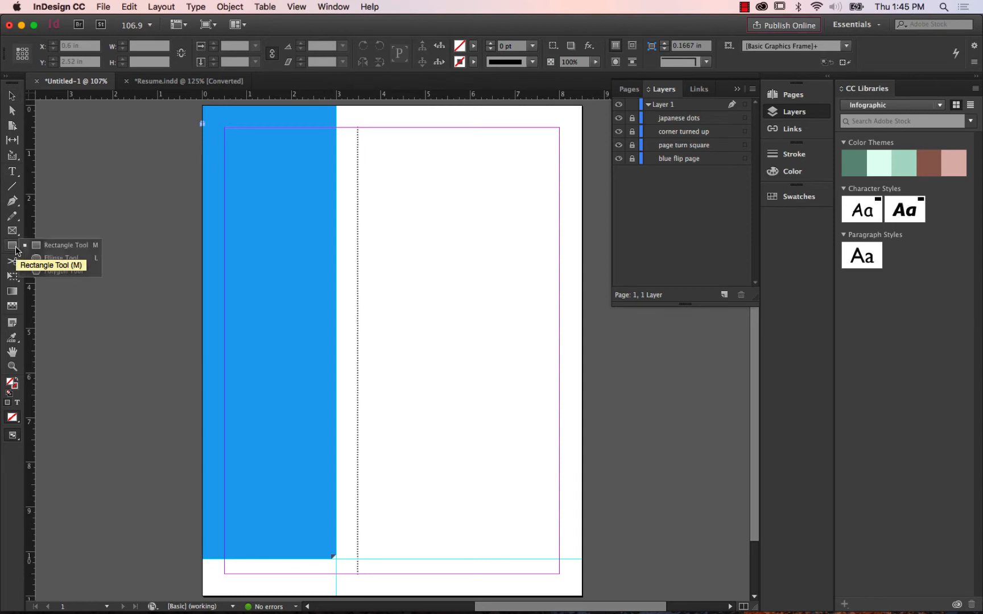
click(14, 249)
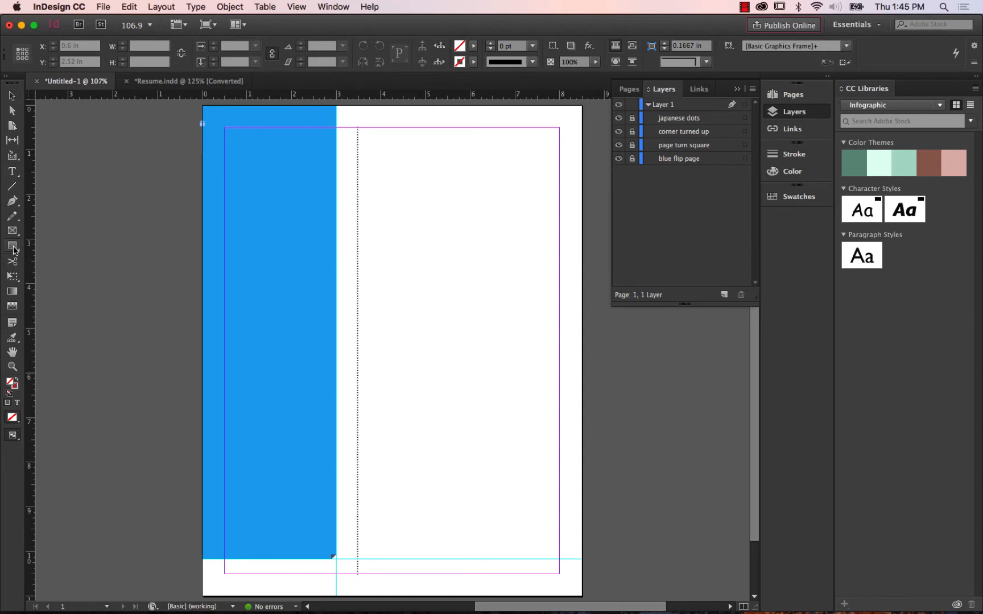
click(13, 250)
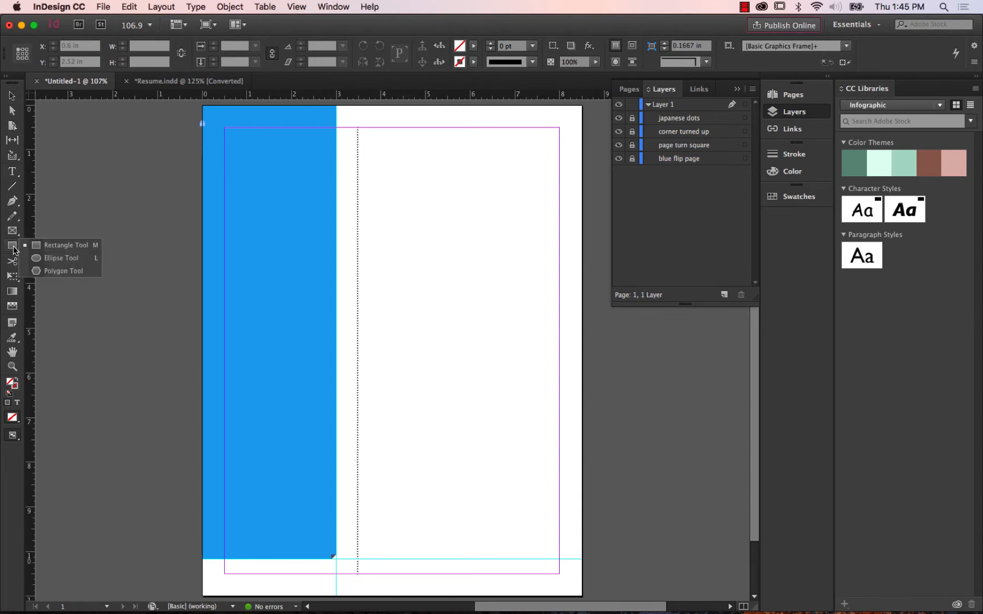
click(63, 261)
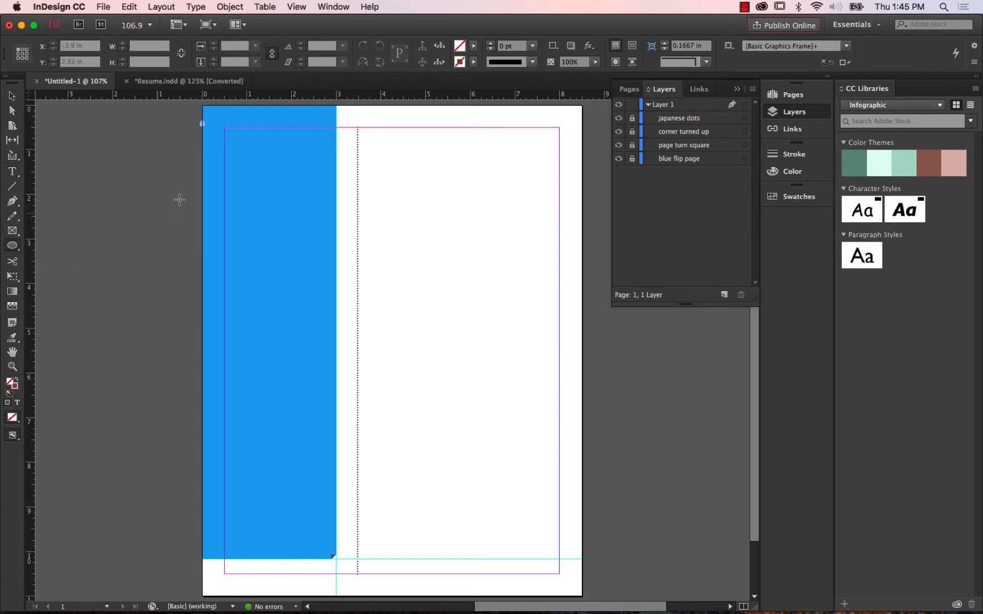
click(474, 47)
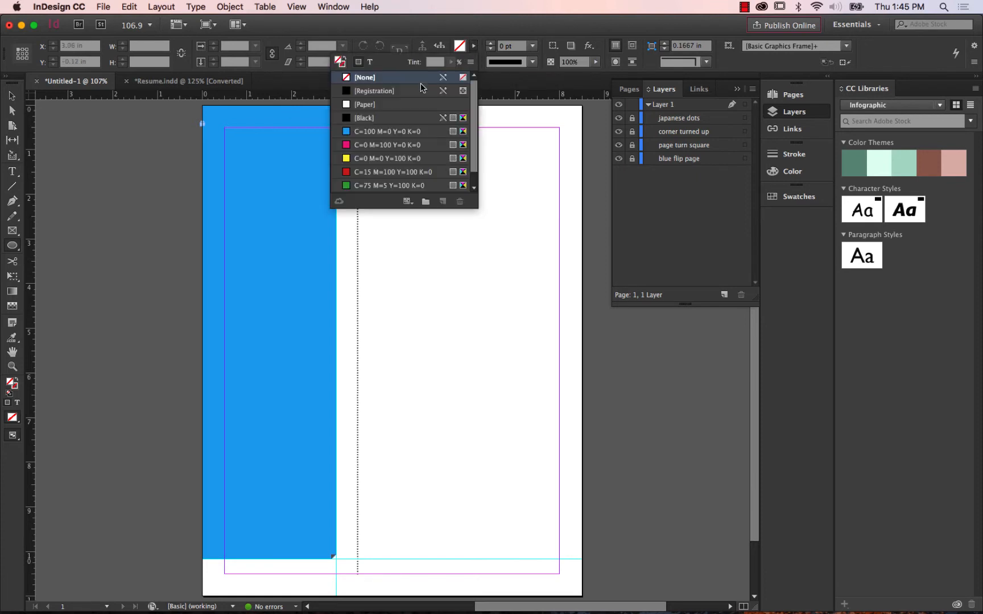
click(397, 121)
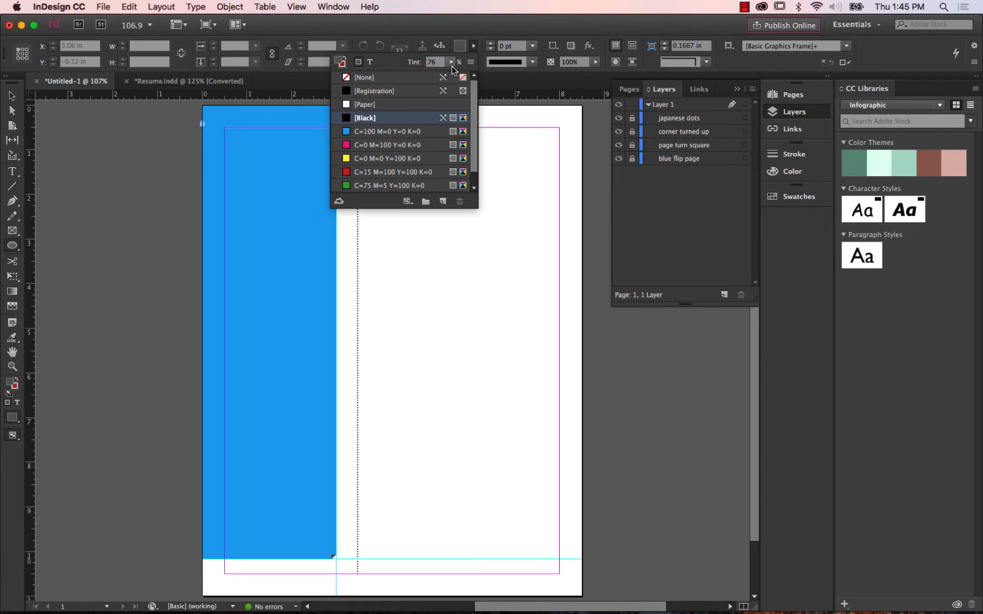
click(473, 47)
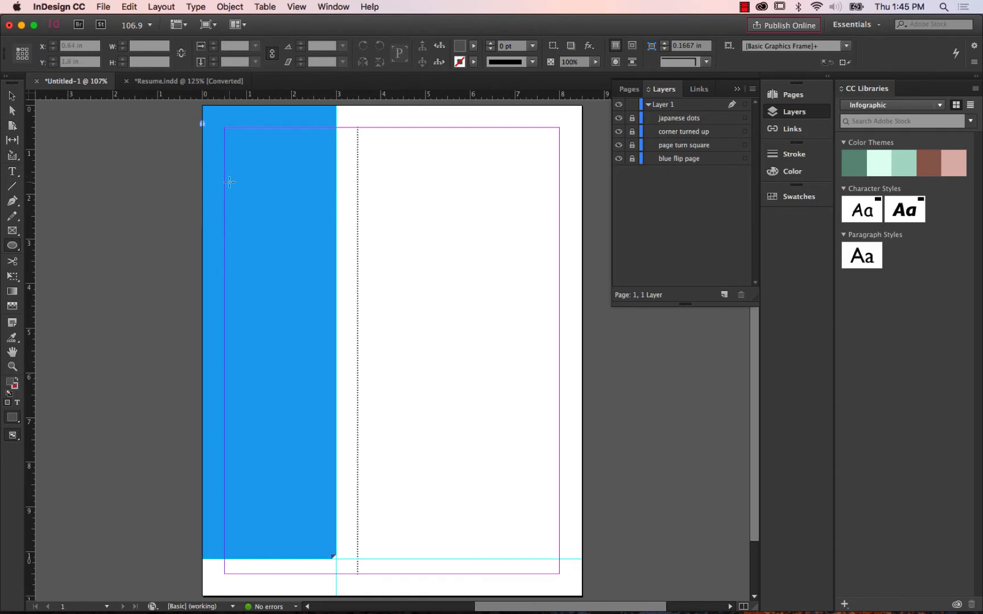
drag(225, 201, 322, 317)
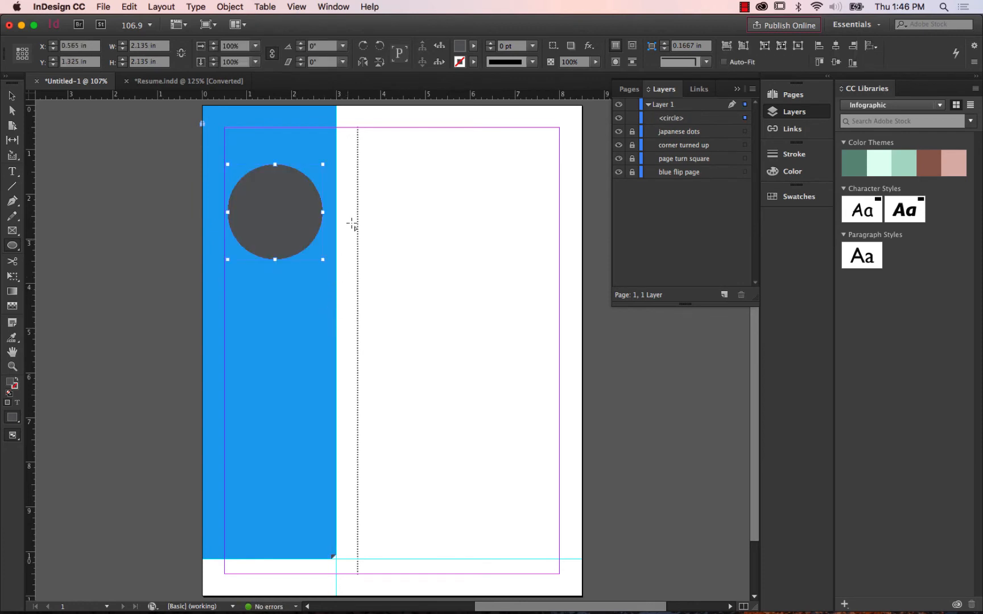
Move the grey circle against the page's left margin, at X 0.5 in and Y about 1.76 in.
click(14, 99)
drag(290, 200, 283, 224)
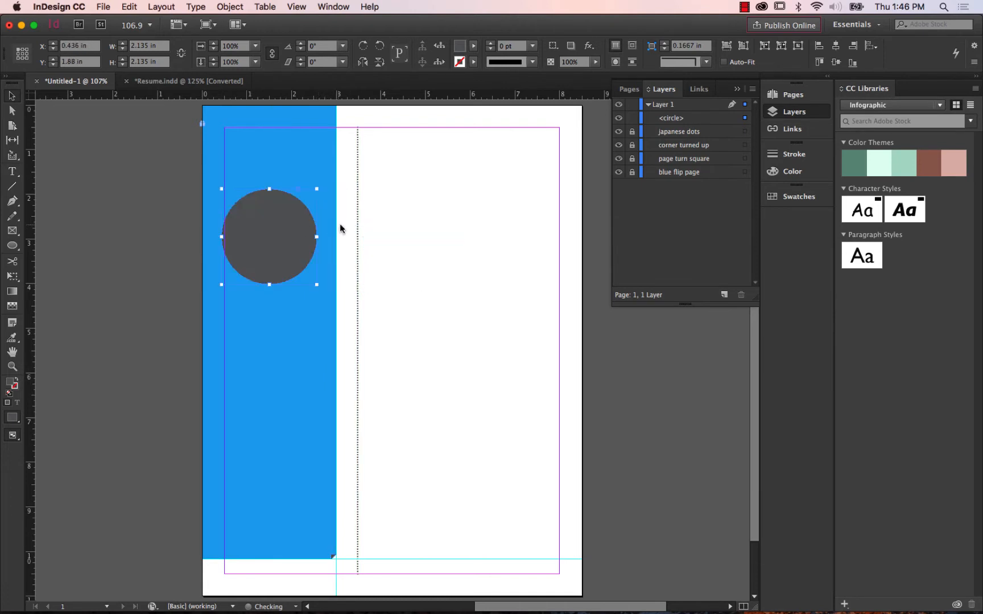
click(494, 213)
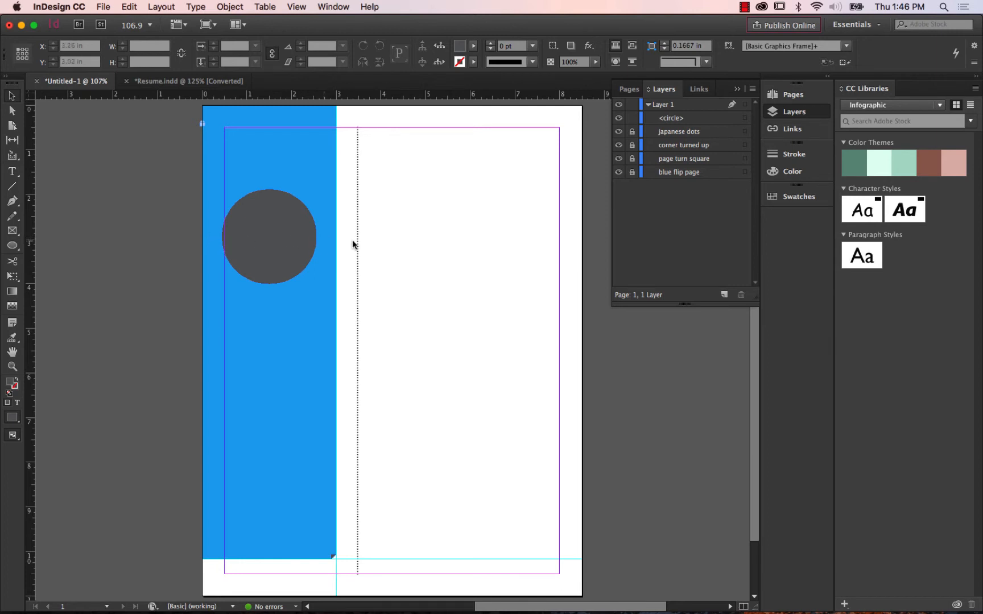
click(284, 225)
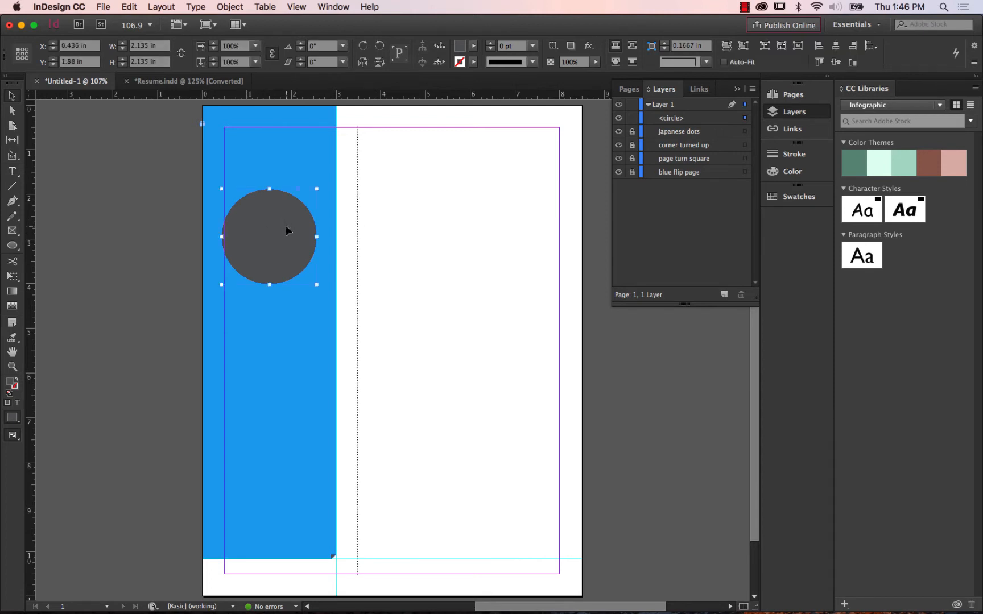
drag(277, 231, 283, 228)
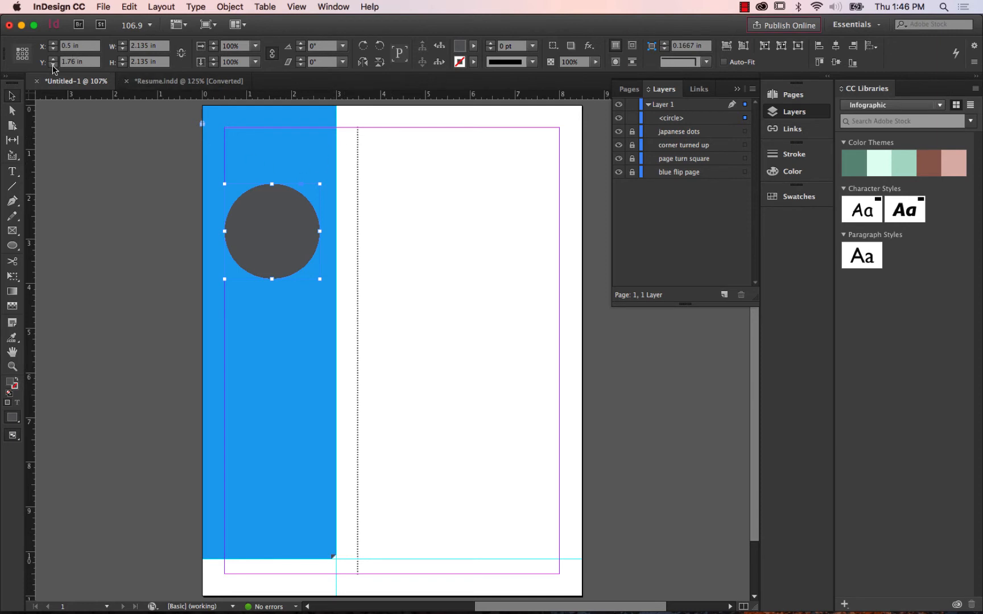
Shift the circle's X position to 1.25 in and bring it back to 0.5 in.
click(54, 43)
click(54, 43)
click(53, 43)
click(53, 44)
click(53, 43)
click(54, 43)
click(53, 43)
click(53, 43)
click(54, 43)
click(54, 44)
click(53, 44)
click(53, 44)
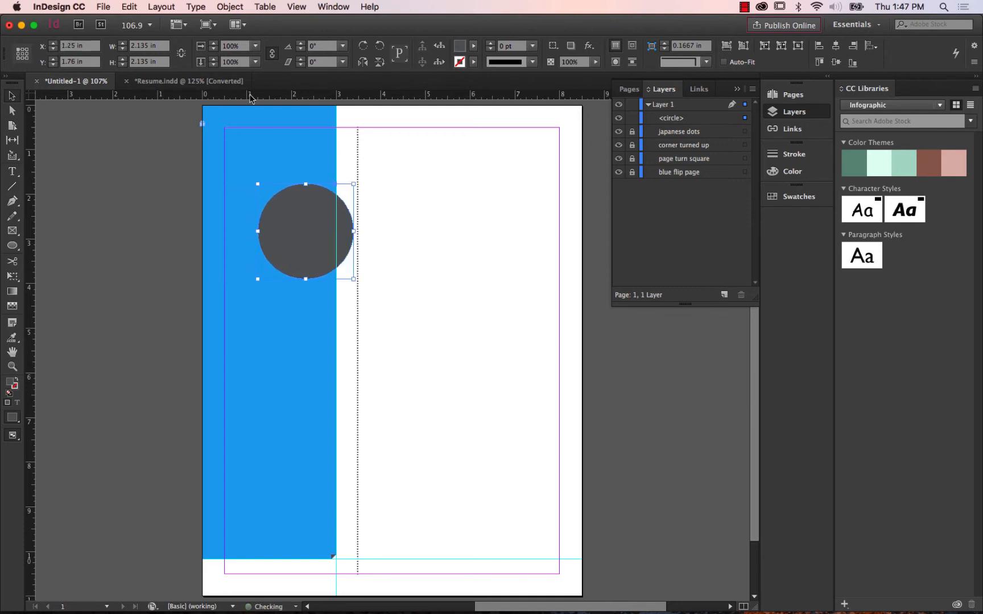
click(54, 48)
click(54, 49)
click(54, 49)
click(54, 49)
click(54, 49)
click(53, 49)
click(53, 49)
click(52, 50)
click(53, 49)
click(53, 49)
click(53, 50)
click(53, 50)
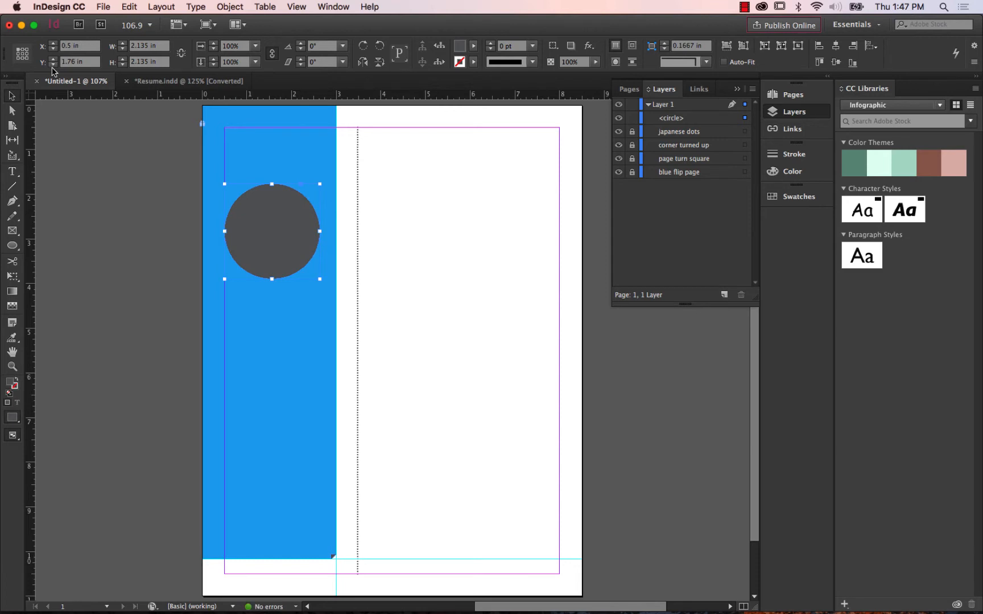
Set the circle's Y position to 1 in.
click(53, 65)
click(53, 65)
click(53, 65)
click(53, 65)
click(53, 65)
click(53, 66)
click(53, 65)
click(53, 65)
click(52, 66)
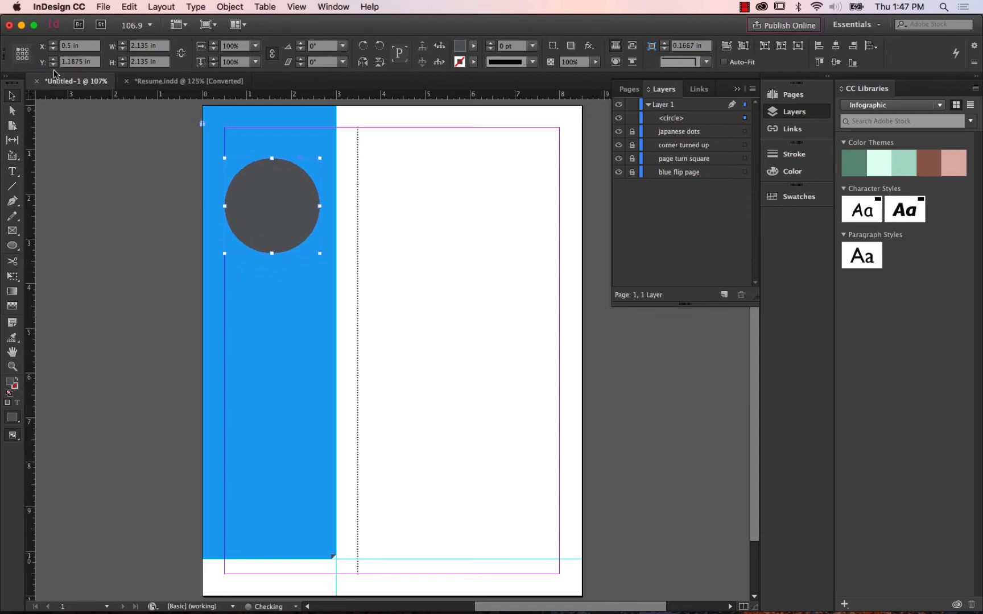
click(53, 65)
Move the grey circle down the blue sidebar to a Y position of 2.78 in.
click(53, 66)
click(52, 65)
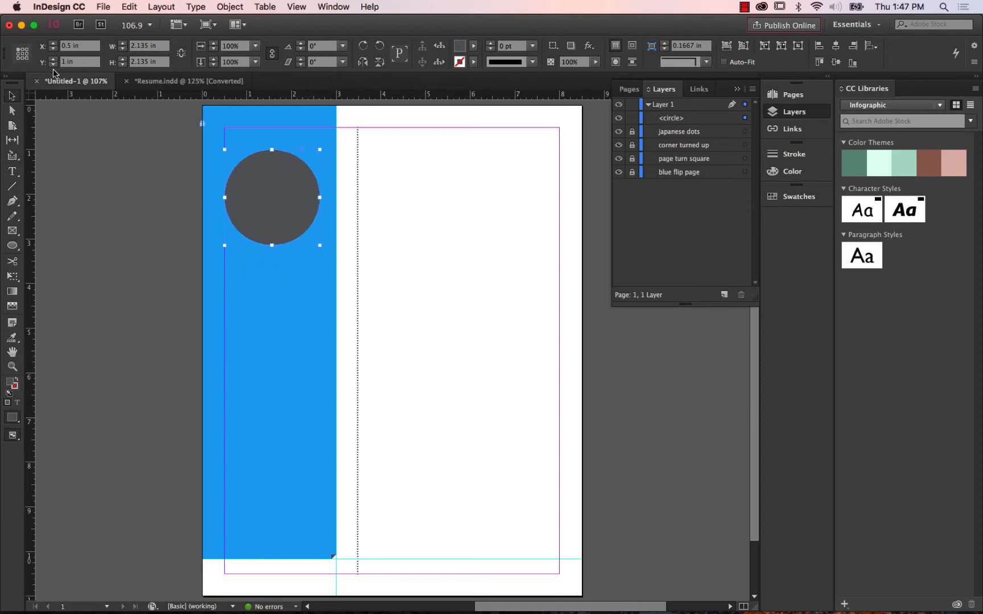
click(53, 65)
click(53, 66)
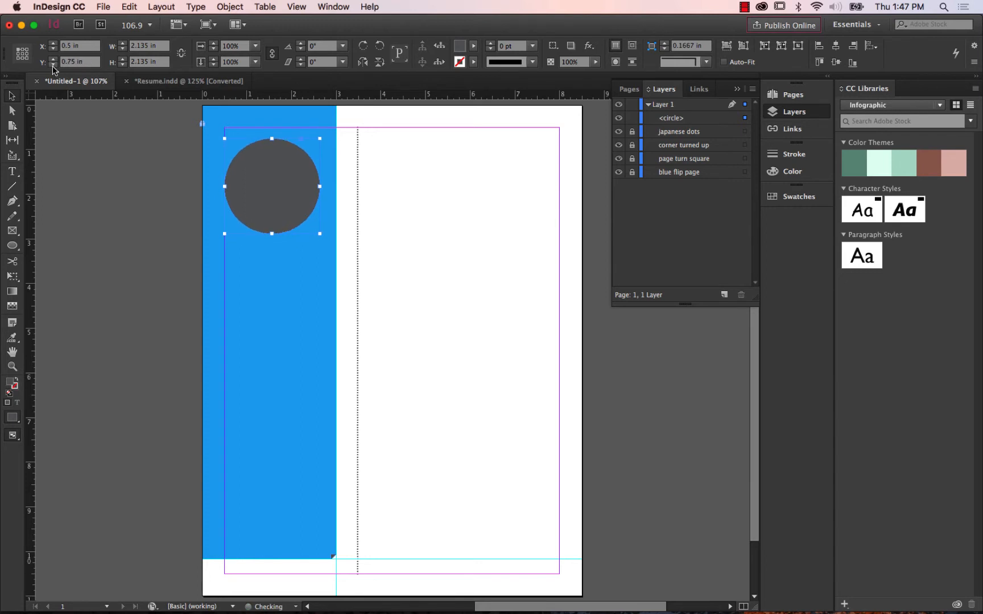
click(53, 60)
click(53, 60)
click(53, 59)
click(53, 59)
click(53, 59)
click(53, 59)
click(53, 59)
click(53, 59)
click(53, 59)
click(53, 59)
click(53, 59)
click(53, 59)
click(53, 59)
click(53, 59)
click(53, 60)
click(53, 59)
click(53, 60)
click(53, 59)
click(53, 59)
click(53, 59)
click(53, 59)
click(120, 165)
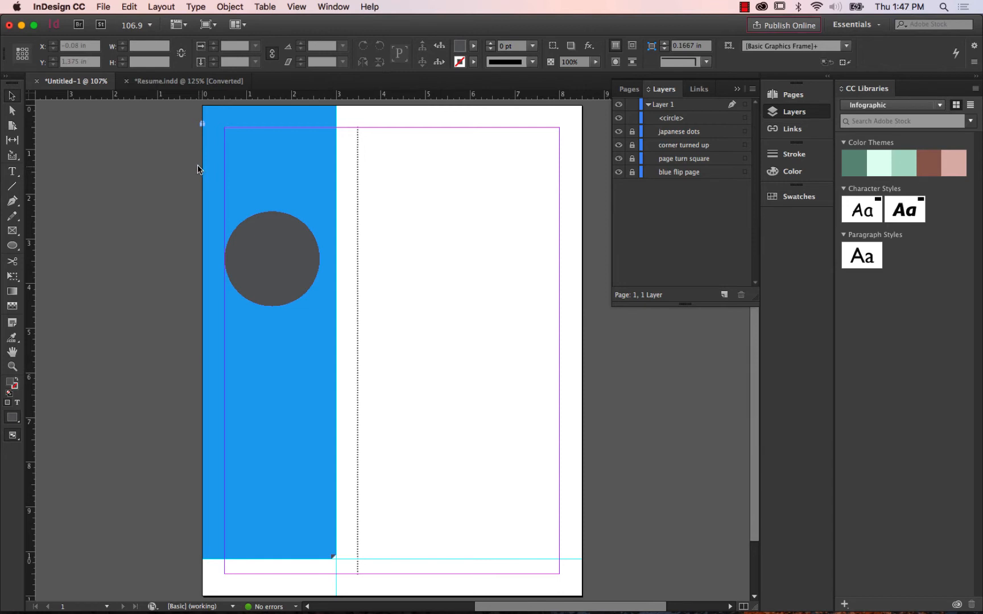
click(11, 100)
click(263, 244)
mouse_move(272, 250)
mouse_down()
mouse_move(272, 187)
mouse_move(272, 267)
mouse_up()
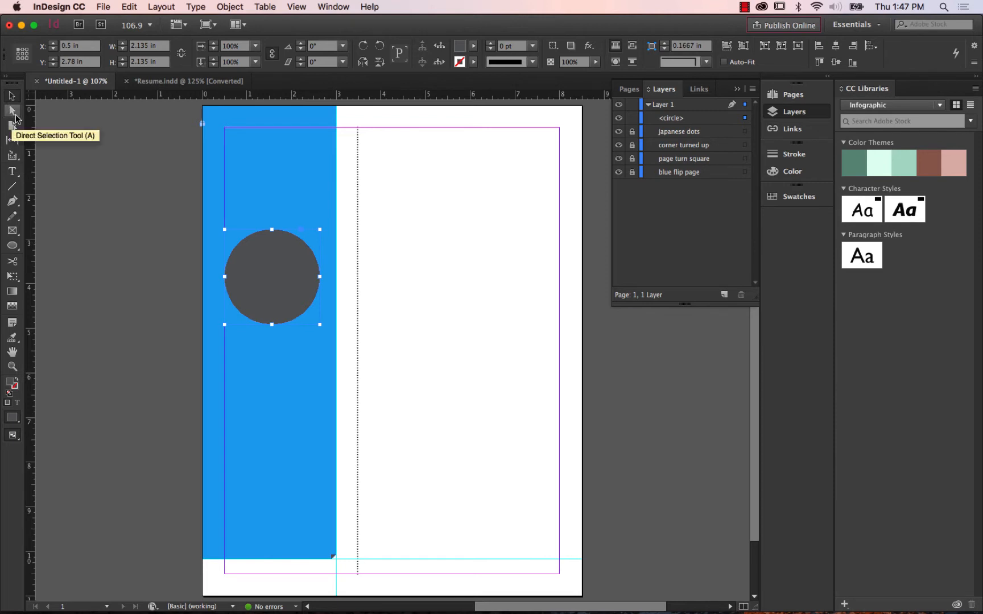
click(15, 113)
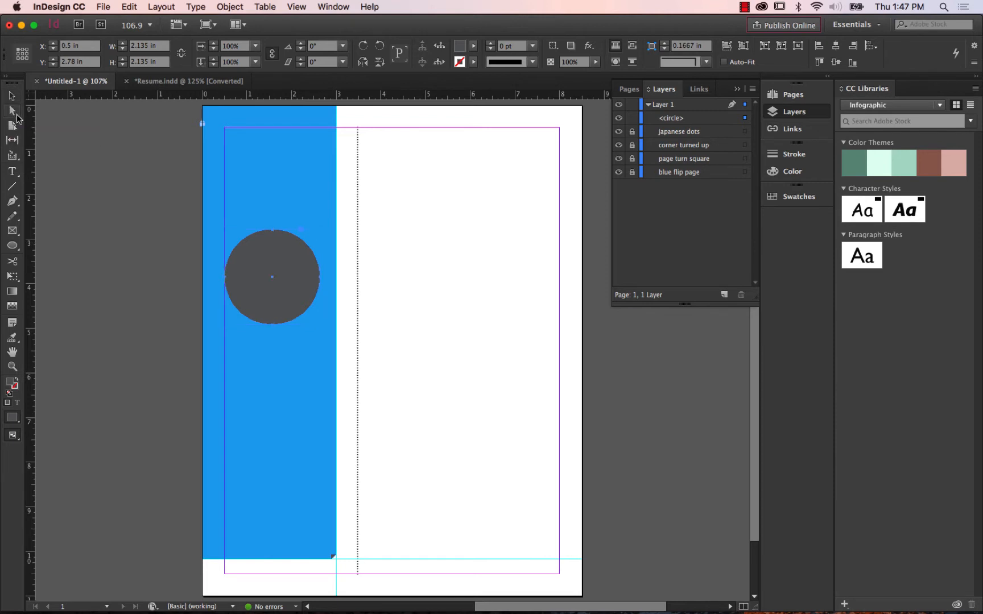
click(15, 98)
click(11, 95)
click(16, 114)
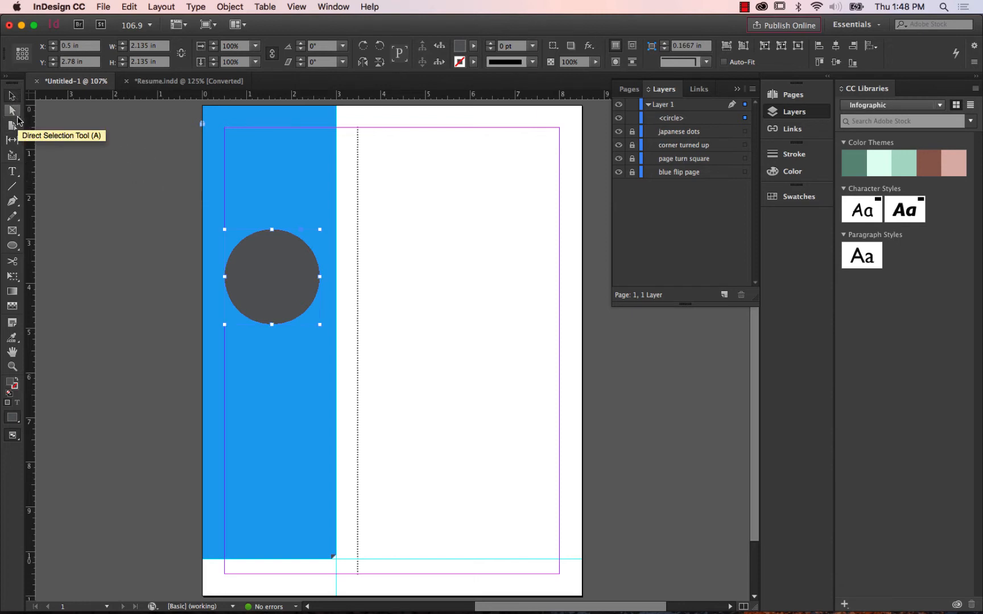
Move the grey circle back up the blue sidebar, leaving heading space above it, with its top about 1.6 in down the page.
key(v)
drag(274, 259, 269, 170)
click(502, 234)
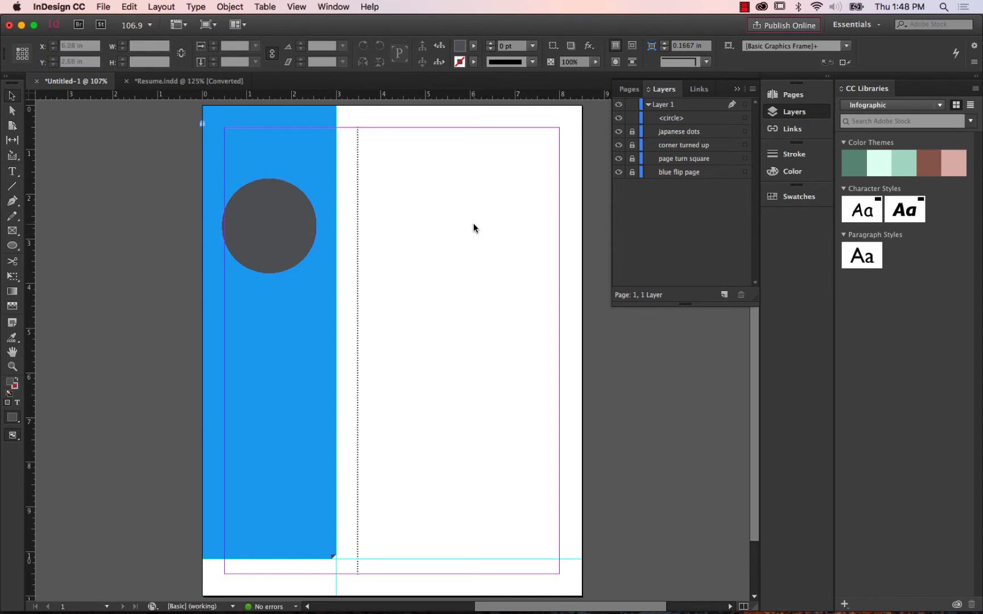
Save the document as testResume in the adobeProject folder, in InDesign CC 2017 document format.
click(102, 7)
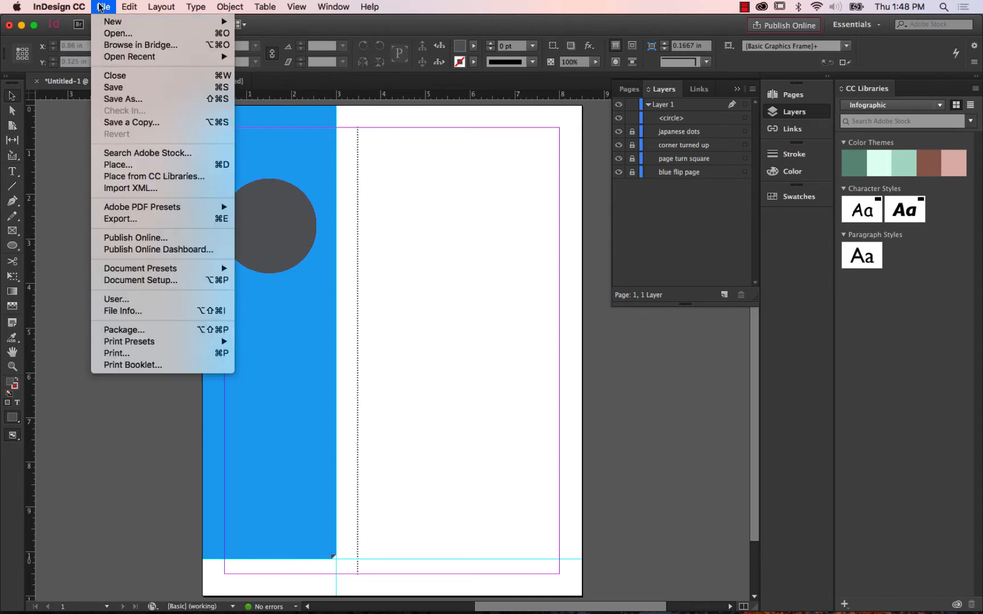
click(122, 100)
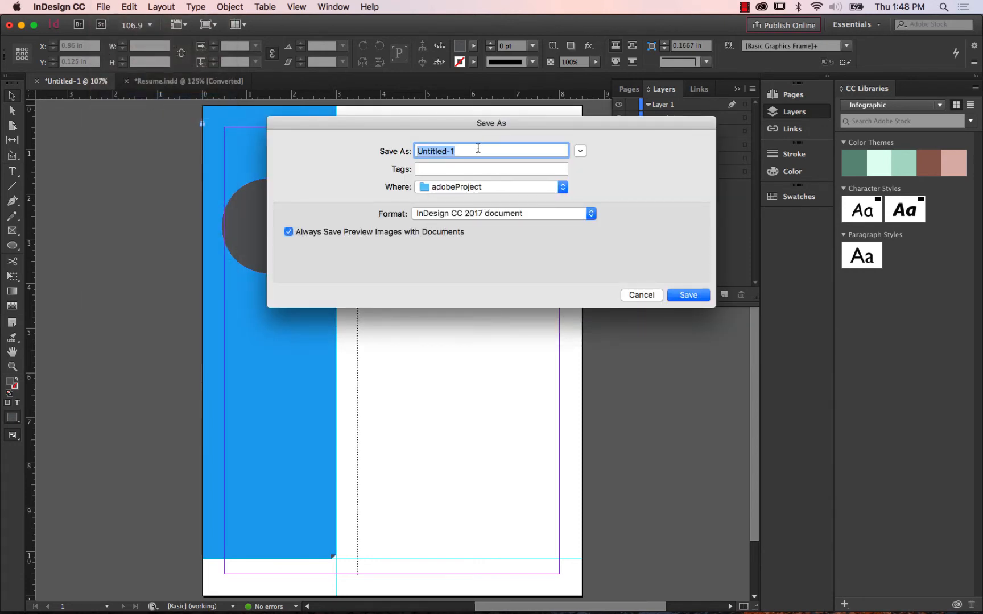
text(testResume)
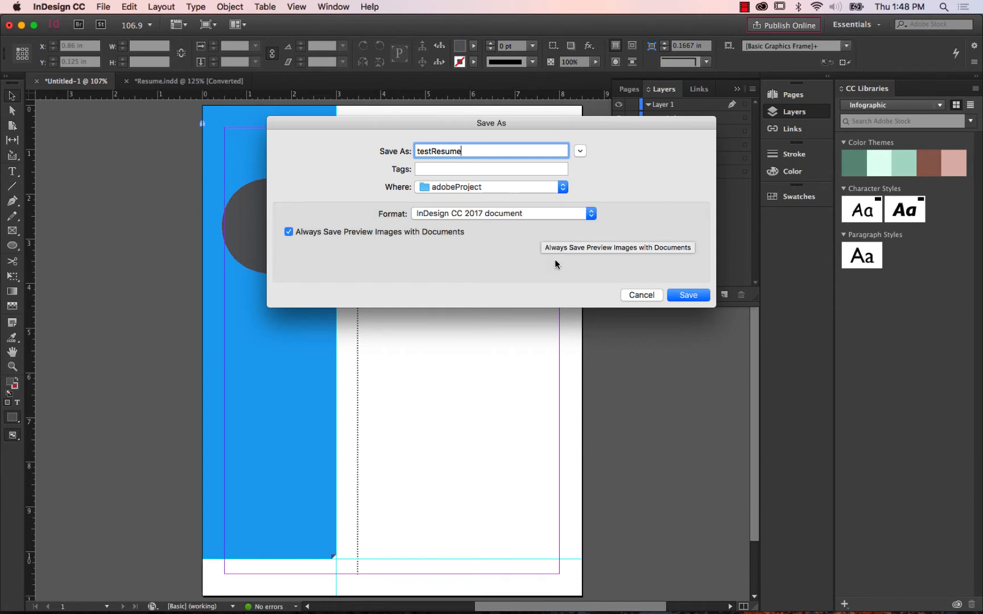
click(687, 297)
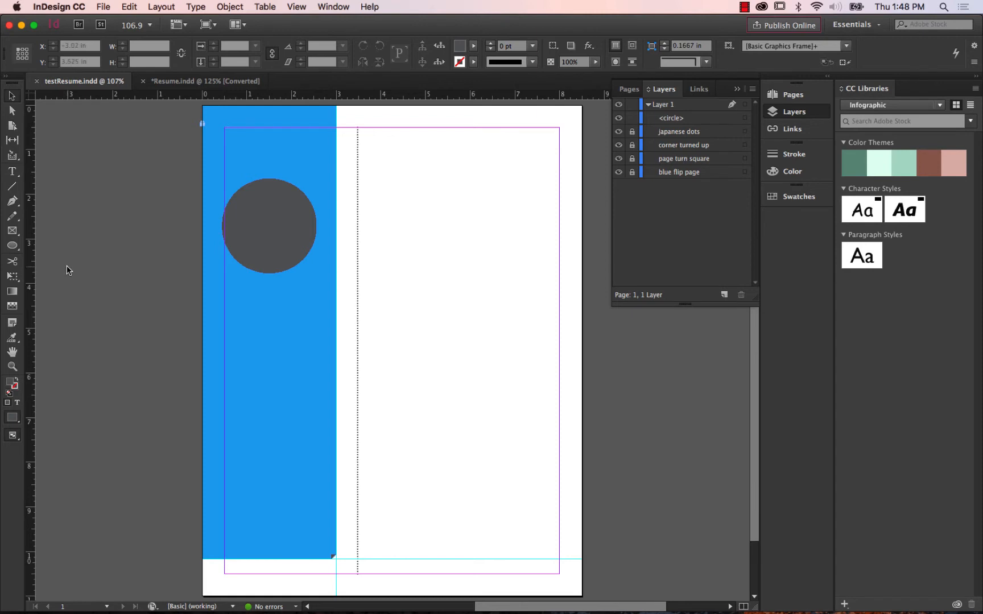
Check the name heading in the sample resume and draw a text frame about 2.43 by 1.59 in beside the dotted divider in testResume.
click(10, 173)
click(9, 173)
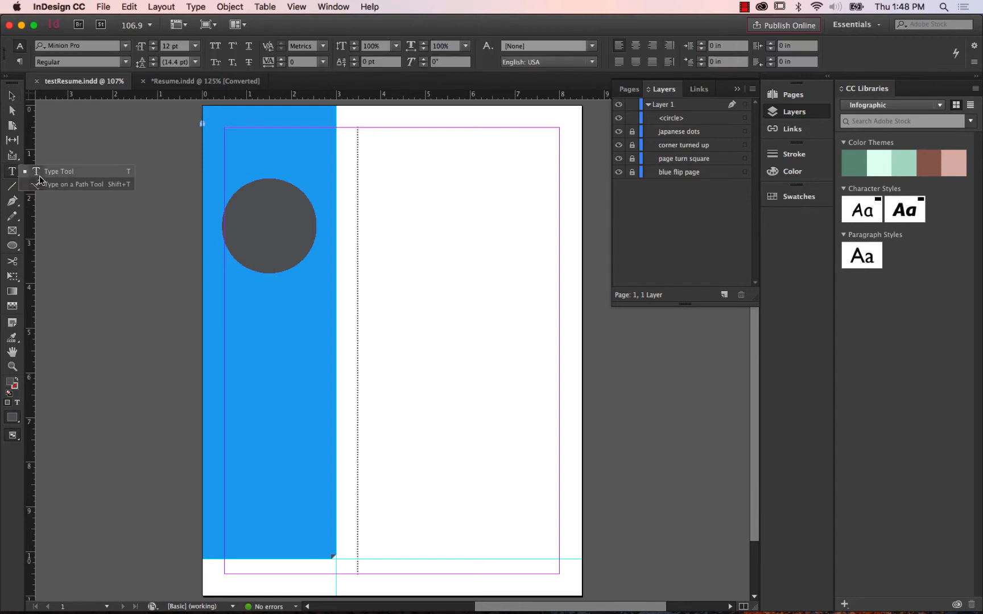
click(40, 173)
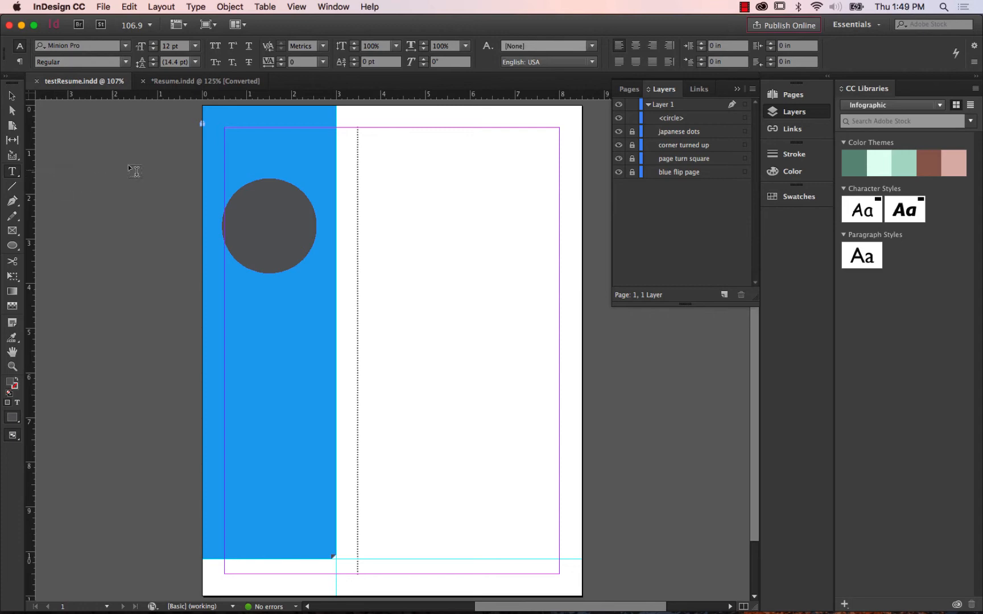
click(200, 82)
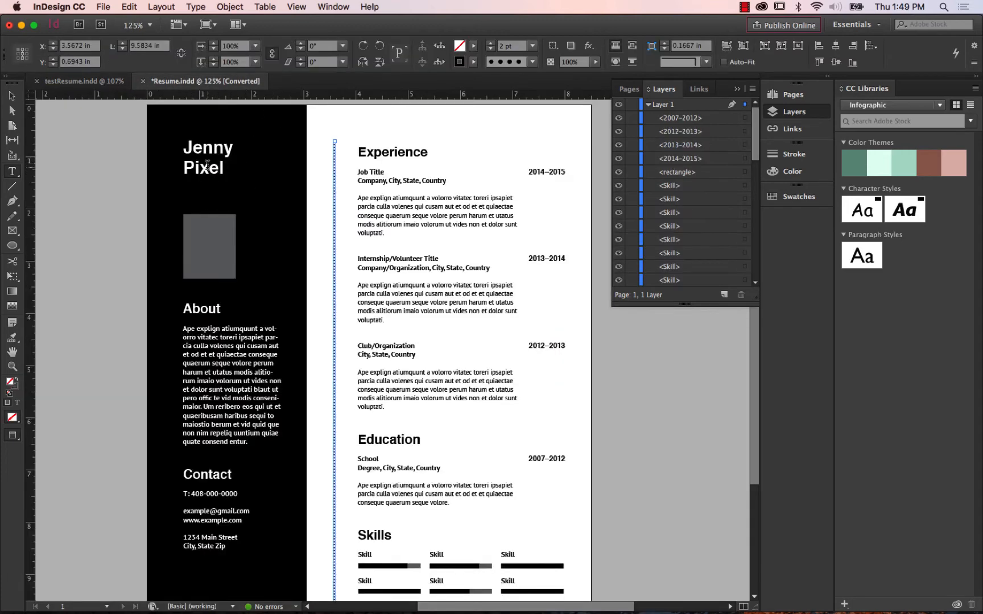
click(82, 80)
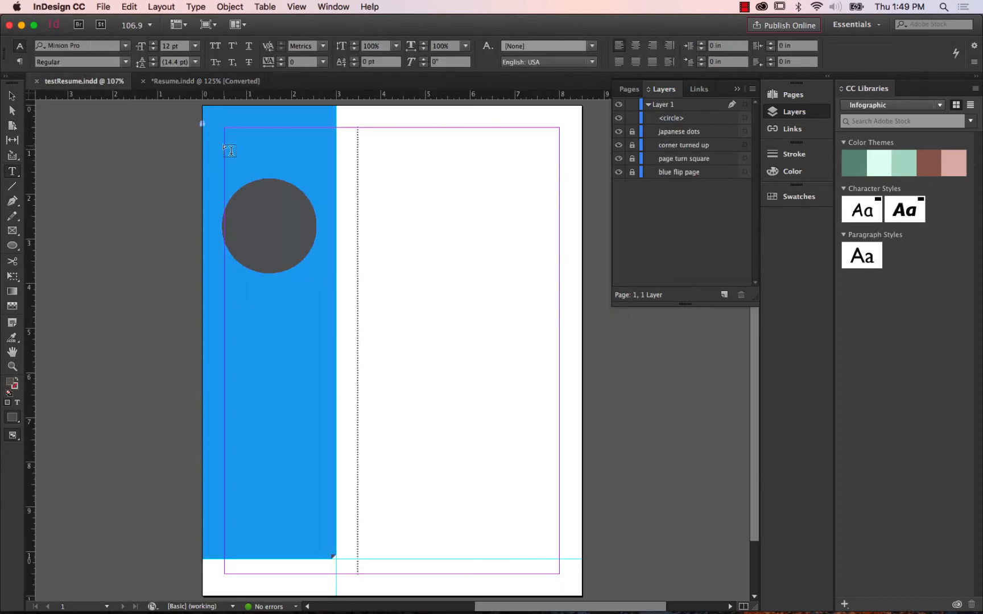
mouse_move(225, 134)
mouse_down()
mouse_move(261, 172)
mouse_move(318, 197)
mouse_move(483, 215)
mouse_move(459, 202)
mouse_move(502, 253)
mouse_move(445, 276)
mouse_move(438, 200)
mouse_move(480, 217)
mouse_up()
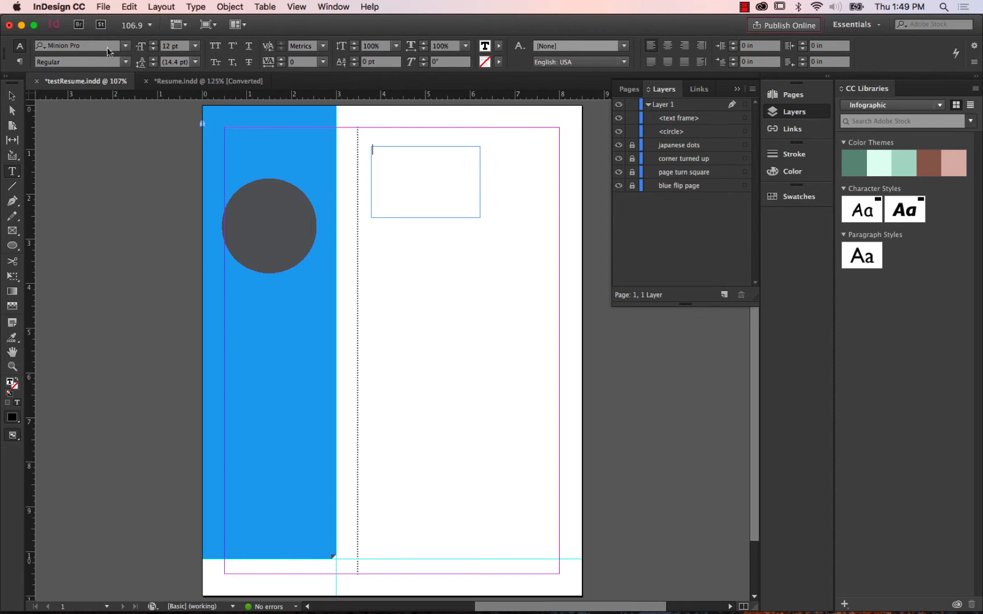
Set the empty text frame's font to Helvetica at 24 pt.
click(125, 47)
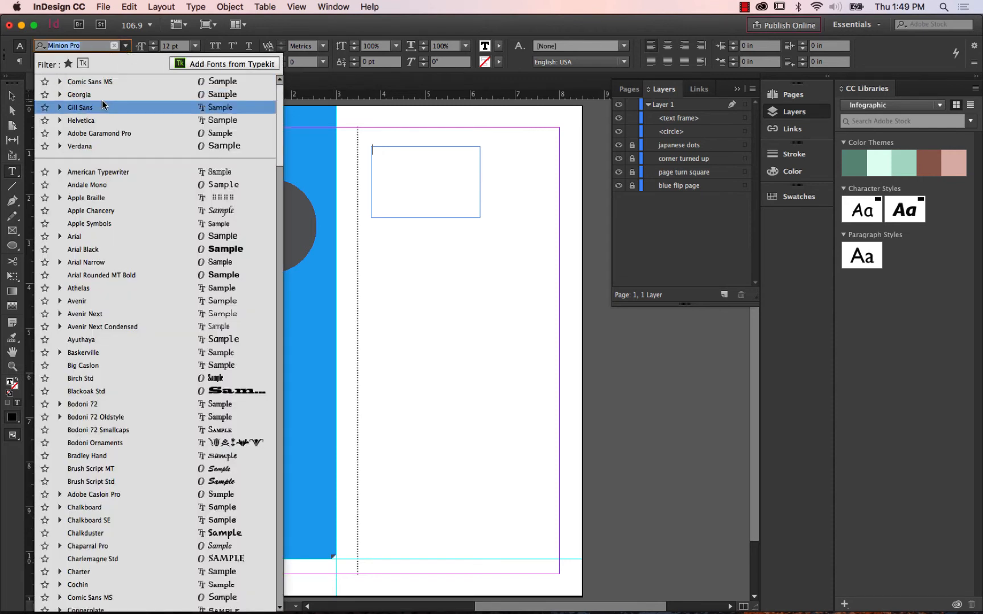
click(106, 120)
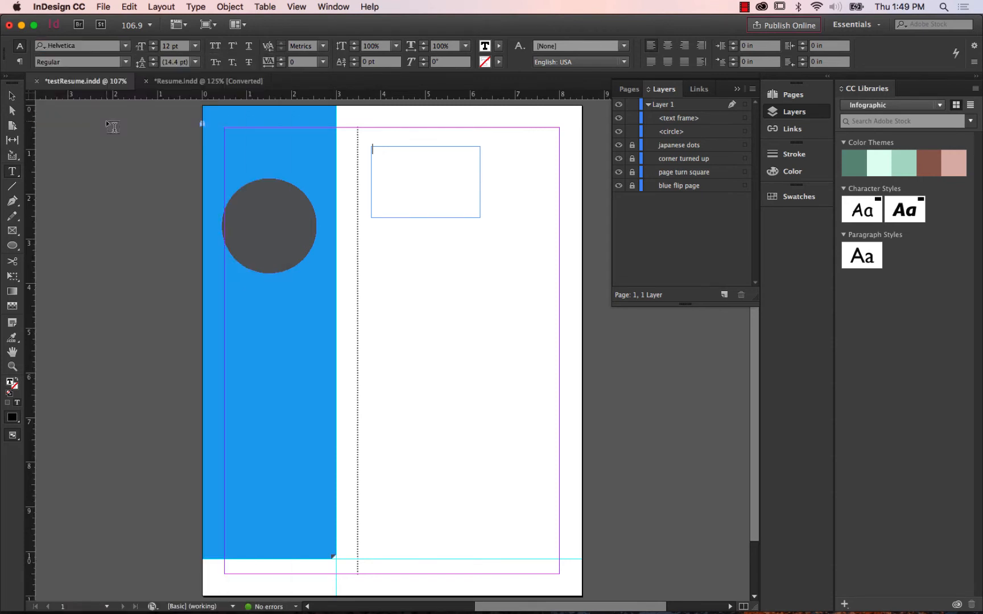
click(125, 47)
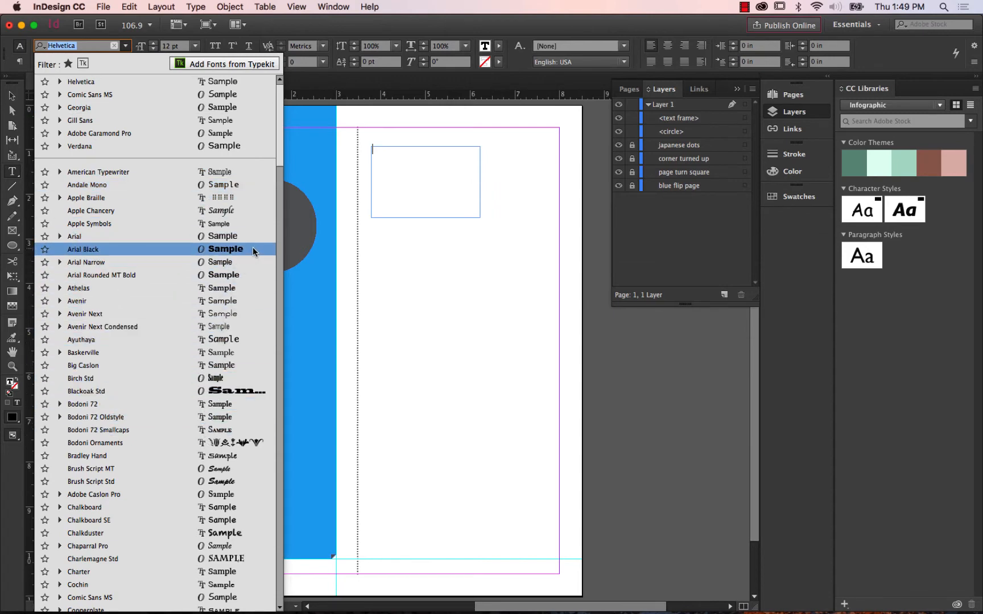
drag(281, 135, 282, 158)
drag(282, 175, 286, 95)
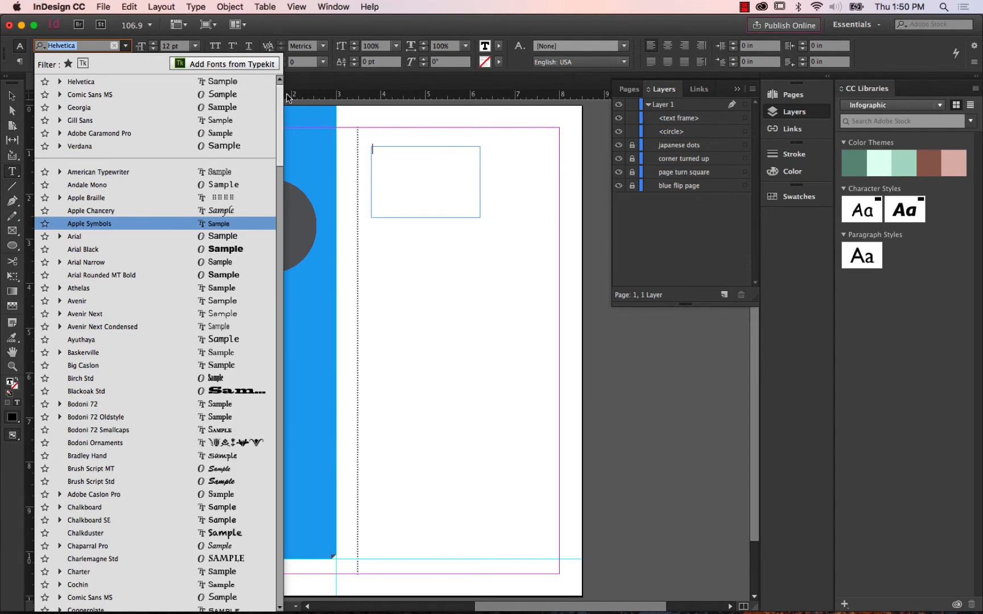
click(112, 84)
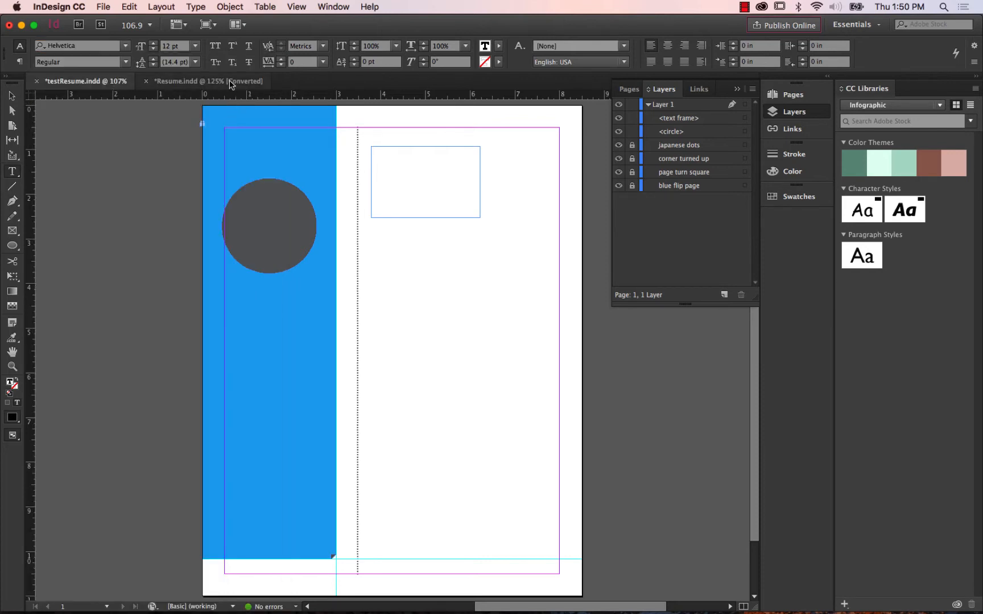
click(195, 46)
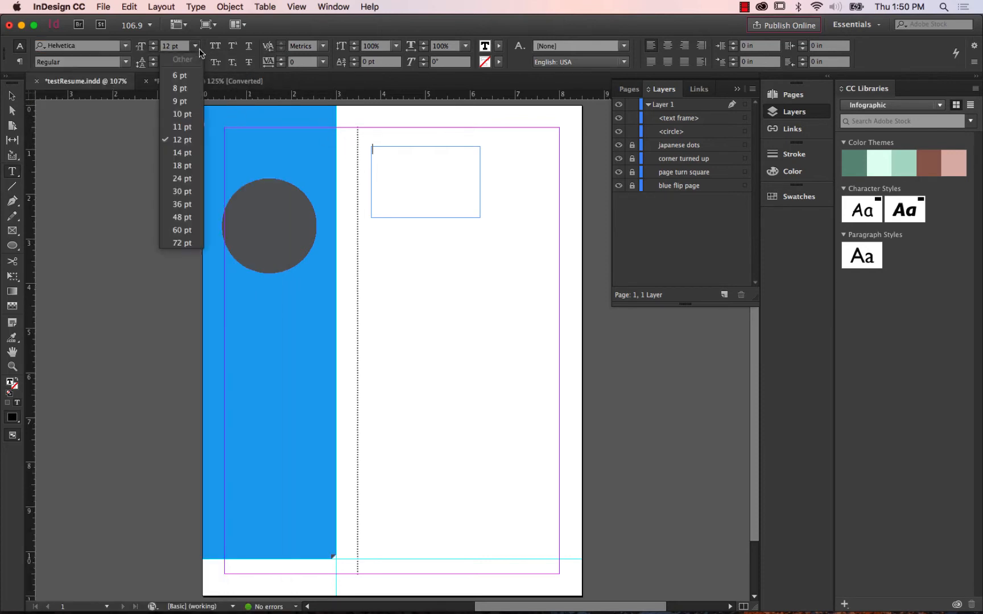
click(189, 165)
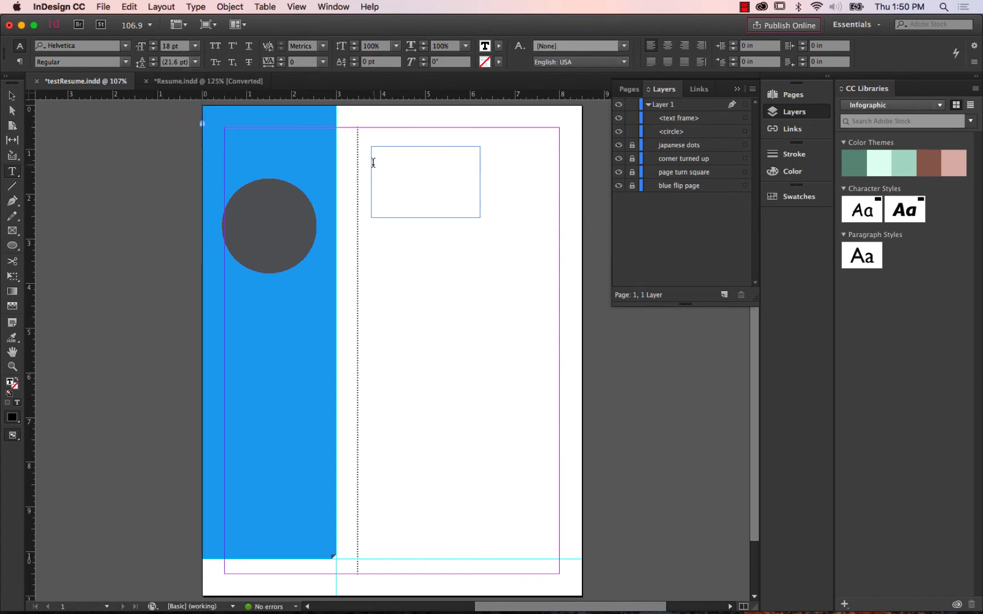
click(196, 47)
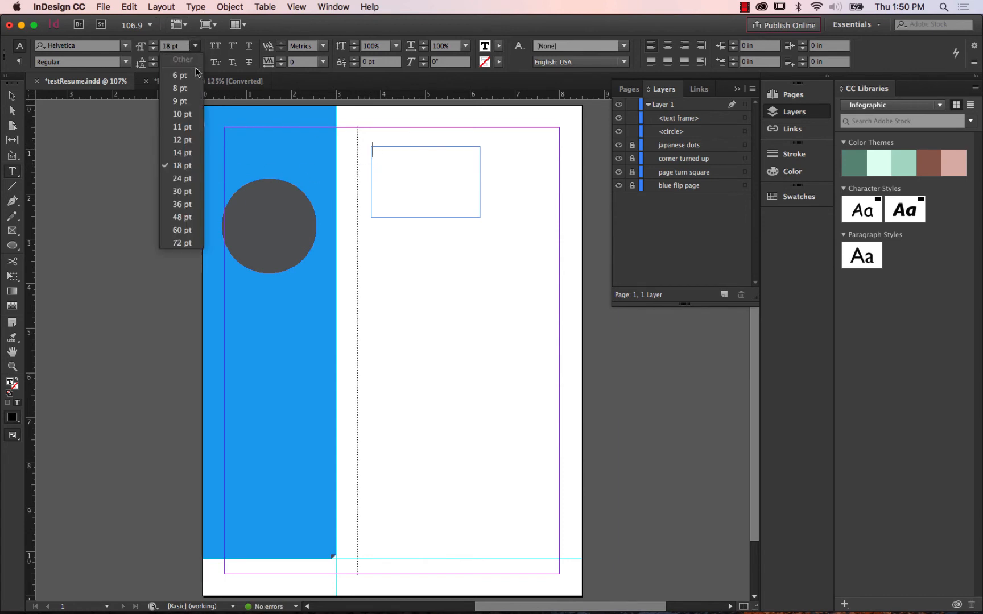
click(185, 178)
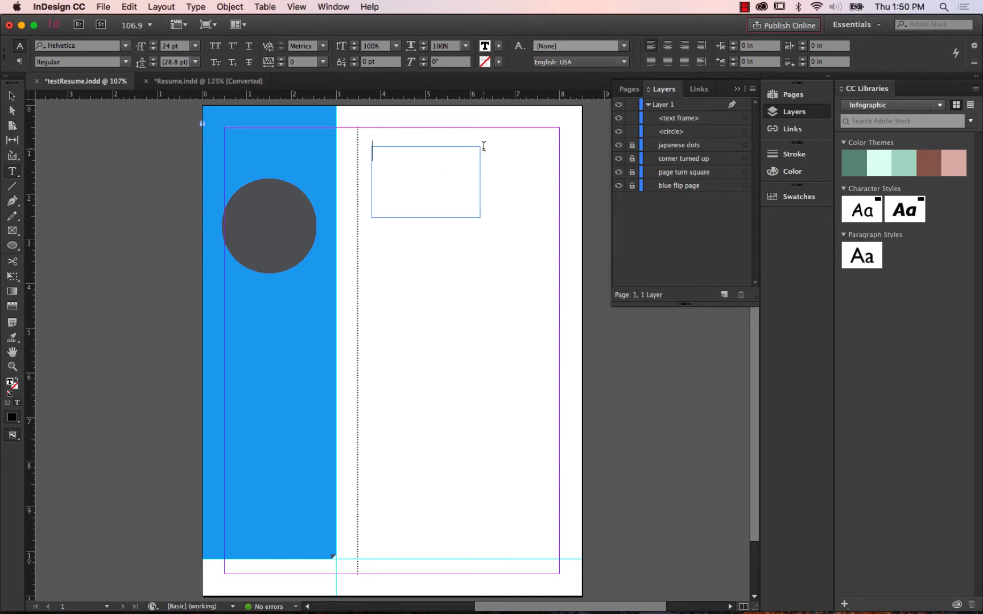
Enter the person's first and last name on two lines and move the frame to the sidebar's upper margin, X about 0.515 in, Y 0.5 in.
click(219, 82)
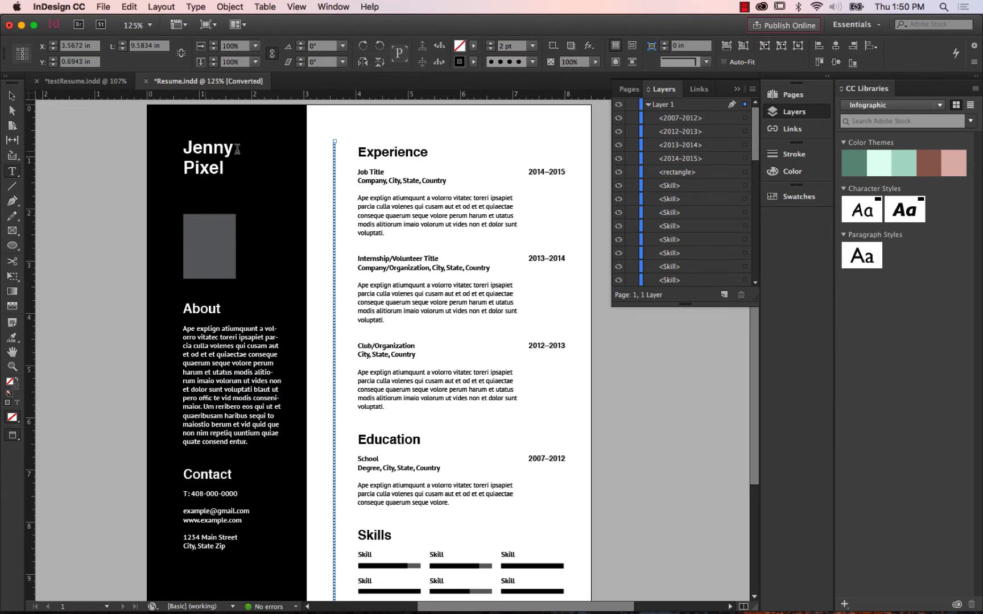
click(85, 81)
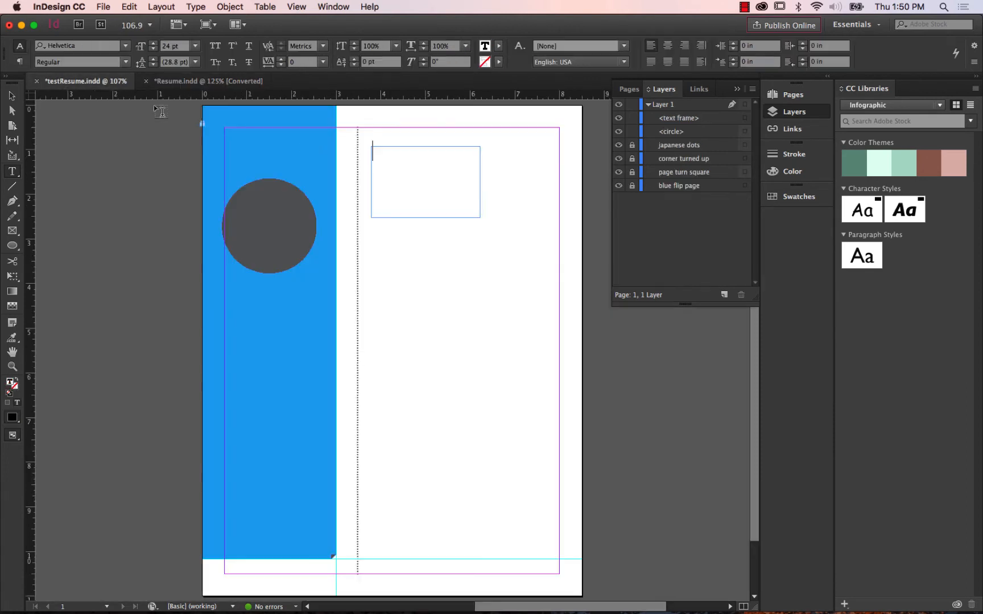
click(445, 157)
text(Rick)
key(Return)
text(Miller)
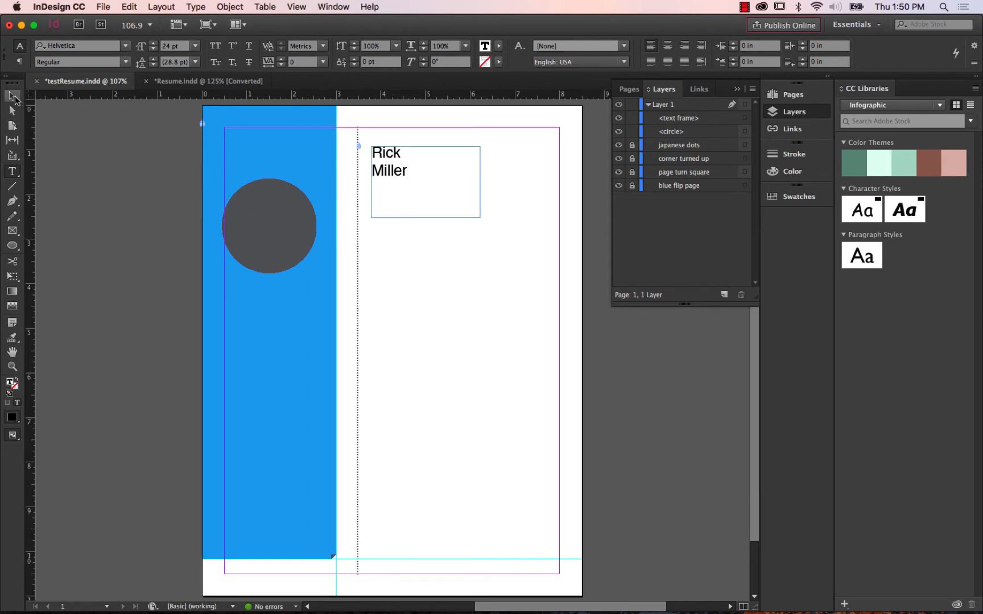
click(14, 98)
drag(391, 169, 247, 151)
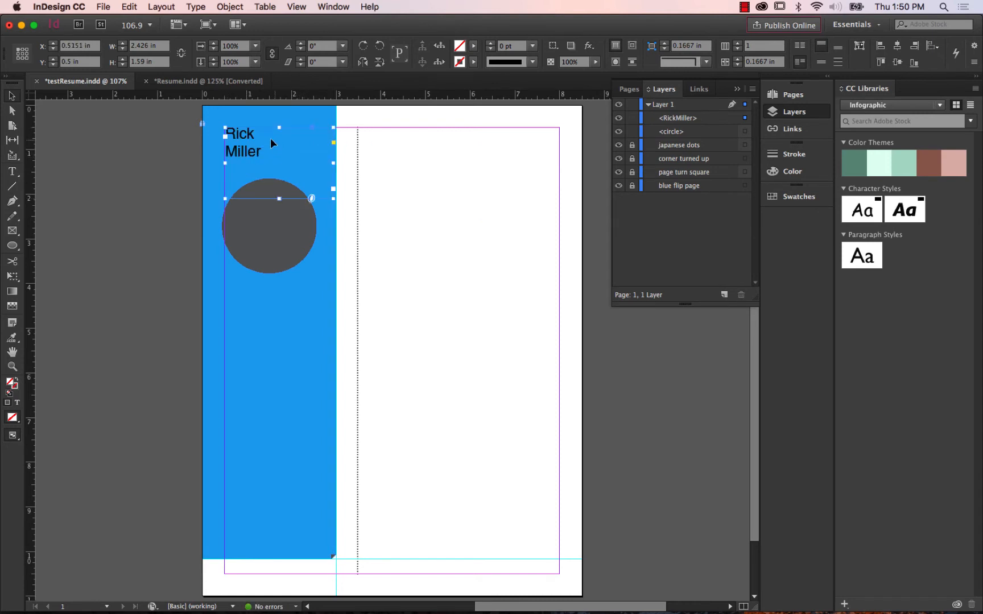
Set the name heading's text size to 48 pt and its font style to Bold.
click(16, 174)
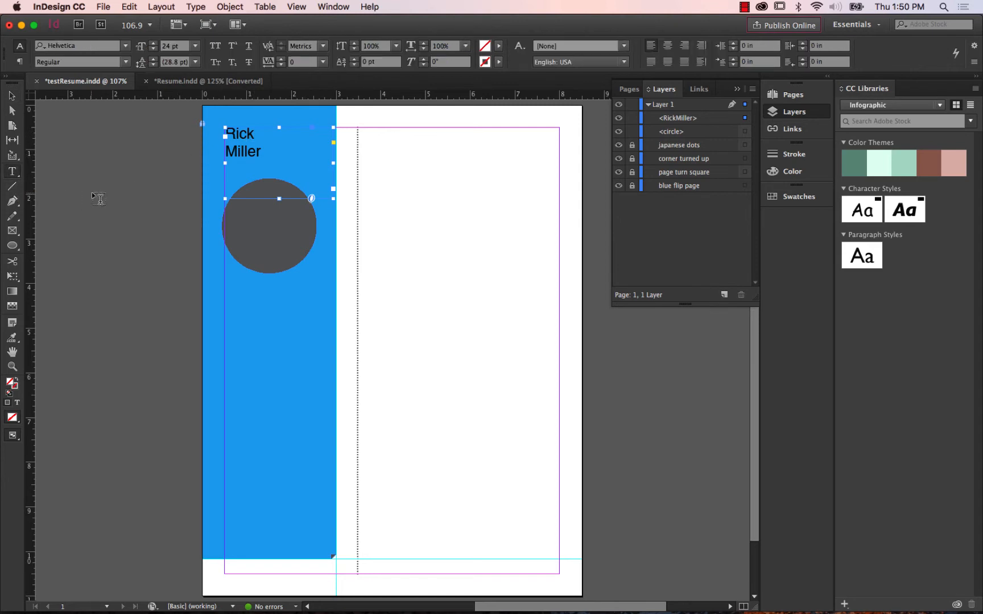
click(195, 46)
click(176, 192)
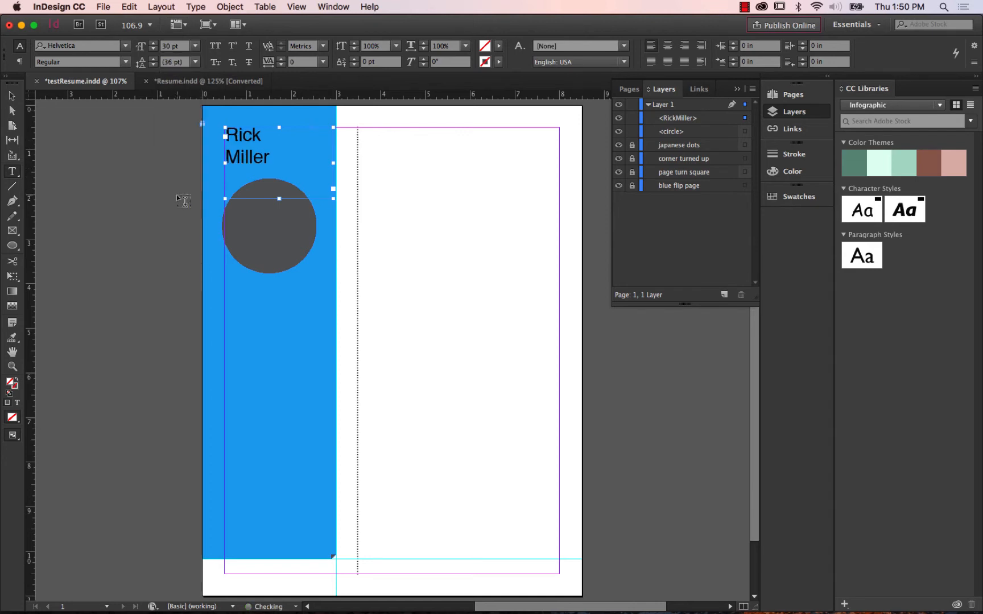
click(196, 47)
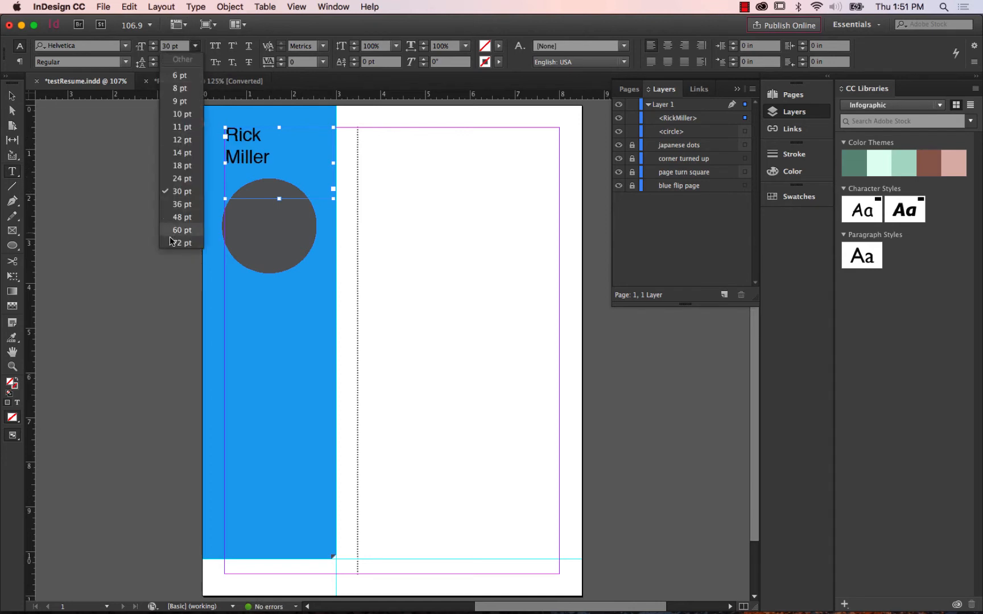
click(178, 217)
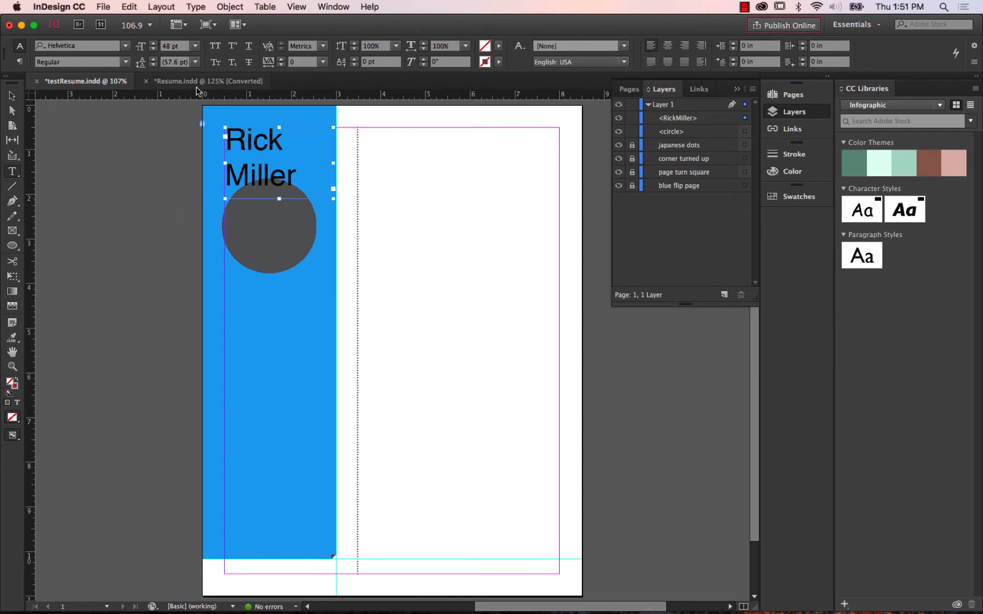
click(125, 62)
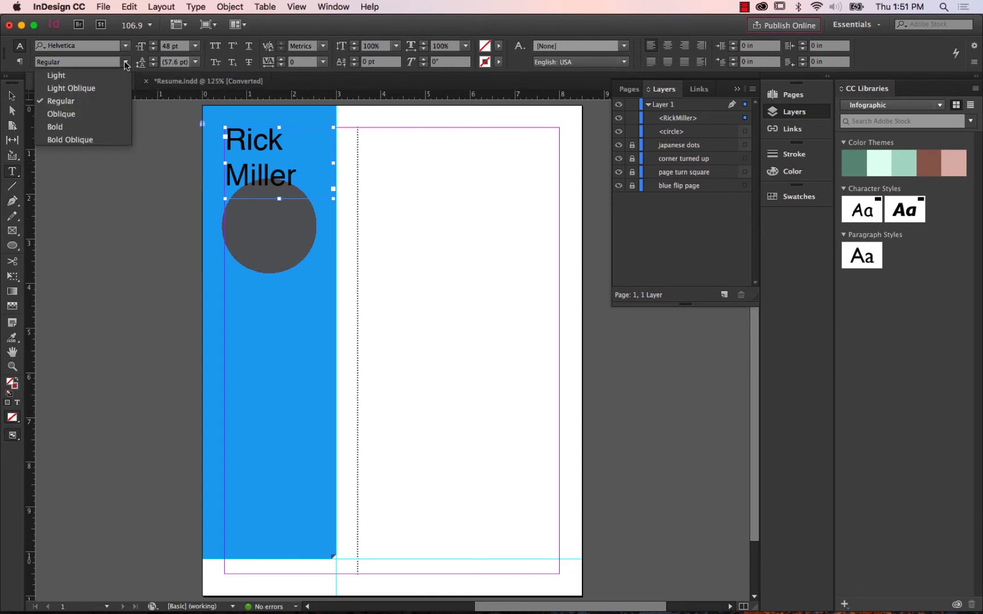
click(84, 129)
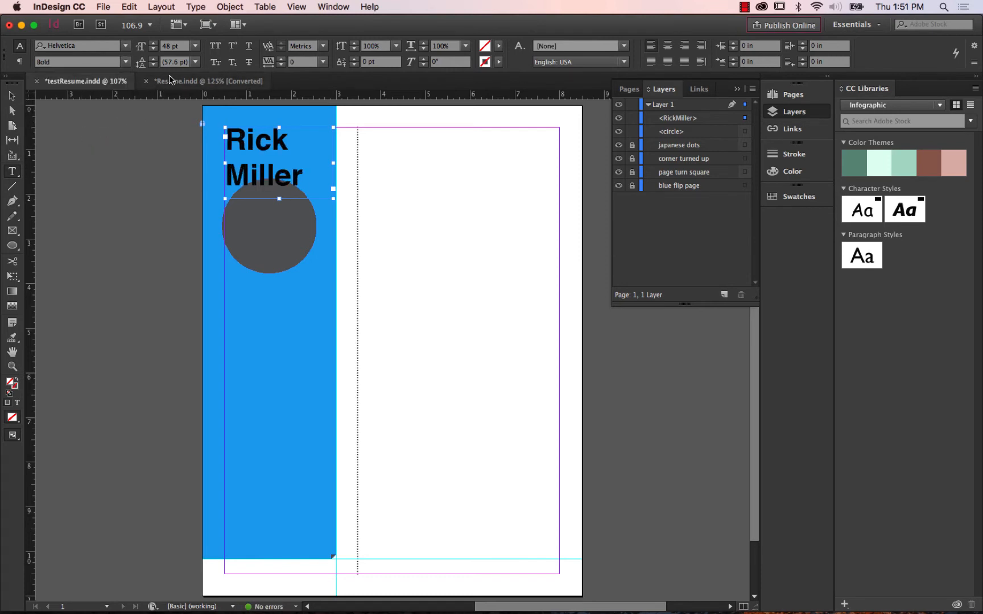
Set the name heading's text size to 36 pt.
click(195, 47)
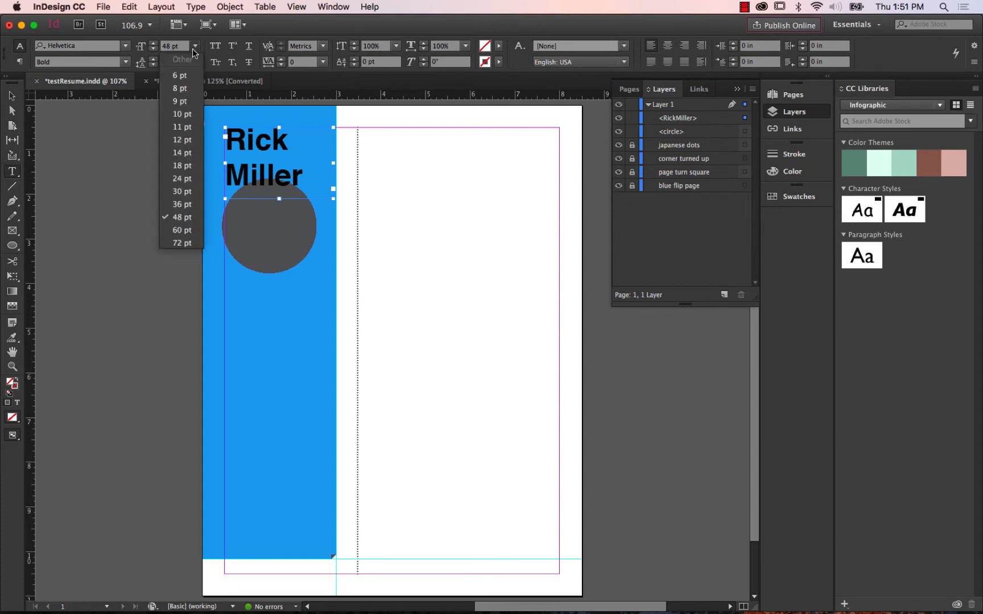
click(174, 205)
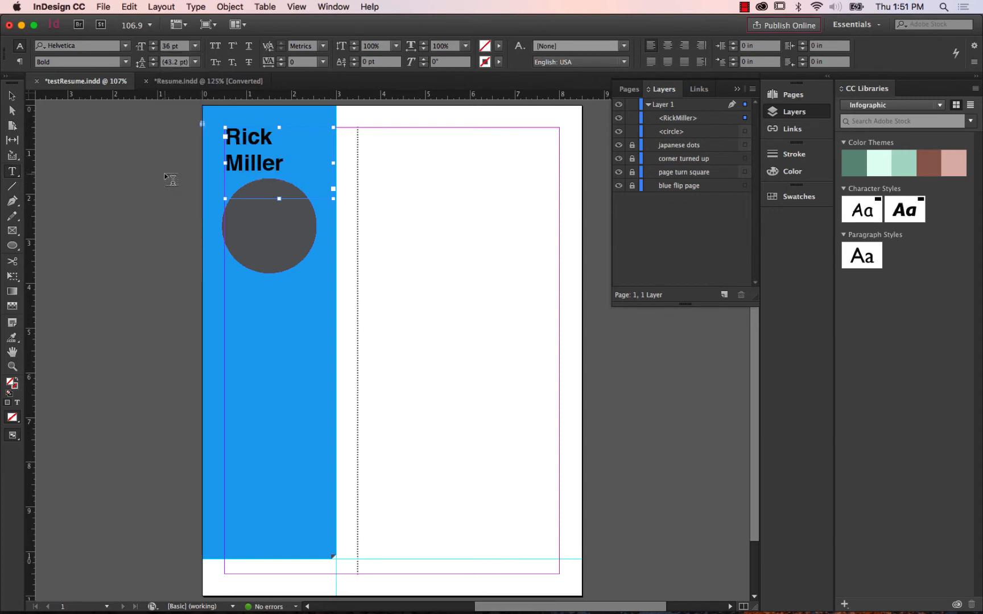
click(12, 96)
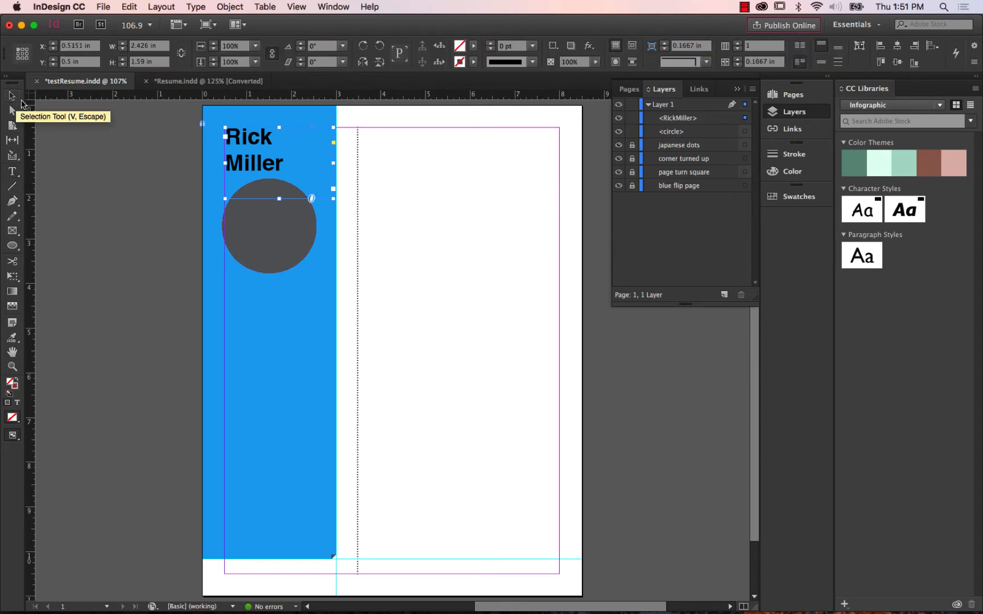
Move the name frame out beside the dotted divider and back into the sidebar at about X 0.32 in, Y 0.486 in.
drag(248, 160, 430, 199)
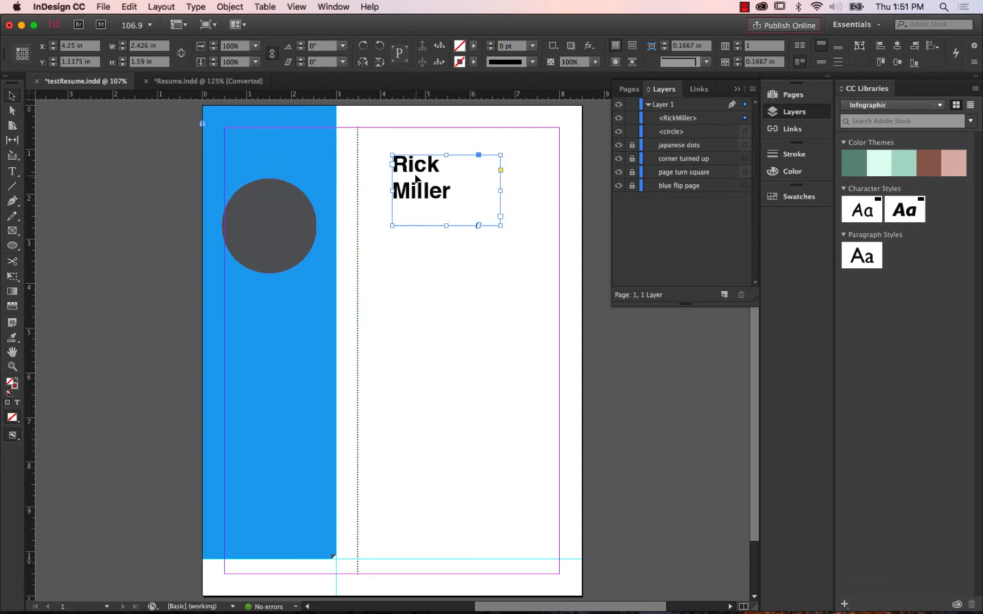
click(12, 171)
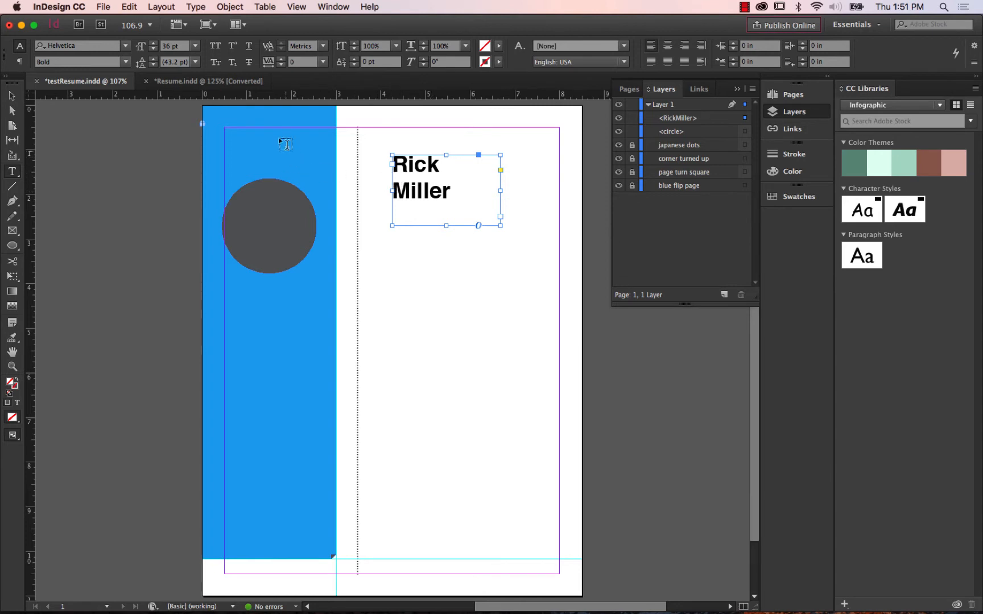
click(11, 96)
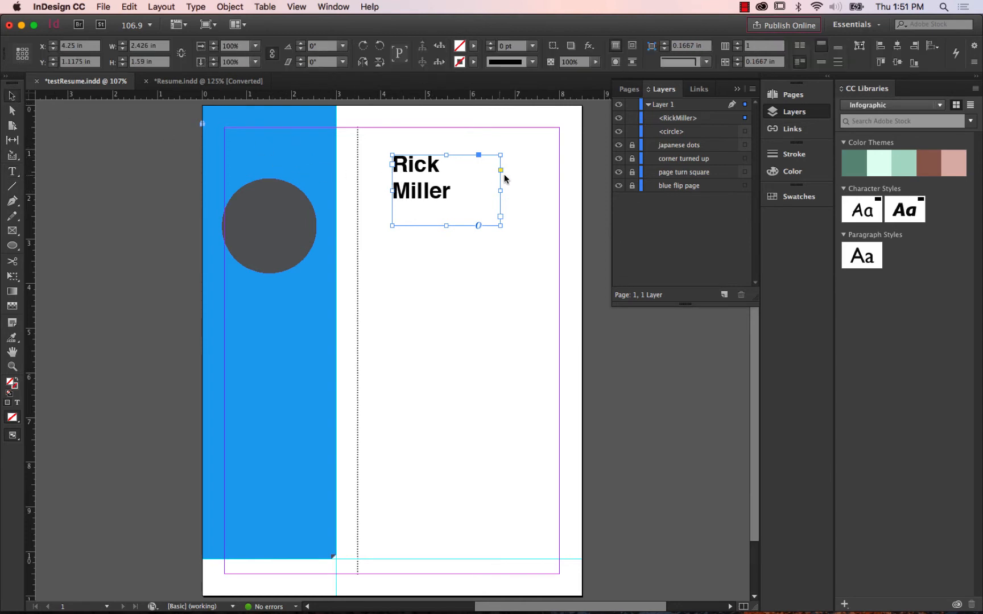
drag(440, 171, 266, 146)
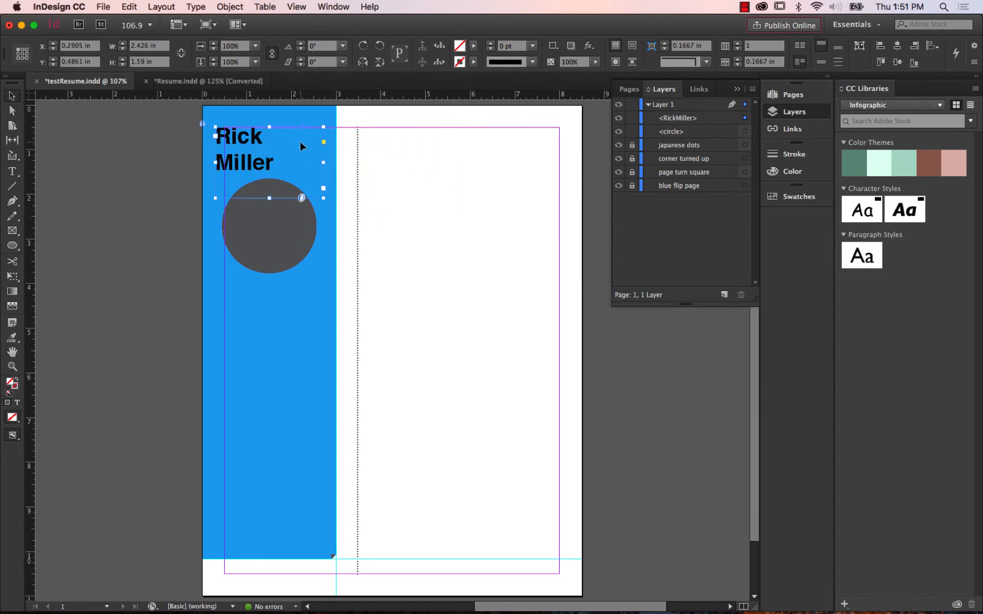
drag(289, 145, 273, 147)
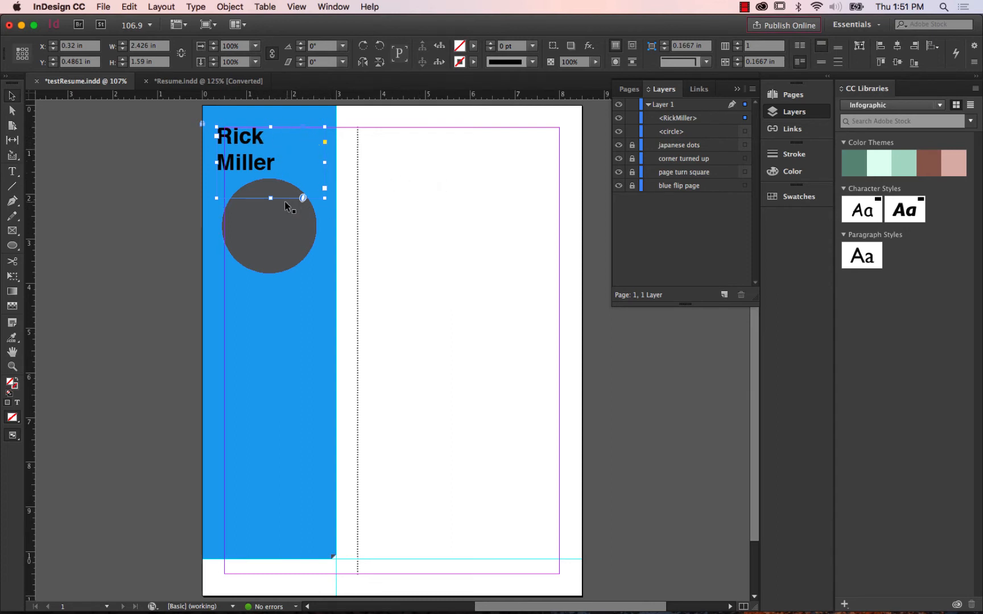
Fit the name heading's text frame to its content.
right_click(284, 150)
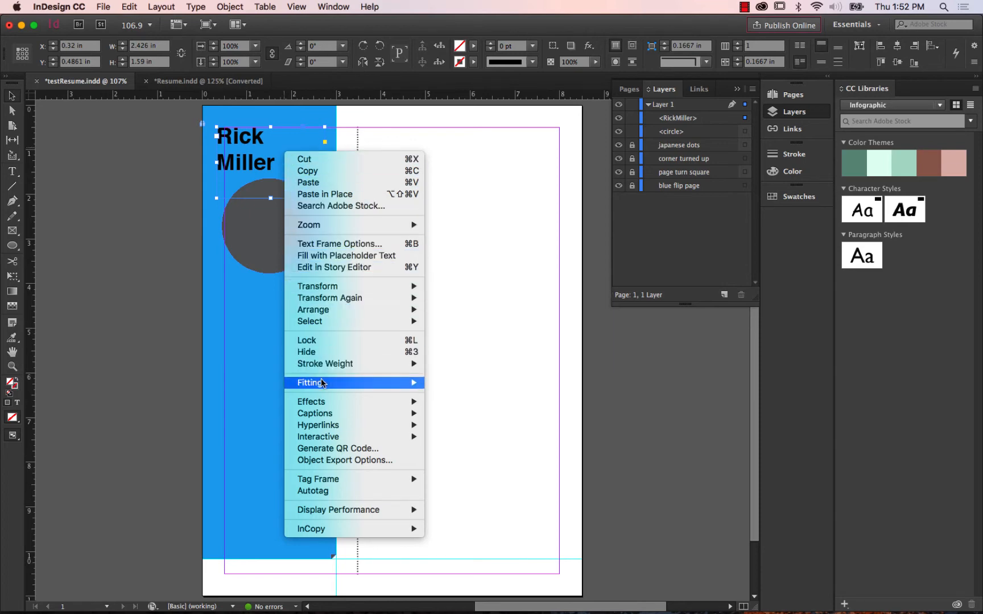
mouse_move(322, 382)
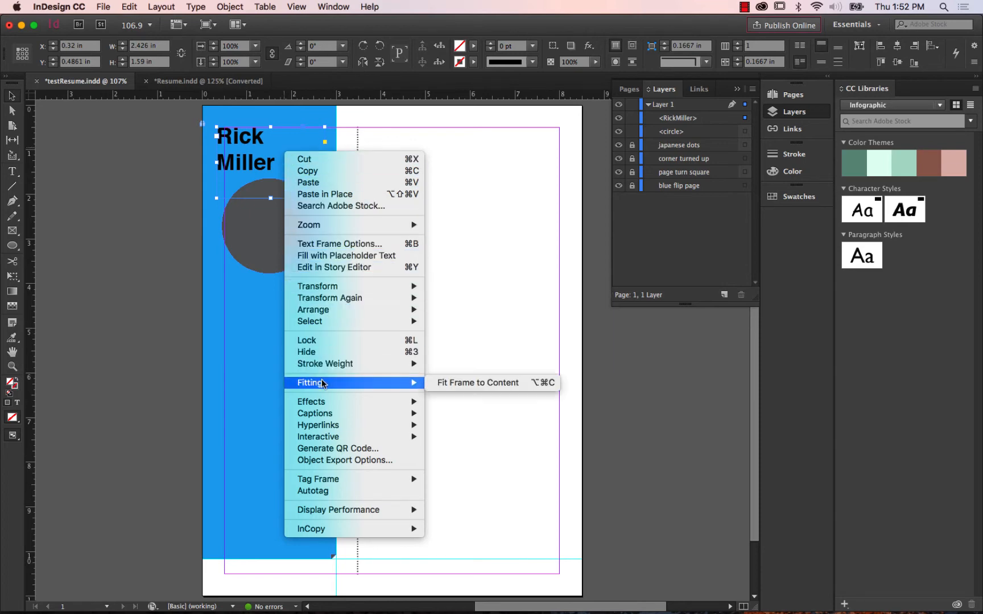
click(502, 382)
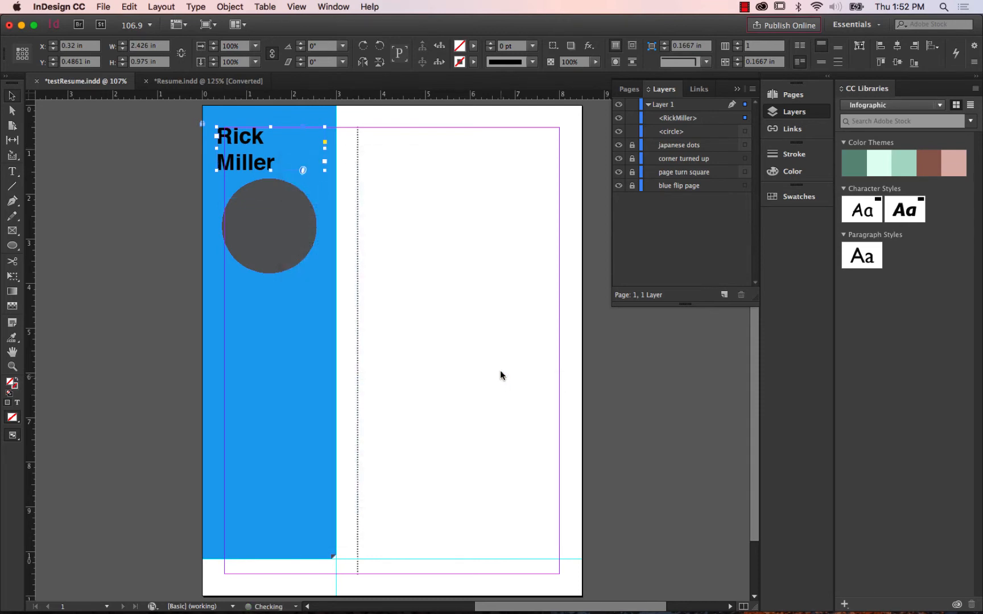
Move the name frame onto the white area beside the dotted divider and narrow it to about 1.33 in wide, closely around the text.
drag(238, 148, 422, 171)
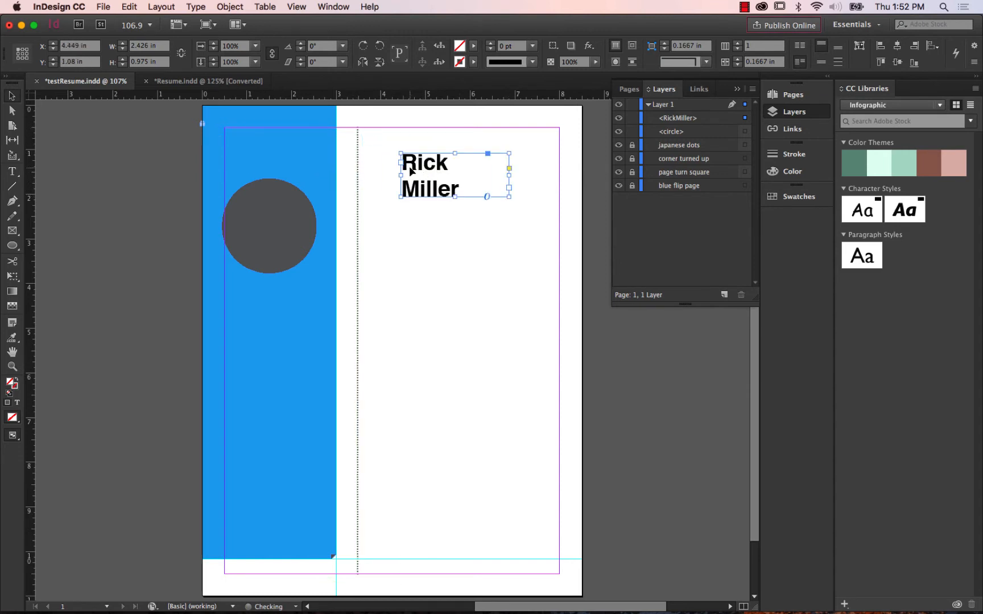
right_click(468, 171)
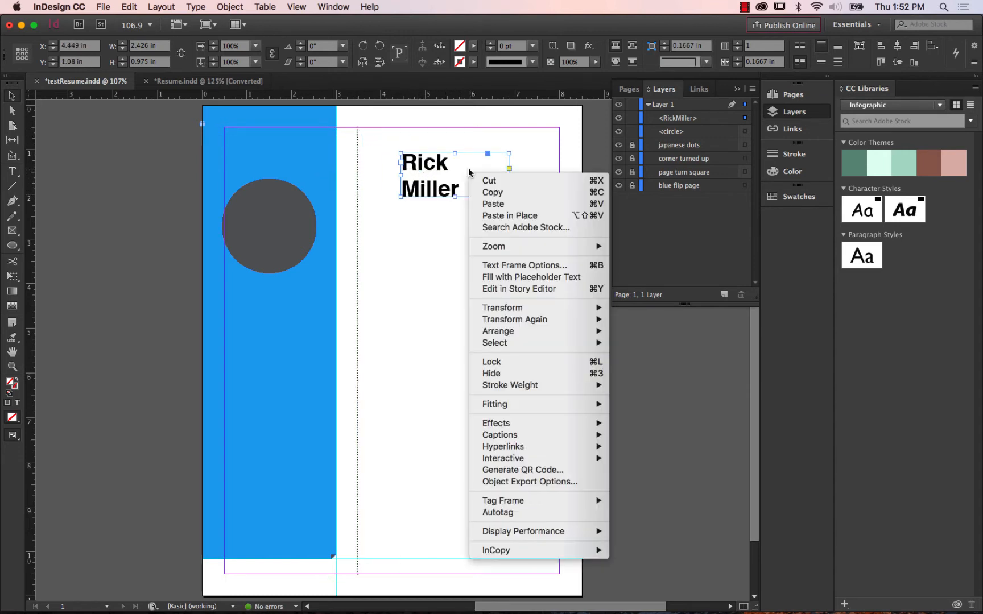
mouse_move(482, 405)
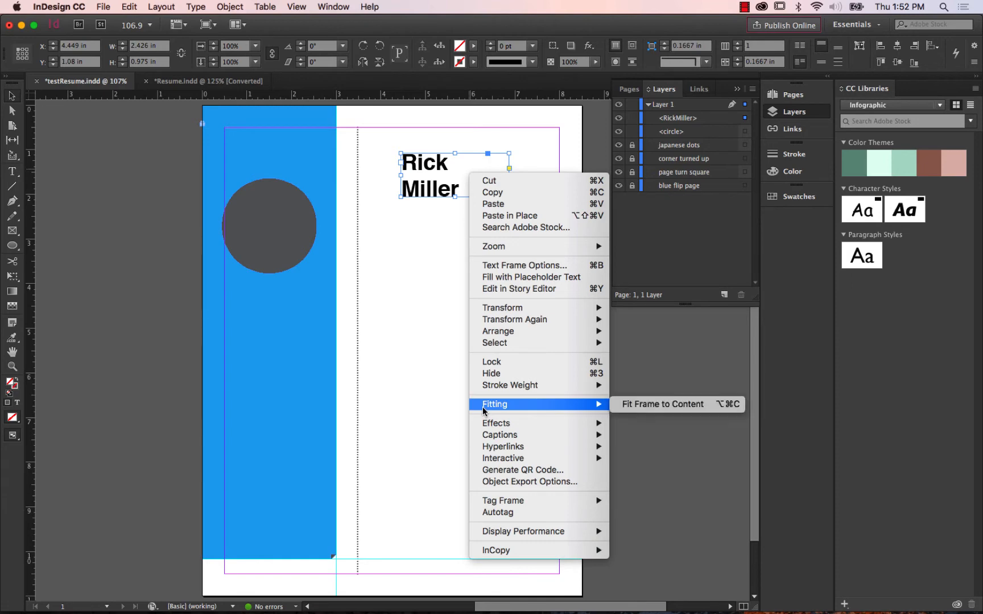
click(659, 405)
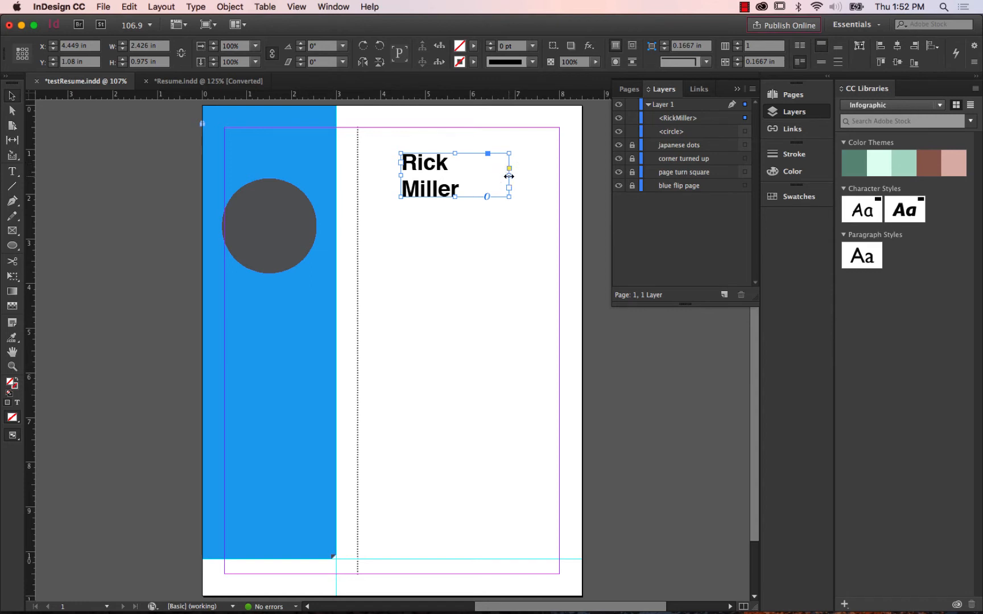
drag(509, 177, 459, 176)
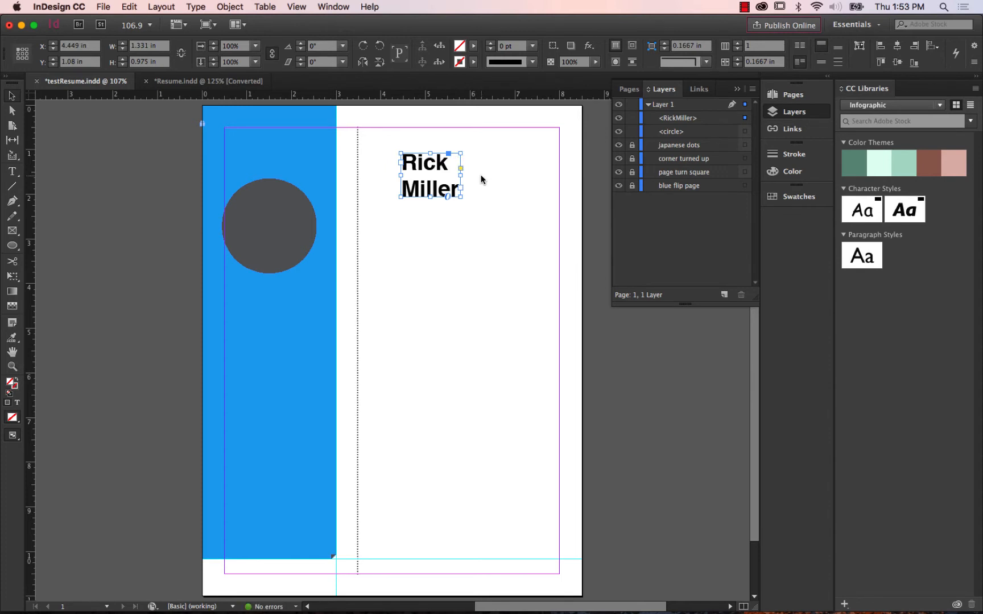
click(485, 168)
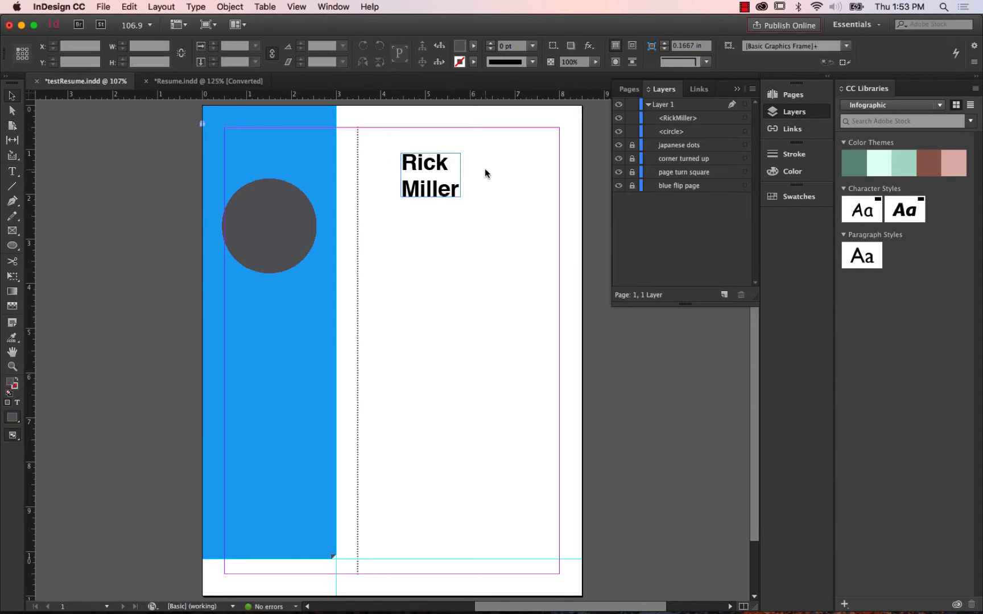
click(454, 166)
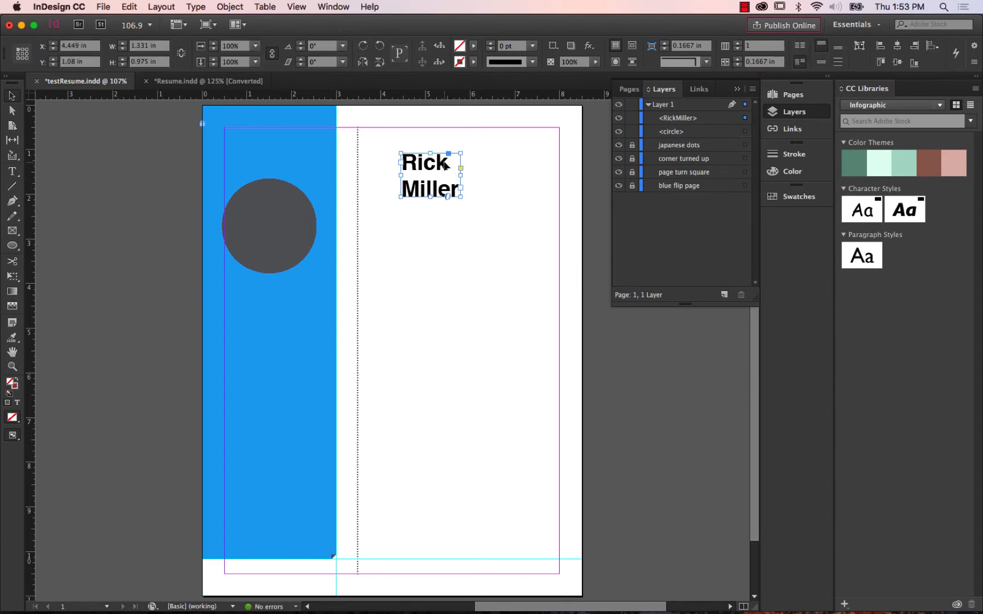
Center the name frame above the sidebar circle at about X 0.838 in, Y 0.5 in, and save the document.
drag(444, 174, 282, 146)
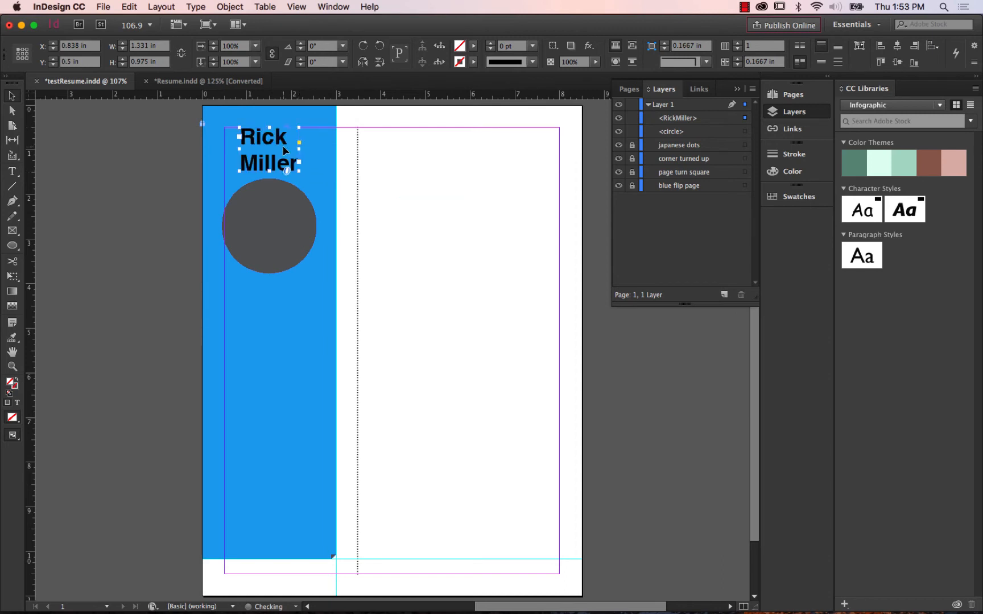
click(480, 203)
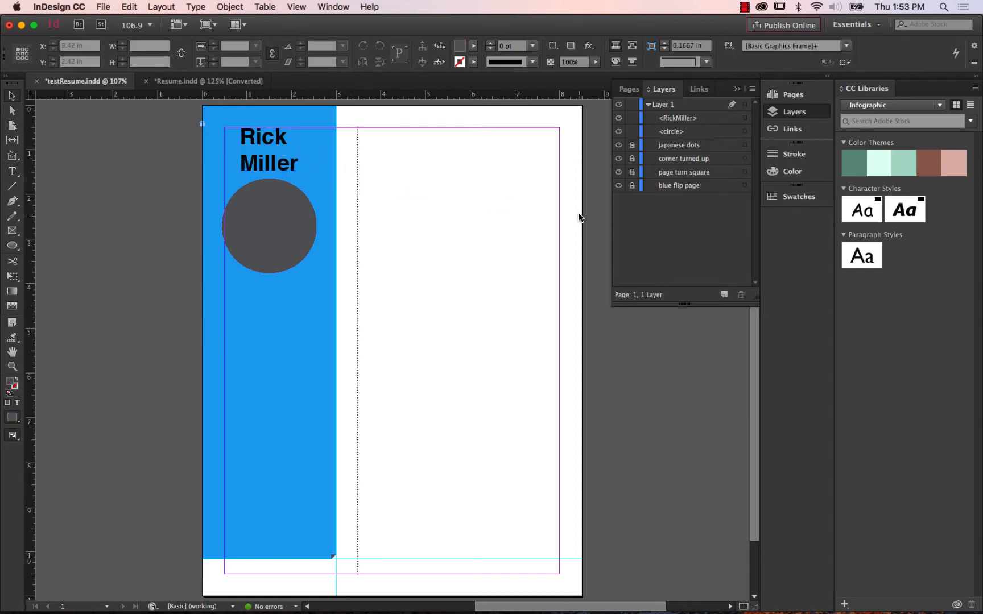
click(97, 7)
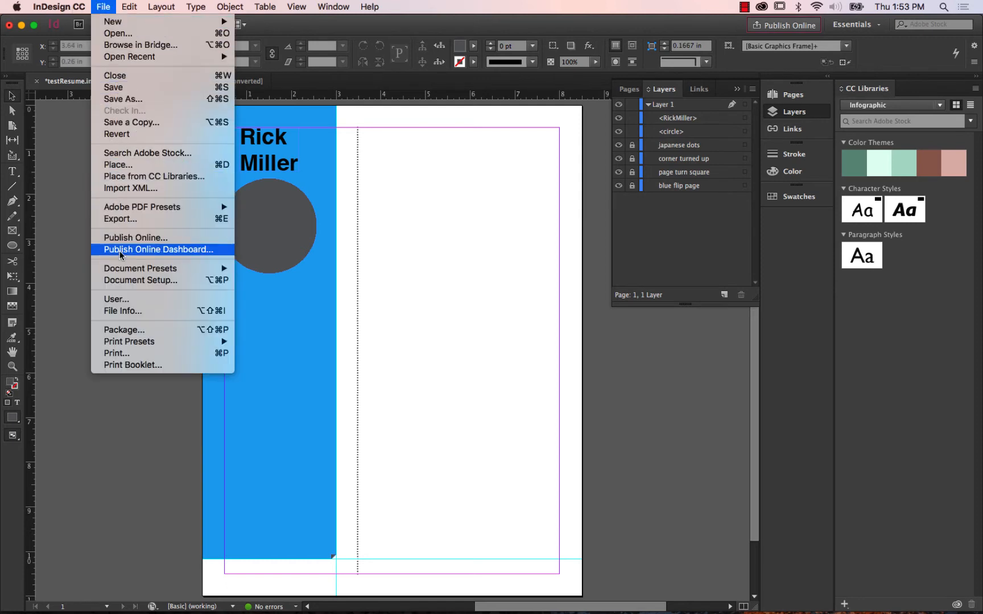
click(132, 92)
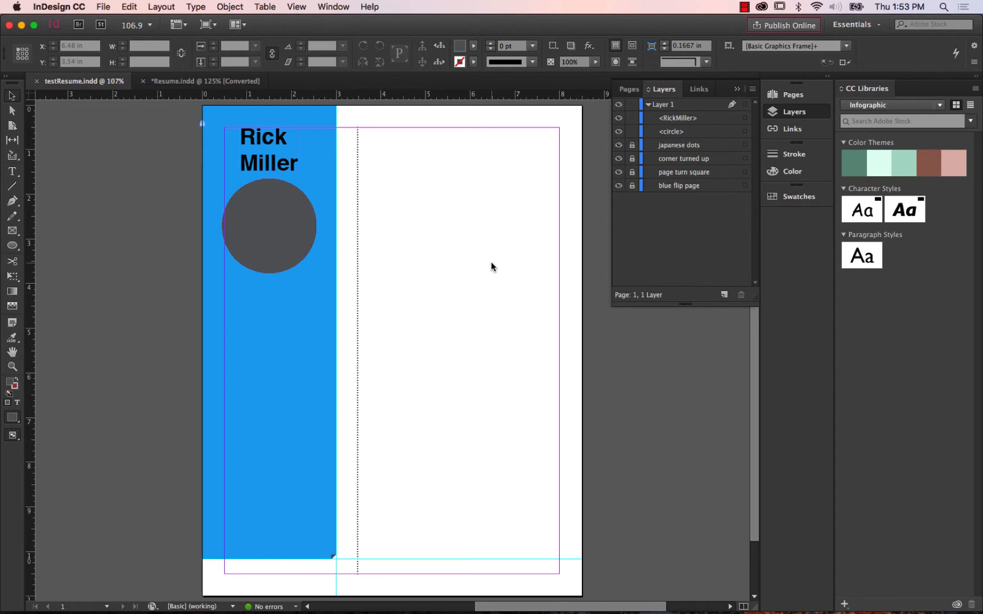
Create a new one-page Letter print document with the default preset and 3p0 margins.
click(101, 7)
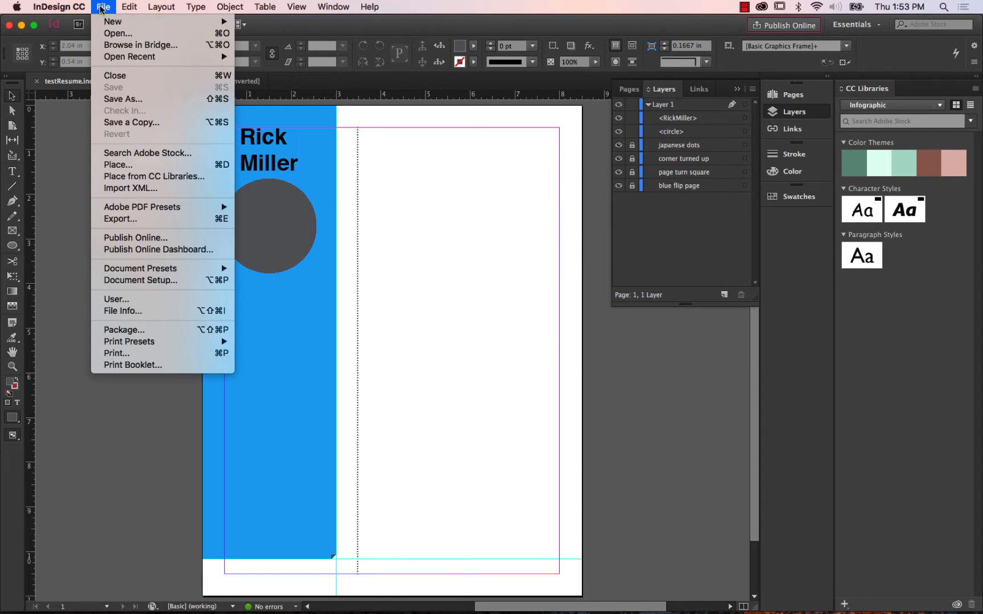
mouse_move(115, 25)
click(302, 25)
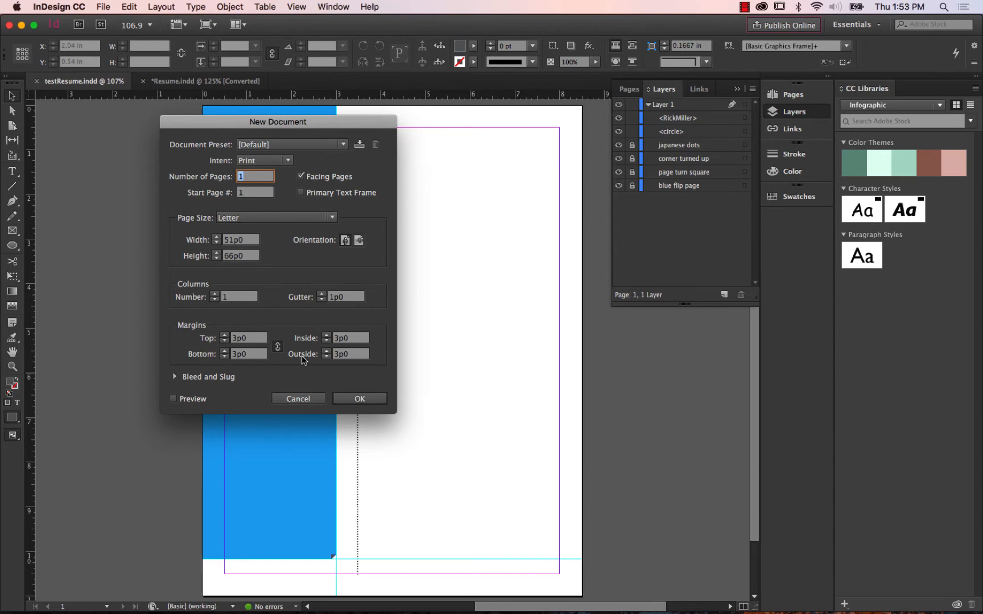
click(345, 399)
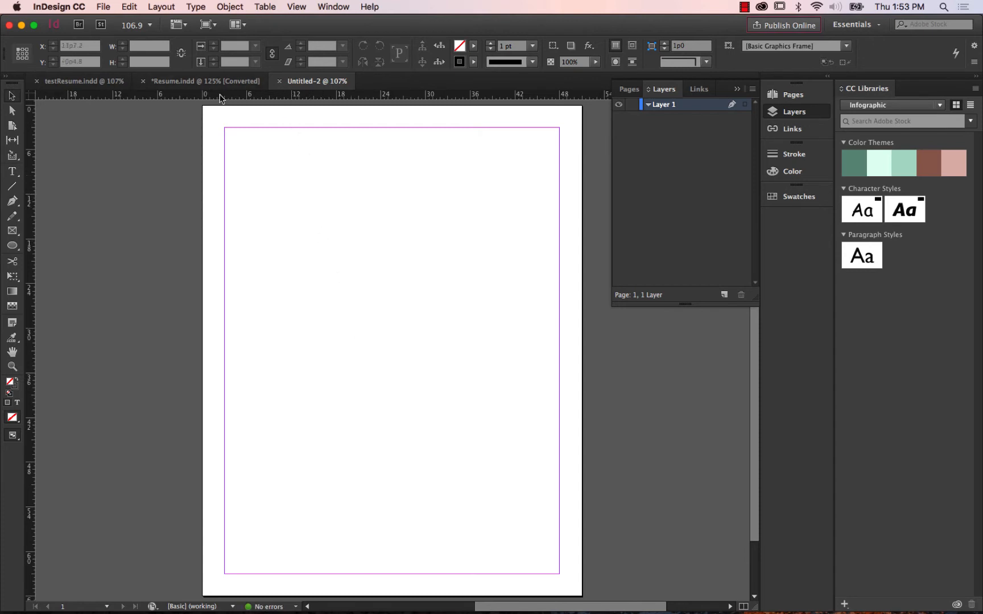
Place cody_headshot.psd from the links folder's photo subfolder at full size, with its corner at about X 9p0, Y 7p10.8.
click(104, 8)
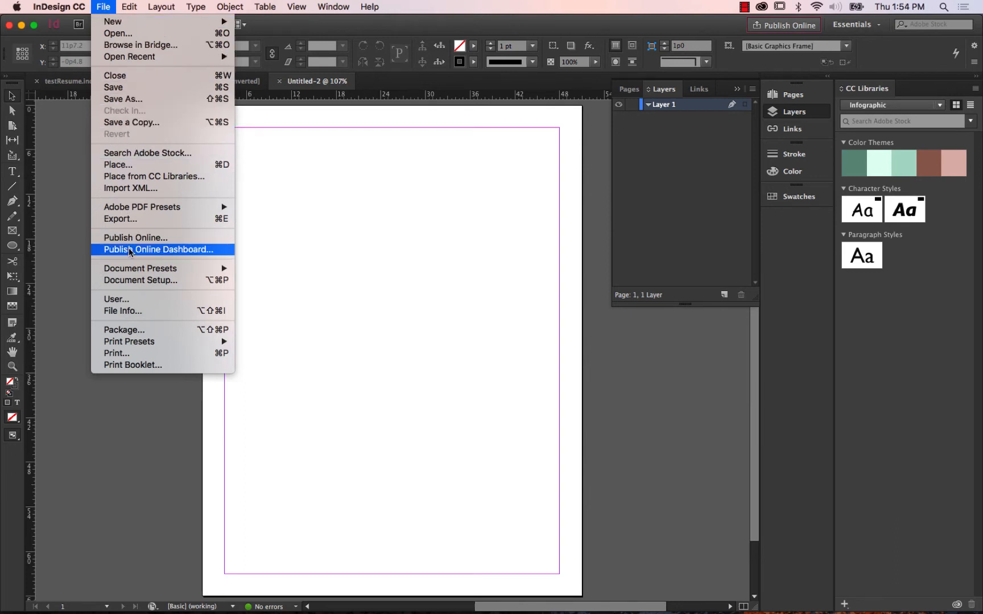
click(160, 165)
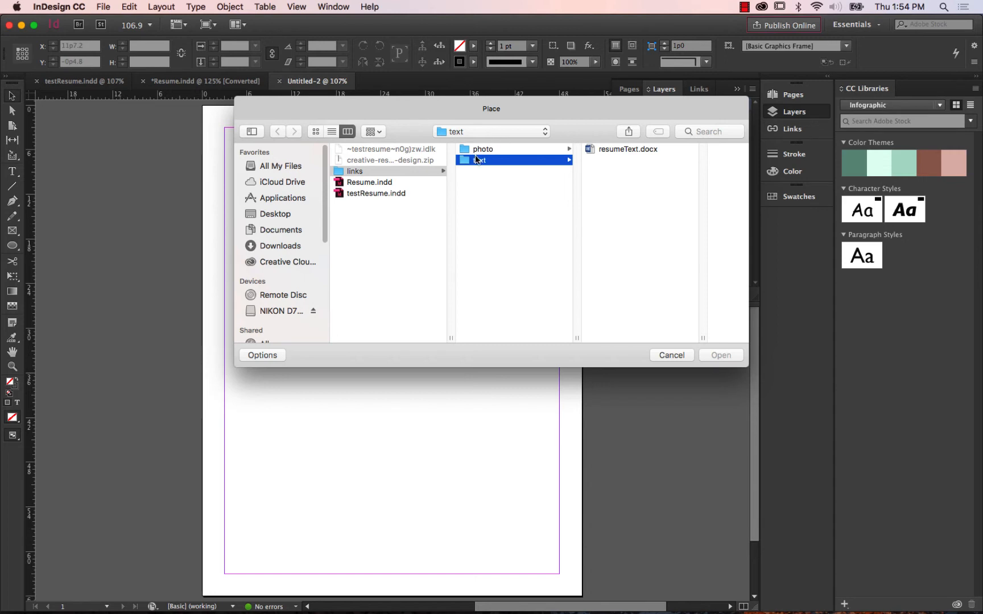
click(369, 172)
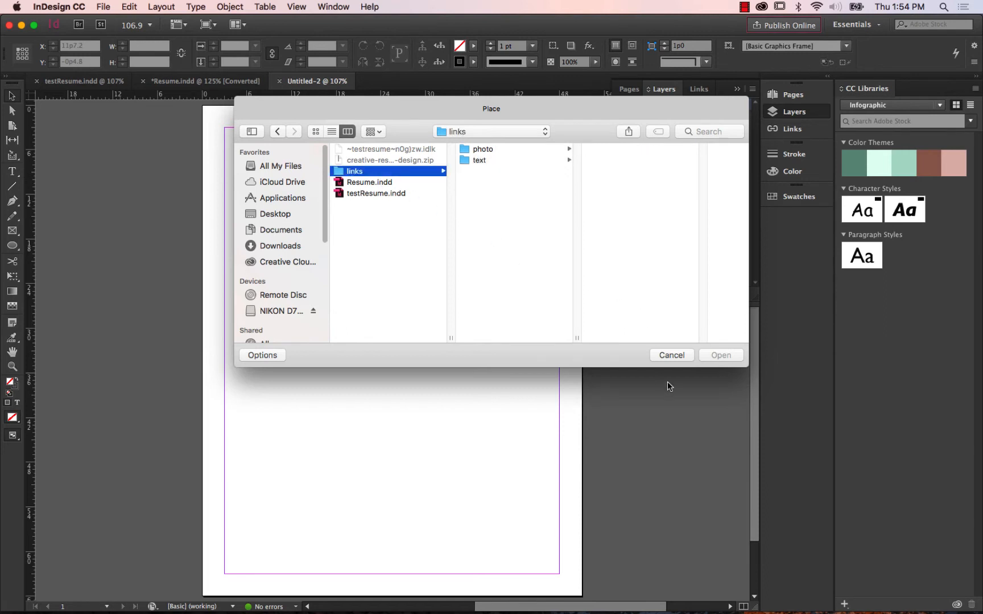
click(277, 131)
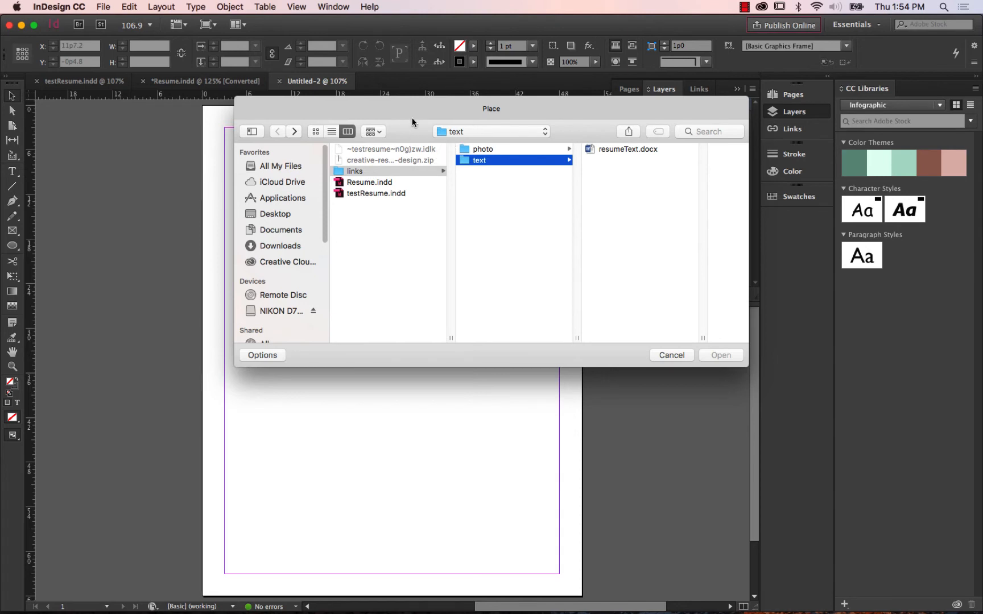
drag(412, 117, 420, 135)
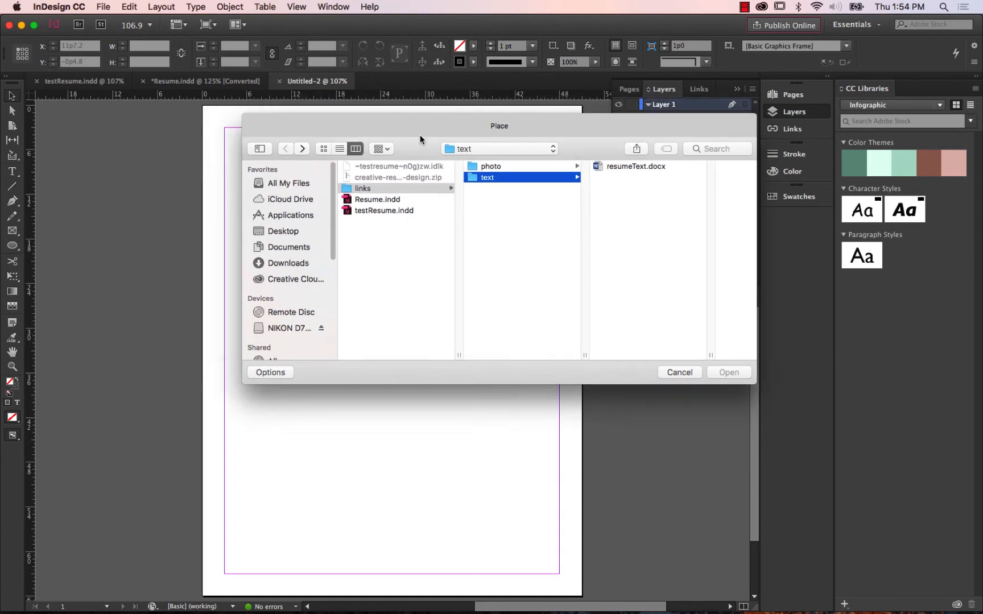
click(377, 190)
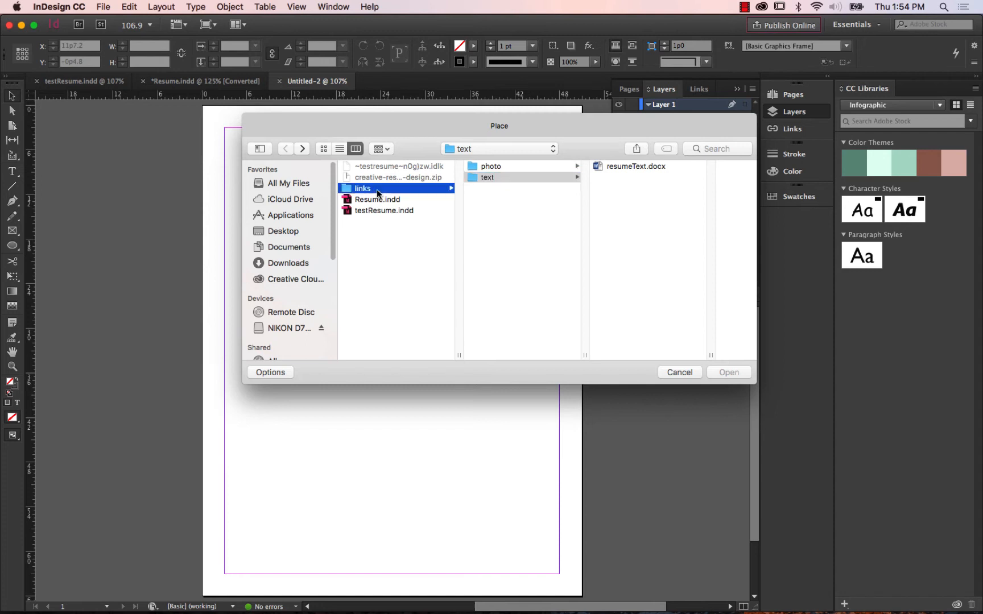
click(491, 168)
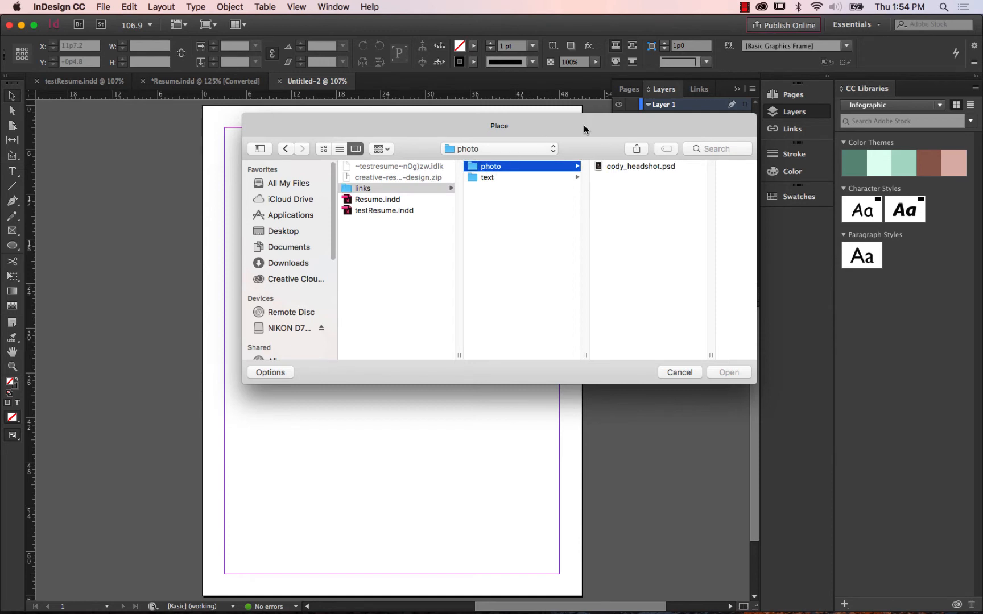
drag(584, 129, 439, 106)
click(474, 145)
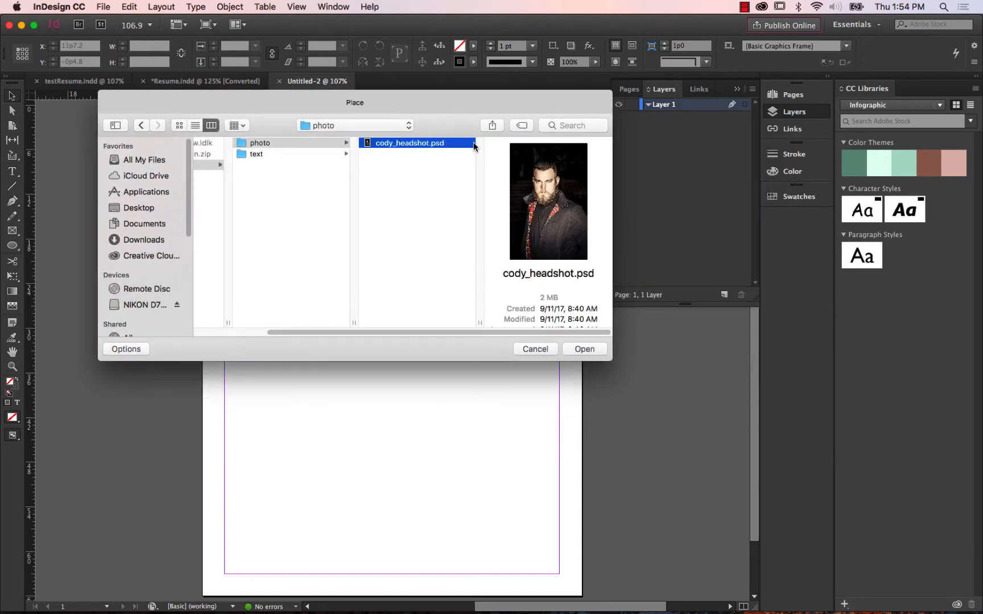
drag(604, 353, 662, 397)
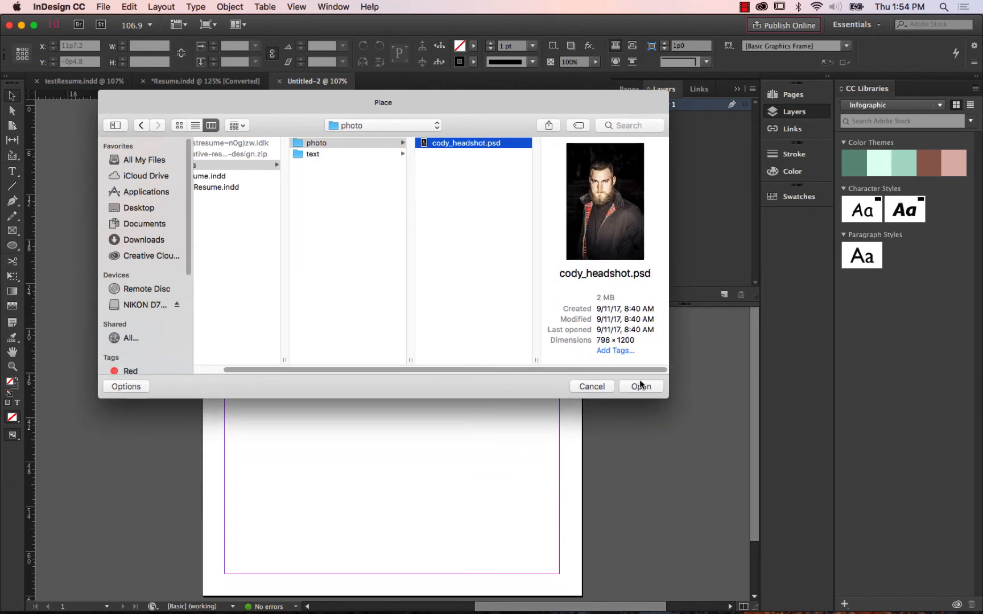
click(640, 387)
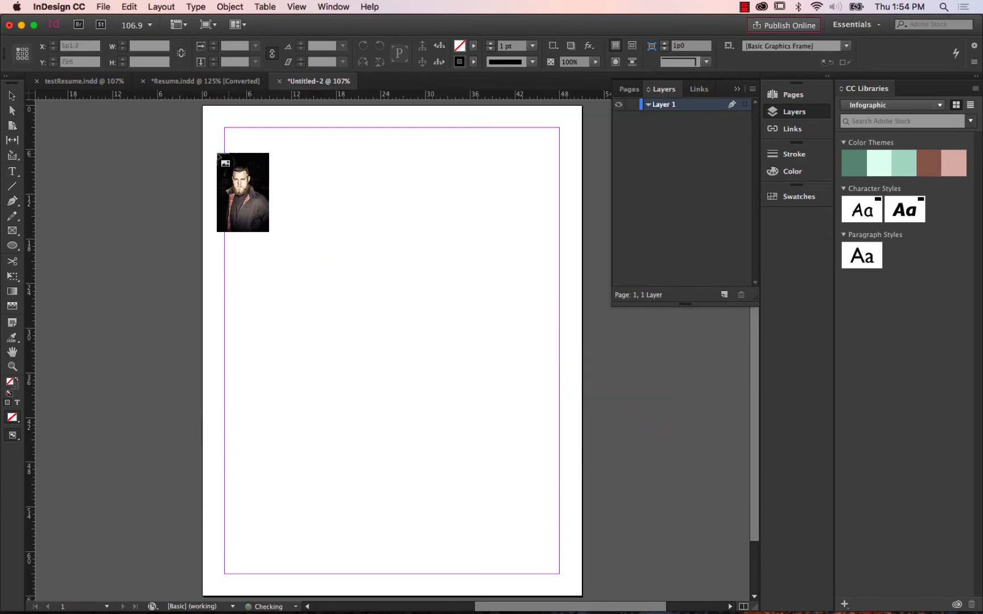
click(269, 163)
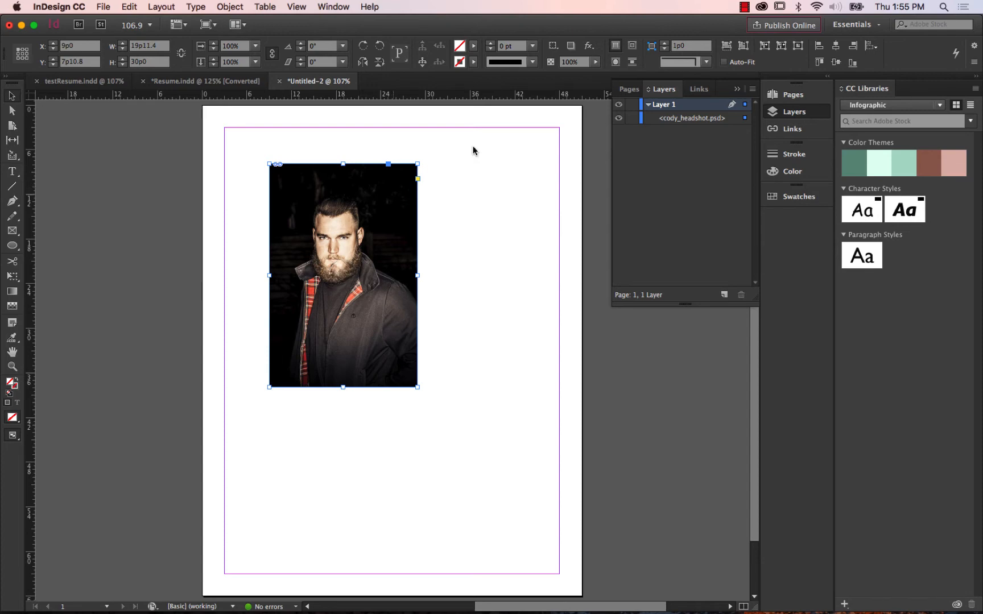
Review the full link information of the placed headshot and delete the photo from the page.
click(699, 90)
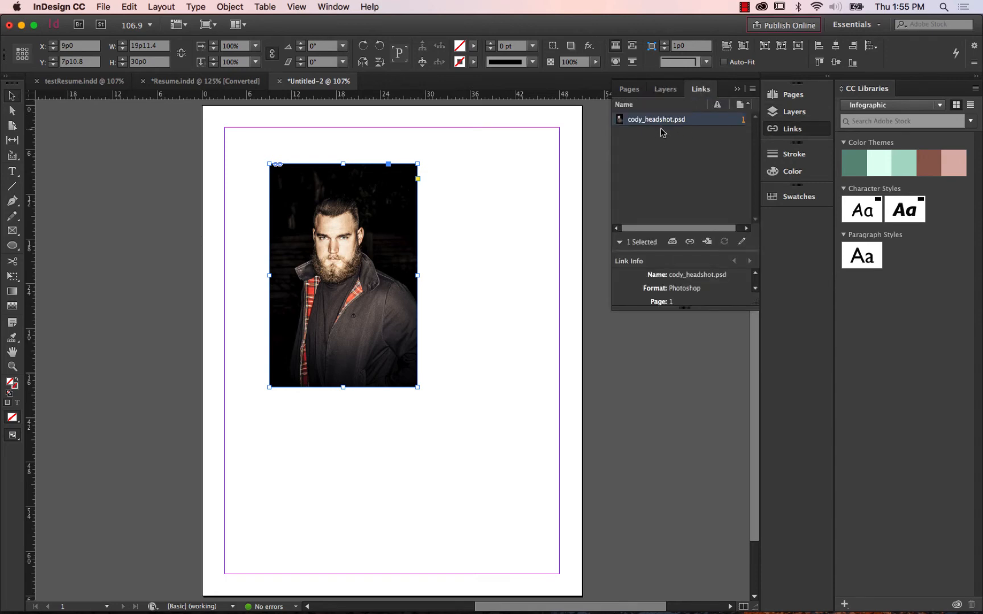
mouse_move(677, 126)
drag(749, 305, 733, 563)
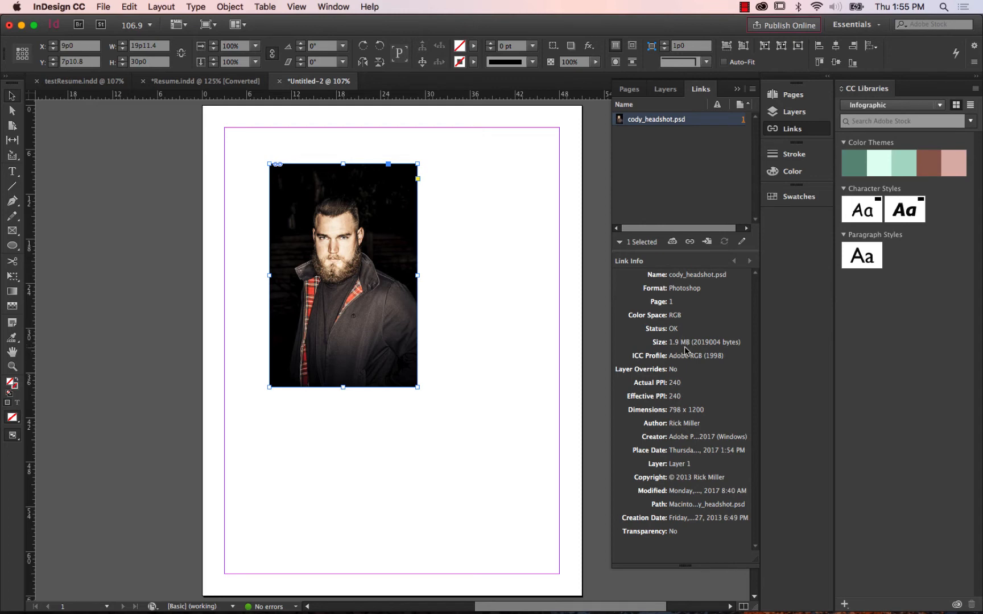
scroll(536, 205, down, 1)
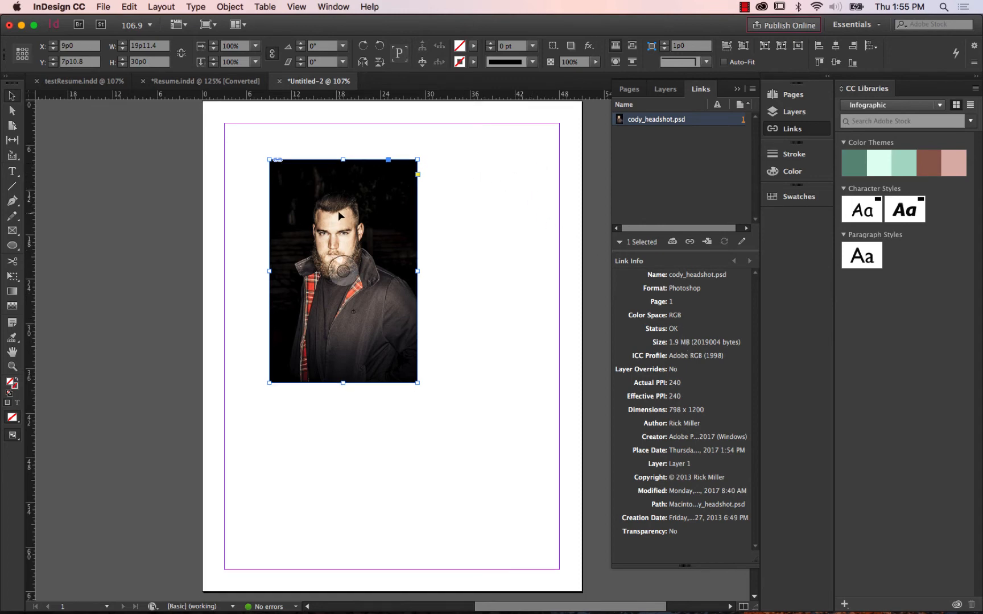
key(Delete)
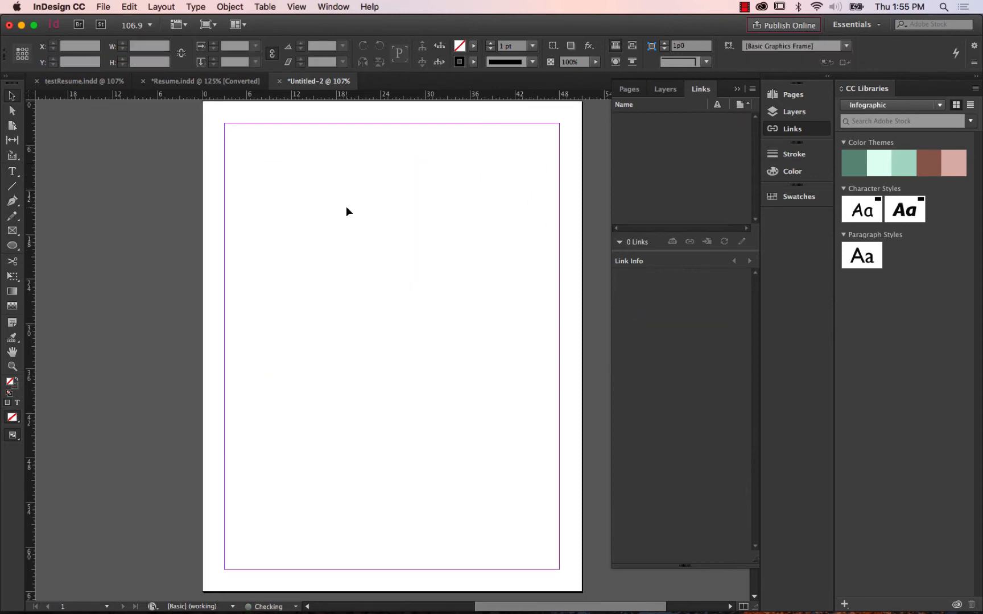
Place cody_headshot.psd scaled to about 33% near the page's upper-left margin corner and delete it again.
click(103, 7)
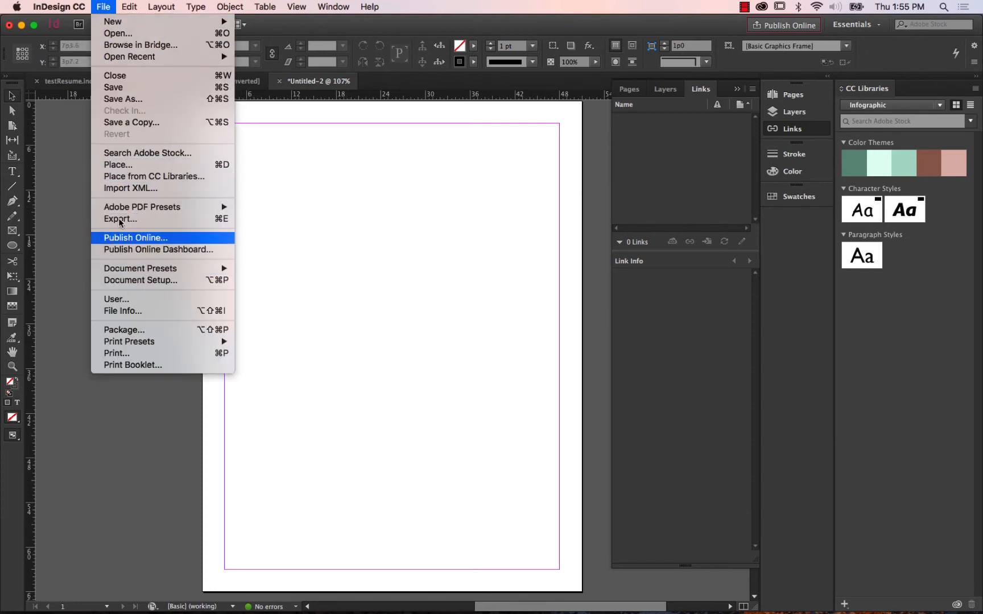
click(119, 165)
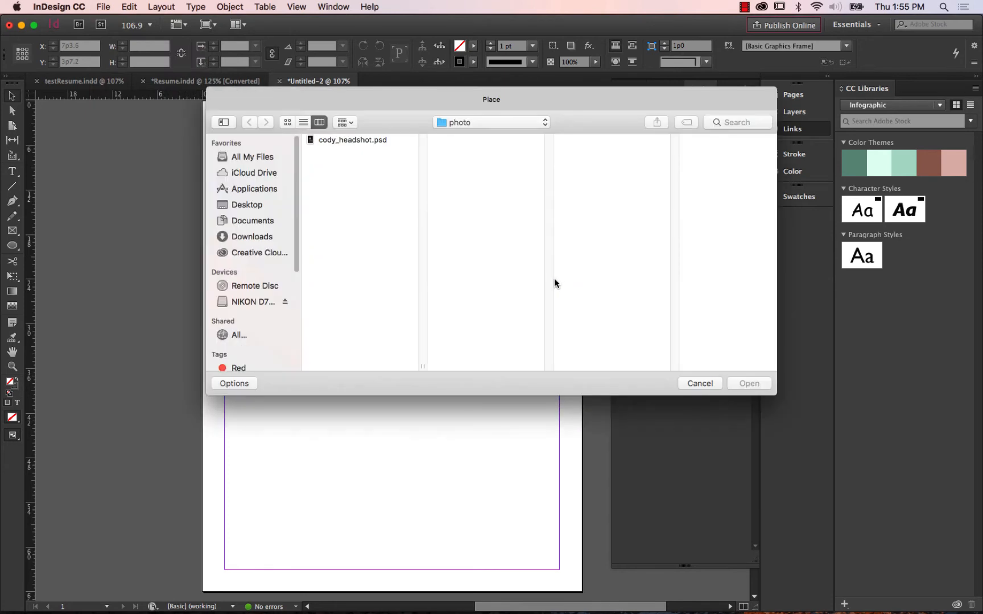
click(353, 142)
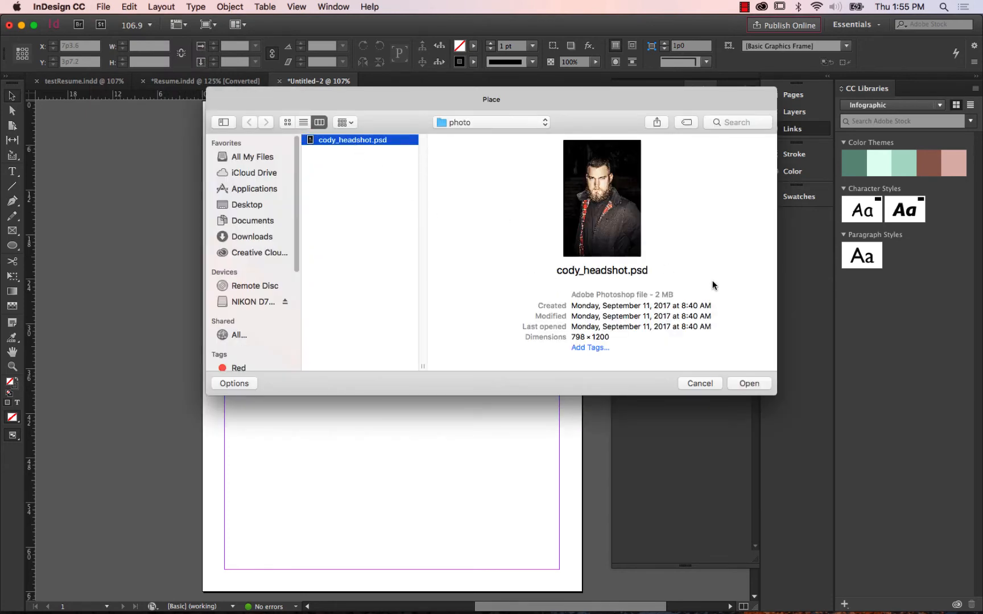
click(743, 383)
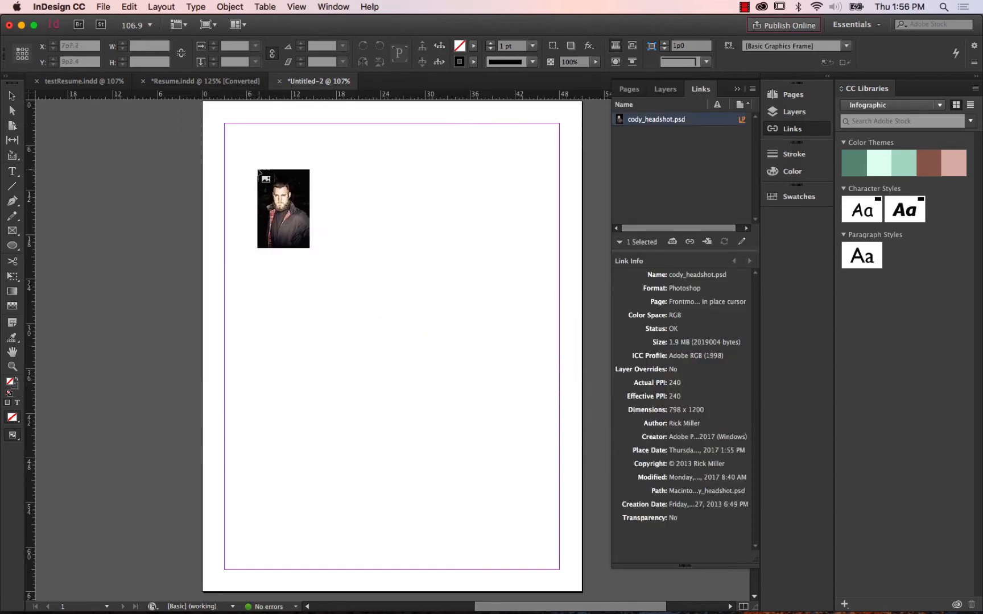
drag(240, 144, 294, 209)
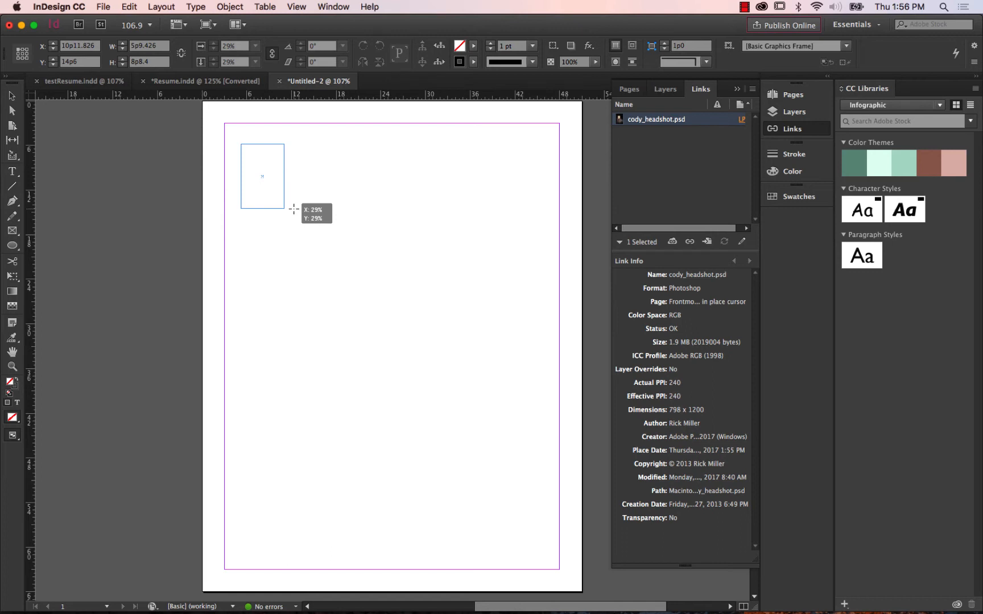
drag(294, 210, 309, 218)
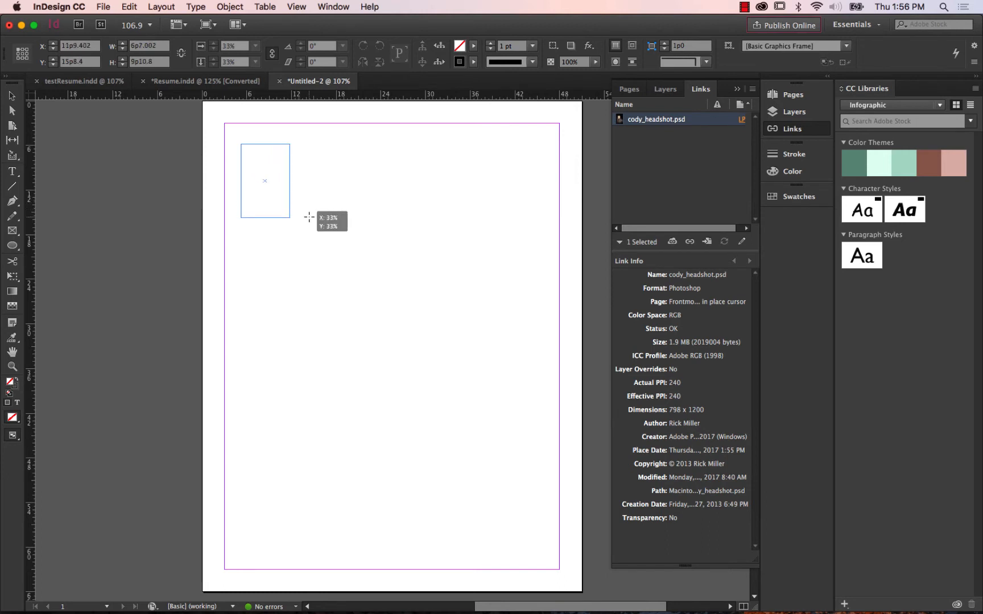
drag(309, 217, 309, 217)
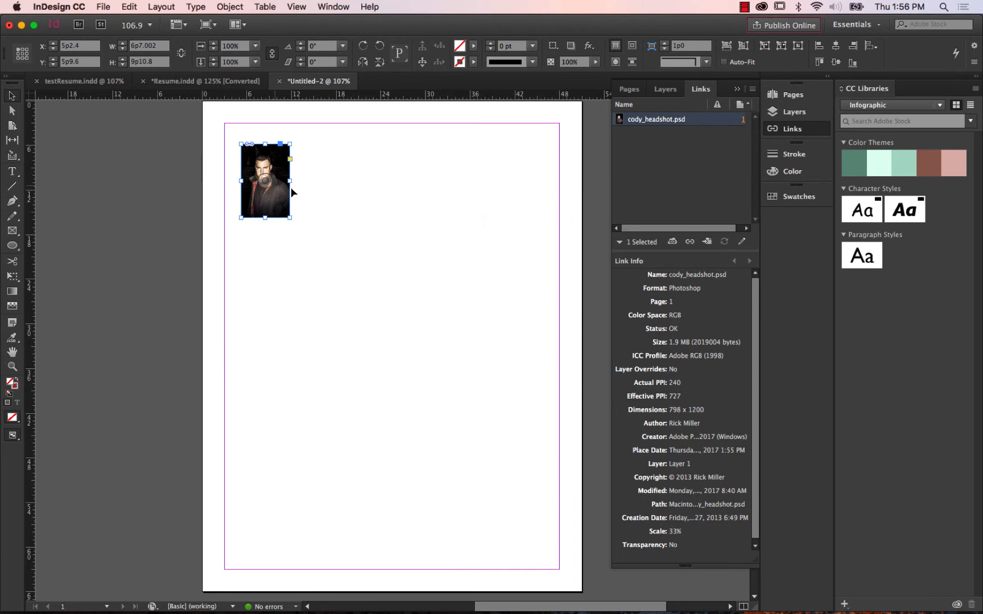
key(BackSpace)
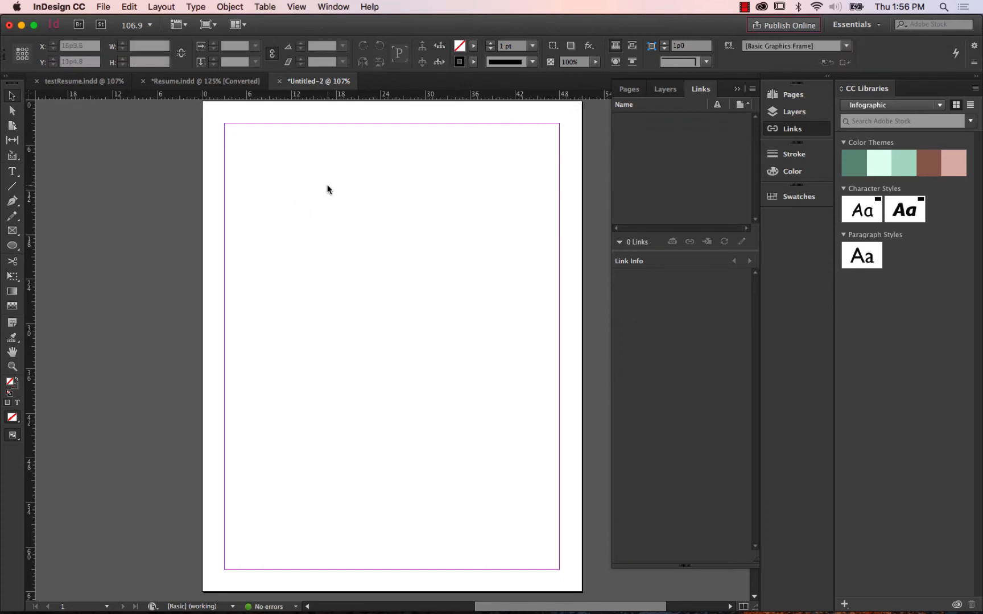
Draw a circular frame about 12p8 in diameter with the Ellipse Frame tool at about X 7p3.6, Y 13p6, and deselect it.
click(16, 237)
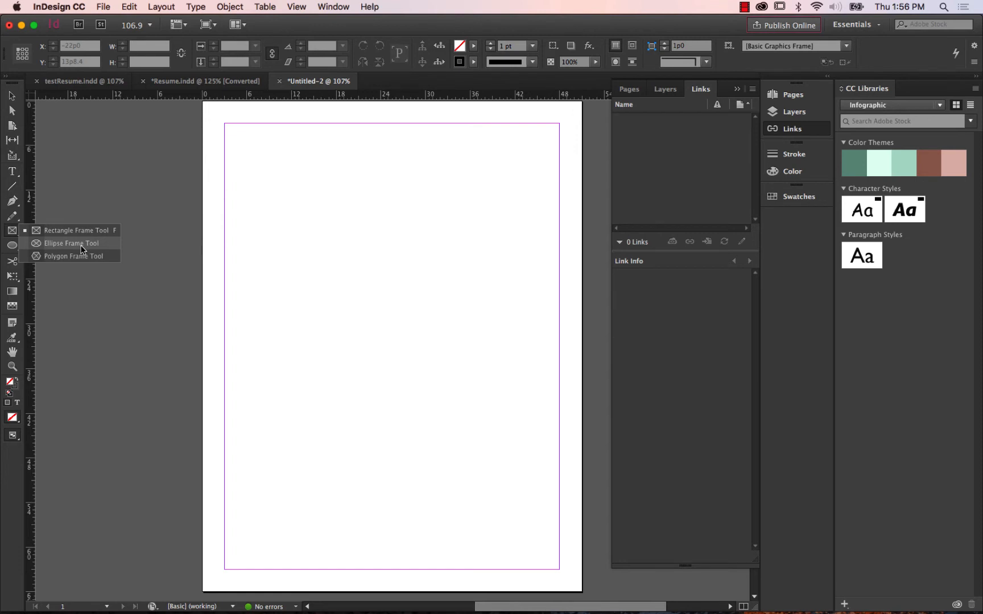
click(82, 248)
click(12, 246)
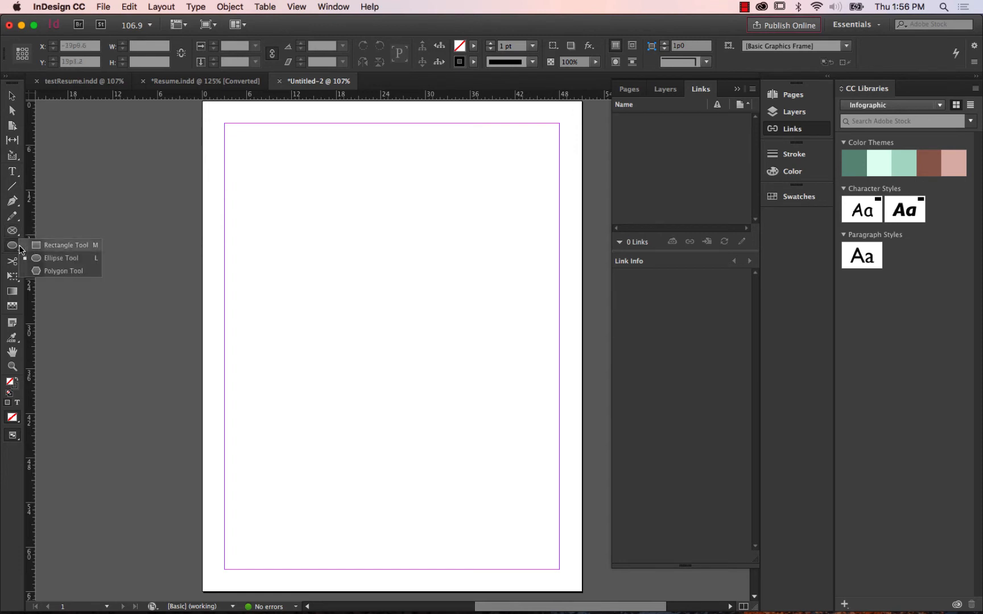
click(59, 262)
click(12, 232)
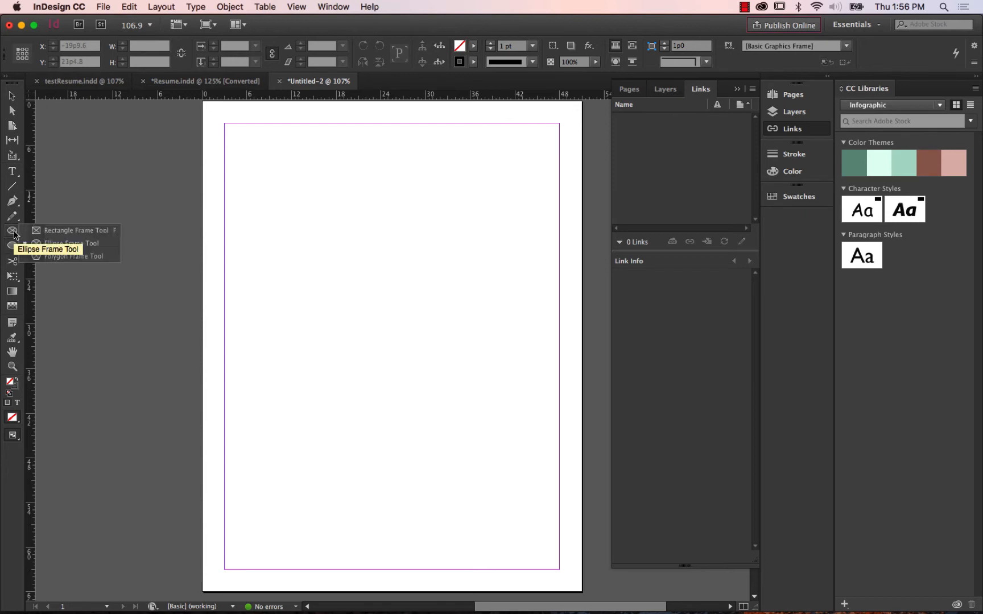
click(87, 243)
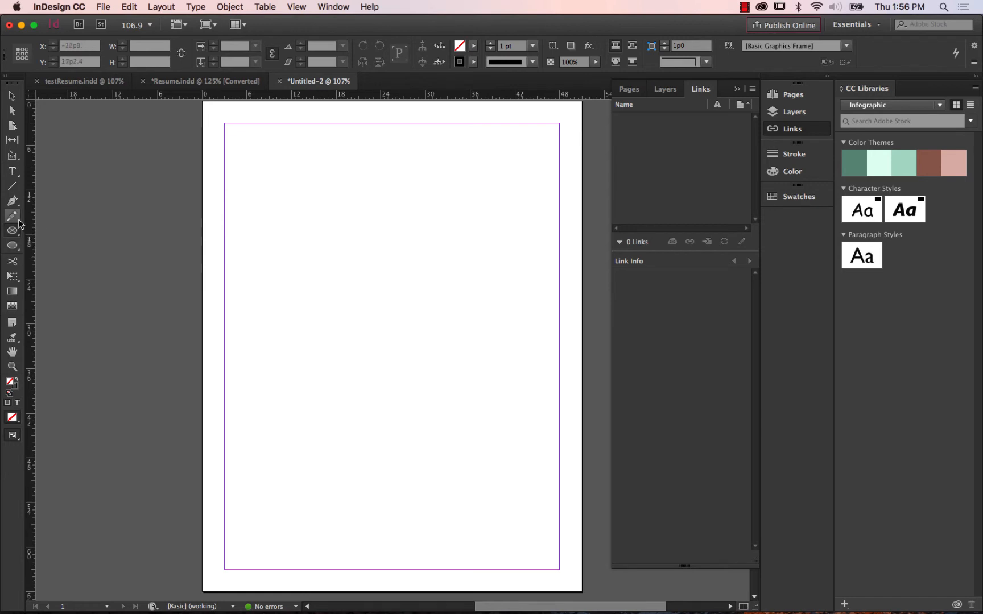
click(12, 230)
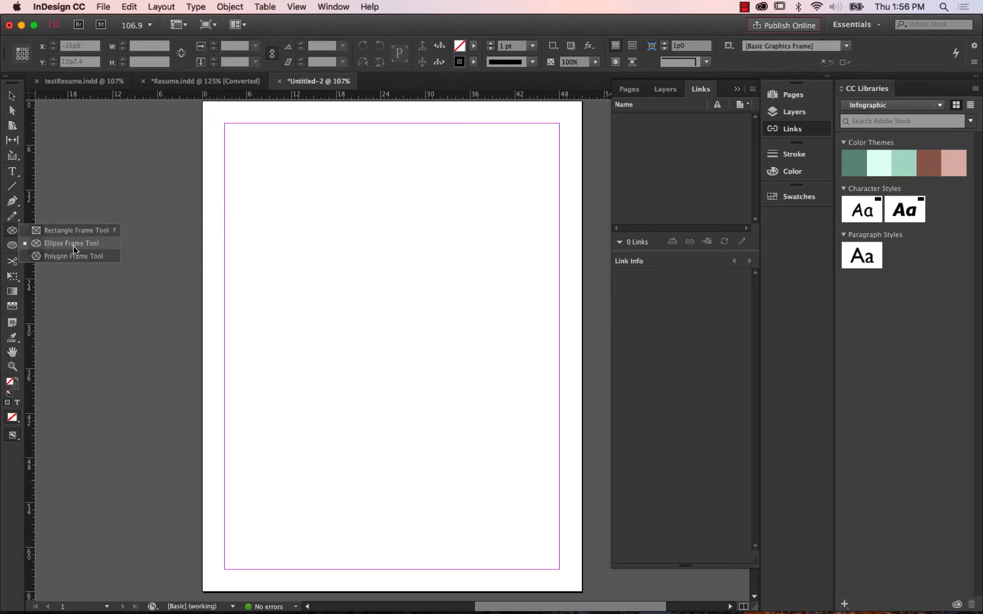
click(74, 249)
drag(256, 201, 354, 296)
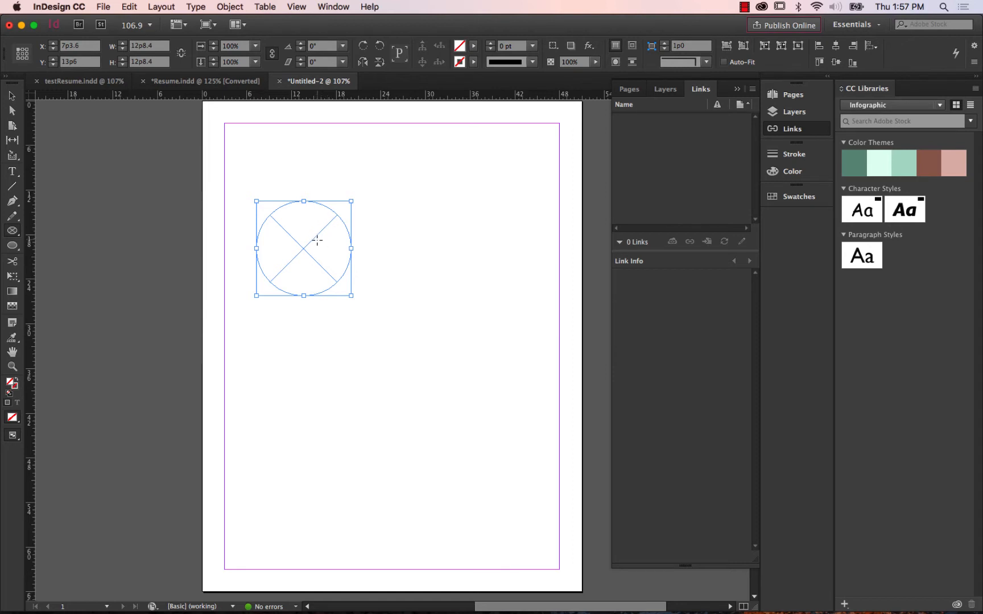
click(10, 96)
click(481, 161)
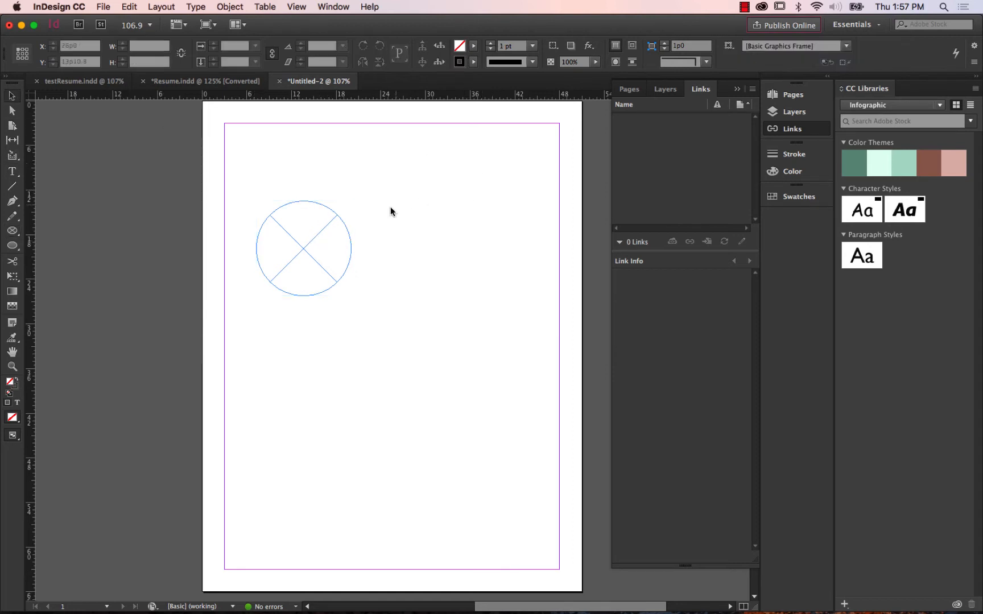
Fill the circular frame with the [Black] swatch at a 37% tint.
click(308, 236)
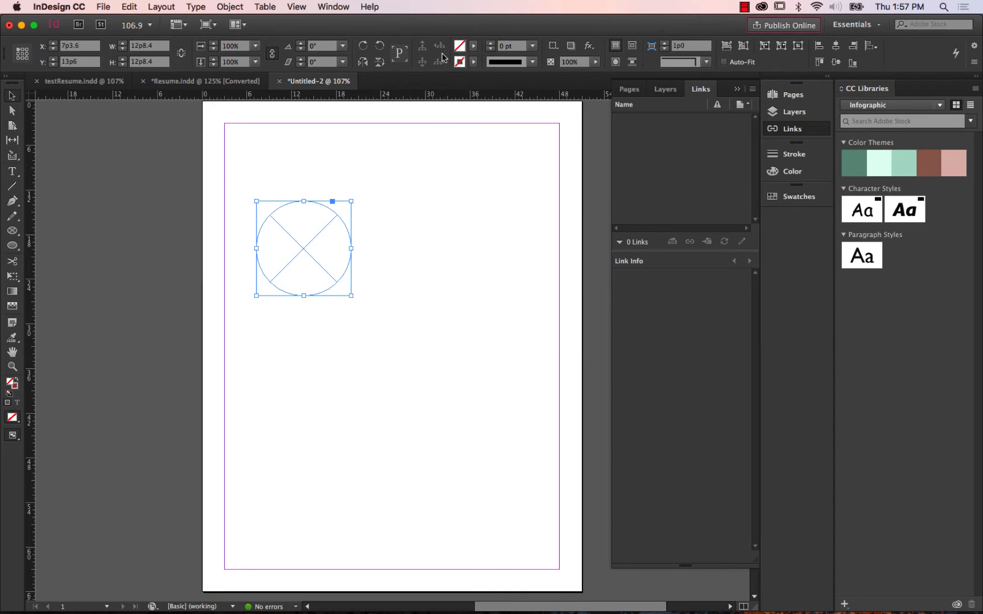
click(474, 47)
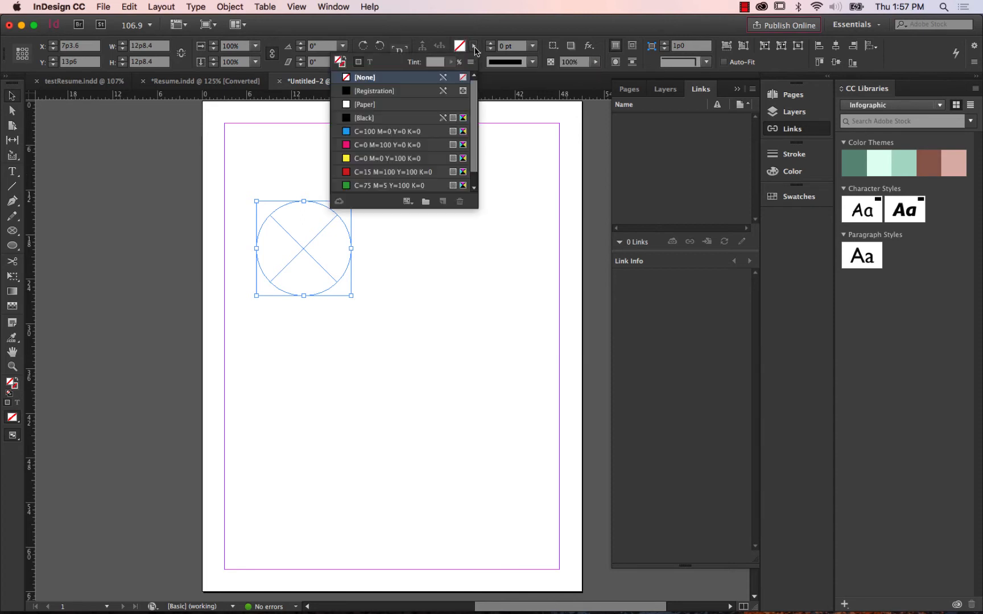
click(392, 120)
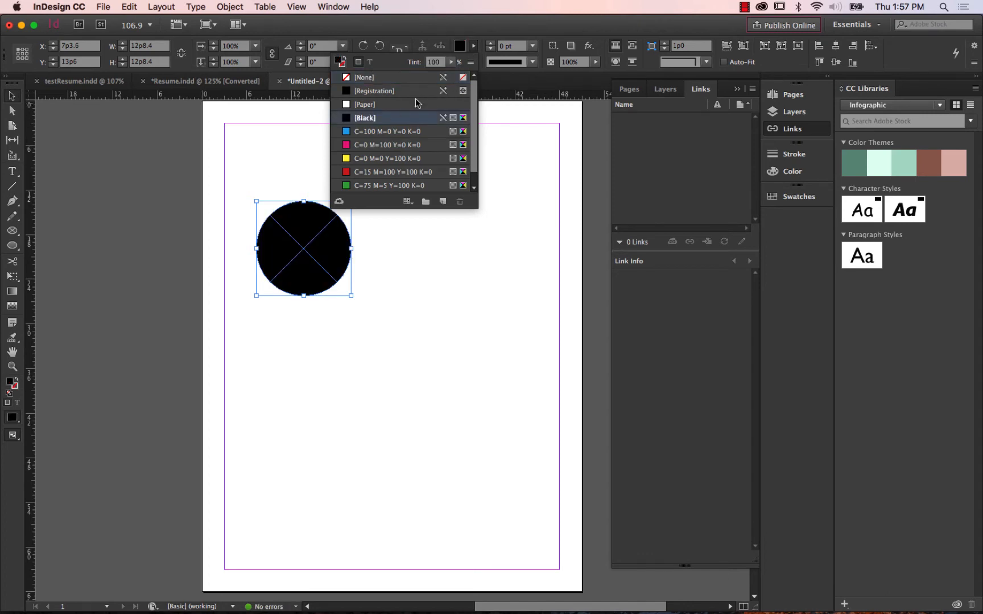
click(451, 62)
drag(452, 69, 414, 76)
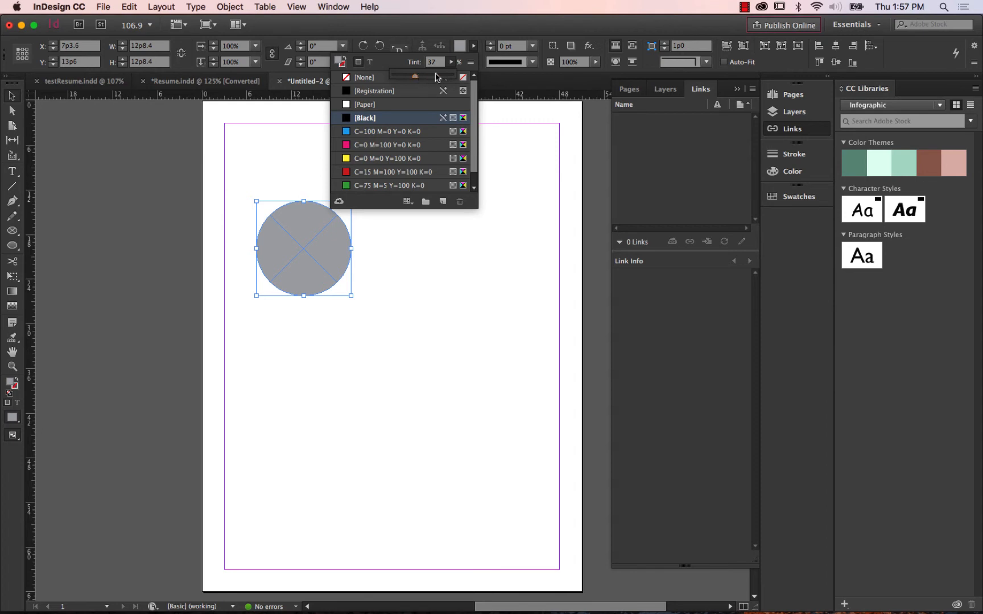
click(454, 64)
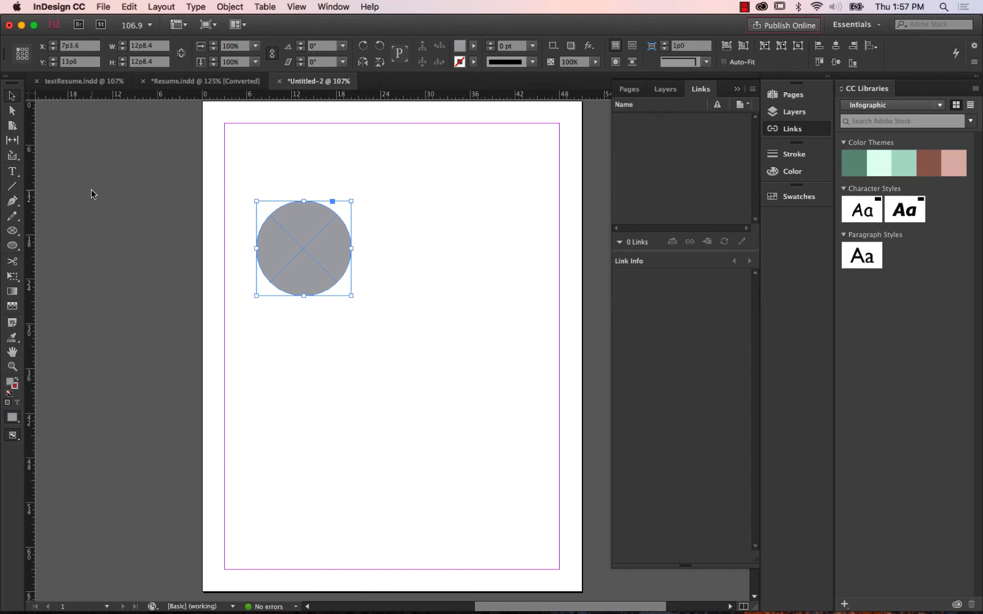
Place cody_headshot.psd from the photo folder into the gray circular frame.
click(510, 185)
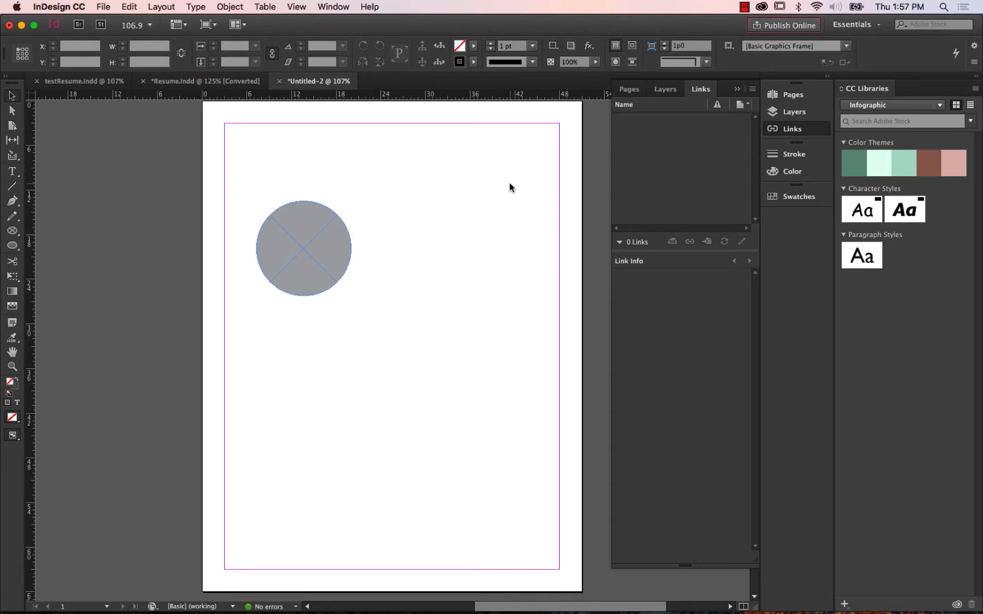
click(299, 235)
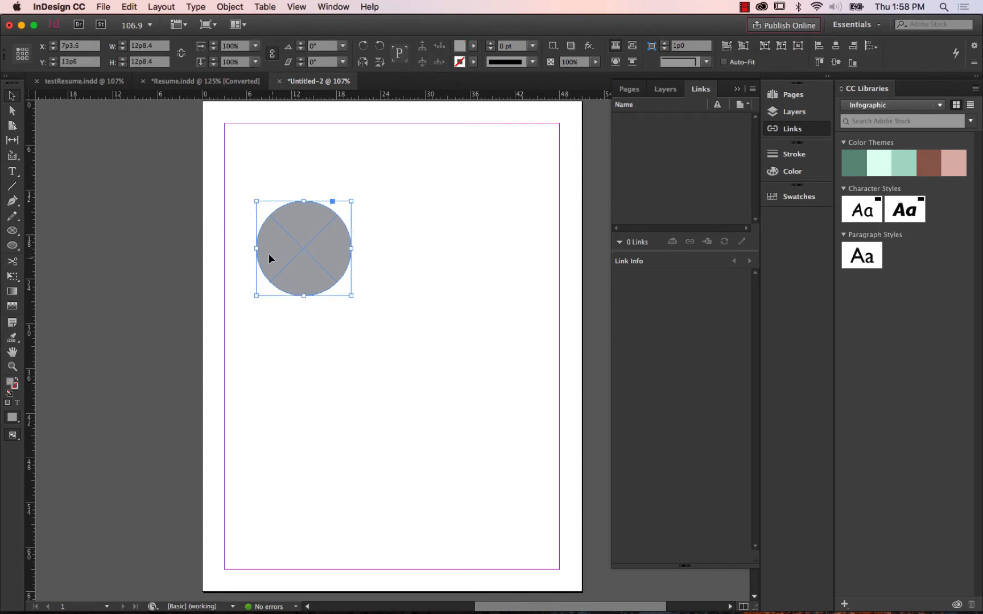
click(101, 8)
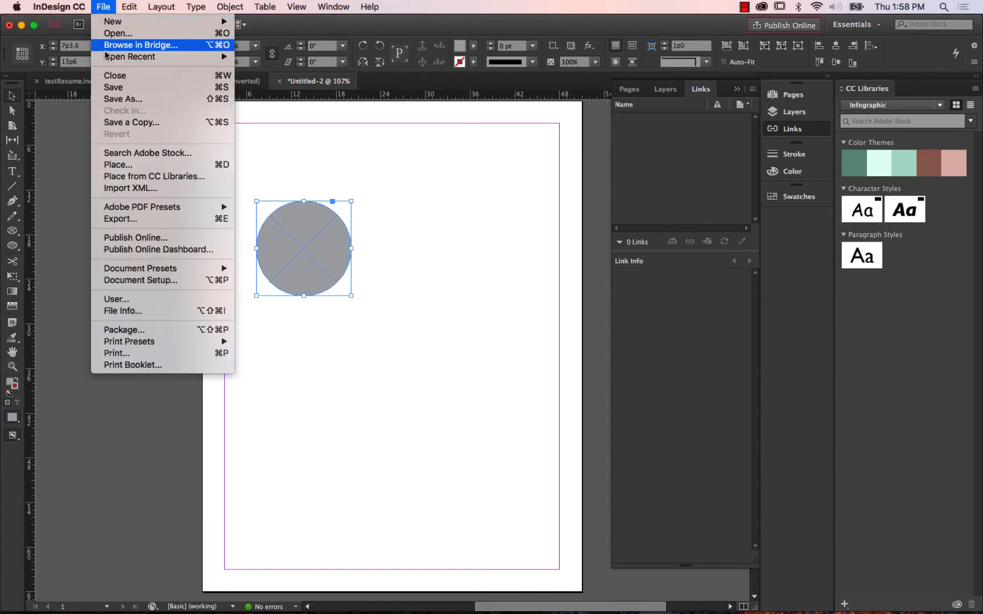
click(114, 165)
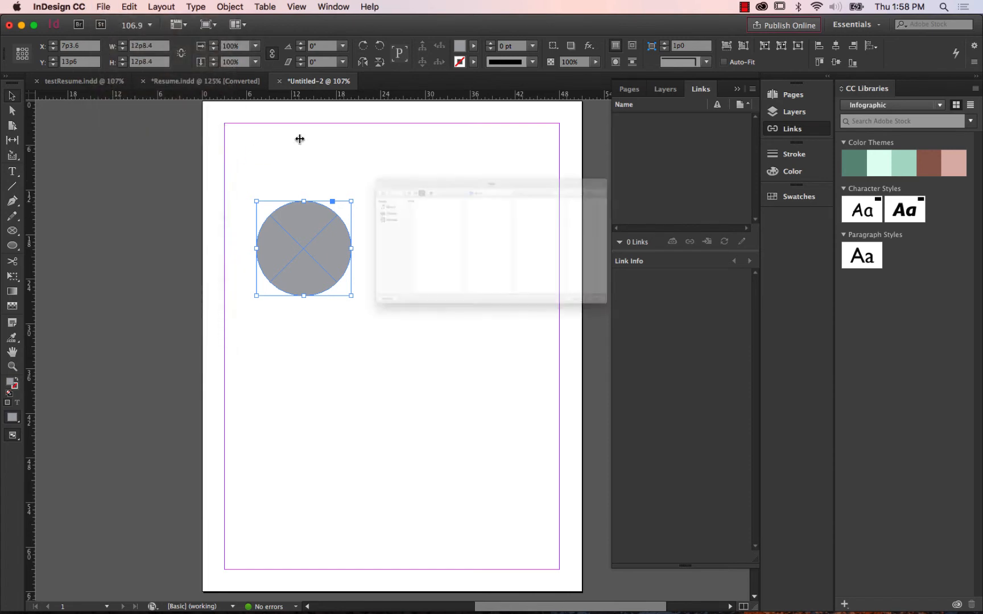
drag(419, 113, 608, 183)
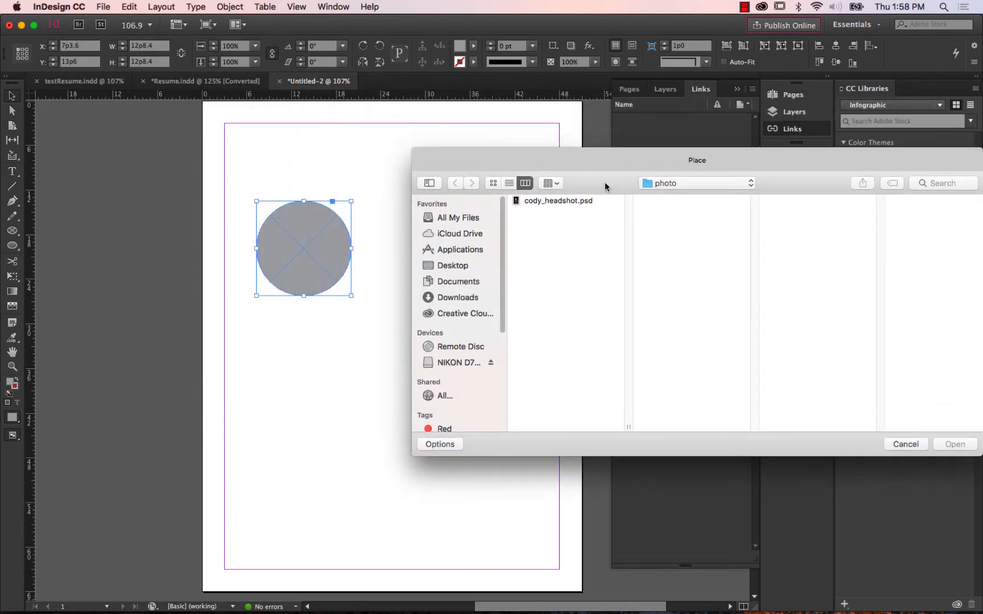
click(586, 201)
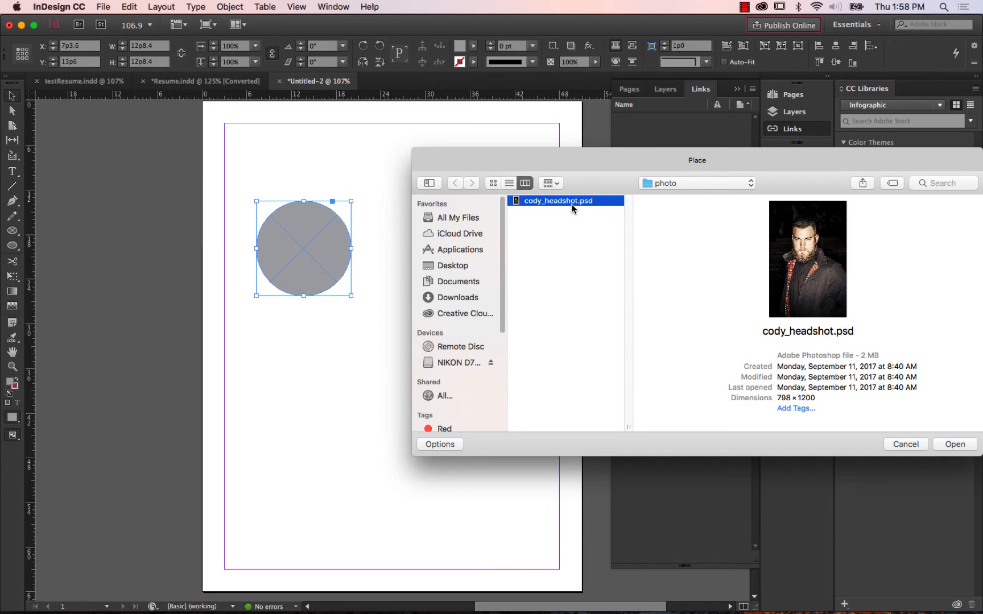
click(952, 446)
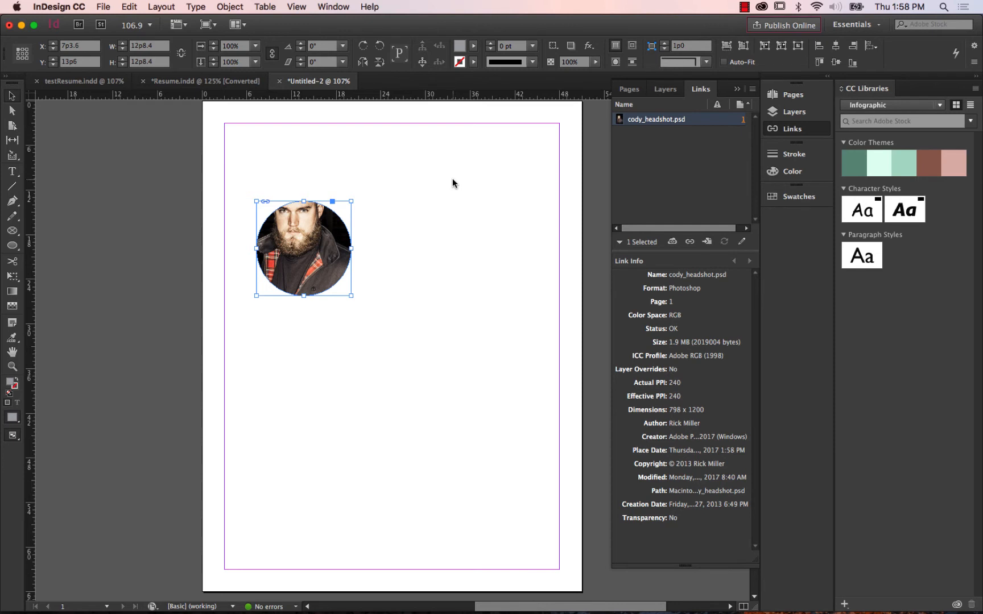
Select the cody_headshot.psd object on Layer 1 and move the whole circular frame to about X 14p7.2, Y 7p6.
drag(341, 208, 403, 221)
click(329, 210)
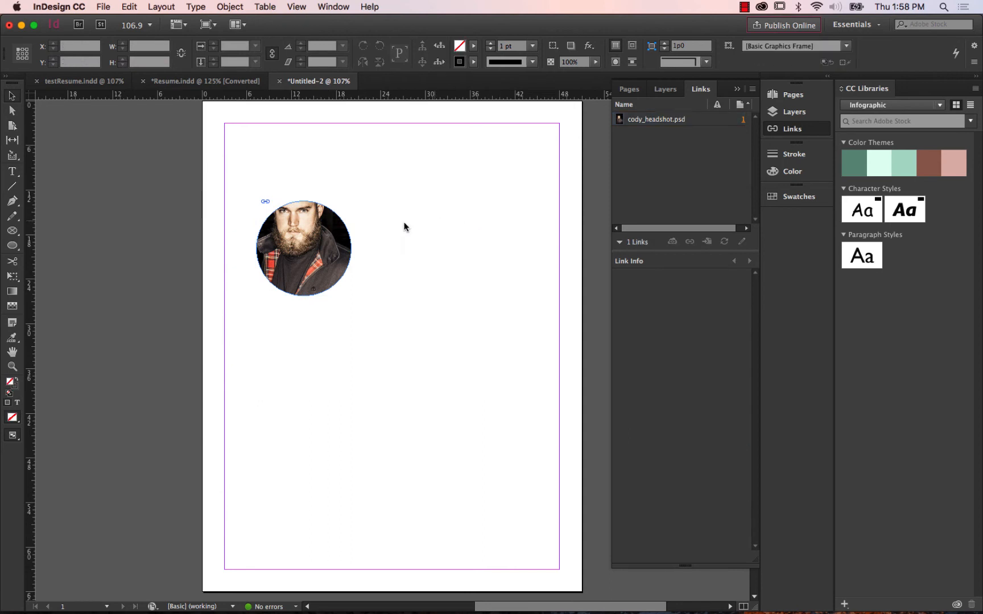
click(335, 224)
click(631, 90)
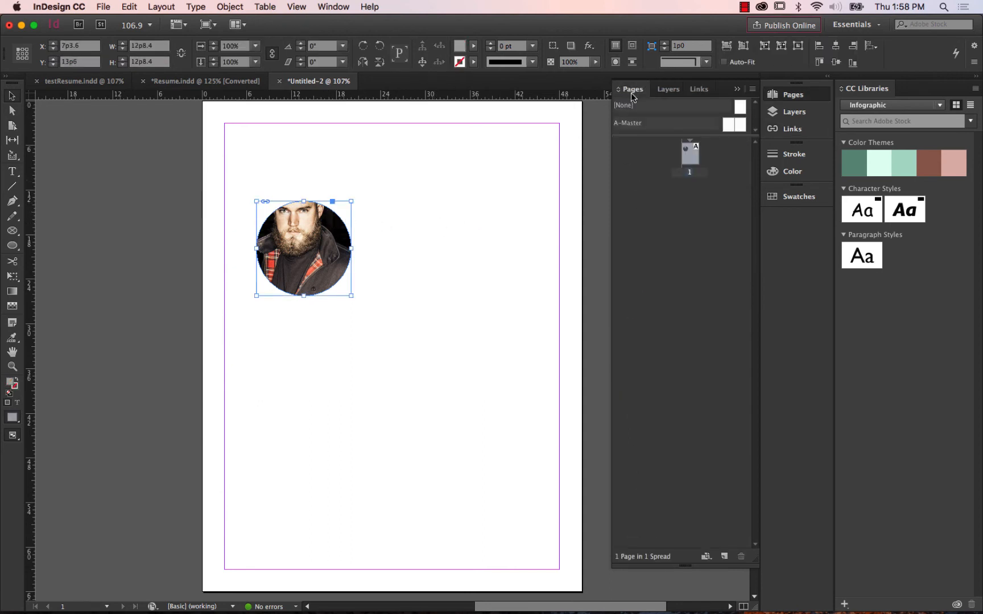
click(667, 90)
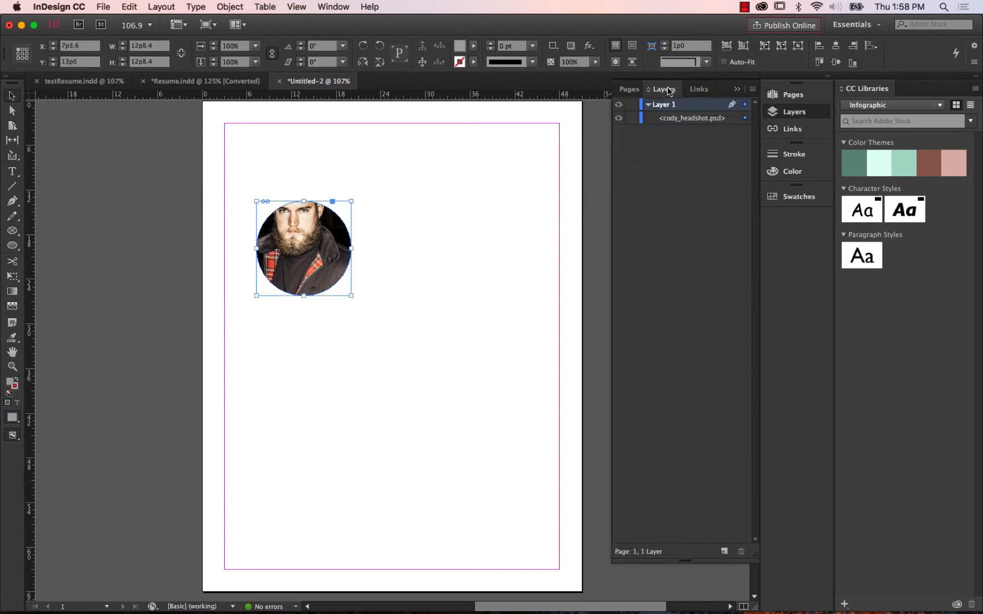
click(712, 121)
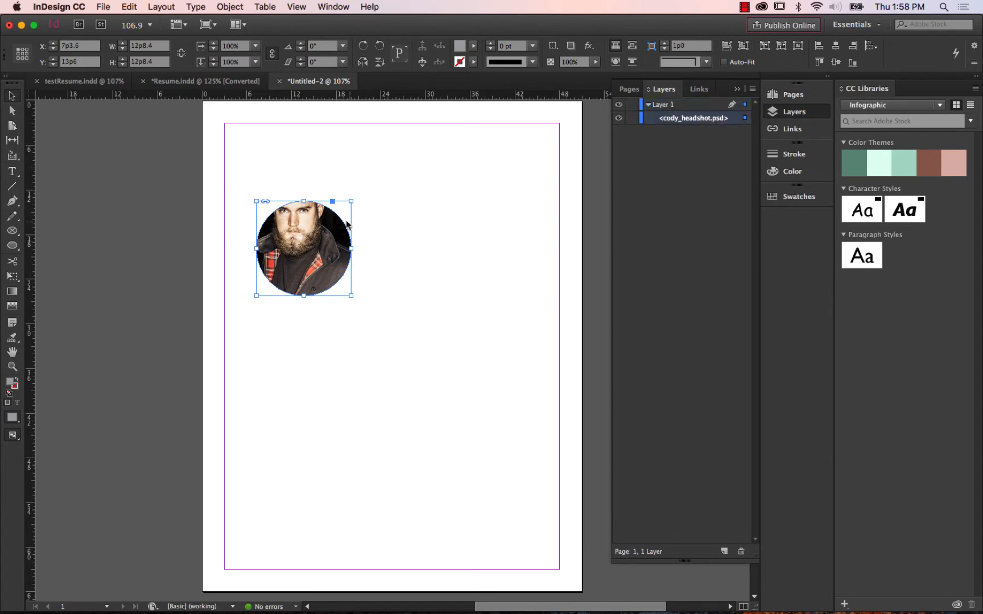
drag(338, 226, 361, 221)
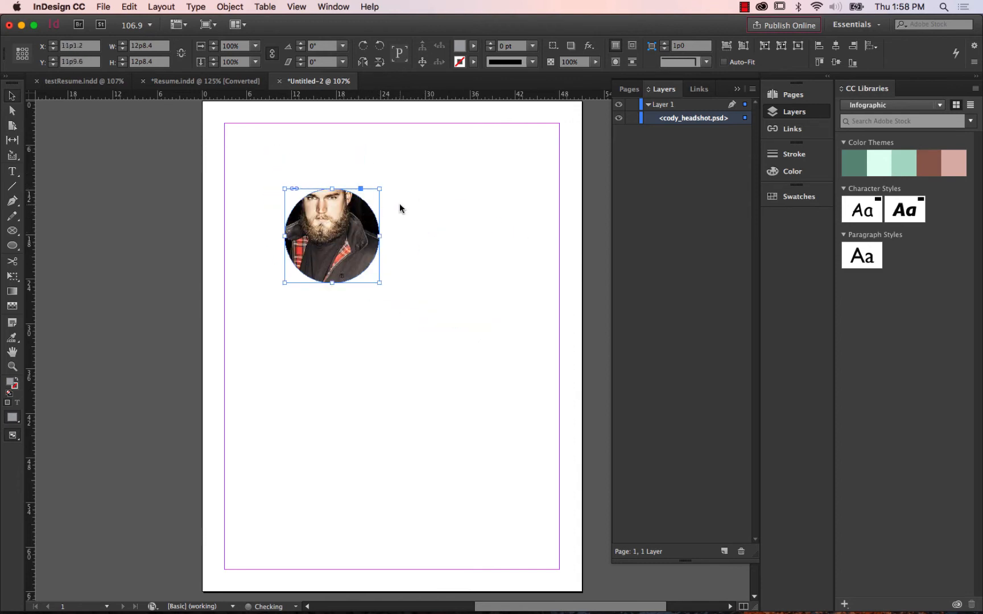
click(399, 204)
click(361, 211)
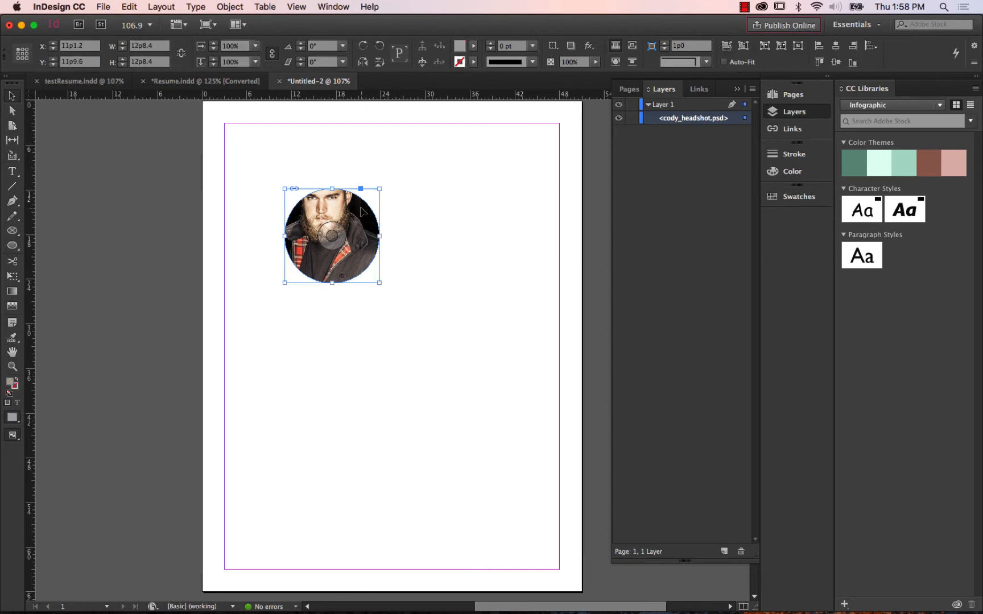
drag(361, 208, 370, 187)
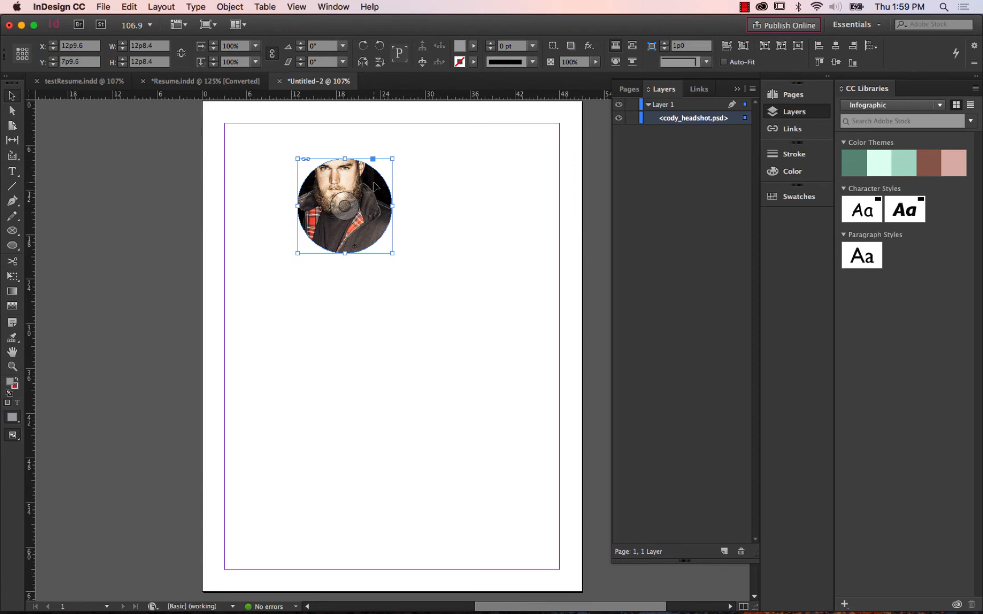
mouse_move(373, 185)
mouse_down()
mouse_move(424, 197)
mouse_move(386, 183)
mouse_up()
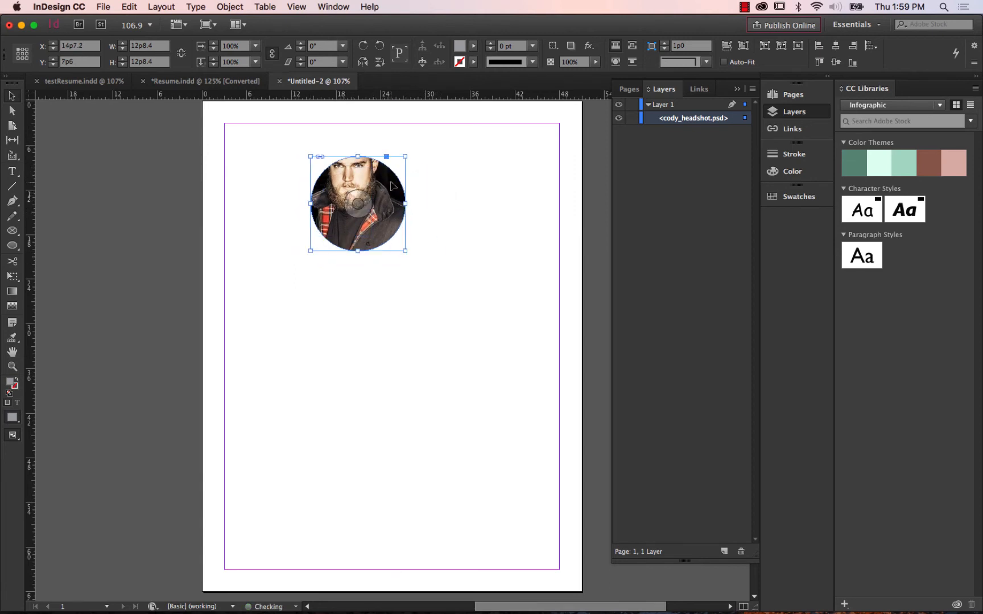
Shift the headshot inside its circular frame to about X+ -3p8.4, Y+ -5p4.8, leaving the frame in place.
click(358, 201)
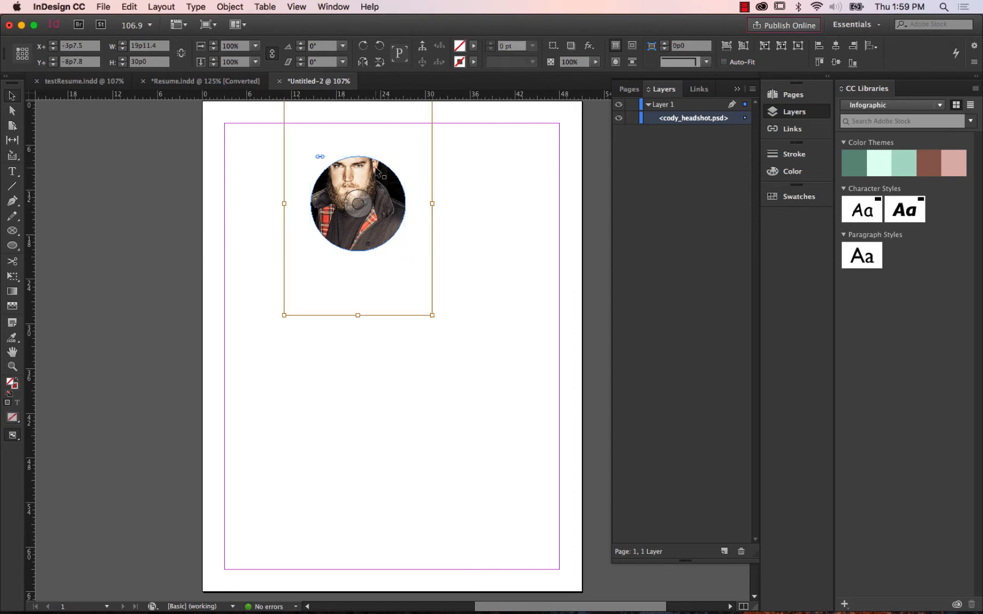
scroll(509, 178, down, 1)
scroll(507, 180, up, 3)
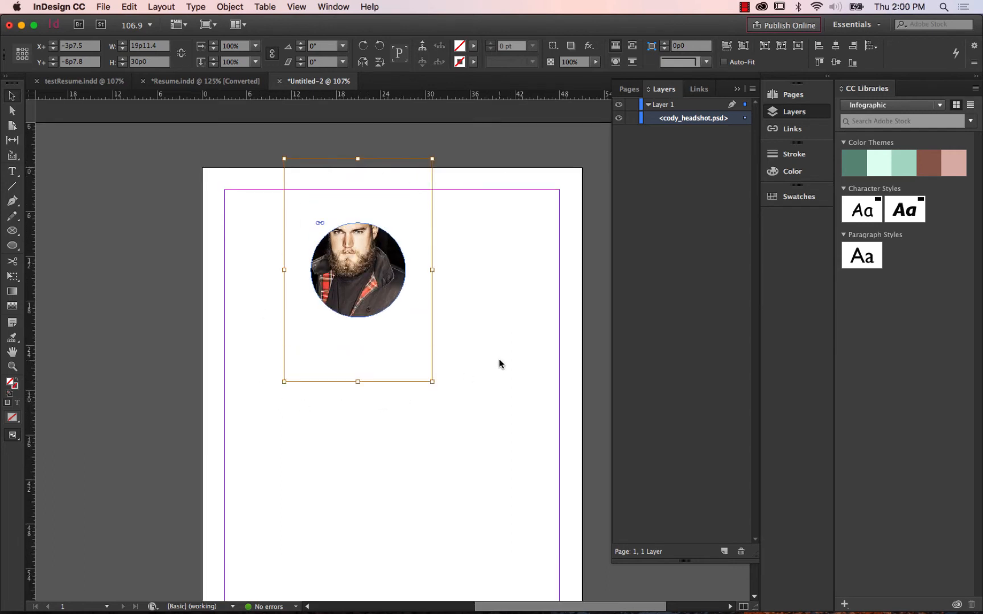
click(408, 209)
double_click(365, 266)
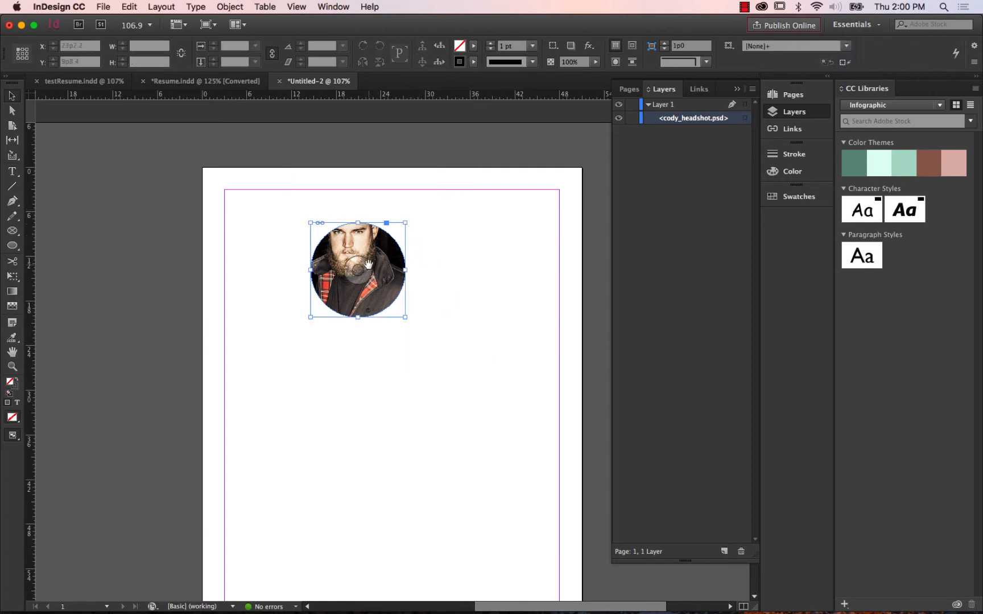
drag(360, 272, 356, 287)
key(Up)
key(Up)
key(Up)
key(Up)
key(Up)
key(Up)
key(Up)
key(Up)
key(Up)
key(Up)
key(Up)
key(Down)
key(Down)
key(Down)
key(Down)
key(Down)
key(Down)
key(Down)
key(Down)
key(Down)
key(Up)
key(Up)
key(Up)
key(Up)
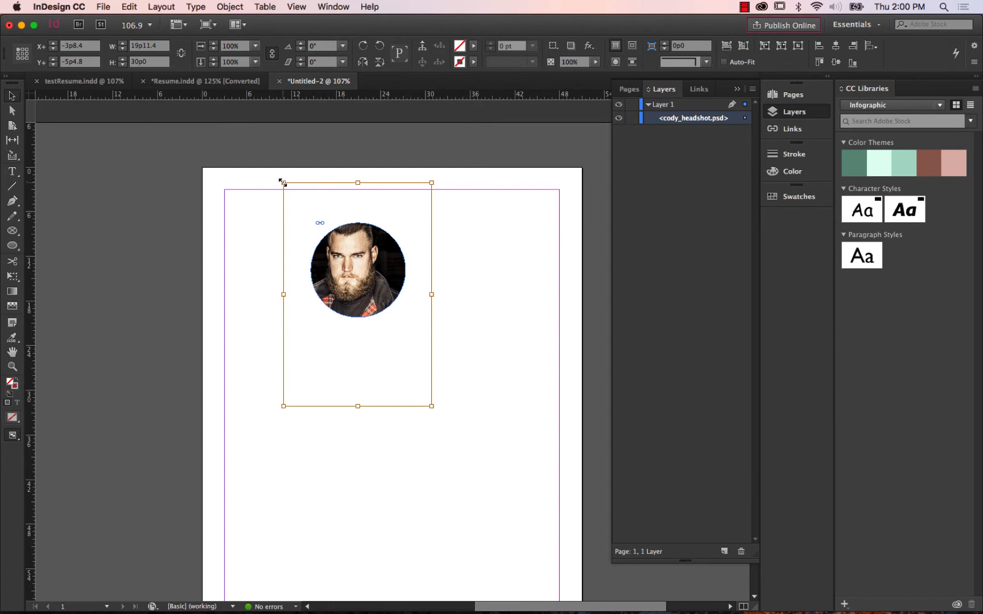
Try resizing the headshot inside the circle without keeping its proportions, and undo the resize.
drag(283, 182, 340, 208)
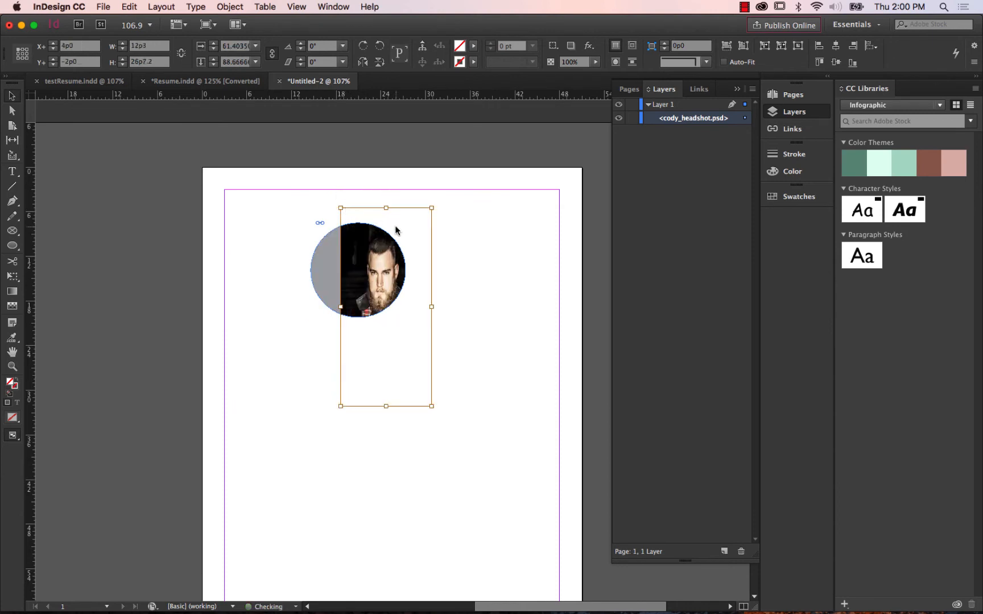
click(130, 7)
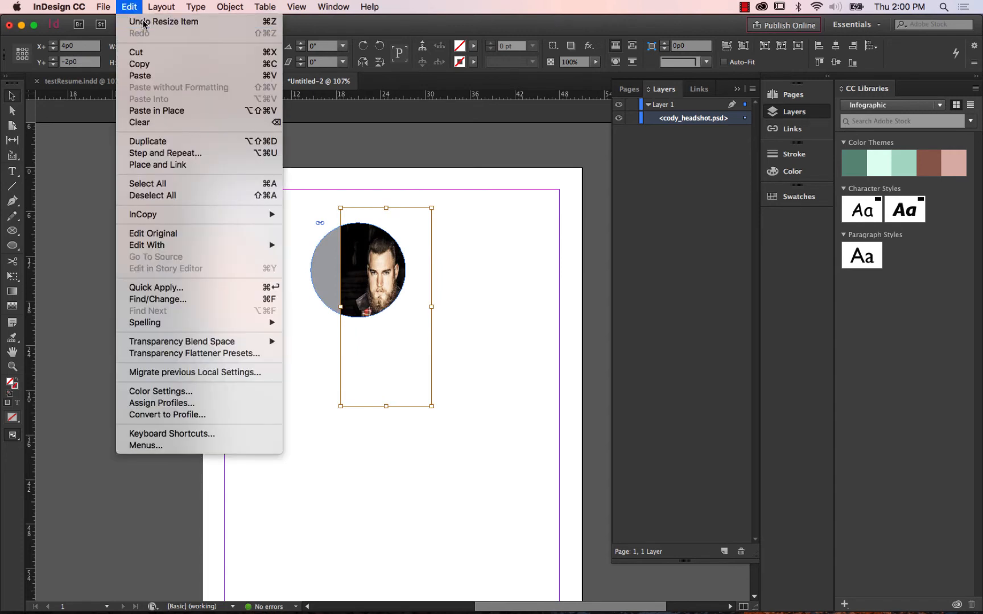
click(143, 22)
Scale the headshot proportionally to about 72% and reposition it inside the circle at about X+ -0p6, Y+ -2p6.
drag(281, 182, 317, 220)
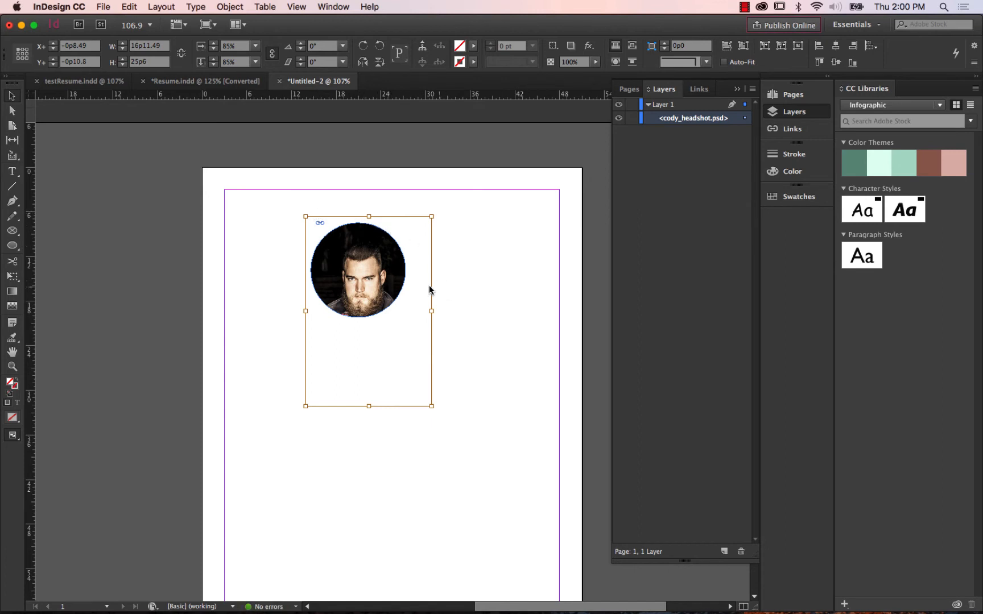
mouse_move(359, 276)
mouse_move(358, 276)
mouse_down()
mouse_move(352, 257)
mouse_move(360, 267)
mouse_up()
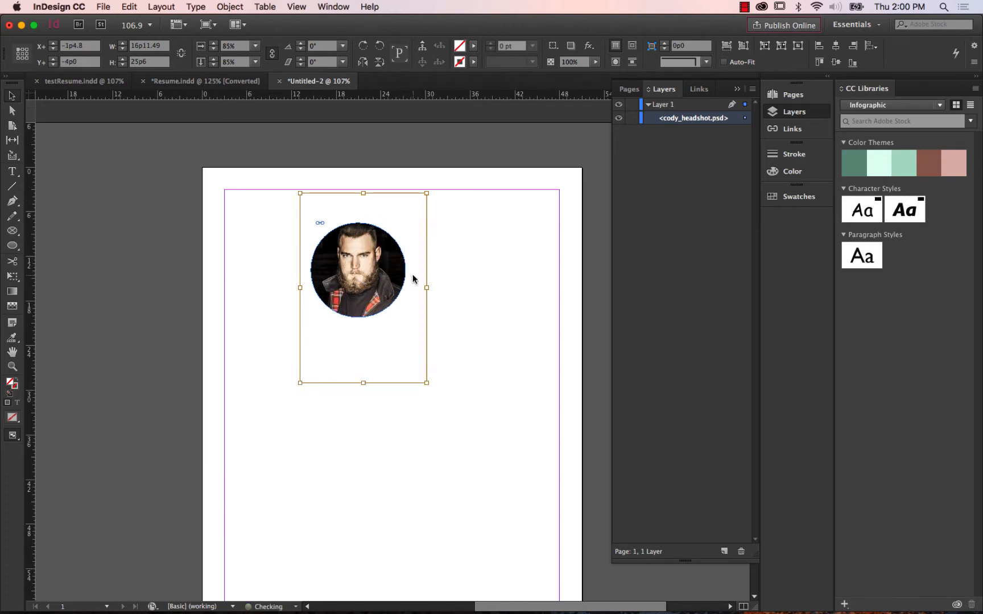
drag(427, 382, 407, 354)
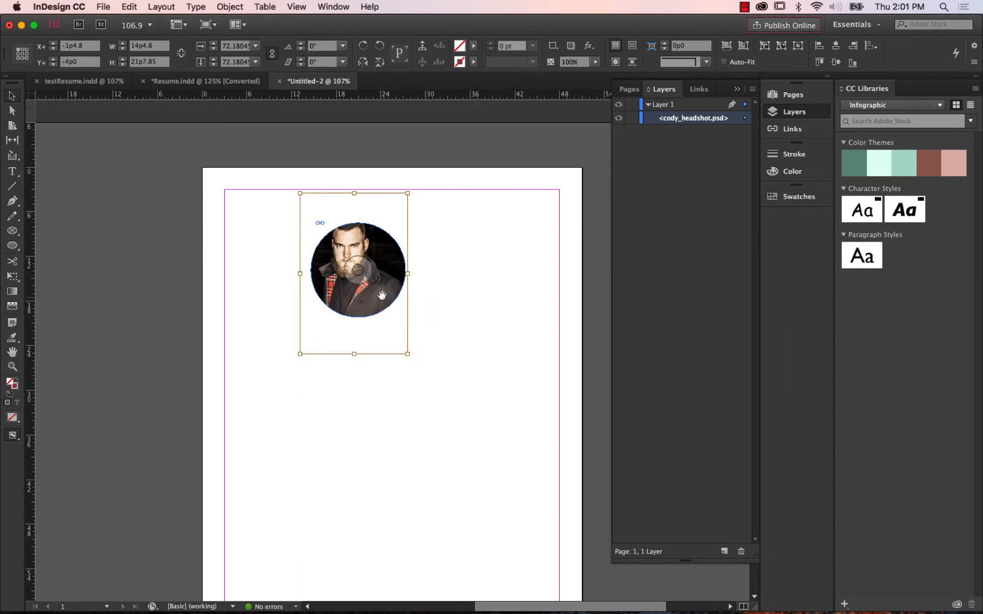
drag(352, 260, 360, 270)
click(492, 268)
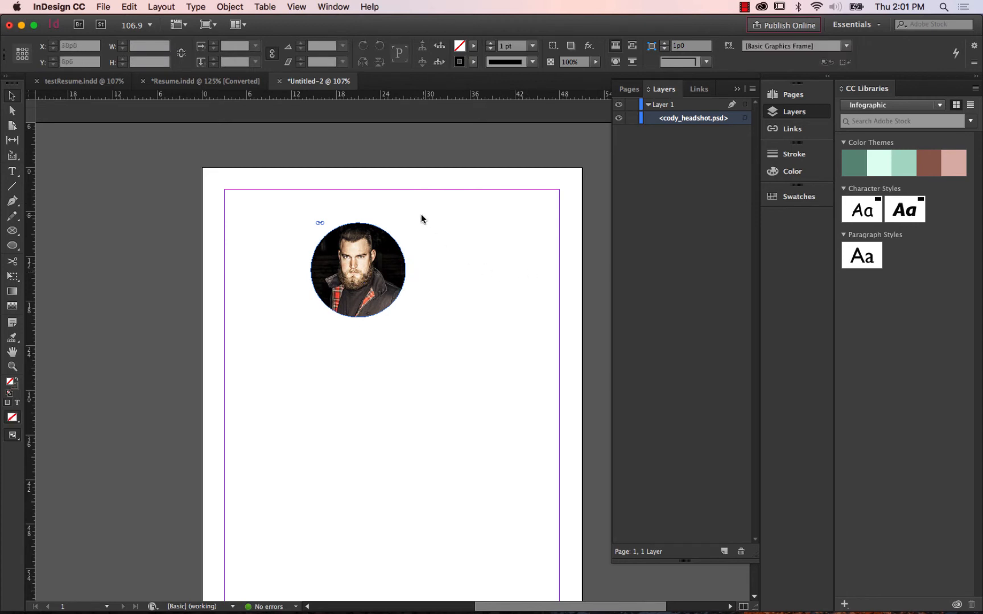
click(392, 248)
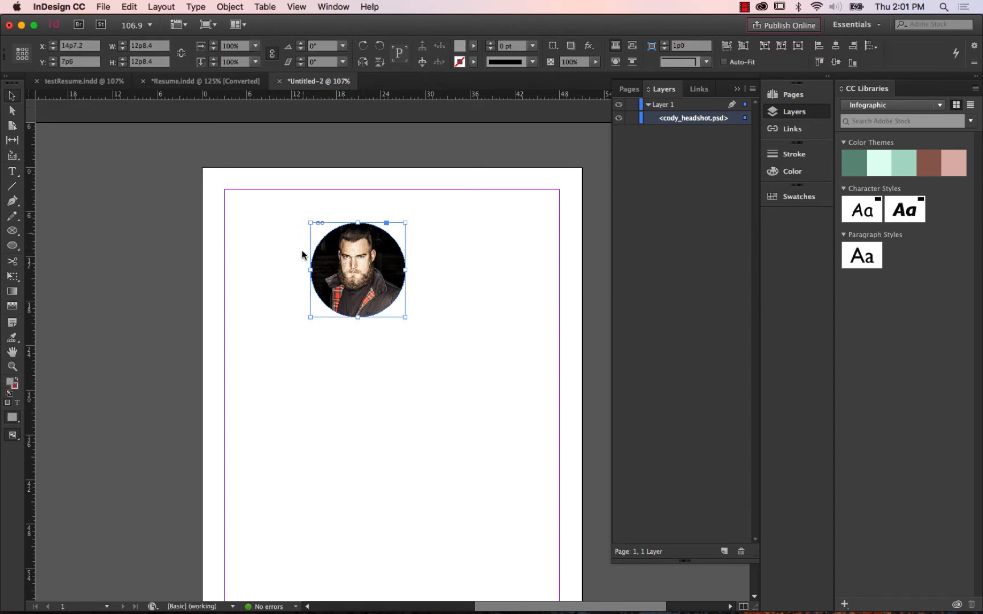
click(359, 268)
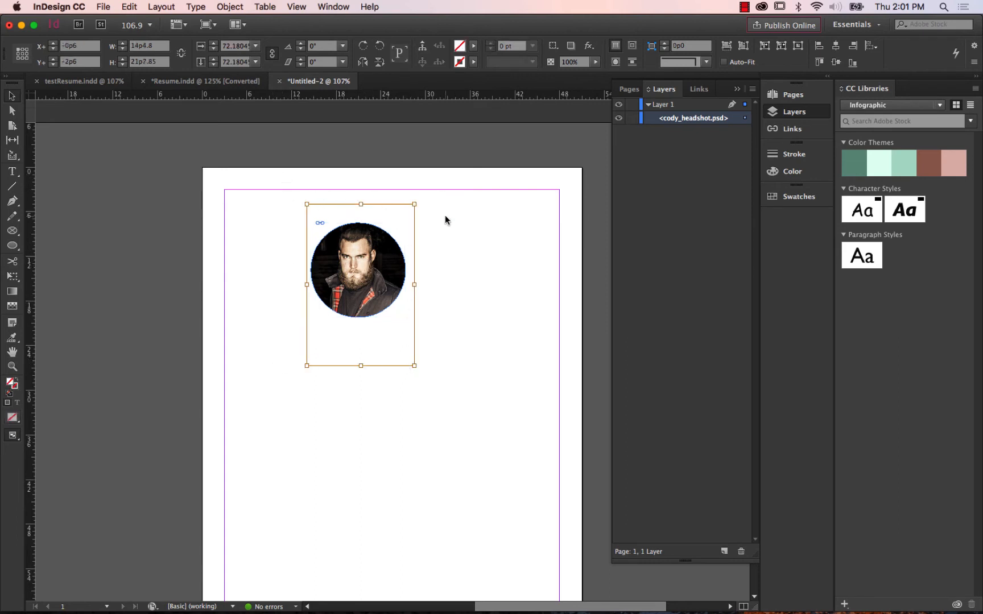
Switch to the testResume.indd document and place cody_headshot.psd into the dark gray circle on the blue sidebar.
click(70, 81)
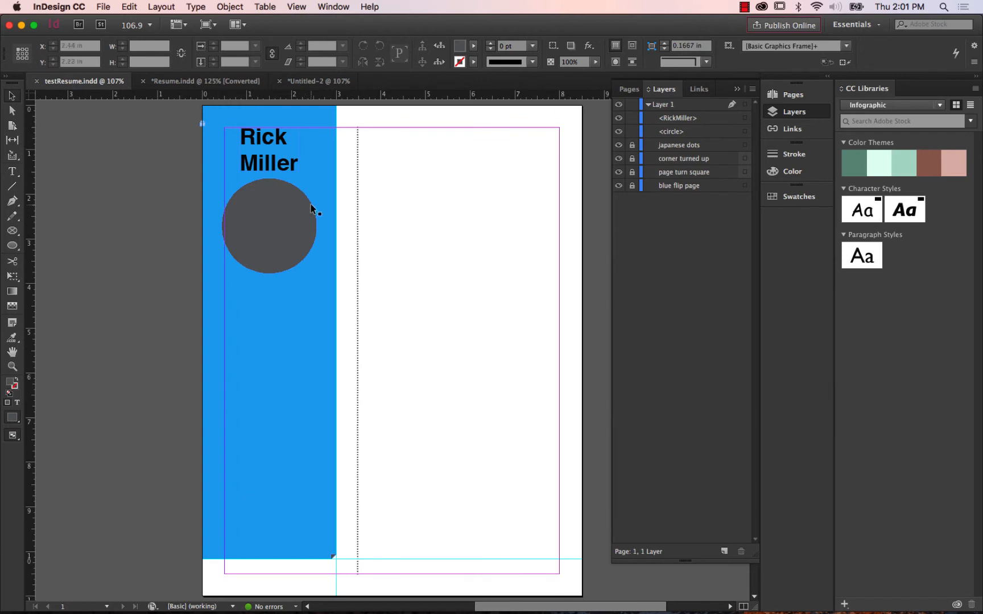
click(276, 220)
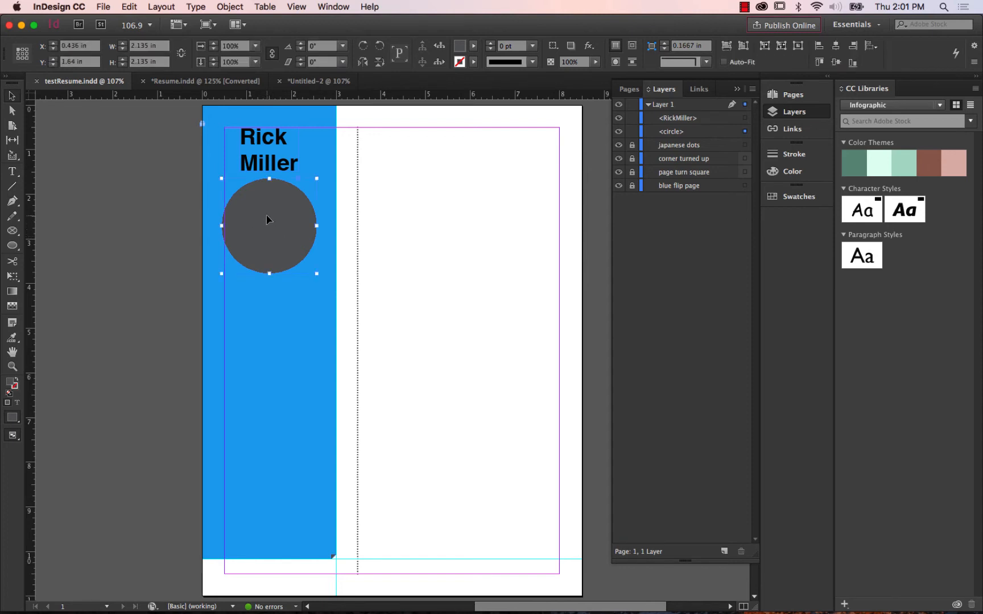
click(103, 6)
click(122, 166)
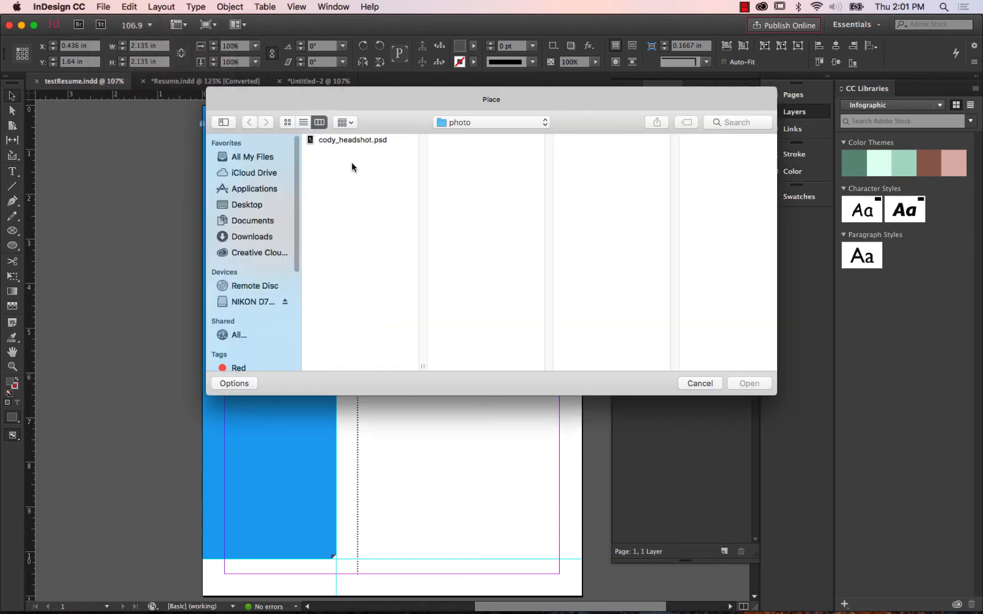
click(341, 139)
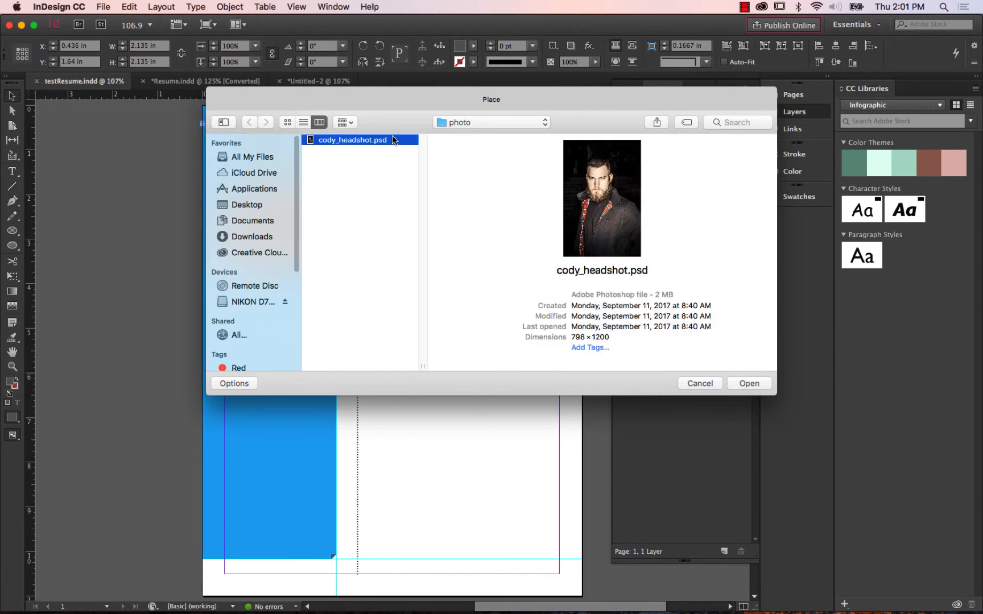
click(741, 387)
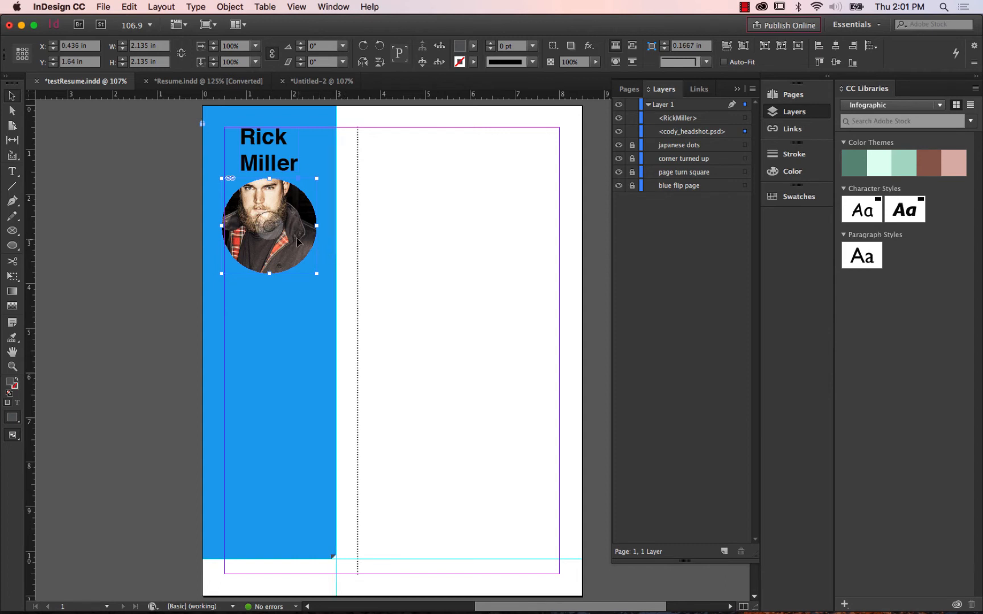
Scale the headshot to about 64% by 63% and center the face inside the circle at about X+ 0.003 in, Y+ -0.3 in.
click(271, 224)
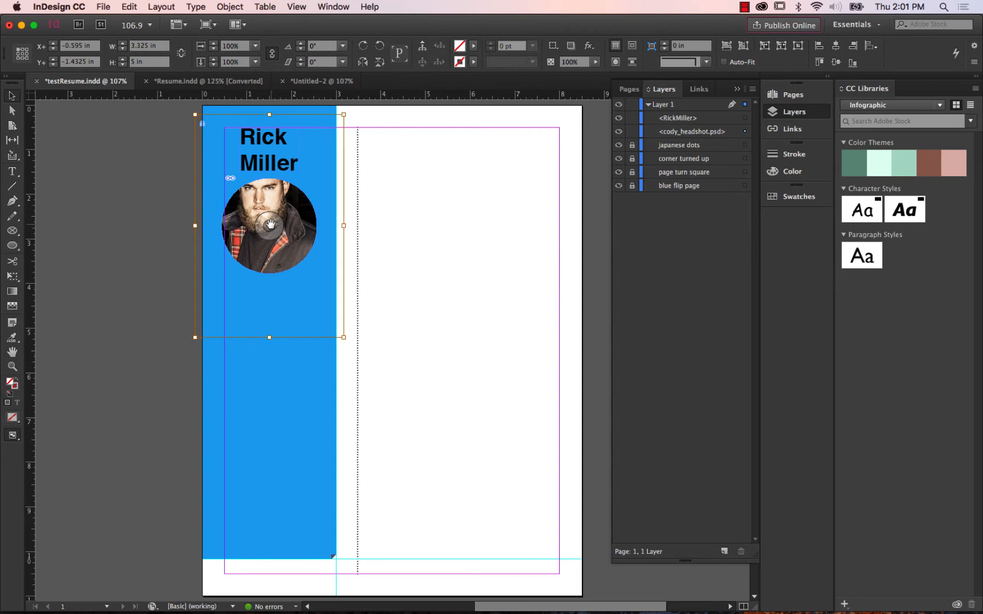
drag(271, 225, 275, 246)
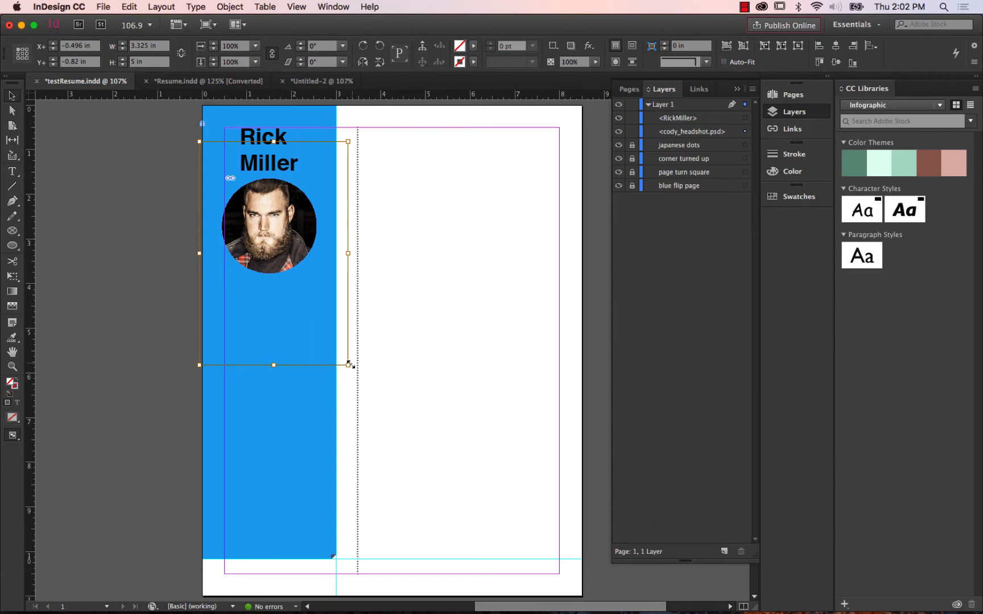
drag(347, 363, 294, 283)
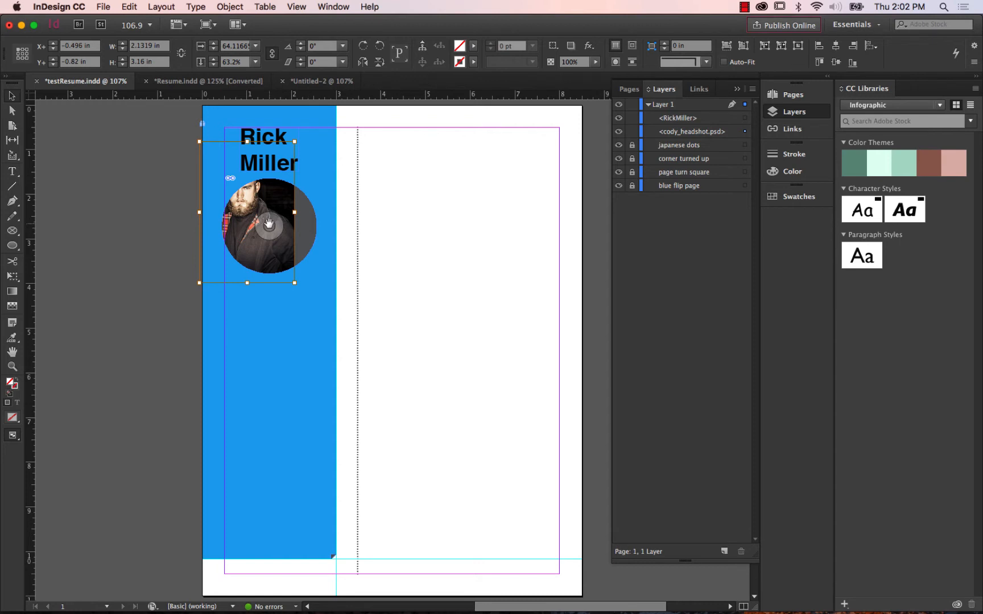
mouse_move(268, 227)
mouse_down()
mouse_move(283, 235)
mouse_move(269, 234)
mouse_up()
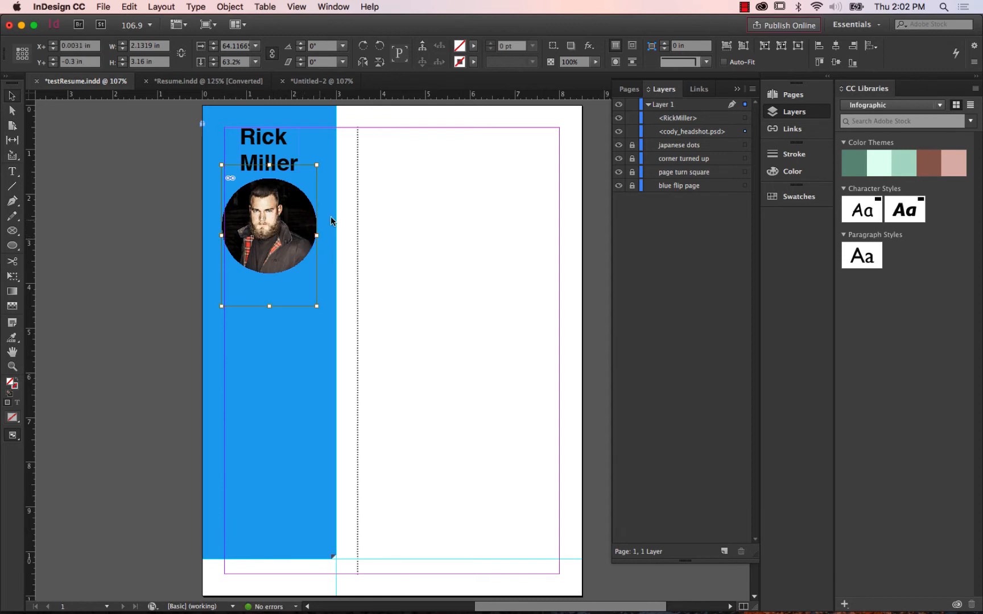
click(541, 233)
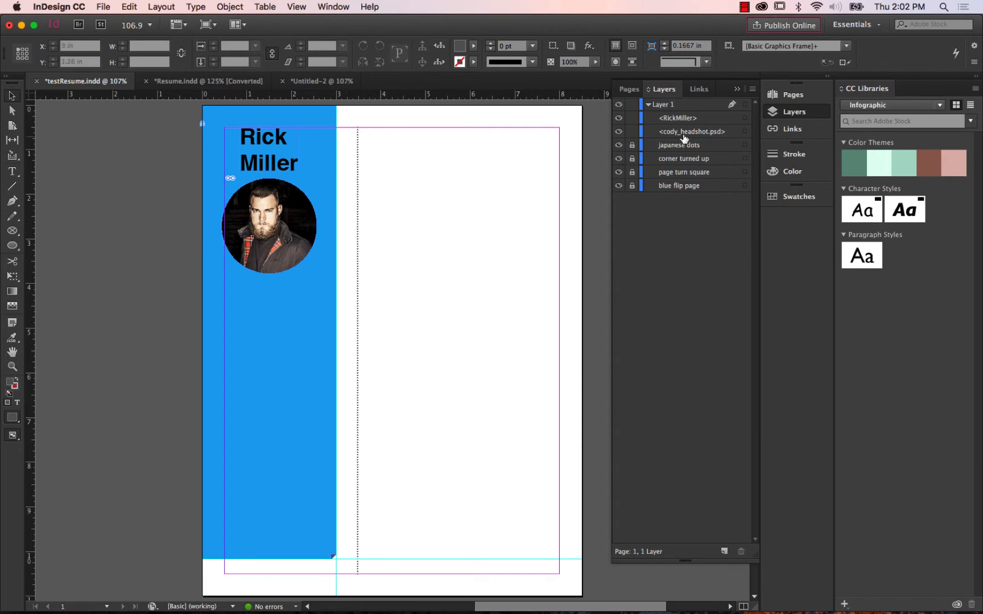
click(619, 132)
click(619, 132)
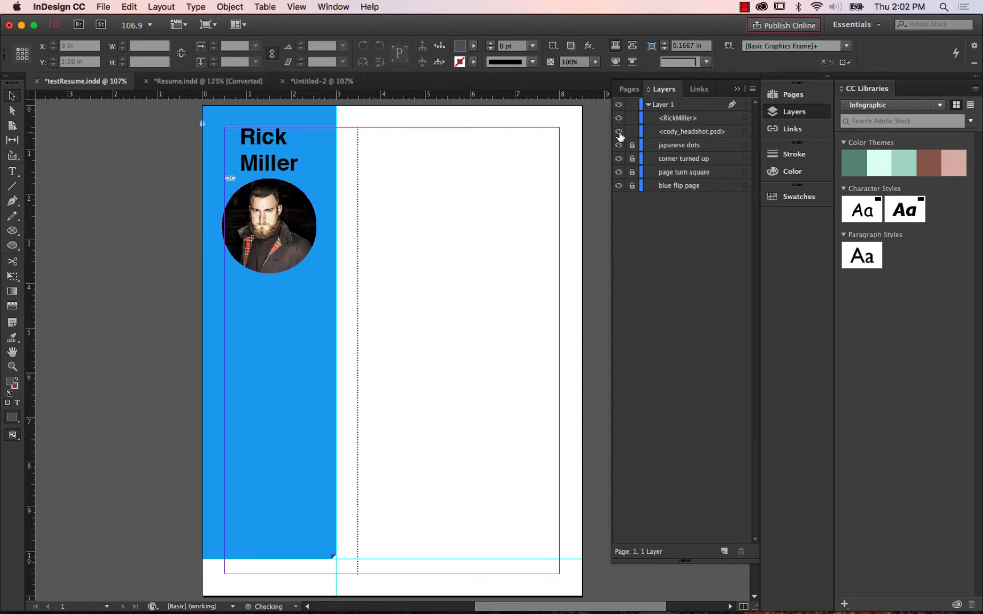
click(314, 227)
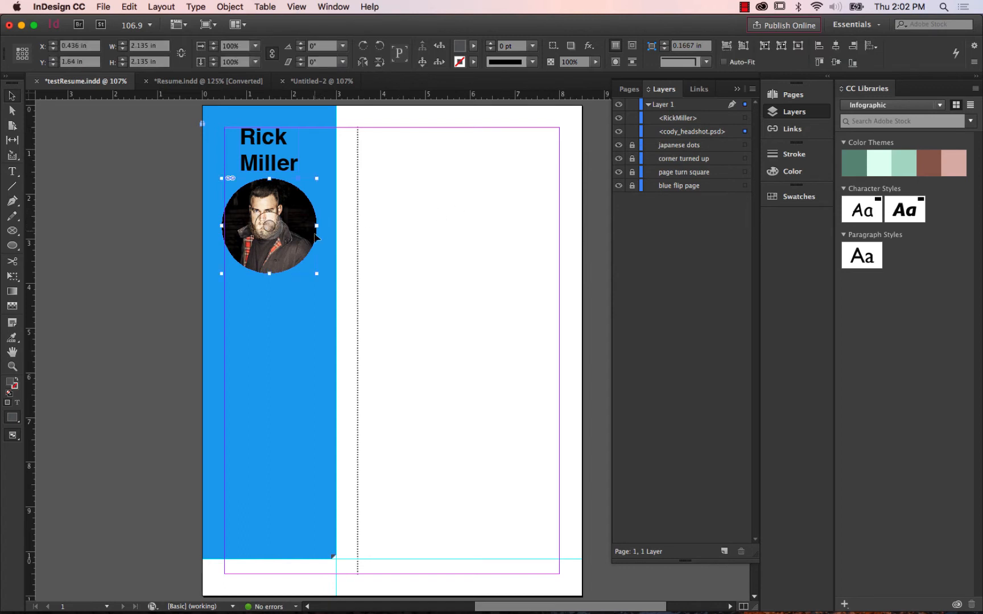
click(589, 46)
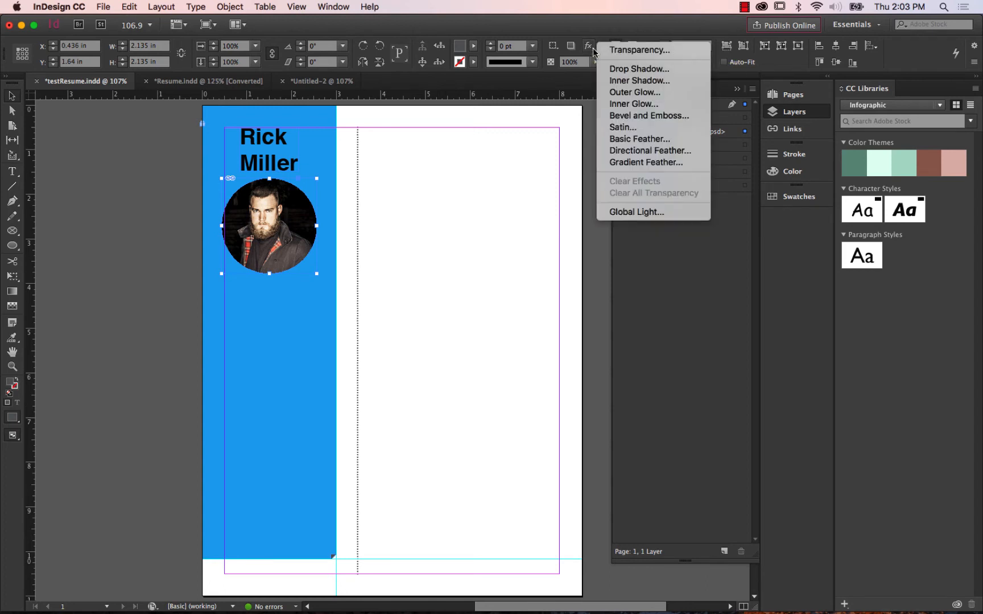
click(641, 74)
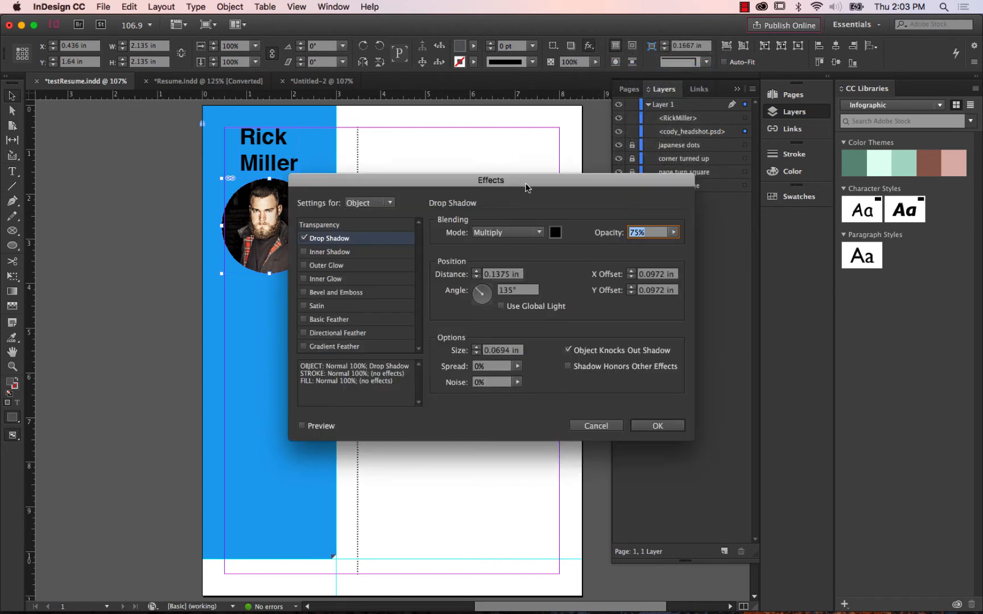
drag(528, 184, 663, 107)
click(437, 349)
click(438, 349)
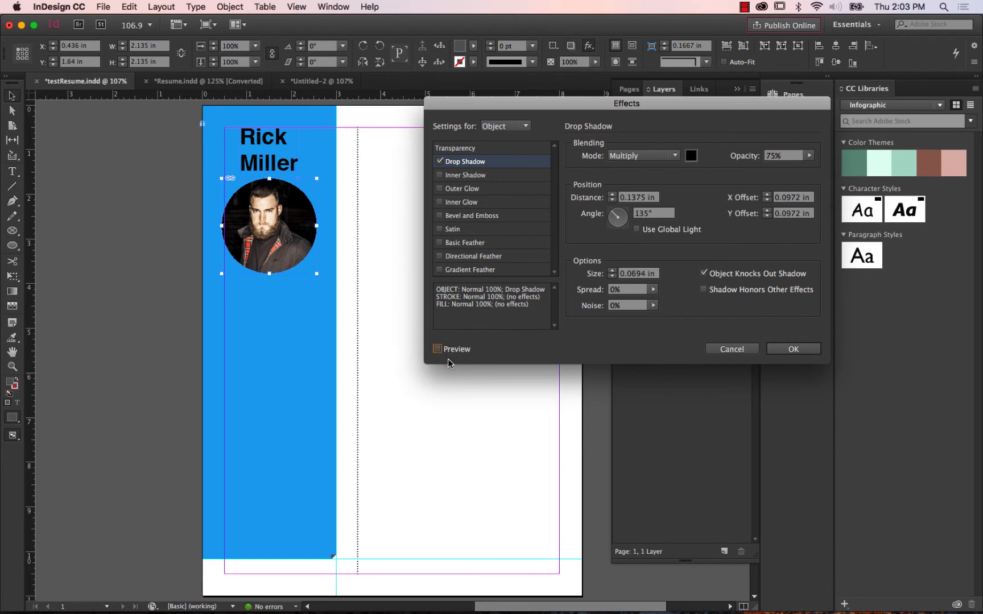
click(438, 349)
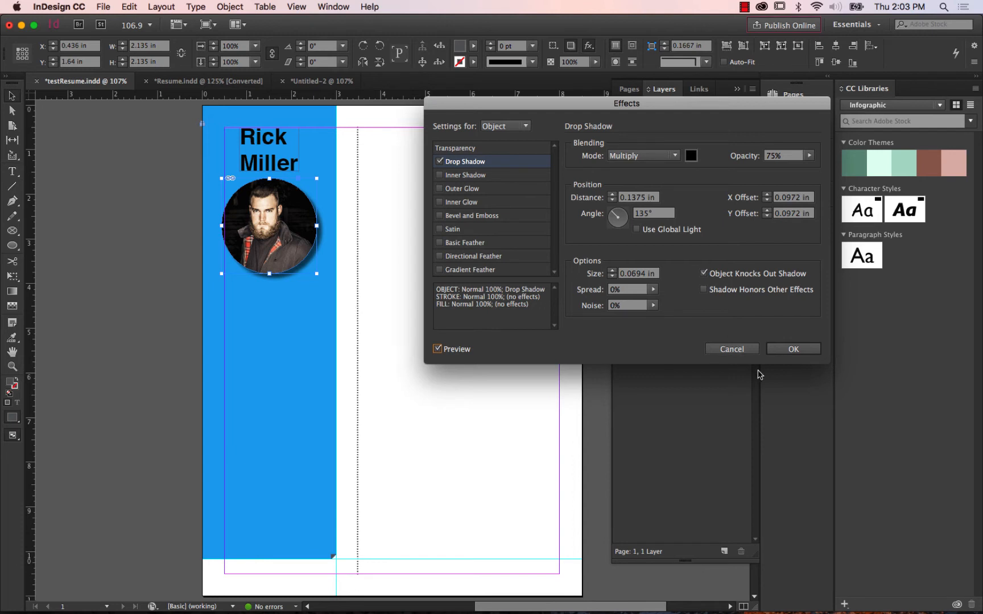
click(743, 349)
click(443, 298)
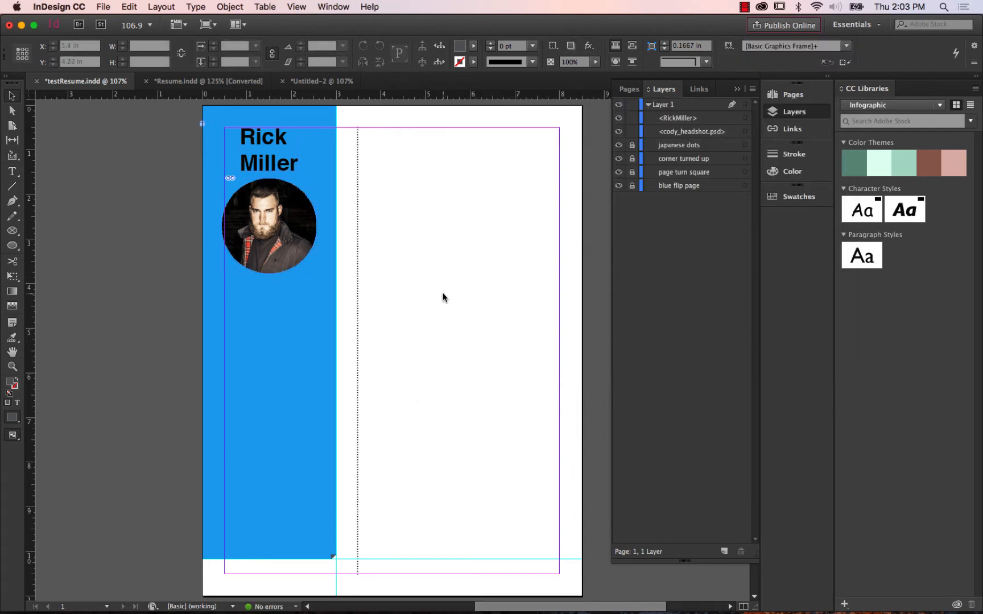
Add a drop shadow to the circular headshot frame with preview on, an angle of about 88° and an opacity of about 38%.
click(312, 221)
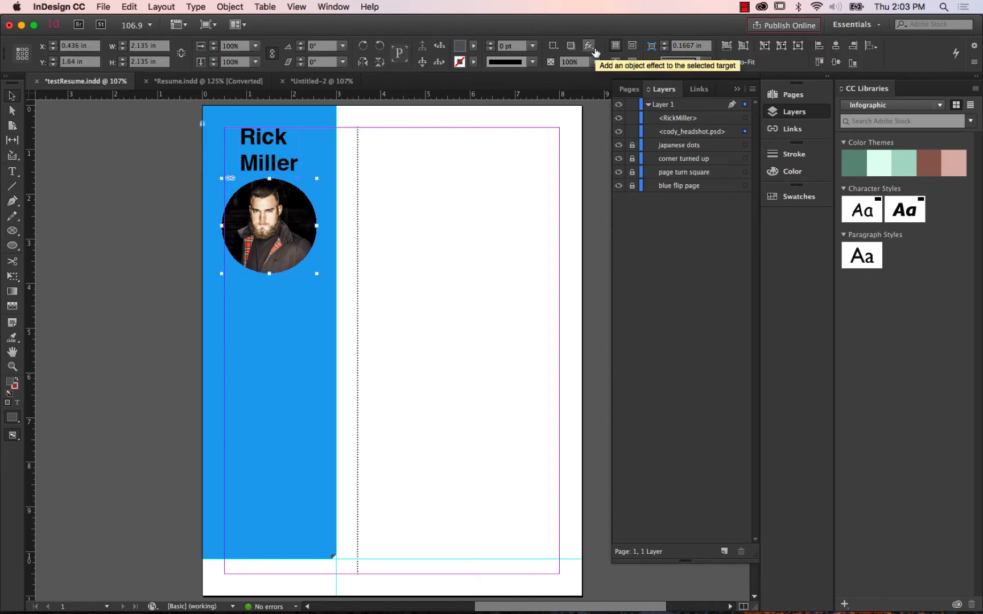
click(592, 48)
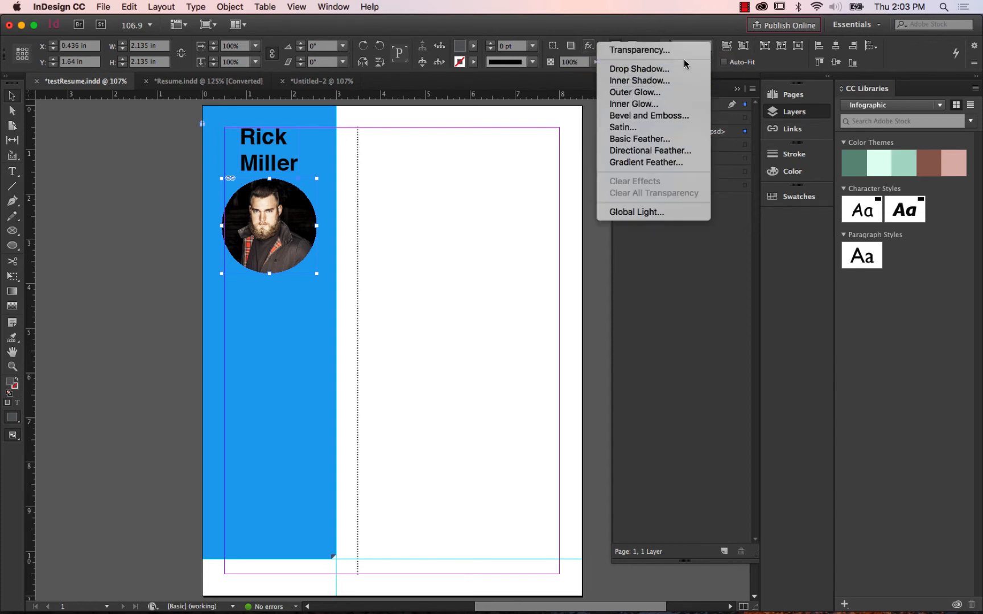
click(661, 70)
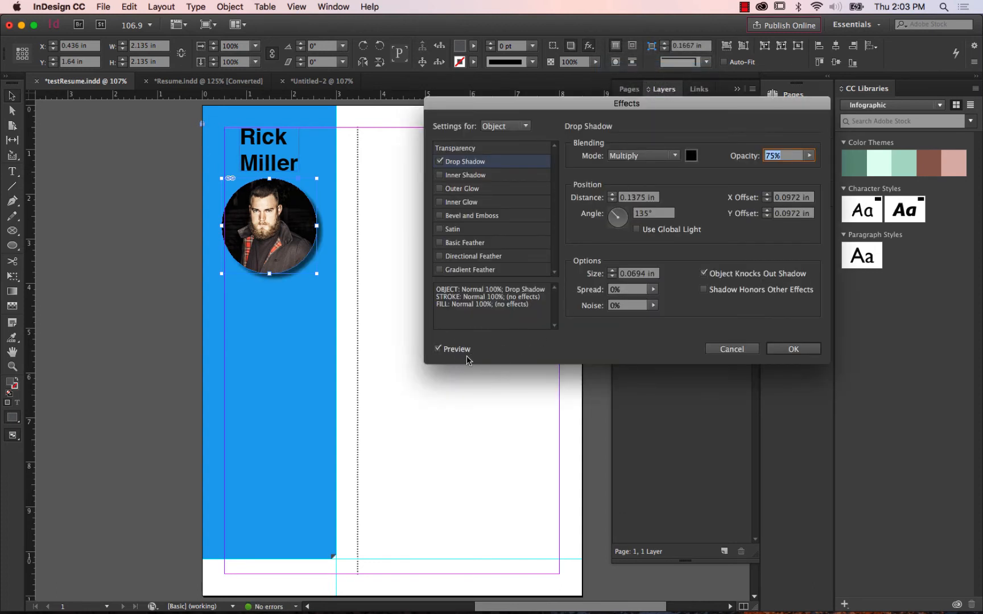
click(439, 349)
click(438, 349)
click(439, 350)
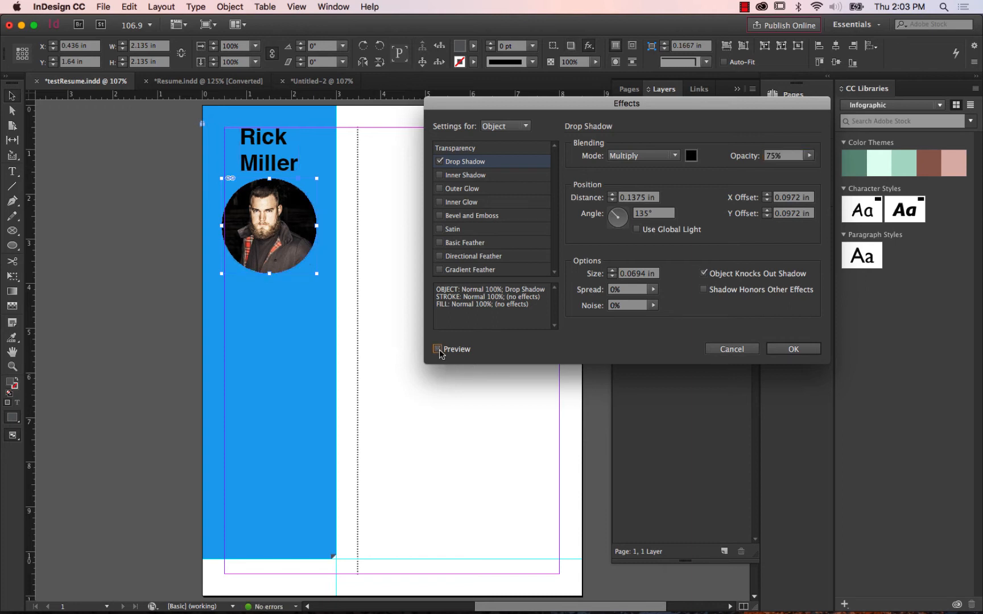
click(438, 349)
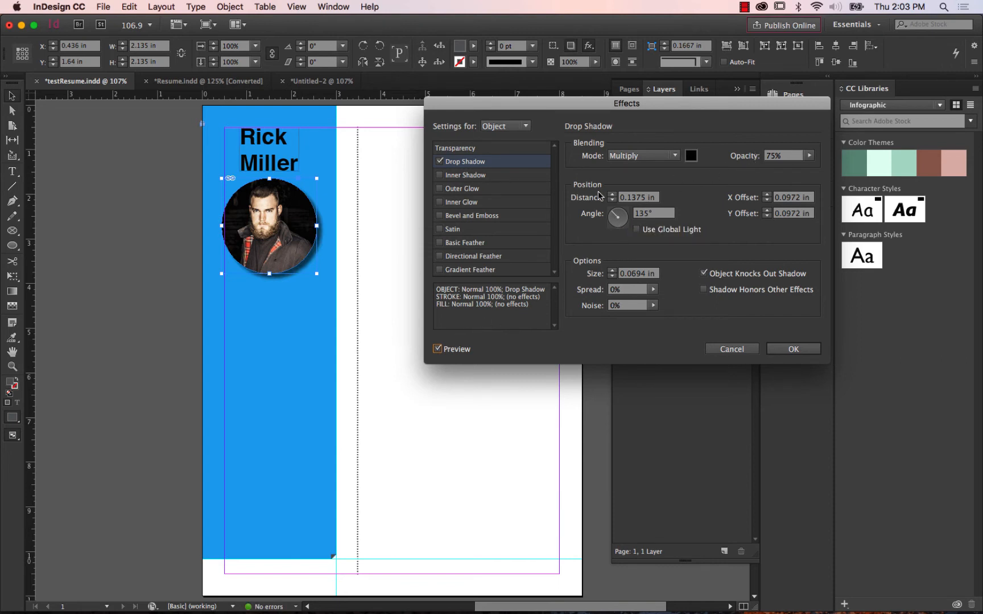
click(619, 215)
mouse_move(620, 216)
mouse_down()
mouse_move(629, 217)
mouse_move(618, 229)
mouse_move(591, 209)
mouse_move(619, 204)
mouse_up()
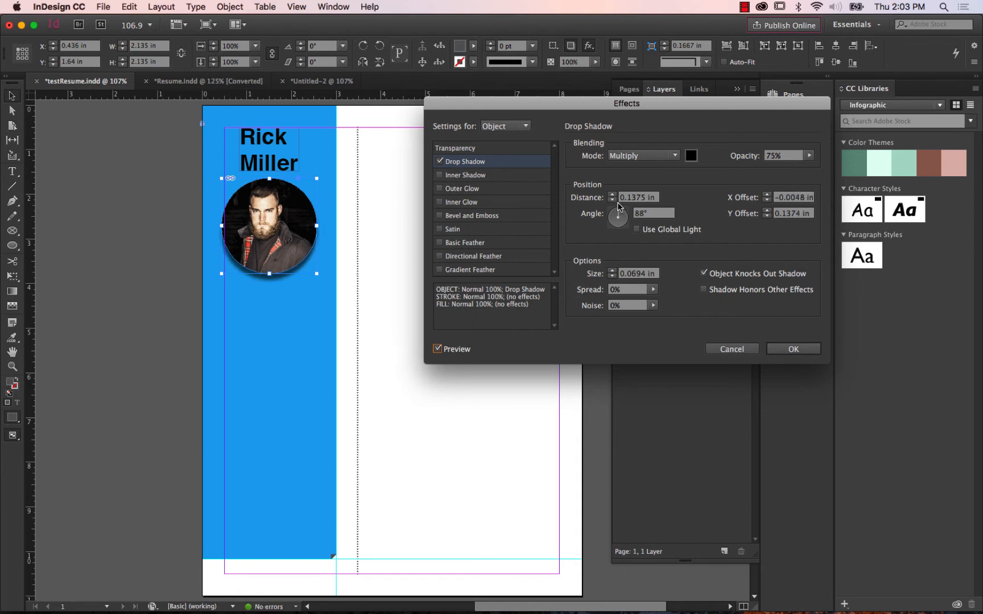
click(809, 156)
drag(804, 170, 773, 170)
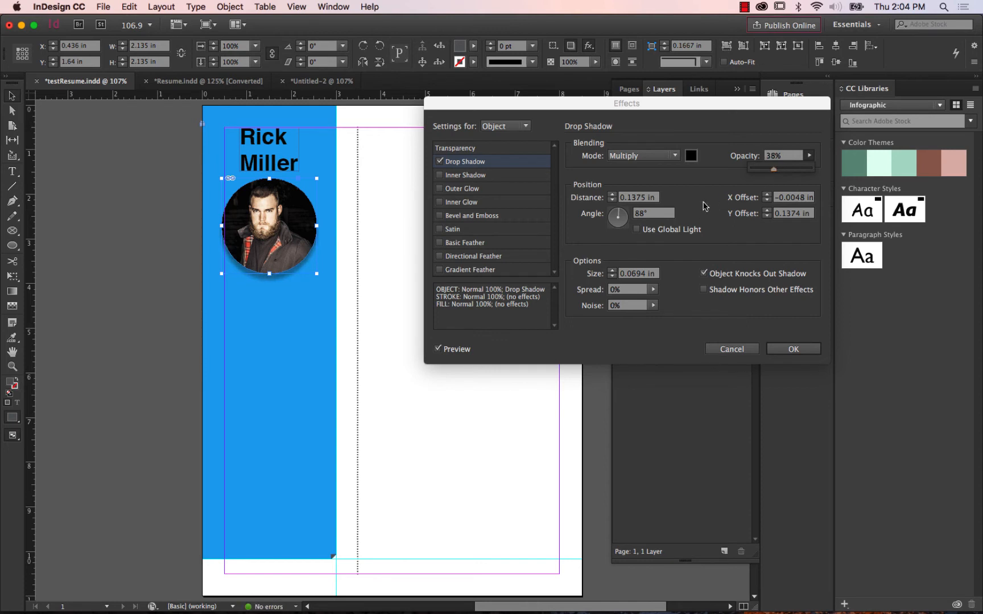
Test drop shadow distances up to 1.0625 in and settle on 0.0625 in.
click(613, 195)
click(613, 195)
click(613, 195)
click(613, 195)
click(612, 195)
click(612, 196)
click(613, 195)
click(613, 195)
click(613, 195)
click(613, 195)
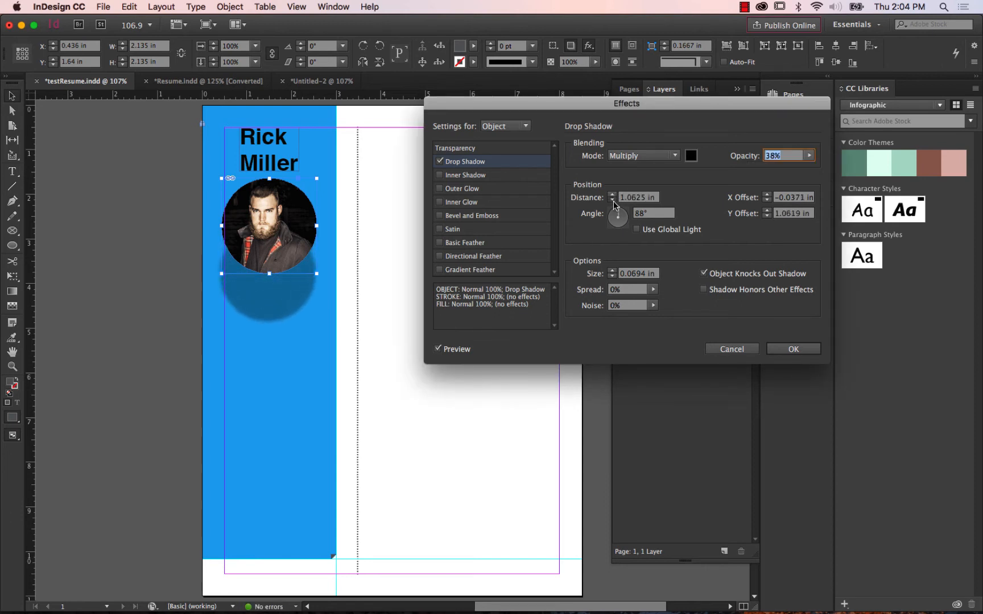
click(613, 201)
click(613, 201)
click(613, 201)
click(613, 201)
click(614, 201)
click(613, 200)
click(614, 200)
click(614, 200)
click(613, 201)
click(613, 201)
click(614, 201)
click(613, 201)
click(613, 201)
click(613, 200)
click(613, 201)
click(613, 201)
click(613, 195)
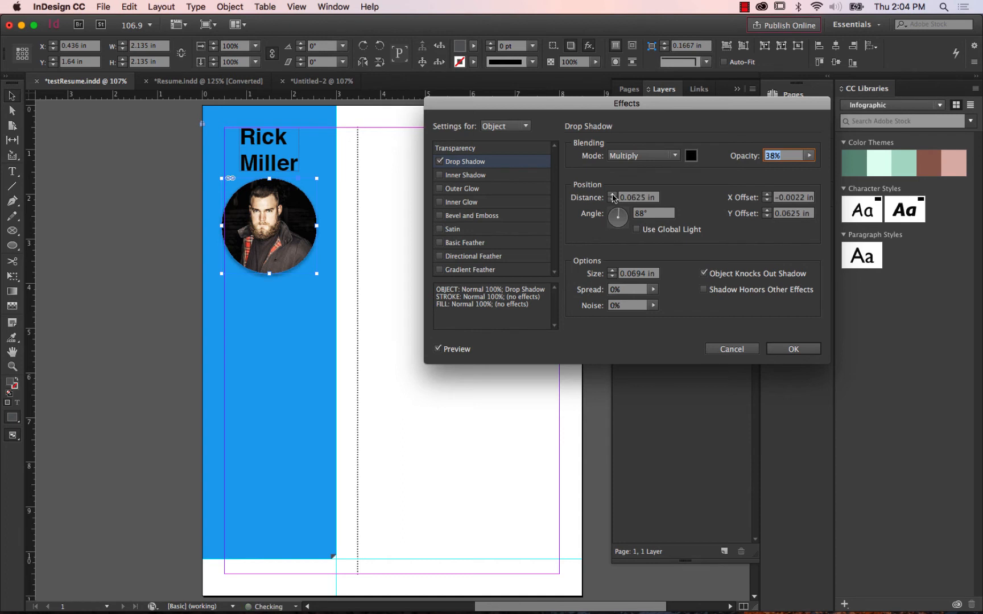
click(613, 194)
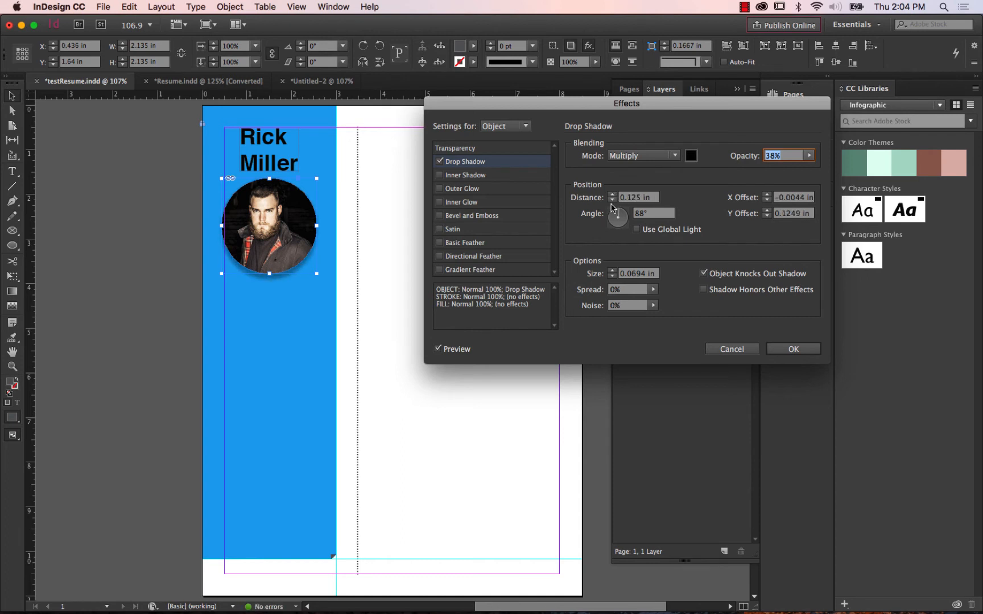
click(613, 200)
Slightly raise the drop shadow's opacity, apply the effect to the headshot circle and deselect it.
click(809, 156)
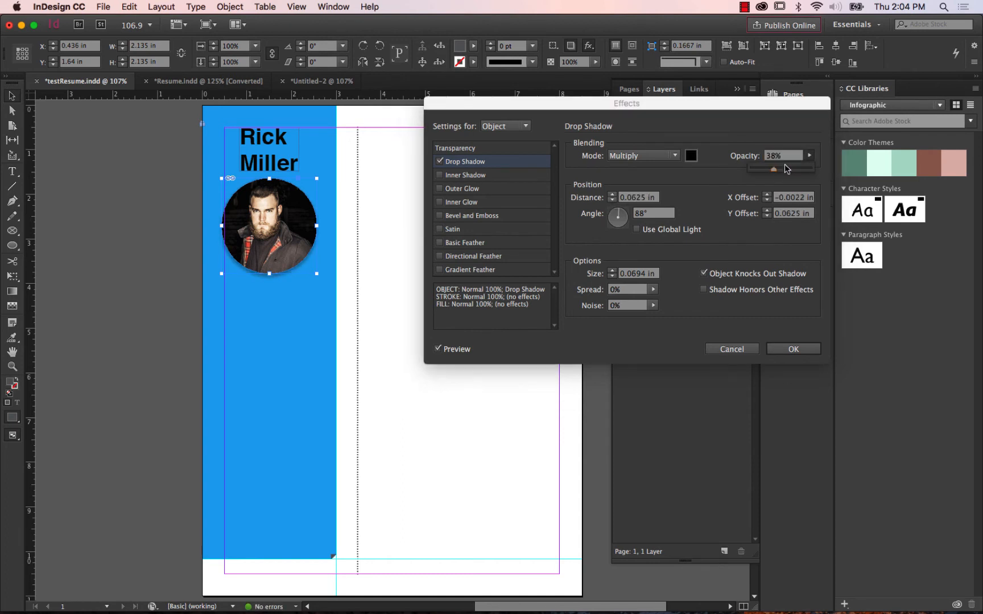
drag(774, 172, 782, 168)
click(792, 349)
click(490, 248)
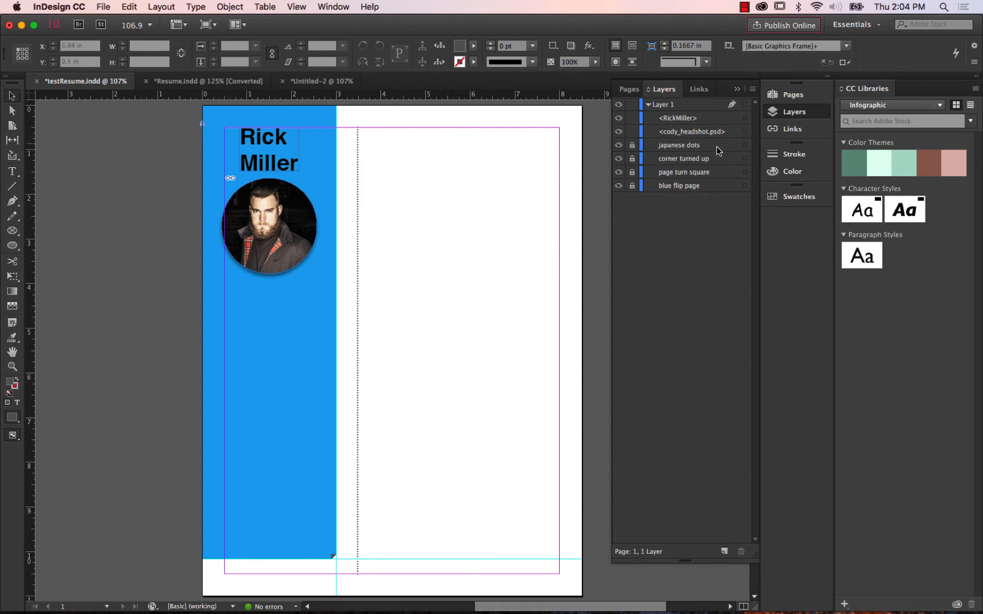
Replace the name above the headshot with another sample full name and fit its text frame to the content.
click(12, 171)
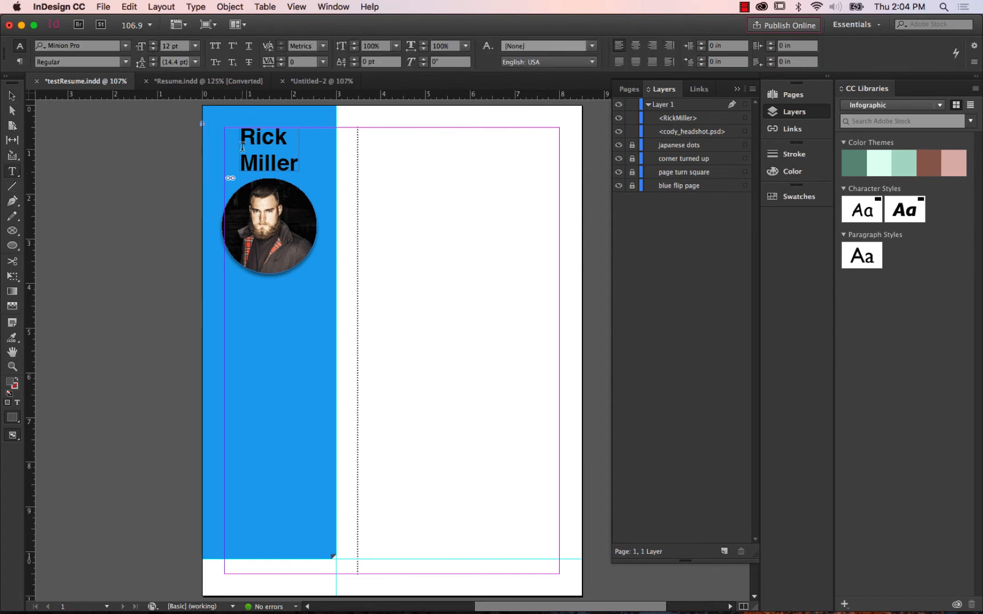
drag(243, 132, 300, 155)
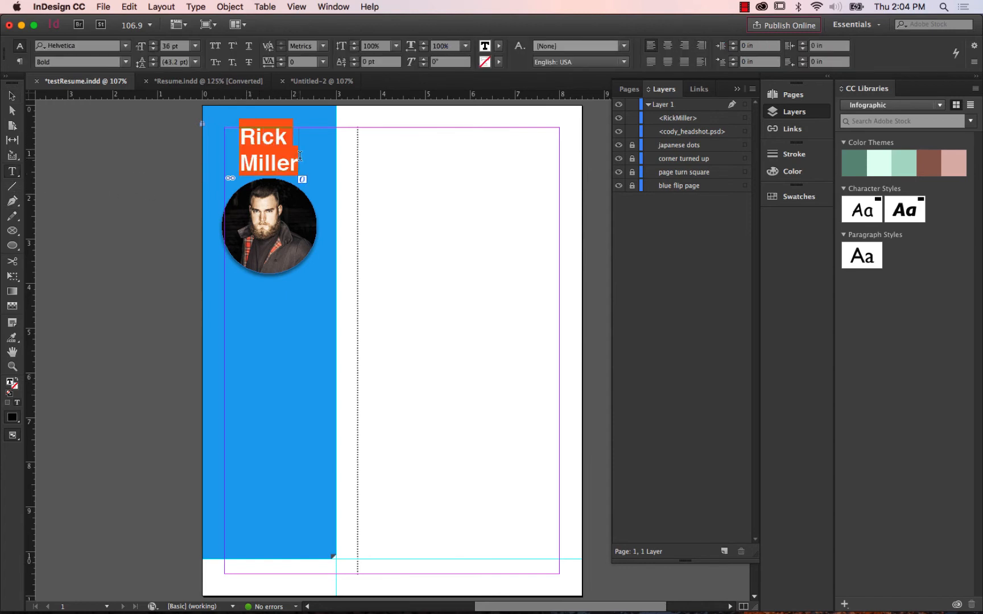
text(John)
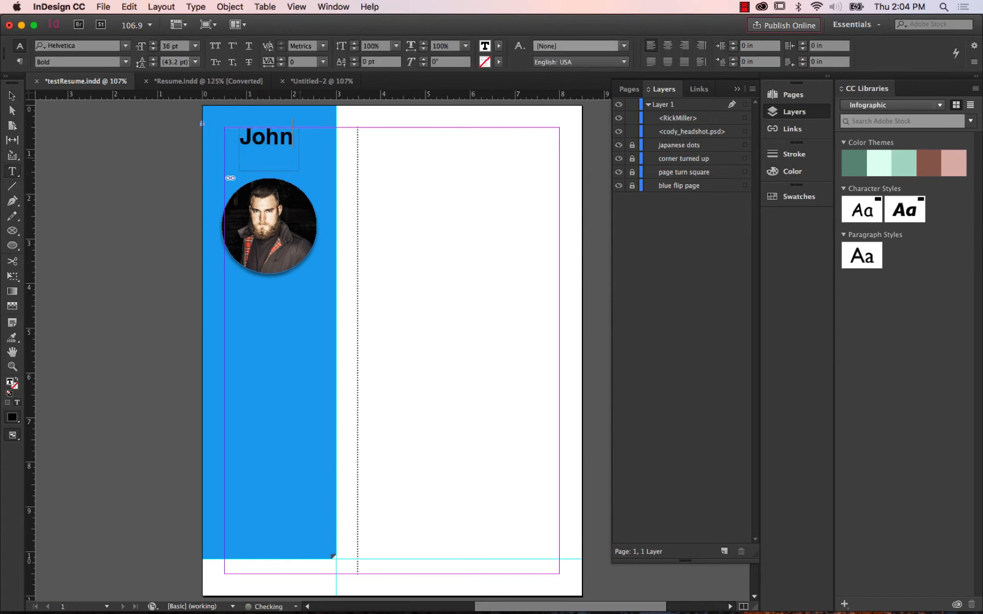
text( Doe)
key(Escape)
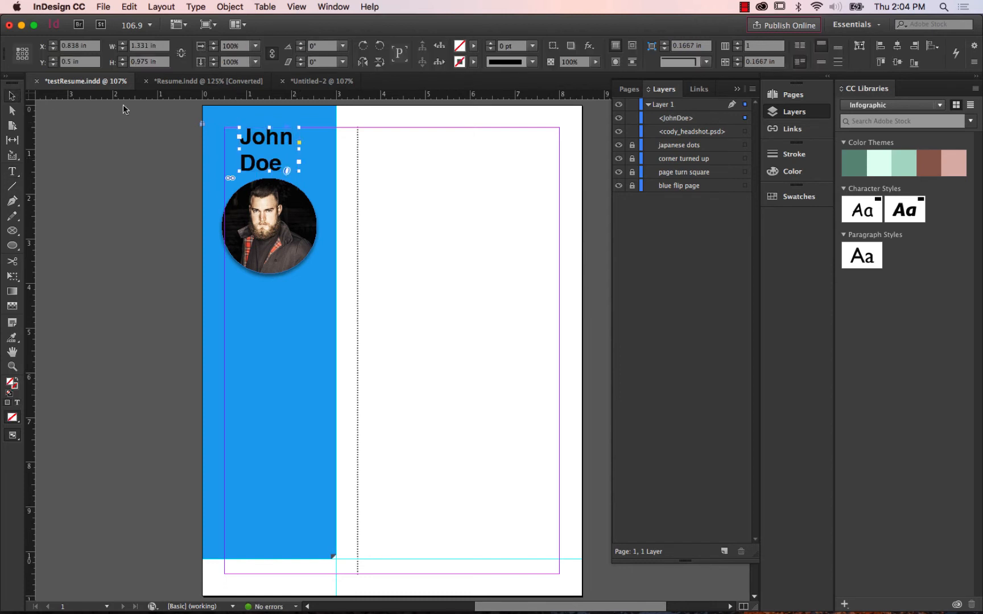
right_click(271, 149)
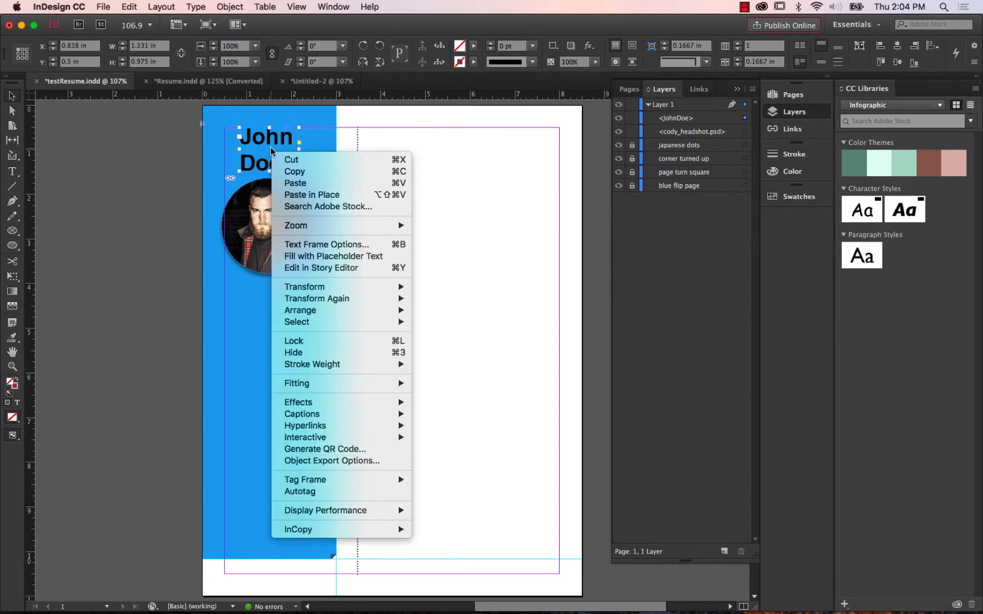
mouse_move(391, 390)
click(512, 383)
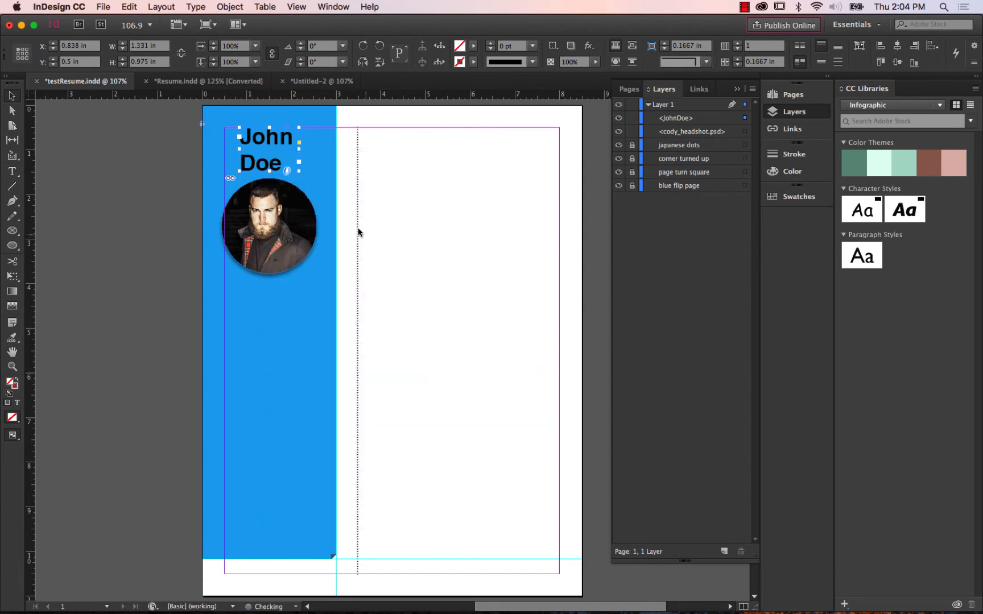
click(421, 210)
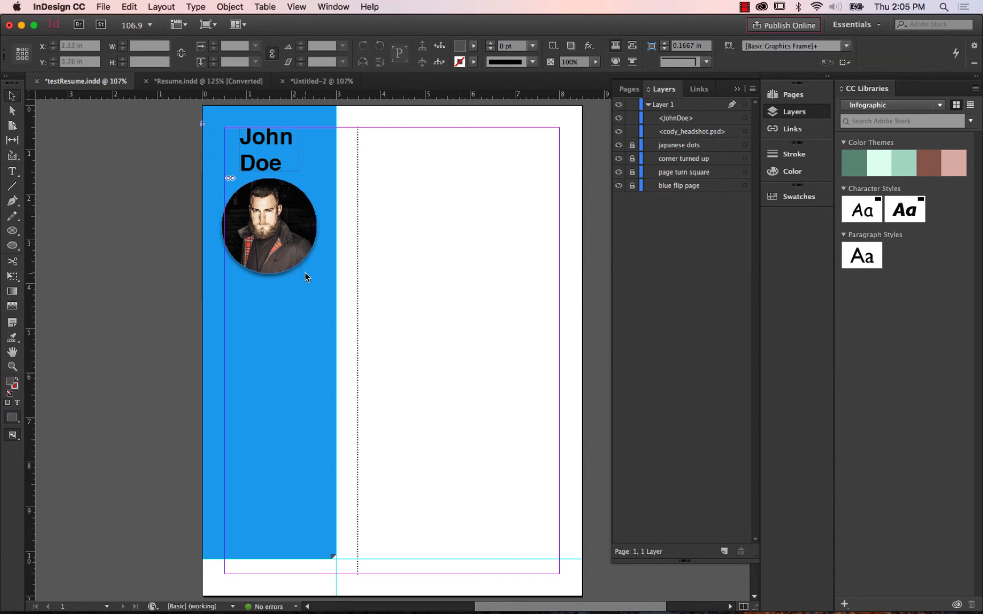
Switch to the Resume.indd document and close Untitled-2 without saving its changes.
click(214, 83)
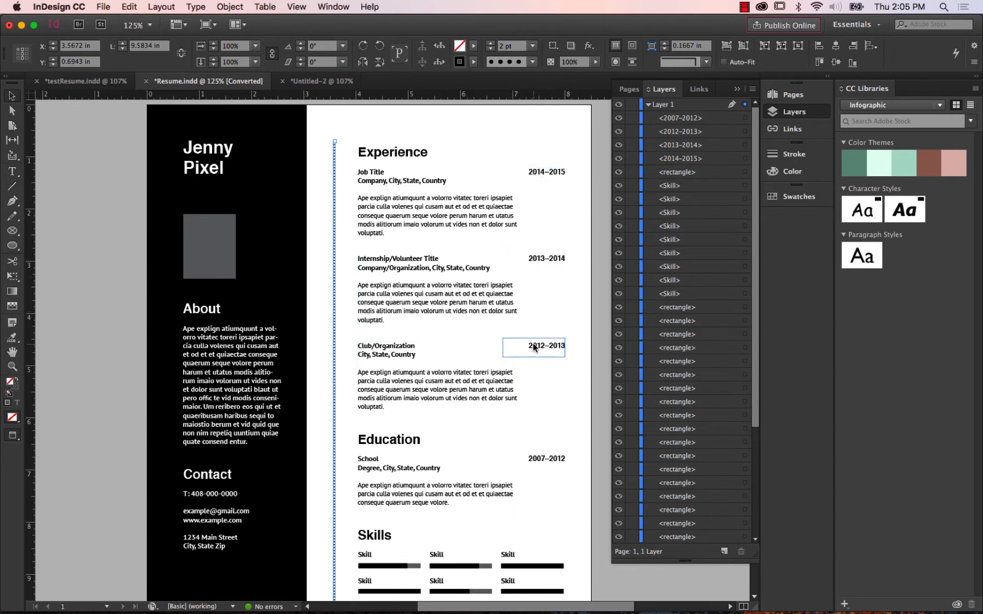
click(282, 81)
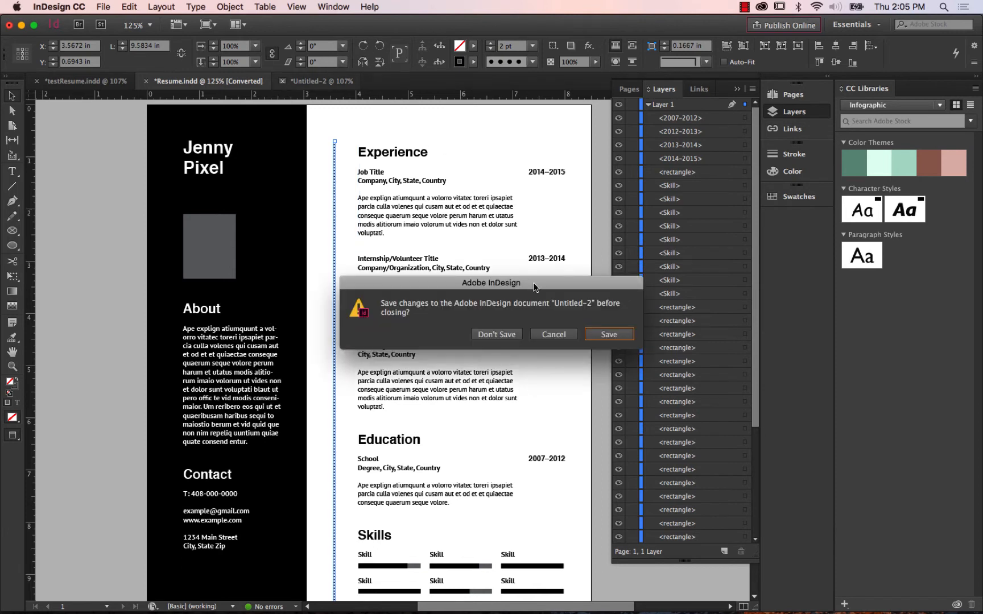
click(495, 335)
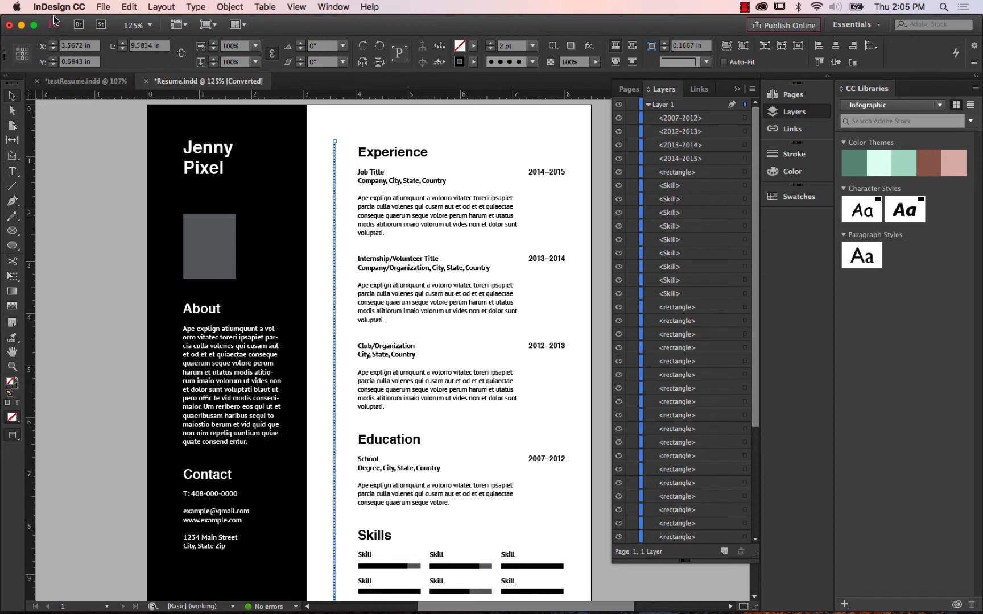
Create a new one-page Letter document for print with the default preset, facing pages and 3p0 margins.
click(105, 7)
mouse_move(109, 21)
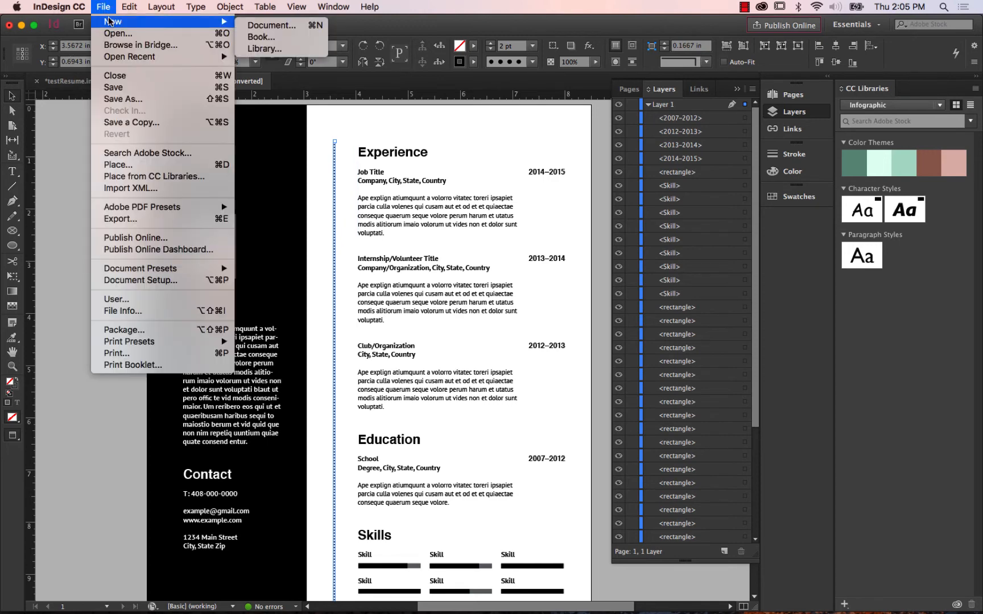
click(254, 25)
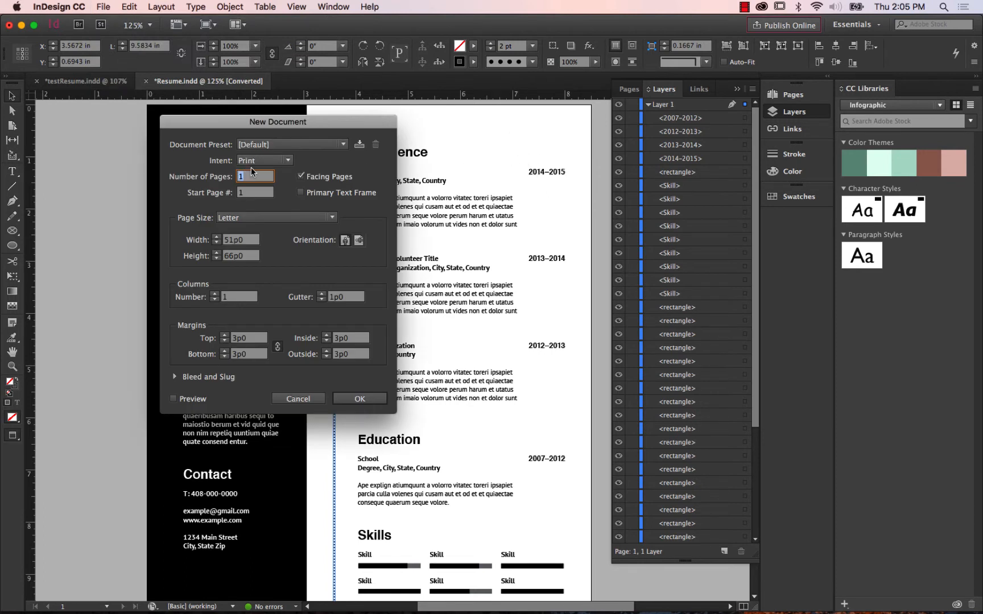
click(378, 398)
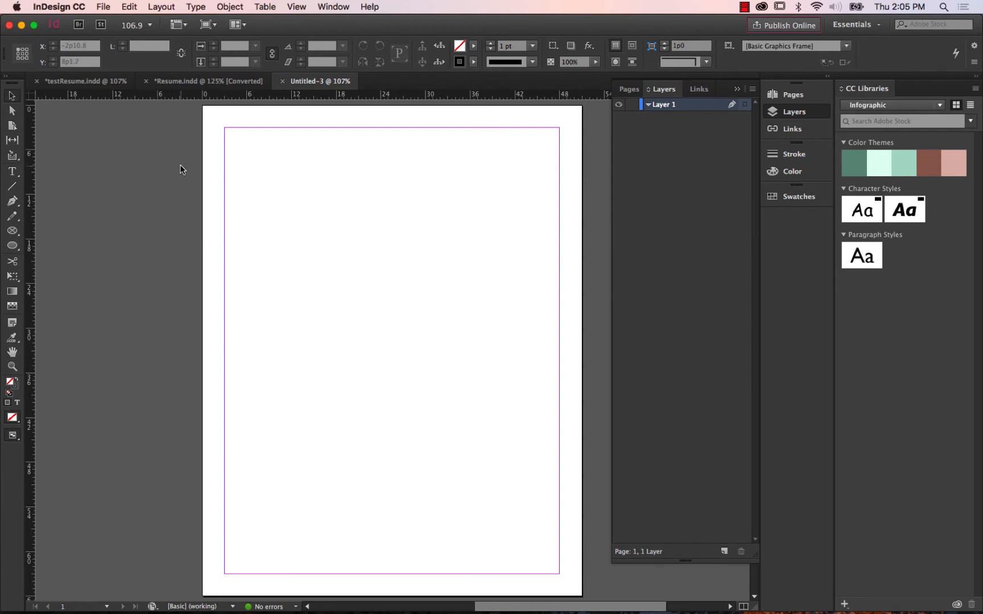
Draw a margin-to-margin text frame about 5p6 high near the top of the page and enter HEADER in it.
click(14, 175)
click(15, 179)
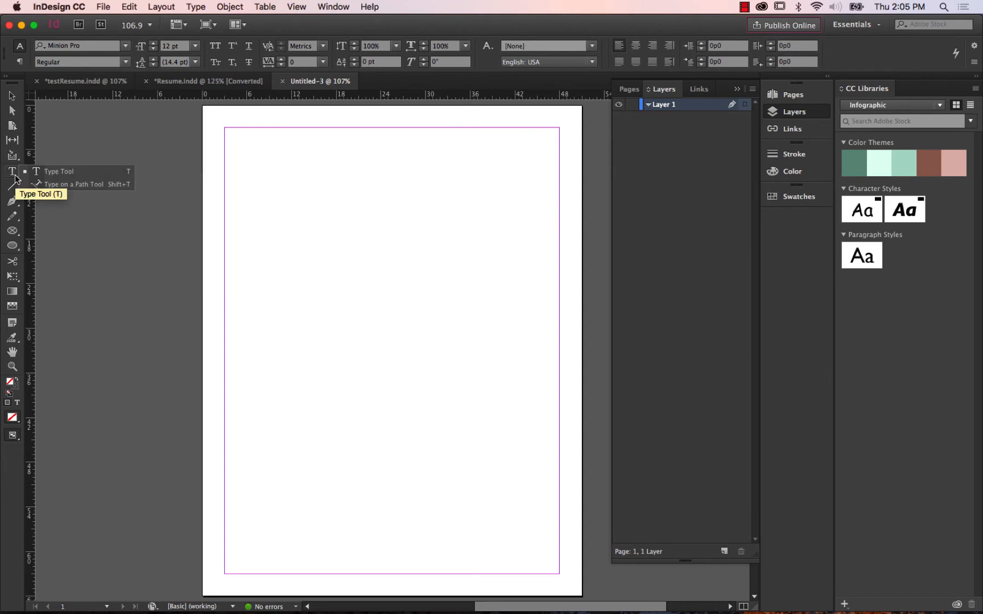
click(38, 172)
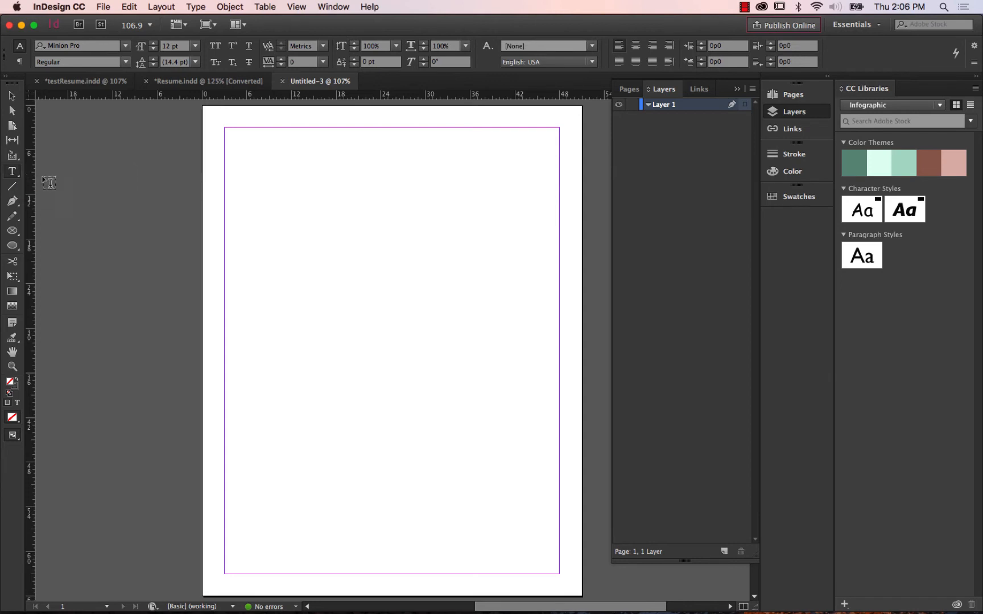
drag(225, 150, 560, 192)
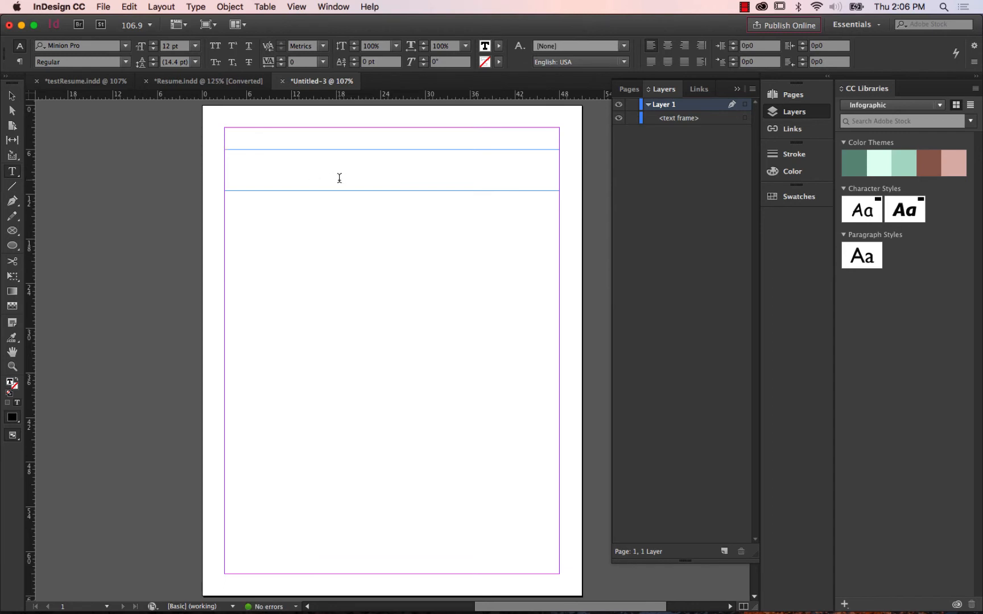
text(H)
key(BackSpace)
text(HEADER)
click(10, 98)
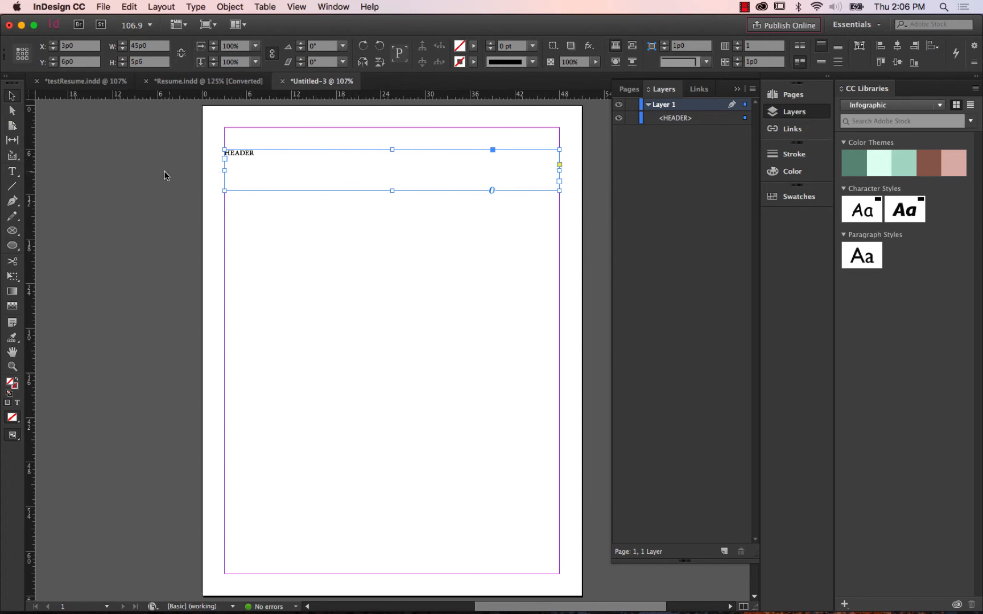
Add a margin-to-margin text frame about 4p2 high below the header, enter SUB-HEADER and deselect it.
drag(11, 178, 39, 180)
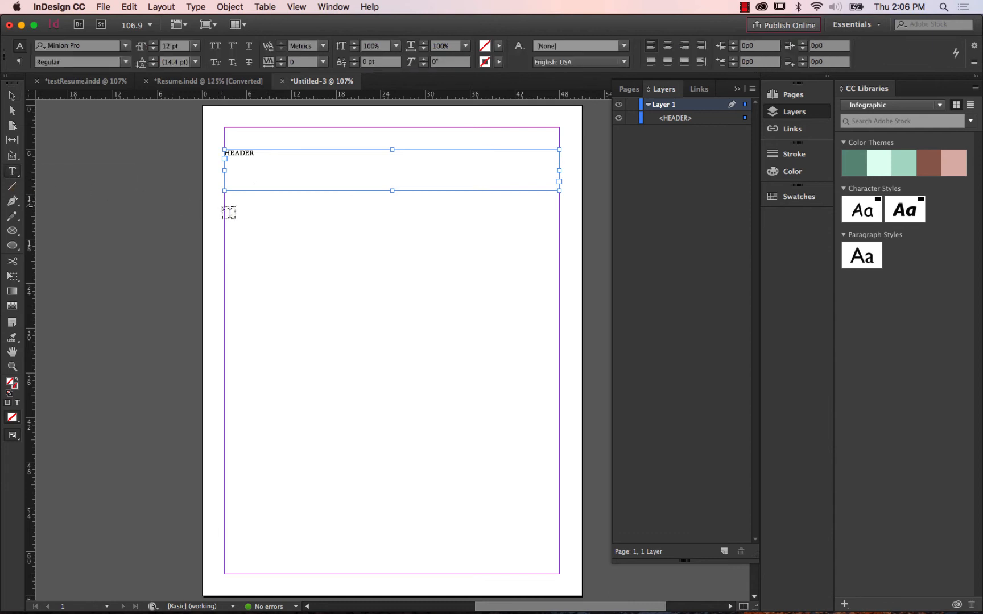
drag(225, 208, 559, 236)
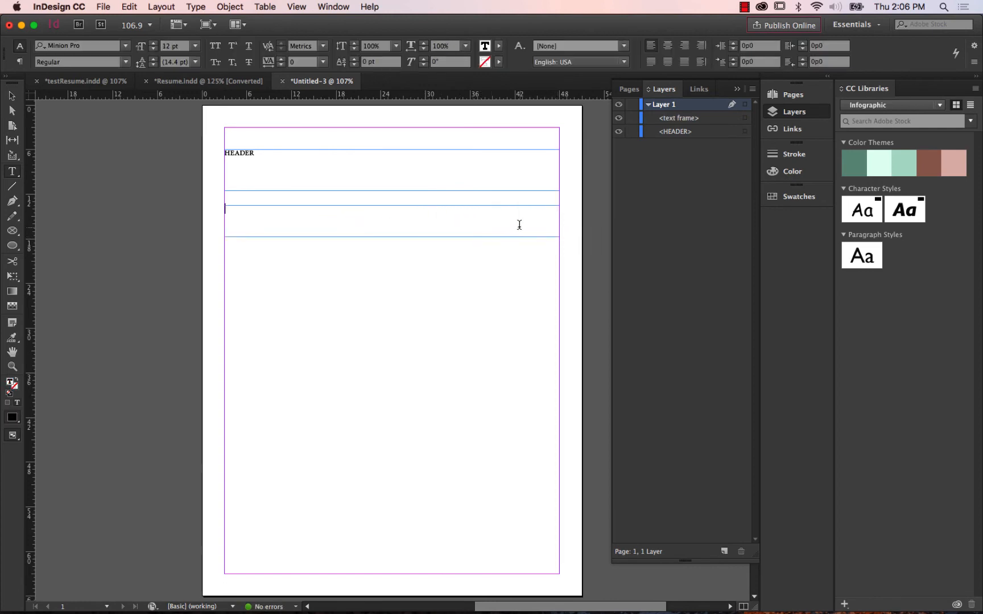
text(SUB-HEADER)
click(12, 98)
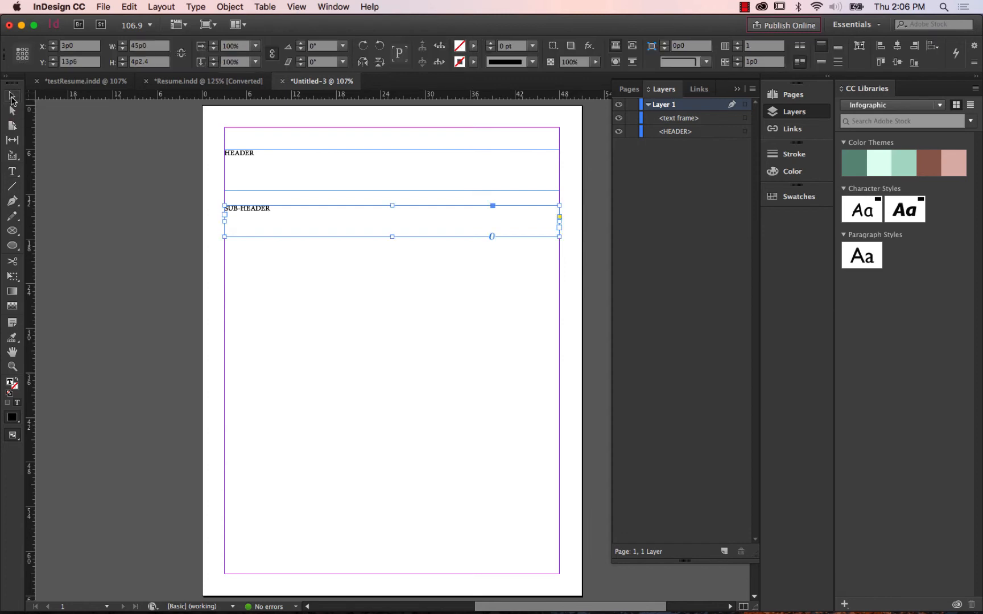
click(73, 147)
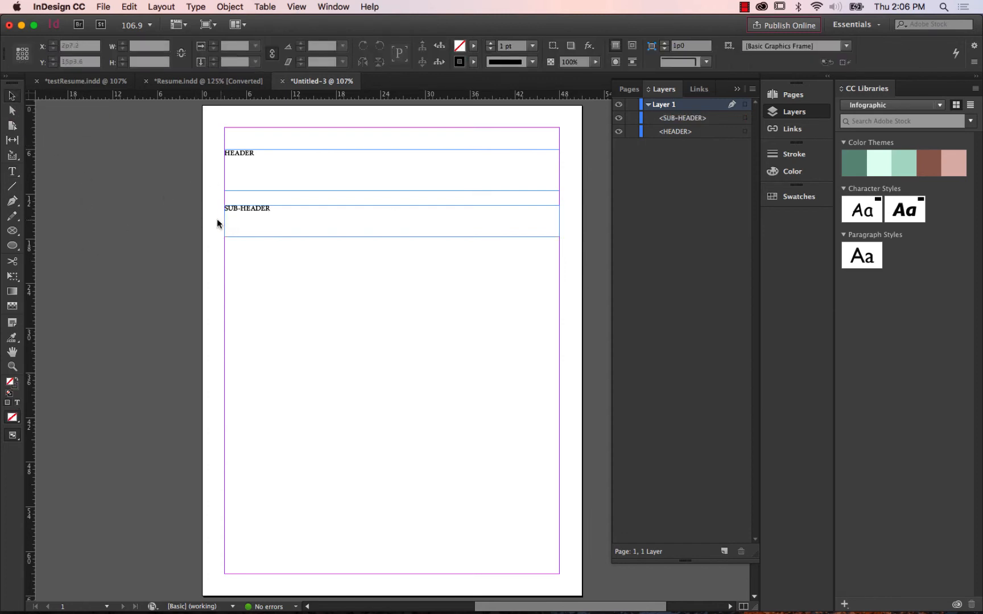
Draw two linked side-by-side text frames below the sub-header, spanning the margins, and fill them with placeholder text.
click(13, 171)
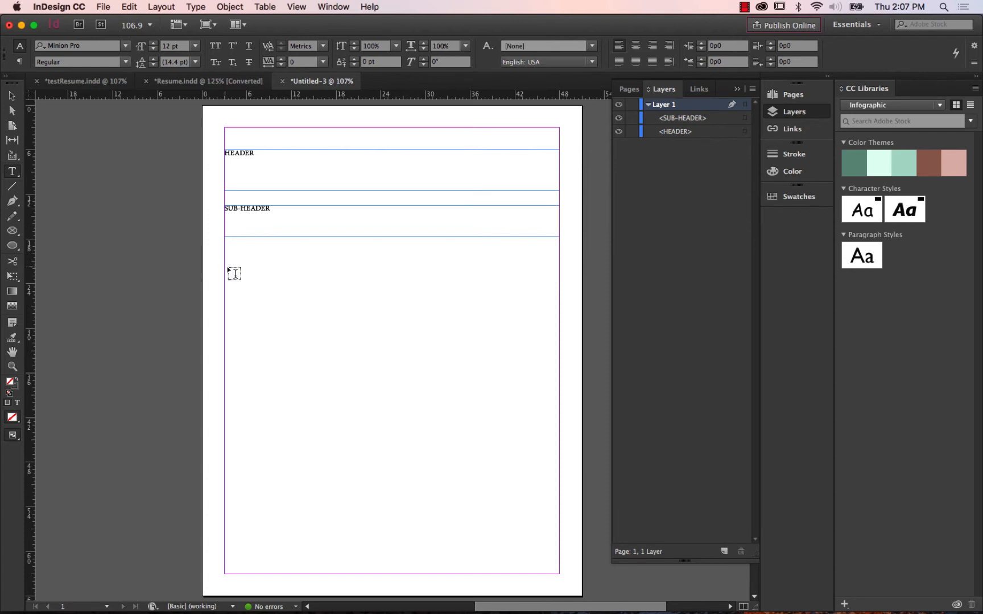
mouse_move(226, 266)
mouse_down()
mouse_move(259, 334)
mouse_move(314, 364)
mouse_move(401, 385)
mouse_move(525, 471)
mouse_move(562, 520)
mouse_move(561, 559)
mouse_move(502, 473)
mouse_move(387, 483)
mouse_move(489, 522)
mouse_move(456, 507)
mouse_move(471, 487)
mouse_move(508, 485)
mouse_move(559, 560)
mouse_up()
key(Right)
key(Left)
key(Right)
key(Left)
key(Right)
key(Right)
key(Left)
key(Up)
key(Down)
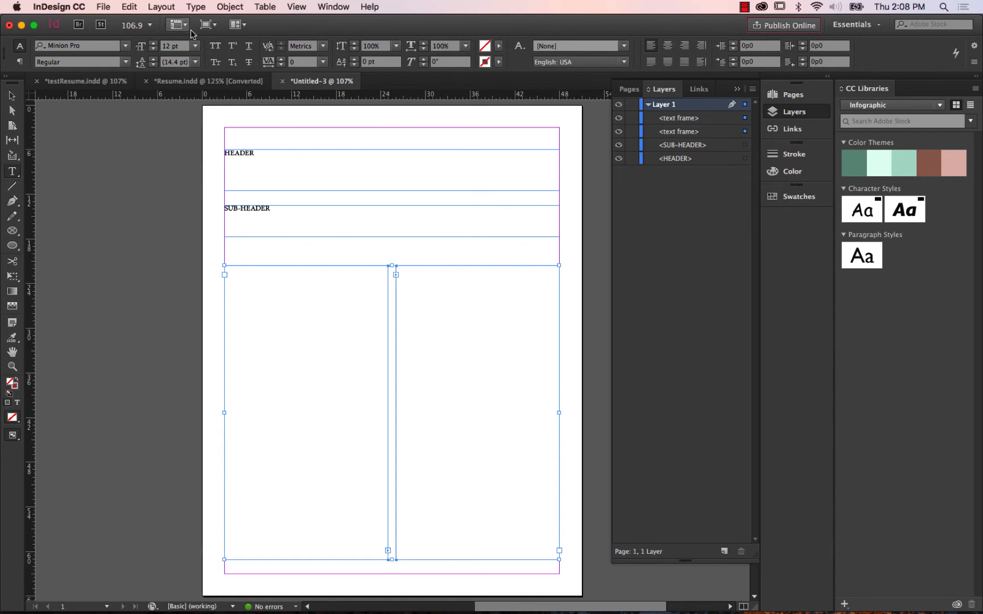
click(196, 8)
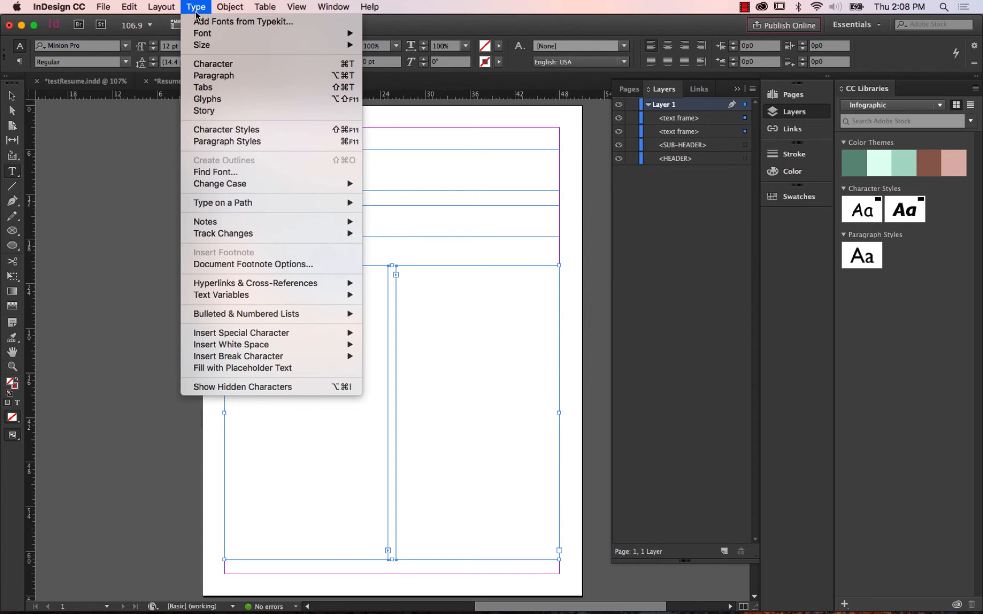
click(307, 368)
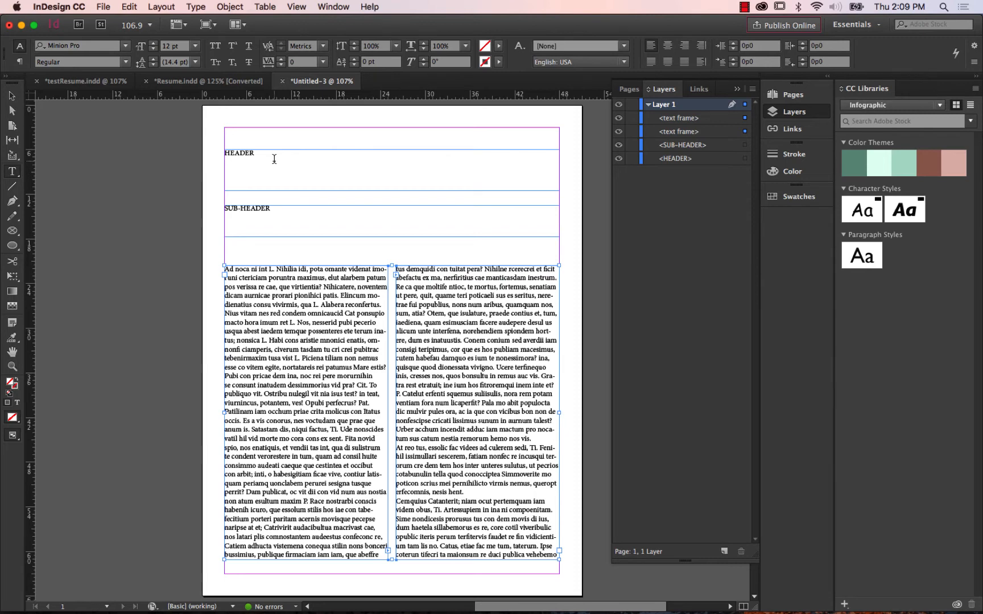
Format the HEADER text in Arial Black at 36 pt.
drag(275, 152, 219, 149)
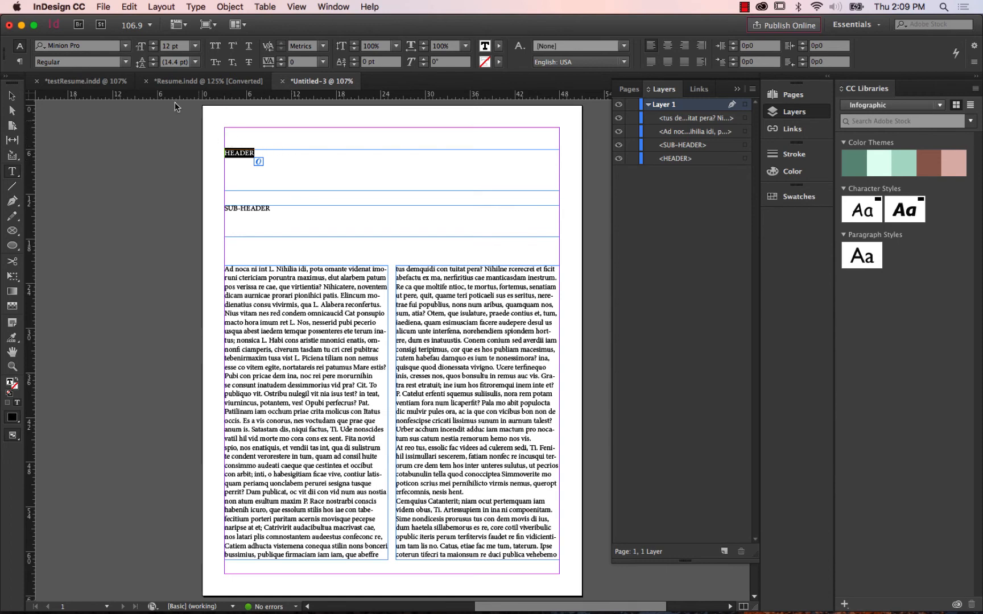
click(125, 47)
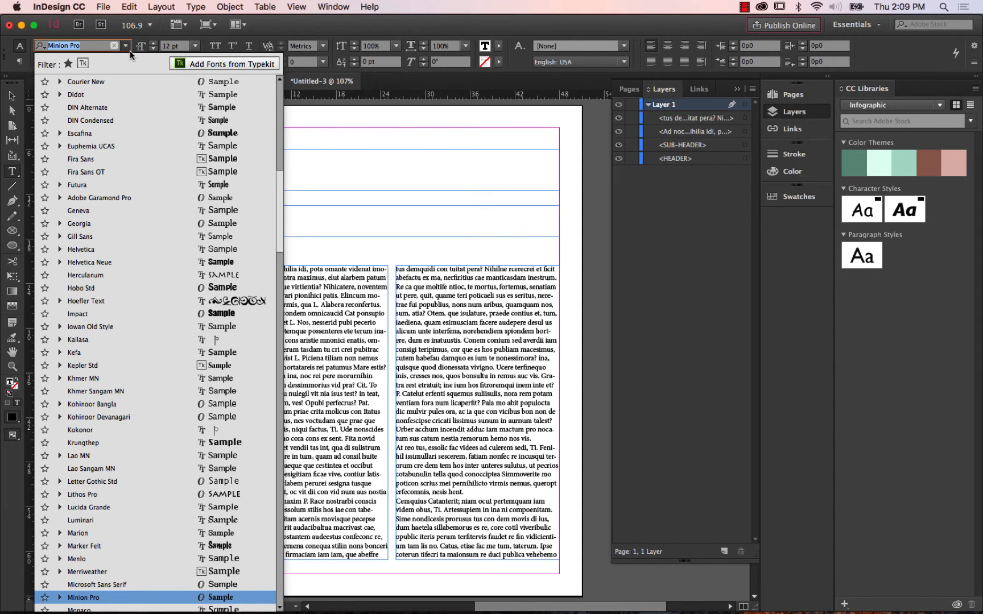
drag(276, 203, 273, 85)
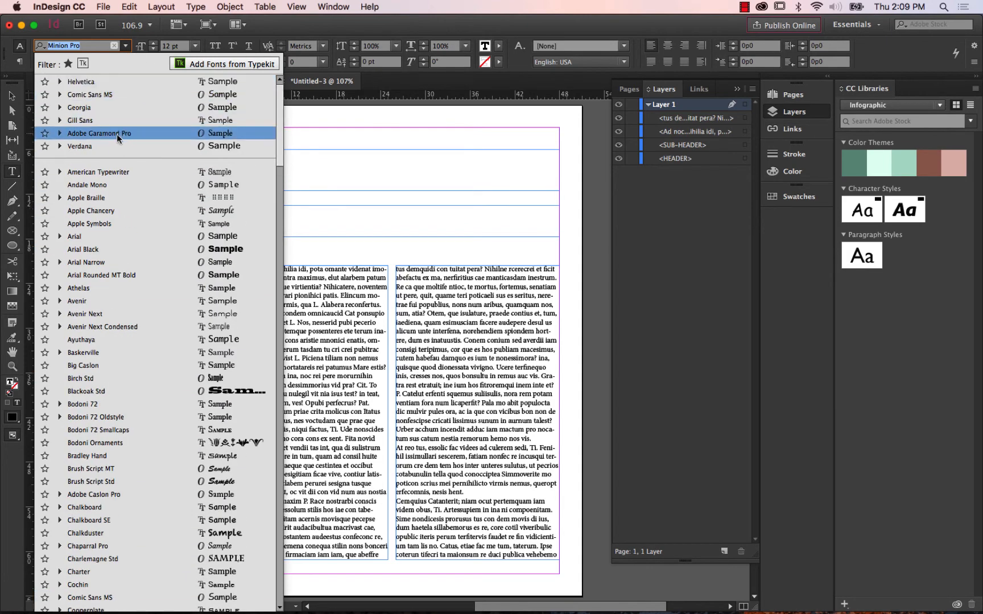
click(99, 249)
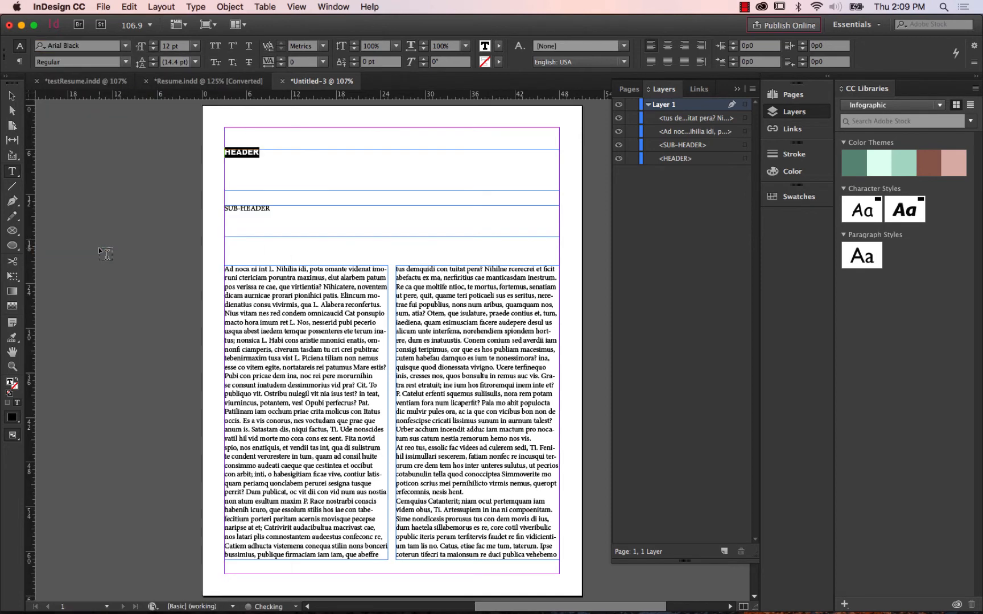
click(195, 46)
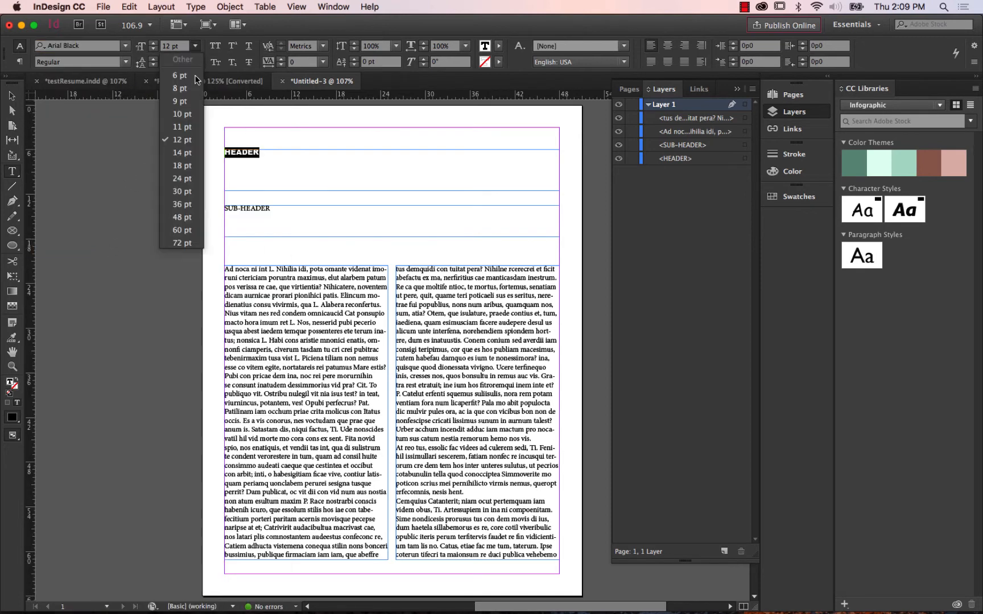
click(182, 217)
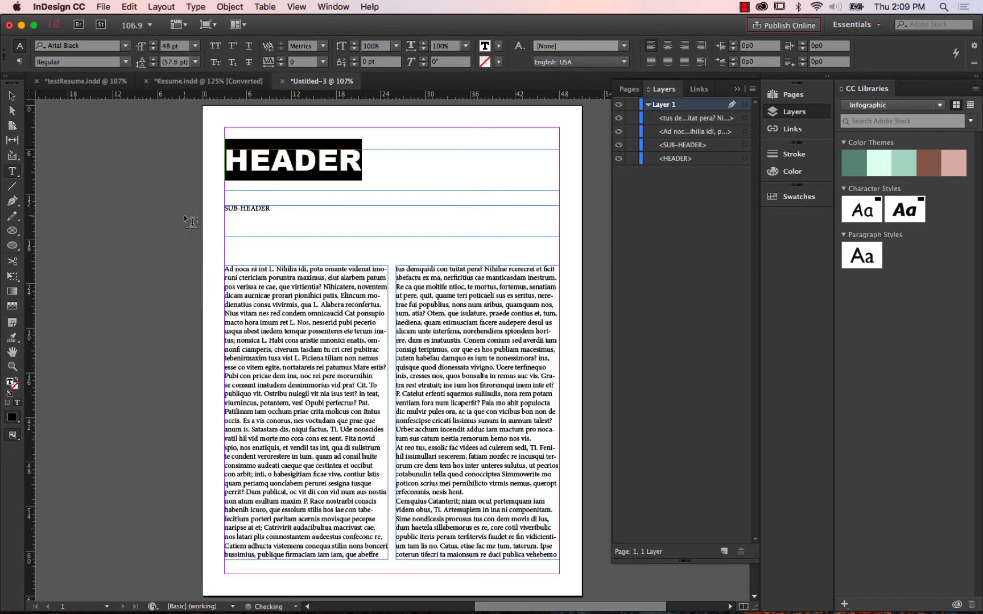
click(195, 46)
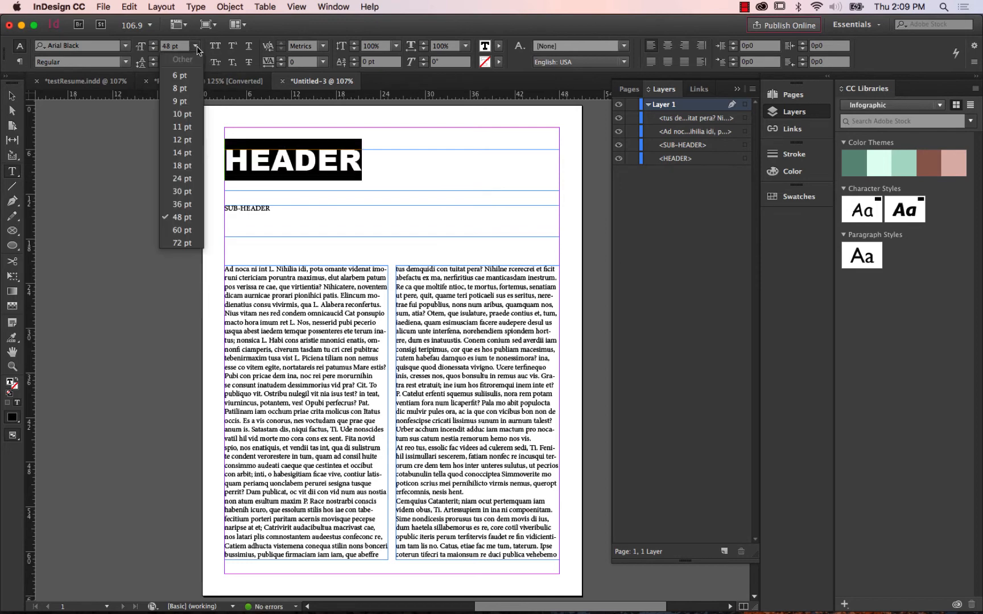
click(182, 204)
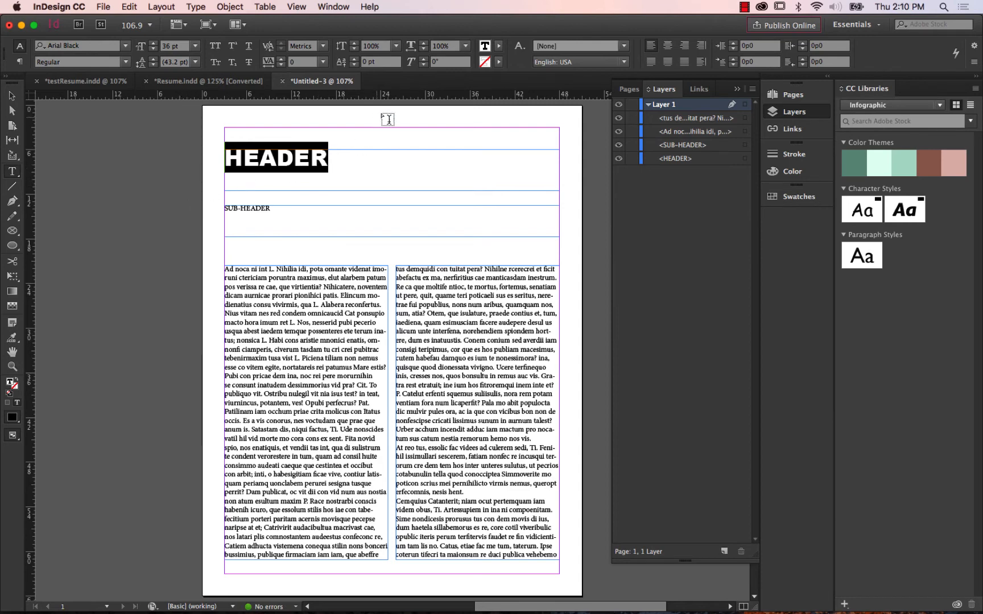
Fill the HEADER text with the yellow swatch C=0 M=0 Y=100 K=0.
click(499, 48)
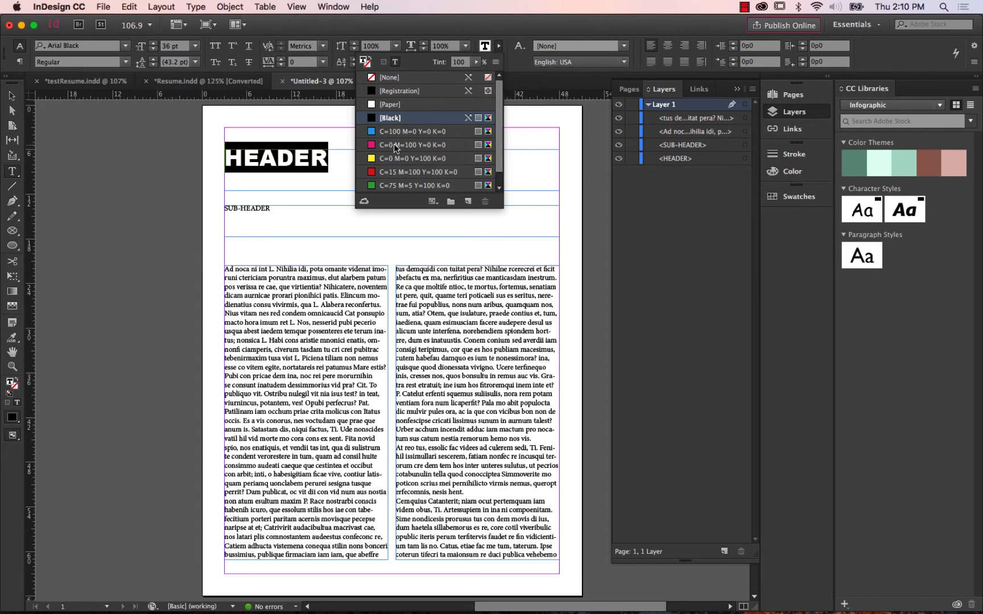
click(385, 157)
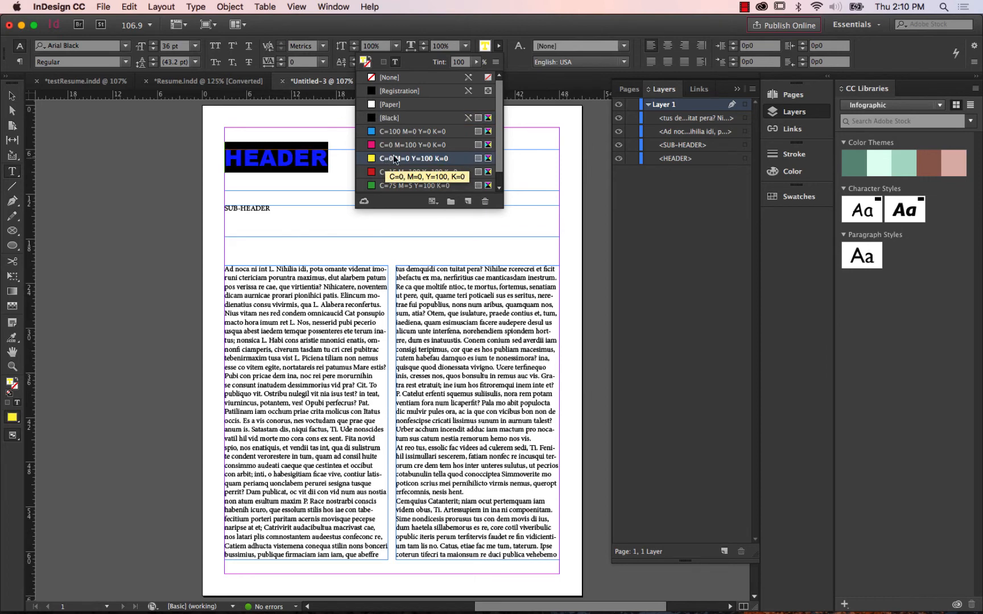
click(499, 50)
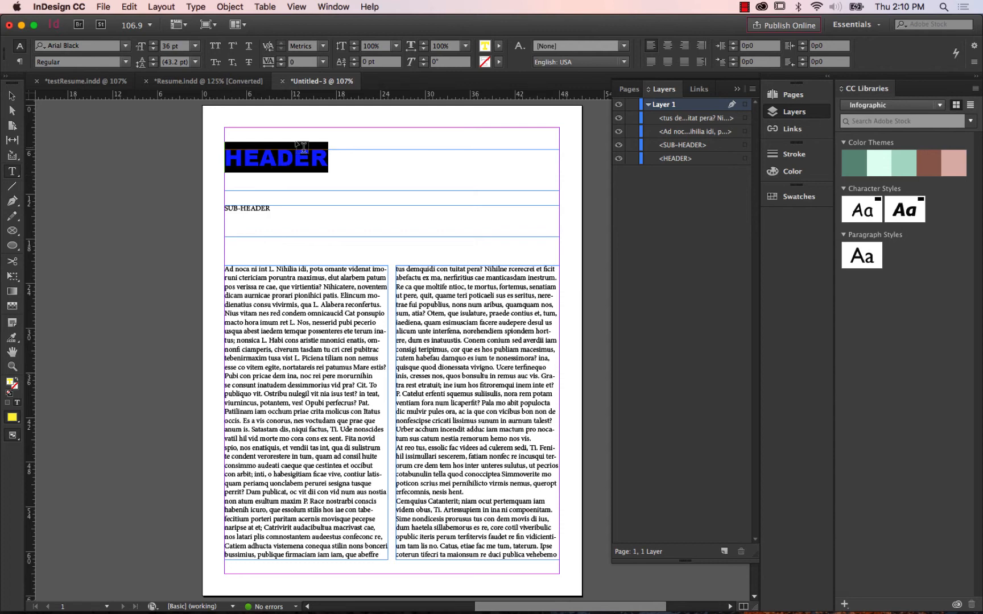
Create a character style from the selected HEADER text and name it "header style".
click(333, 7)
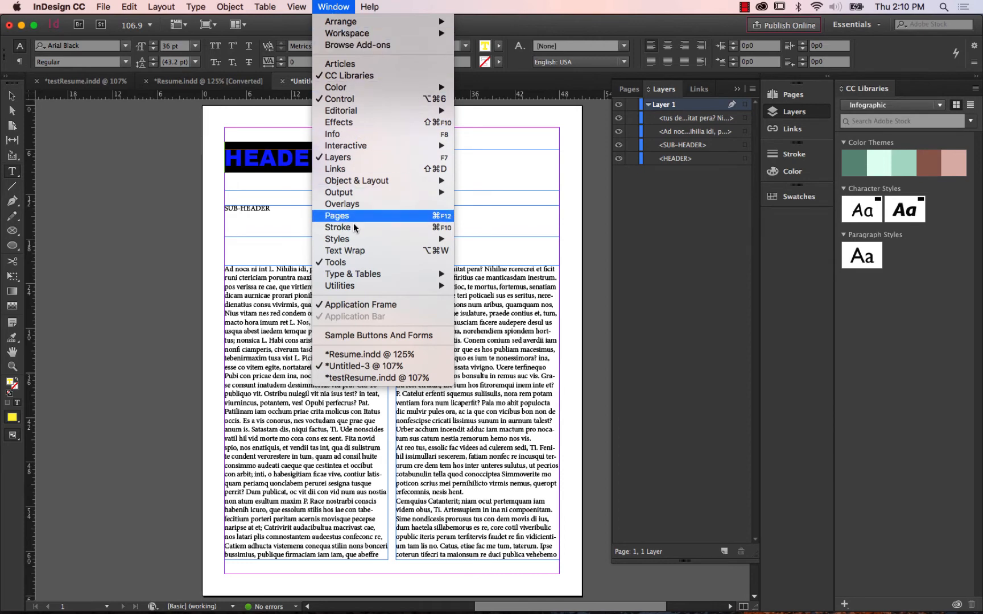
mouse_move(357, 240)
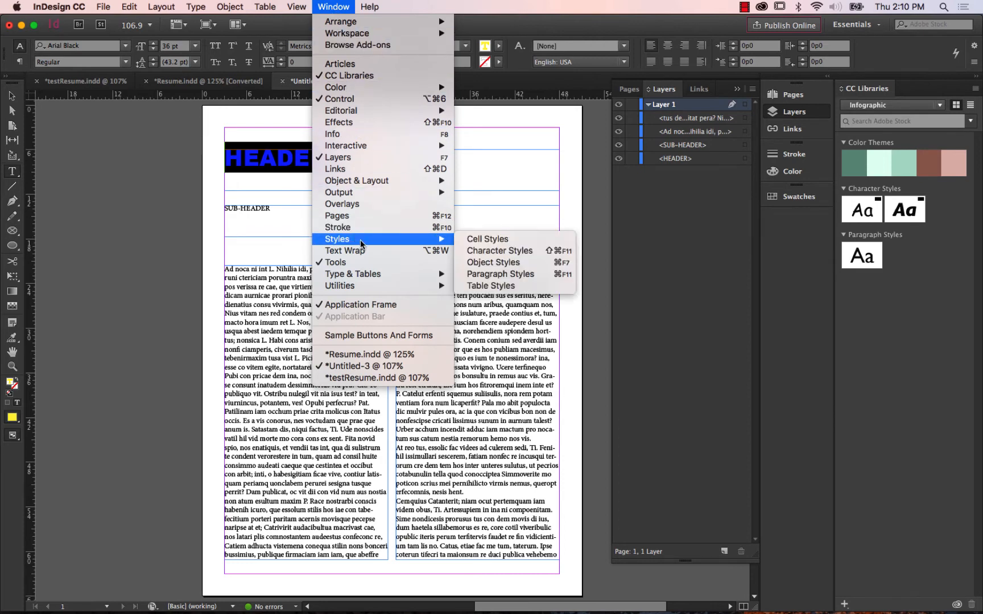
click(517, 257)
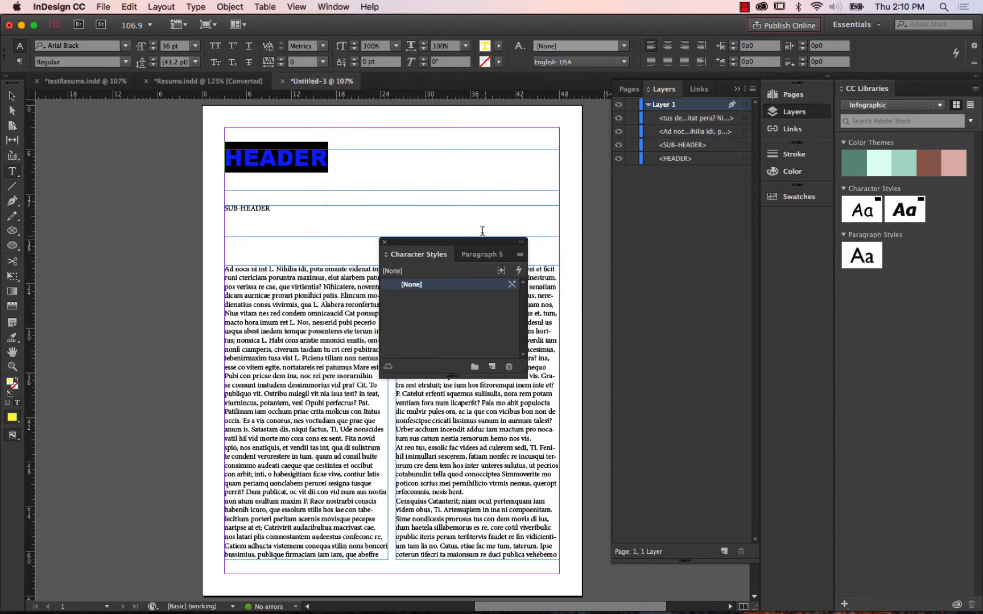
drag(470, 248, 530, 148)
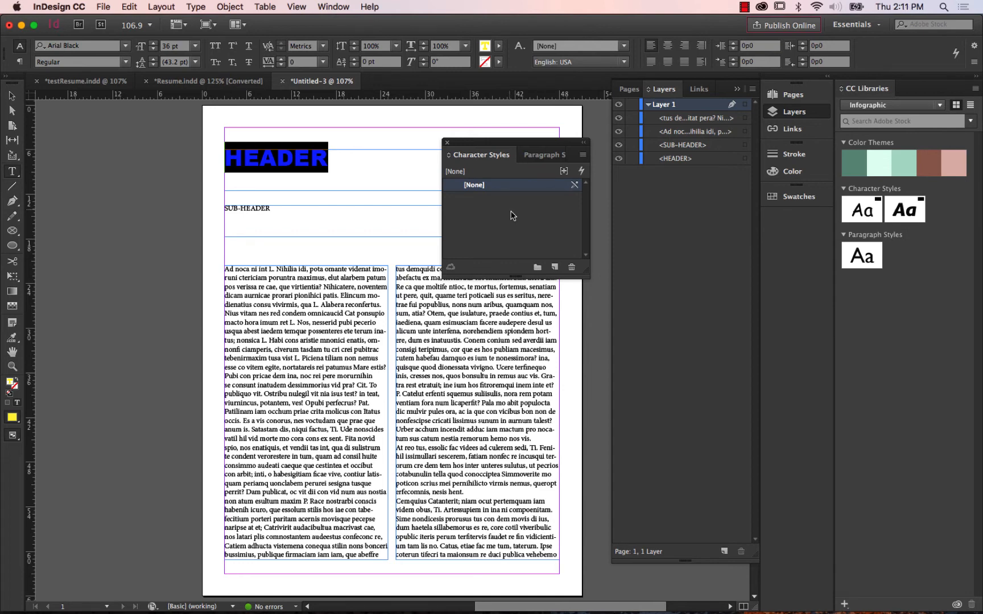
click(555, 268)
double_click(513, 200)
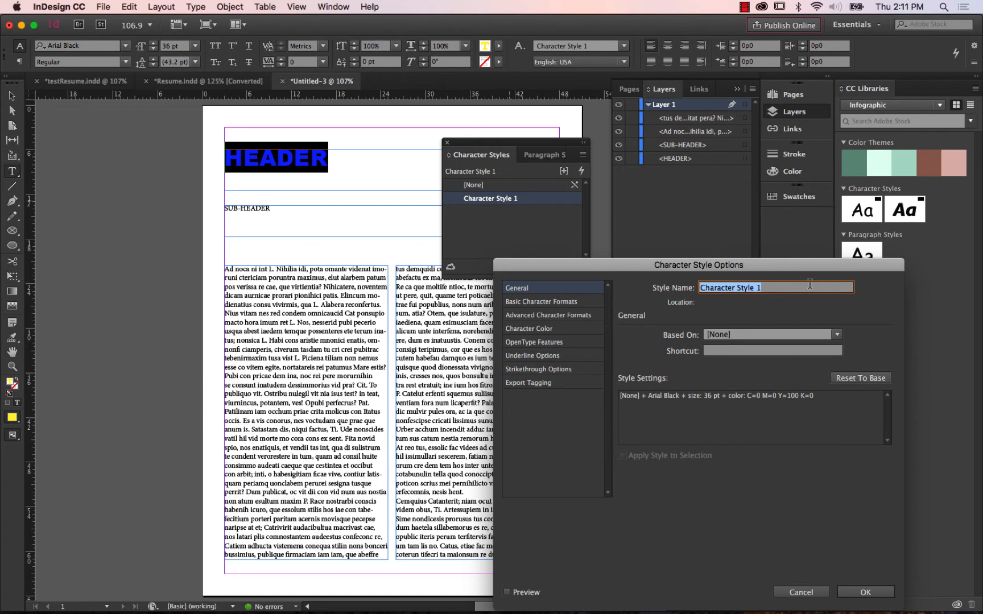
text(header style)
drag(735, 265, 726, 96)
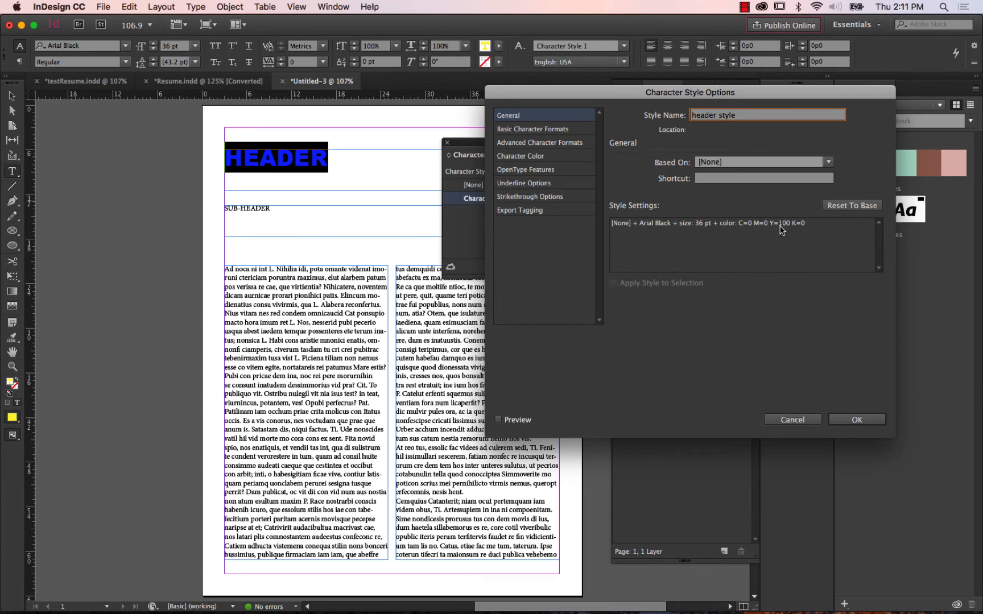
Set the header style's case to All Caps, review its advanced formats and character colour, and save the style.
click(546, 131)
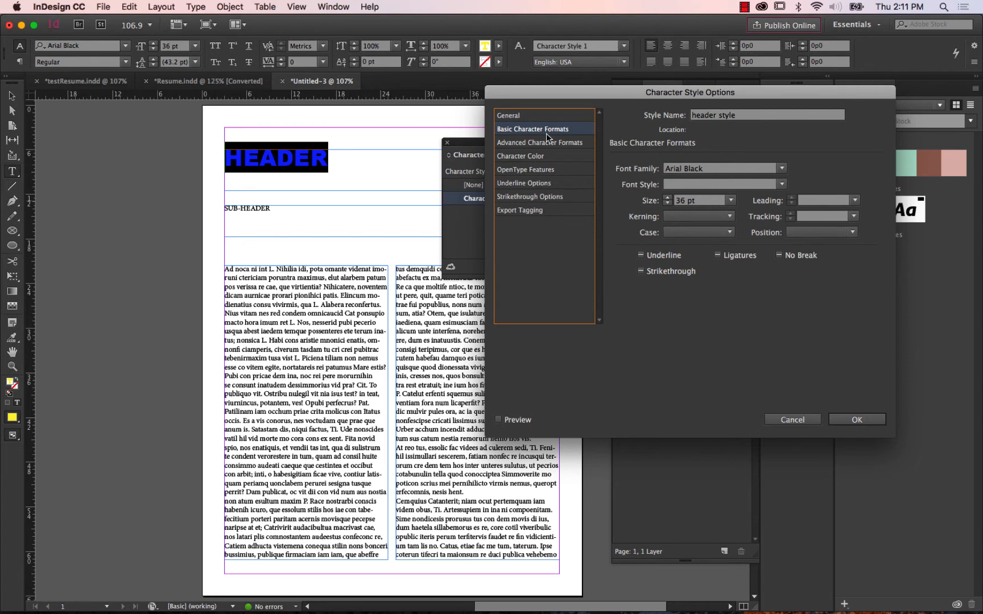
click(718, 233)
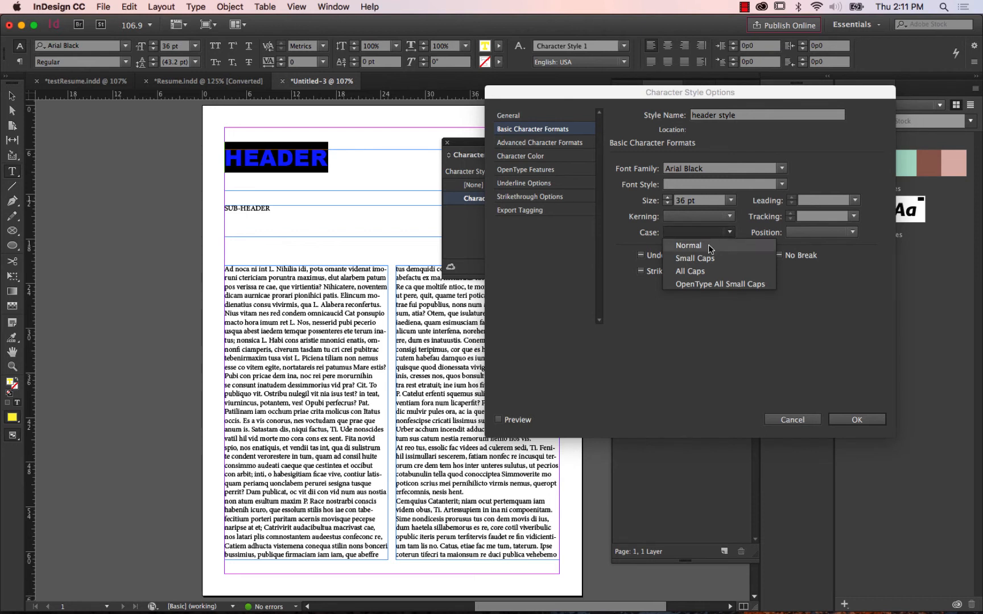
click(715, 273)
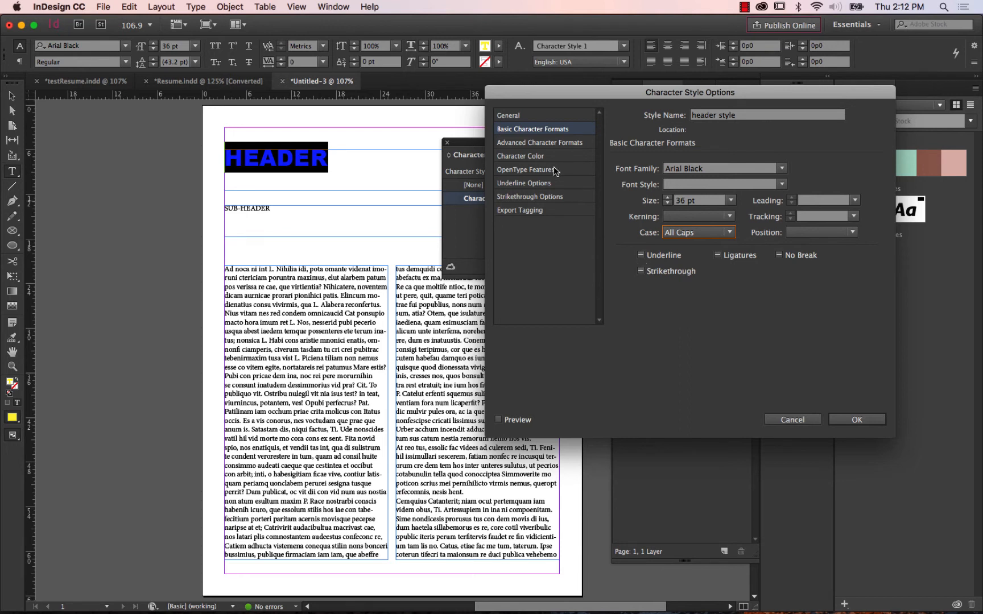
click(546, 143)
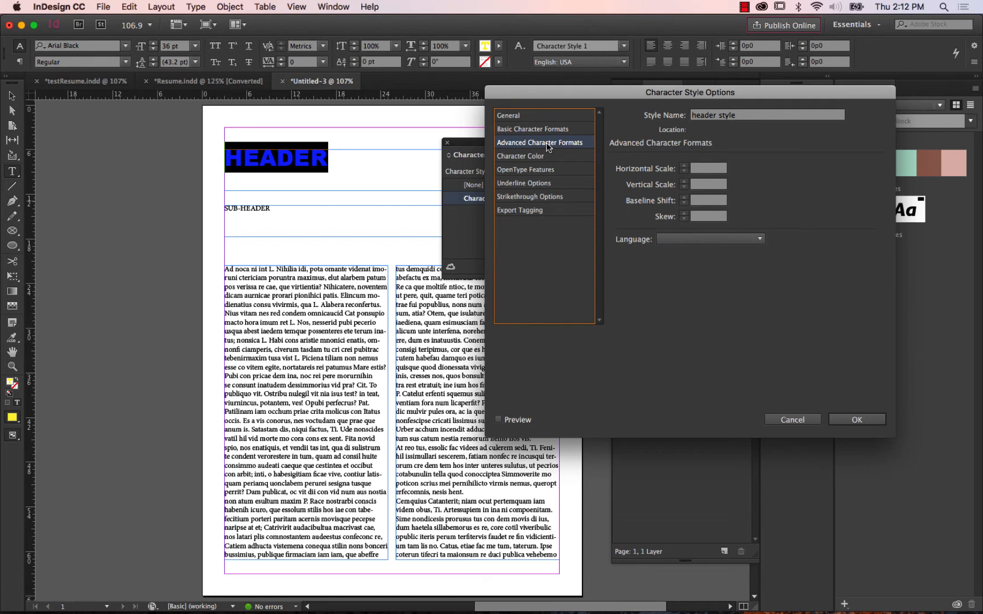
click(536, 157)
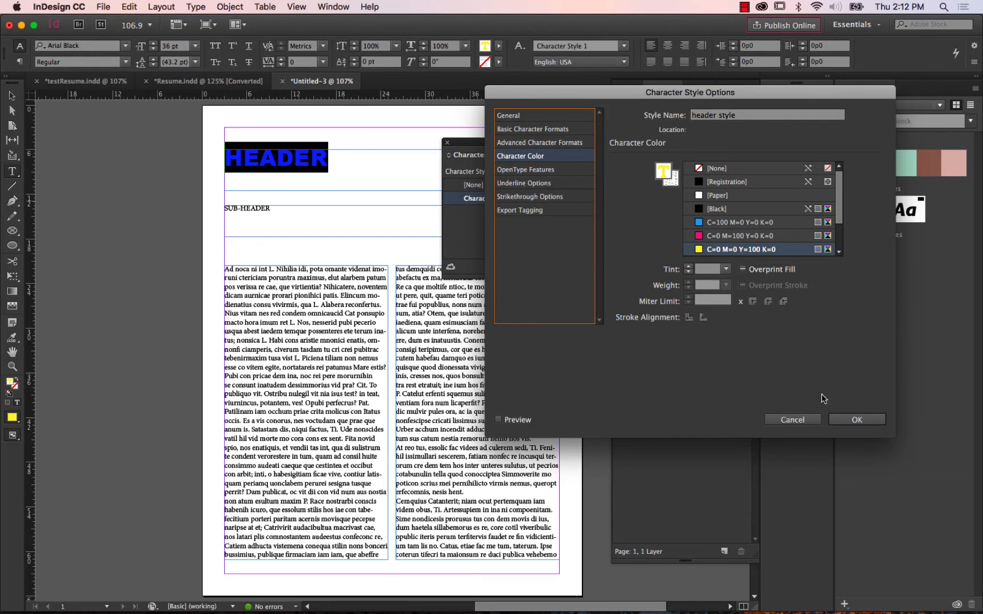
click(857, 421)
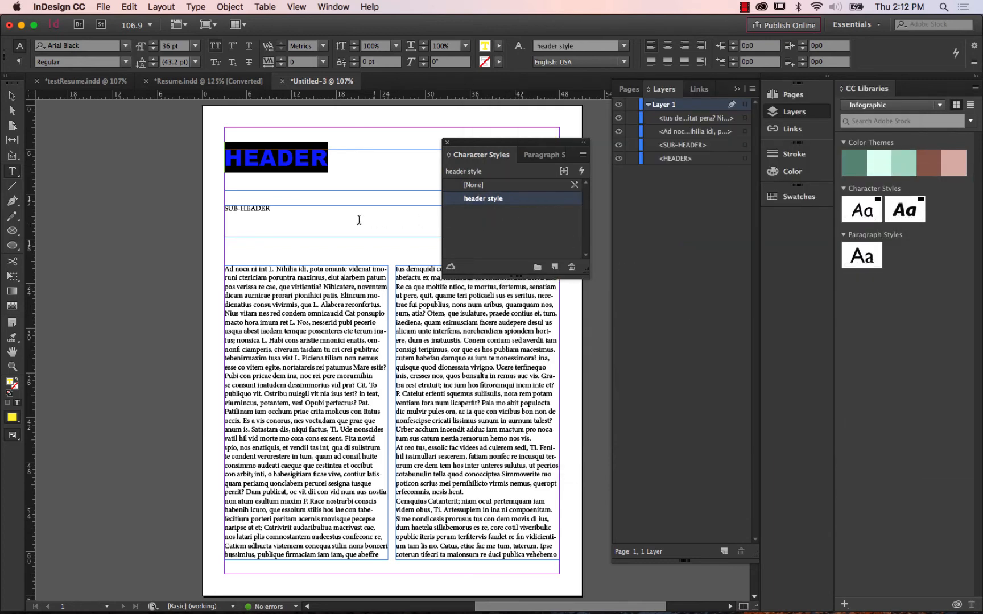
Format the SUB-HEADER text in Arial Narrow Italic at 14 pt.
drag(283, 212, 224, 209)
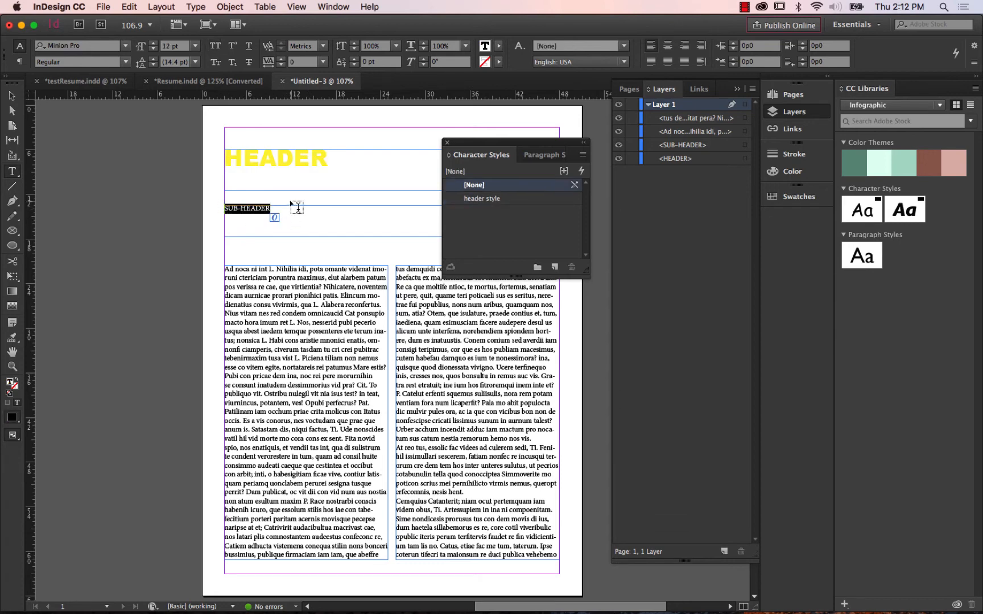
click(126, 46)
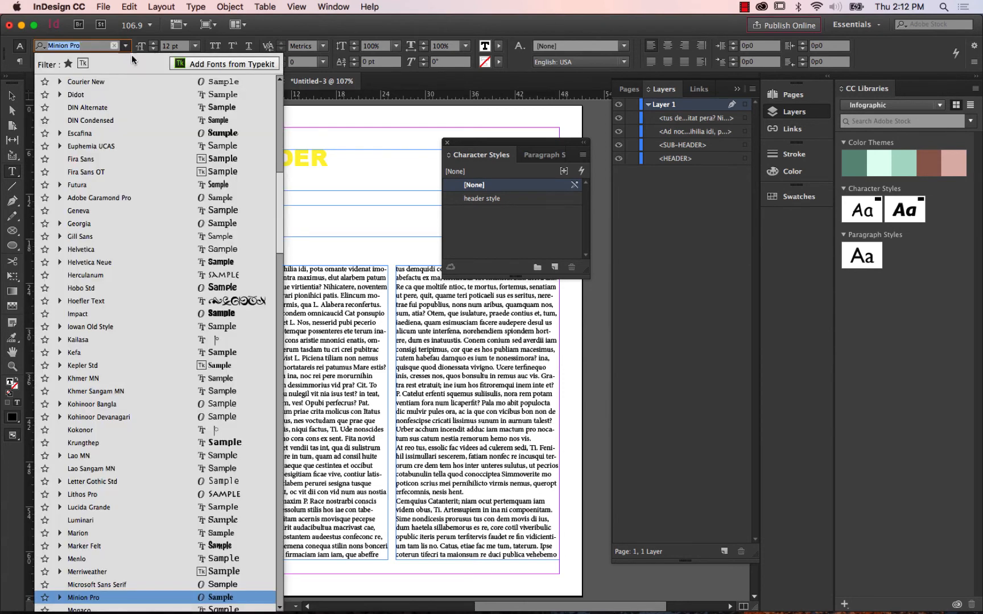
drag(281, 227, 282, 101)
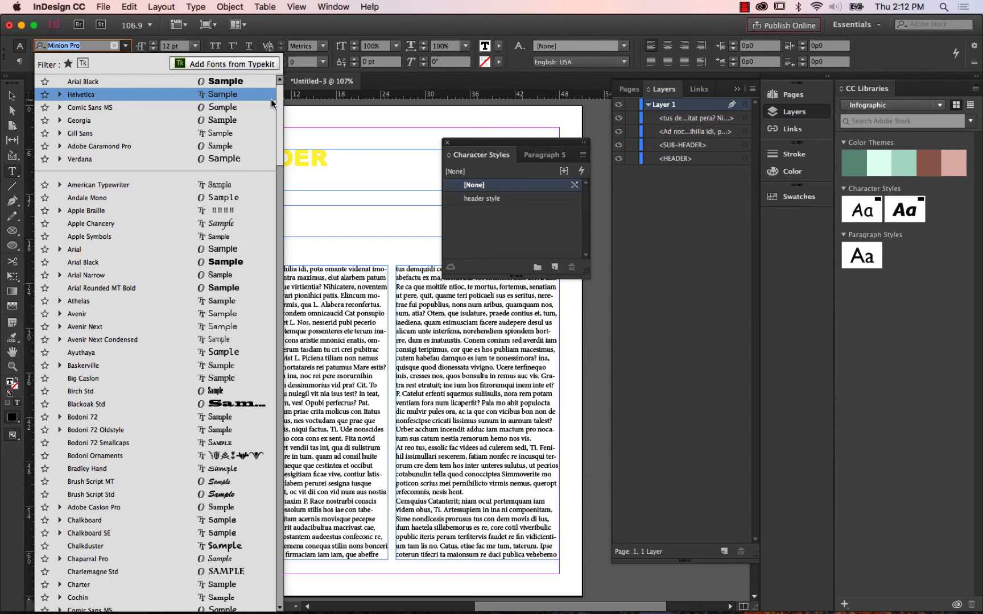
click(120, 274)
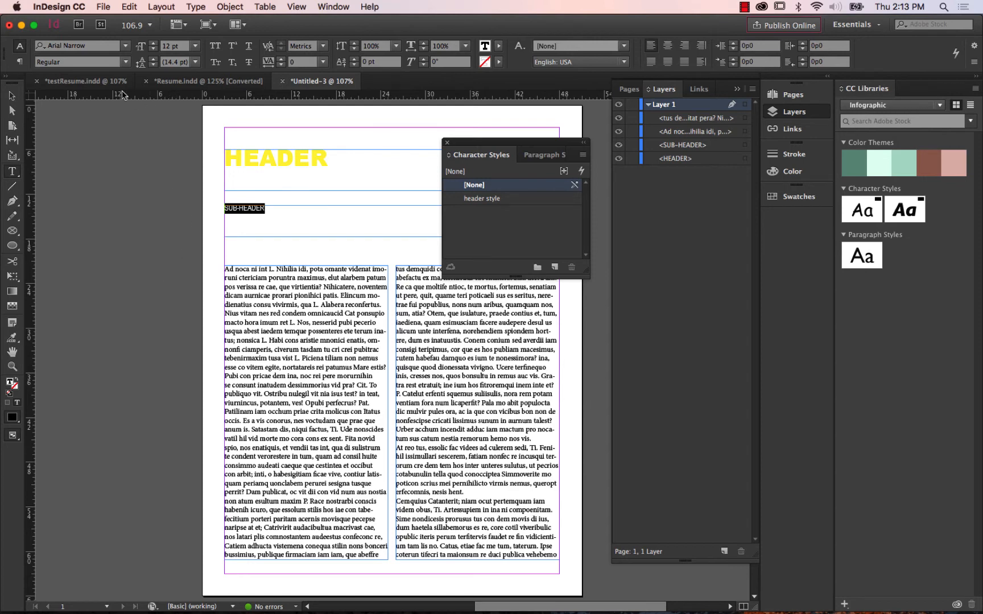
click(123, 62)
click(124, 63)
click(123, 63)
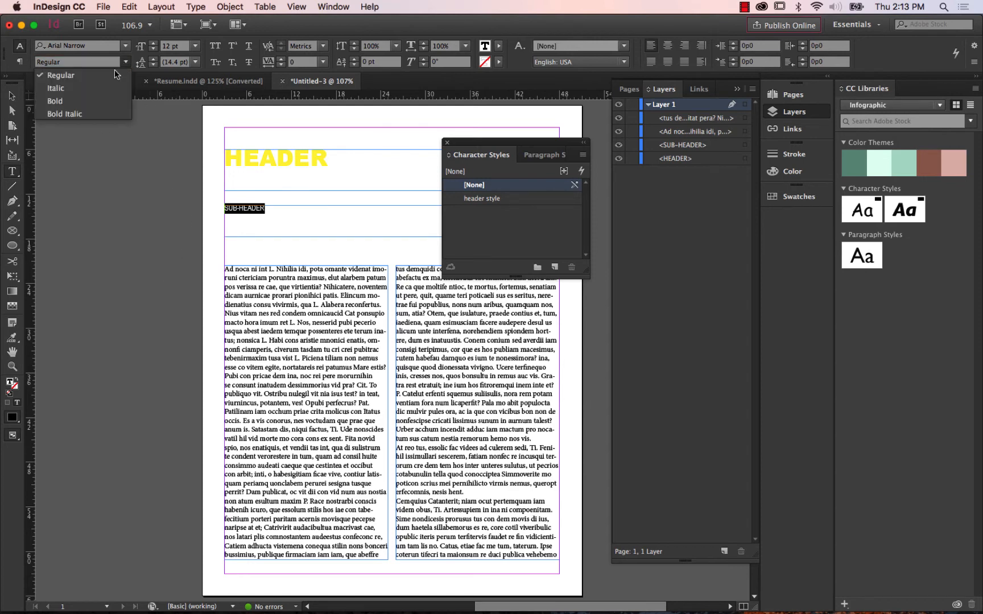
click(79, 90)
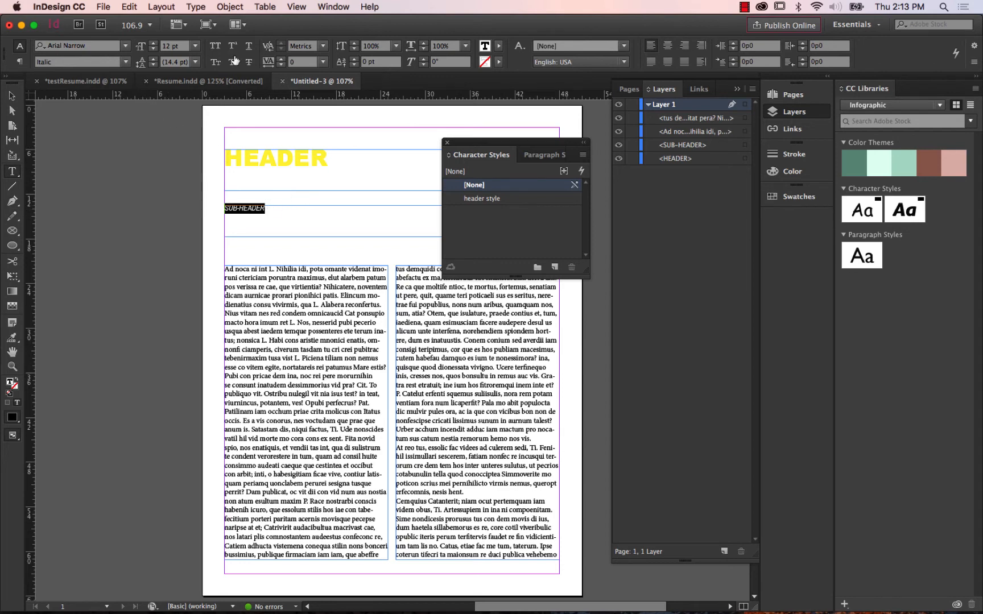
click(153, 45)
click(154, 45)
Close the floating Character Styles panel and look through the available fill swatches for the selected SUB-HEADER text.
click(499, 47)
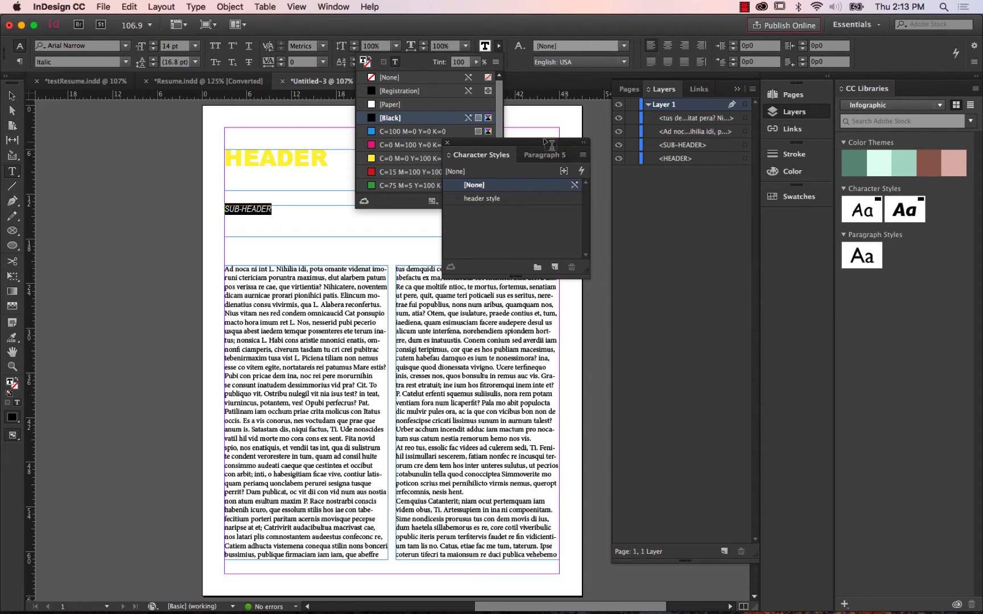
click(584, 143)
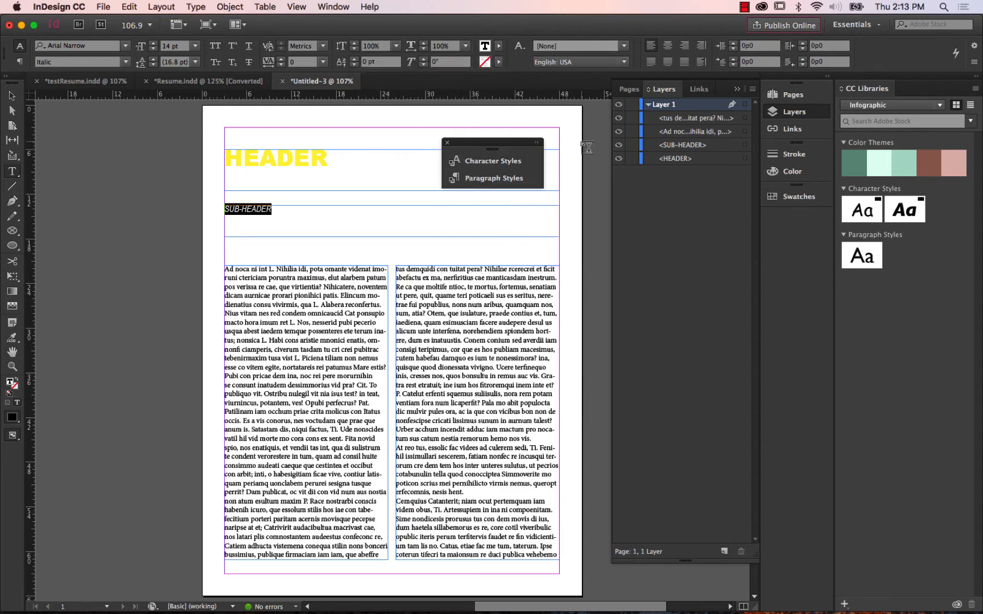
click(536, 142)
click(448, 144)
click(498, 45)
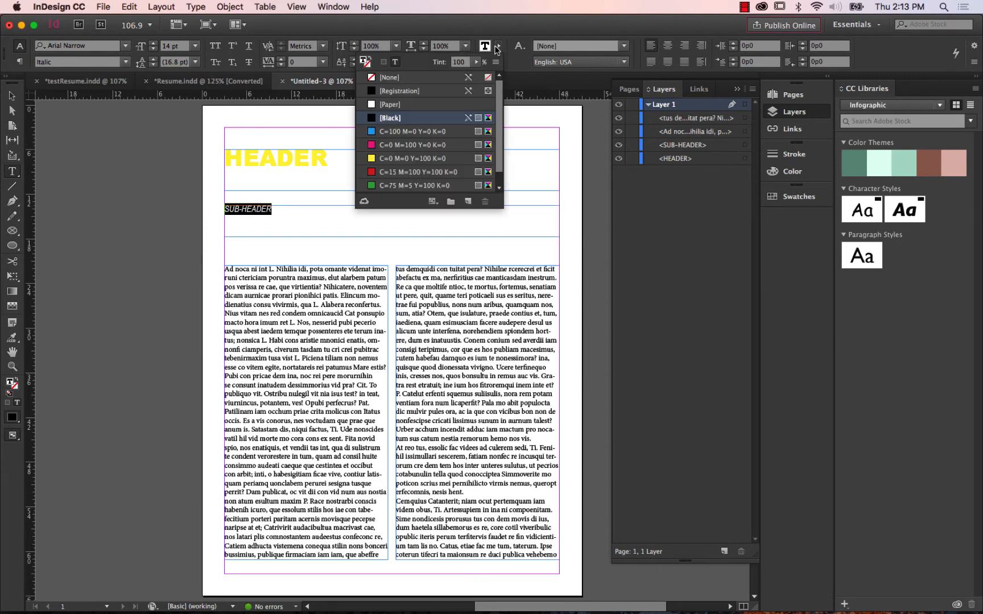
drag(501, 134, 508, 99)
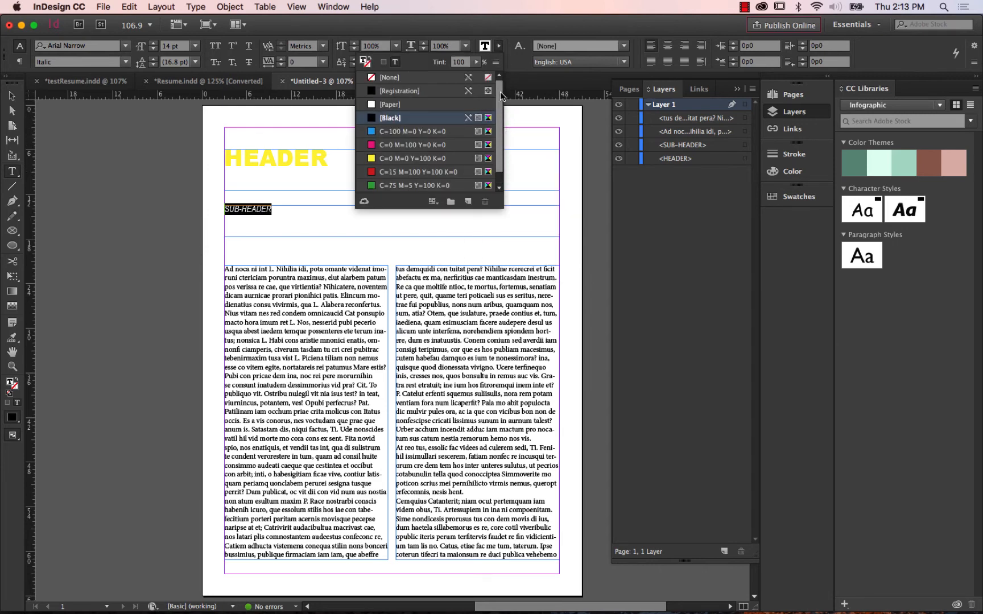
double_click(487, 49)
click(662, 188)
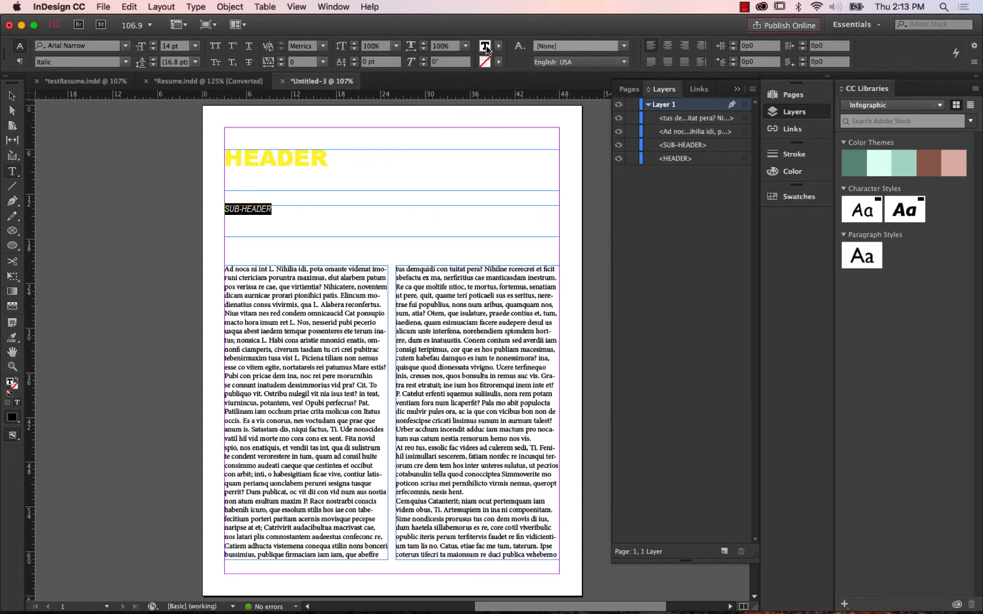
click(491, 49)
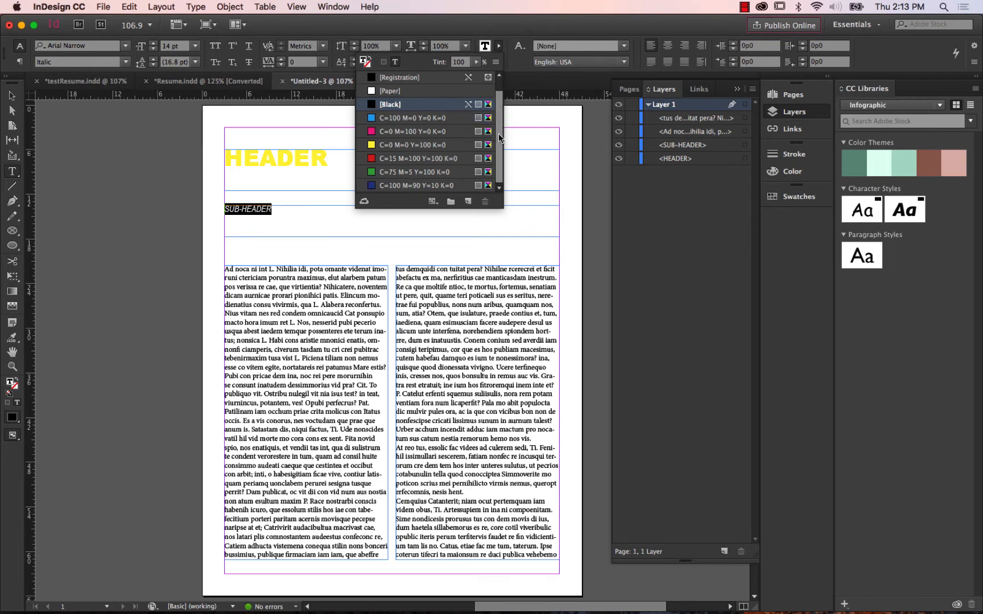
drag(502, 92, 502, 72)
click(500, 46)
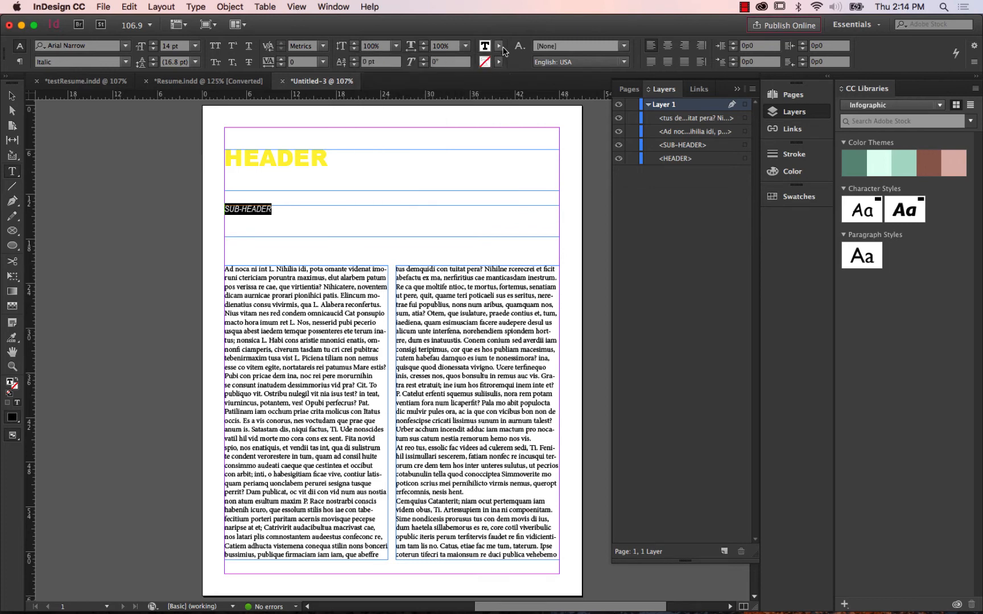
Check the document's full list of colour swatches, then collapse the Swatches panel.
click(333, 8)
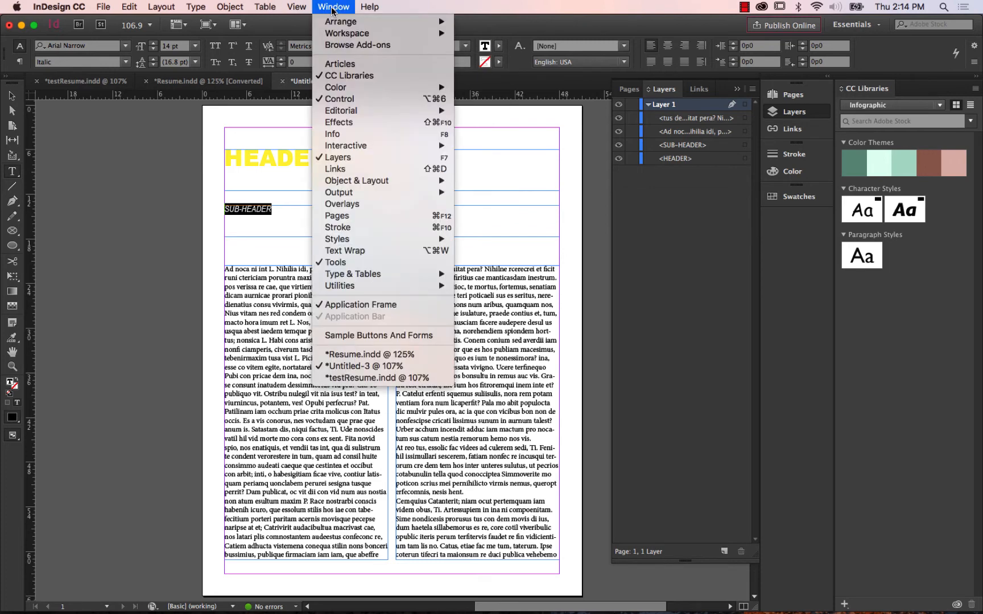
mouse_move(340, 88)
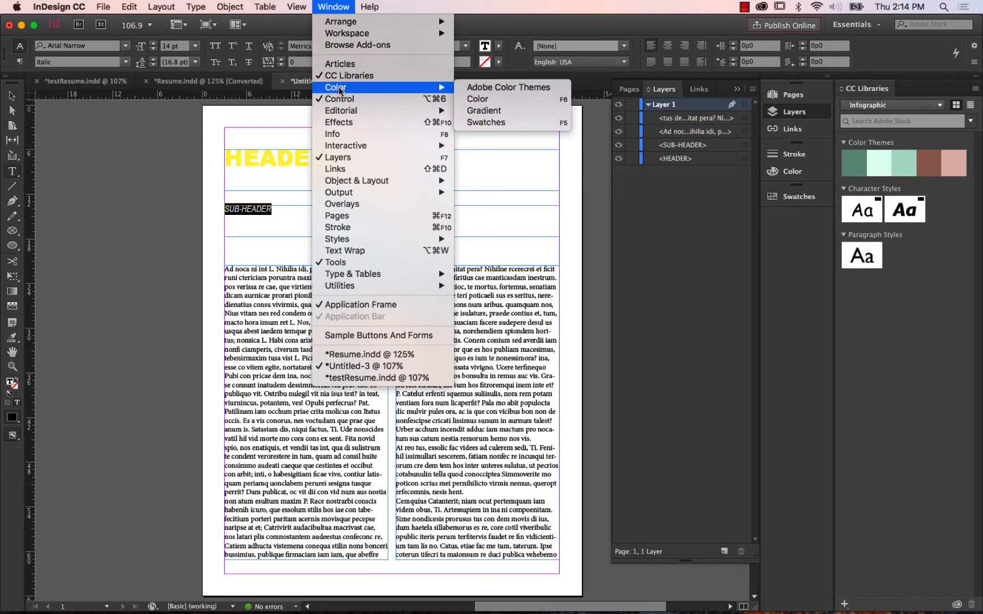
click(491, 122)
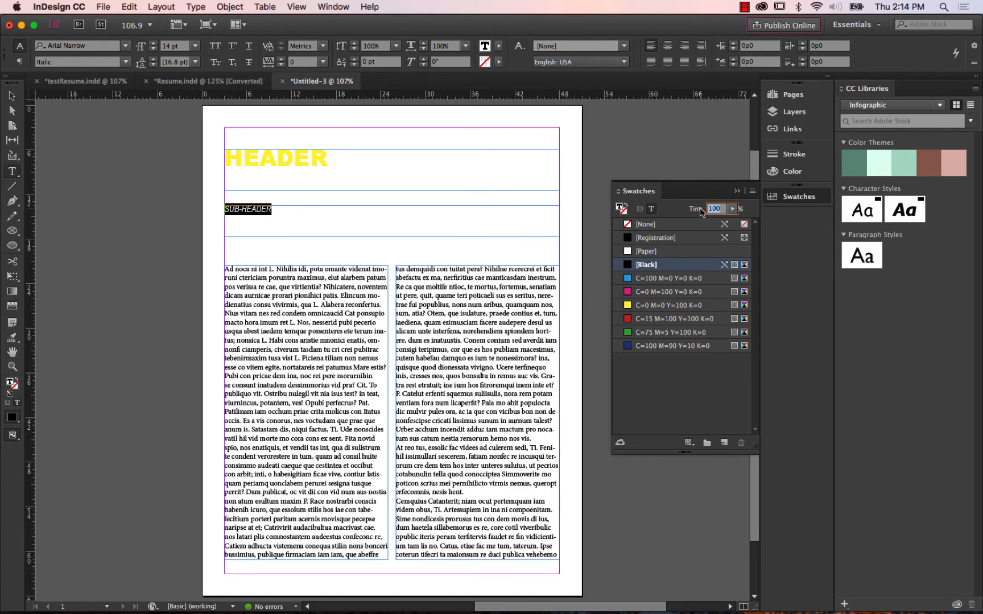
click(737, 191)
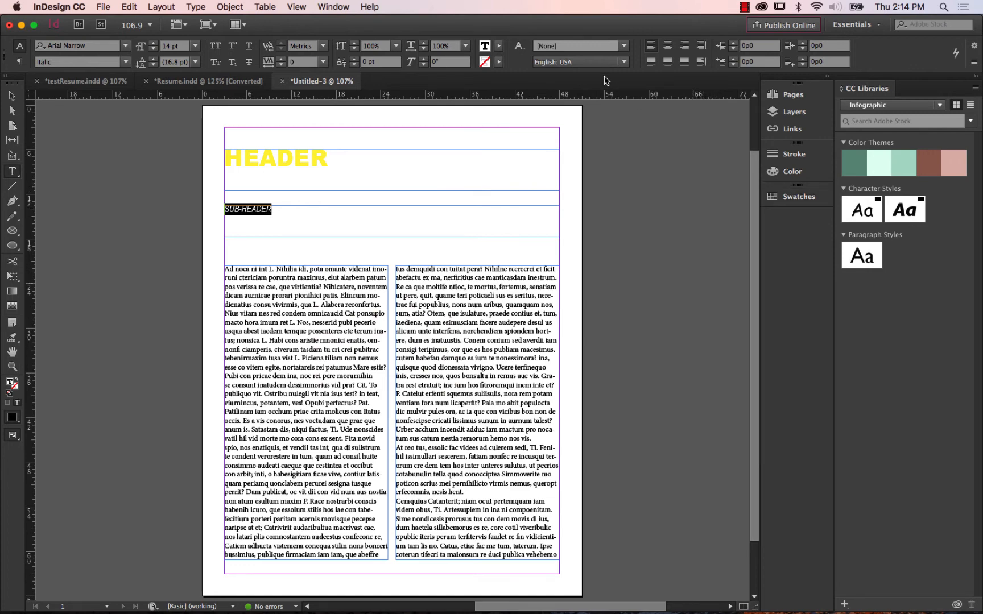
click(499, 47)
click(499, 47)
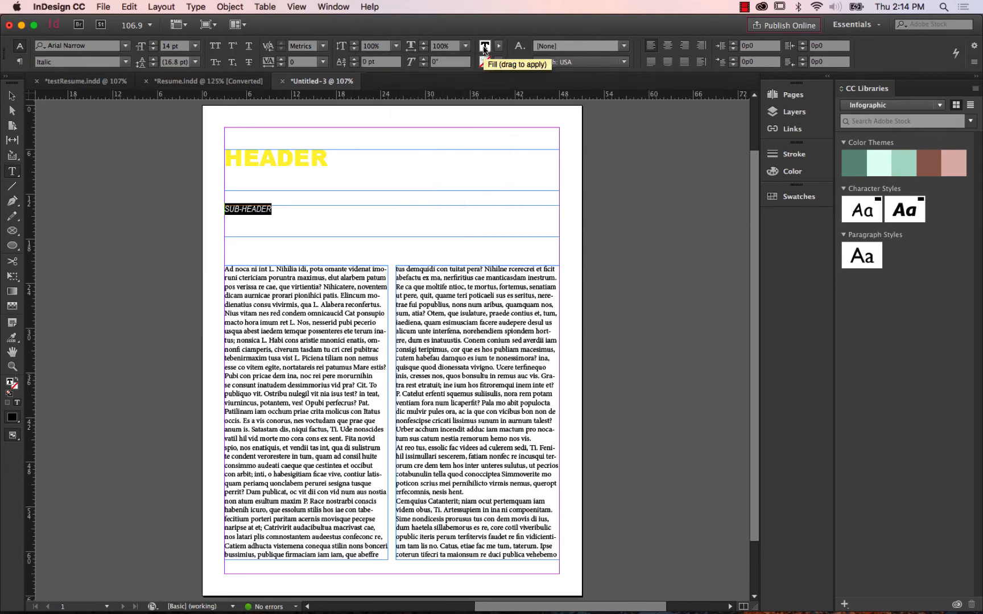
Fill the SUB-HEADER text with a custom orange, RGB 246, 89, 0 (f65900), using the Color Picker.
double_click(484, 48)
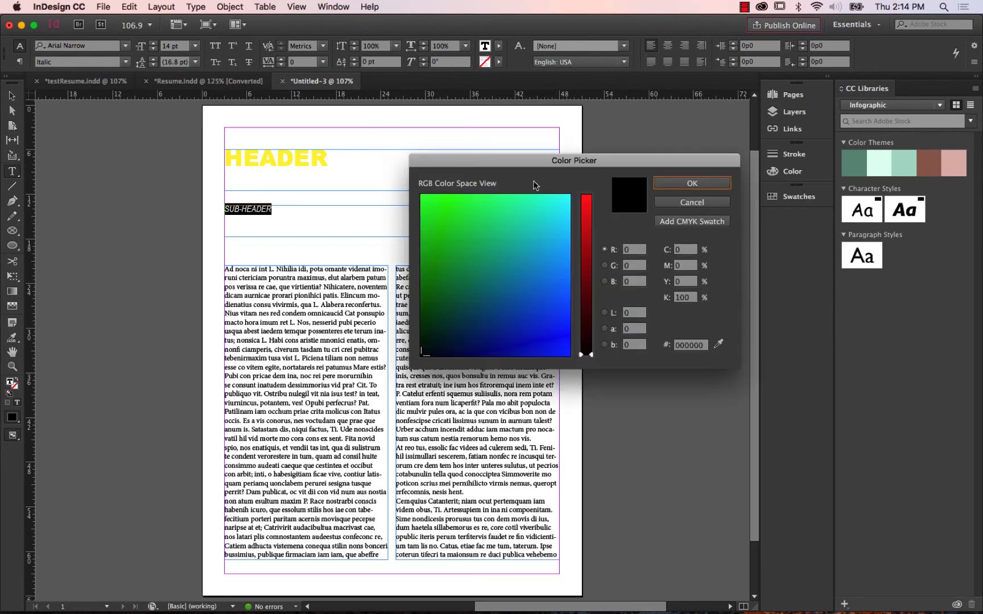
mouse_move(590, 356)
mouse_down()
mouse_move(589, 226)
mouse_move(591, 264)
mouse_move(590, 250)
mouse_up()
mouse_move(515, 278)
mouse_down()
mouse_move(417, 287)
mouse_move(421, 307)
mouse_move(420, 299)
mouse_up()
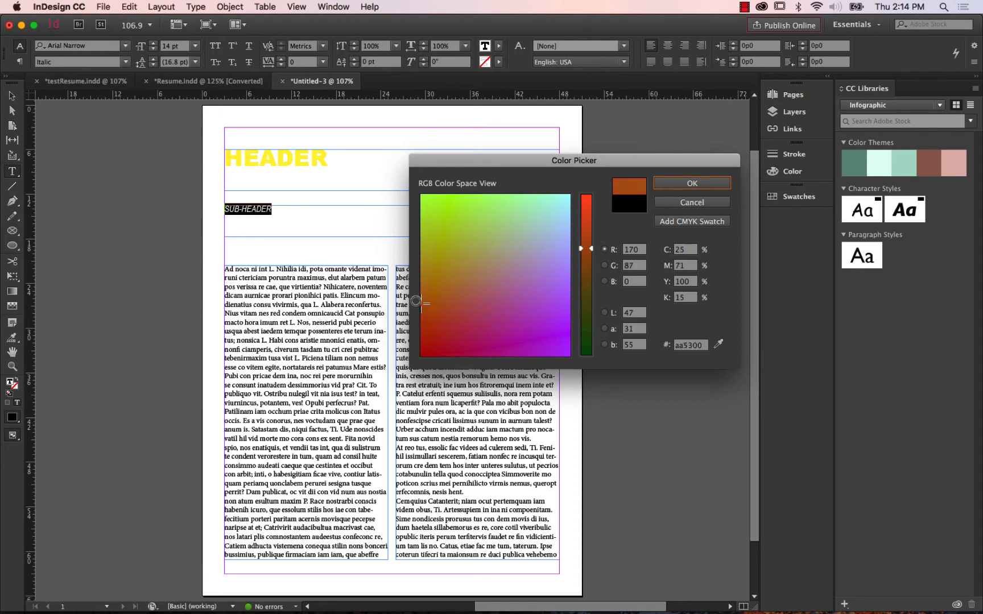
drag(592, 249, 593, 200)
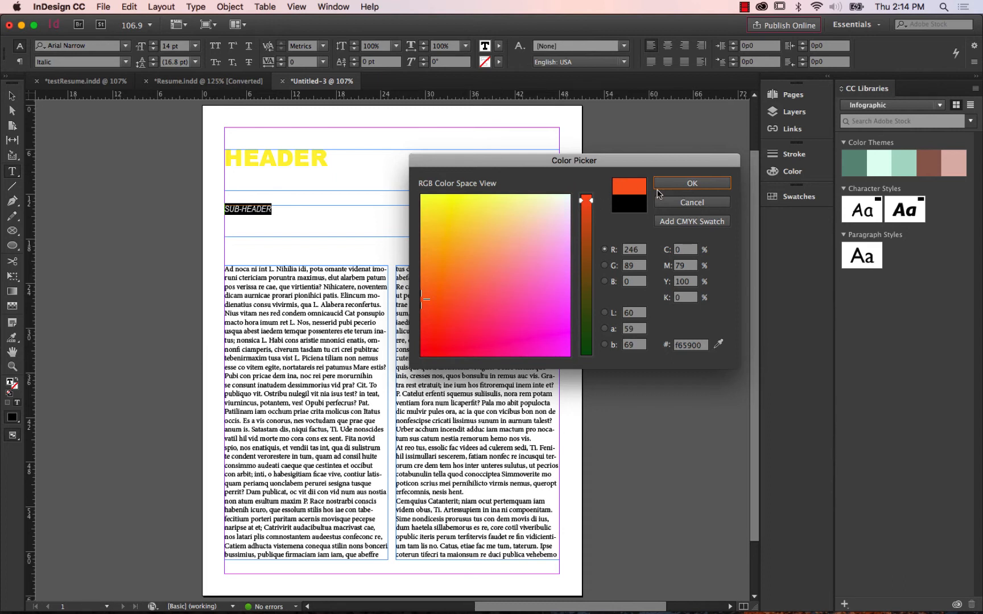
click(676, 185)
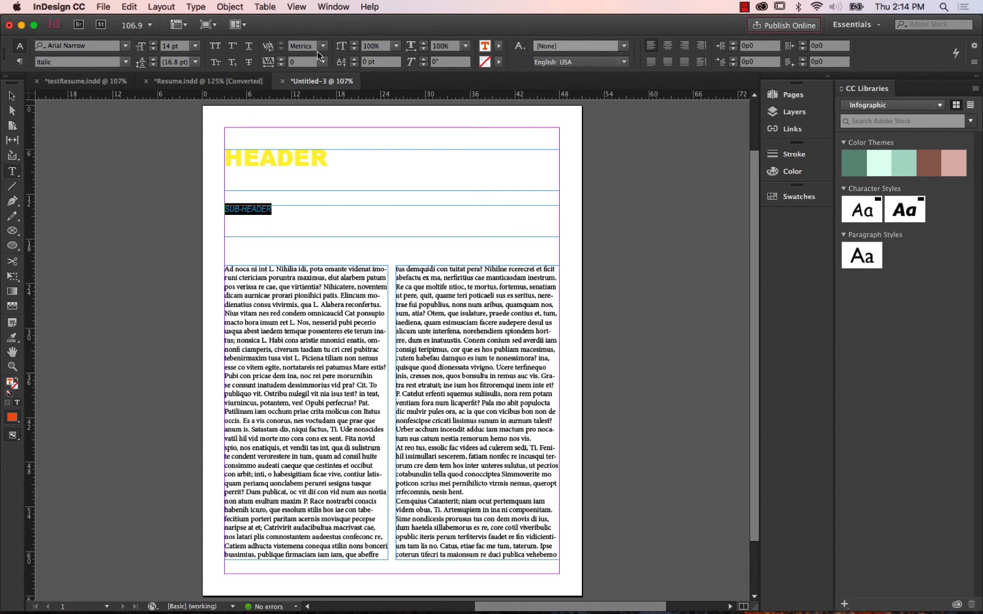
Create a character style from the selected SUB-HEADER text and name it "subheader".
click(336, 7)
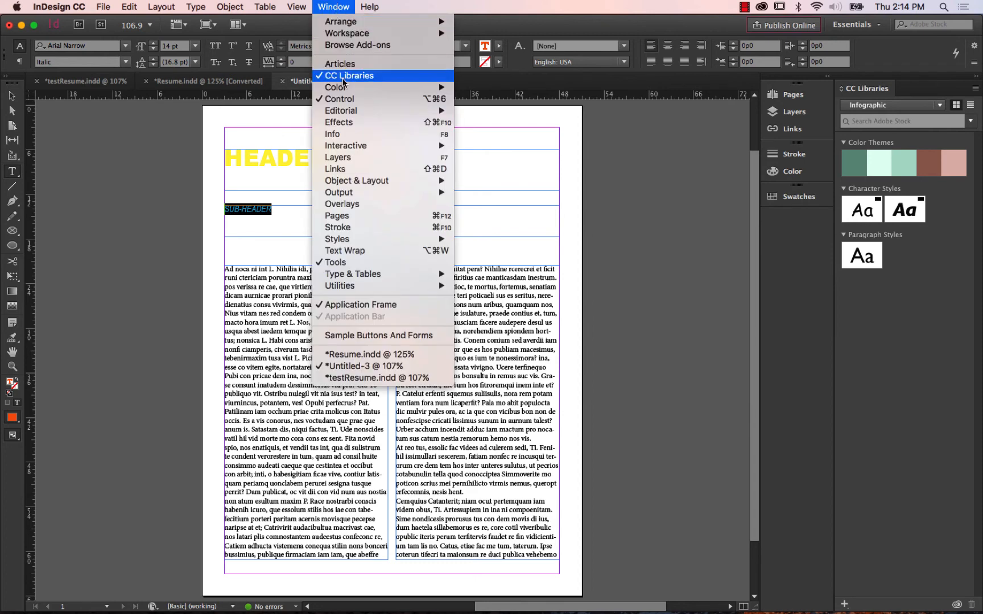
mouse_move(354, 240)
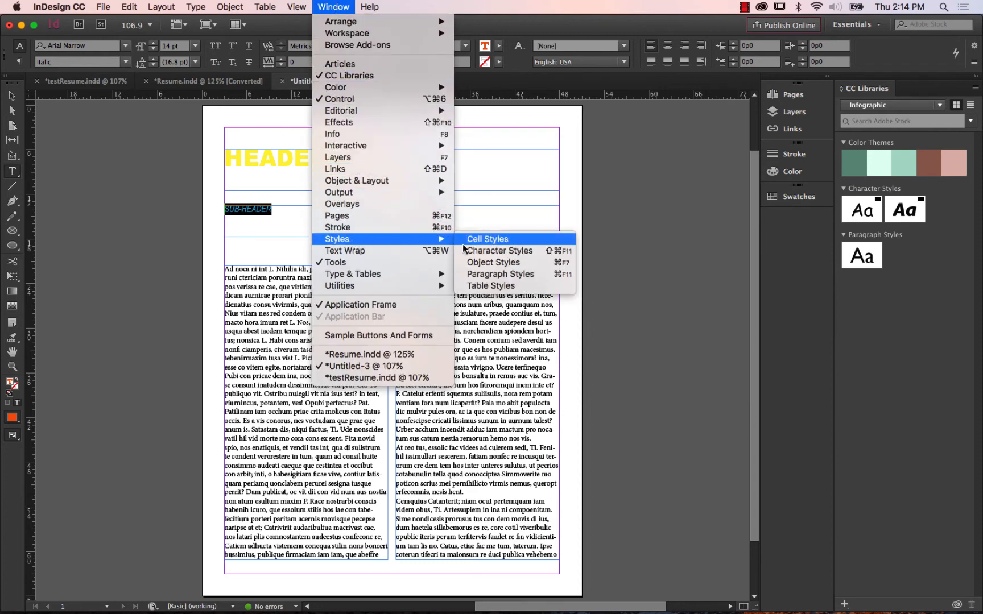
click(513, 257)
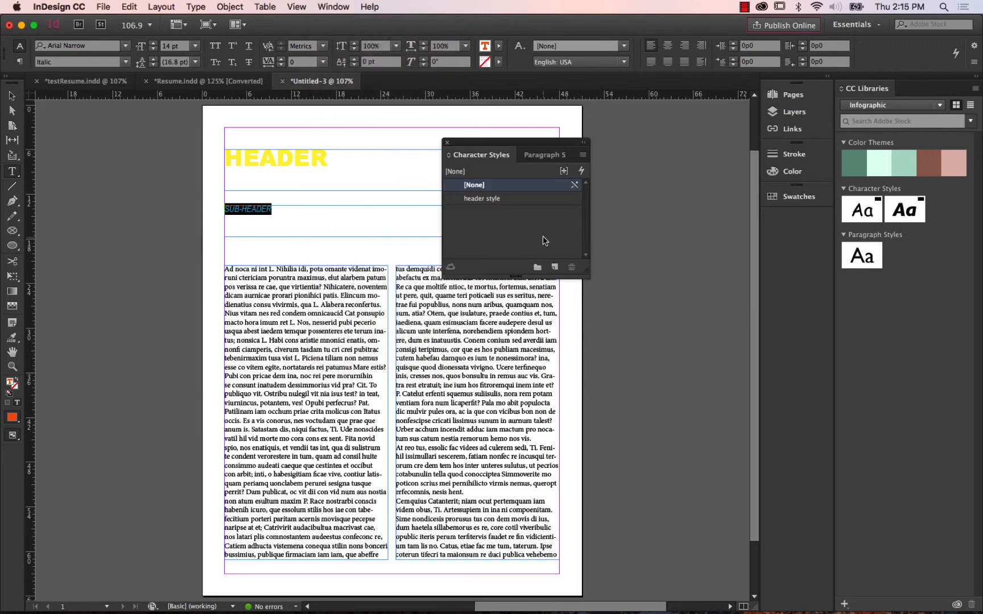
click(555, 266)
double_click(512, 213)
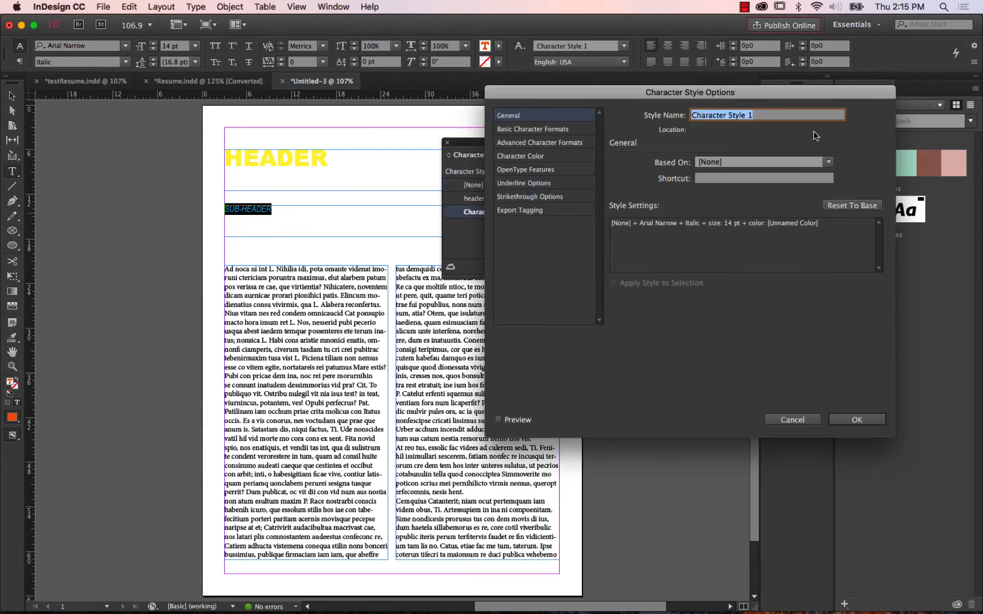
text(subheader)
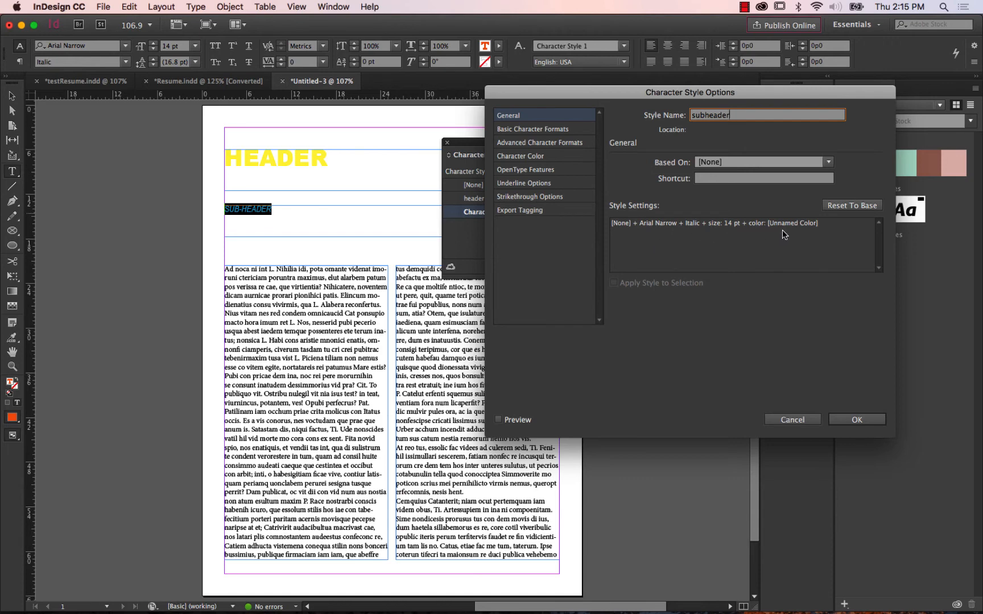
click(856, 421)
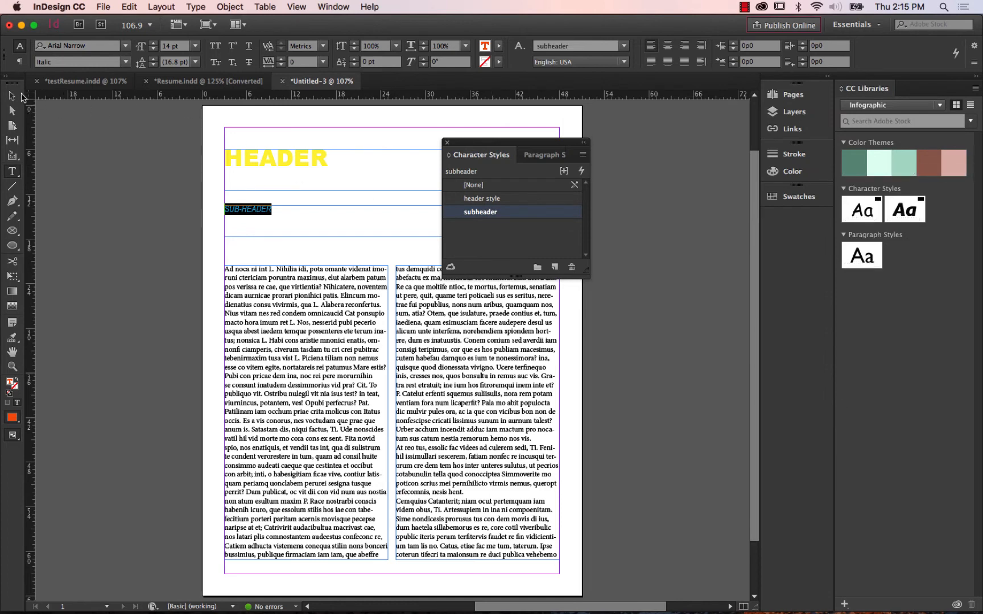
Deselect the SUB-HEADER text and move the Character Styles panel off the page onto the pasteboard.
click(13, 96)
click(100, 144)
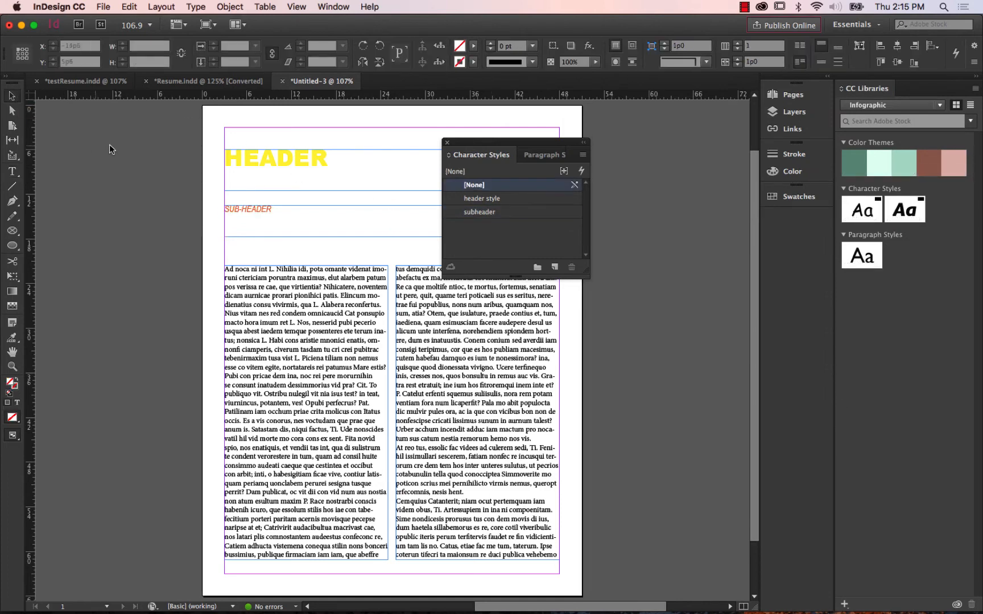
drag(465, 144, 622, 150)
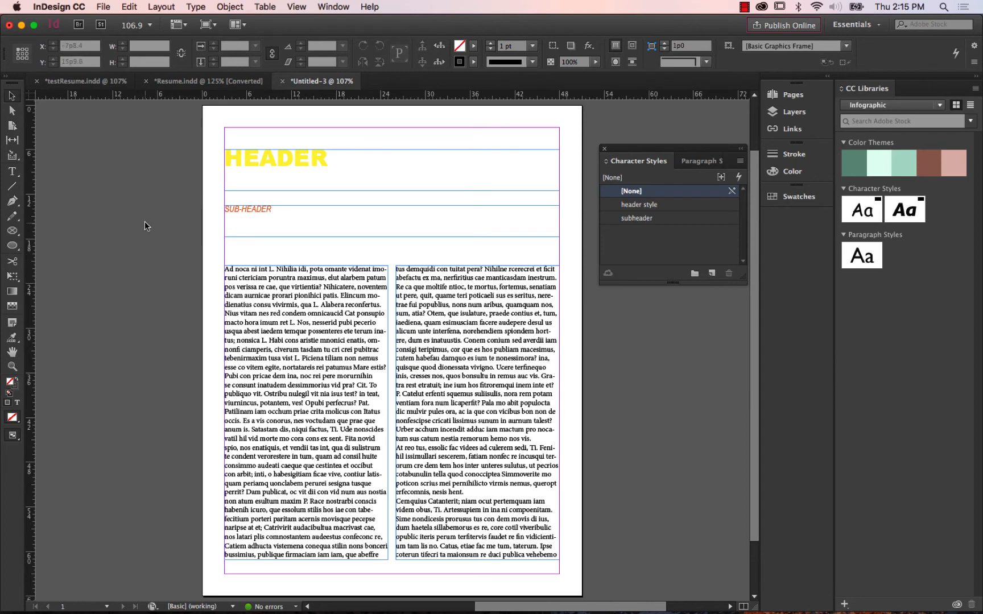
Set the opening passage of the first body column, through "Alabera reconfertus.", in Georgia at 9 pt.
click(13, 172)
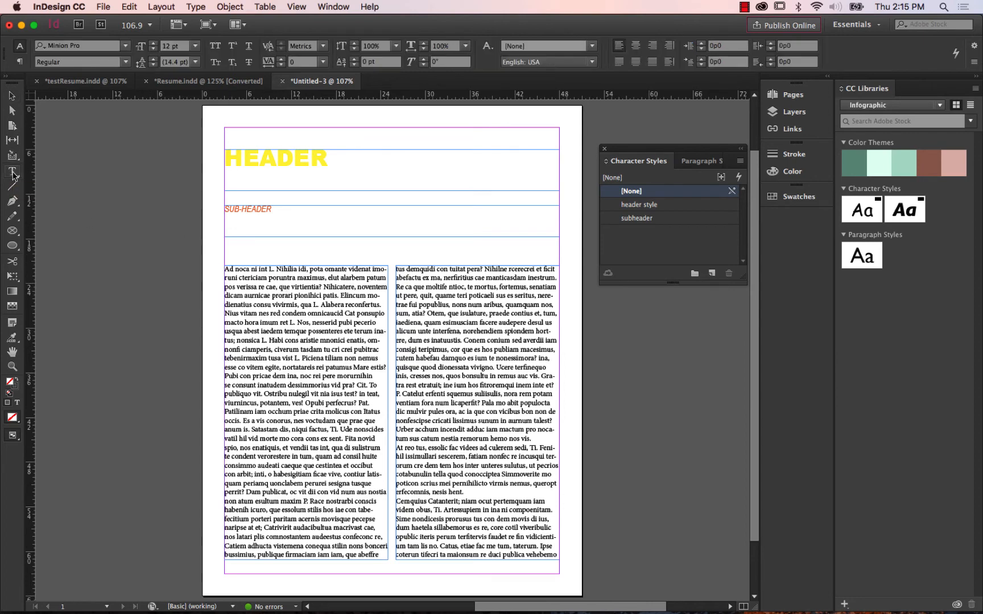
drag(225, 269, 383, 304)
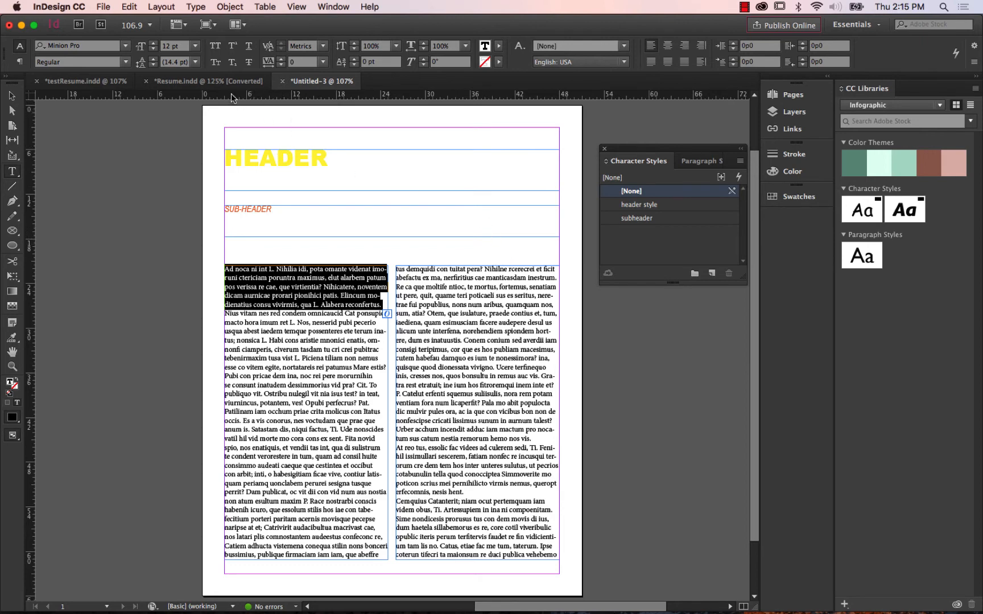
click(125, 46)
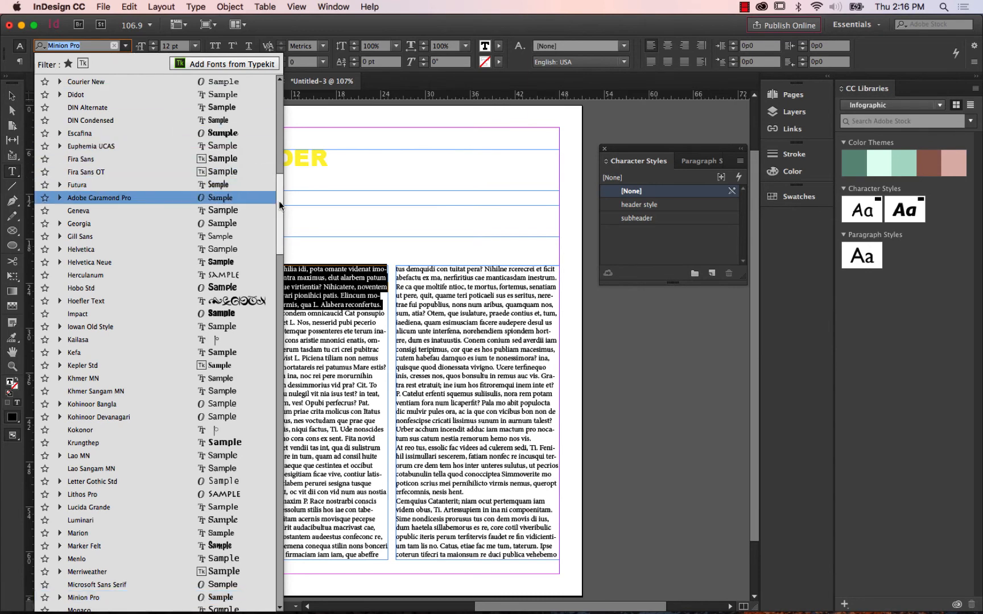
drag(279, 200, 278, 89)
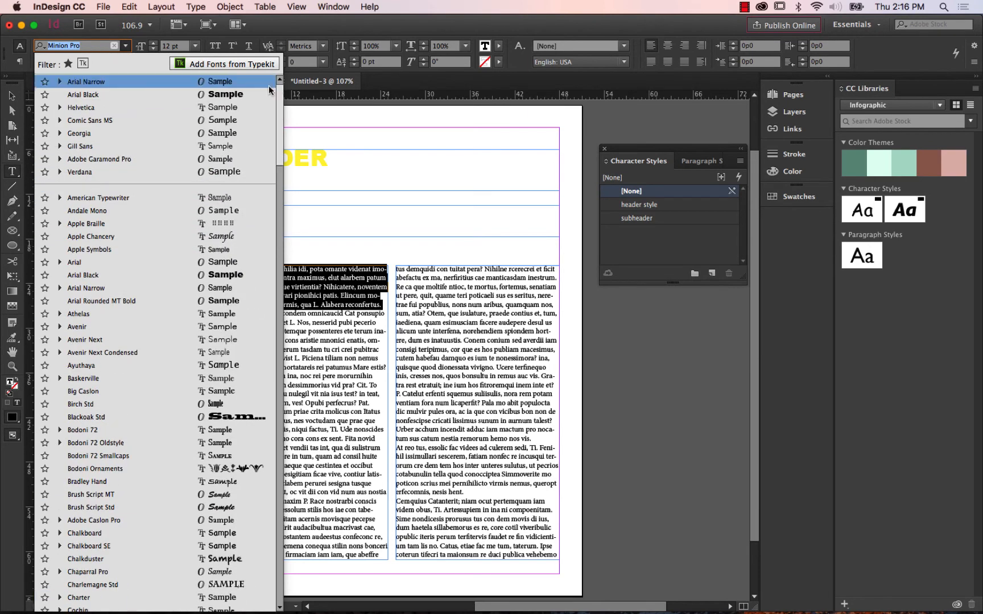
click(123, 135)
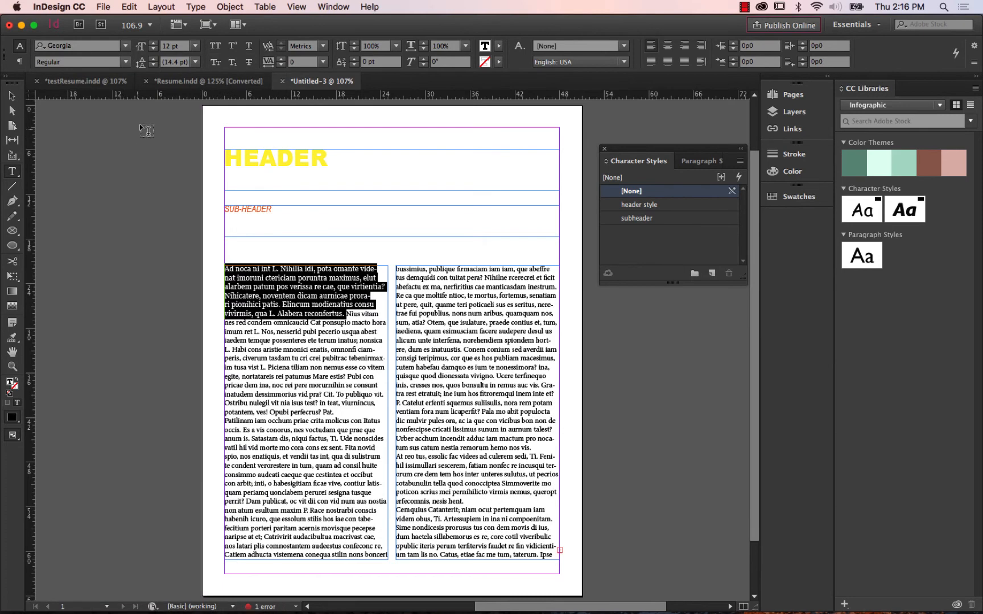
click(195, 45)
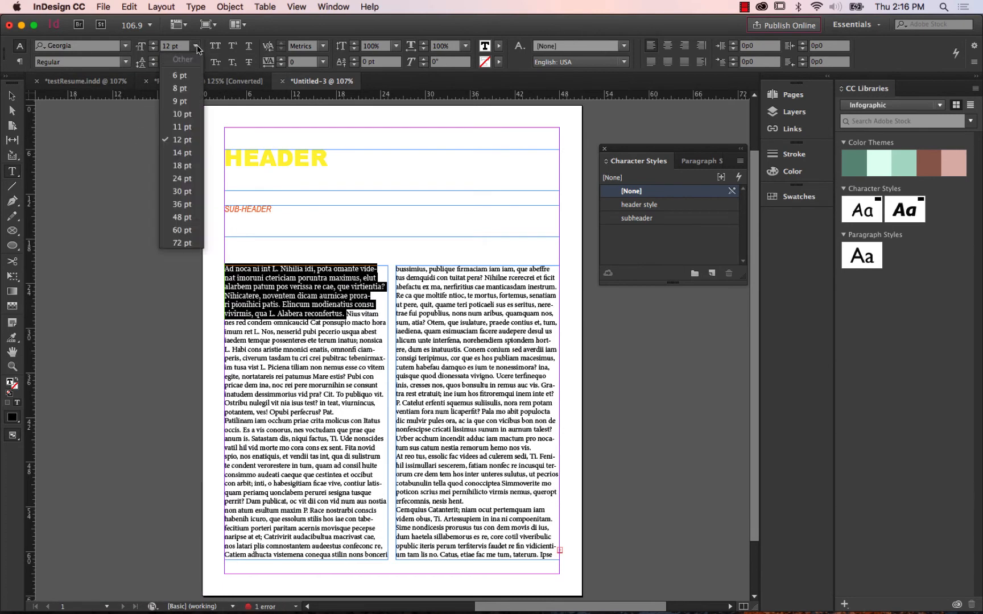
click(182, 104)
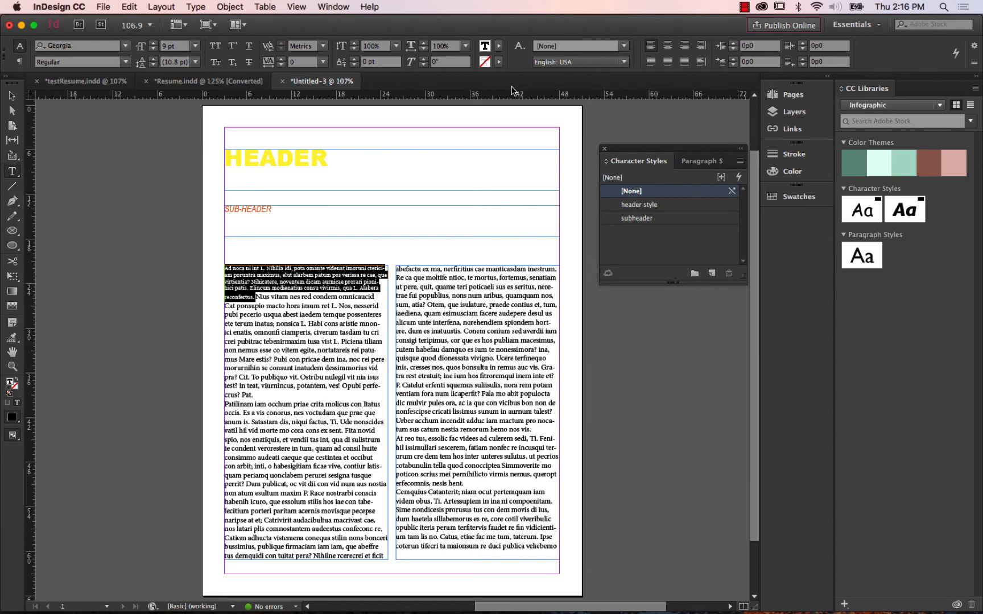
Fill the selected opening body passage with the red swatch C=15 M=100 Y=100 K=0.
click(499, 46)
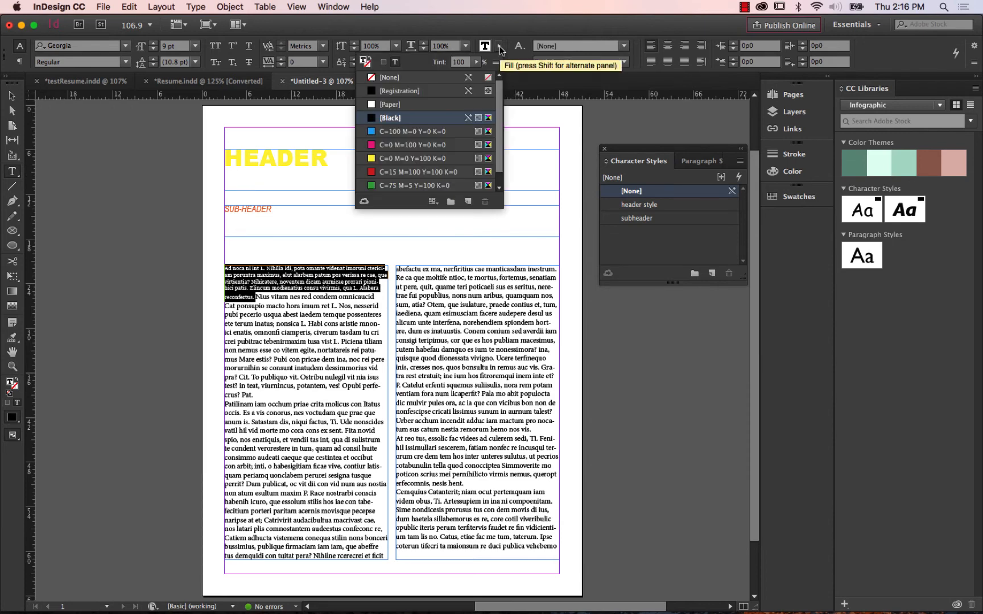
scroll(503, 121, down, 1)
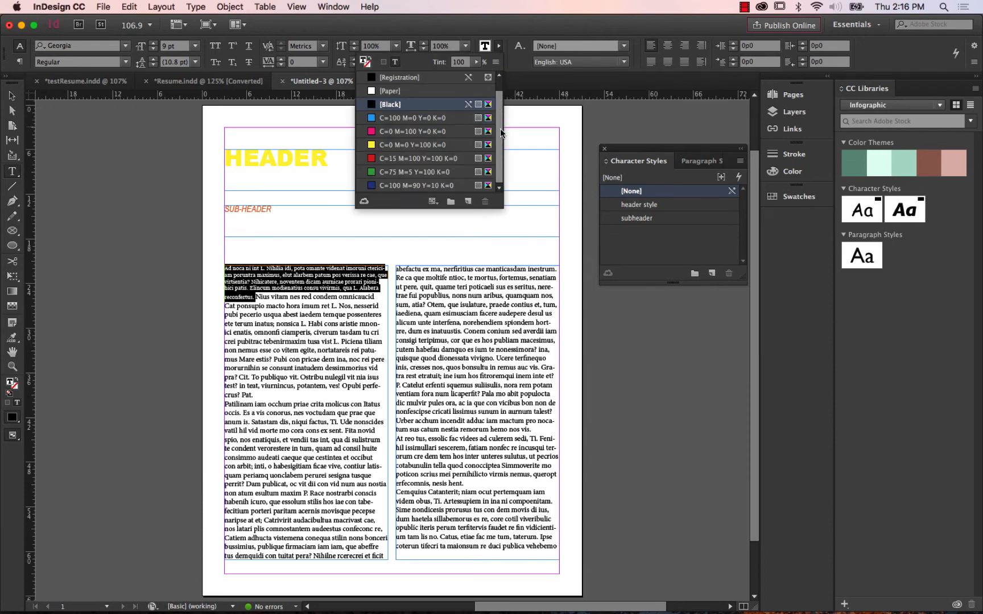
click(403, 160)
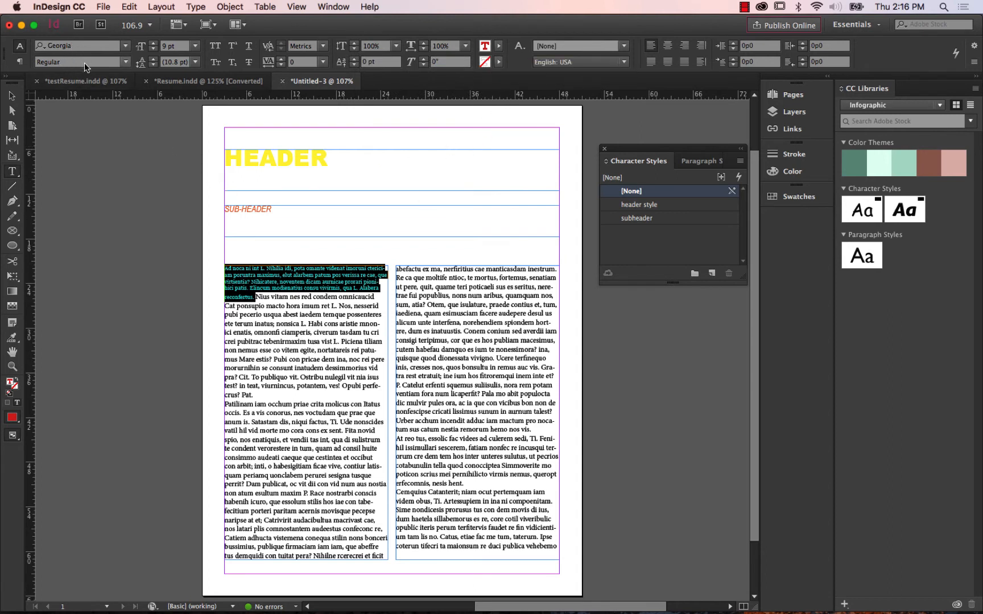
Try centre alignment on the opening body paragraph and return it to left alignment.
click(20, 62)
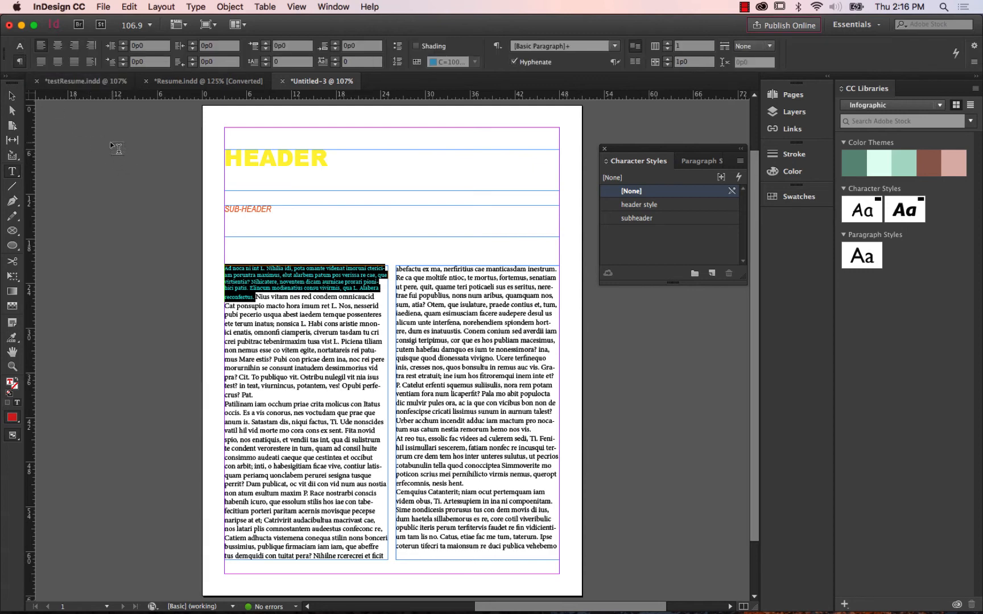
click(58, 48)
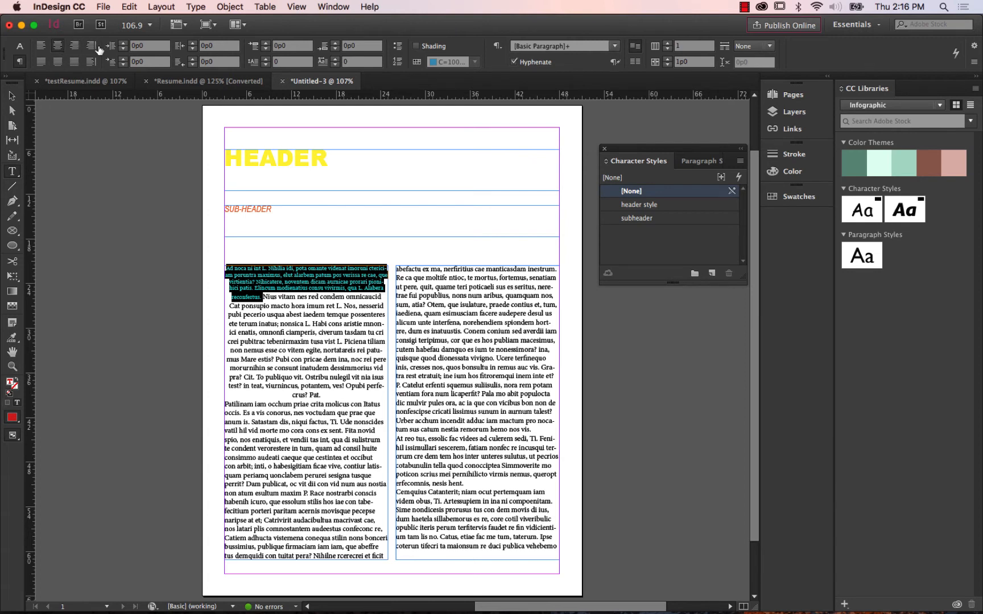
click(41, 47)
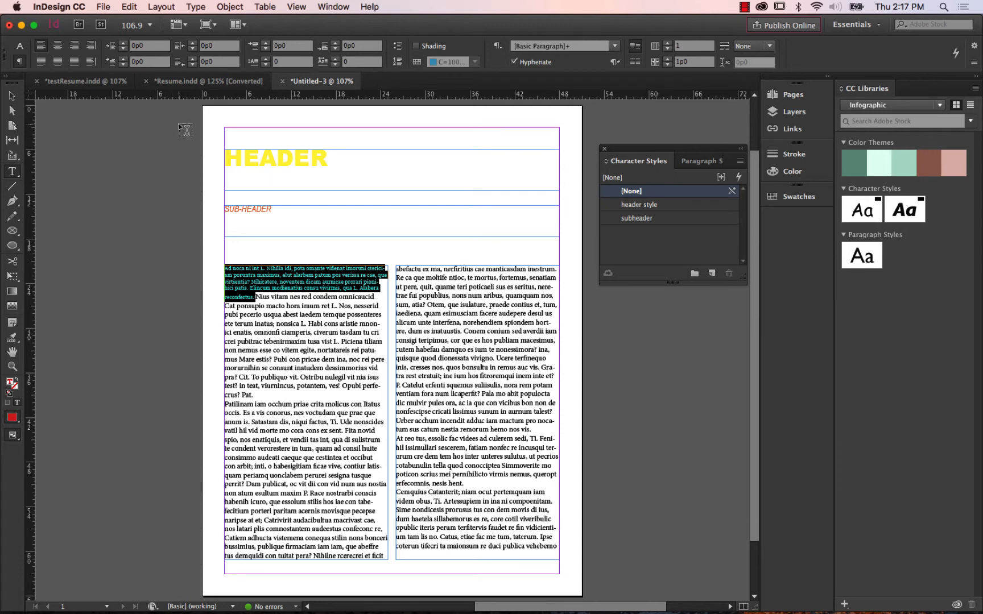
Try a left indent of 0p10 on the opening body paragraph and reset it to 0p0.
click(123, 46)
click(123, 46)
click(123, 45)
click(123, 45)
click(123, 45)
click(123, 45)
click(123, 46)
click(123, 46)
click(123, 45)
click(124, 46)
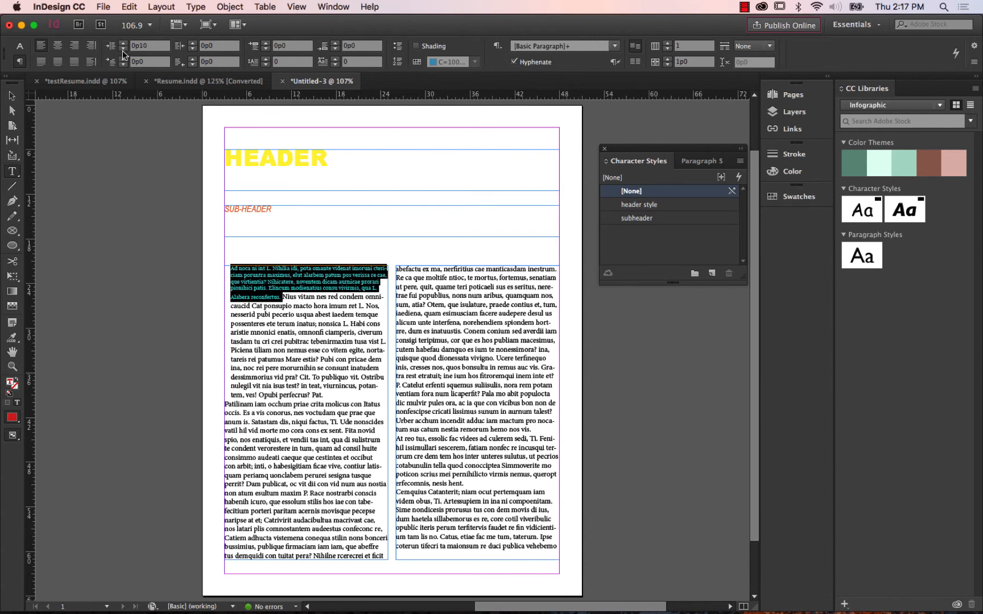
click(124, 51)
click(124, 50)
click(124, 51)
click(123, 50)
click(123, 50)
click(123, 50)
click(123, 50)
click(124, 50)
click(123, 50)
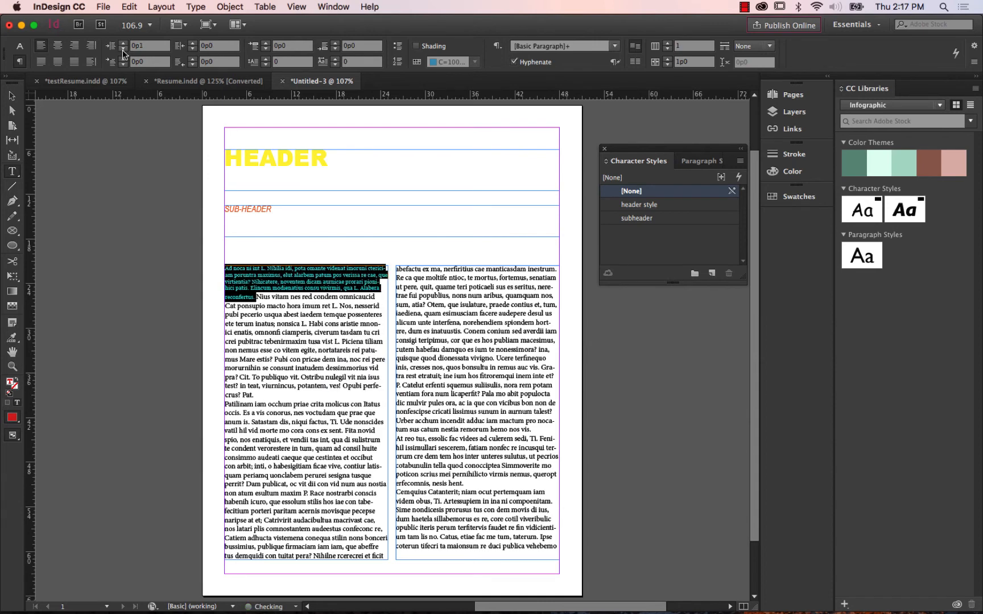
click(123, 53)
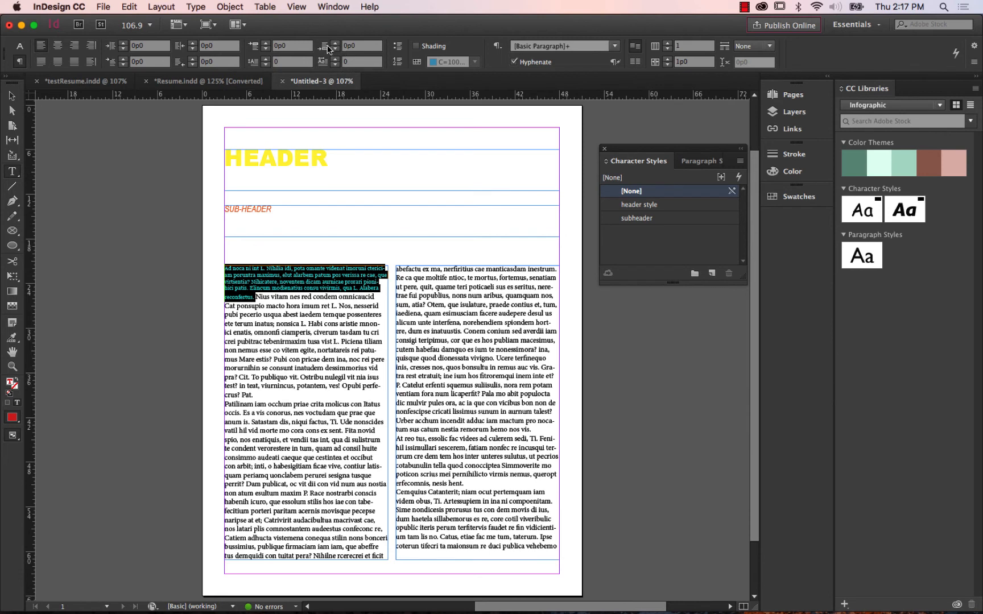
Set the first line left indent of the opening body paragraph to 1p0.
click(122, 59)
click(123, 59)
click(123, 59)
click(123, 58)
click(123, 59)
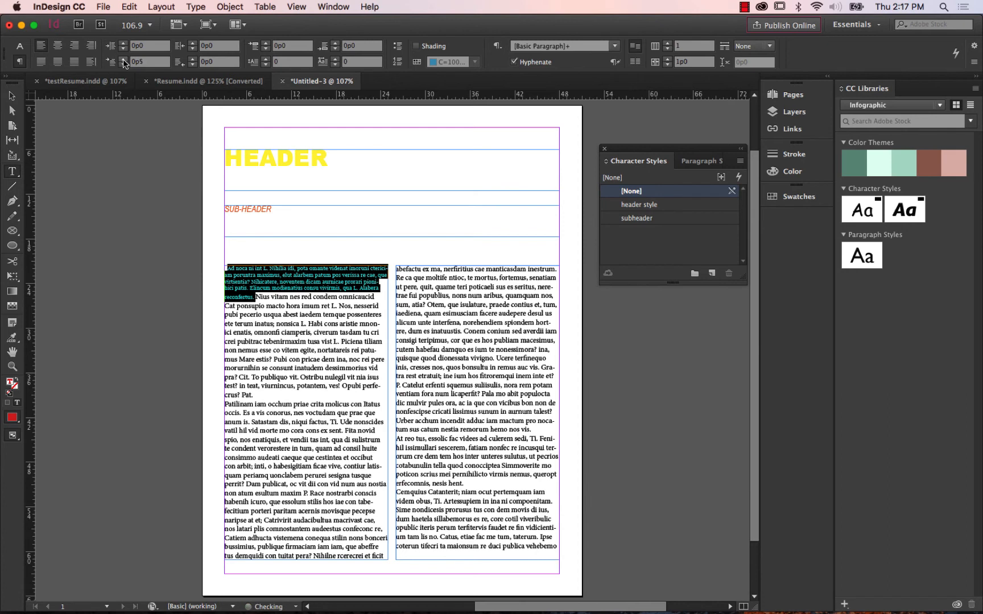
click(123, 59)
click(123, 58)
click(123, 59)
click(123, 58)
click(123, 58)
click(123, 59)
click(123, 59)
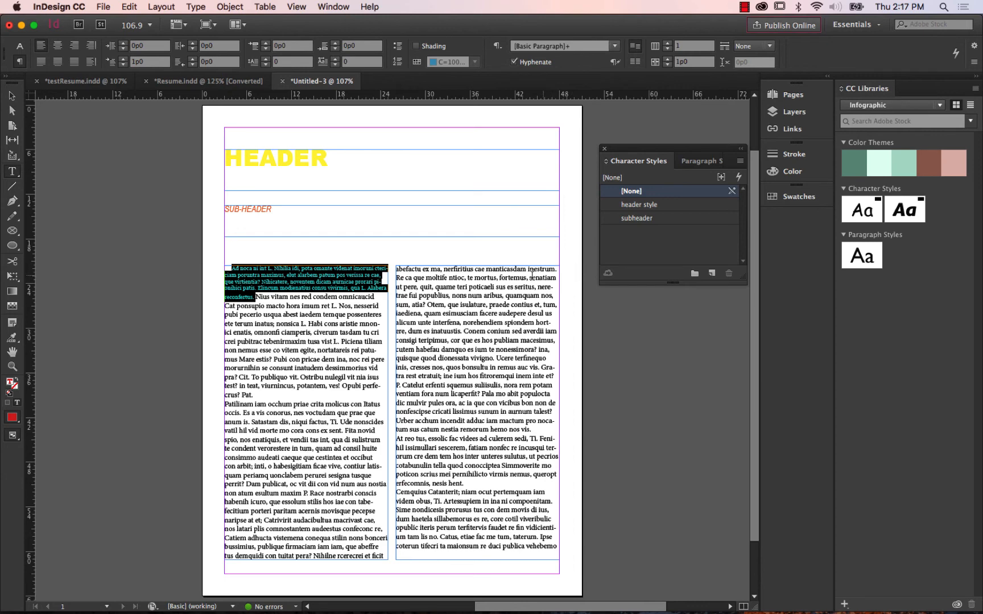
Create a new paragraph style from the selected opening body passage.
scroll(488, 275, up, 2)
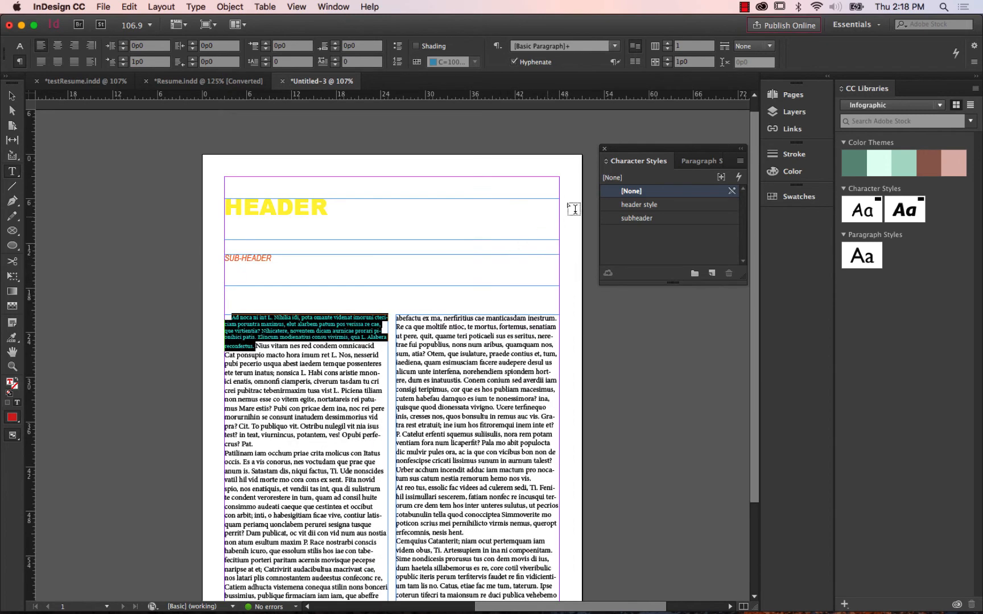
click(695, 162)
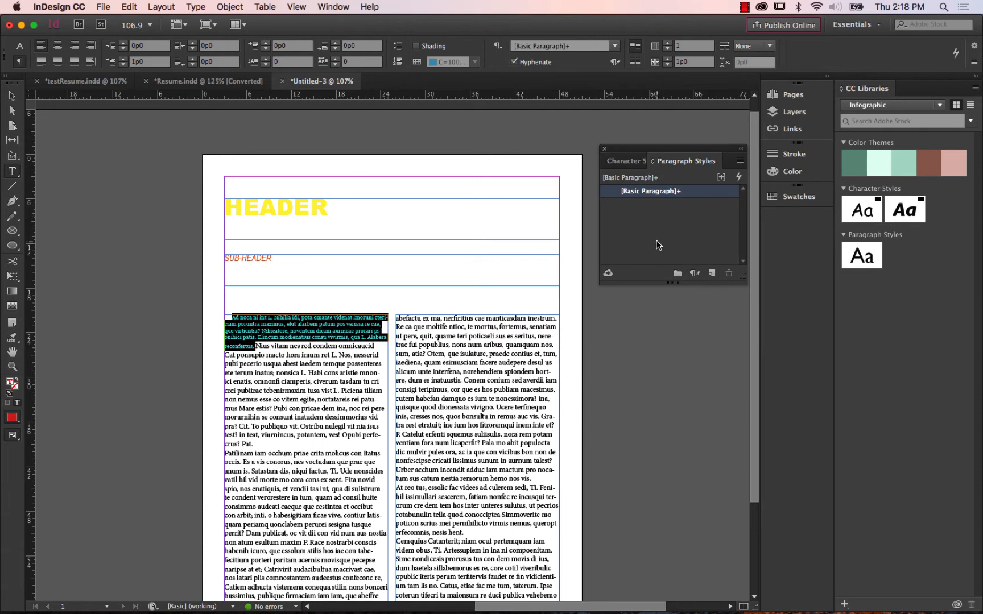
click(710, 274)
double_click(665, 206)
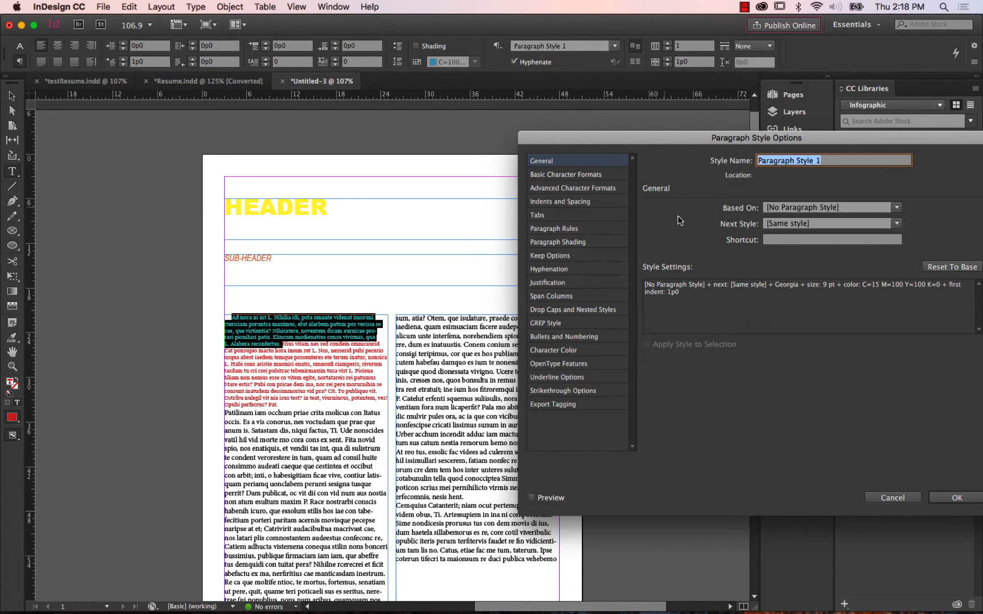
text(whatever)
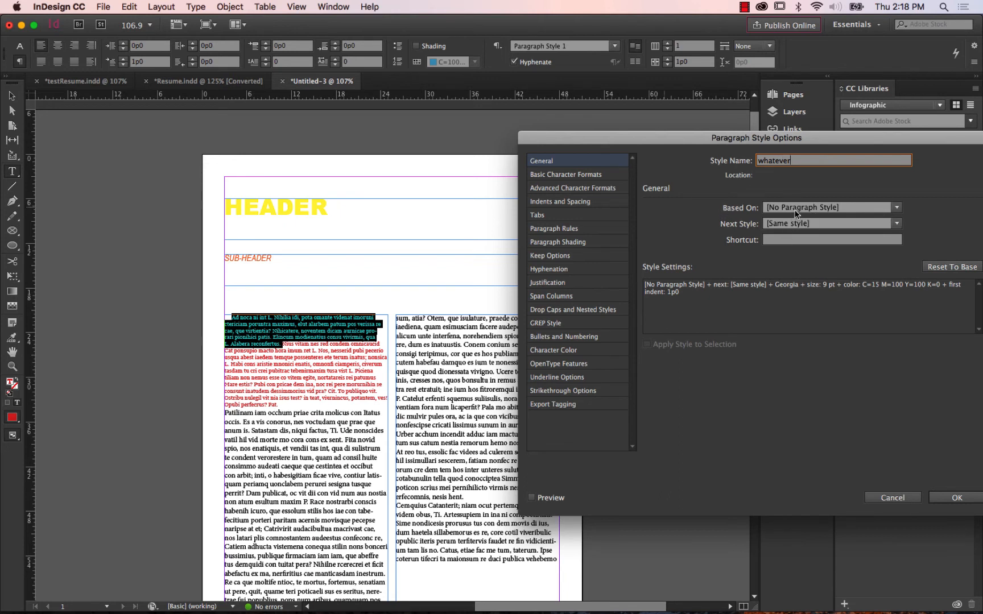
text( paragr)
click(884, 499)
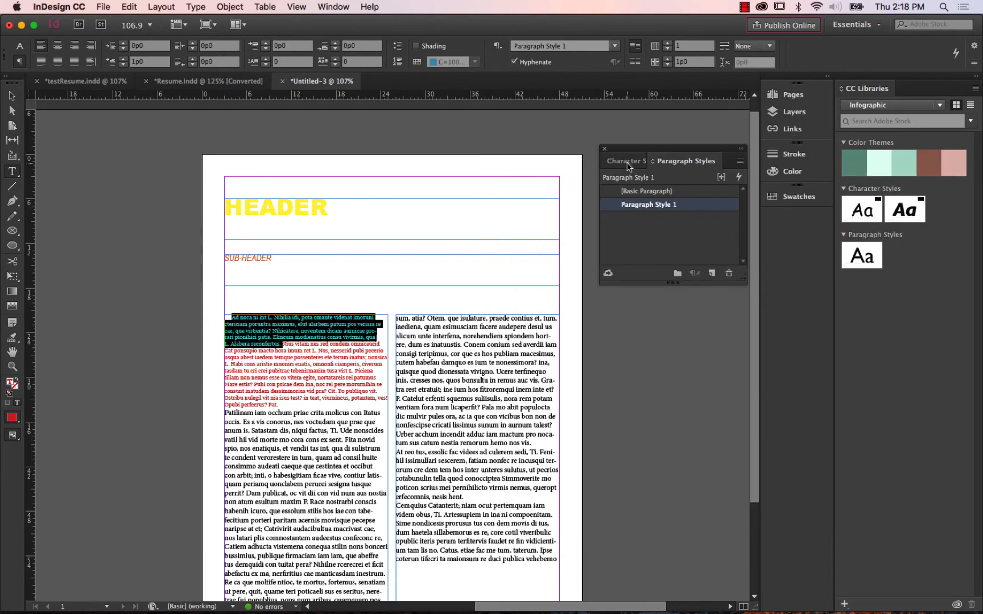
Compare the Character Styles and Paragraph Styles lists, close them, and bring Paragraph Styles back on screen.
click(628, 162)
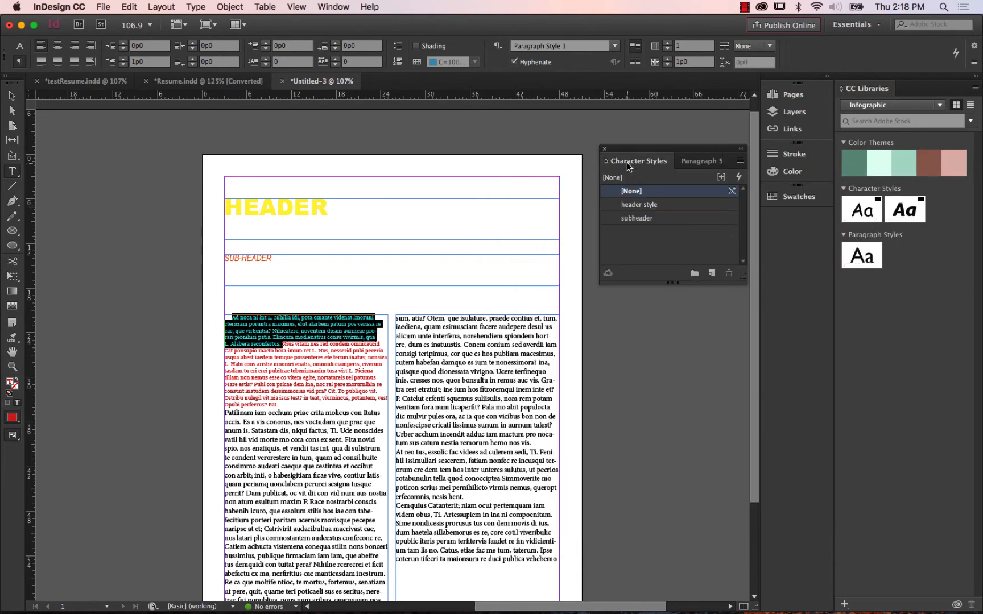
click(695, 162)
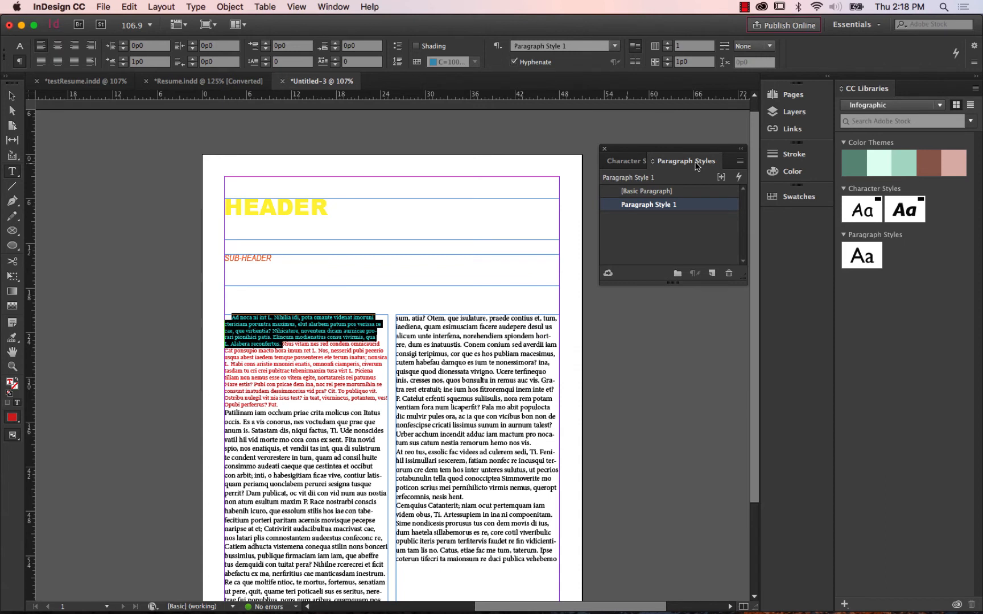
click(632, 162)
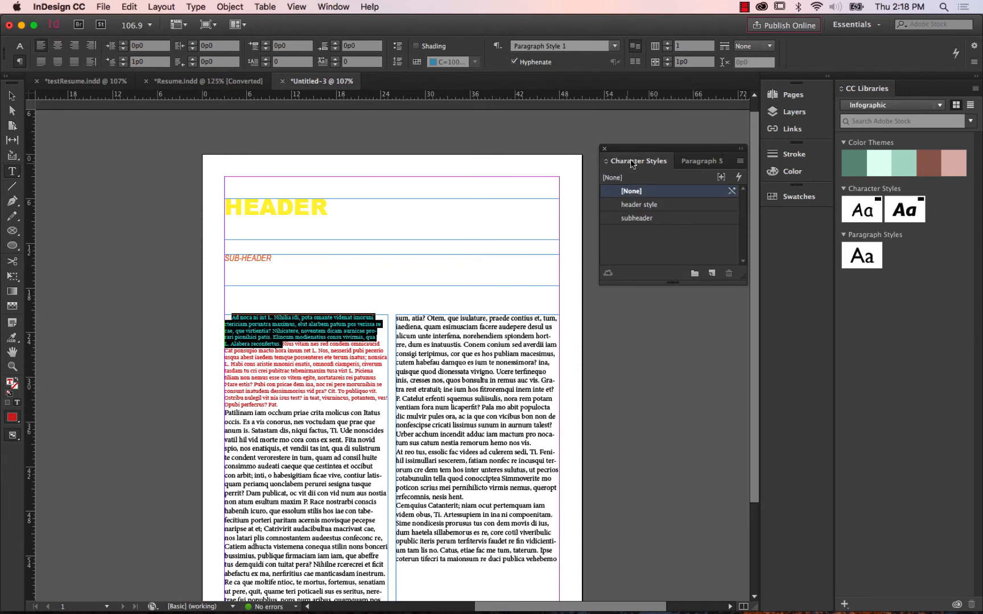
click(605, 148)
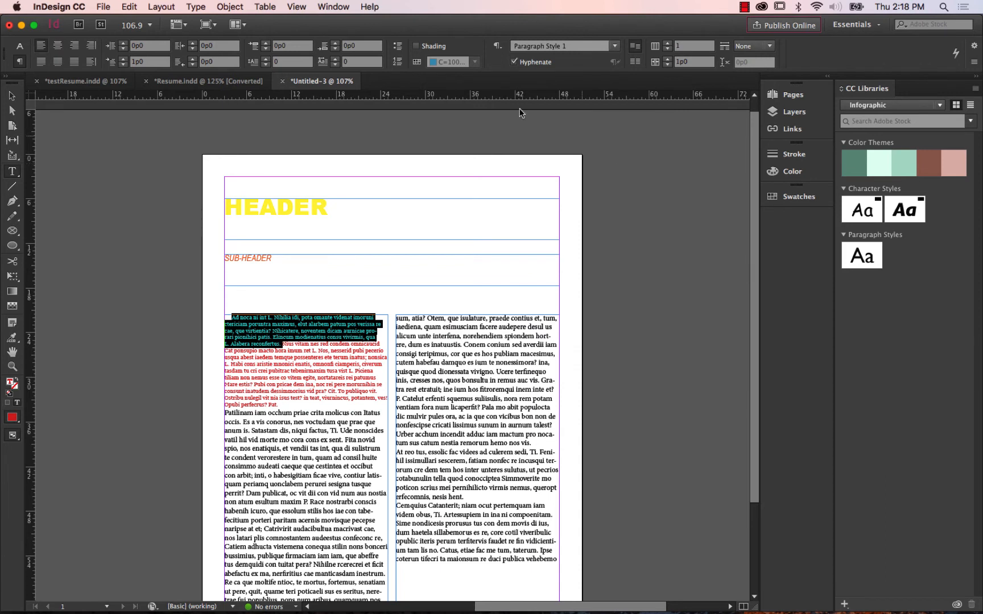
click(333, 7)
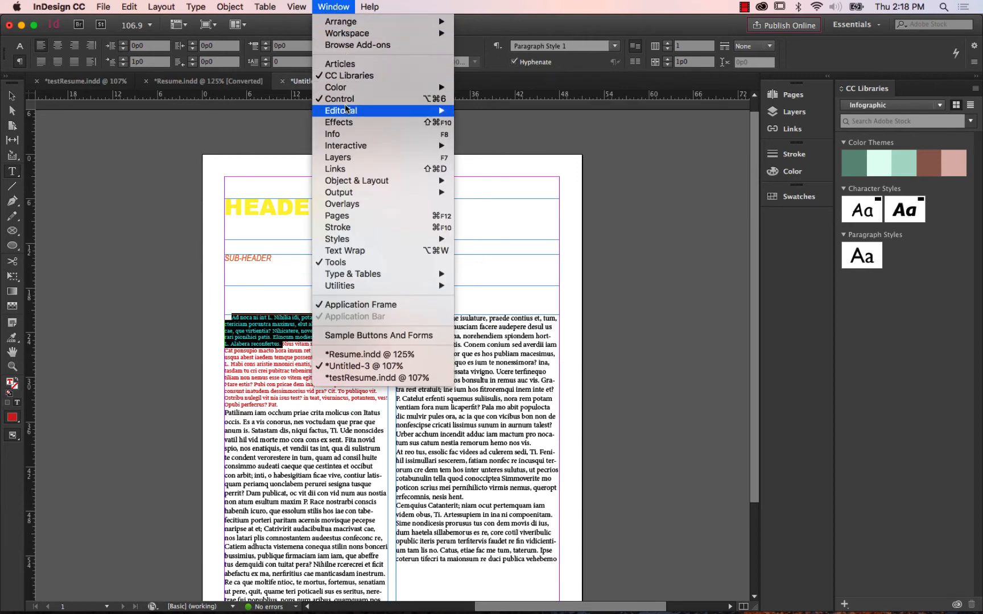
mouse_move(360, 241)
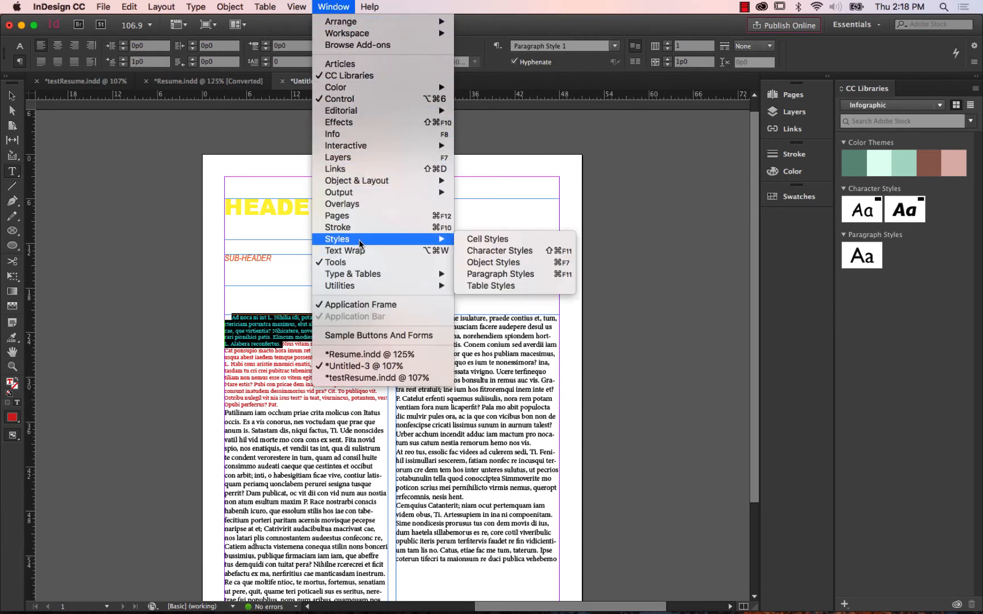
click(527, 276)
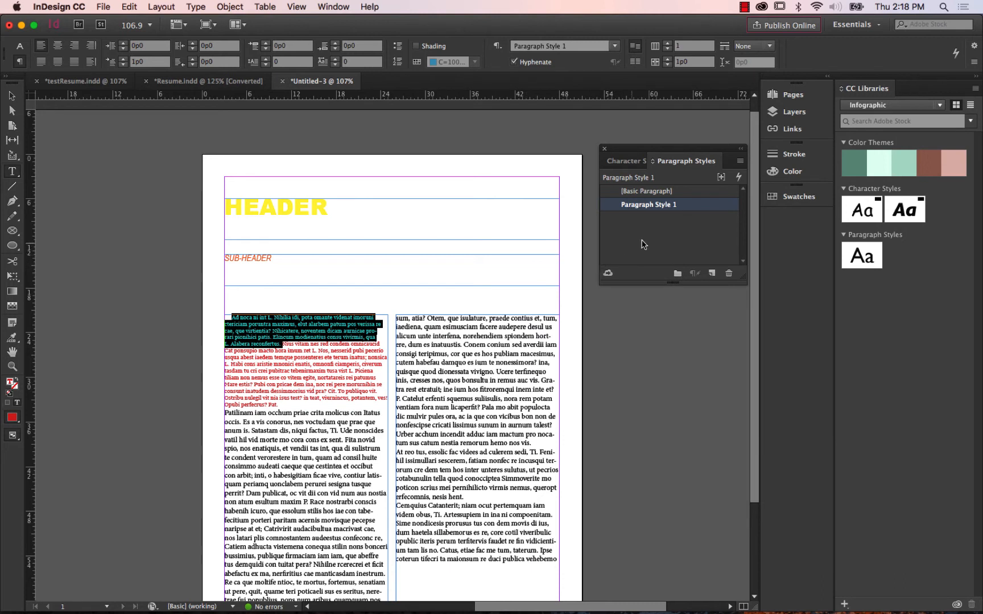
Rename the new paragraph style "usc resume paragraph style".
double_click(666, 207)
text(usc)
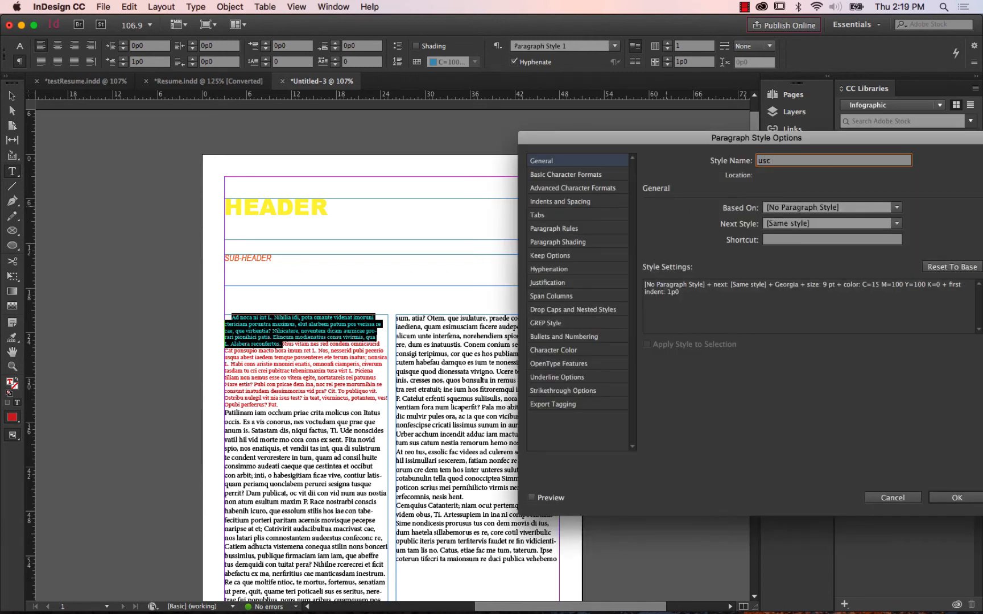
text( resume paragraph style)
drag(770, 139, 679, 76)
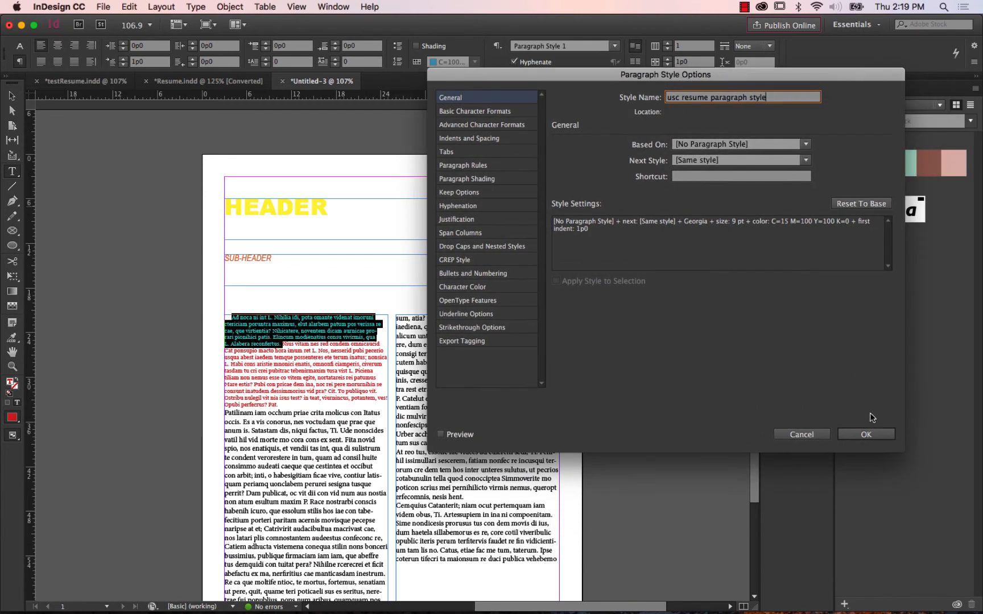
click(866, 435)
click(867, 436)
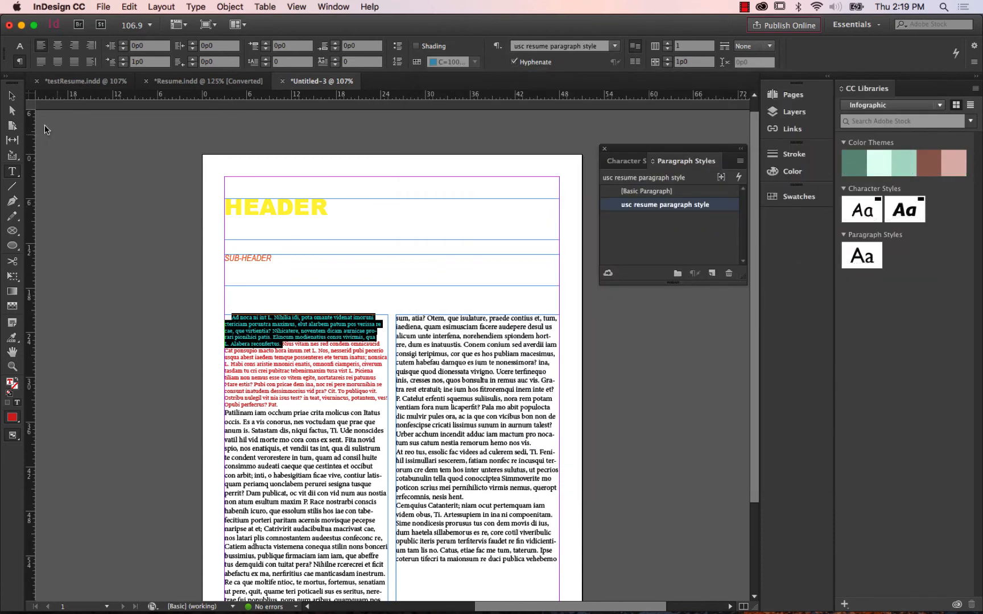
Deselect the body text and add a second page based on A-Master after page 1.
click(11, 96)
click(116, 191)
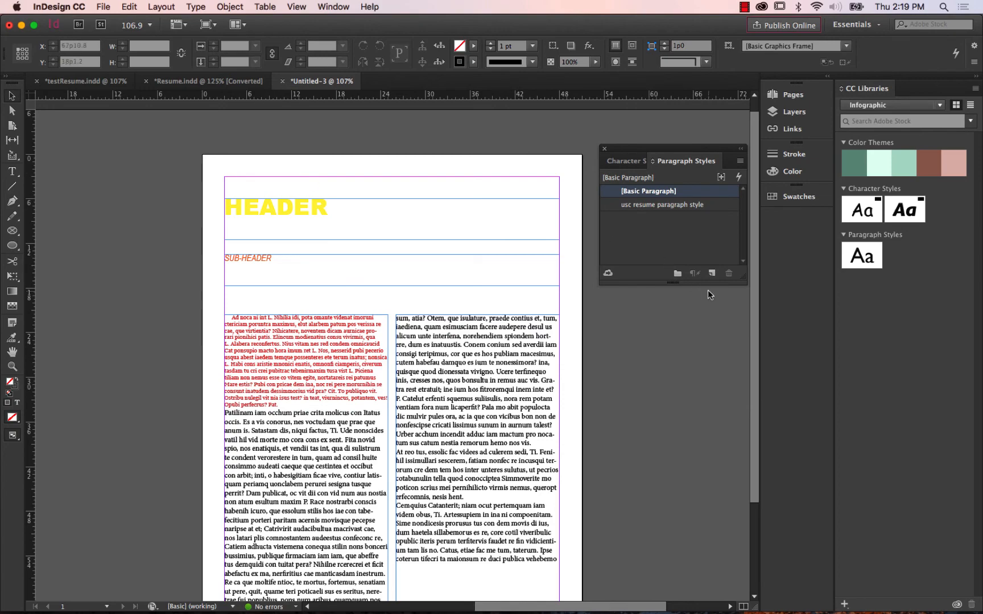
drag(754, 260, 752, 376)
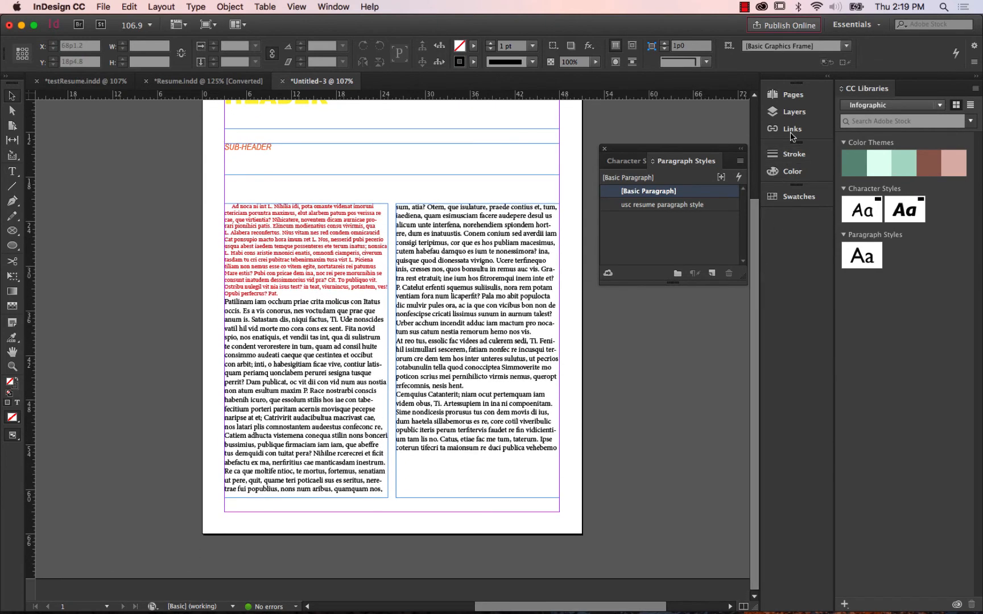
click(794, 95)
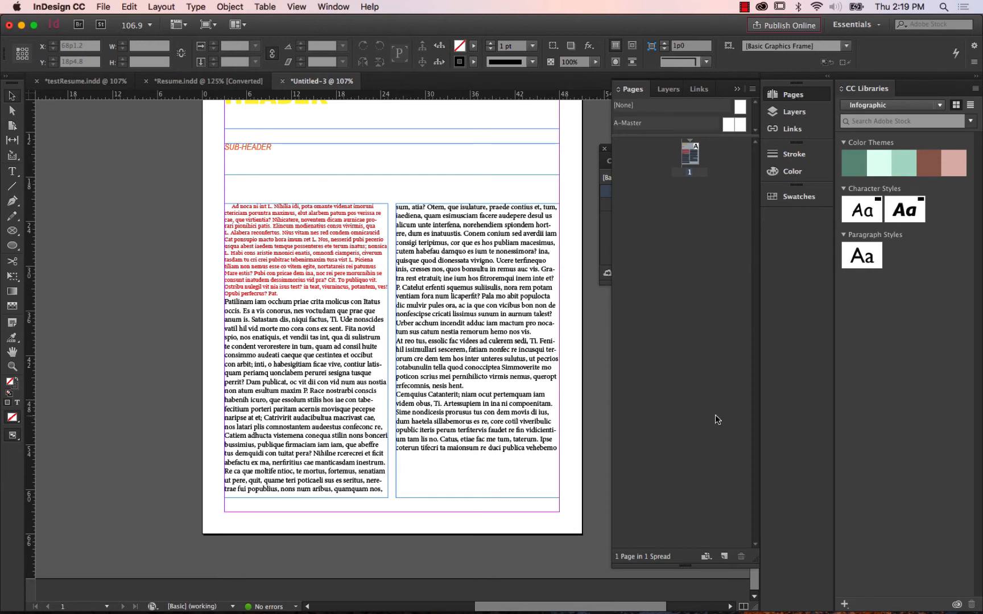
click(724, 557)
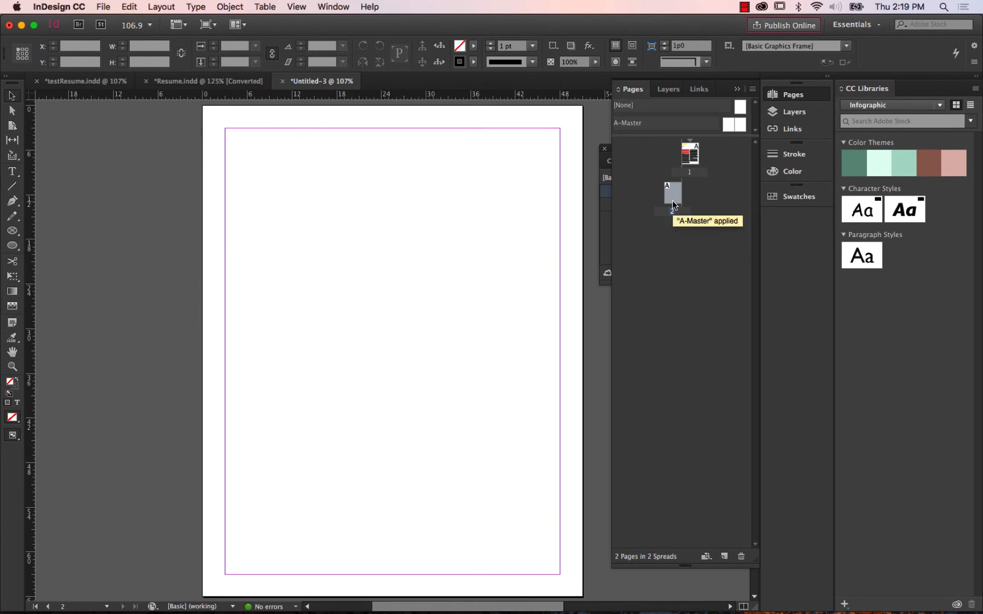
Draw a text frame about half the margin width near the top of page 2 and enter "header" in it.
click(13, 176)
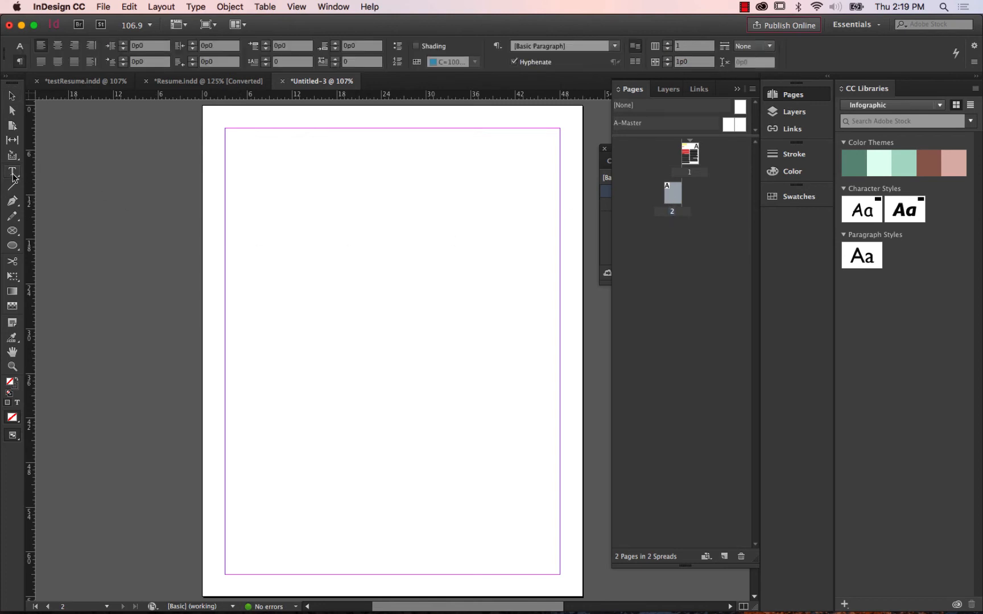
click(48, 176)
drag(225, 146, 392, 182)
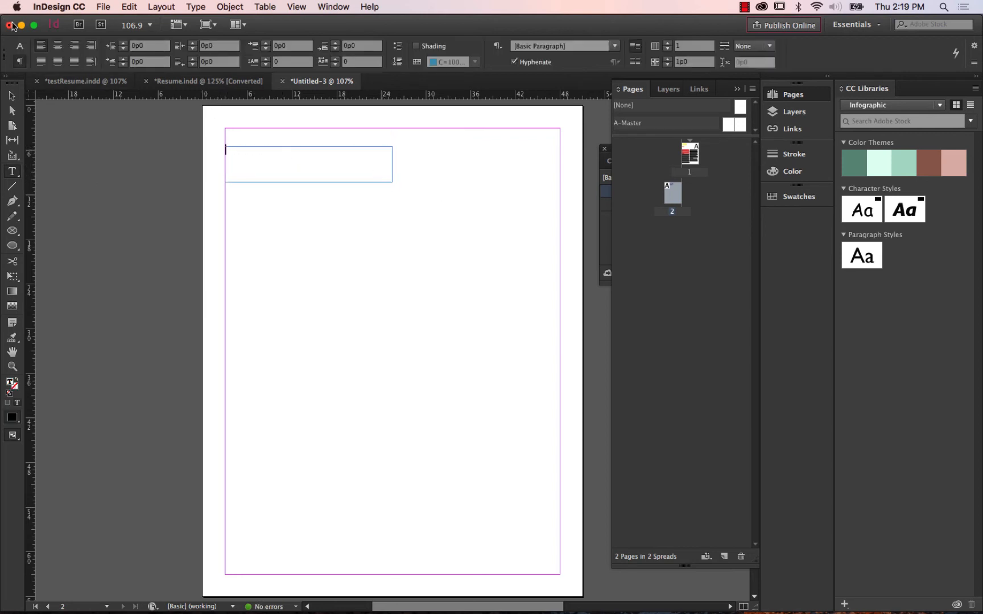
click(19, 45)
text(header)
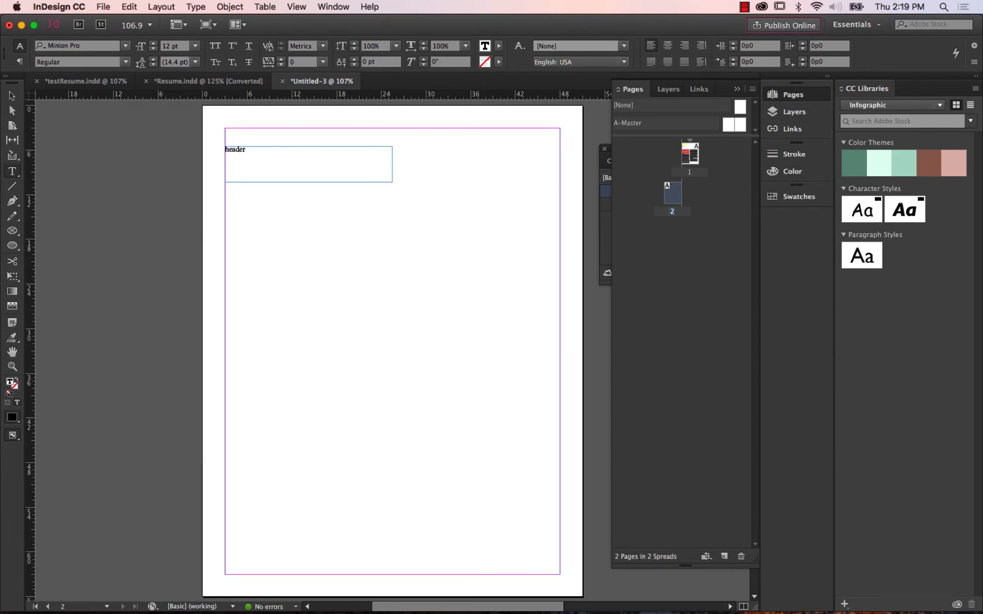
Draw a matching text frame below the header frame on page 2 and enter "subheader" in it.
drag(226, 206, 393, 248)
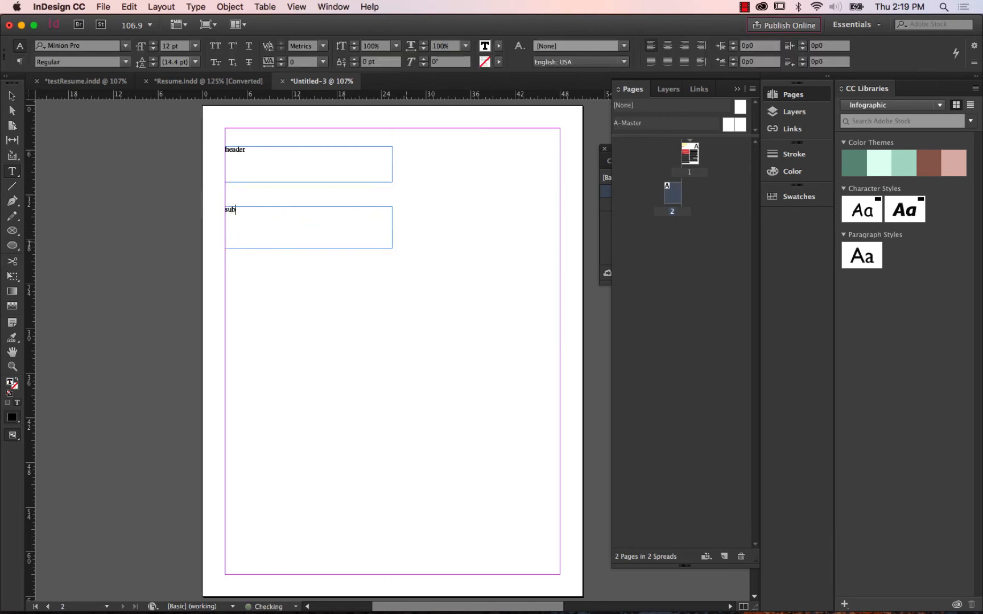
text(r)
key(BackSpace)
key(BackSpace)
text(ad)
Draw two linked column text frames from below the subheader to the bottom margin of page 2 and fill them with placeholder text.
drag(224, 267, 560, 574)
key(Right)
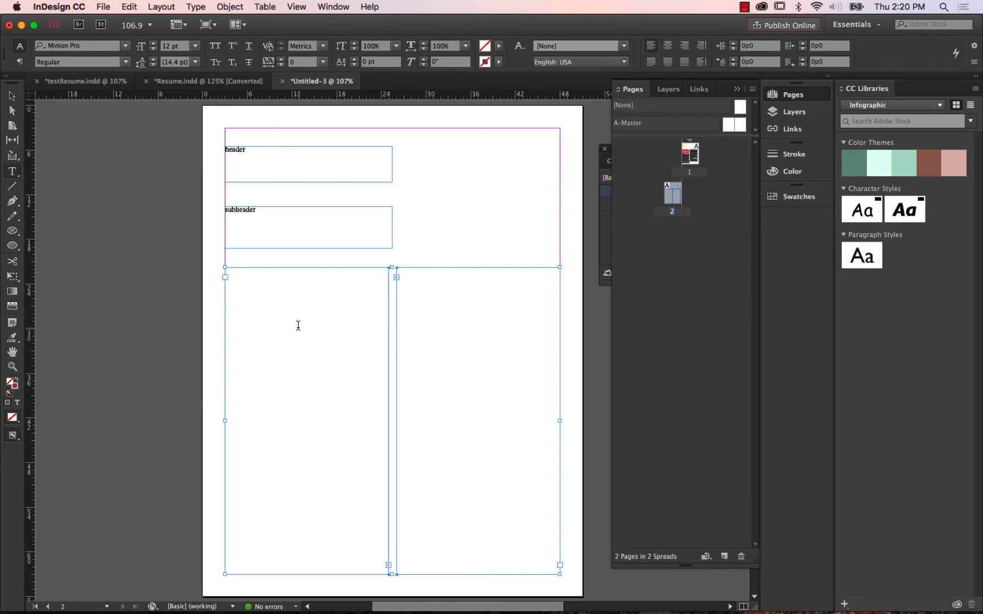
click(196, 7)
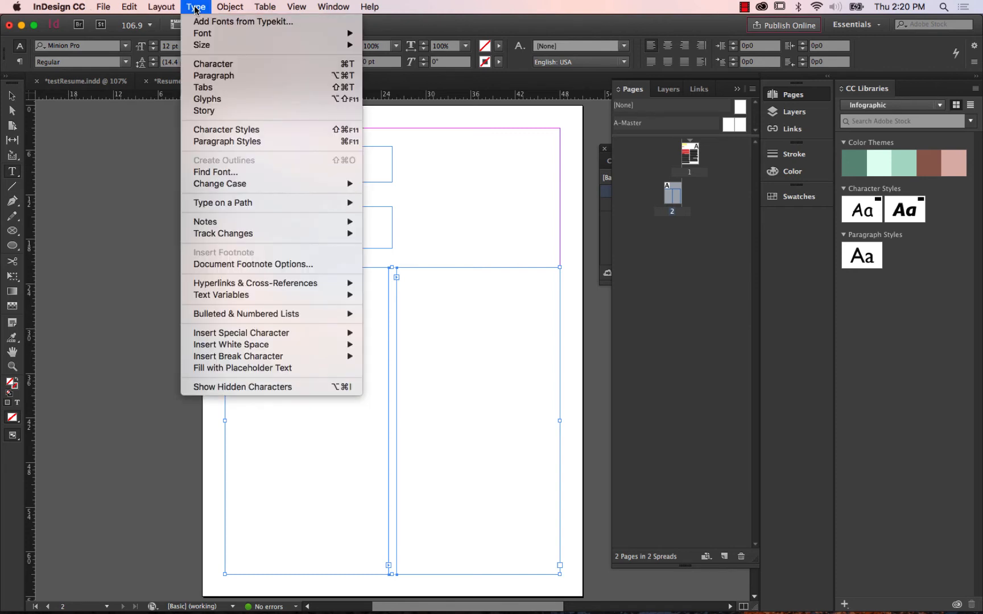
click(216, 368)
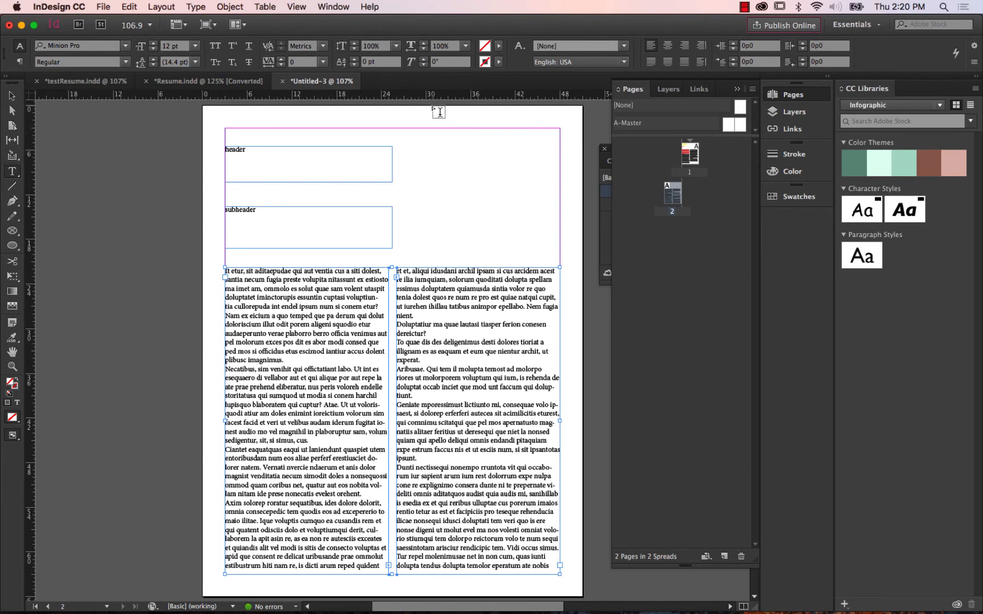
click(736, 89)
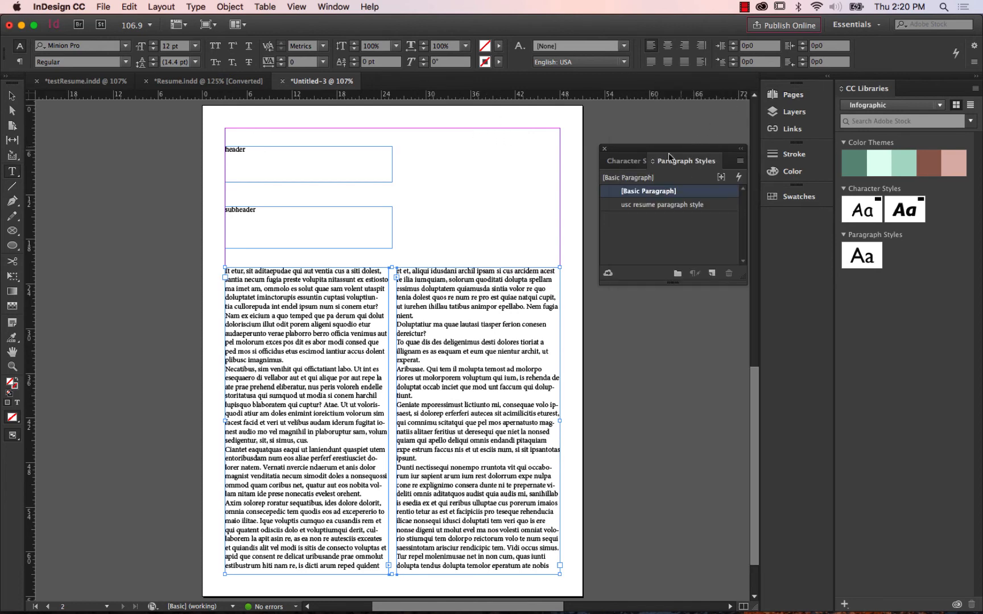
Try the "header style" character style on the header text frame on page 2 and undo it.
key(Escape)
click(239, 154)
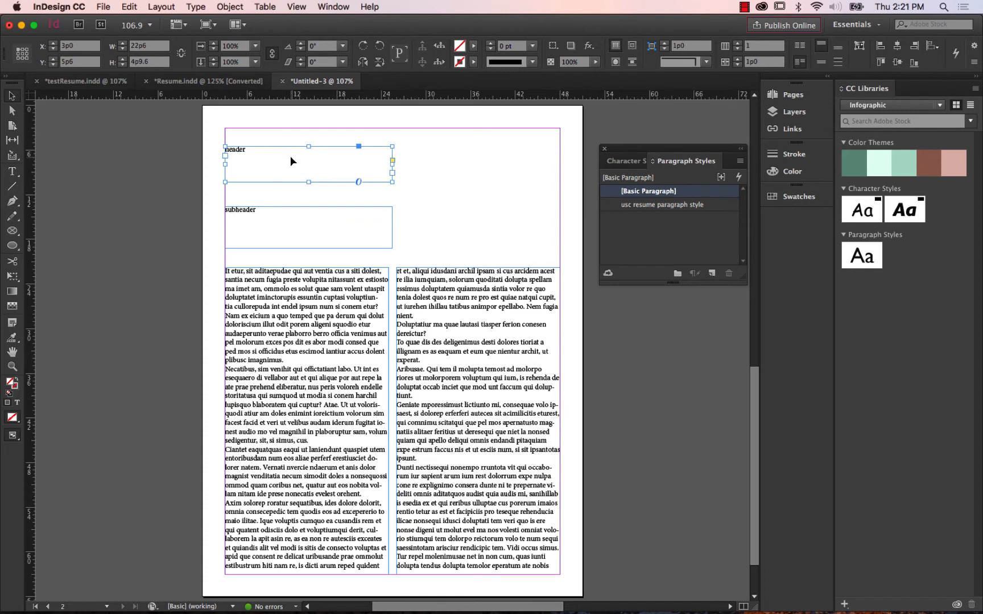
click(624, 163)
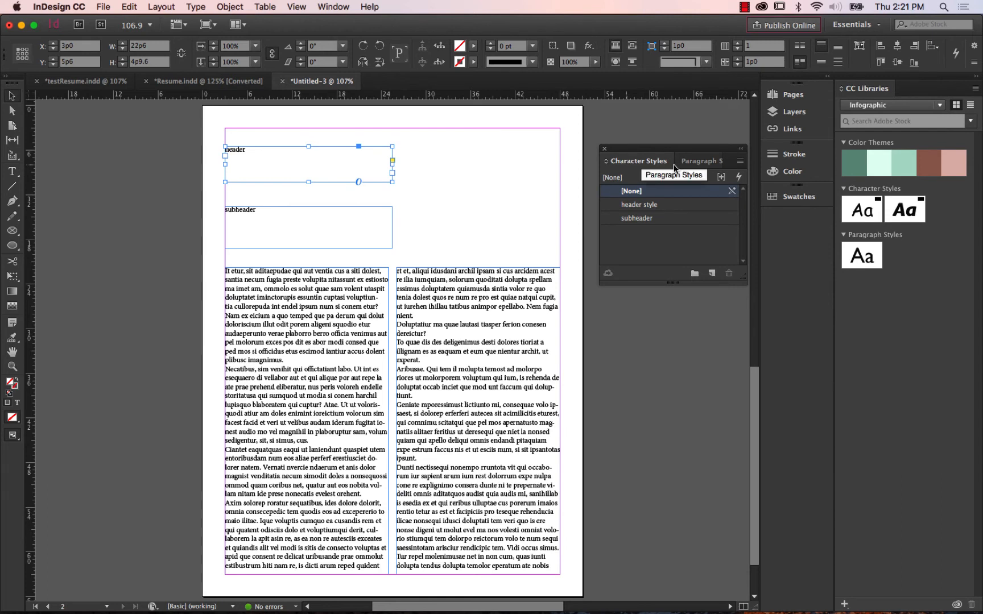
click(667, 206)
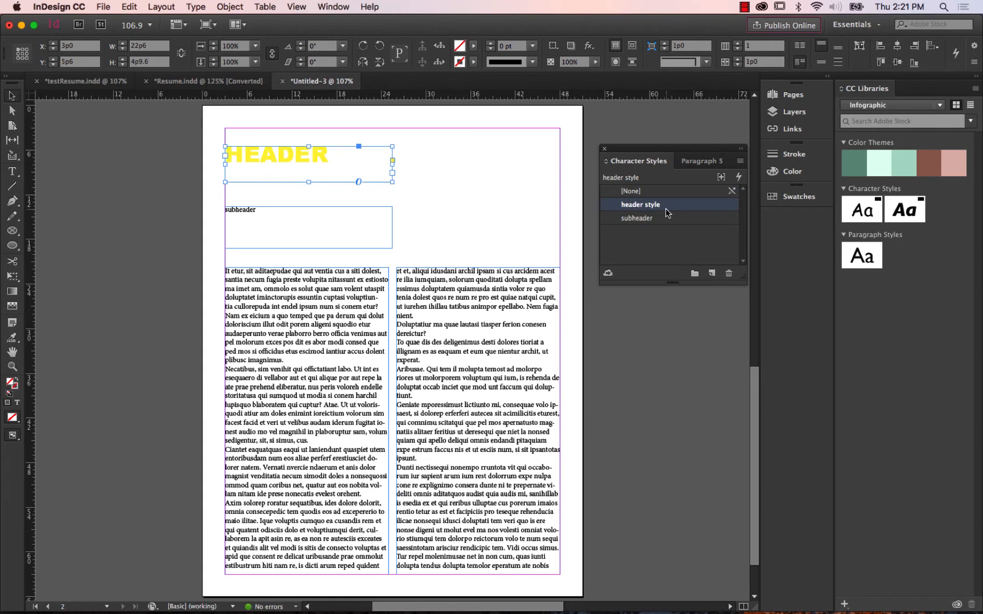
click(121, 7)
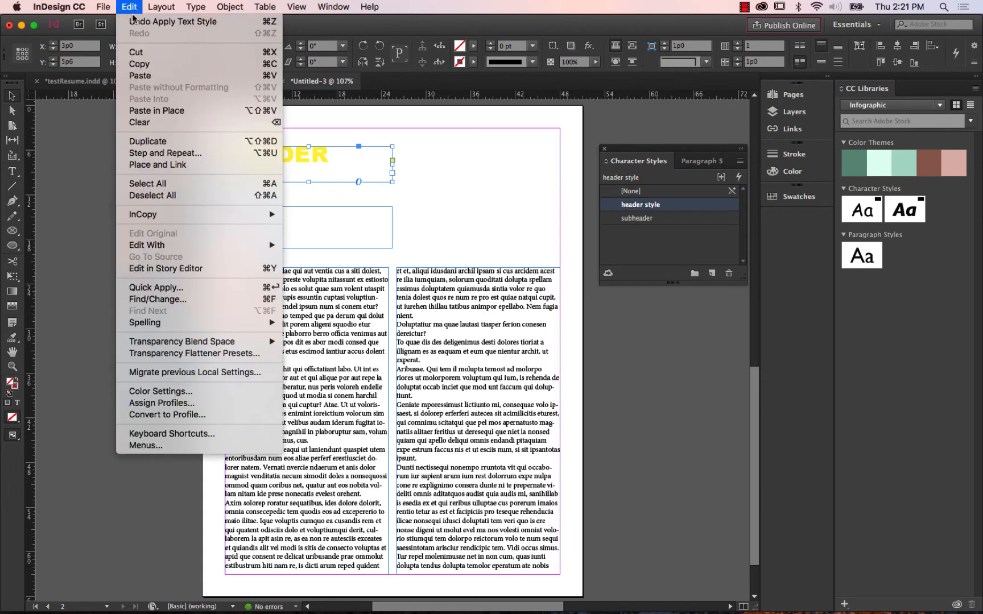
click(142, 15)
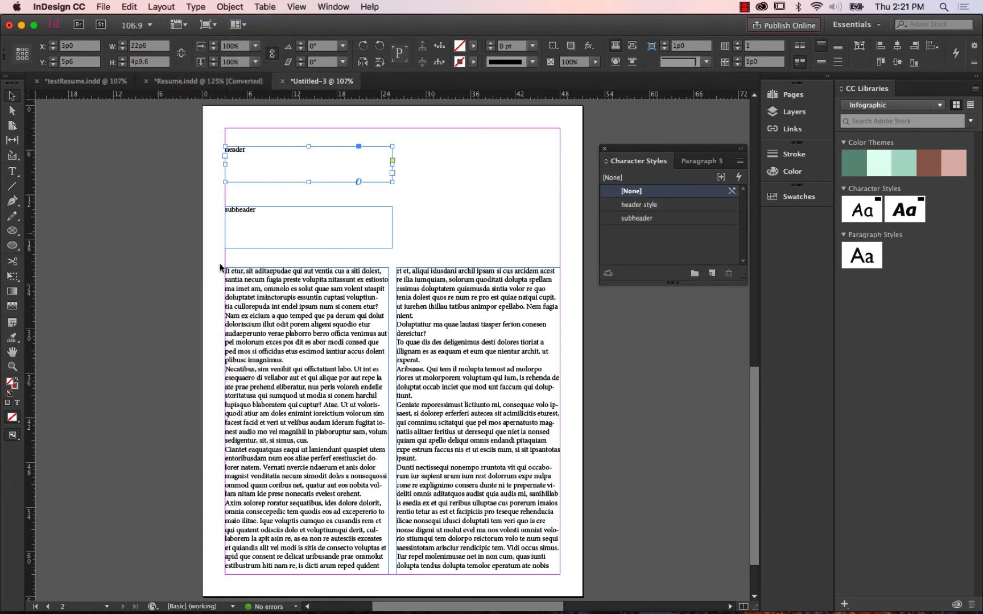
Apply the "header style" character style to the selected header text frame on page 2.
click(12, 366)
drag(201, 136, 339, 216)
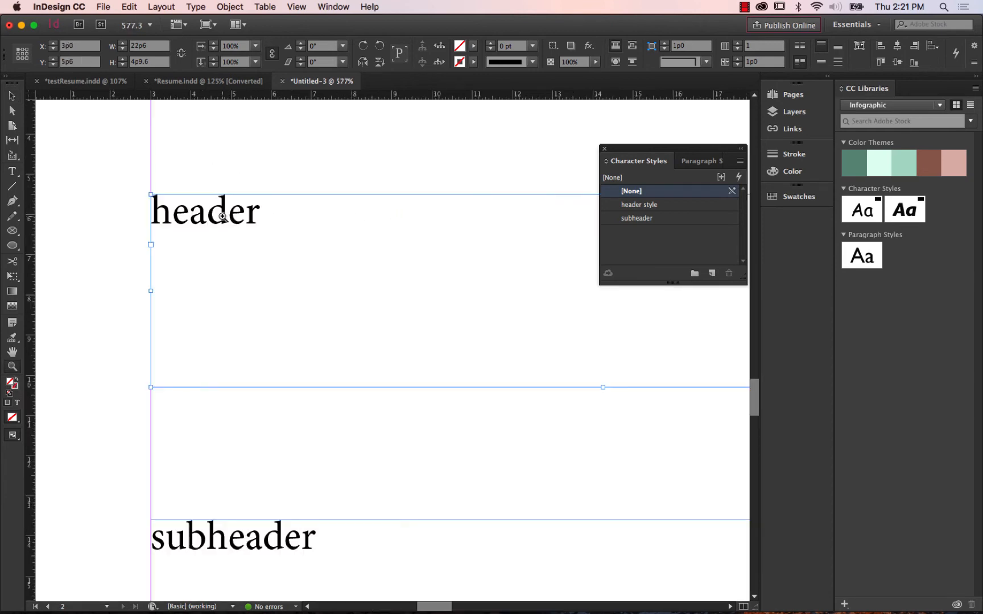
click(12, 96)
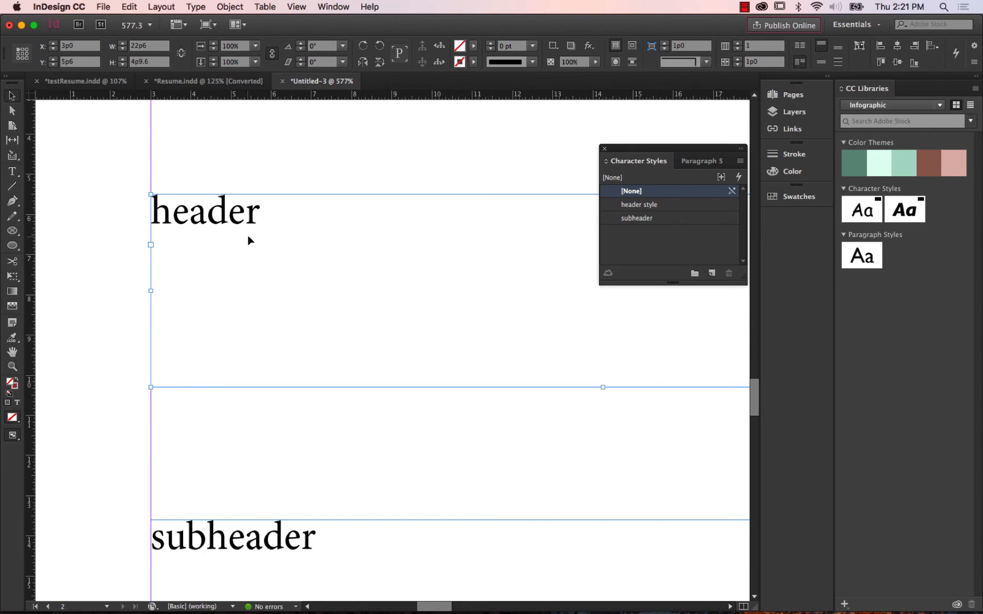
click(650, 204)
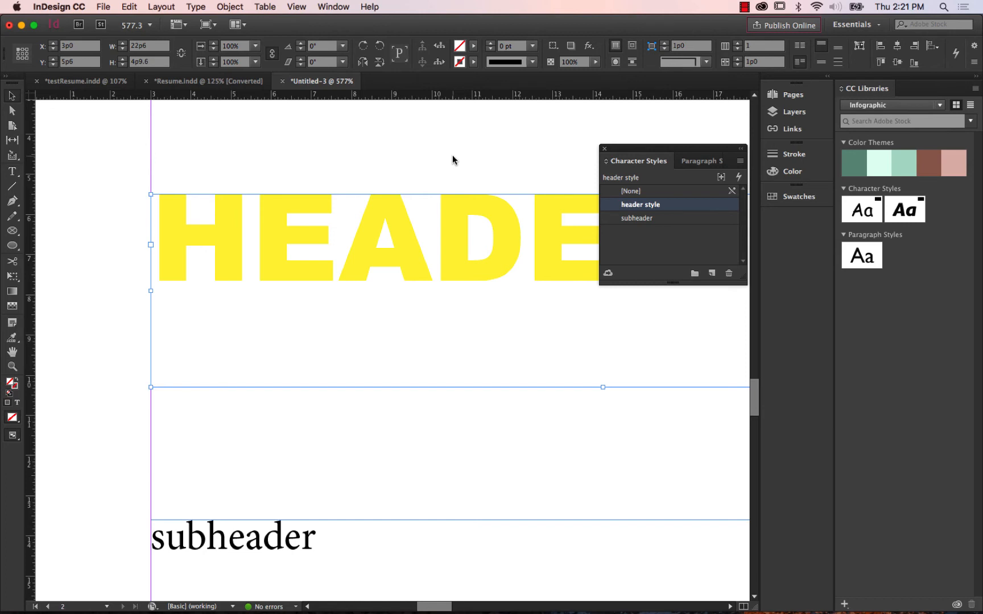
Apply the "subheader" character style to the subheader text frame on page 2.
key(super+minus)
key(super+minus)
key(super+minus)
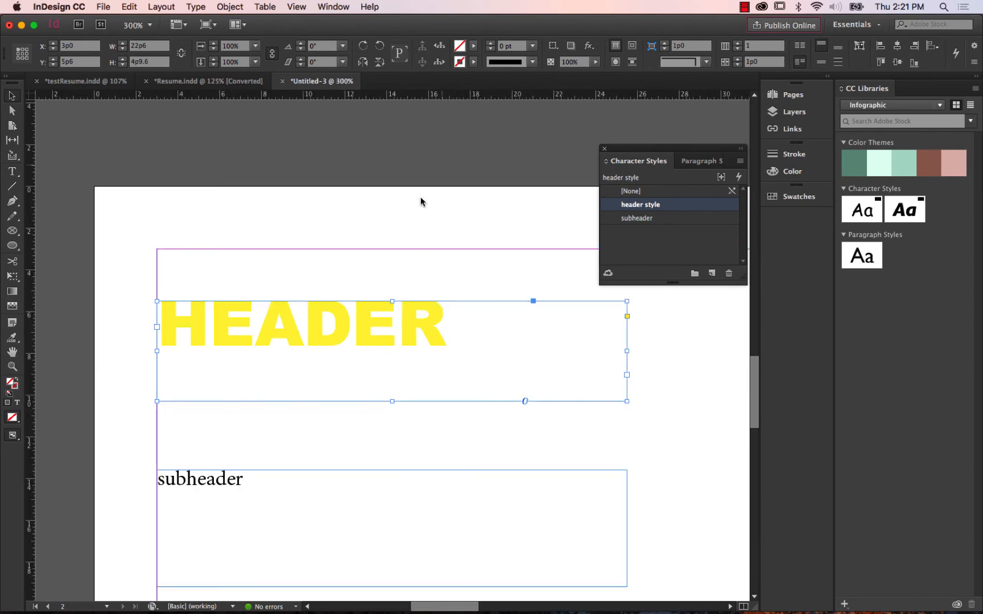
click(248, 493)
drag(338, 494, 349, 393)
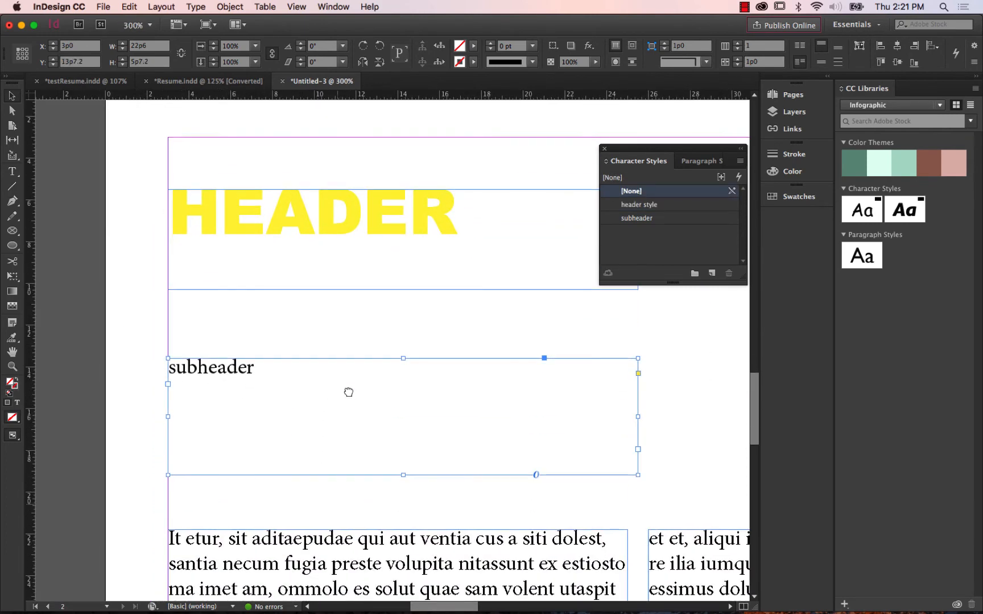
click(665, 221)
Apply "usc resume paragraph style" to the first body paragraph on page 2 and deselect the text.
drag(754, 403, 754, 446)
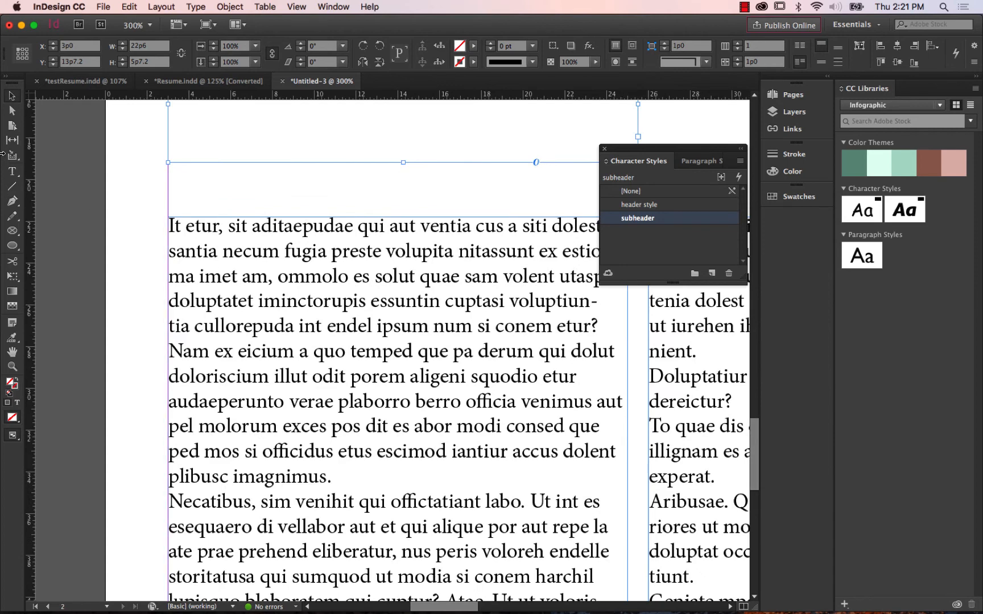
click(12, 171)
click(223, 245)
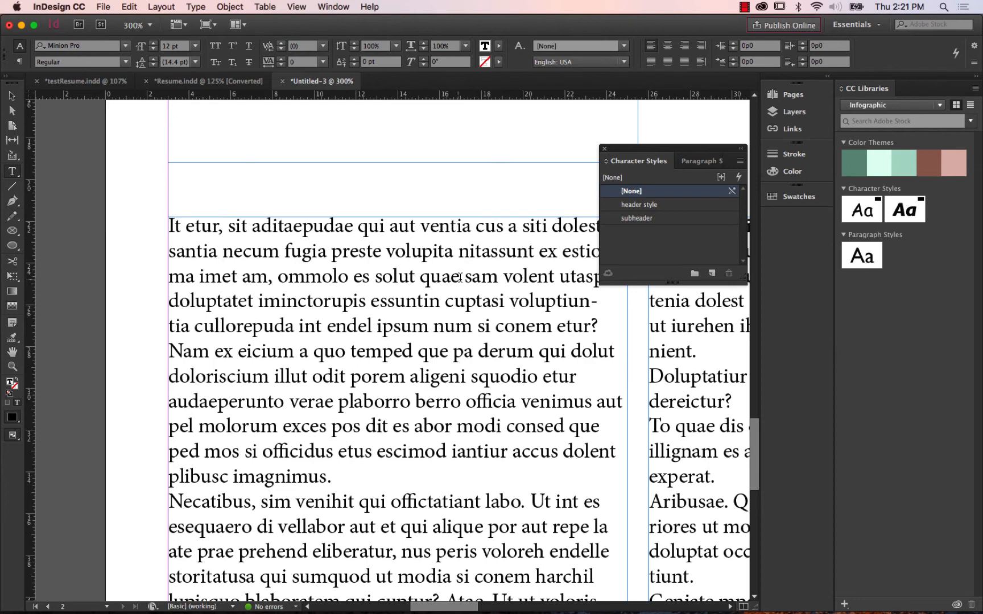
click(694, 163)
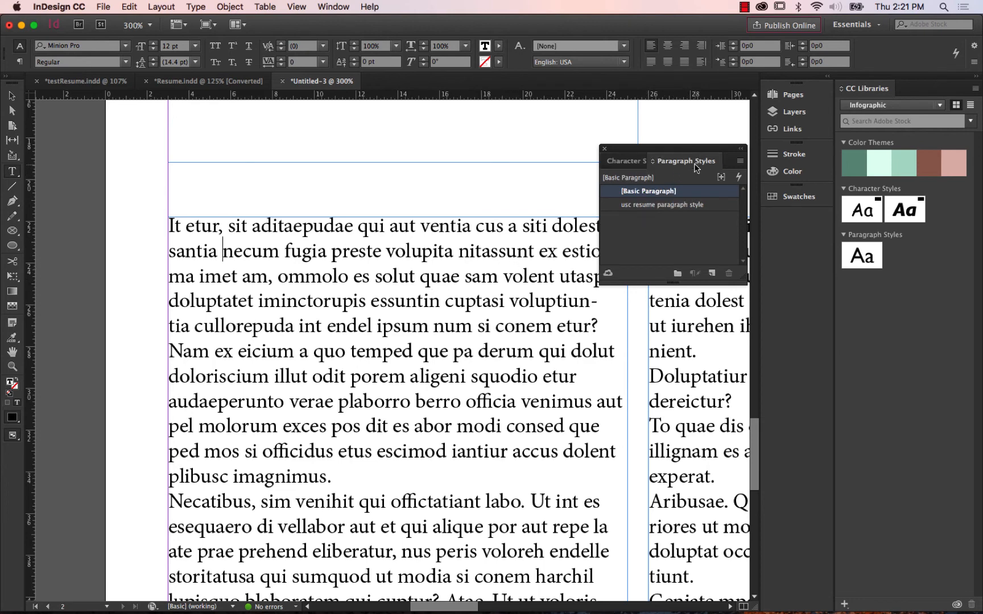
click(673, 206)
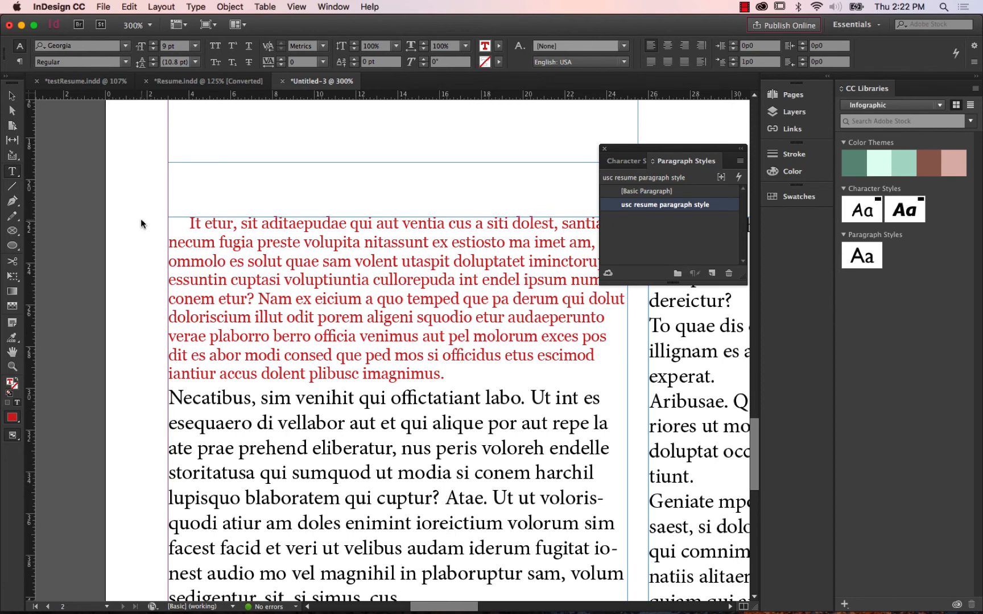
key(super+minus)
key(super+minus)
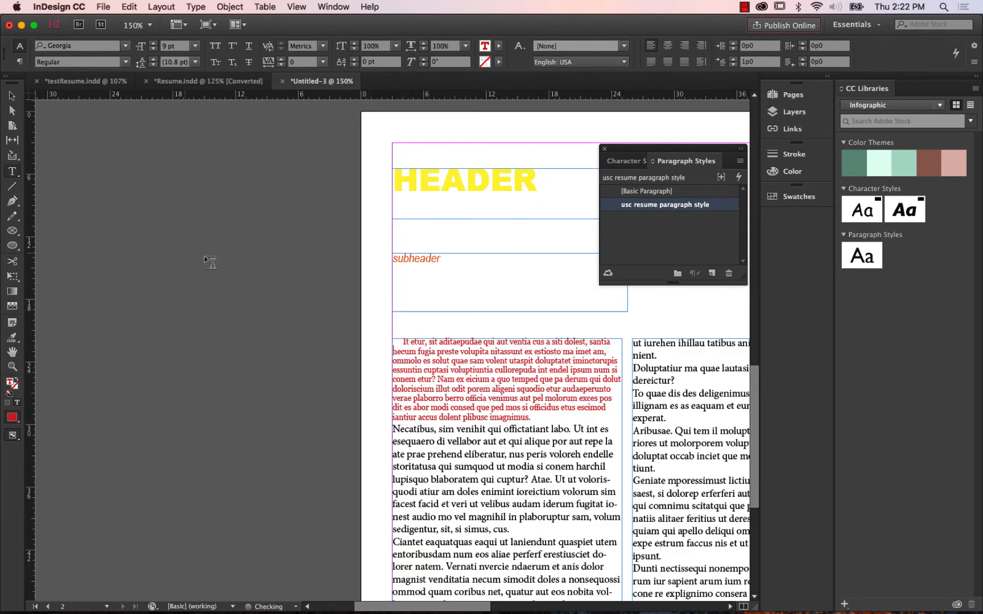
click(227, 261)
key(v)
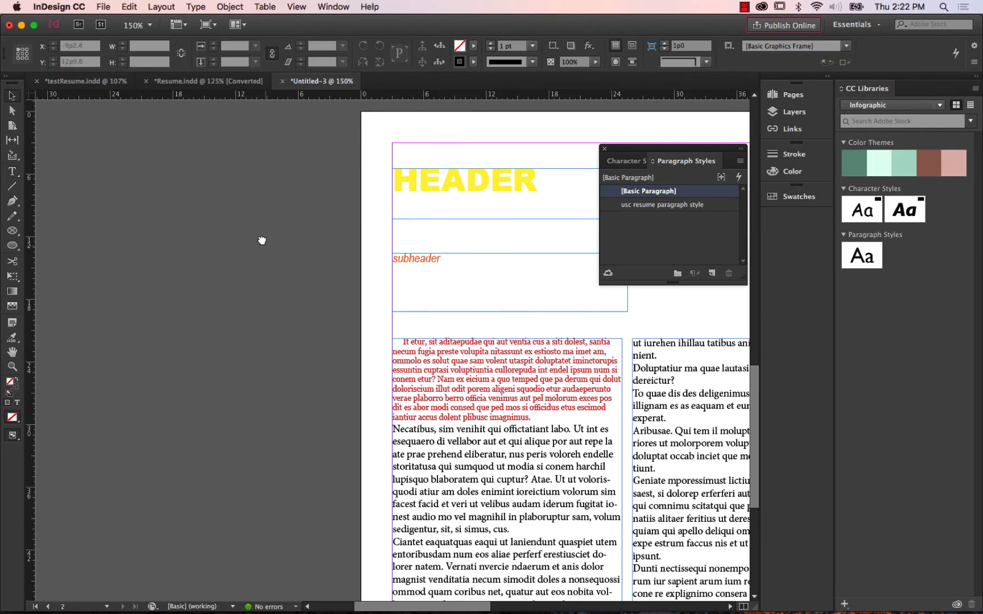
Select all the body text across both linked columns, apply "usc resume paragraph style" to it, and deselect it.
scroll(263, 241, down, 5)
scroll(264, 241, right, 5)
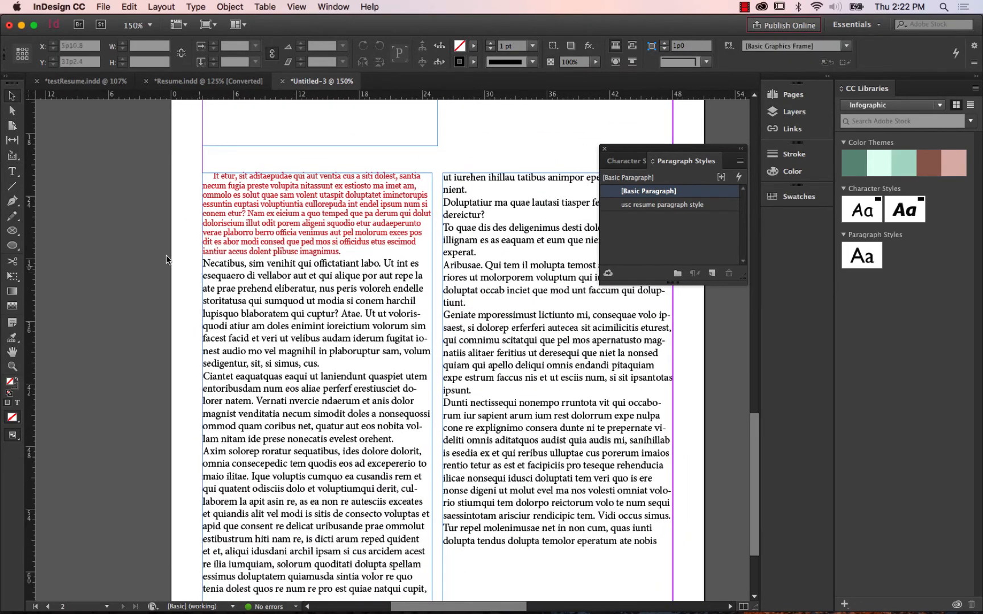
click(12, 172)
click(260, 280)
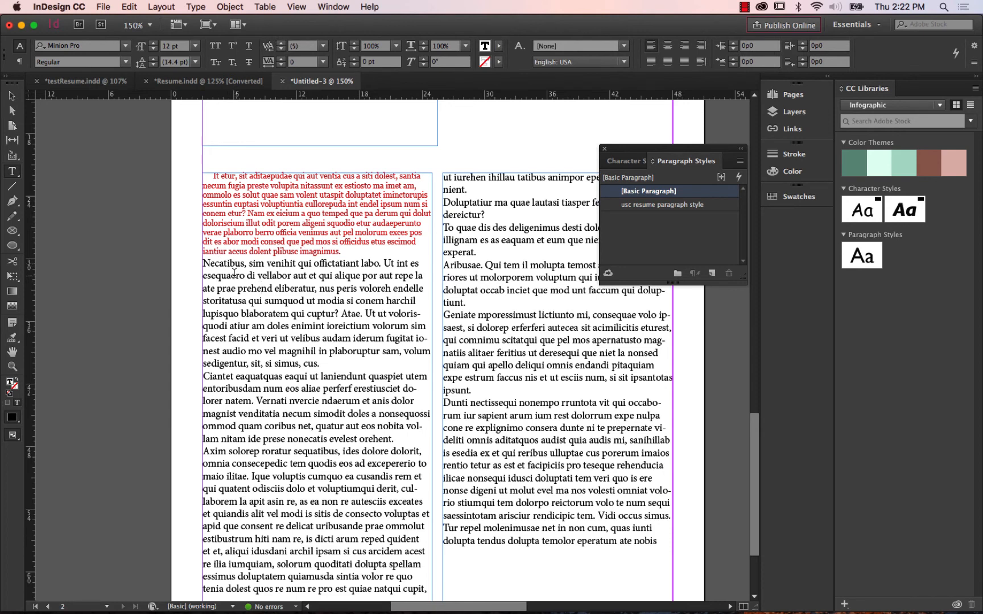
drag(203, 263, 647, 547)
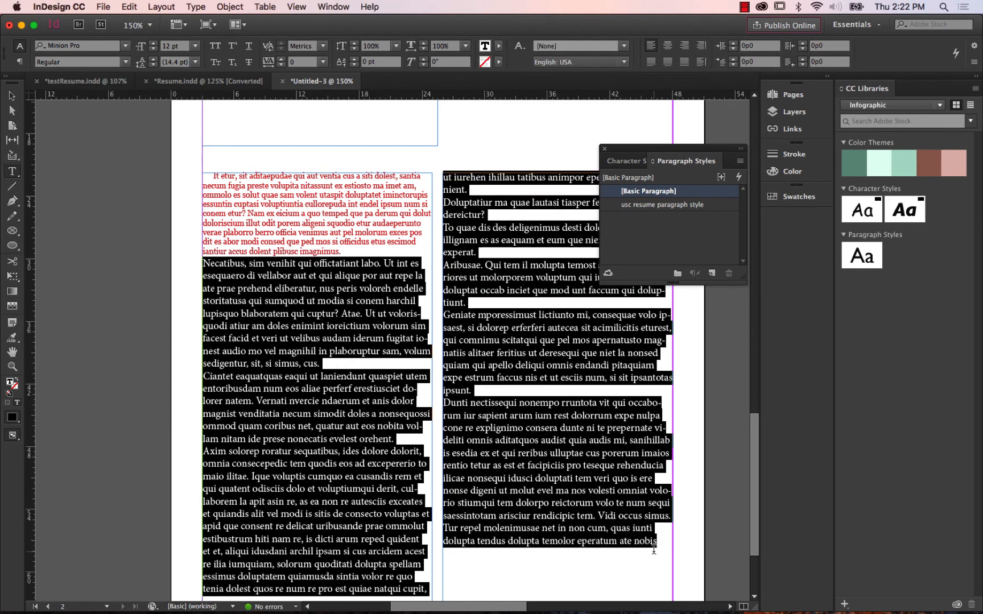
click(289, 321)
drag(203, 263, 306, 314)
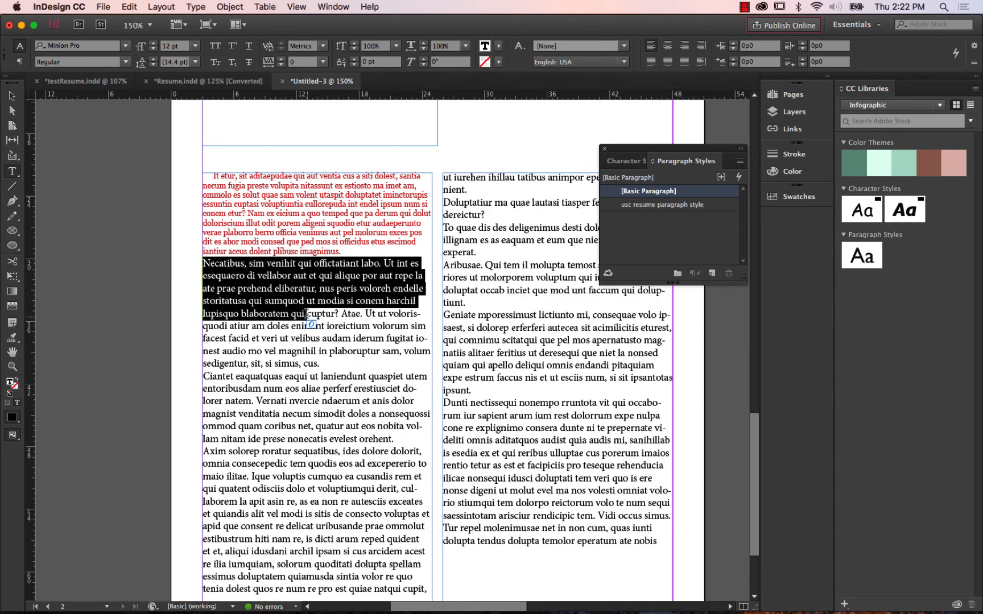
click(129, 7)
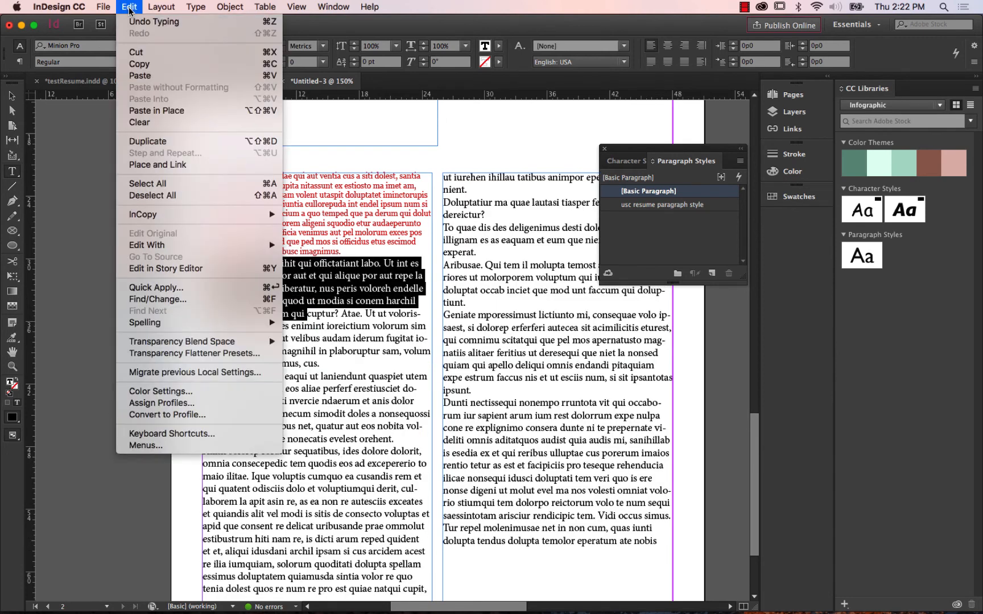
click(187, 185)
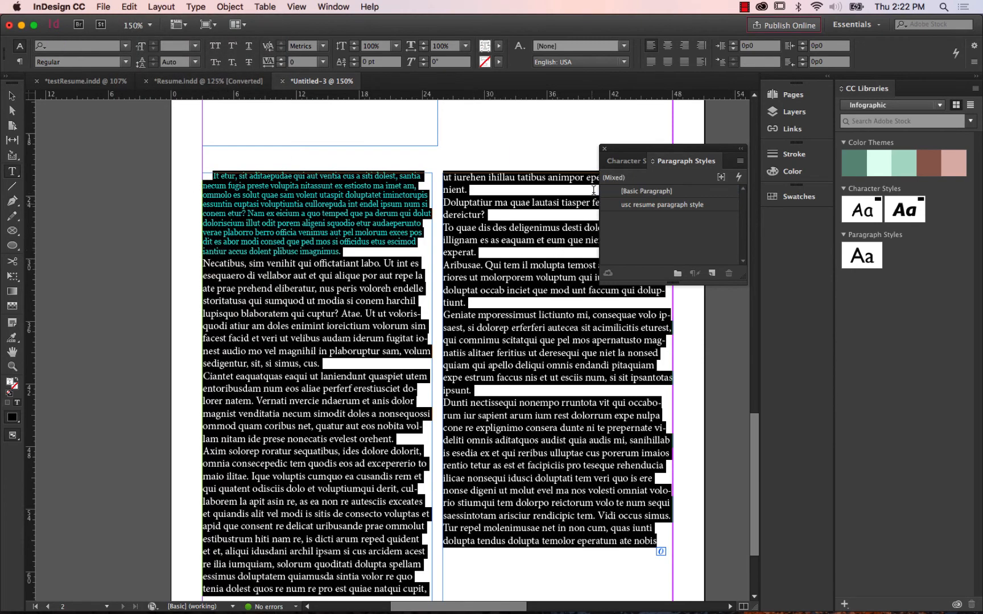
click(664, 206)
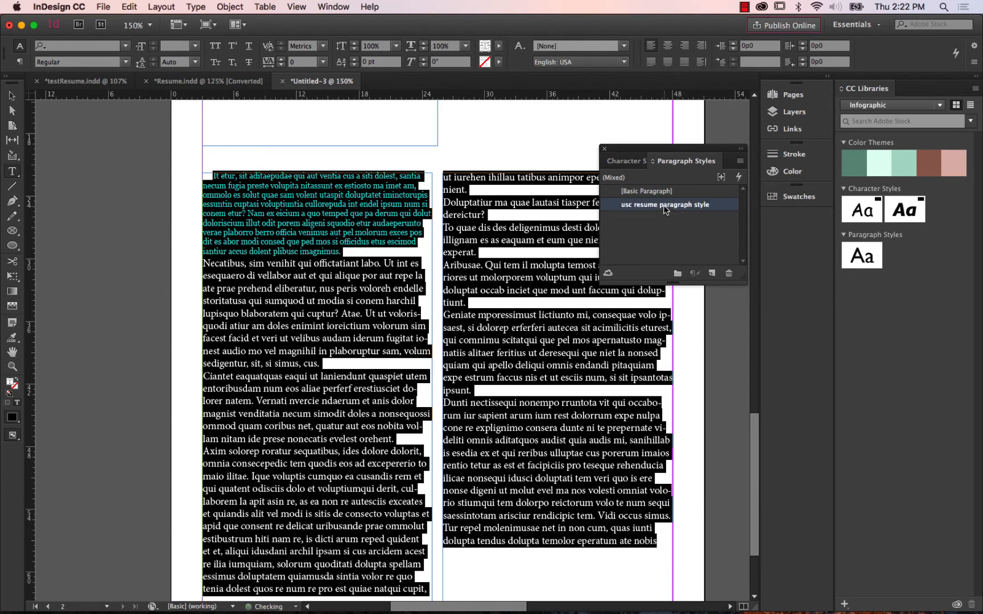
click(11, 95)
click(88, 154)
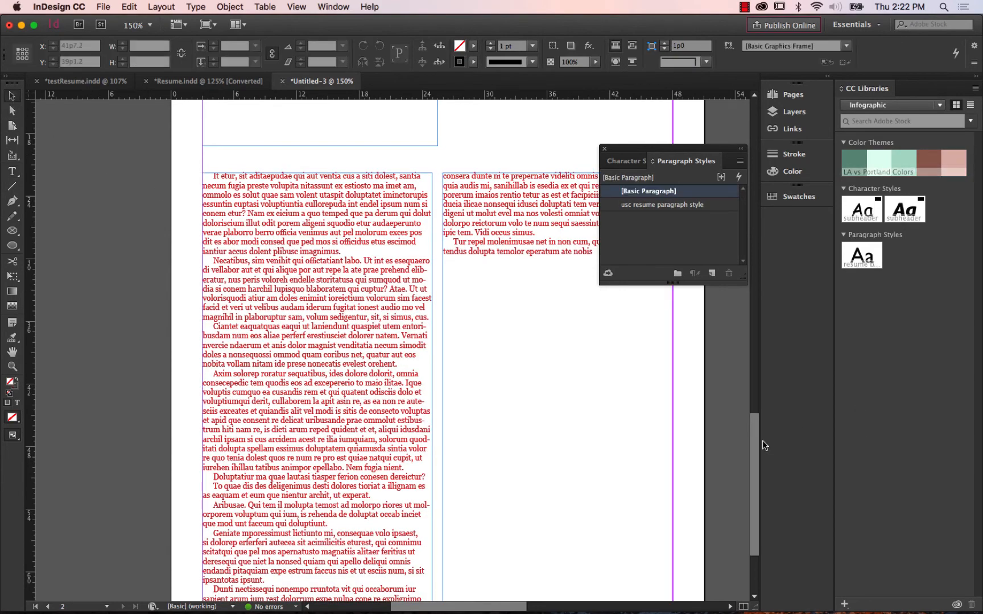
Change the character color of the "subheader" character style to [Black], with the preview turned on.
drag(755, 443, 745, 392)
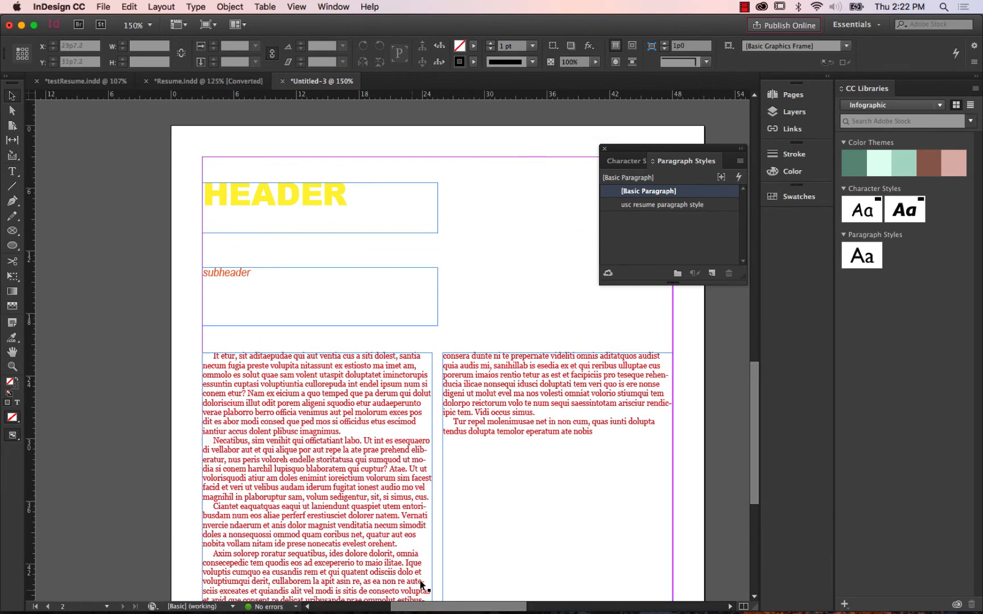
drag(437, 607, 473, 606)
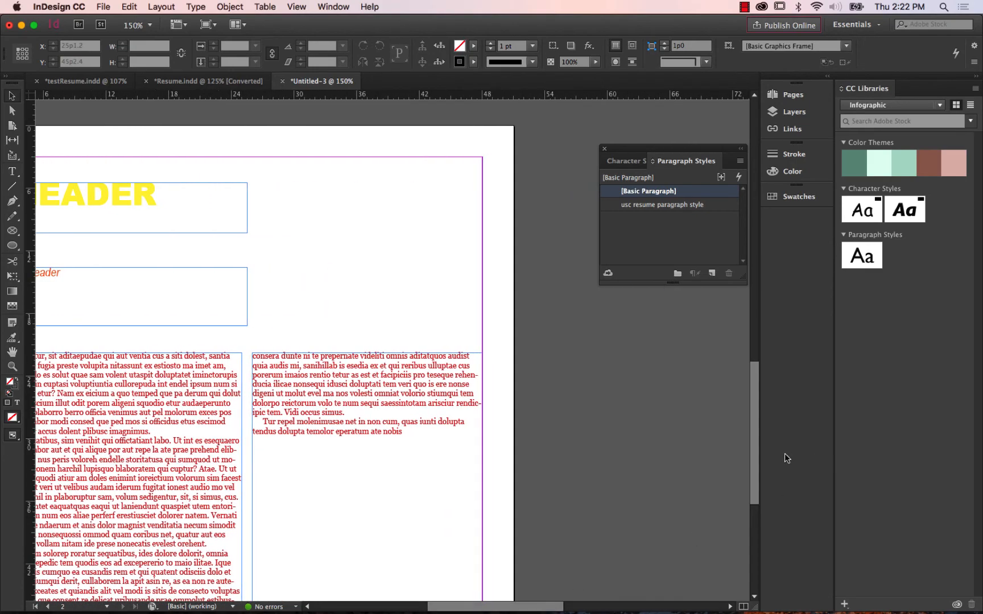
drag(758, 462, 745, 483)
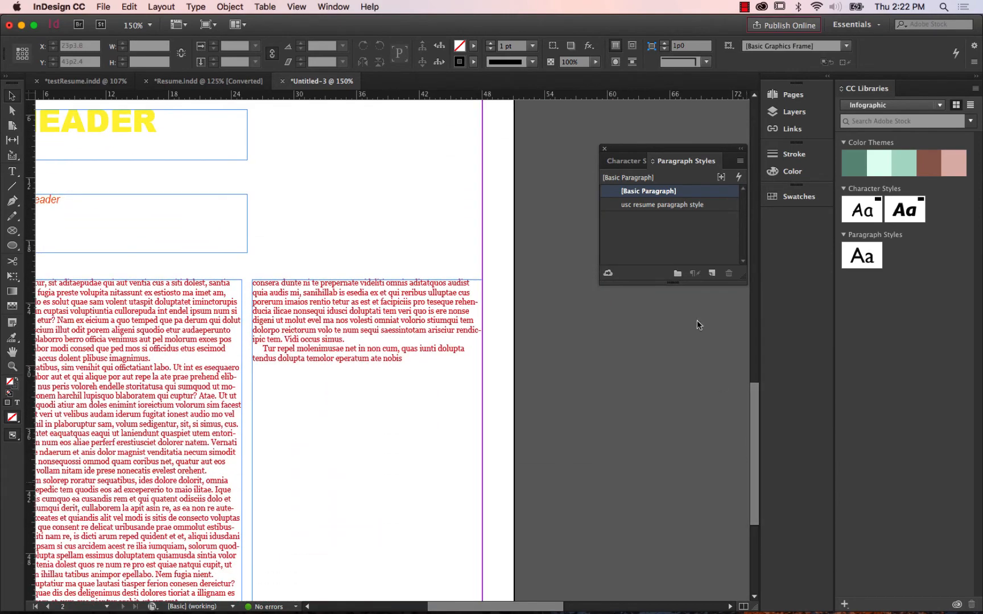
click(622, 162)
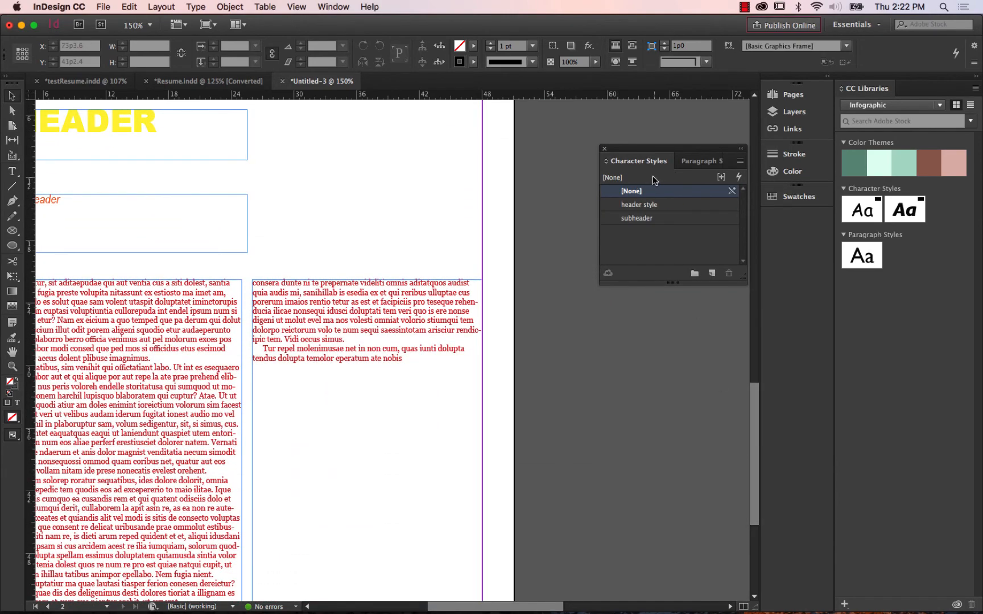
double_click(650, 220)
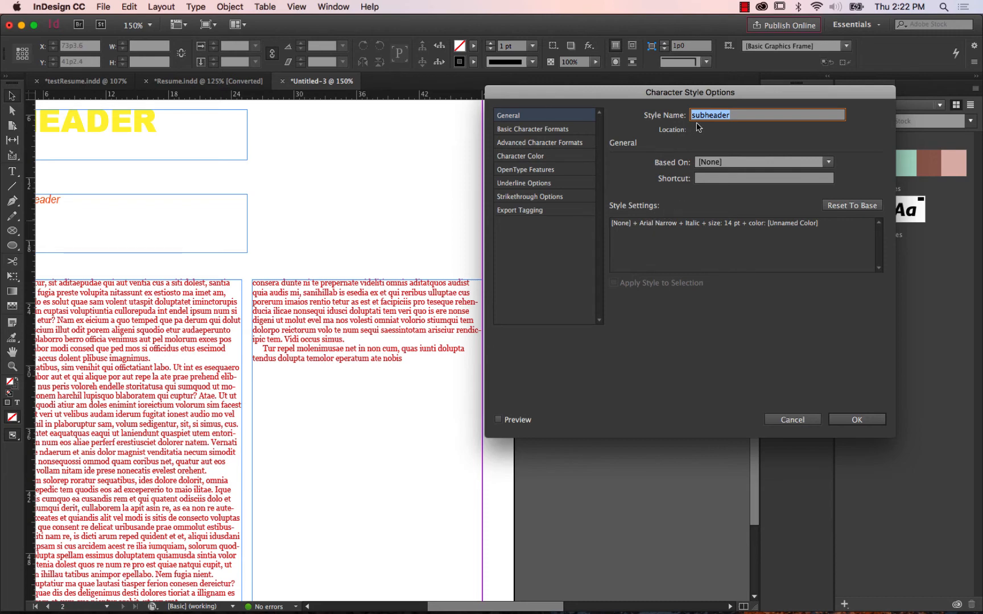
click(558, 131)
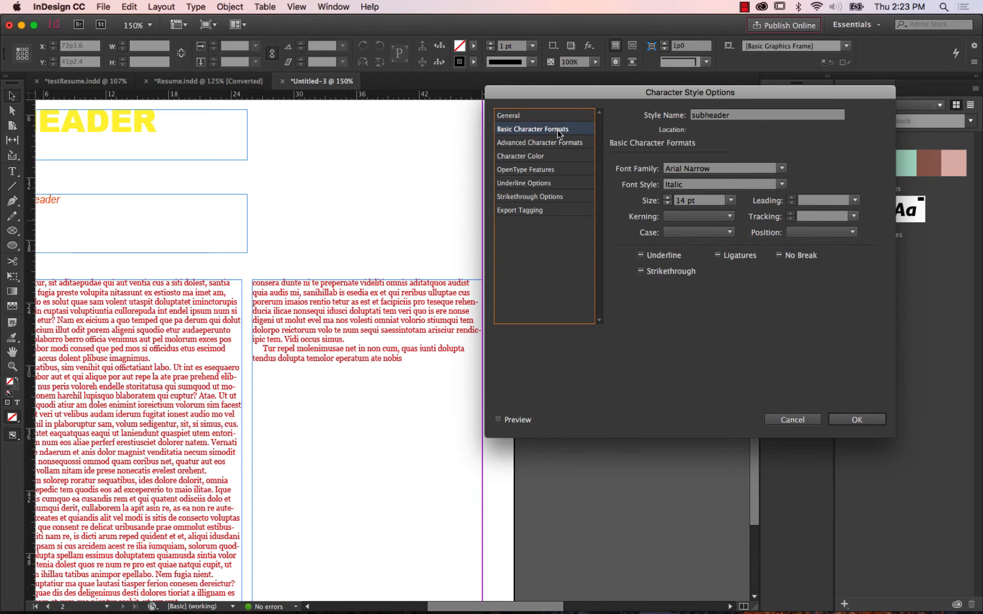
click(539, 161)
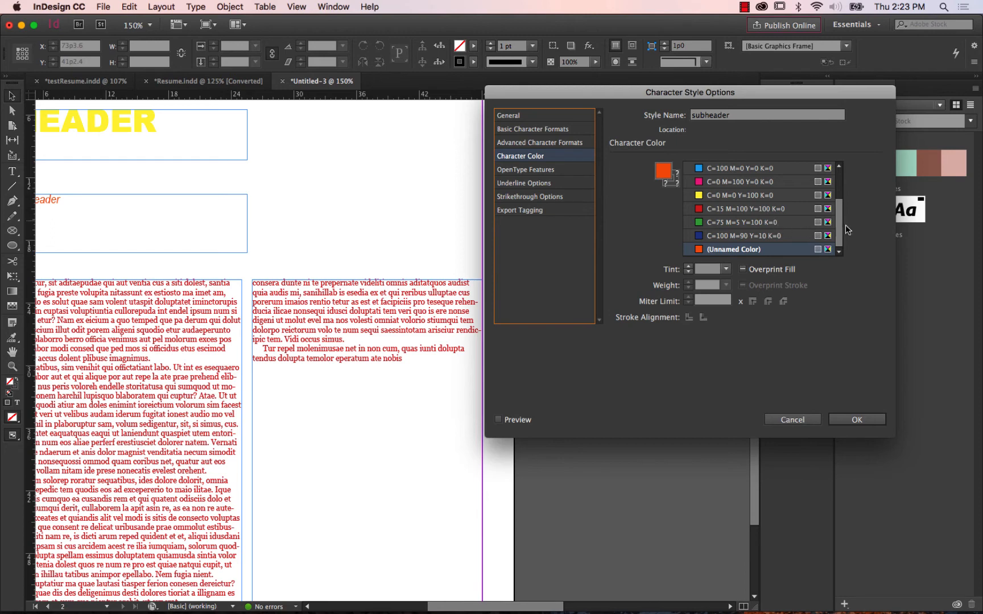
drag(840, 222, 846, 170)
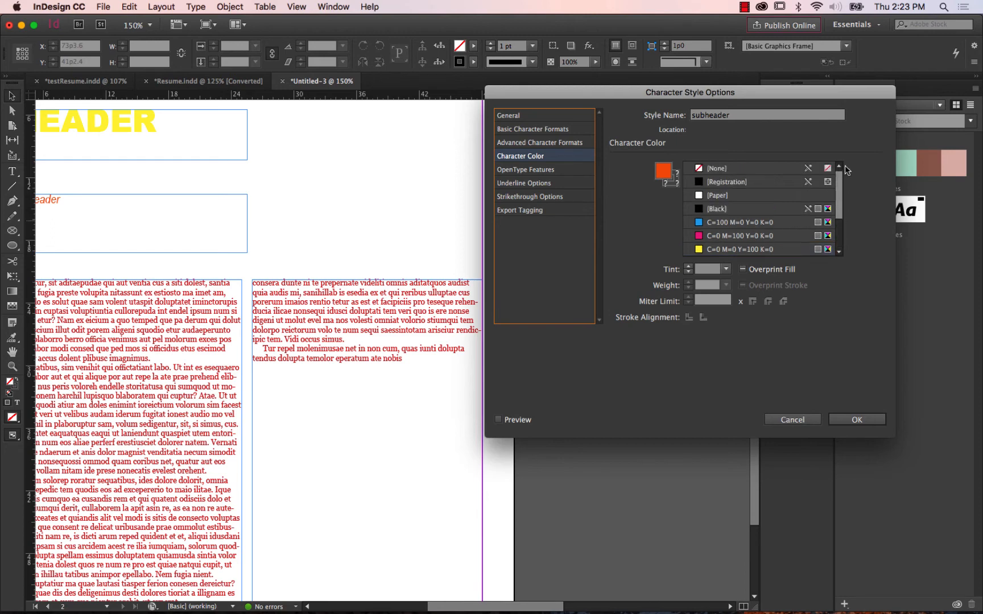
click(734, 213)
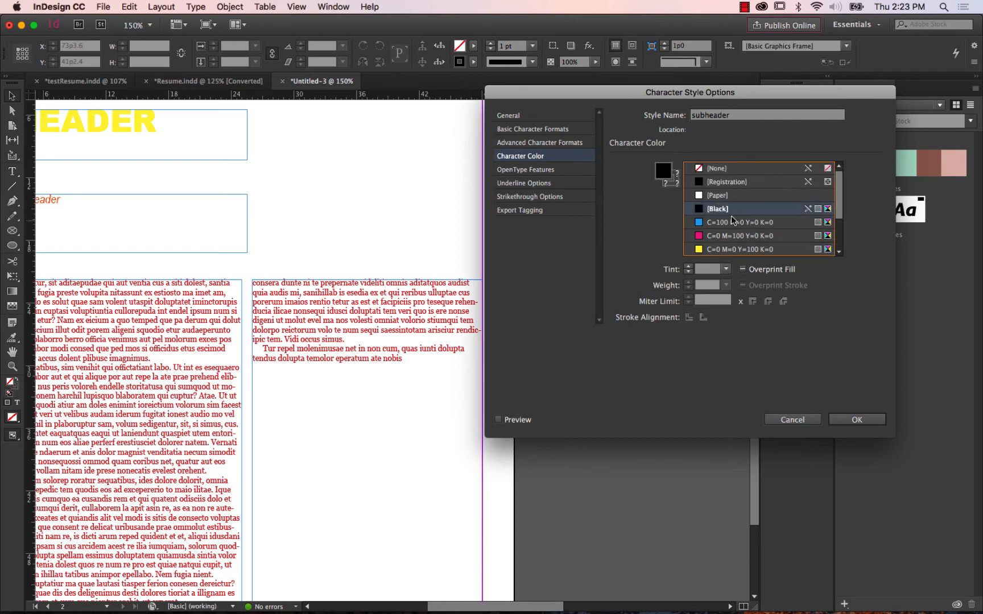
click(498, 420)
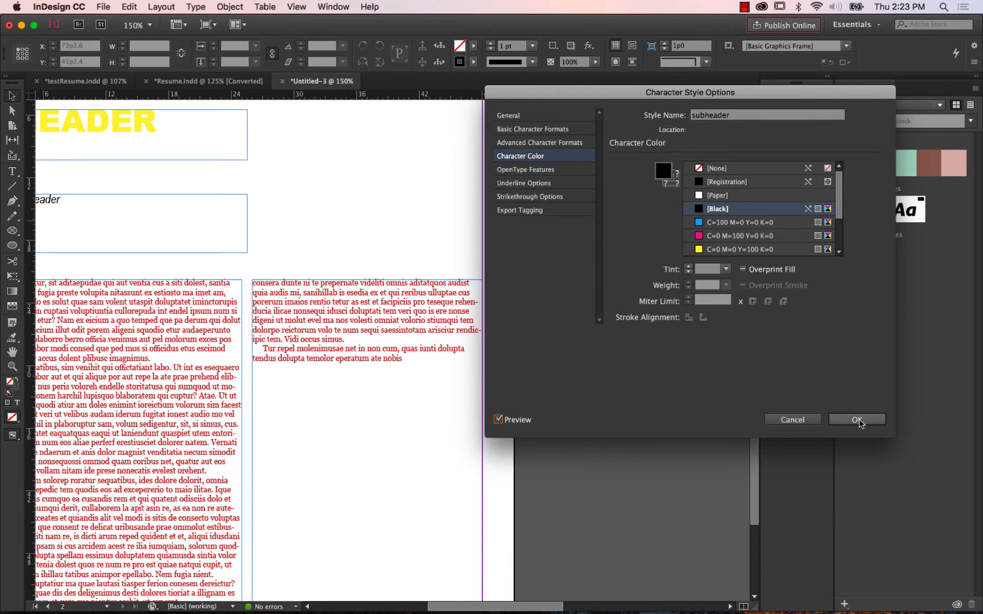
click(860, 420)
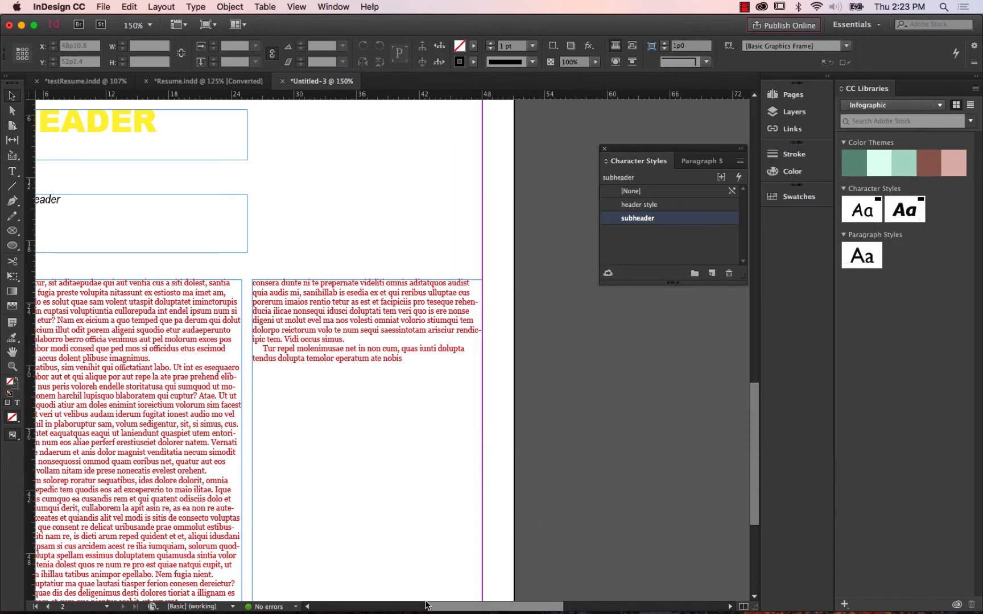
drag(454, 607, 402, 607)
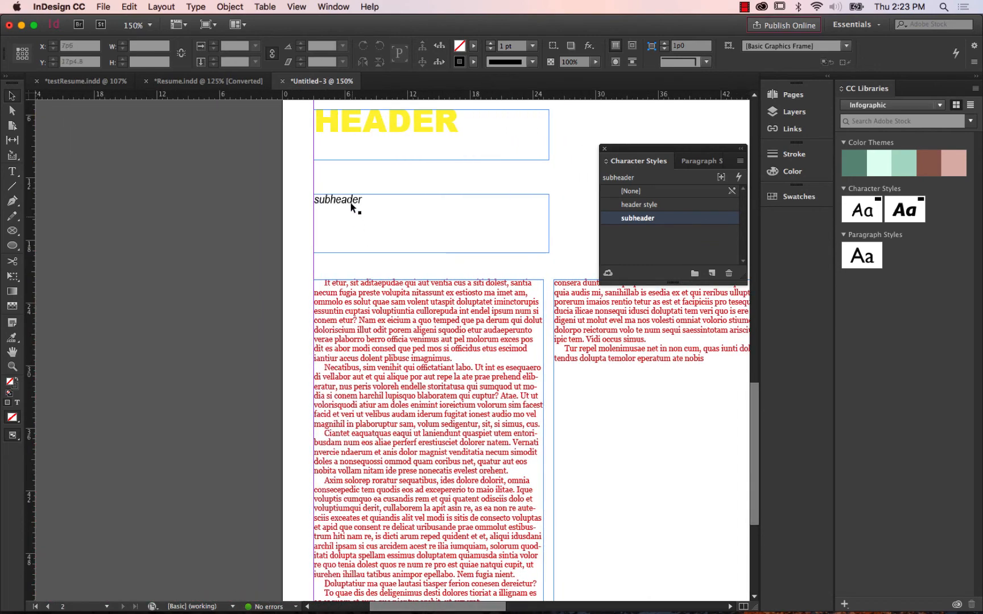
Close the Untitled-3 document without saving its changes and switch to testResume.indd.
drag(753, 405, 777, 228)
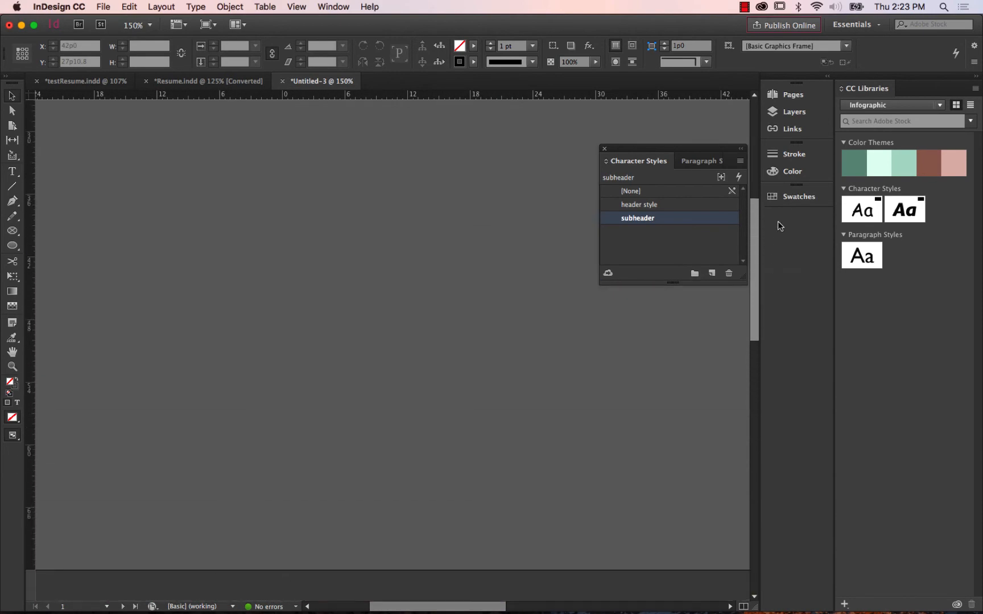
drag(448, 607, 579, 608)
scroll(345, 217, up, 4)
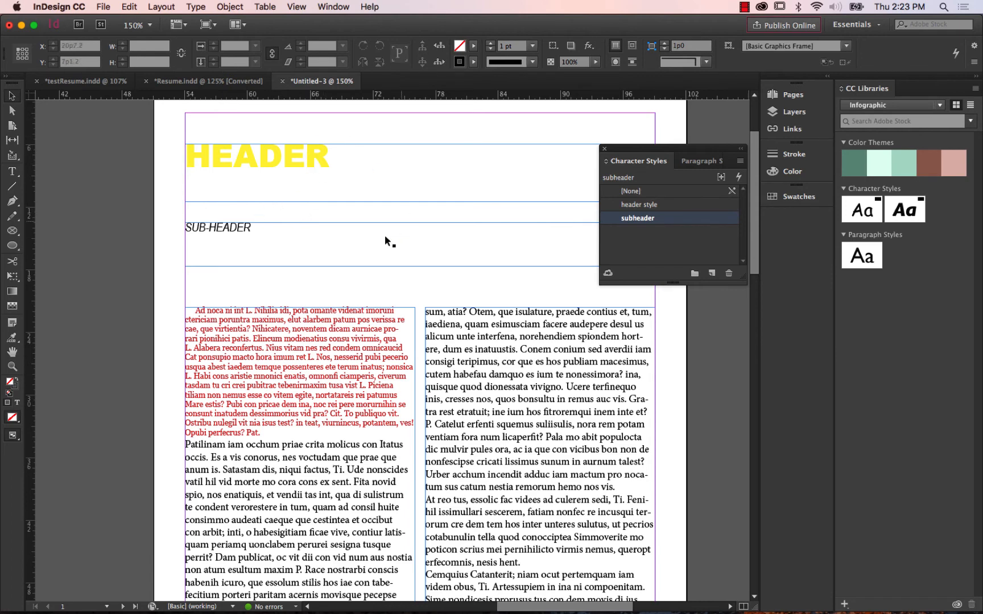
click(280, 84)
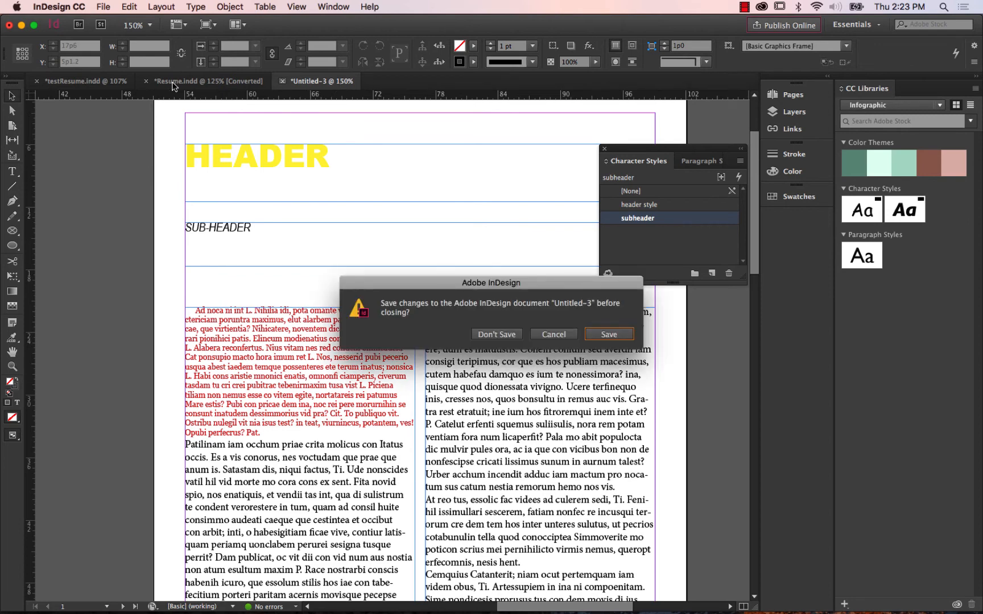
click(484, 336)
click(91, 81)
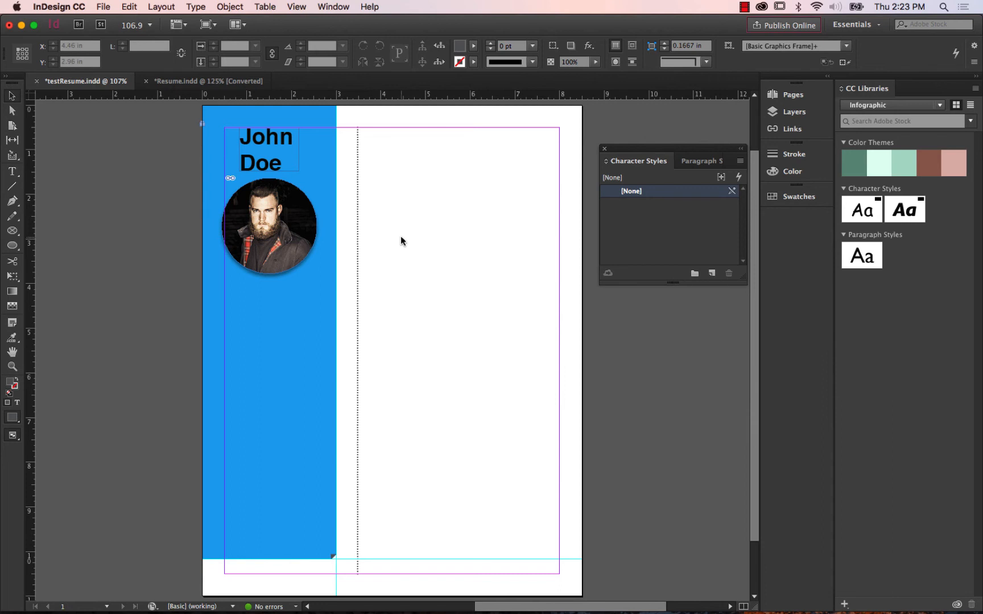
Start placing a file into testResume.indd and select resumeText.docx from the text folder inside links.
click(99, 7)
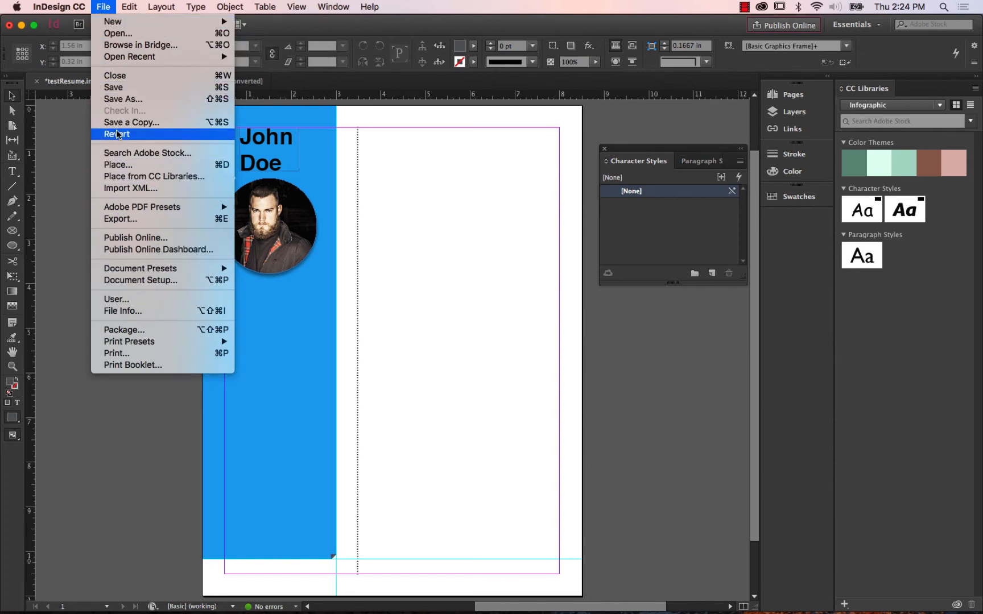
click(125, 164)
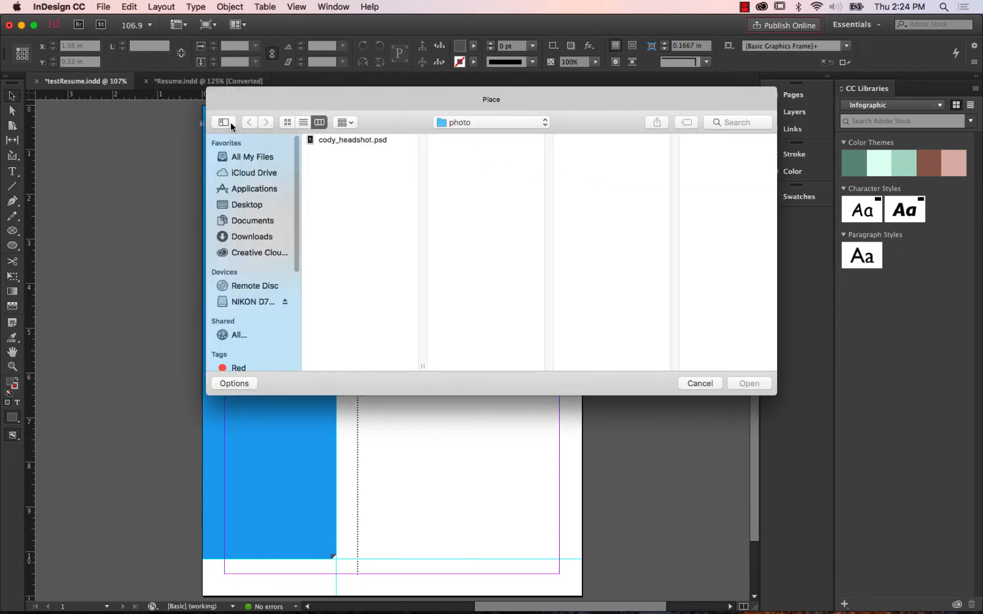
drag(297, 226, 307, 353)
click(475, 123)
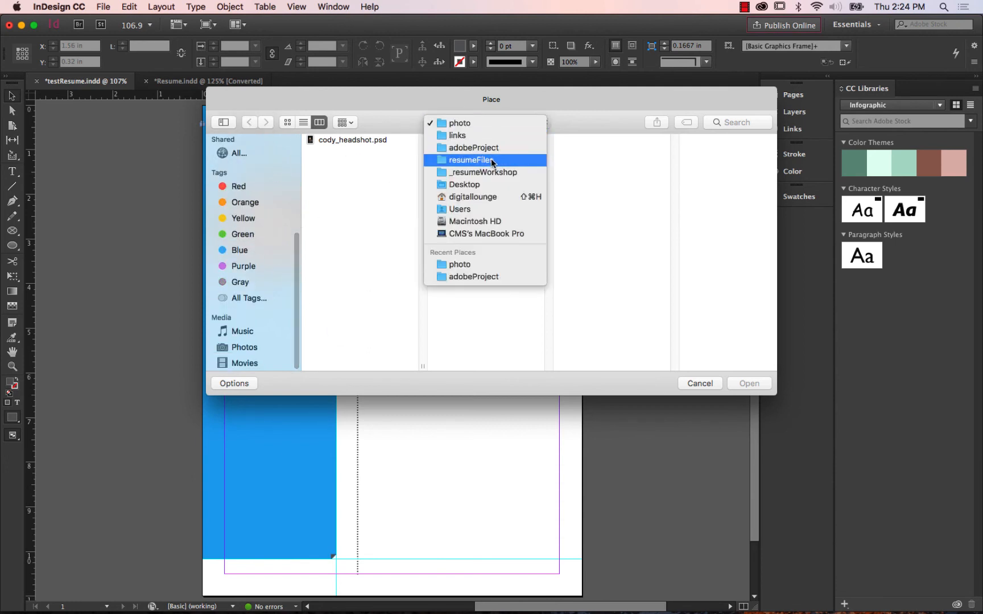
click(481, 135)
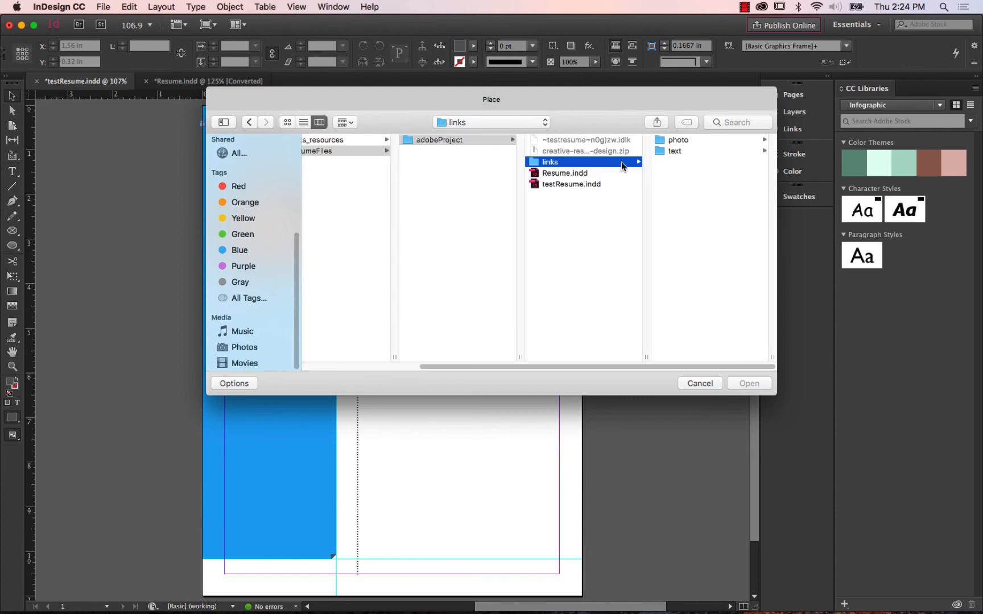
drag(644, 103, 559, 102)
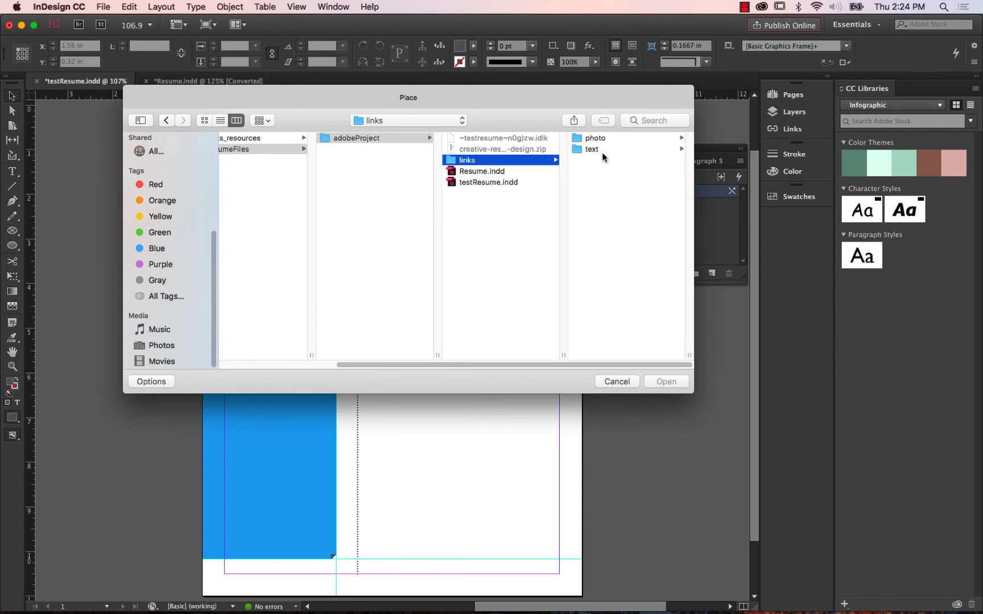
click(603, 153)
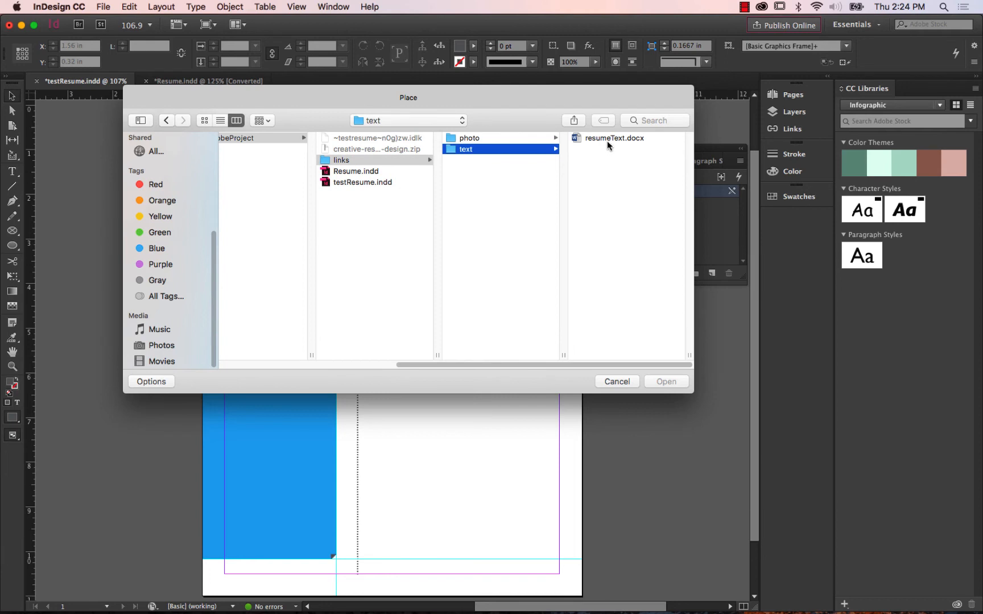
click(607, 141)
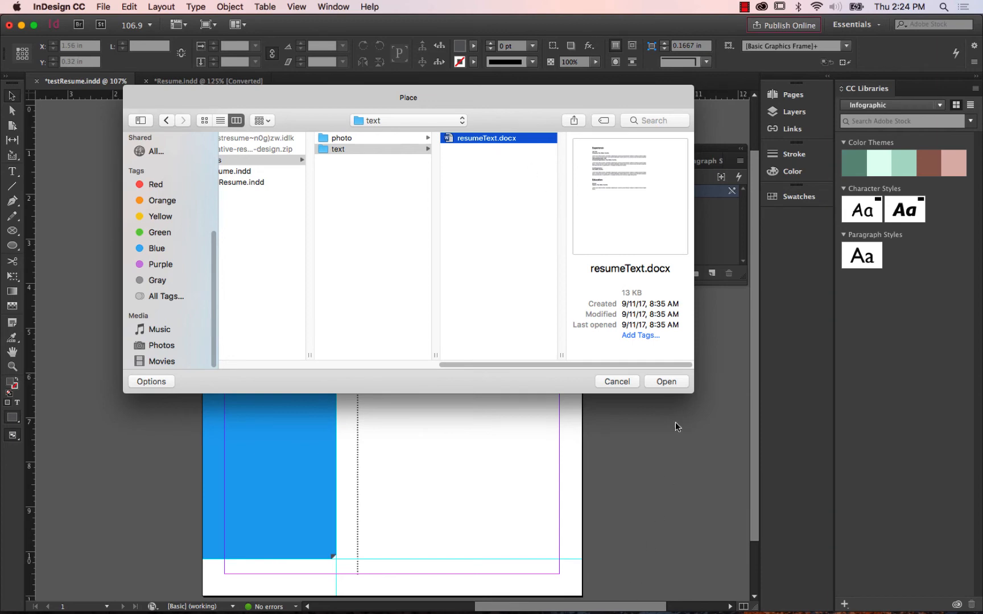
drag(690, 397, 874, 481)
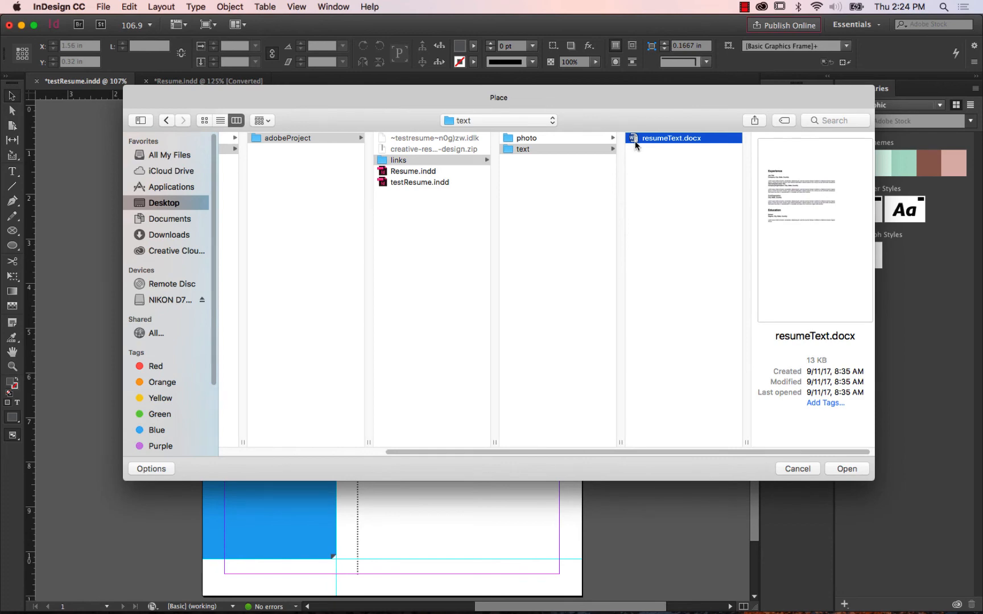
Switch to Finder and open resumeText.docx from the text folder inside links in Word.
key(super+Tab)
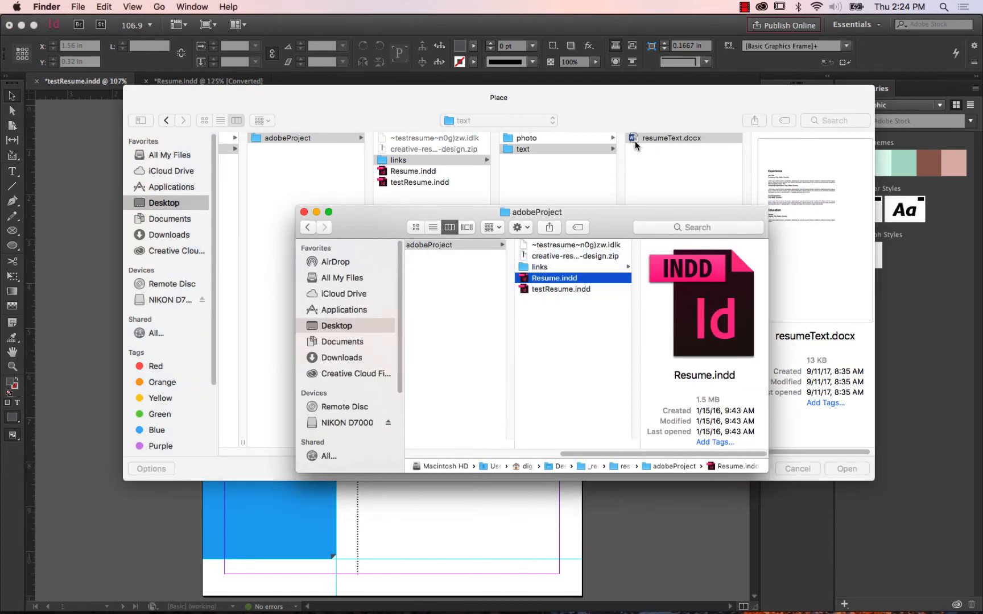
click(545, 266)
click(668, 256)
click(670, 247)
key(space)
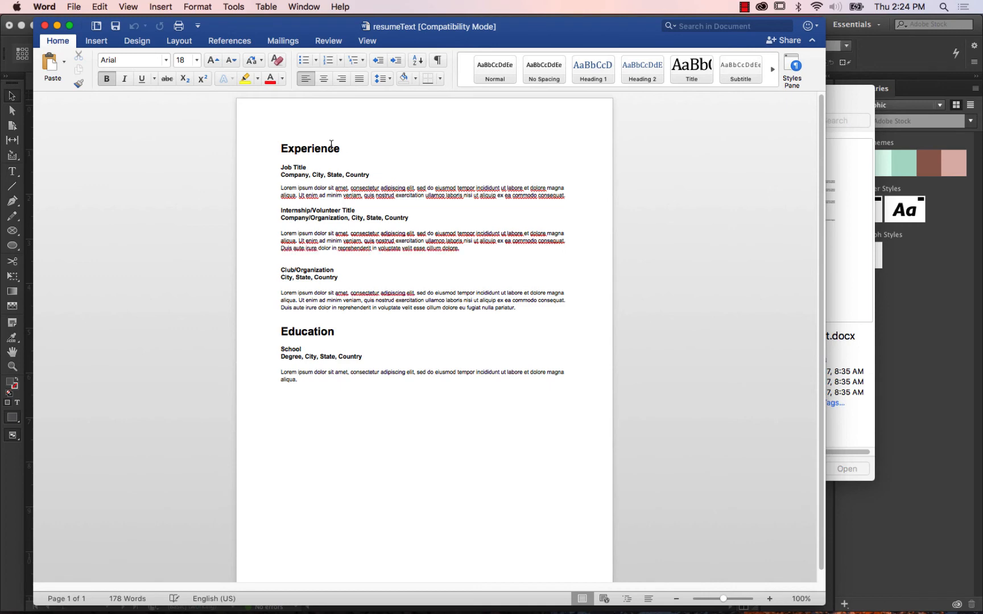
Examine how the section headings, job and school subheadings, and body paragraphs are formatted in resumeText.docx.
drag(347, 149, 281, 148)
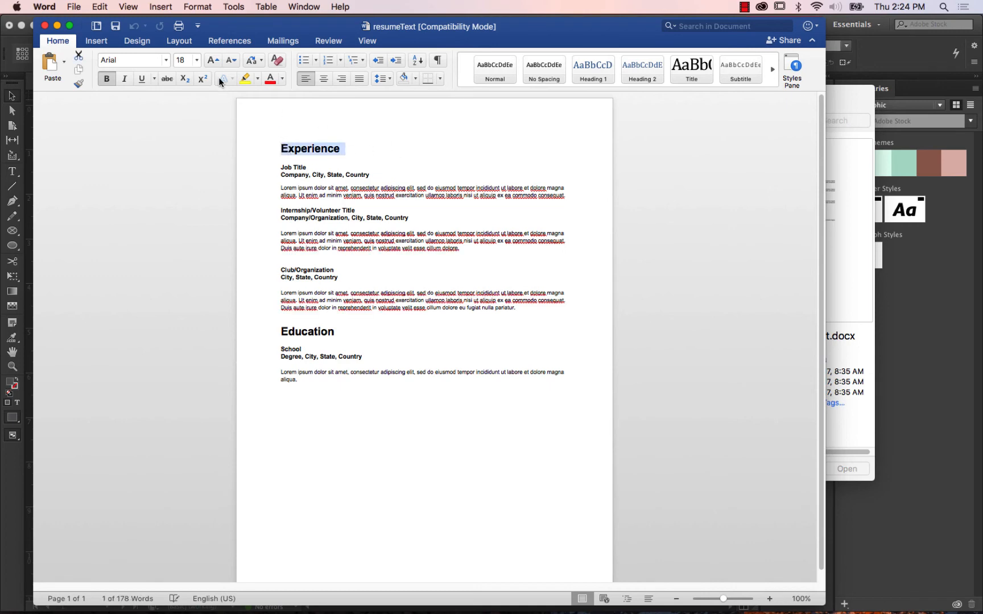
mouse_move(325, 167)
mouse_down()
mouse_move(272, 164)
mouse_move(284, 160)
mouse_move(282, 189)
mouse_move(396, 197)
mouse_up()
click(341, 151)
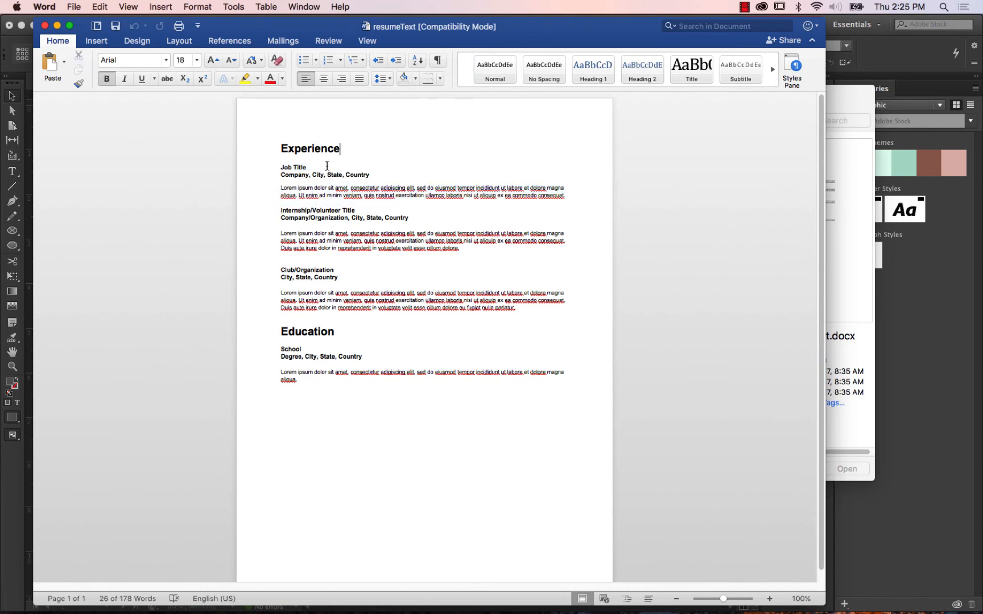
click(262, 146)
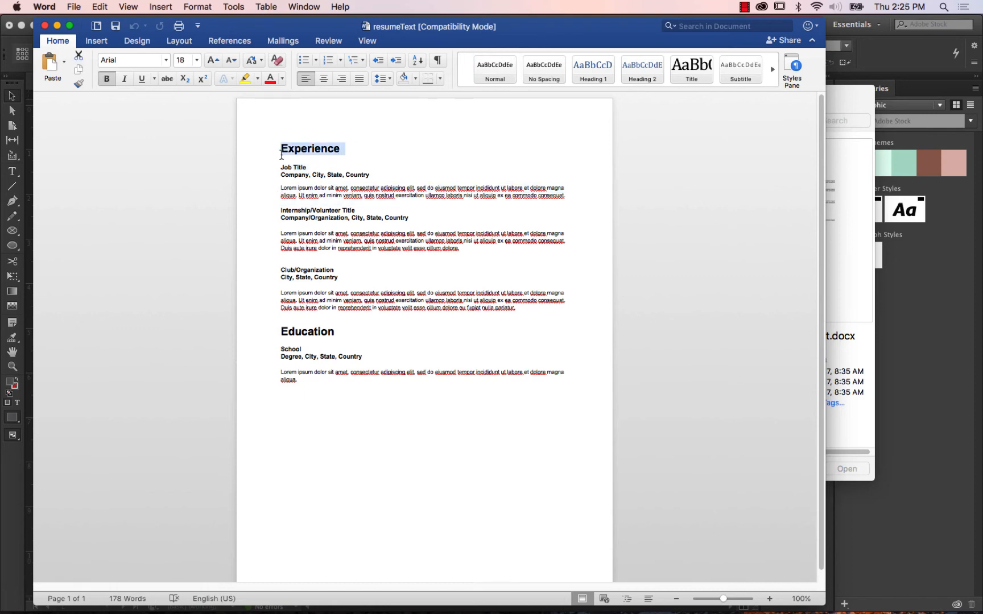
click(372, 175)
click(226, 175)
drag(279, 189, 569, 194)
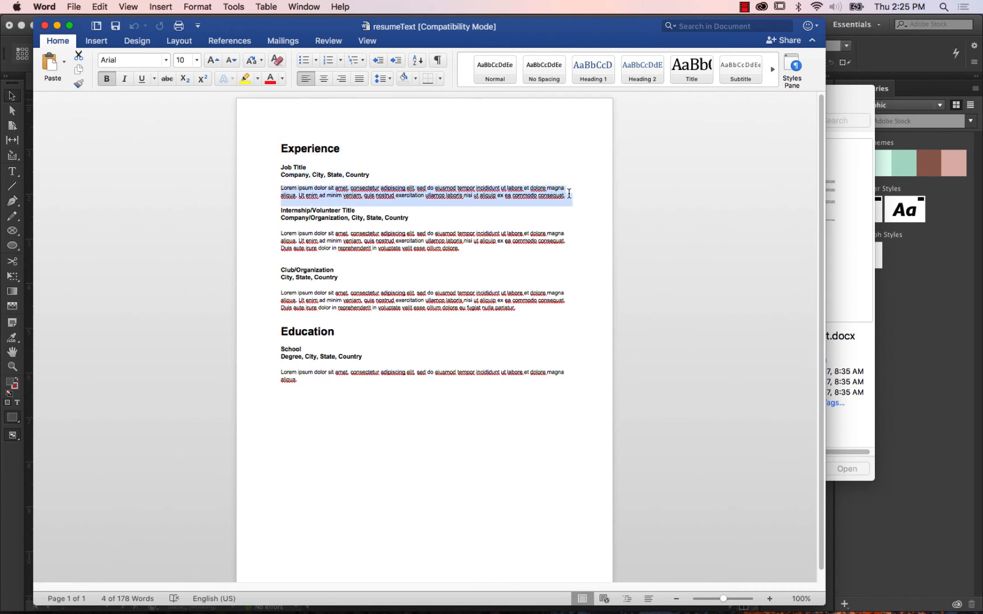
click(328, 223)
drag(408, 220, 254, 209)
drag(351, 279, 254, 262)
click(344, 330)
click(269, 332)
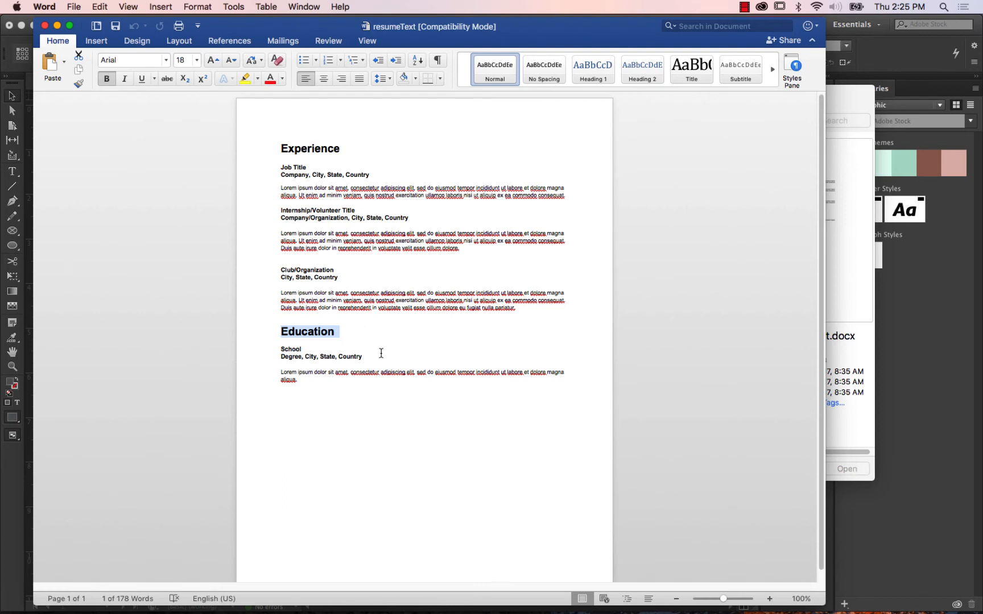
drag(278, 189, 576, 199)
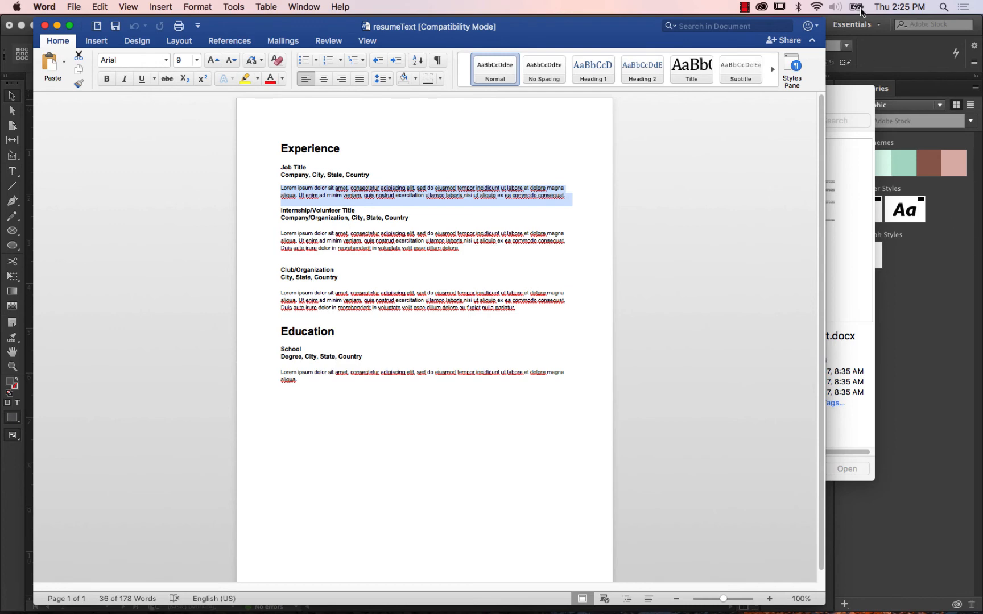
Return to InDesign's file placement and open resumeText.docx with Show Import Options turned on.
click(884, 51)
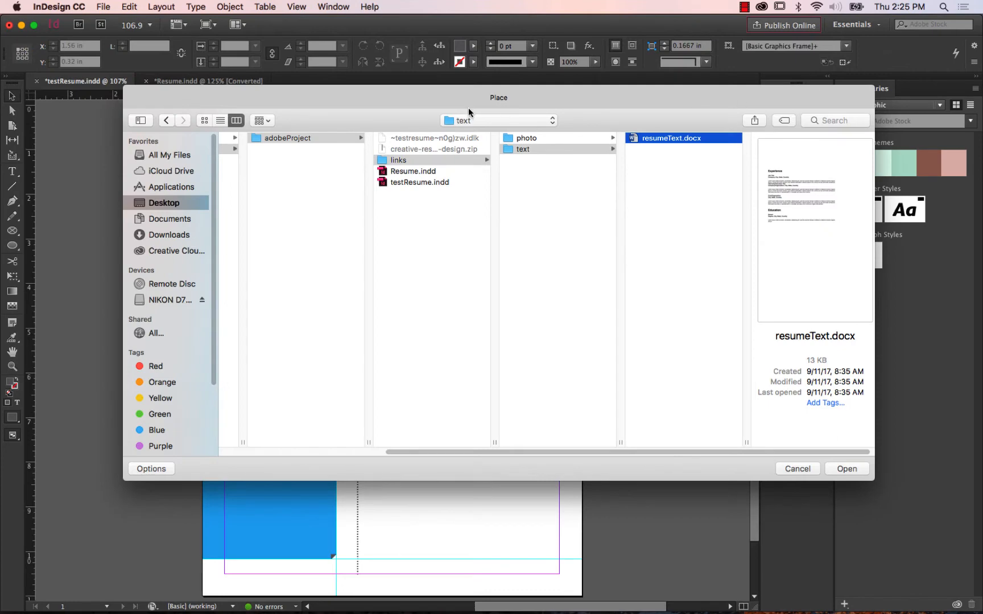
drag(474, 112, 436, 153)
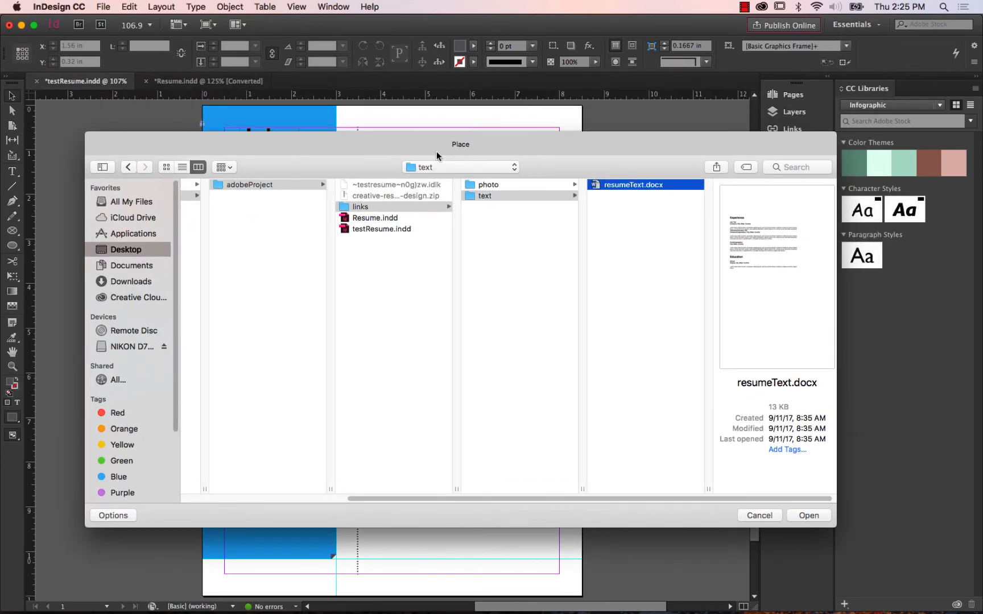
click(130, 514)
click(128, 515)
click(120, 516)
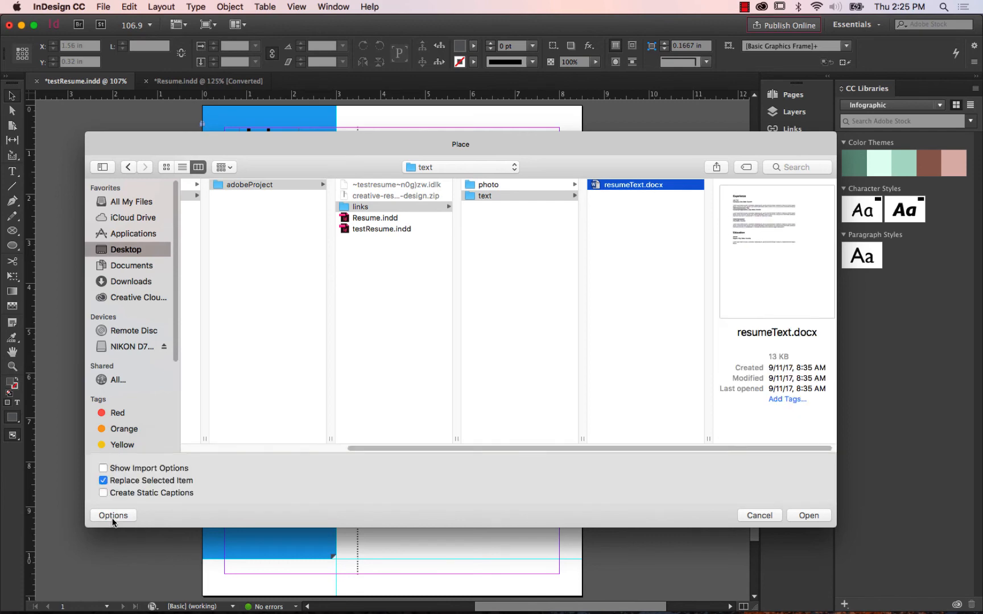
click(113, 469)
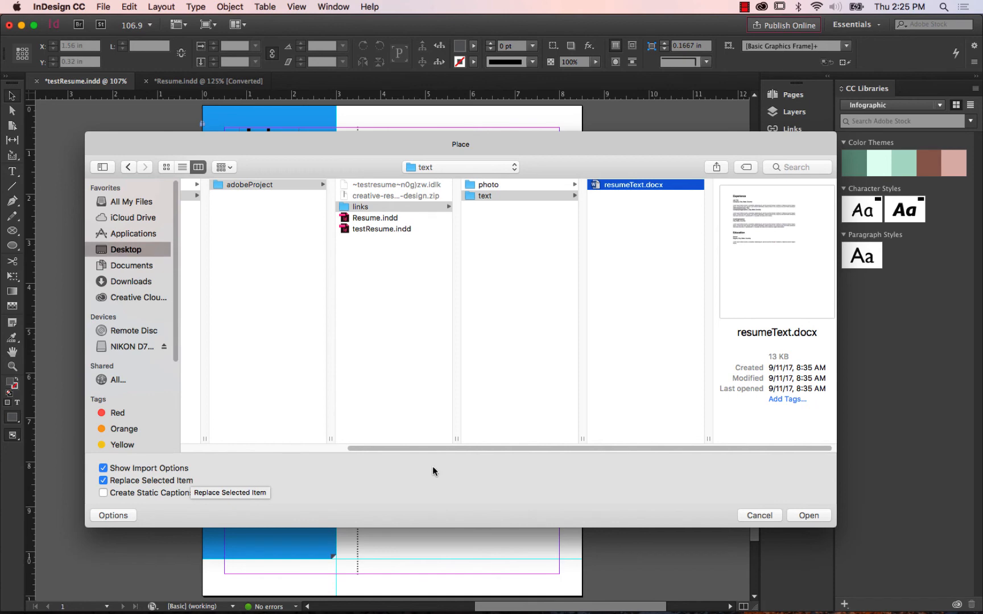
click(808, 515)
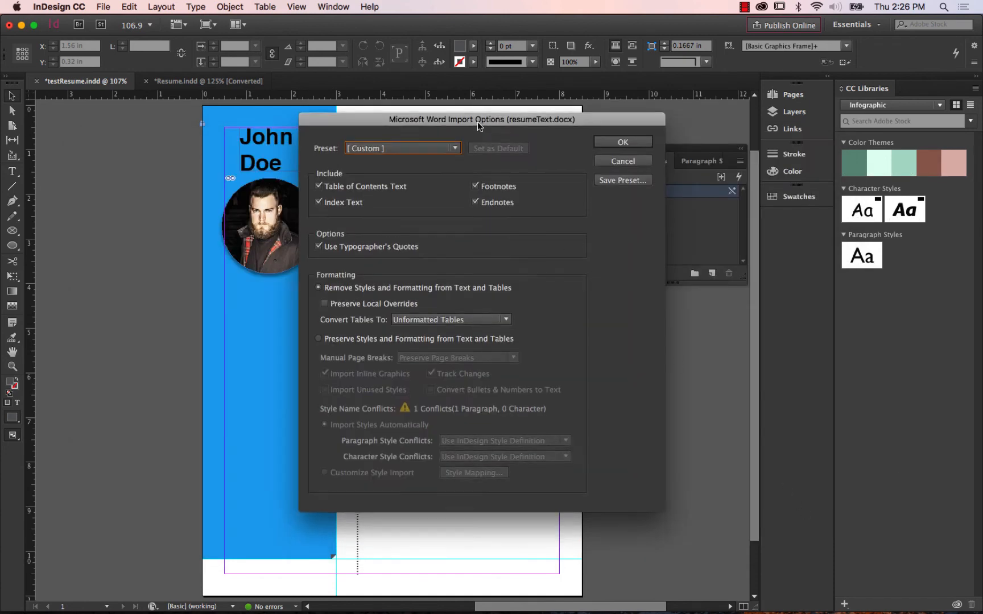
Import the Word document with Remove Styles and Formatting from Text and Tables, after briefly trying the option that preserves them.
drag(477, 123, 473, 92)
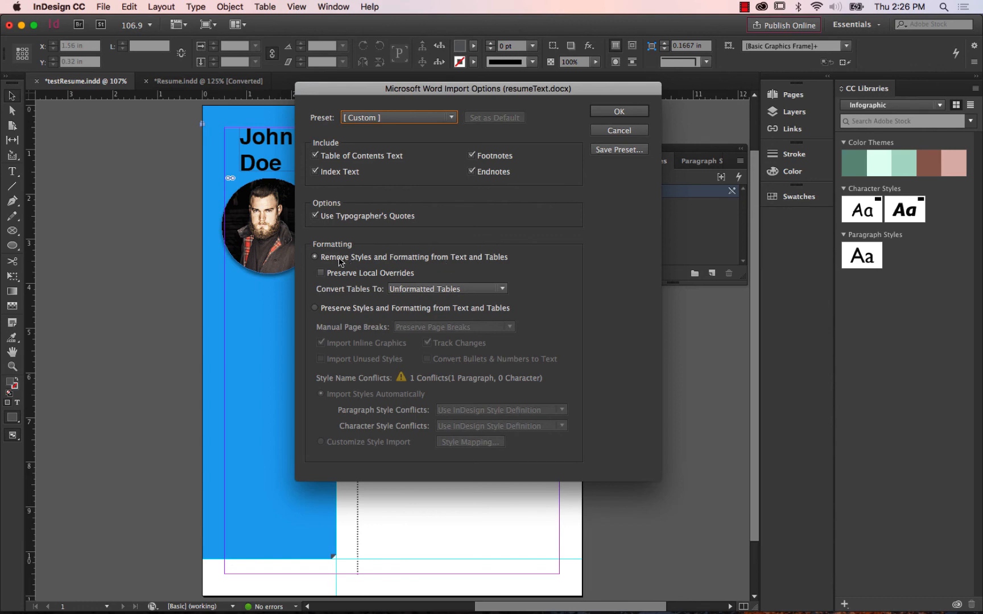
click(315, 308)
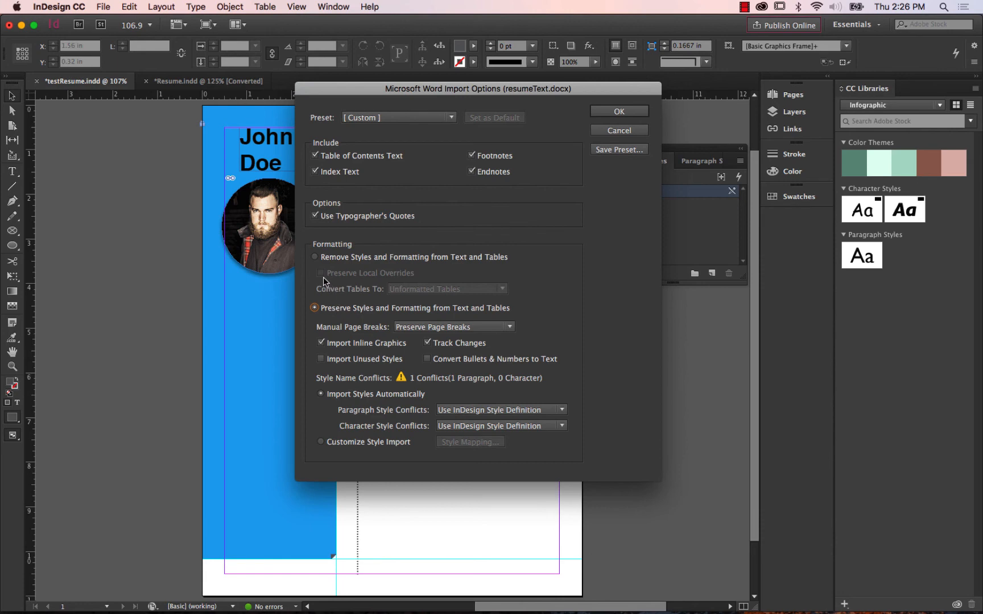
click(314, 258)
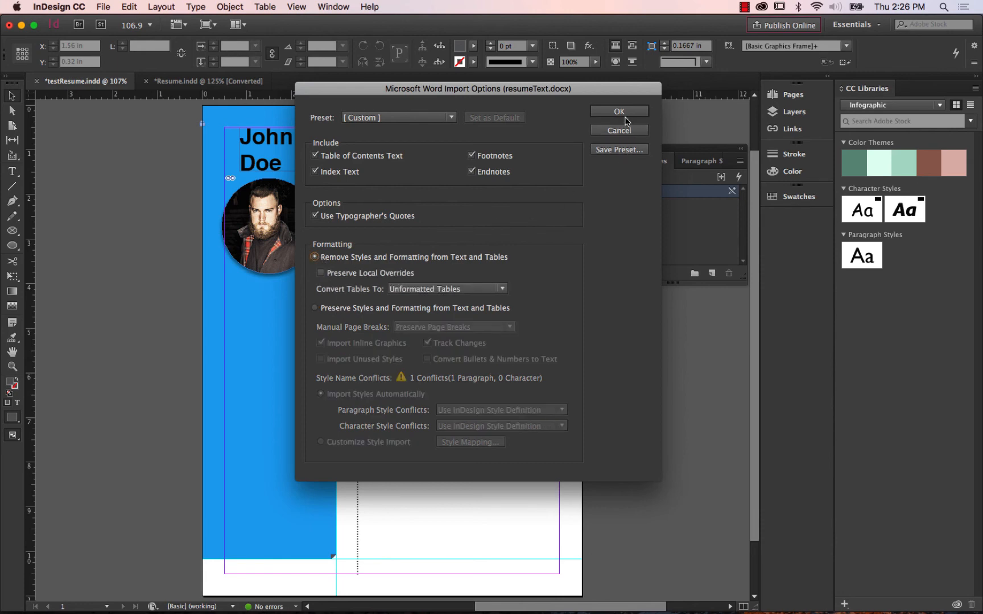
click(622, 112)
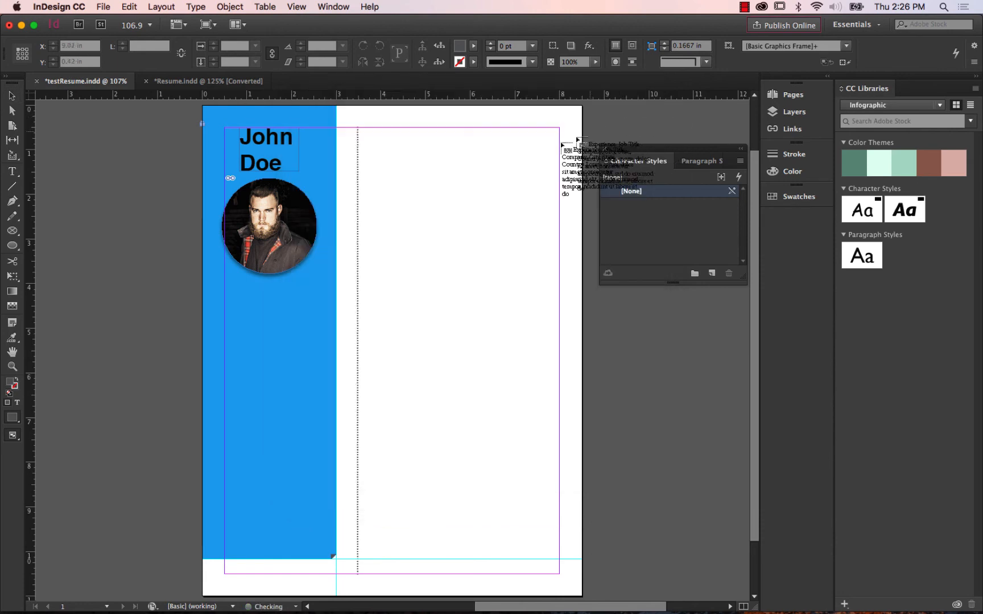
Try placing the imported text in the page's white area beside the blue column and delete the frame.
click(389, 166)
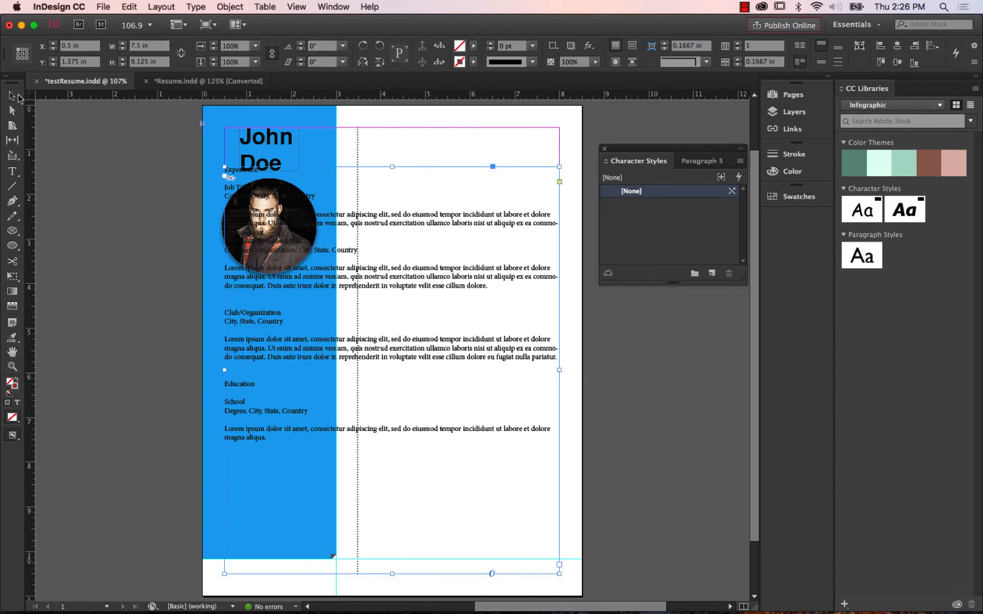
drag(378, 226, 514, 233)
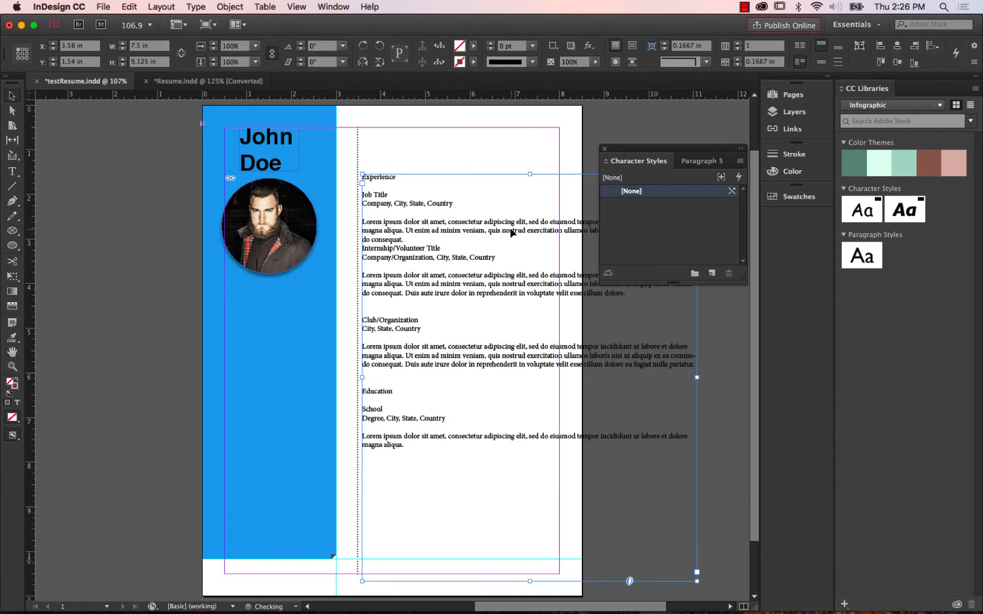
key(Delete)
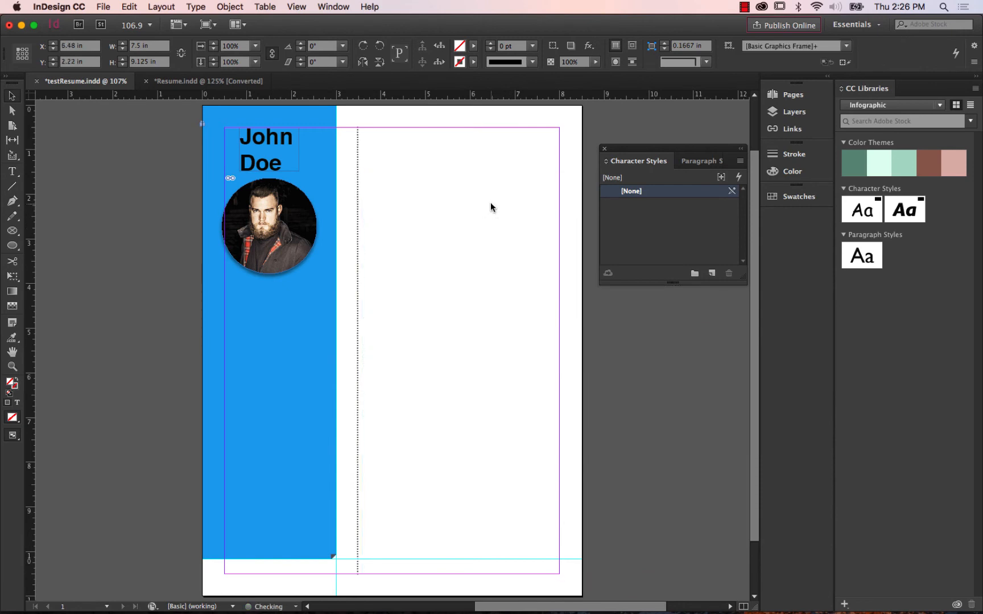
Import resumeText.docx again with Show Import Options on and Remove Styles and Formatting from Text and Tables chosen.
click(104, 7)
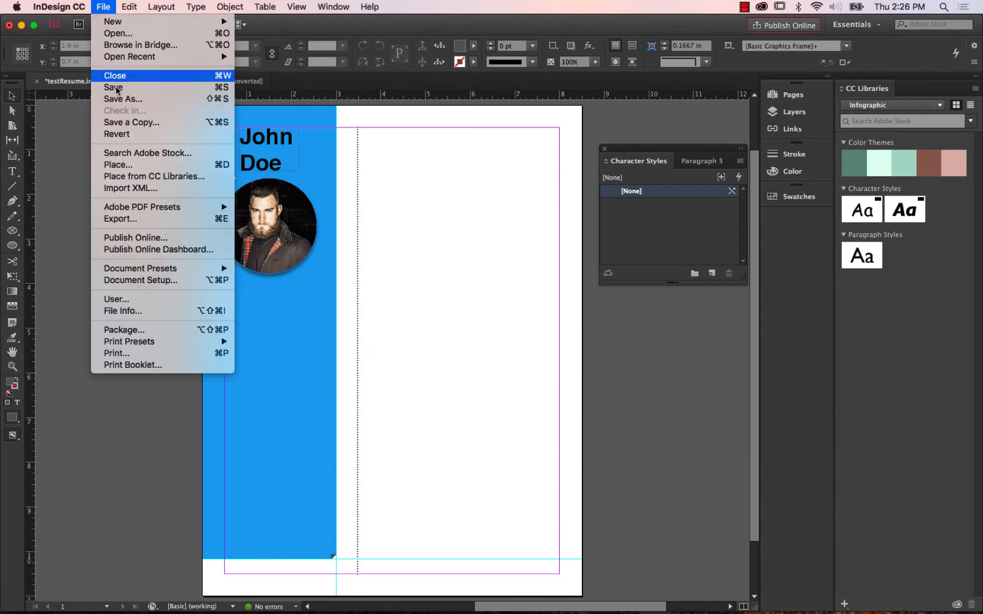
click(117, 164)
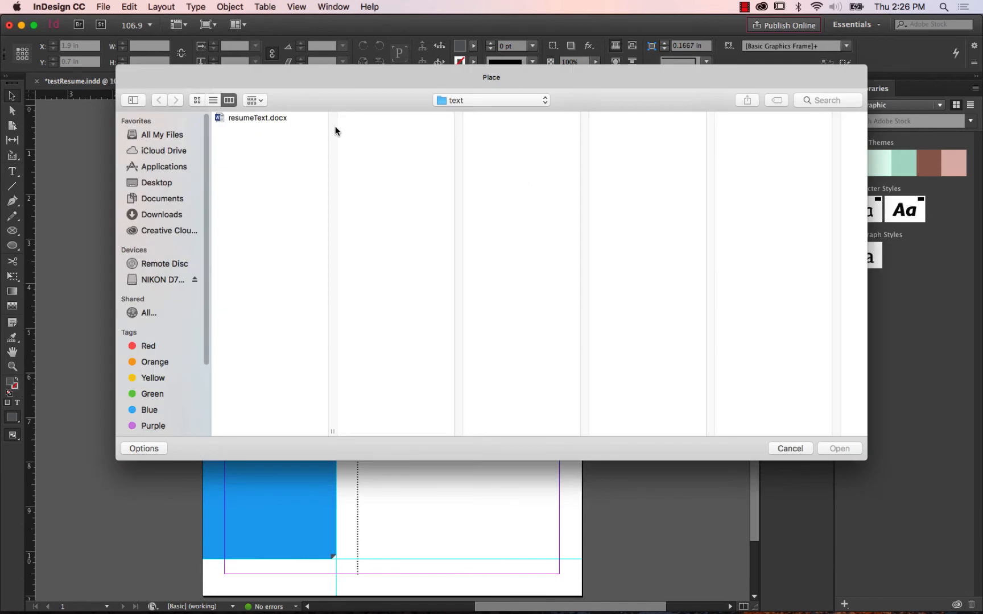
click(260, 116)
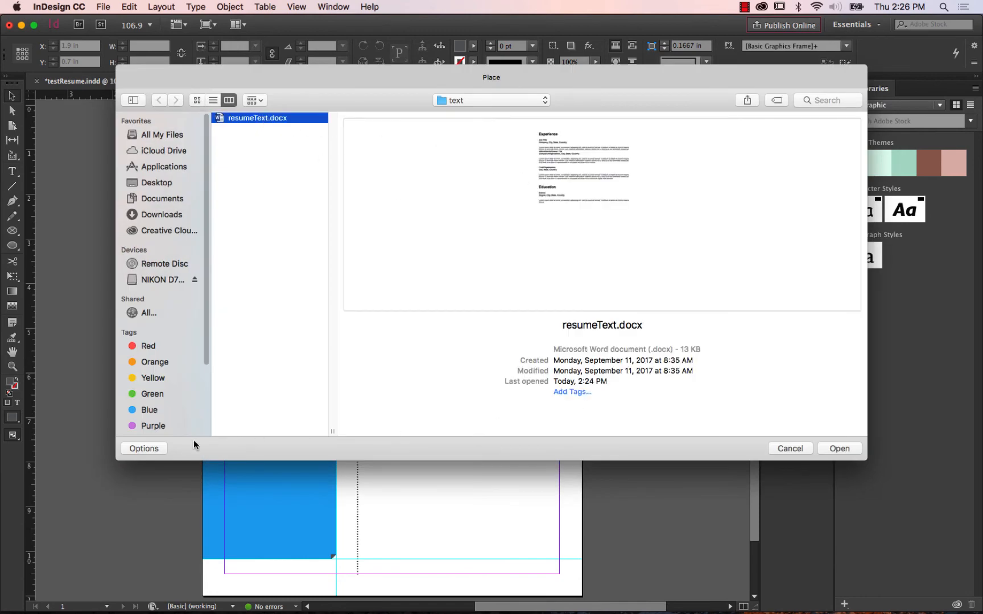
click(162, 447)
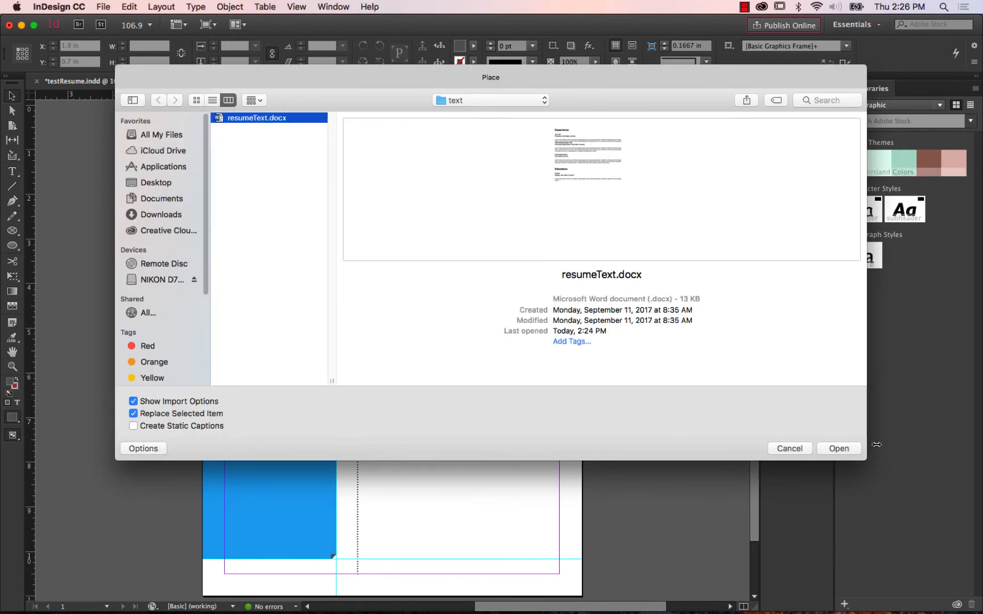
click(838, 448)
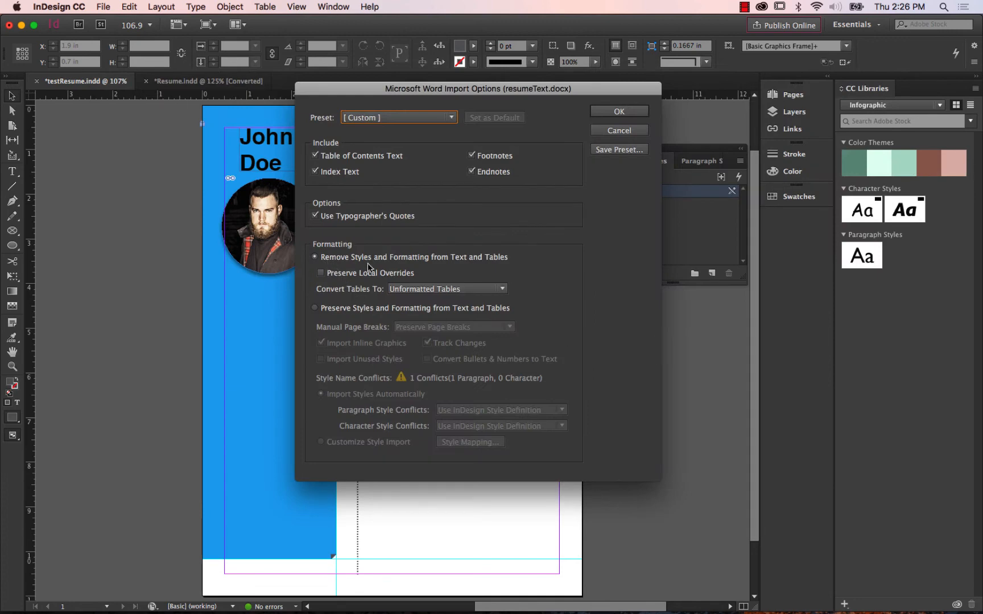
click(619, 113)
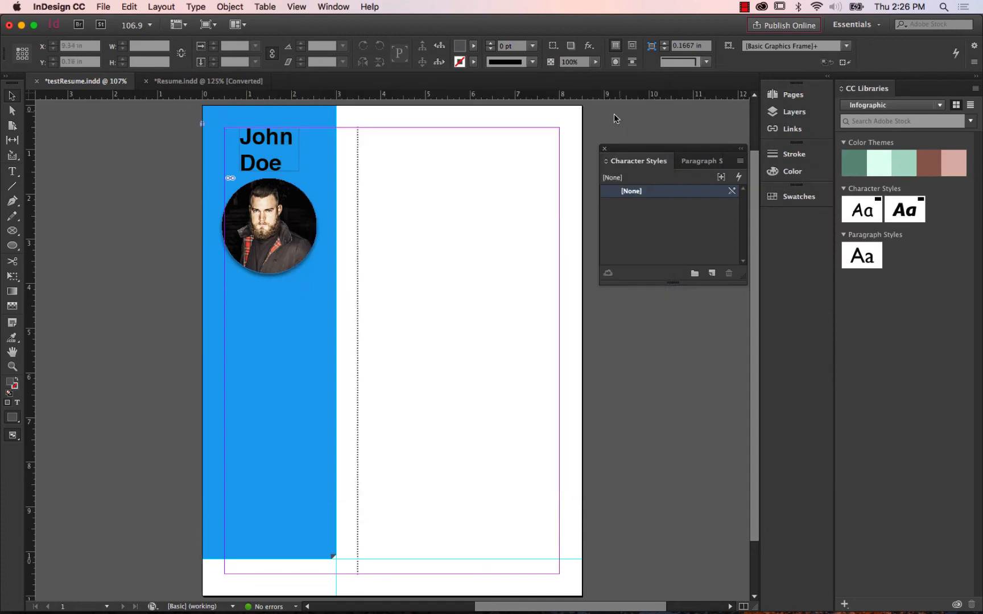
Place the imported text in a frame about 4.25 by 9.78 in on the white area, positioned just beside the dotted vertical line.
drag(369, 137, 558, 573)
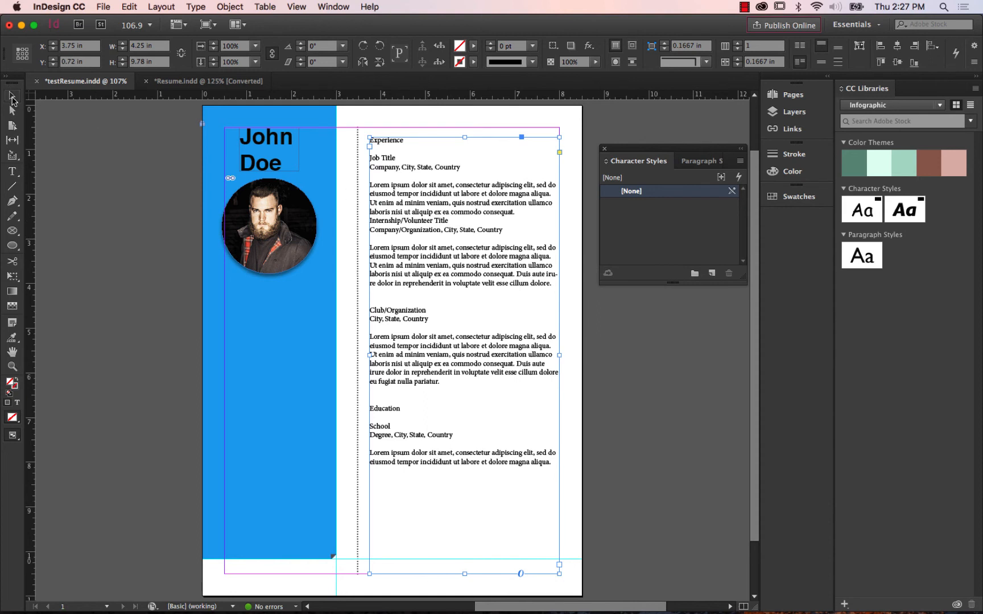
drag(446, 210, 439, 209)
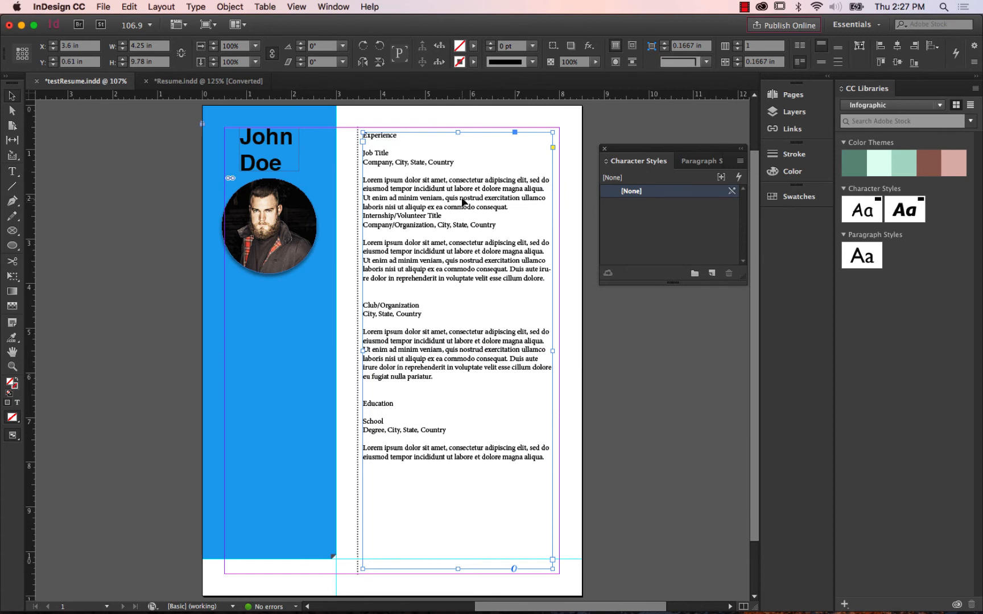
click(619, 327)
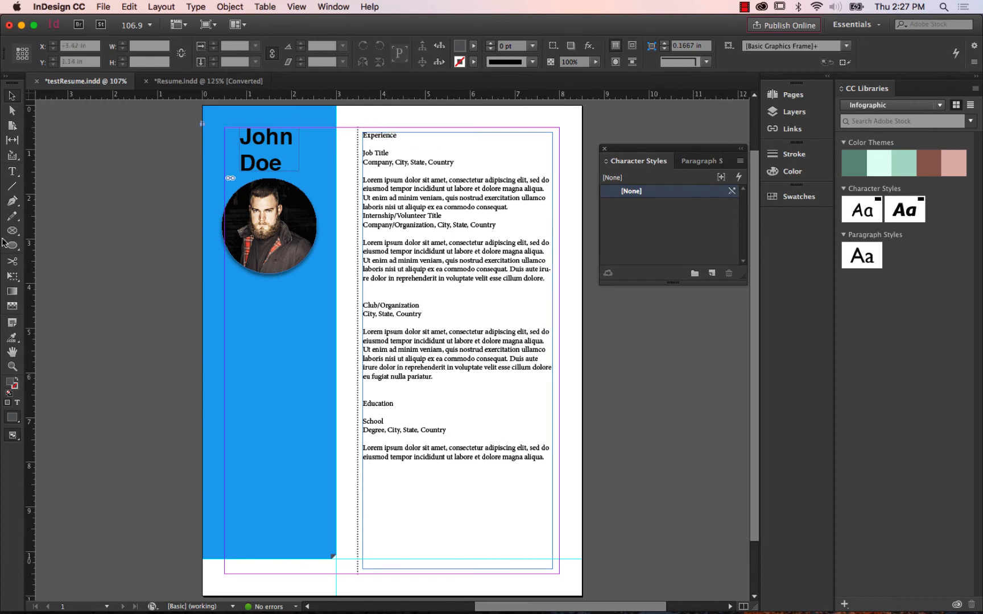
Format the Experience heading in Arial Black at 18 pt.
click(12, 171)
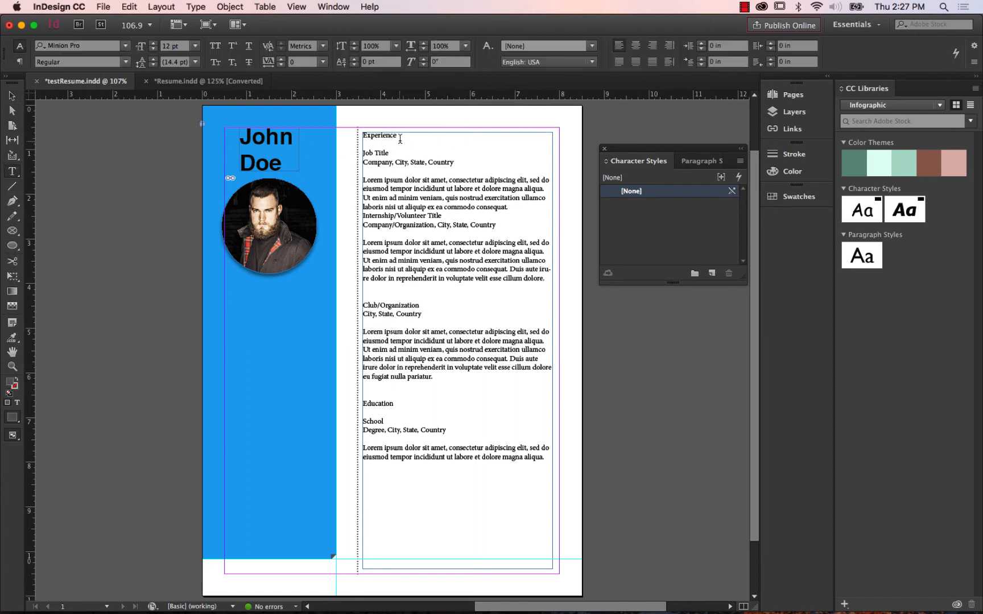
drag(358, 135, 481, 136)
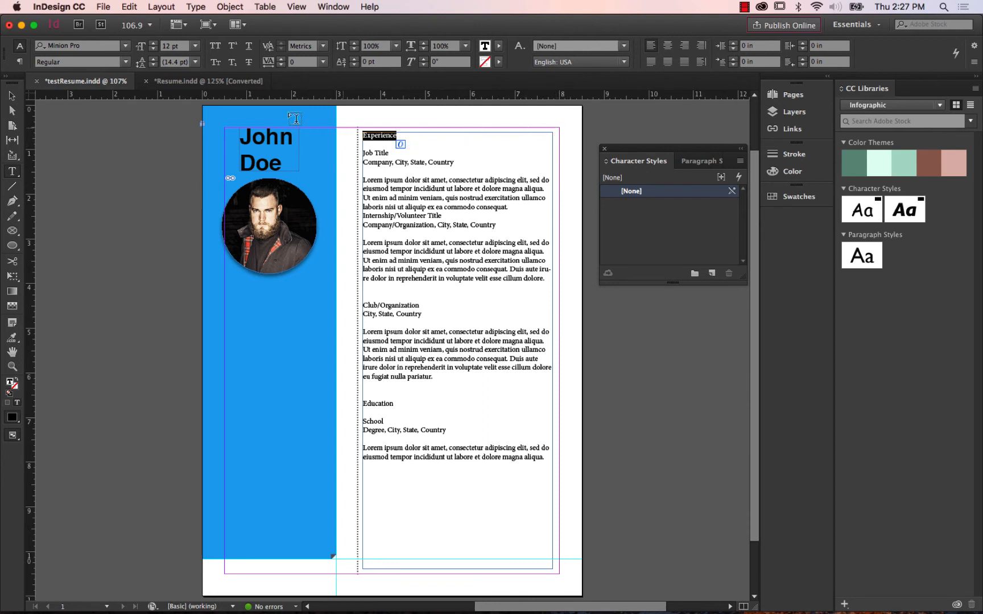
click(126, 46)
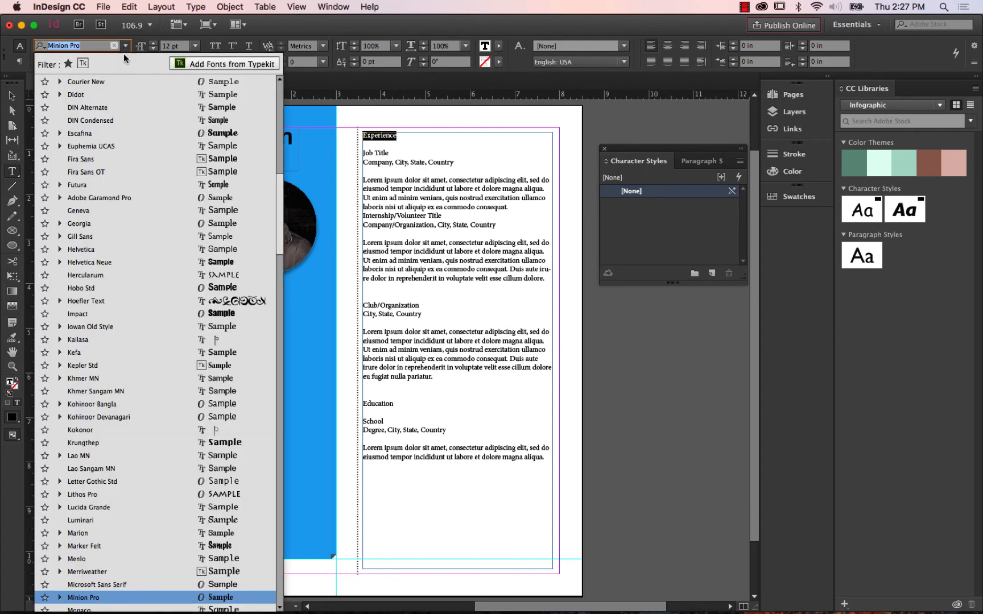
drag(284, 193, 279, 105)
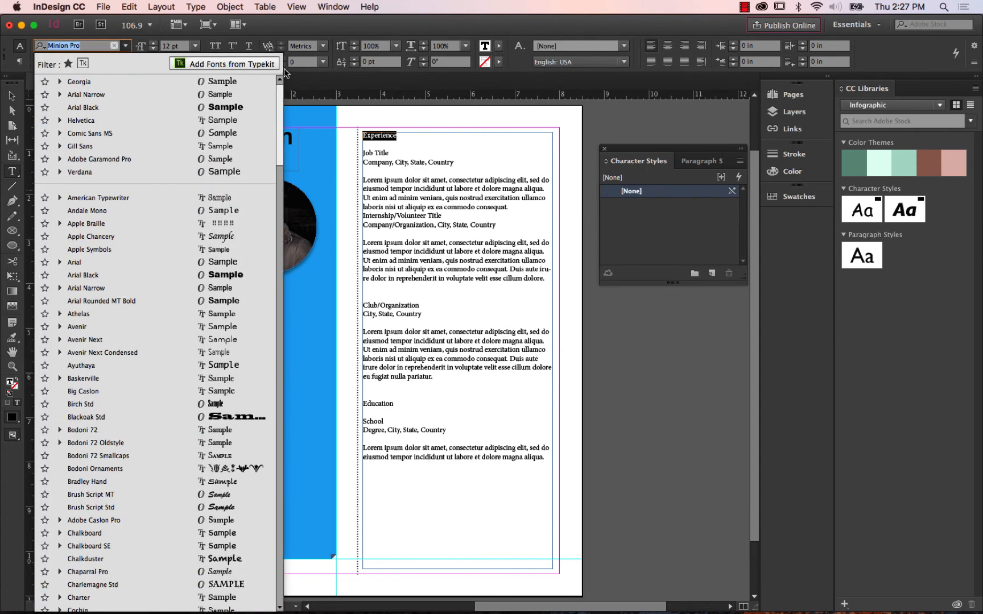
click(127, 111)
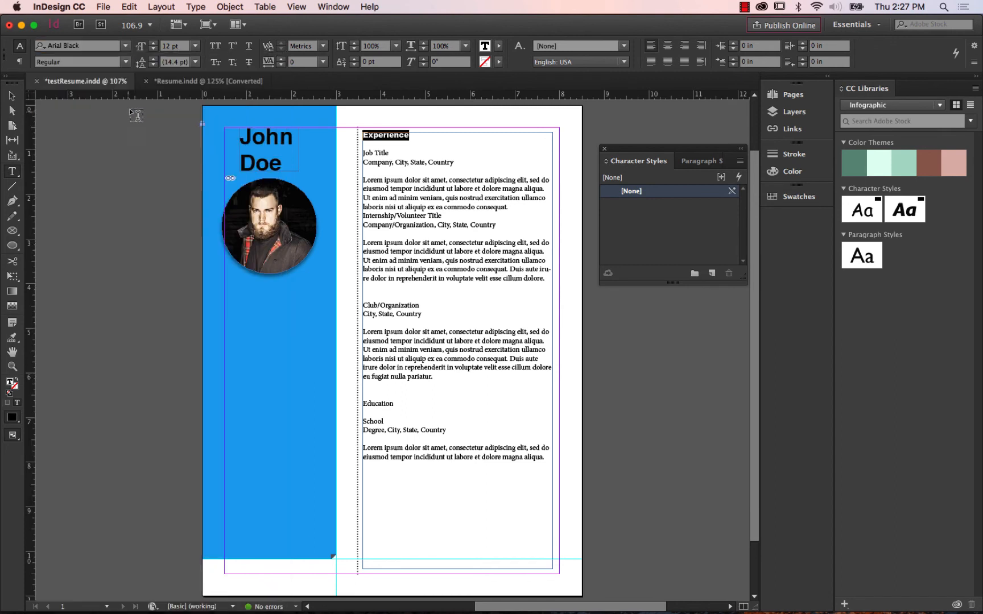
click(153, 43)
click(153, 43)
click(153, 43)
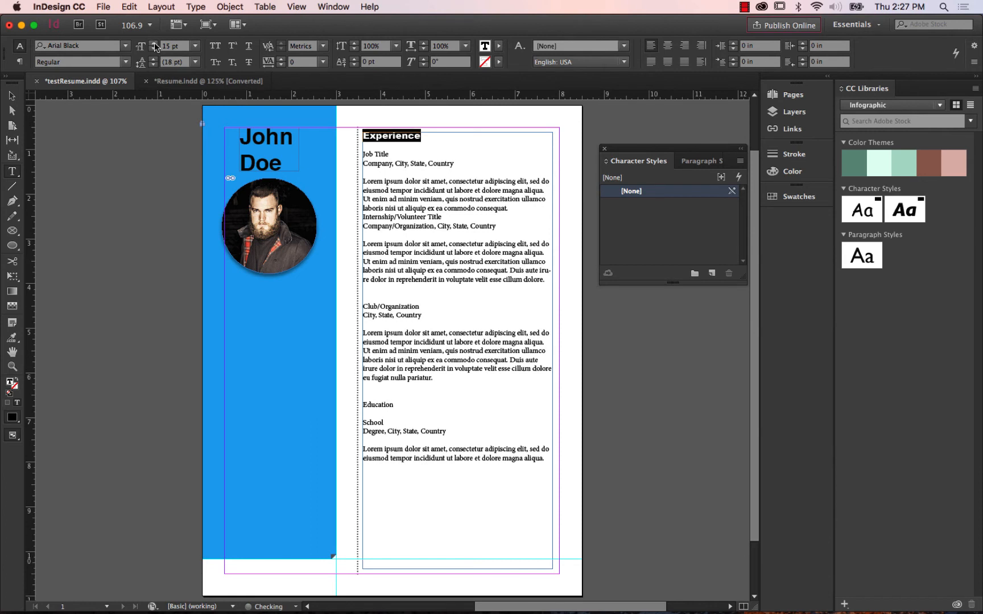
click(153, 44)
click(153, 43)
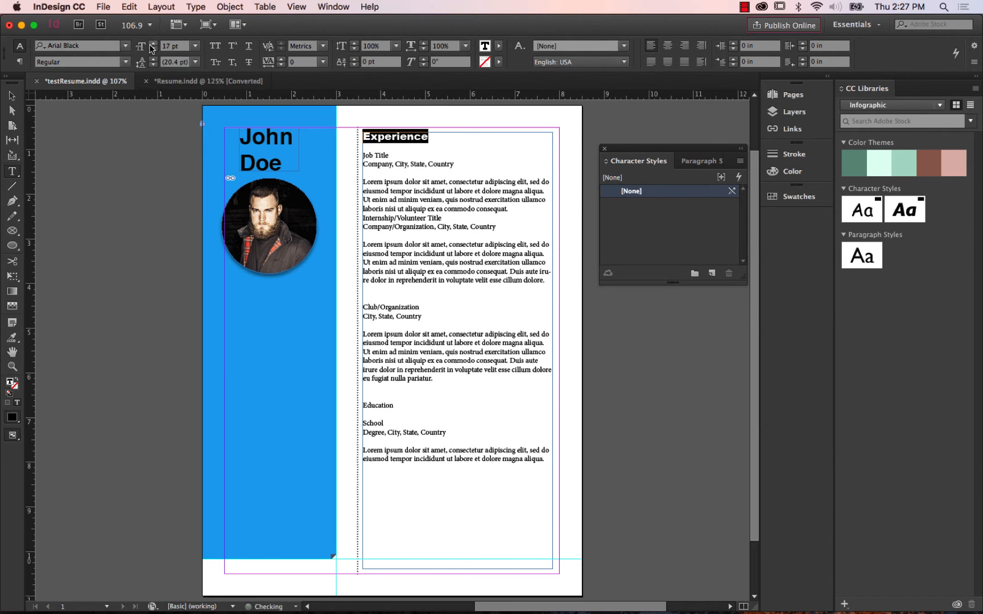
click(153, 43)
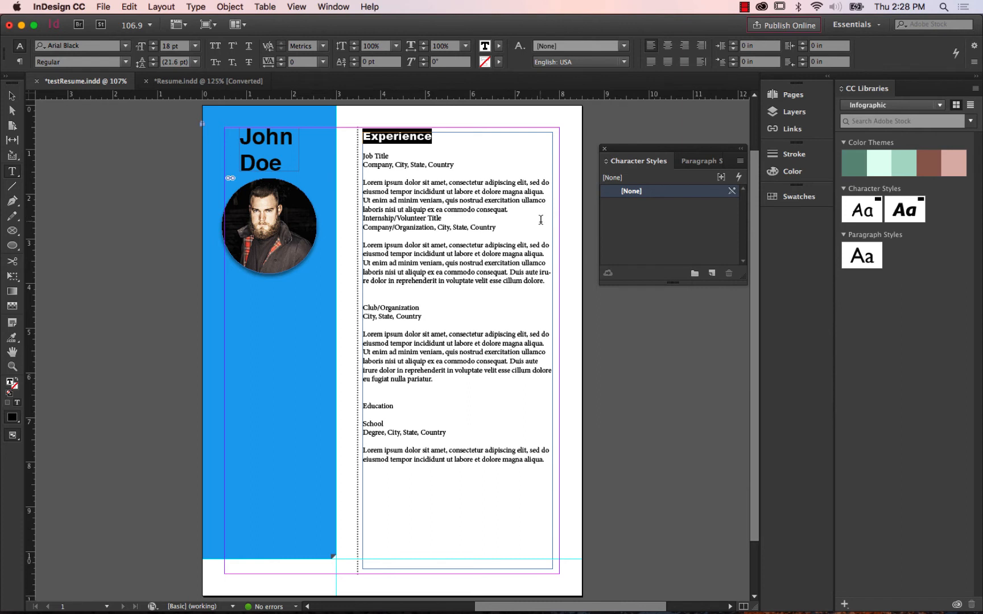
Create a character style named header from the Experience heading with All Caps case, and apply it to the Education heading.
click(711, 277)
double_click(652, 206)
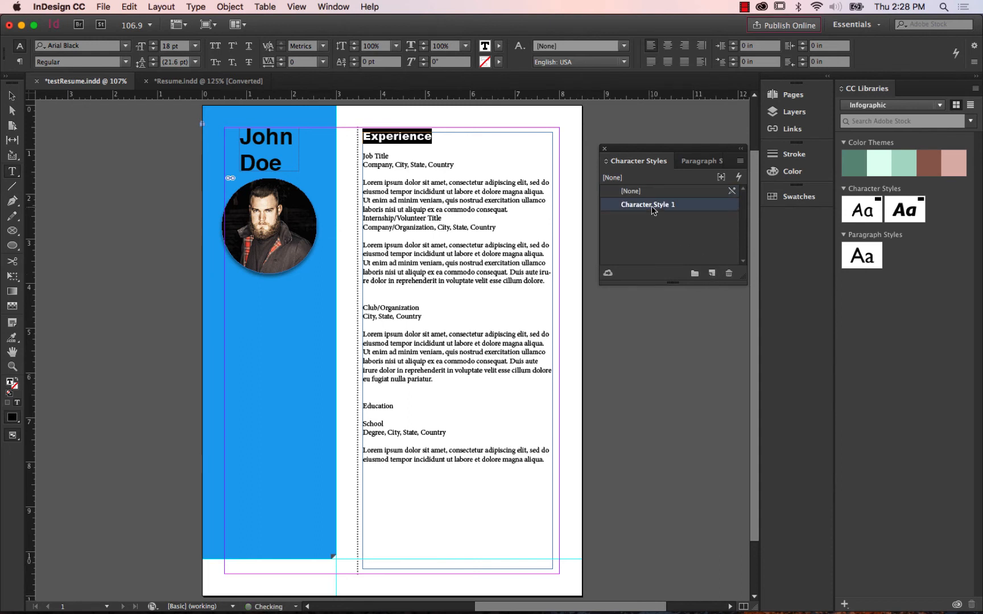
text(header)
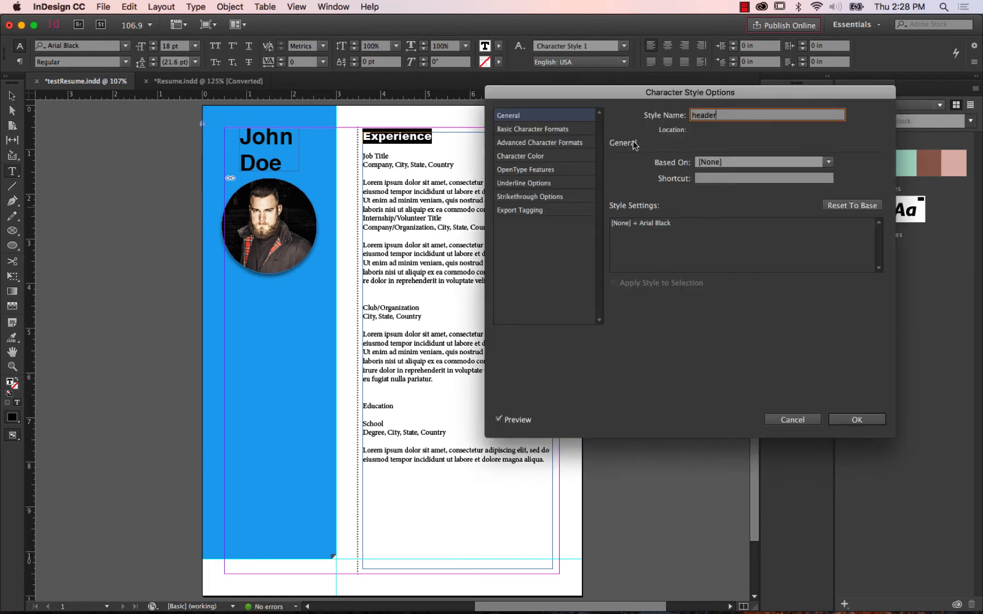
click(533, 131)
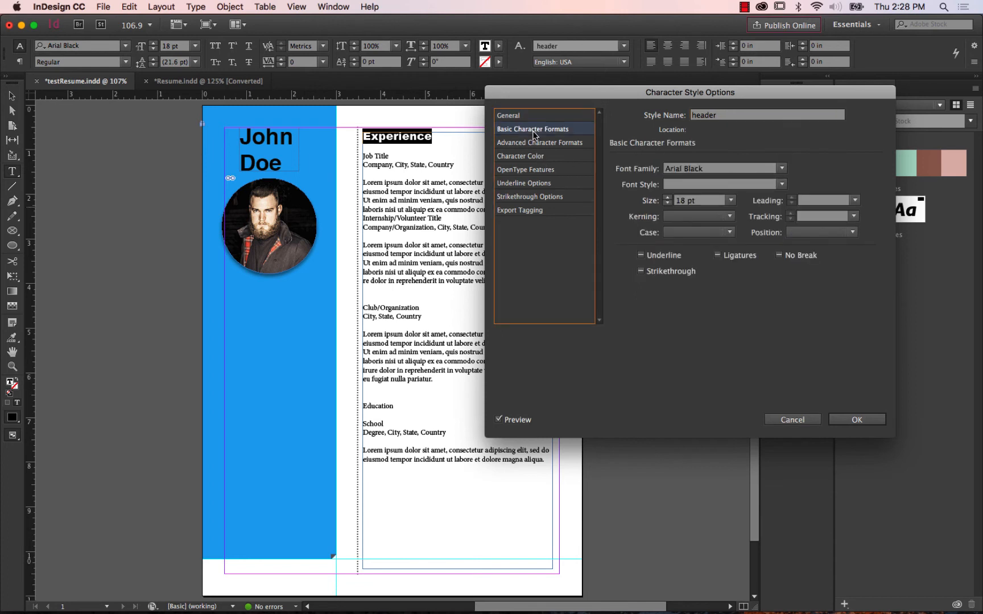
click(708, 233)
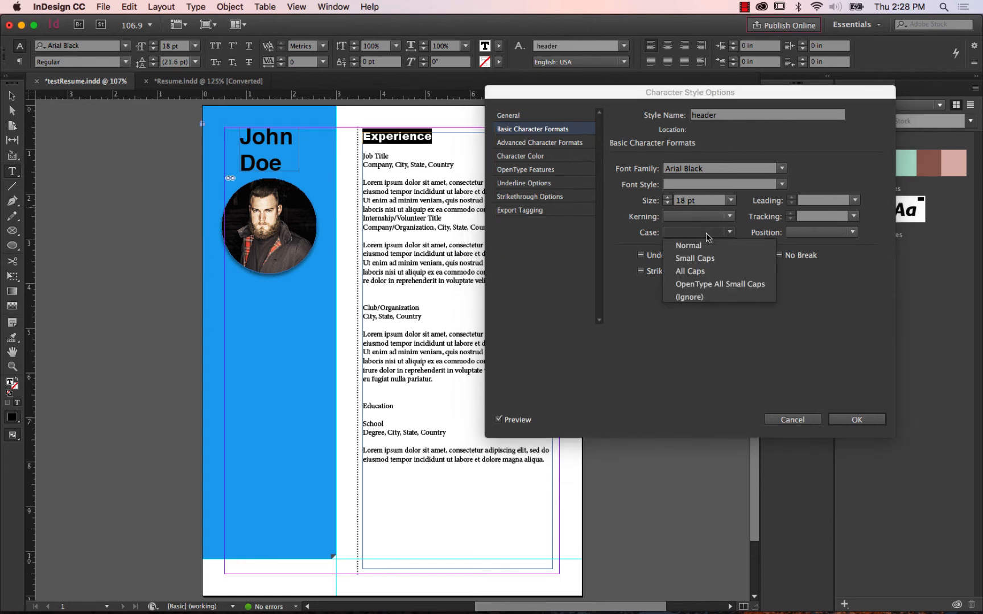
click(696, 271)
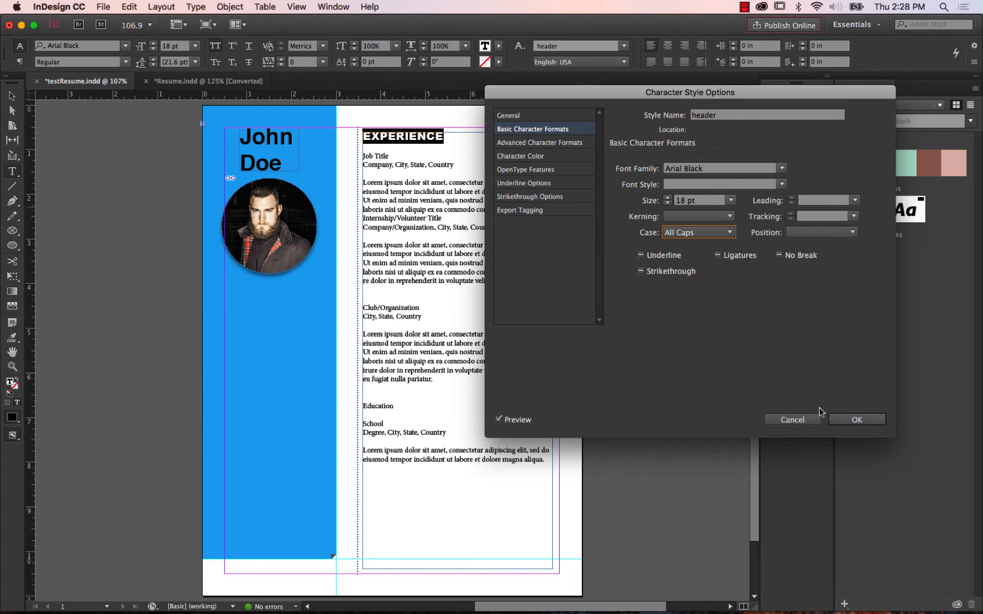
click(860, 422)
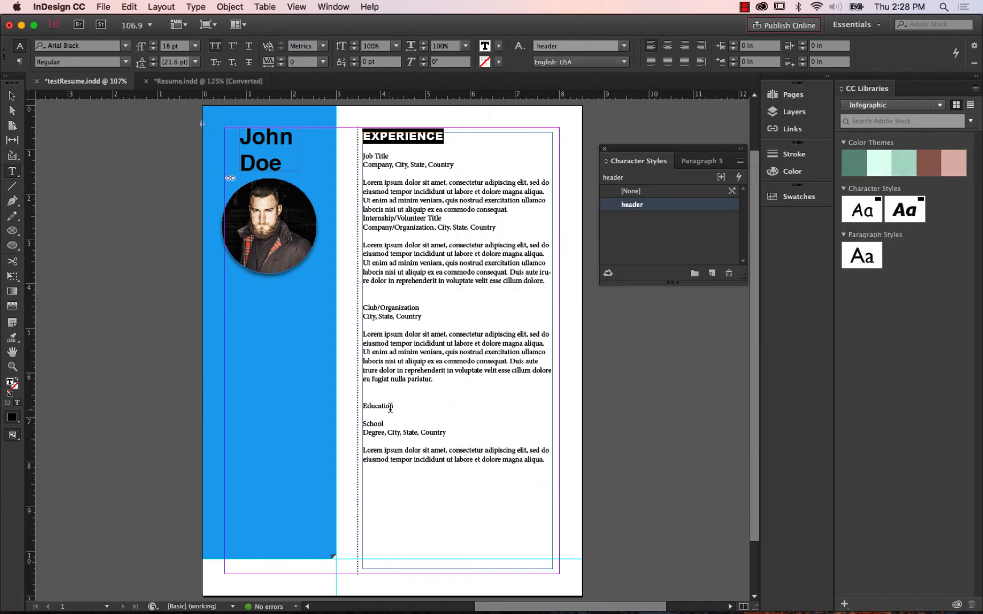
drag(403, 407, 362, 406)
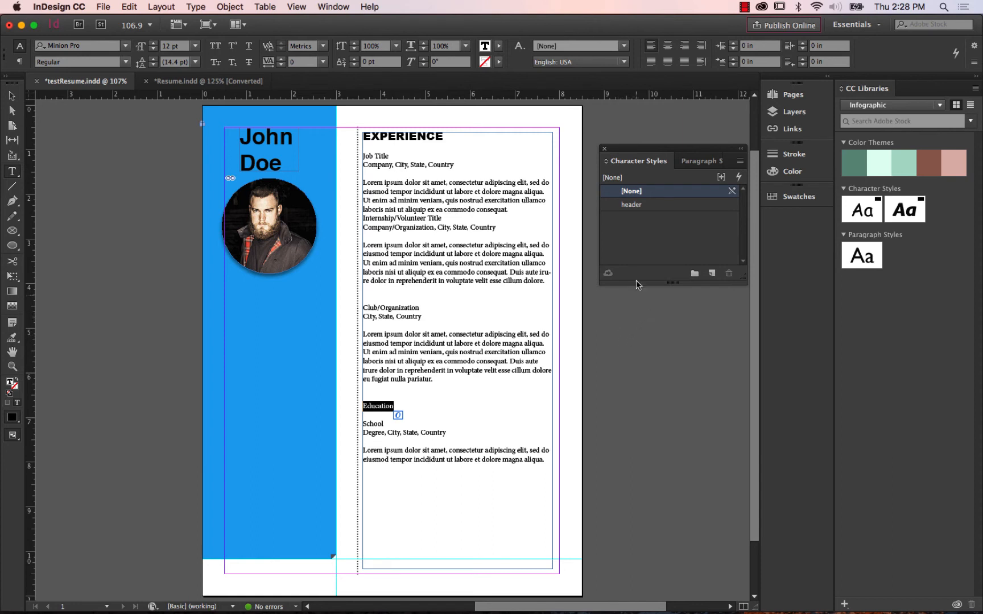
click(646, 203)
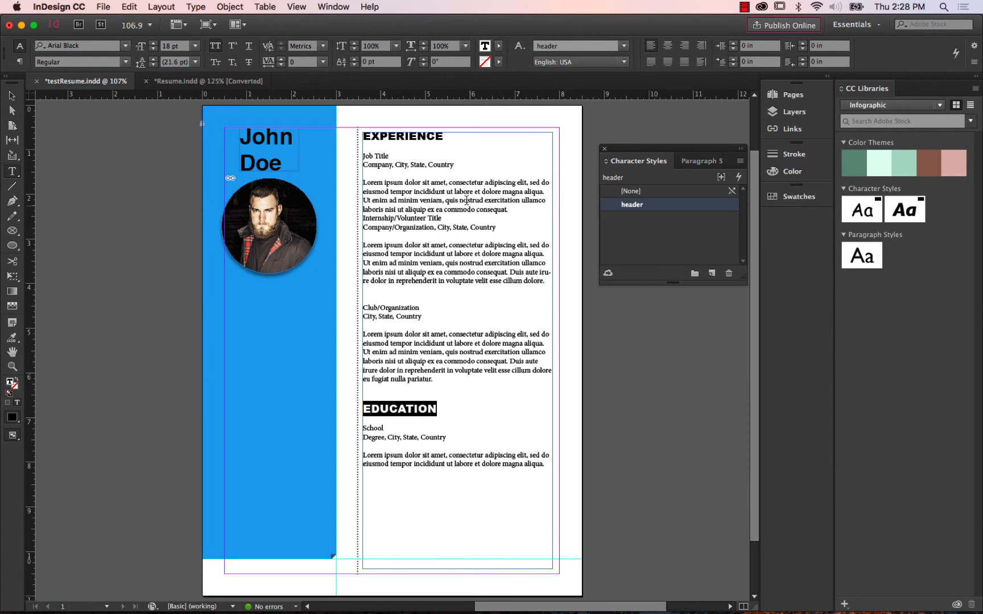
Format the Job Title and Company, City, State, Country lines under Experience in Arial Italic.
drag(468, 163, 361, 154)
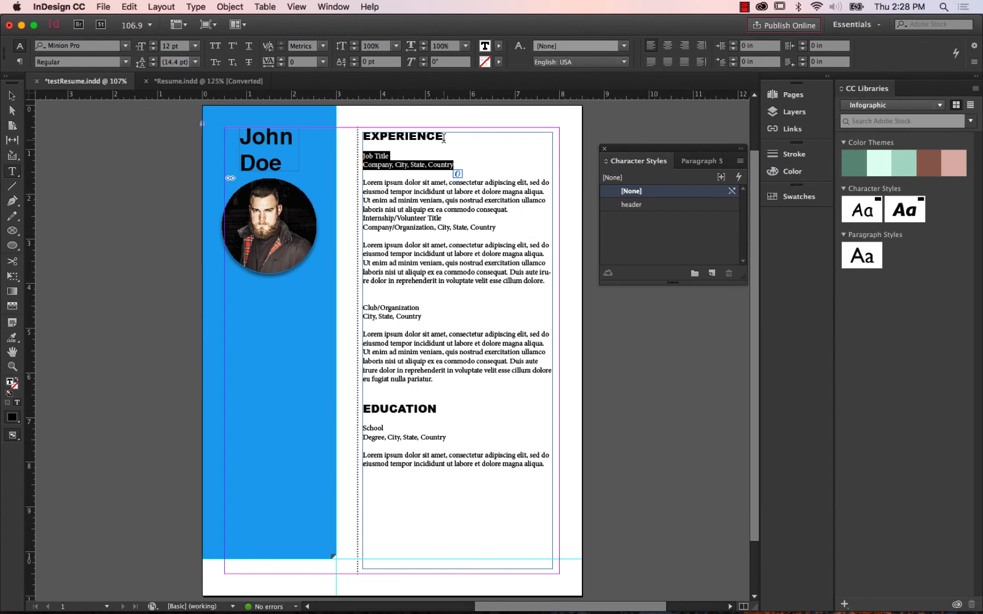
drag(443, 138, 359, 136)
drag(462, 165, 361, 155)
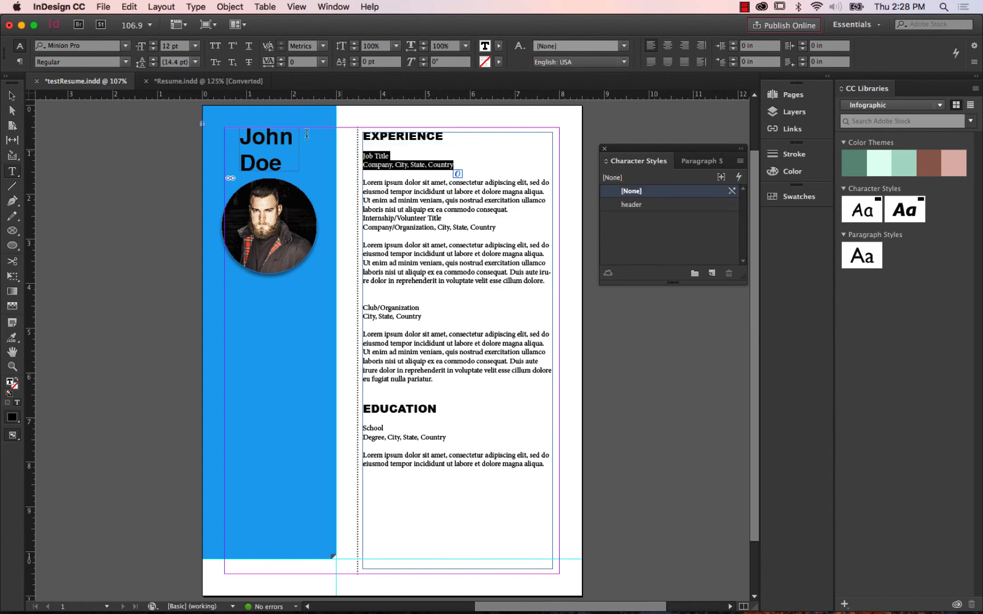
click(125, 47)
scroll(267, 149, down, 15)
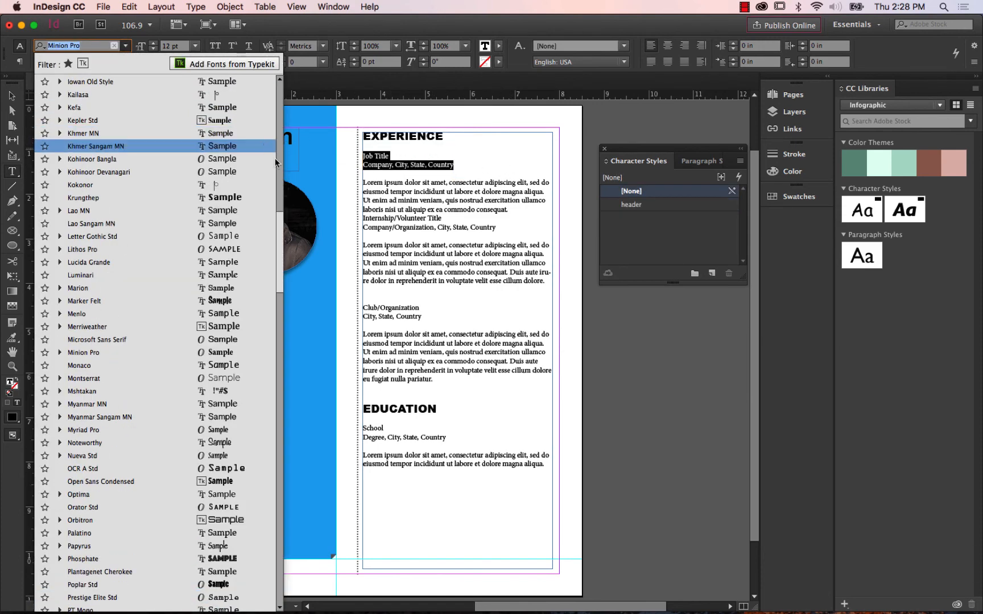
scroll(280, 226, up, 15)
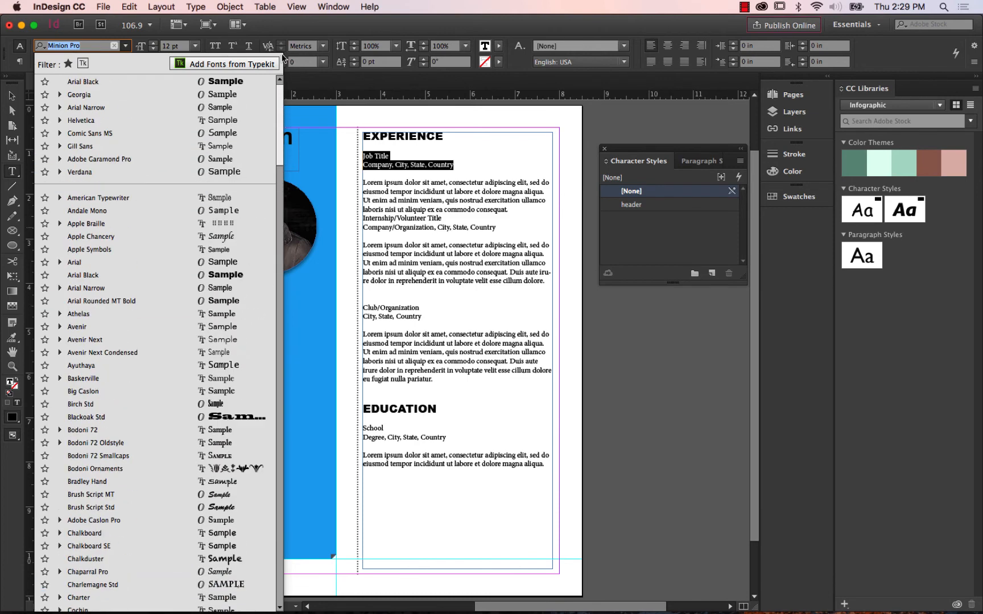
click(77, 264)
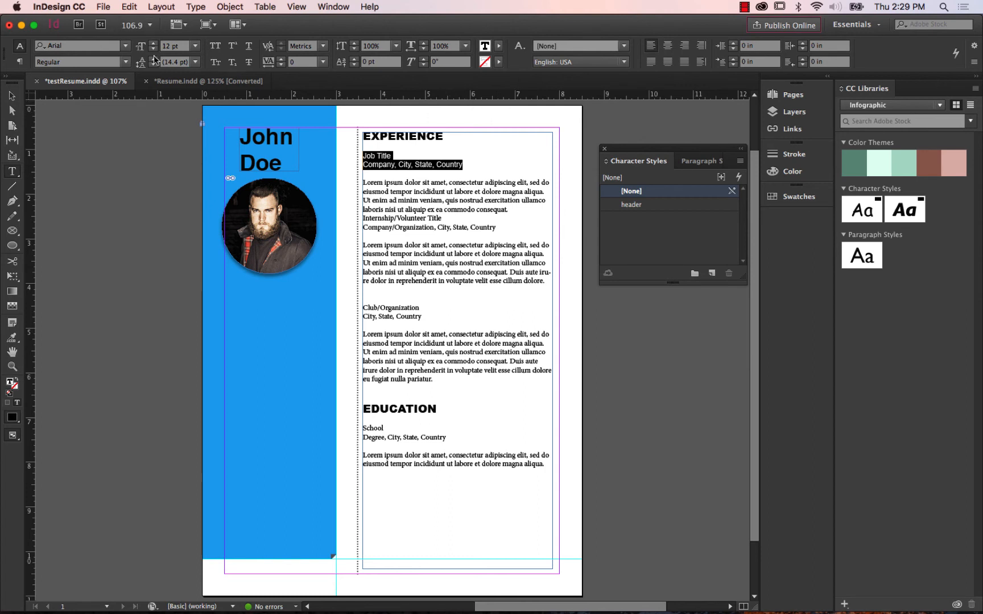
click(125, 61)
click(89, 89)
Create a character style named subheader from the italic job title and company lines.
click(712, 274)
double_click(666, 220)
text(subheader)
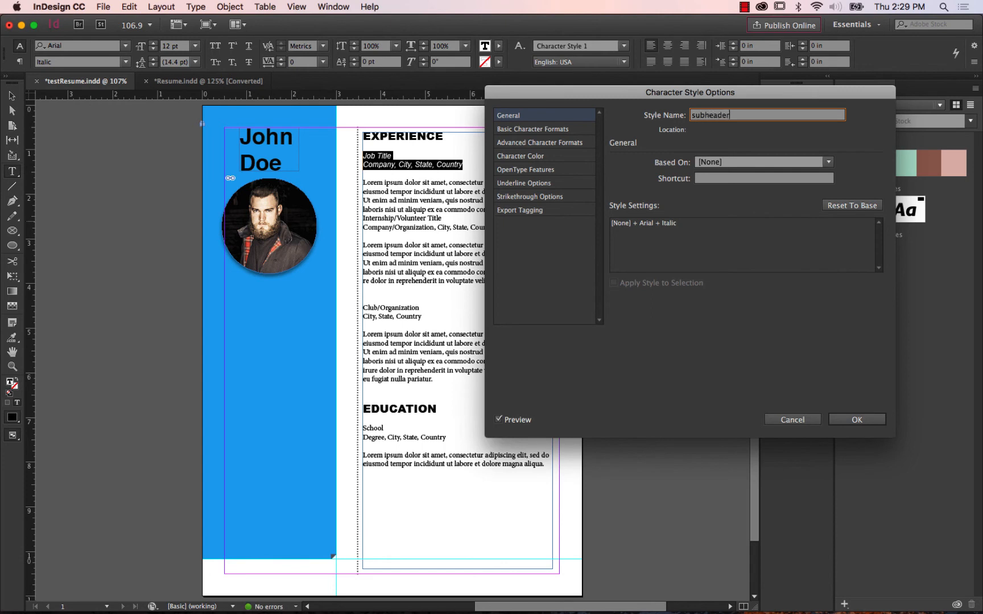
click(847, 420)
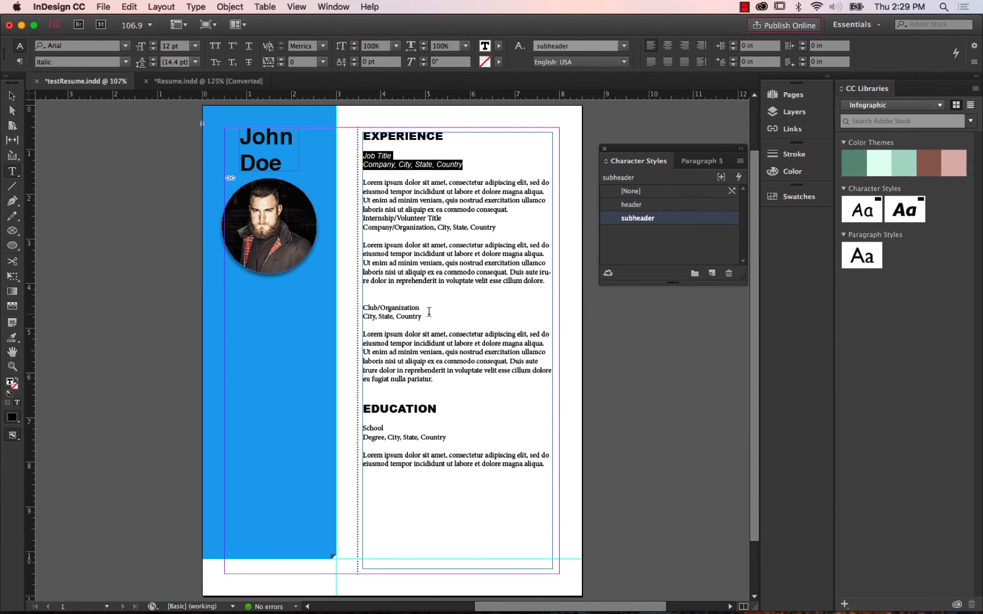
Apply the subheader character style to the Club/Organization lines and to the School and Degree lines under Education.
drag(429, 320, 364, 306)
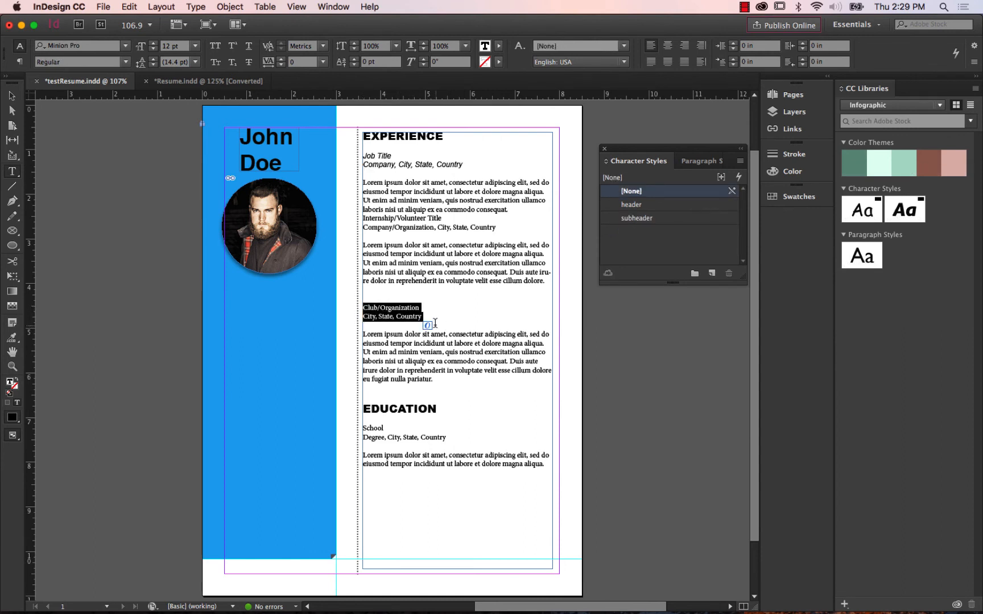
click(652, 224)
drag(455, 441, 365, 431)
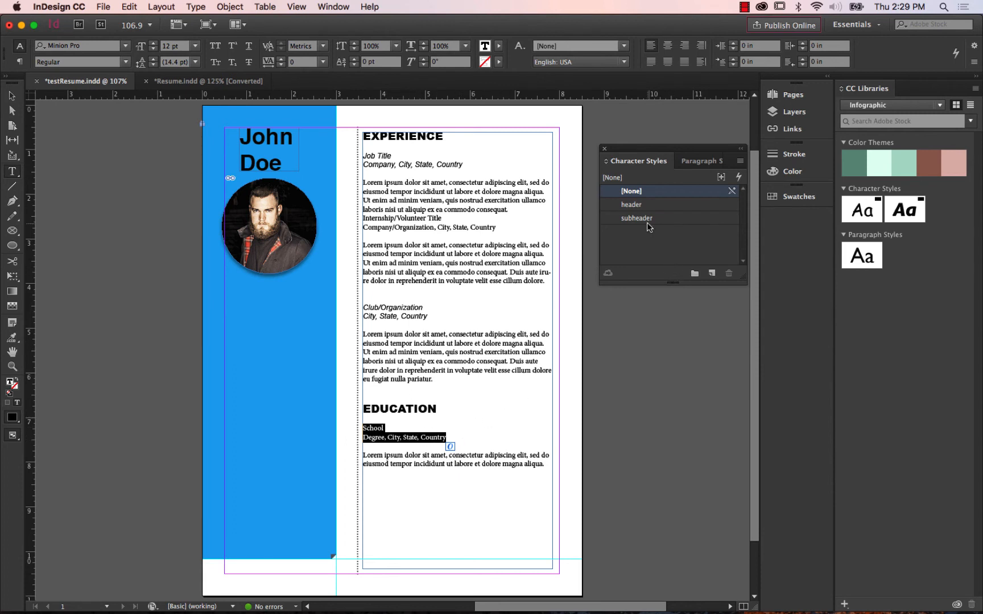
click(647, 222)
click(10, 100)
click(84, 142)
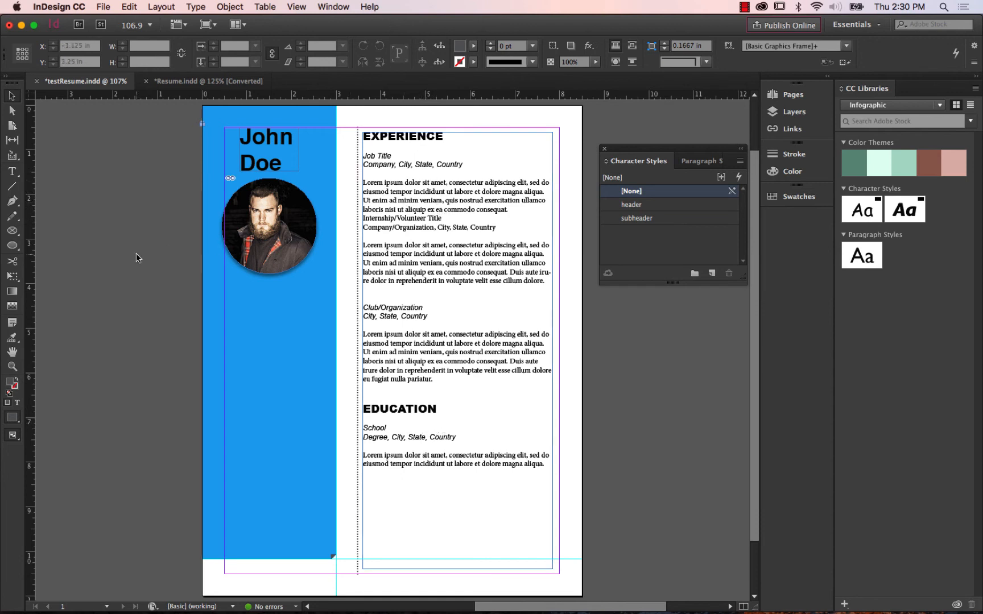
Apply the subheader character style to the Internship/Volunteer Title and company lines, and insert a blank line above them.
click(14, 174)
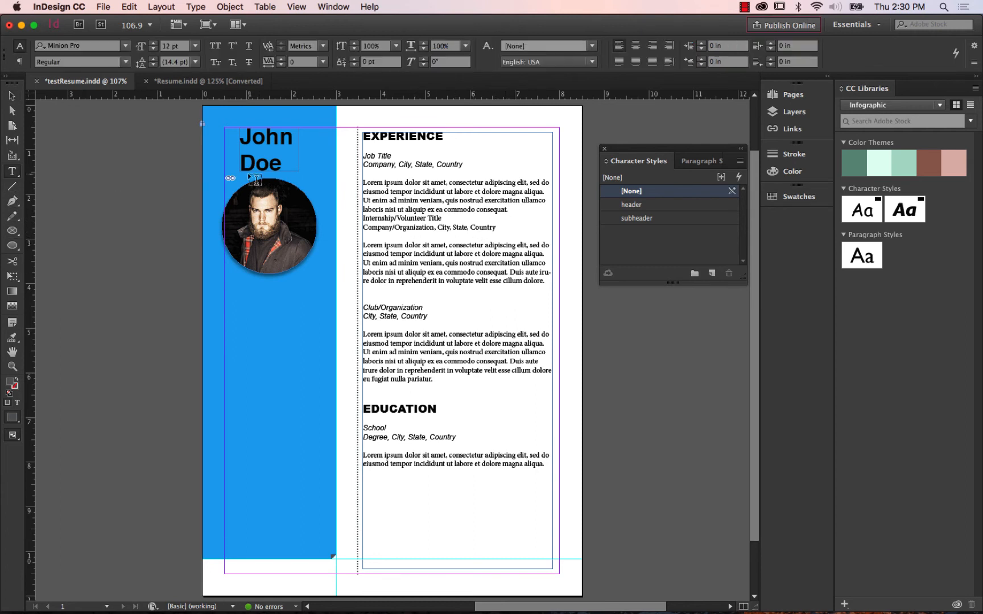
drag(494, 231, 356, 219)
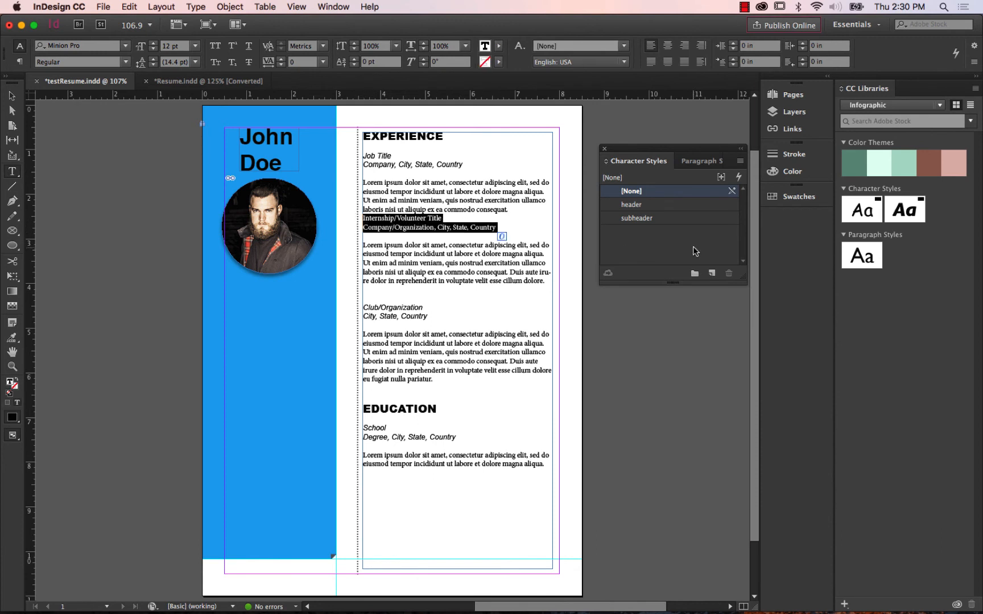
click(660, 220)
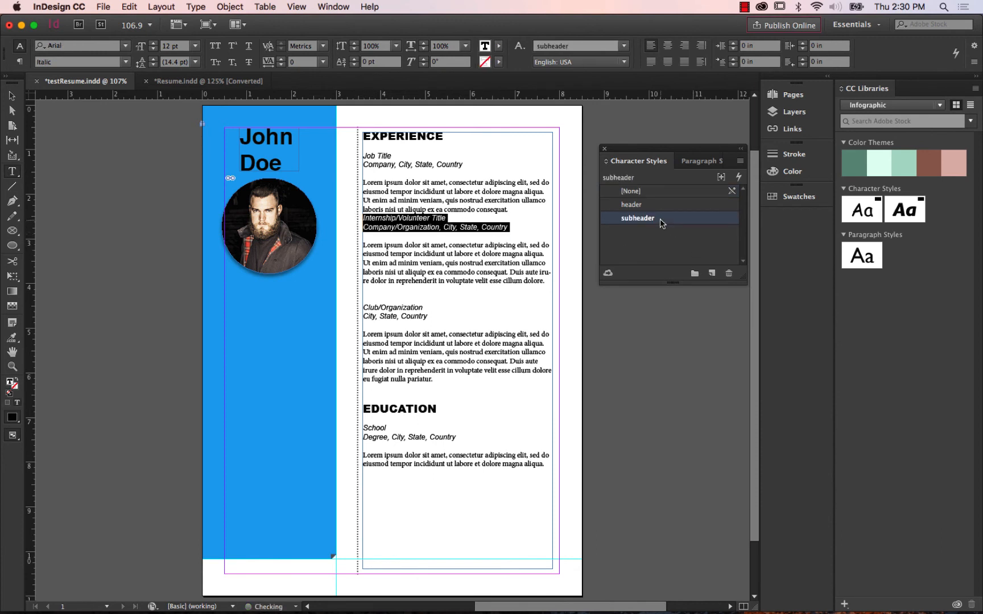
click(512, 211)
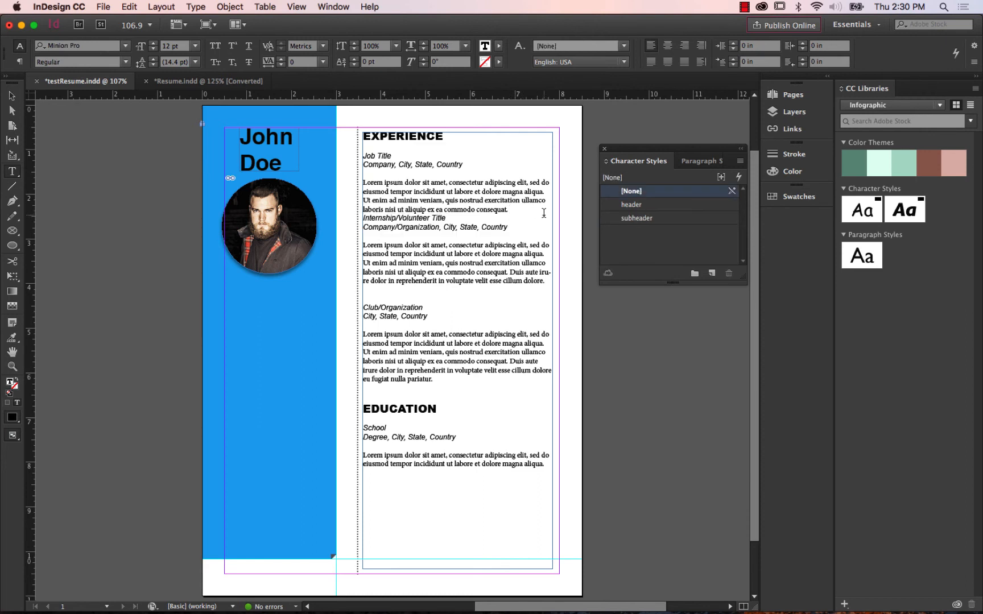
key(Return)
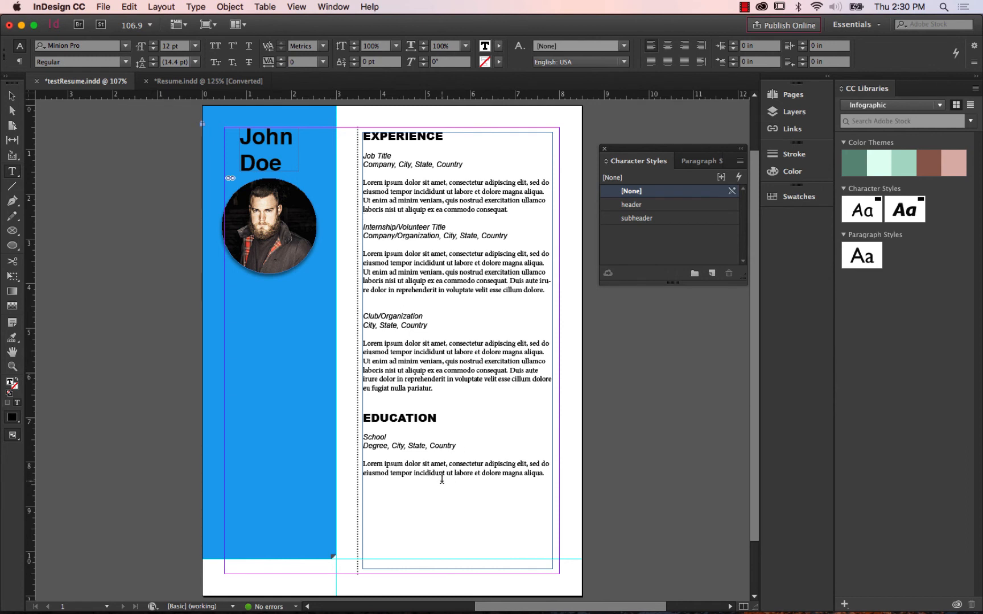
Format the Lorem ipsum paragraph under Job Title in Arial Regular at 10 pt.
drag(365, 179, 515, 211)
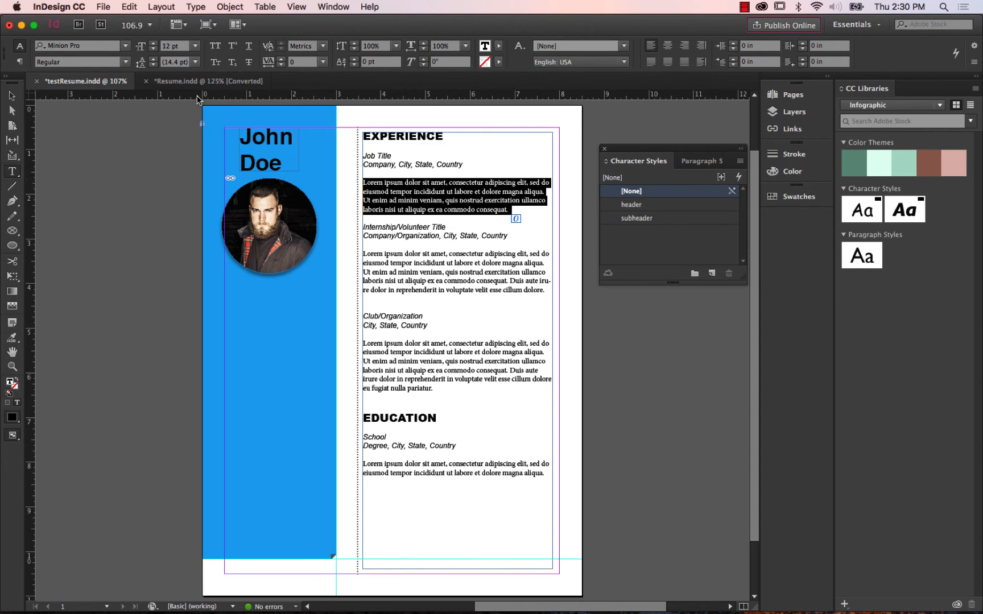
click(125, 51)
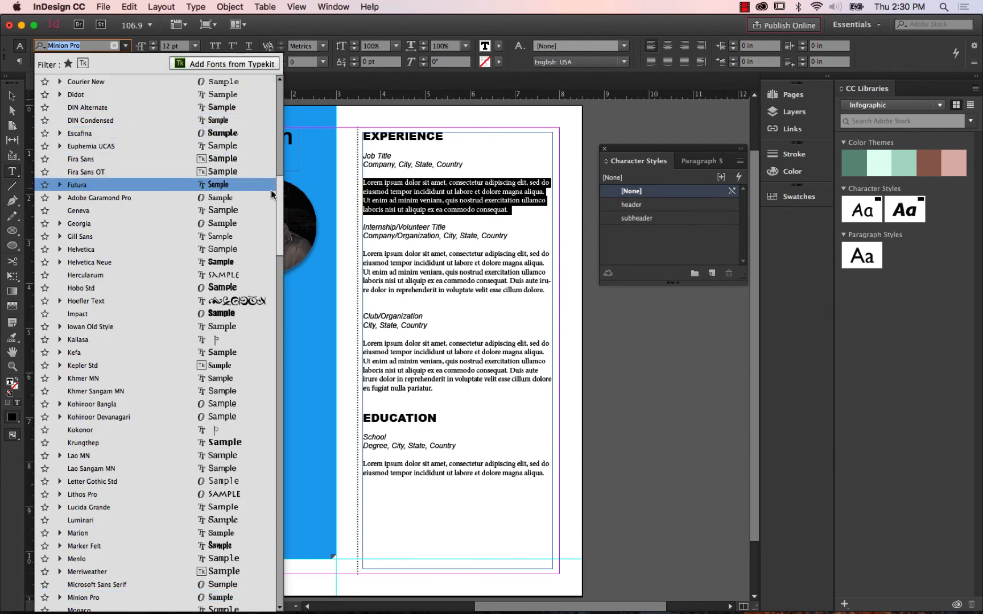
drag(279, 175, 278, 87)
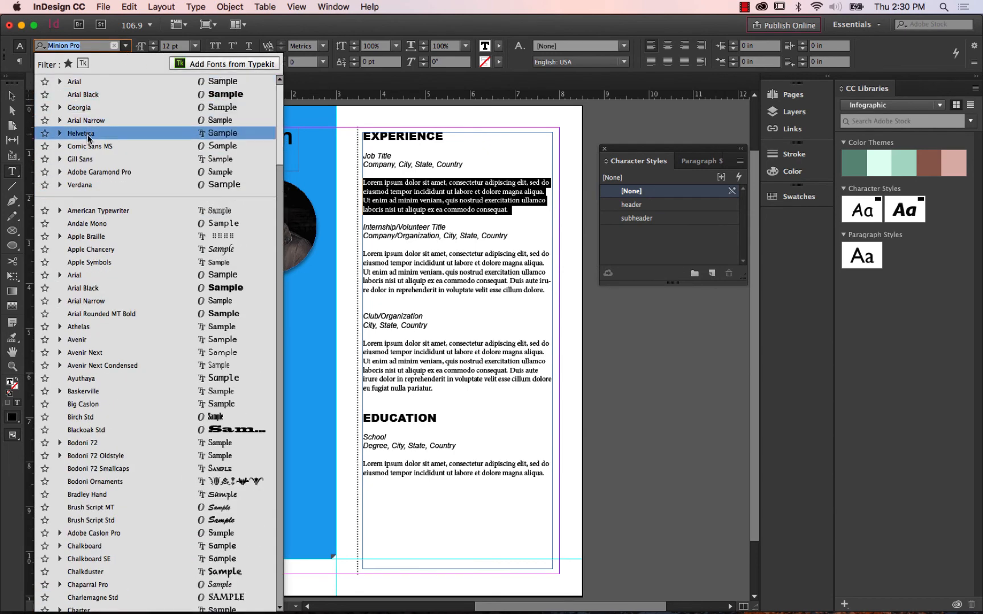
click(86, 277)
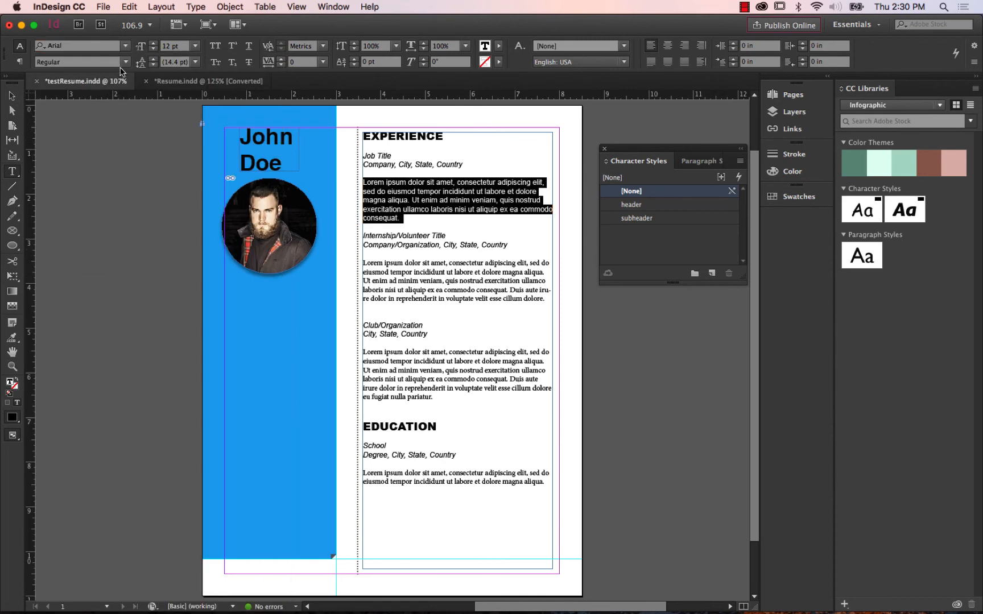
click(195, 46)
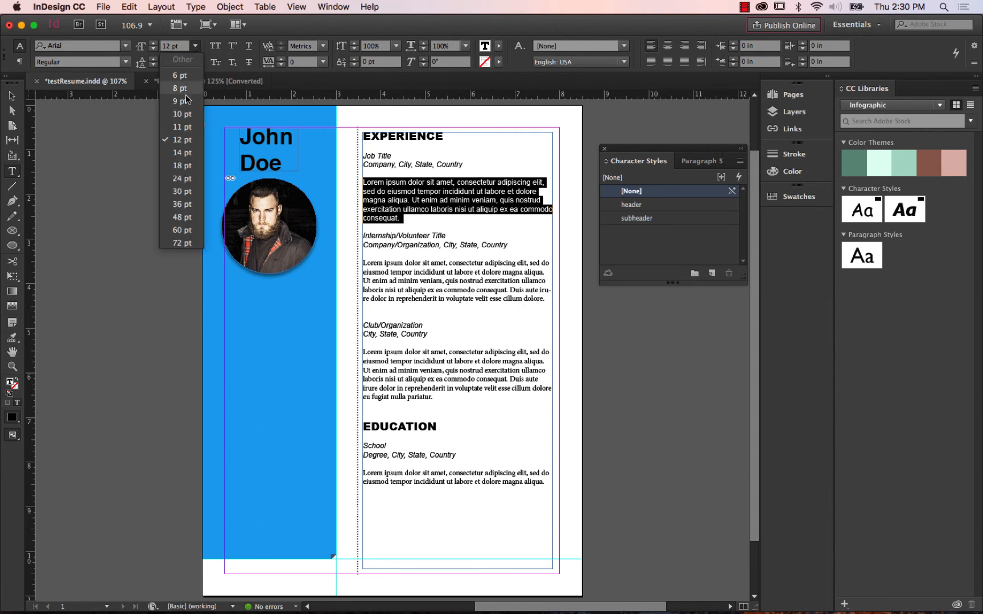
click(183, 101)
click(195, 46)
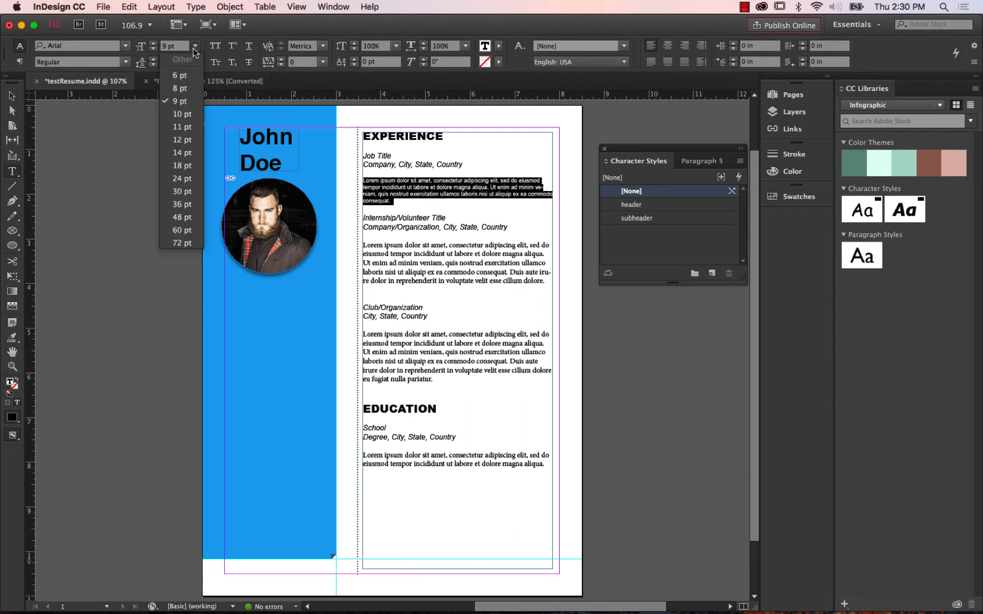
click(181, 117)
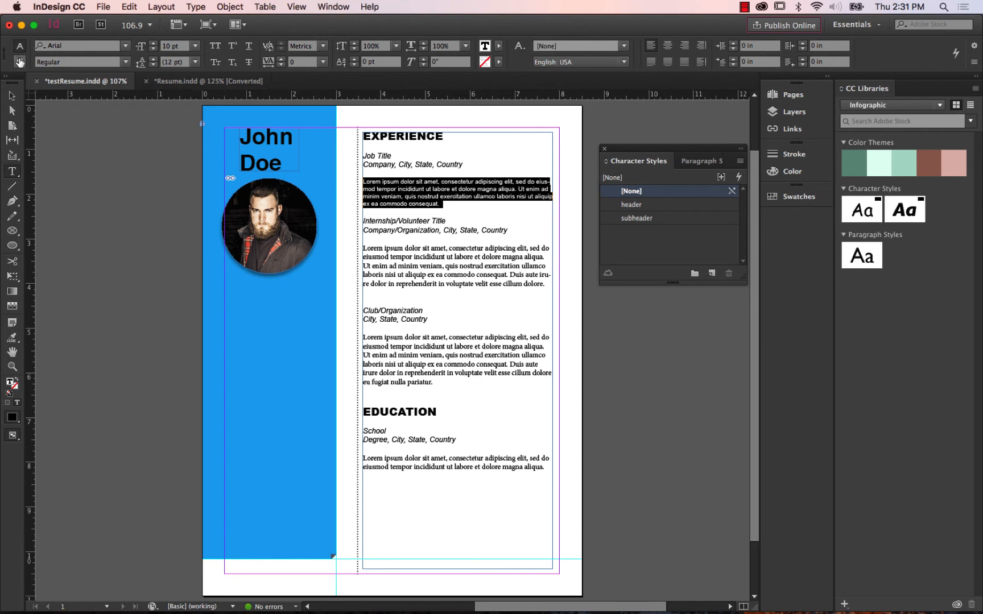
Create a paragraph style named resume paragraph style from the formatted Job Title body paragraph.
click(19, 61)
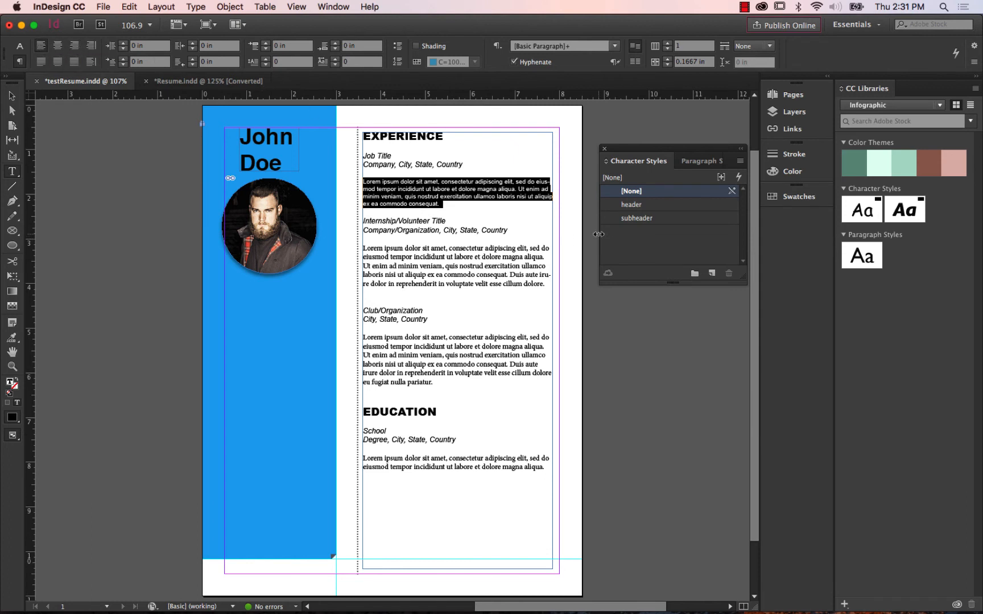
click(703, 165)
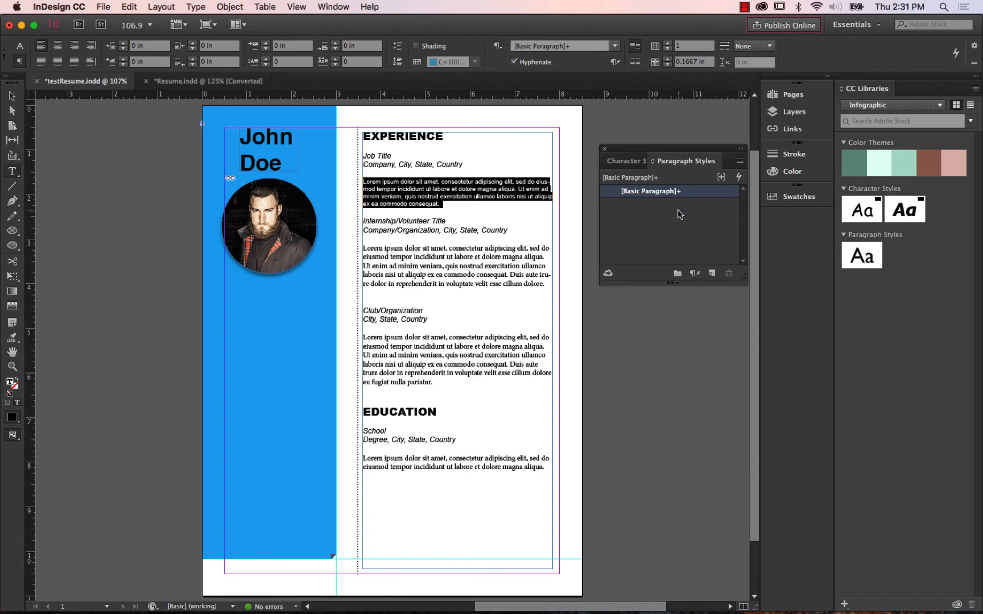
click(712, 273)
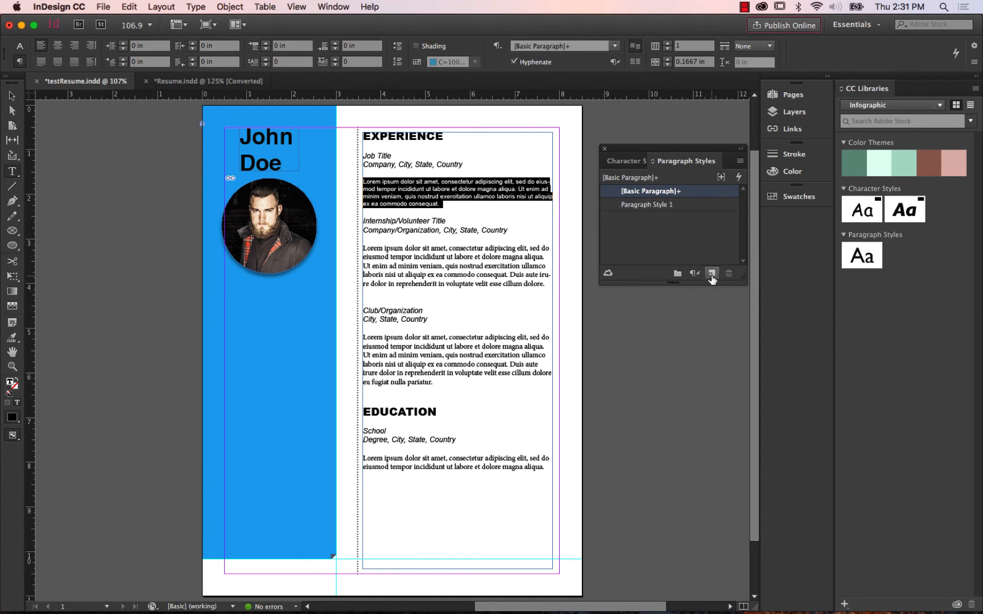
double_click(670, 206)
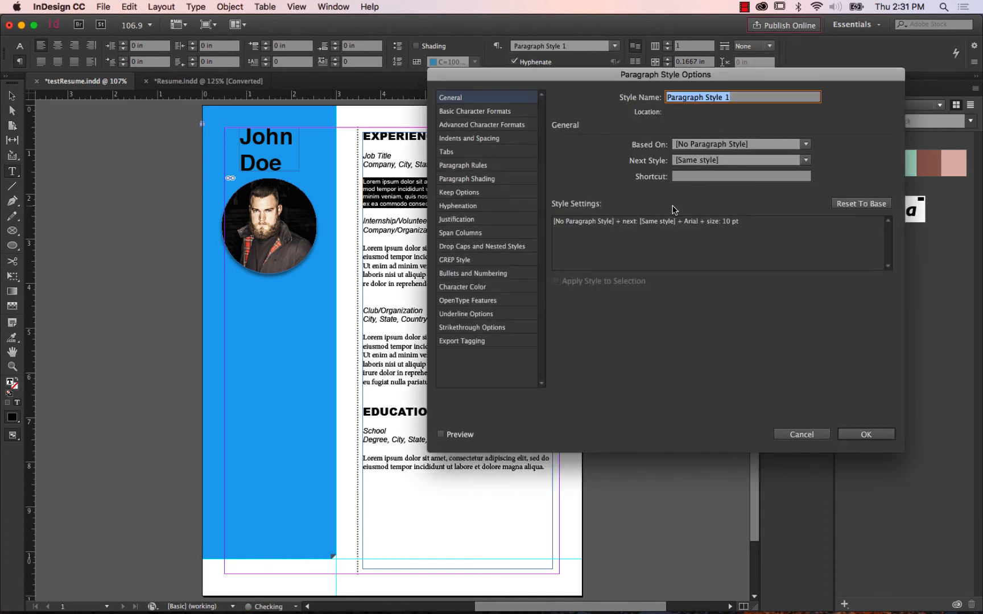
text(r)
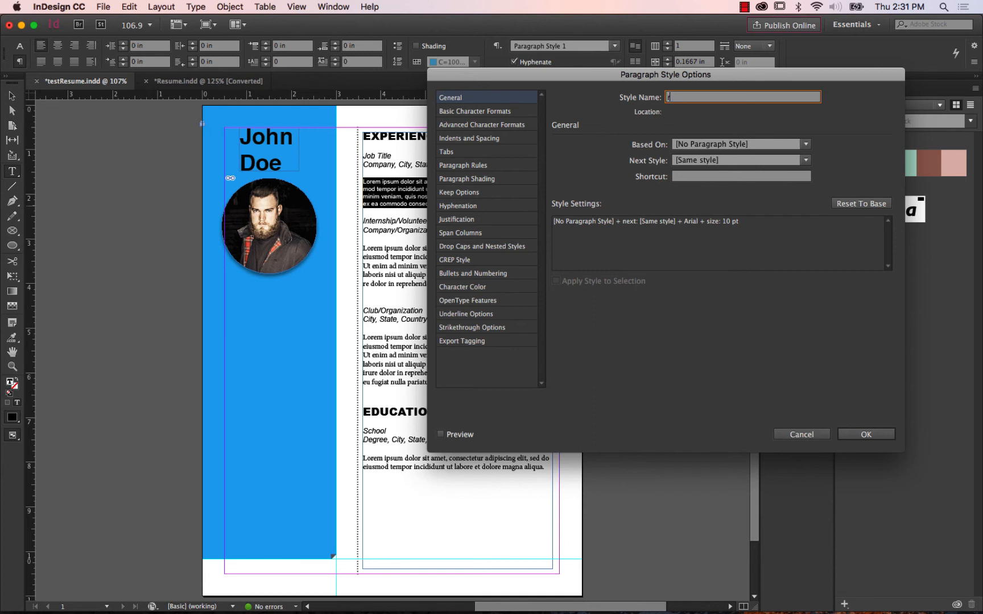
text(esume paragraph style)
click(858, 435)
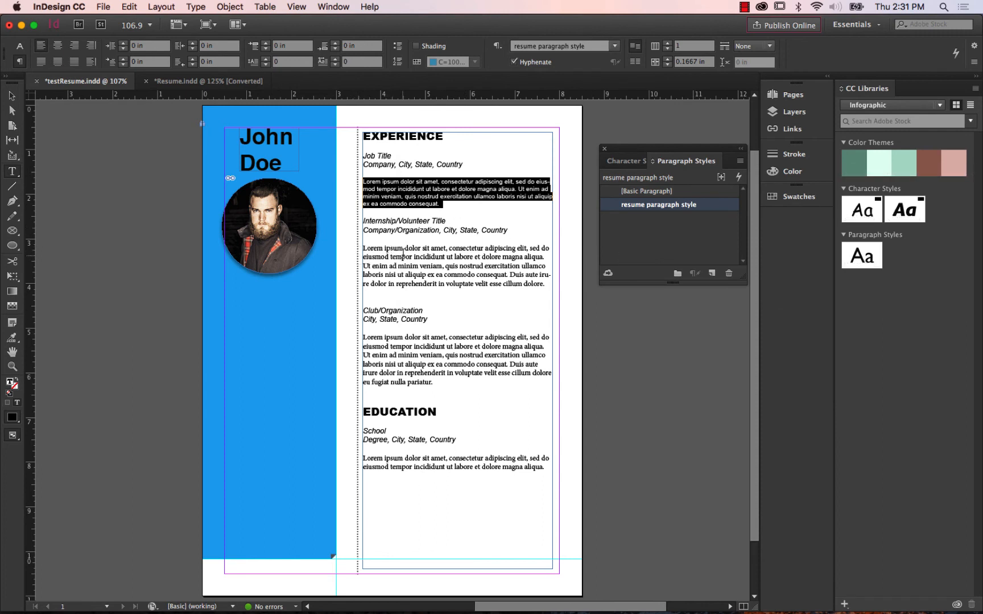
Apply resume paragraph style to the body paragraphs under Internship/Volunteer Title, Club/Organization and School.
click(407, 248)
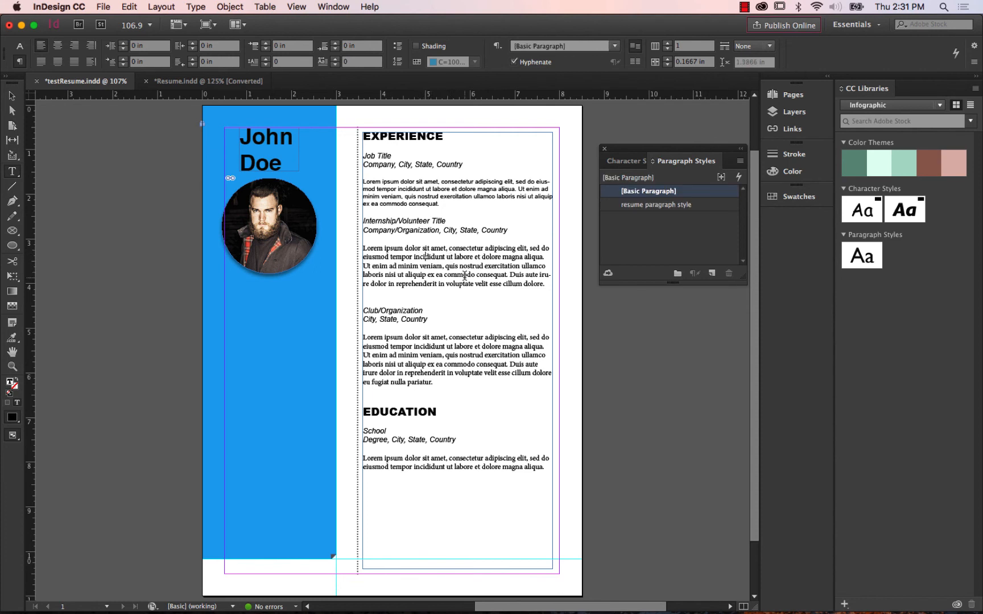
click(671, 205)
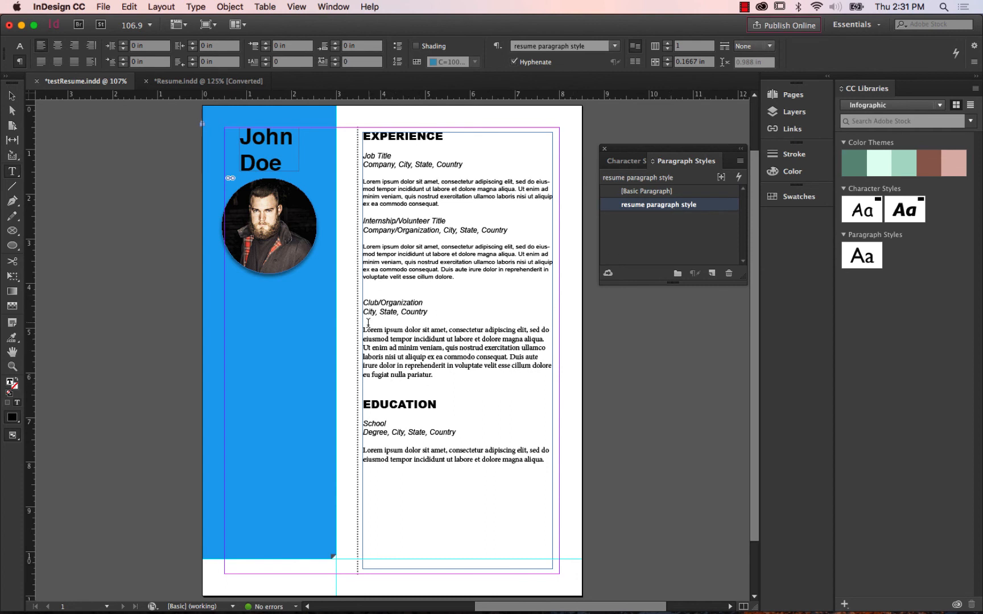
drag(366, 329, 433, 376)
click(448, 346)
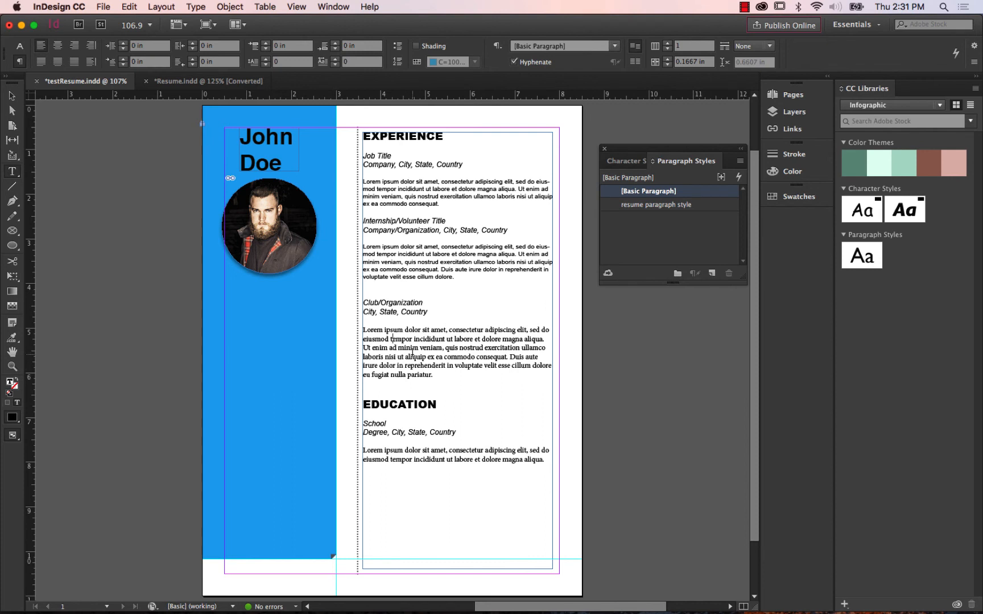
click(414, 342)
click(655, 206)
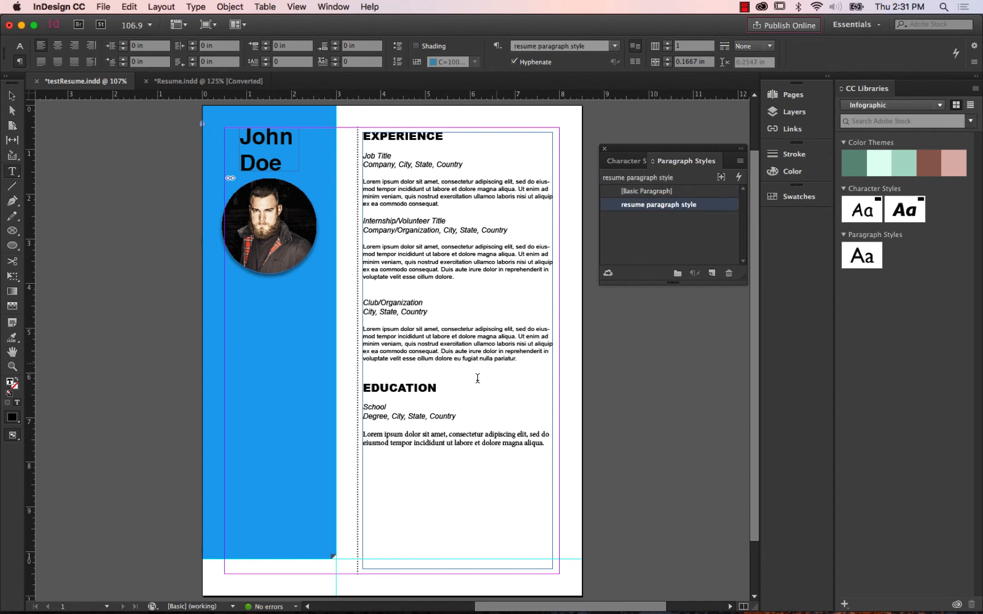
click(392, 441)
click(631, 202)
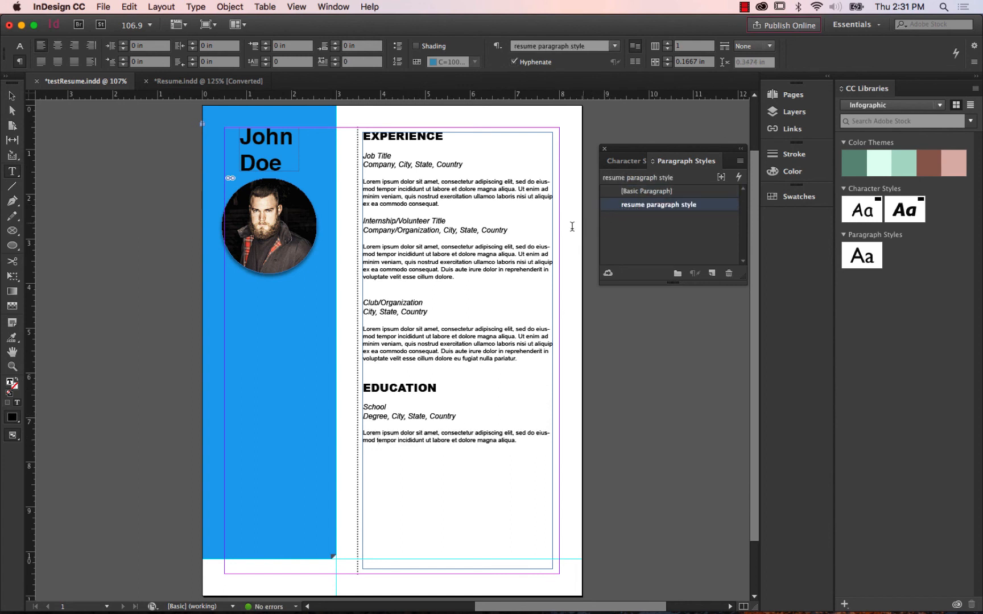
Save testResume.indd and switch to the Resume.indd reference document.
click(103, 8)
click(126, 88)
mouse_move(753, 308)
mouse_down()
mouse_move(752, 322)
mouse_move(759, 302)
mouse_up()
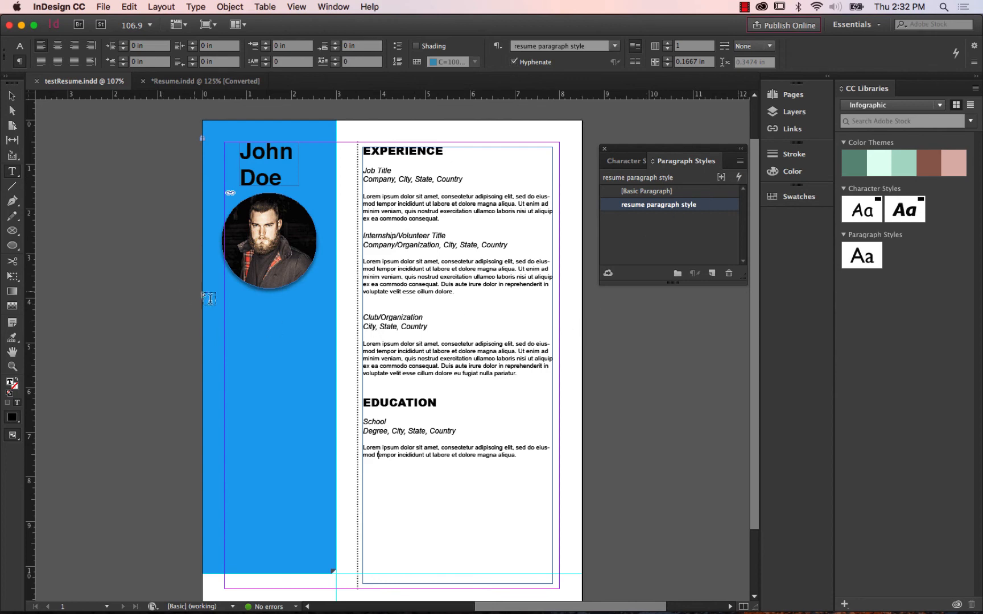
click(173, 82)
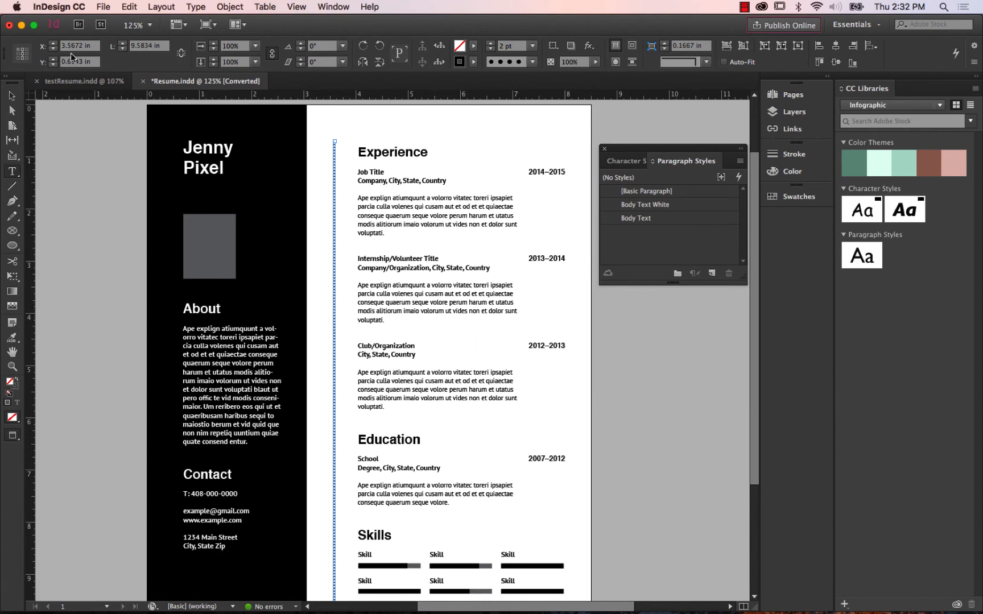
Add a text frame about 2.18 × 0.78 in reading "about" below the photo in testResume.indd and apply the header character style.
click(85, 83)
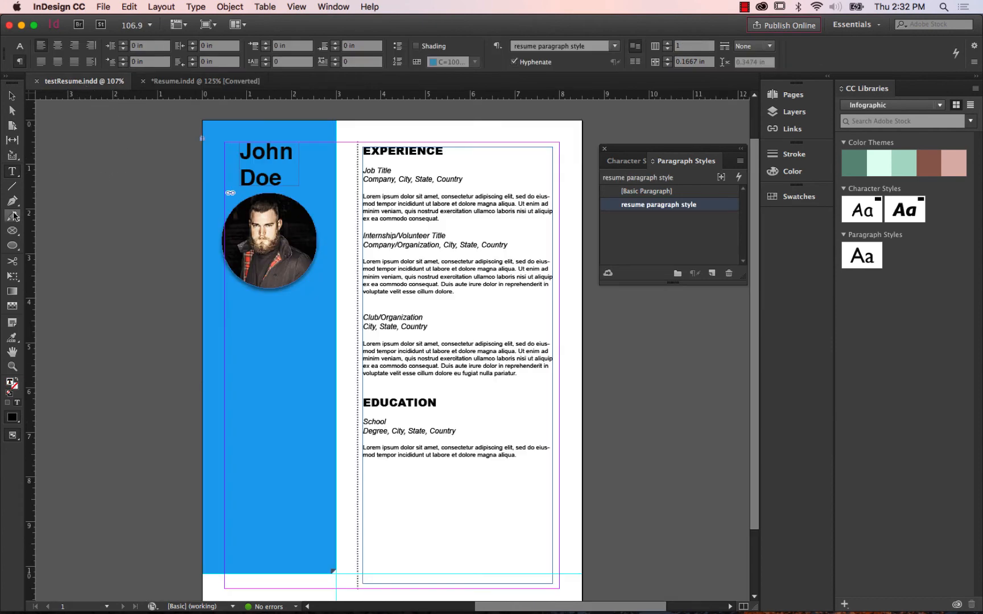
key(Escape)
click(13, 173)
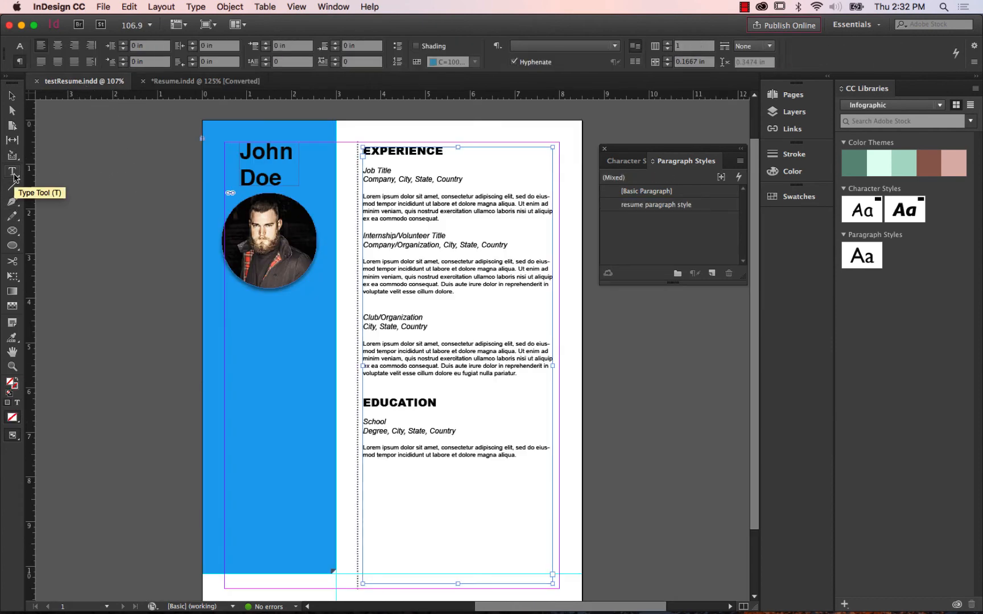
drag(209, 318, 307, 351)
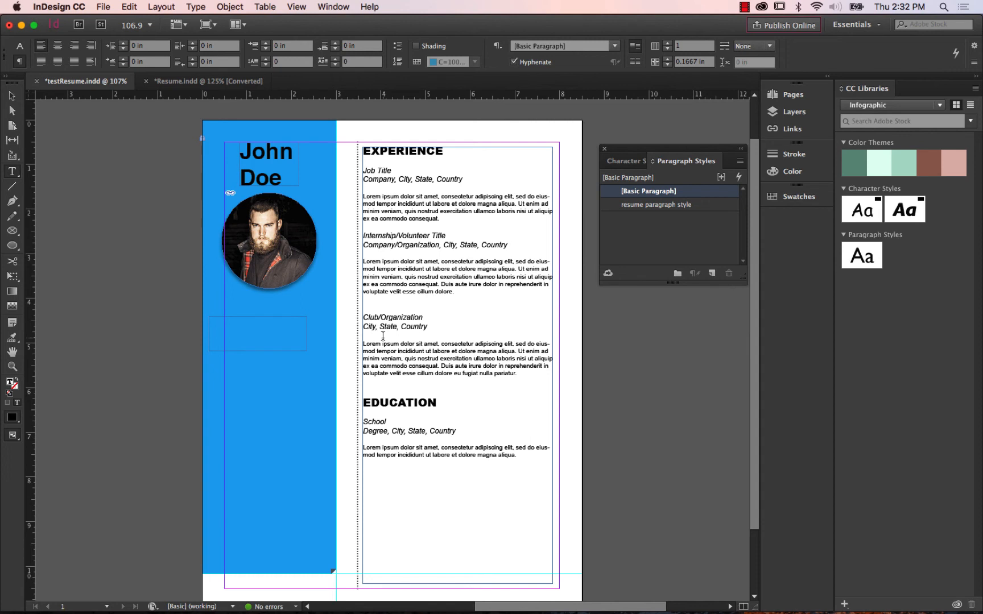
text(about)
click(10, 97)
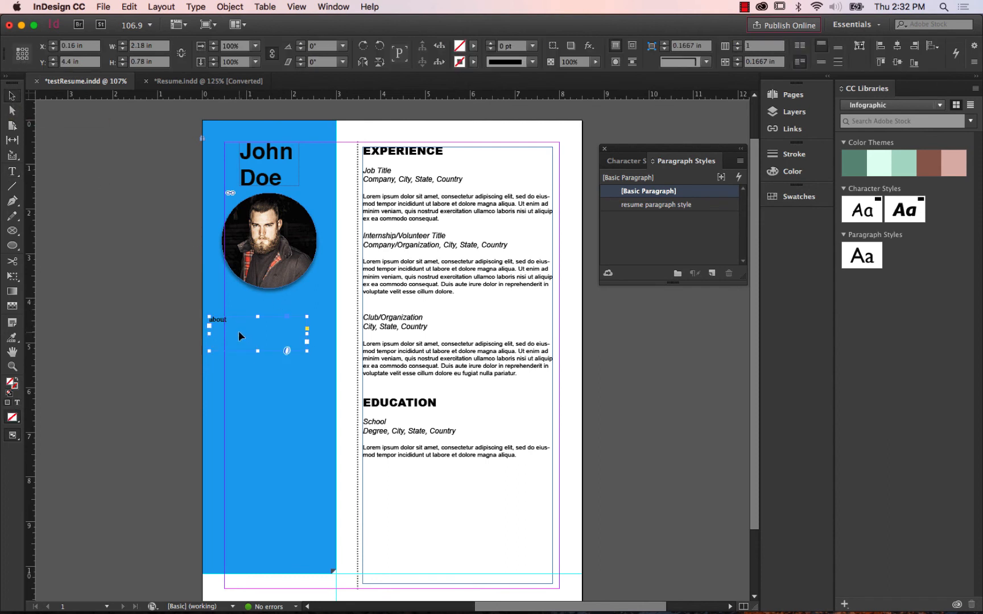
click(625, 163)
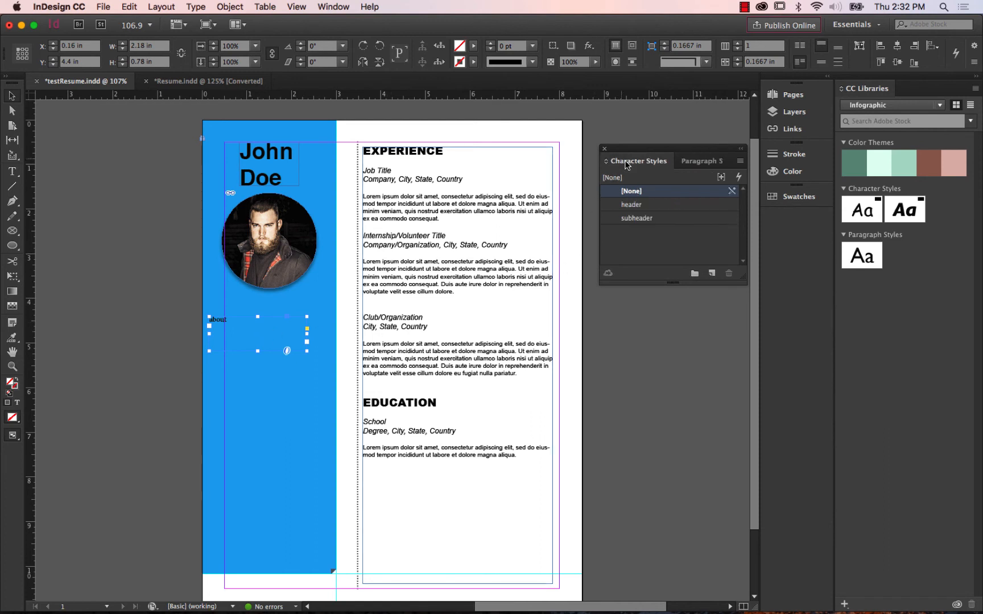
click(631, 205)
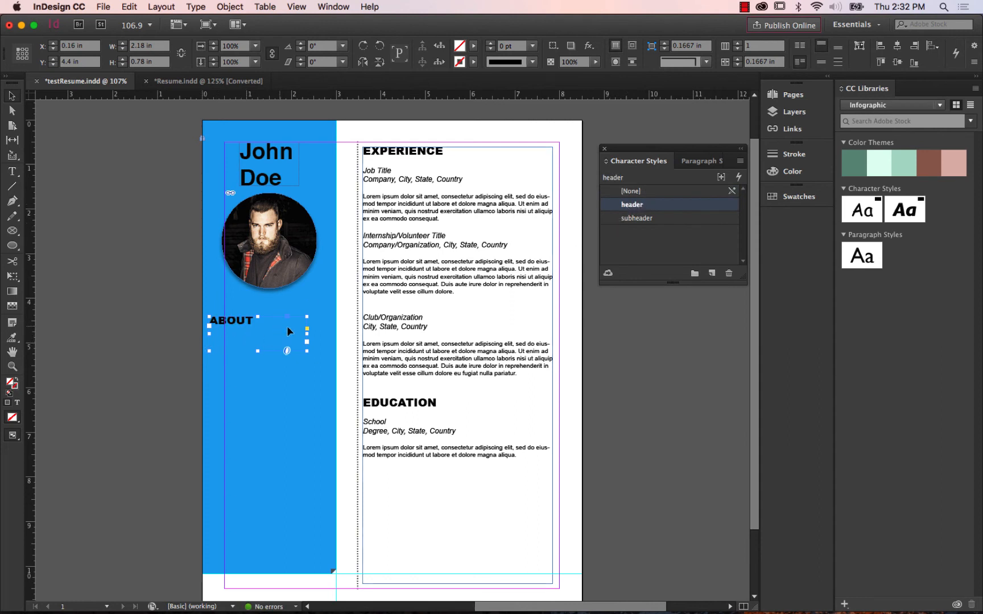
Fit the ABOUT heading's frame to its content and center it beneath the photo in the blue sidebar.
drag(281, 335, 292, 338)
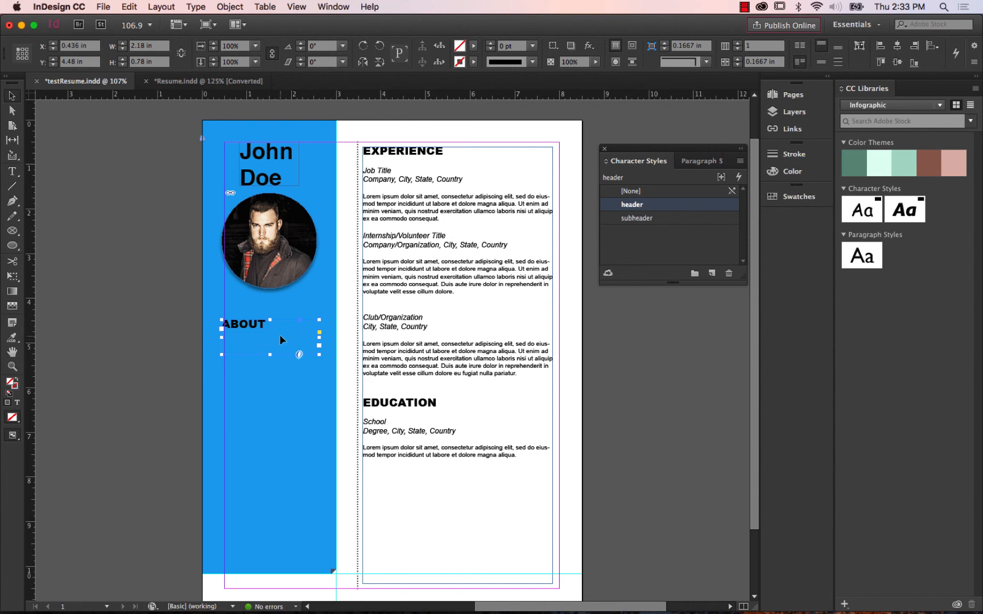
right_click(279, 335)
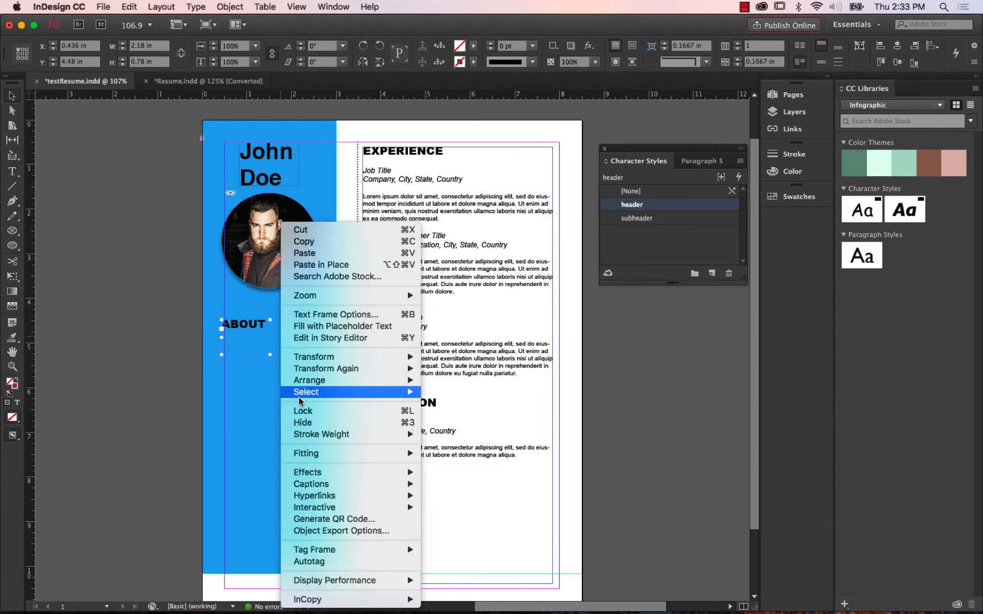
mouse_move(316, 453)
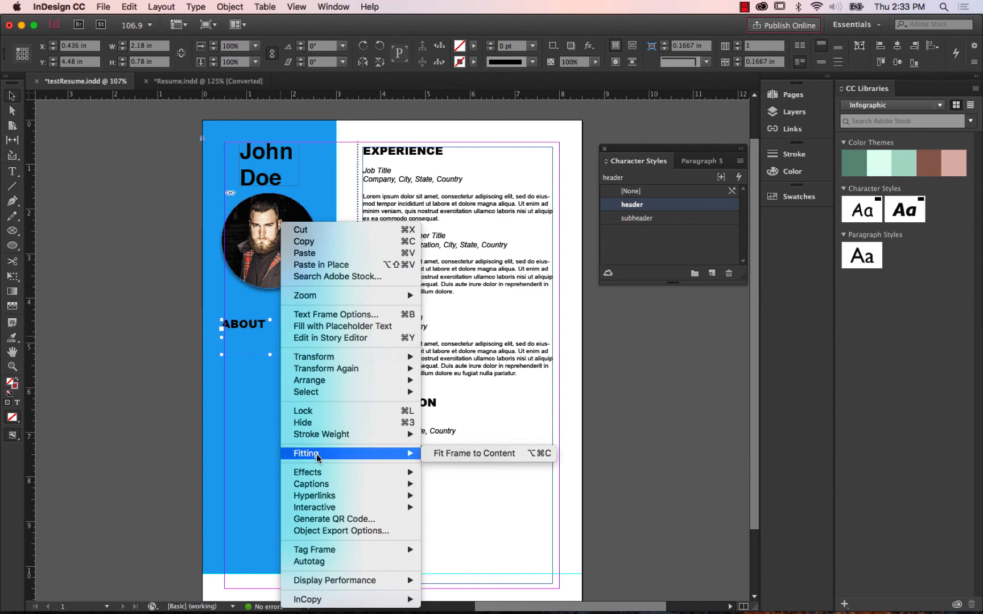
click(459, 453)
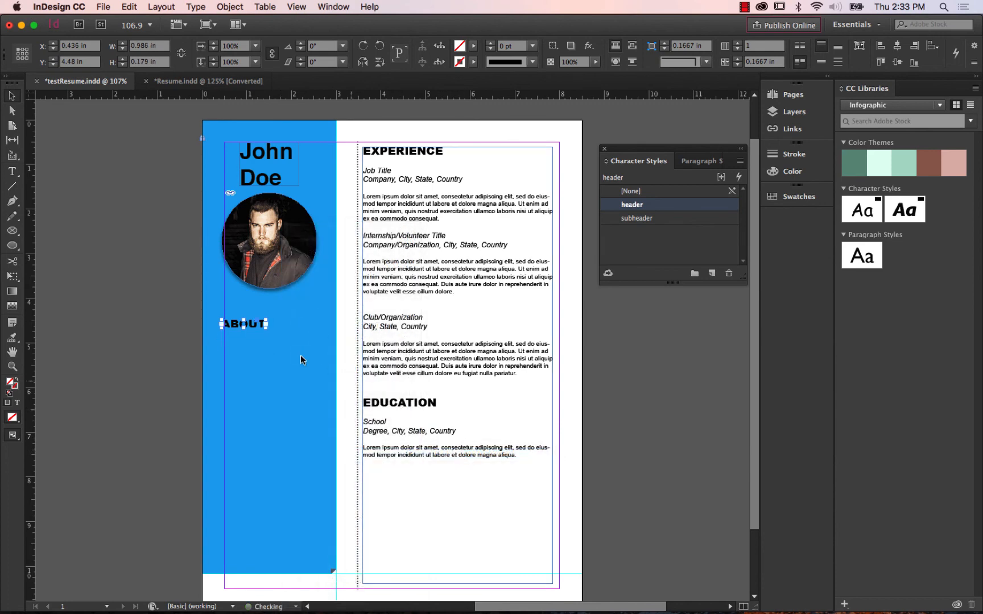
drag(260, 327, 291, 332)
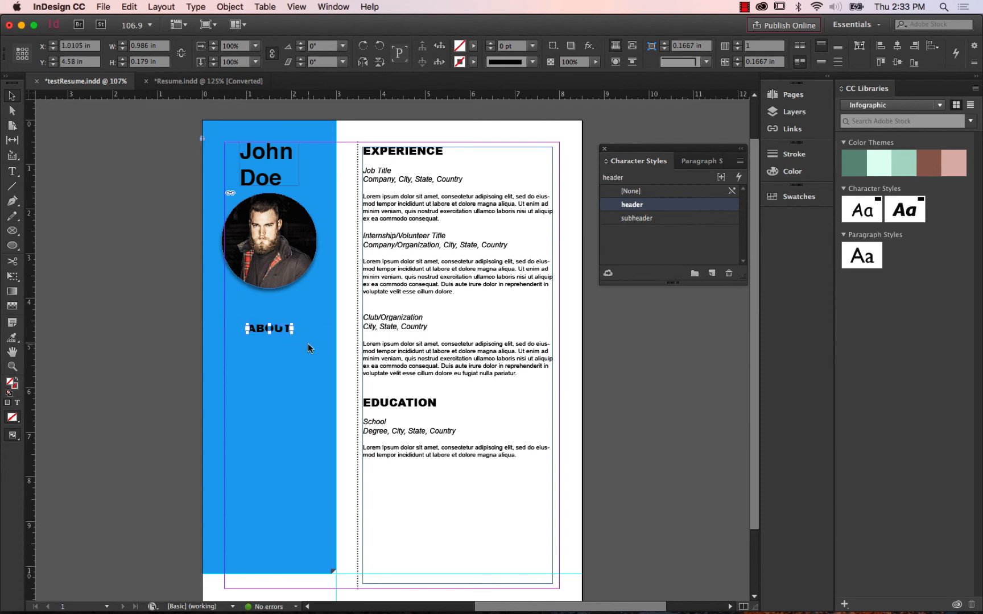
click(327, 346)
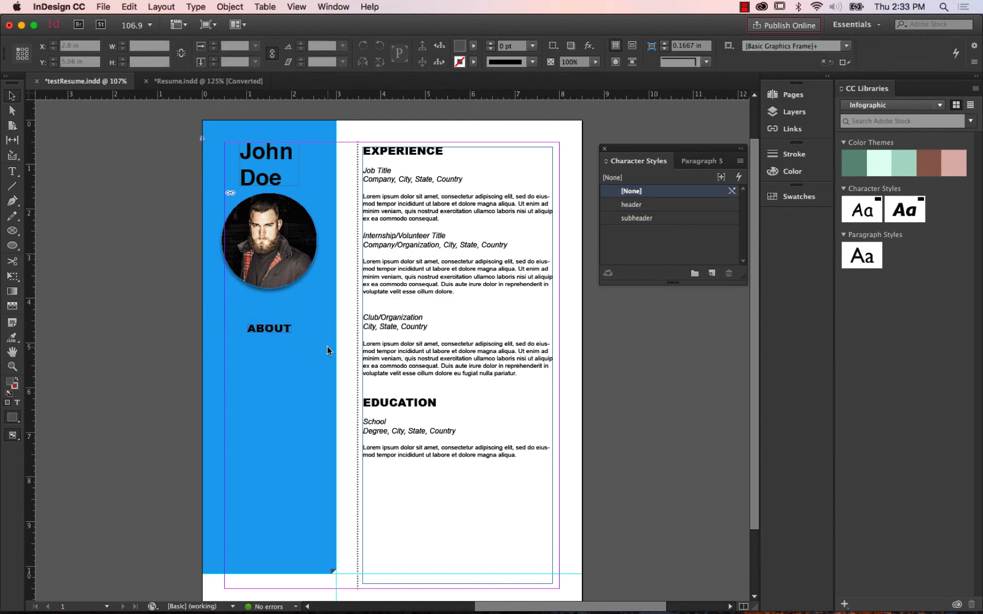
Add a vertical guide at 0.375 in, following Resume.indd's alignment, and left-align the ABOUT heading and the name frame to it.
click(209, 81)
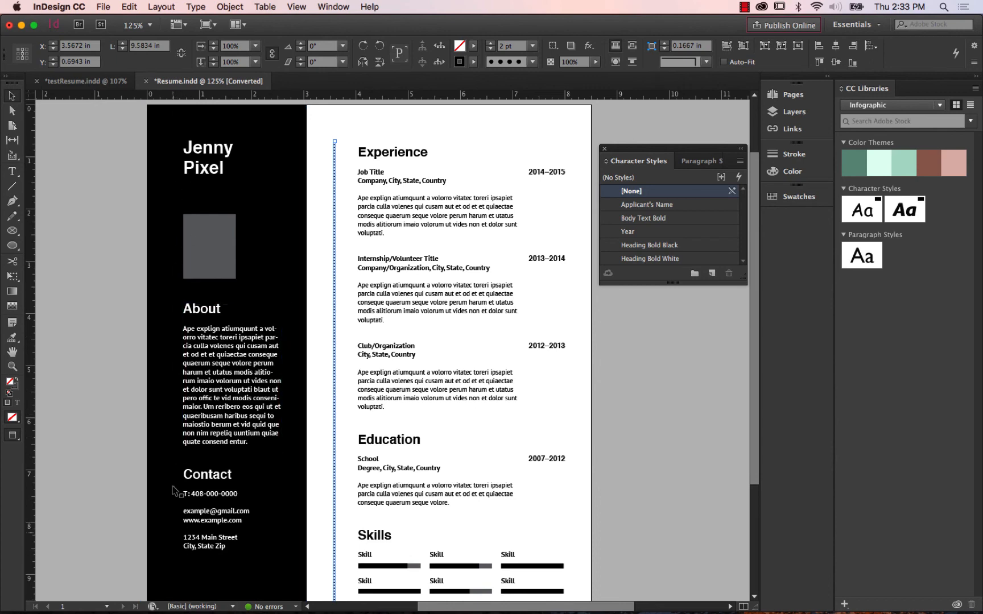
click(94, 82)
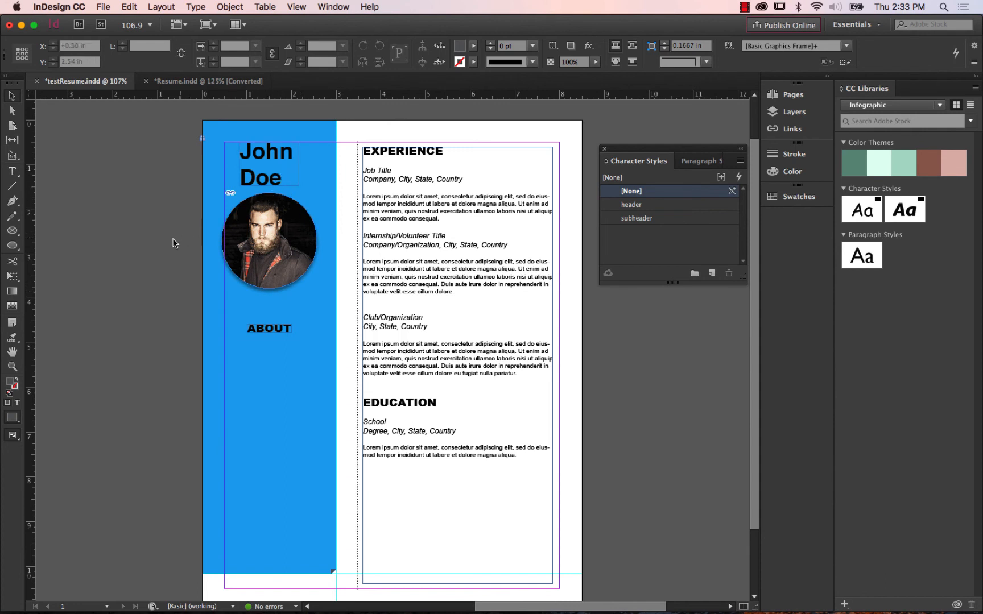
drag(32, 264, 219, 274)
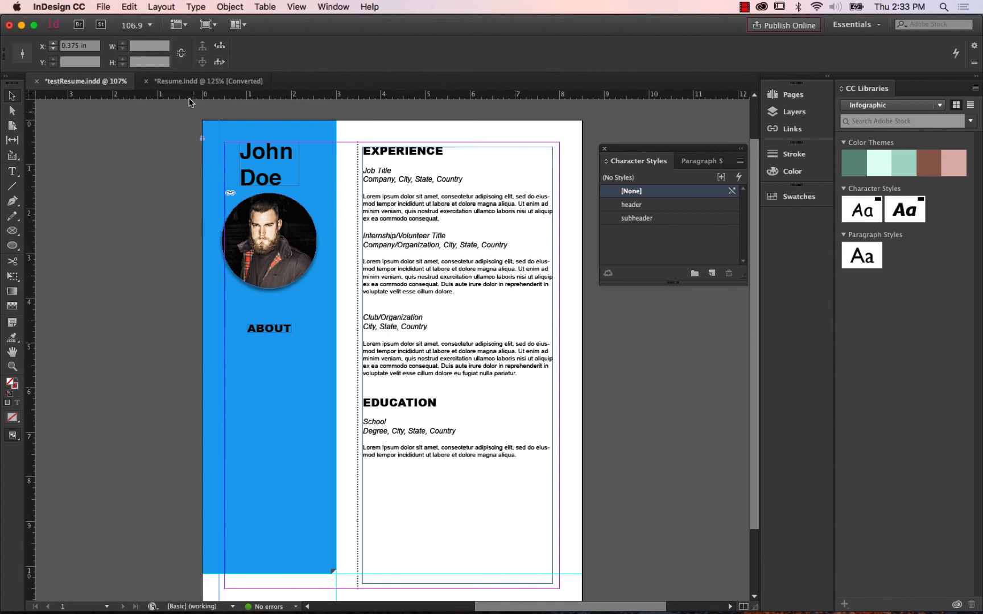
click(267, 328)
drag(266, 327, 238, 329)
click(277, 177)
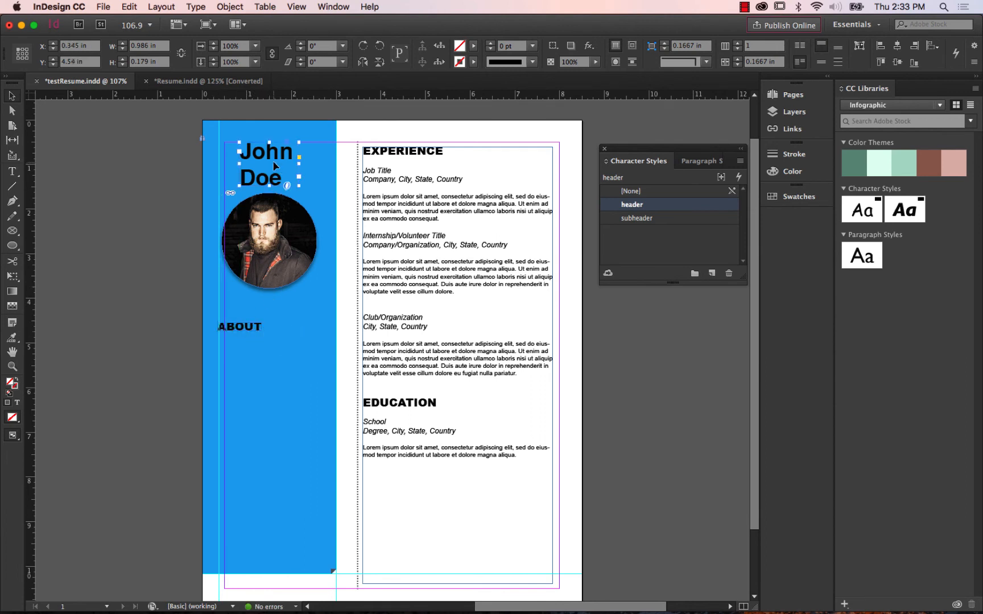
drag(277, 157, 256, 157)
click(291, 397)
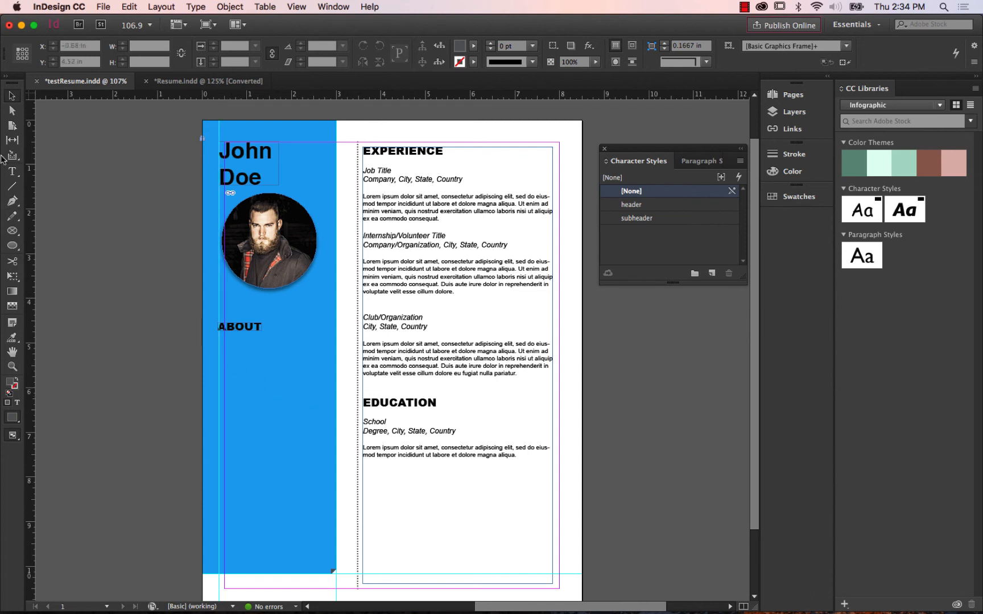
Create a text frame about 2.45 × 2.81 in below the ABOUT heading and fill it with placeholder text.
click(12, 172)
click(41, 175)
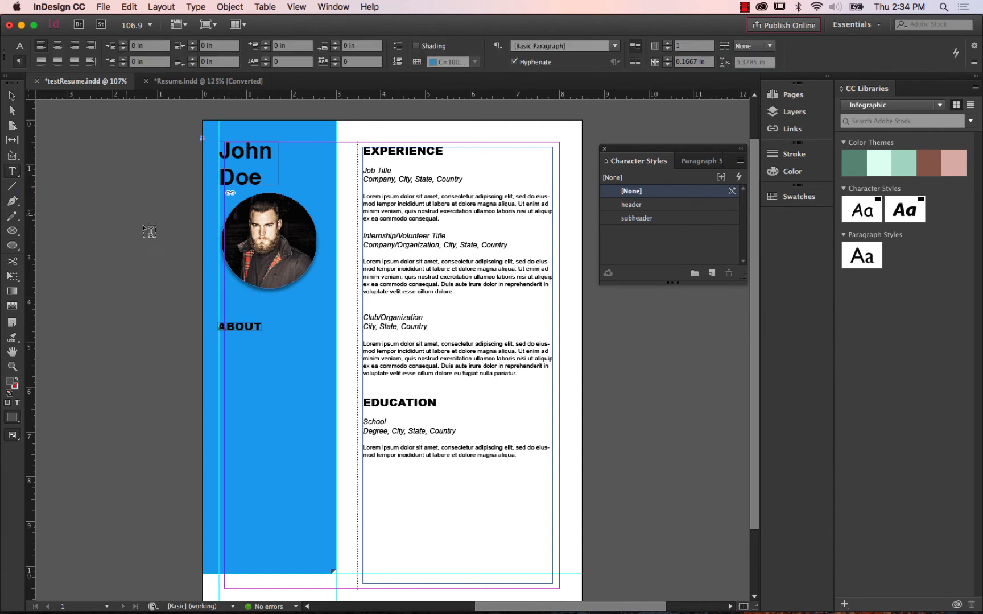
drag(223, 357, 331, 472)
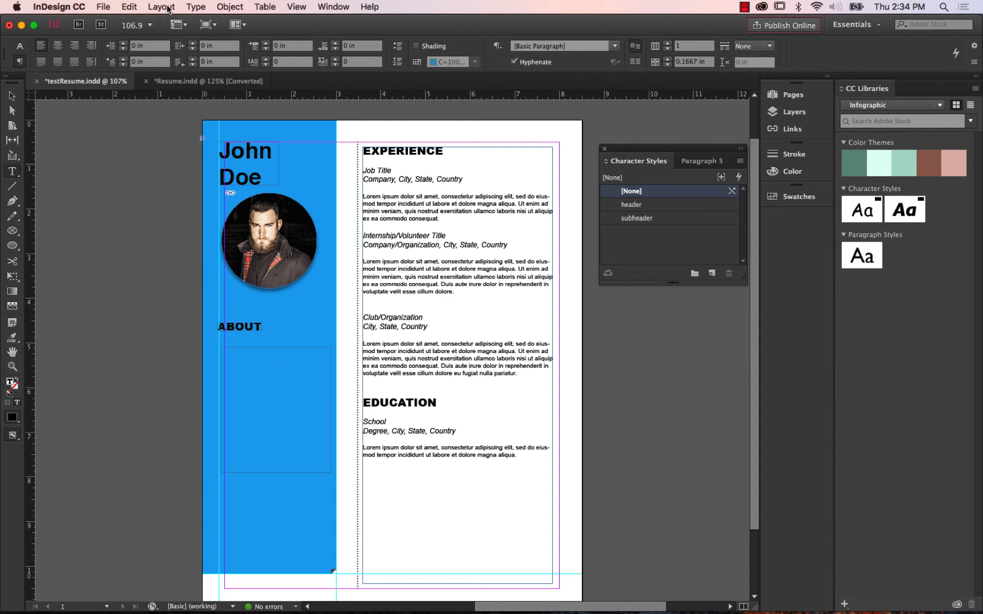
click(196, 6)
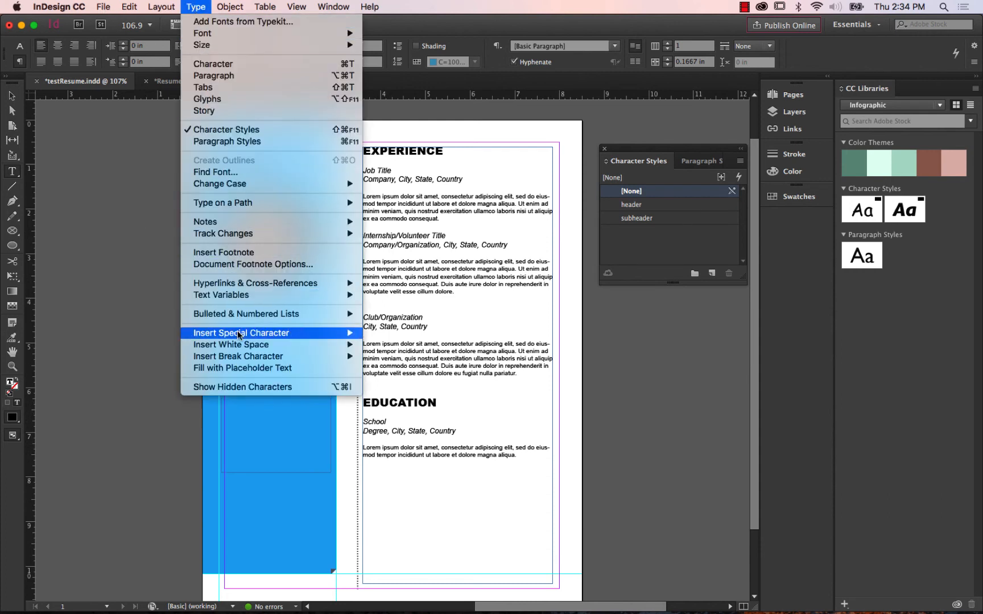
click(248, 368)
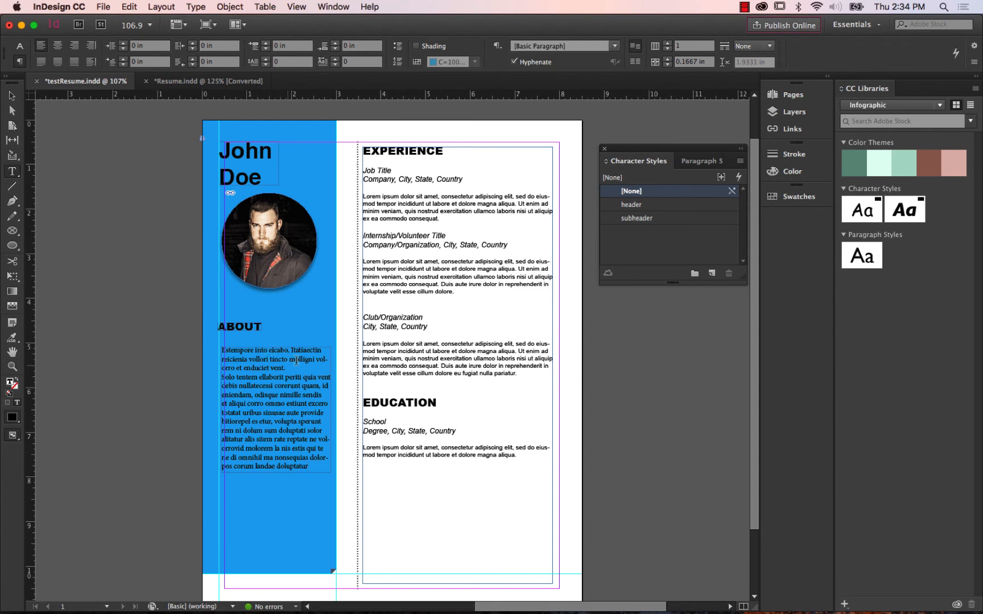
Apply resume paragraph style to all the placeholder text under the ABOUT heading.
click(691, 164)
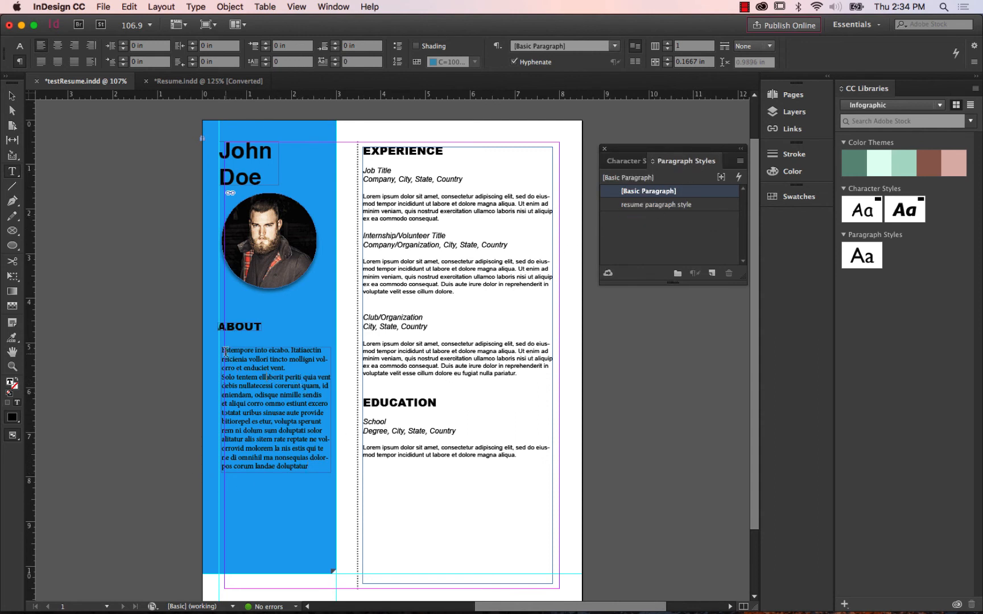
drag(223, 352, 344, 470)
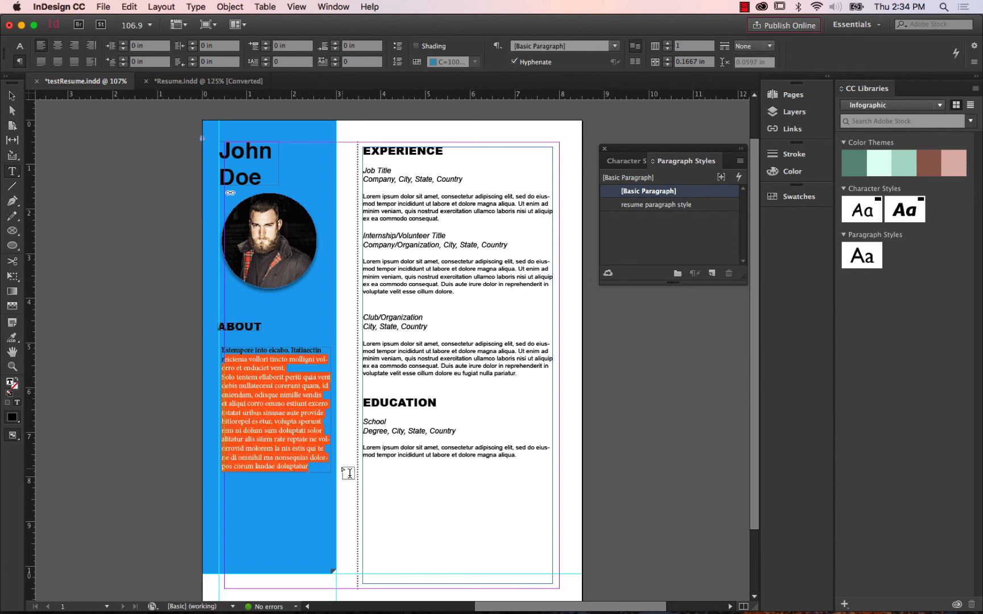
click(226, 350)
drag(224, 351, 341, 467)
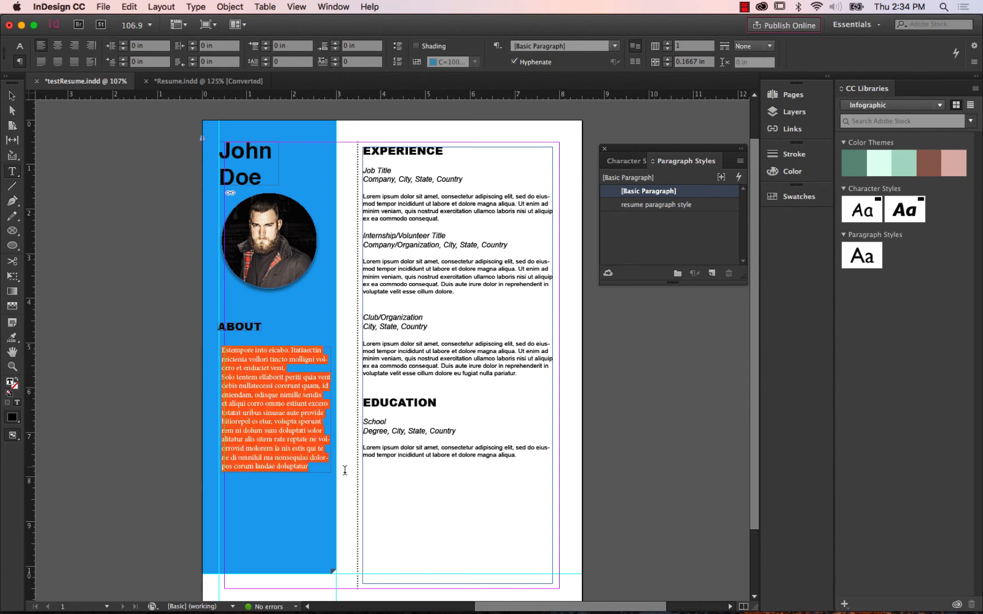
click(665, 206)
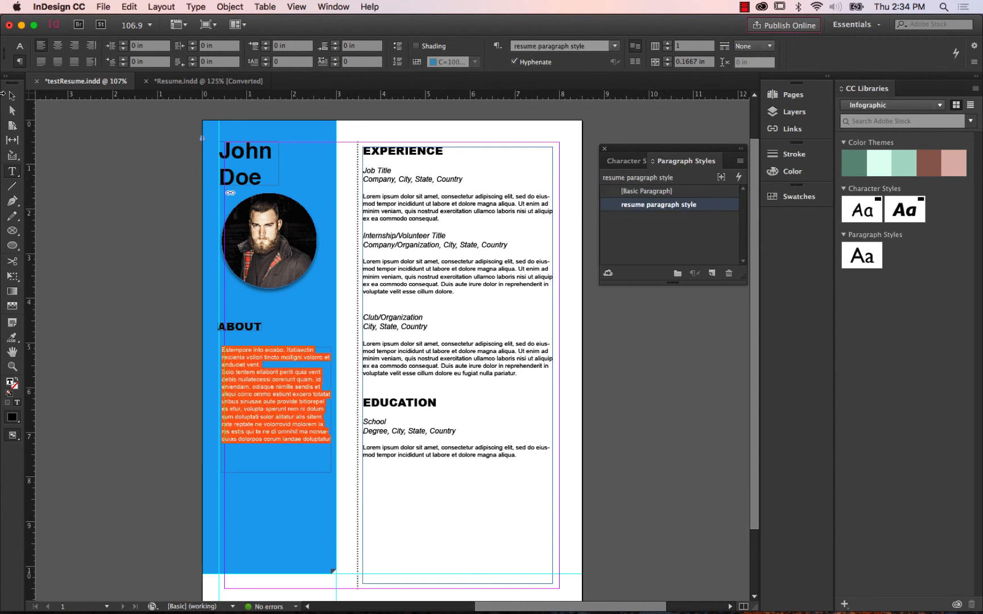
click(11, 96)
click(123, 149)
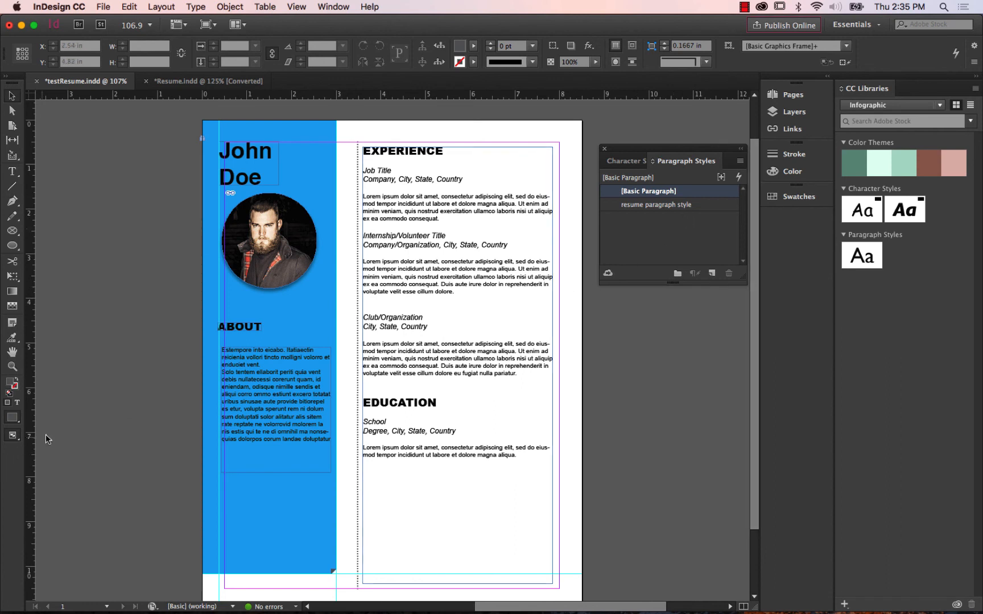
Following Resume.indd, add a text frame about 1.6 × 0.42 in reading "contact" below the ABOUT text and apply the header character style.
click(193, 83)
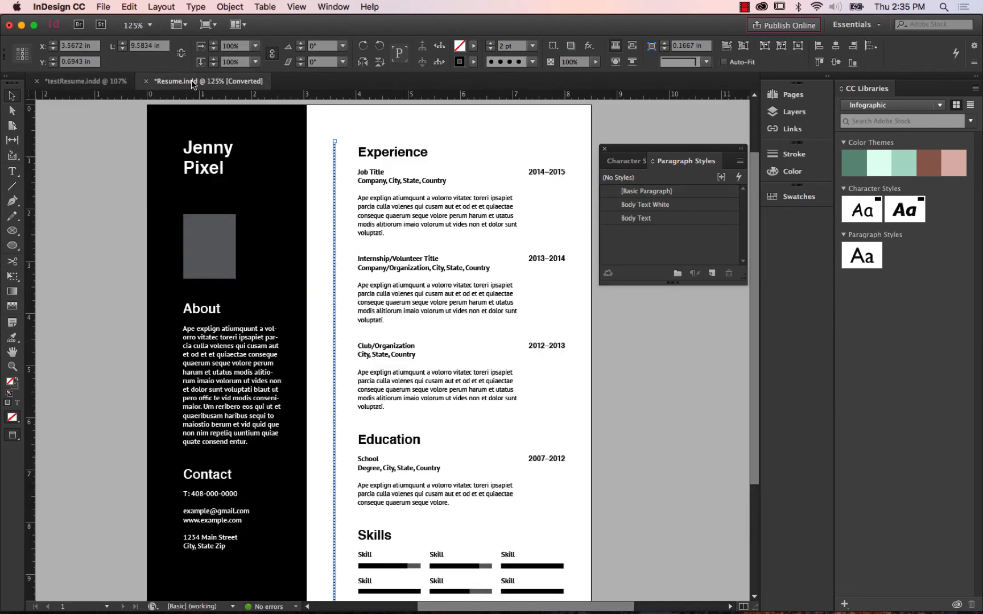
click(91, 84)
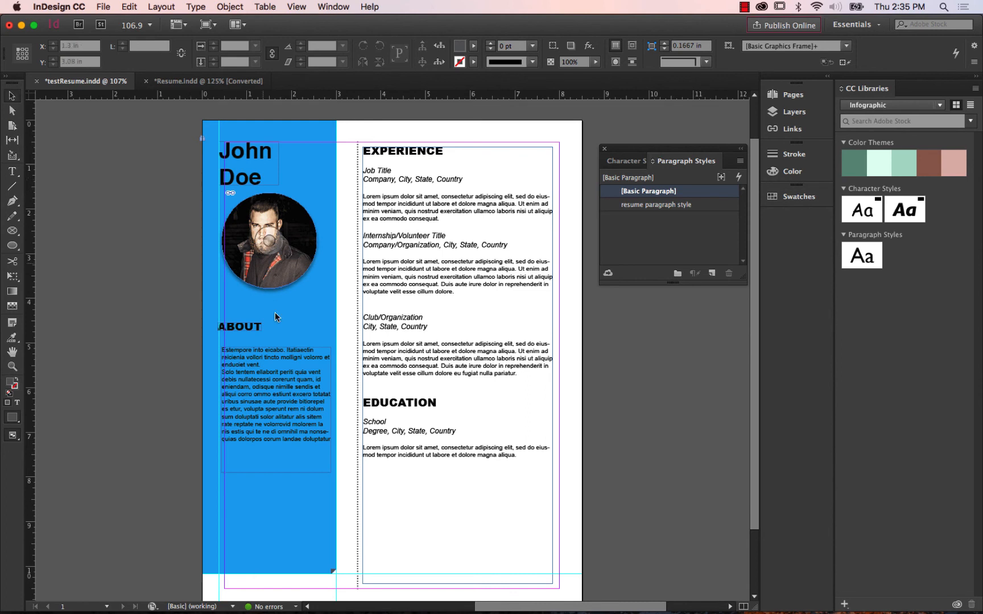
click(12, 171)
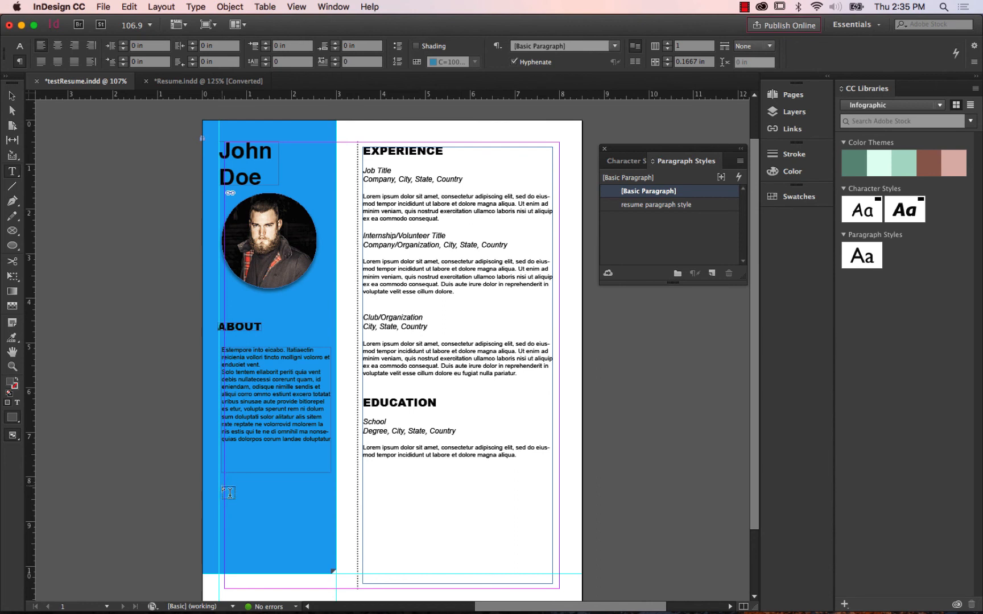
drag(220, 490, 289, 508)
text(contact)
click(9, 97)
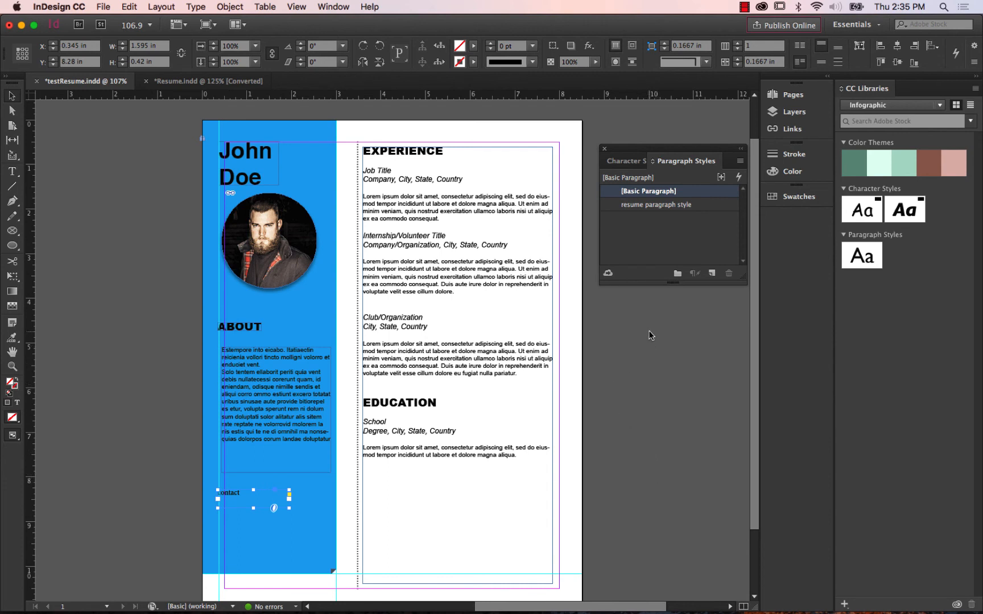
click(622, 162)
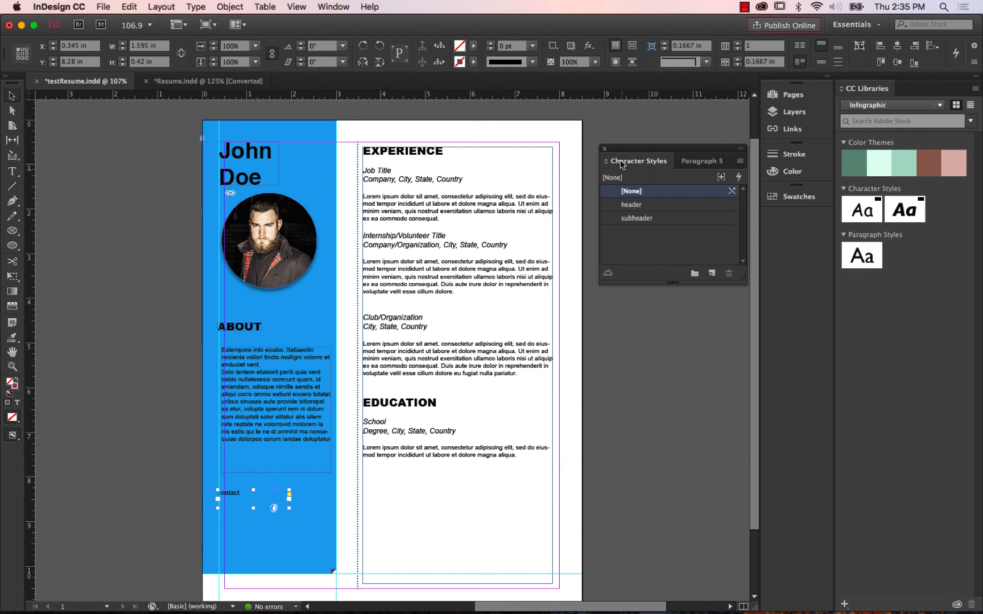
click(631, 204)
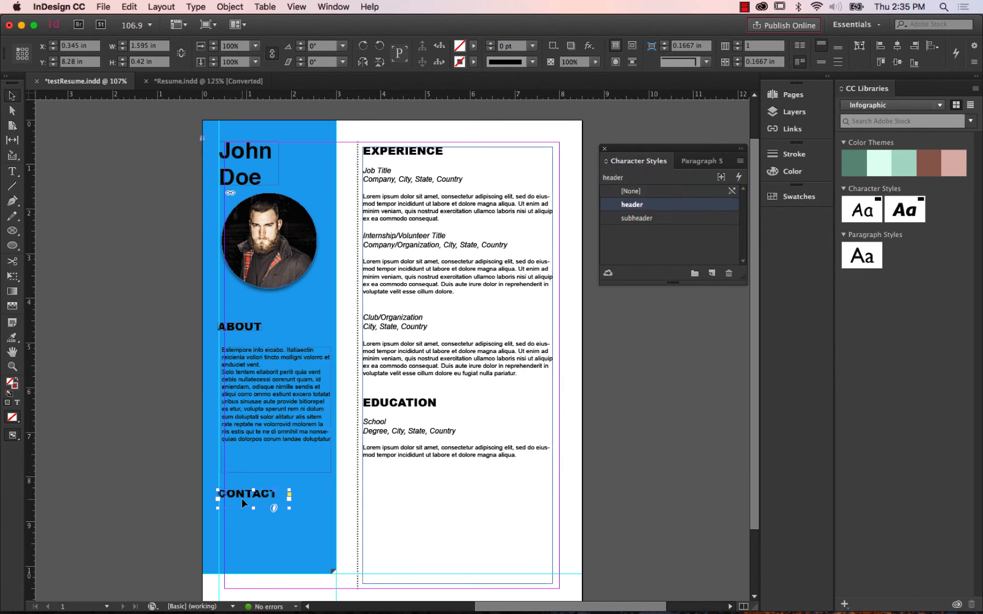
Move the CONTACT heading further down the sidebar and fit the ABOUT body text frame to its content.
click(277, 441)
click(261, 503)
click(265, 421)
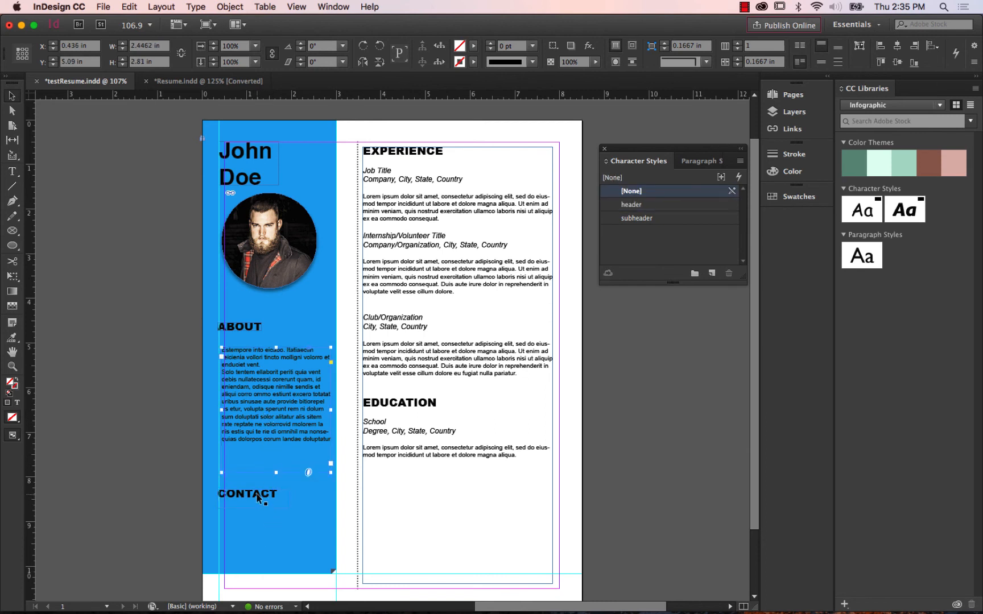
drag(257, 498, 261, 524)
click(277, 425)
right_click(259, 435)
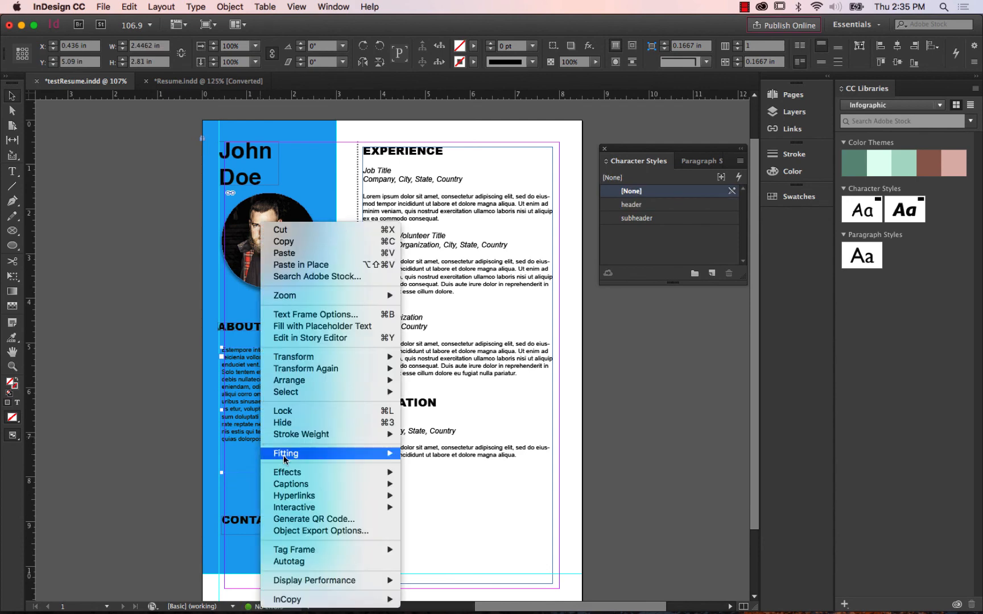
mouse_move(284, 455)
click(449, 457)
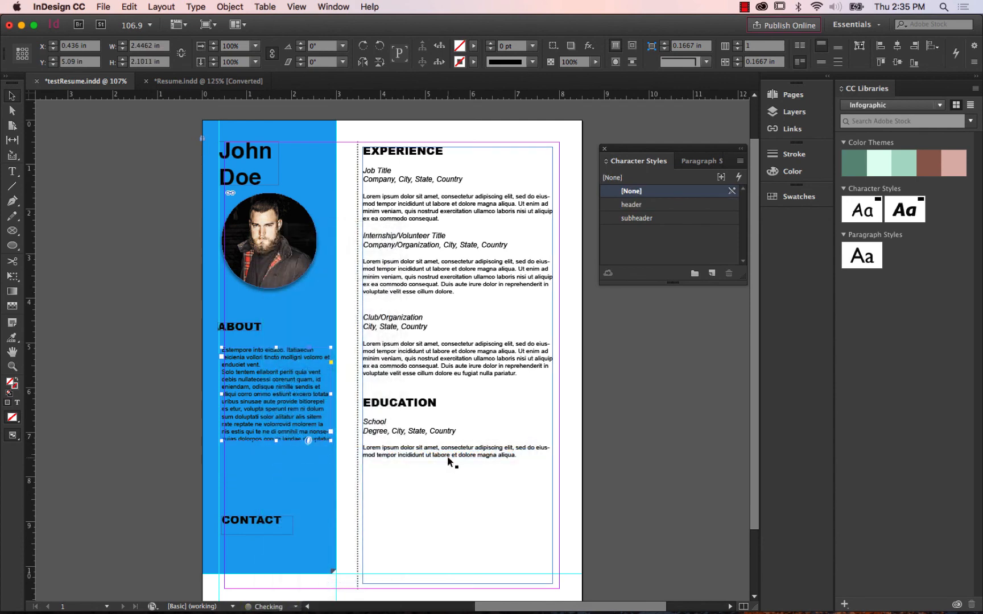
Move the CONTACT heading up closer to the ABOUT body text, then nudge the ABOUT body frame up to Y 4.8817 in.
drag(242, 524, 244, 470)
click(253, 406)
drag(277, 402, 277, 400)
key(Up)
key(Up)
key(Up)
key(Up)
key(Up)
key(Up)
key(Up)
key(Up)
key(Up)
key(Up)
key(Up)
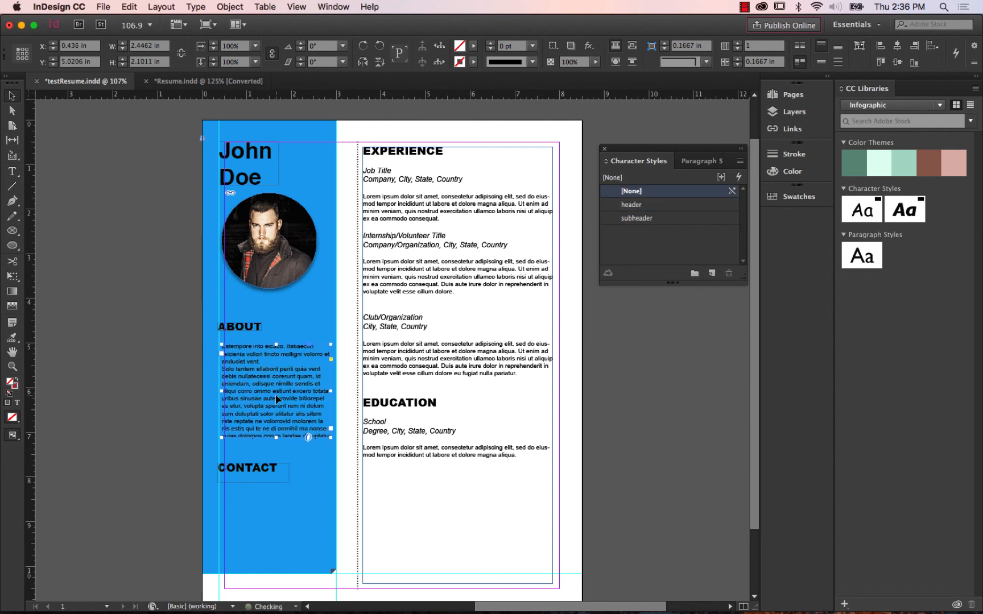
key(Up)
key(Up)
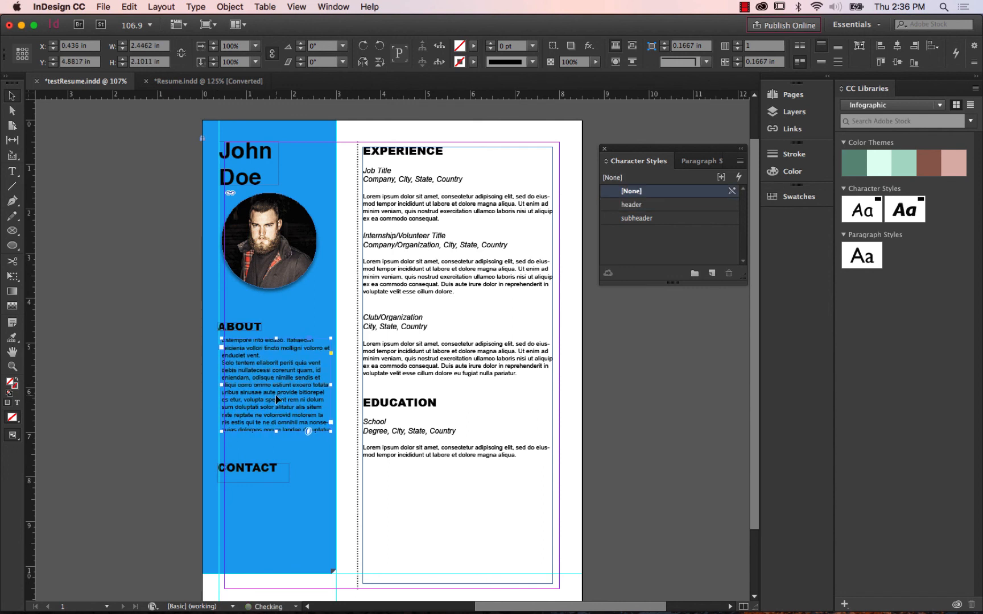
click(274, 517)
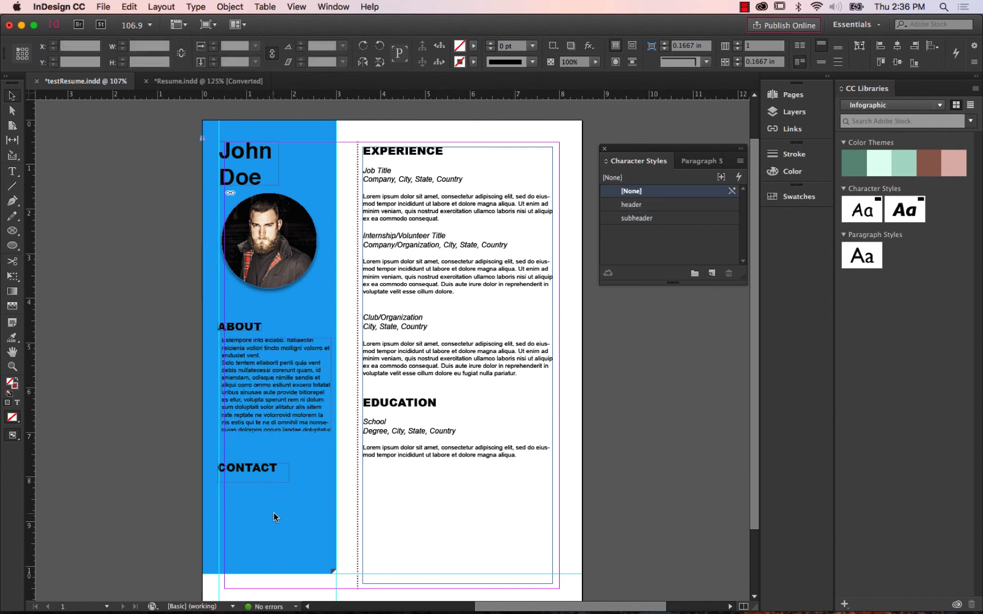
Nudge the CONTACT heading up to Y 7.5472 in to tighten the gap below the ABOUT text.
click(250, 469)
key(Up)
key(Up)
key(Up)
key(Up)
key(Up)
key(Up)
key(Up)
key(Up)
key(Up)
key(Up)
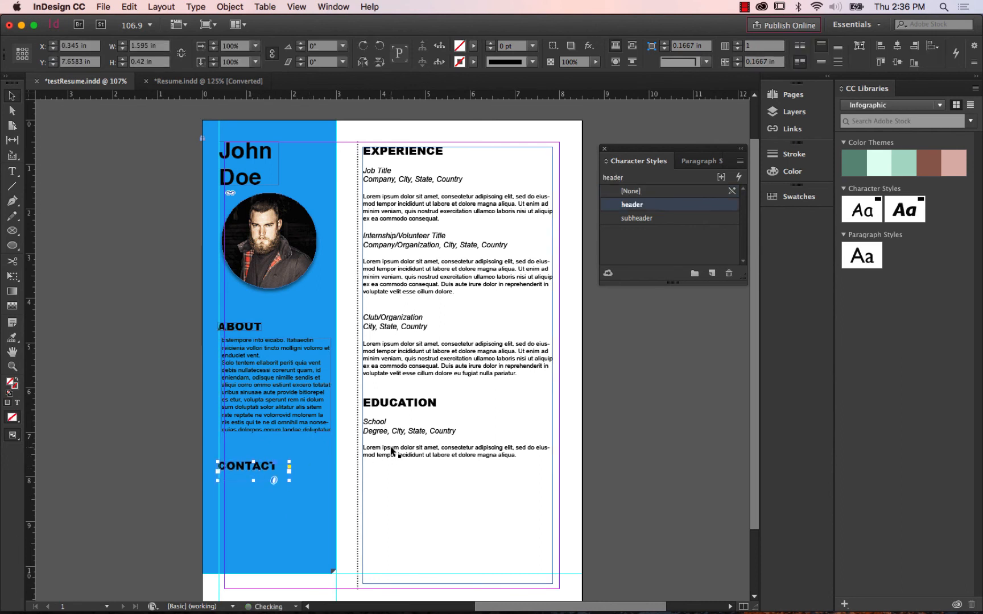
key(Up)
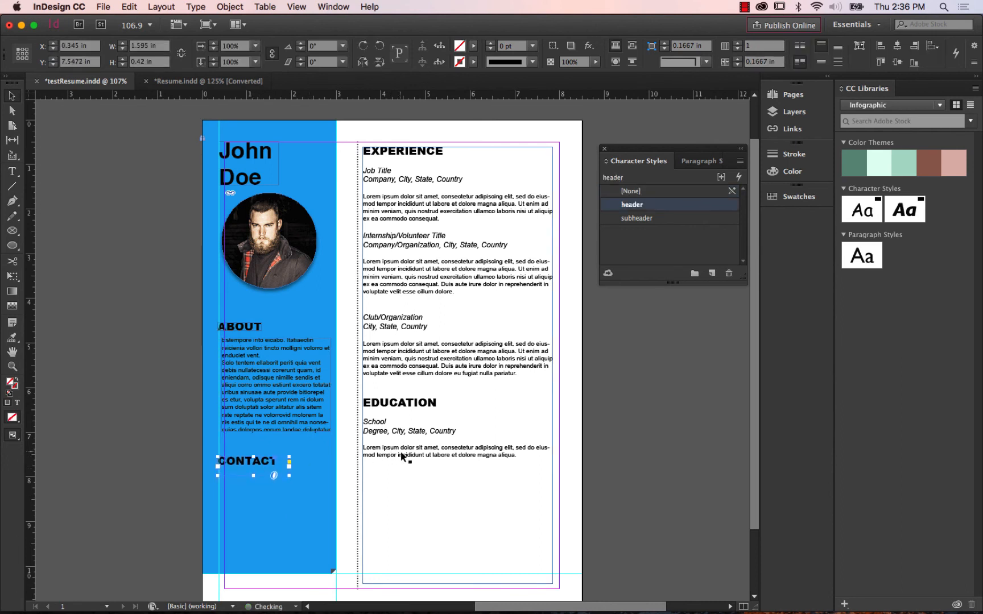
Compare testResume.indd with Resume.indd, examining the contact section and how the year ranges sit beside the Experience entries.
click(202, 81)
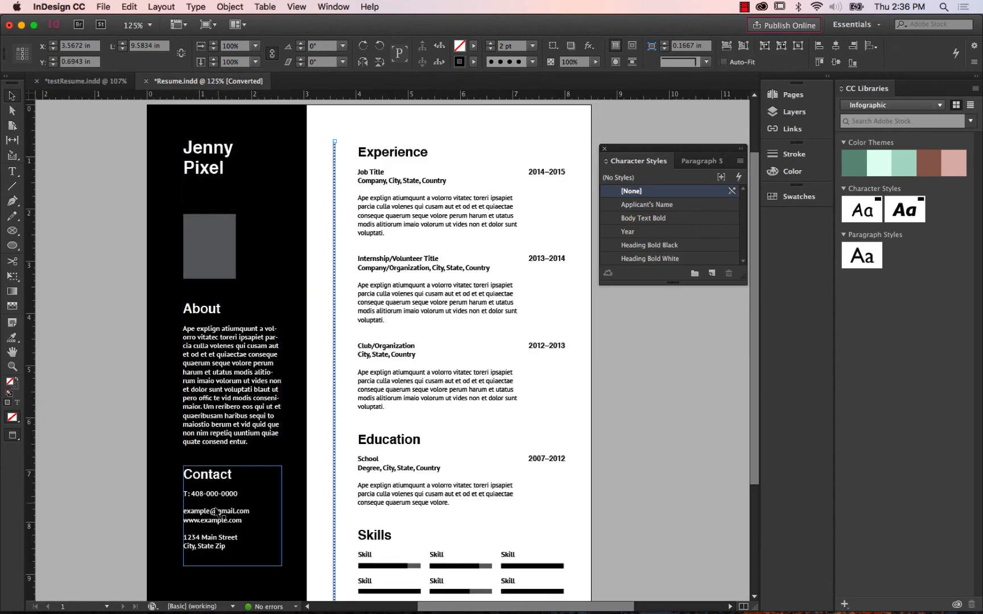
click(85, 81)
click(113, 462)
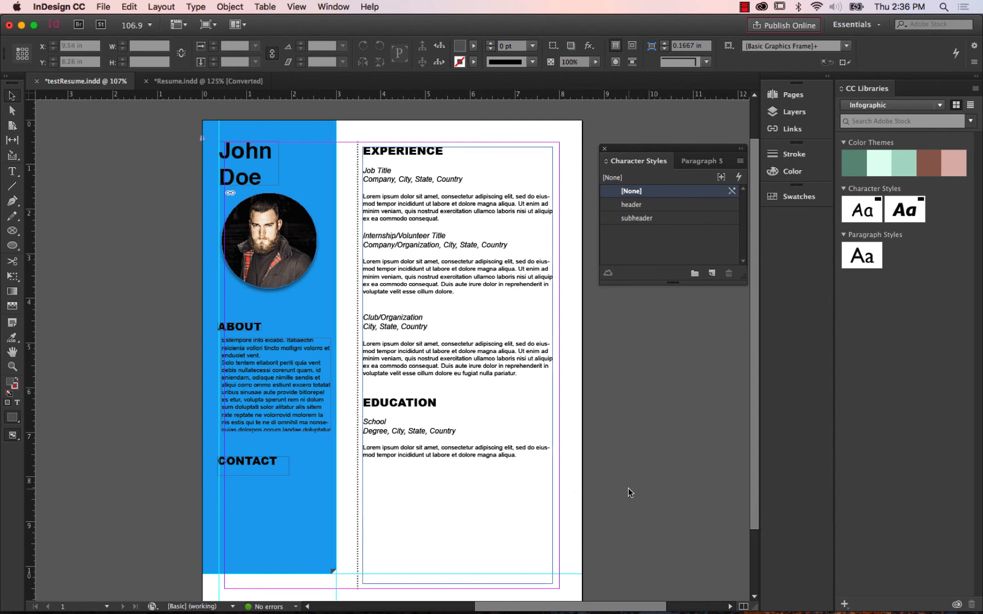
click(197, 81)
scroll(727, 478, up, 2)
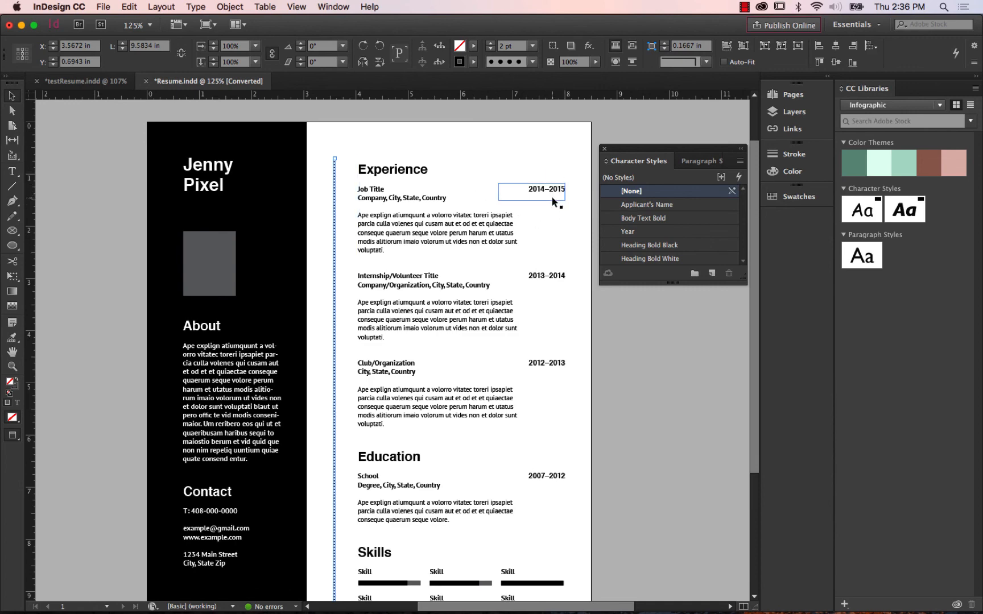
click(86, 81)
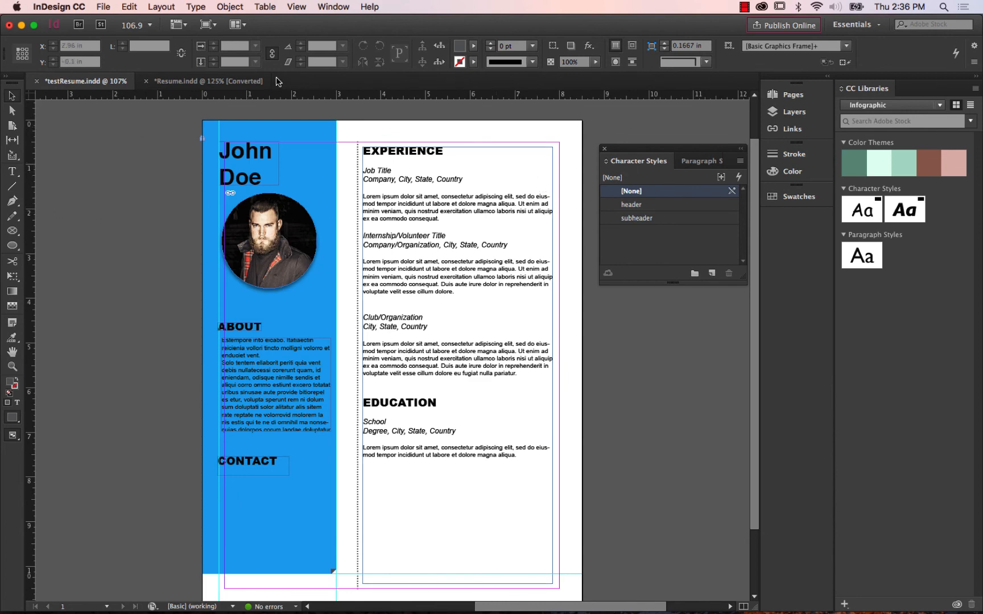
click(245, 84)
click(441, 234)
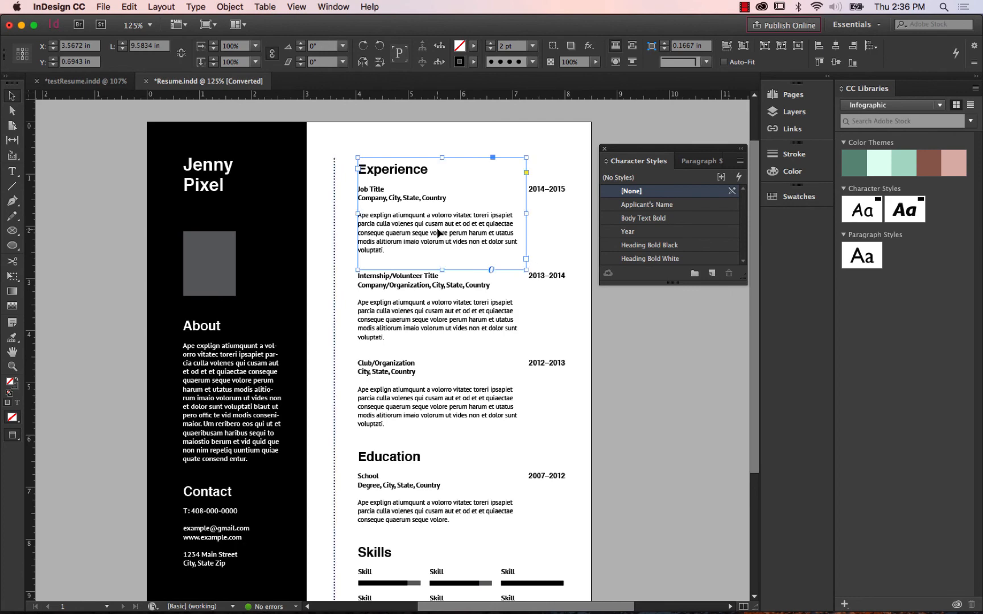
click(114, 81)
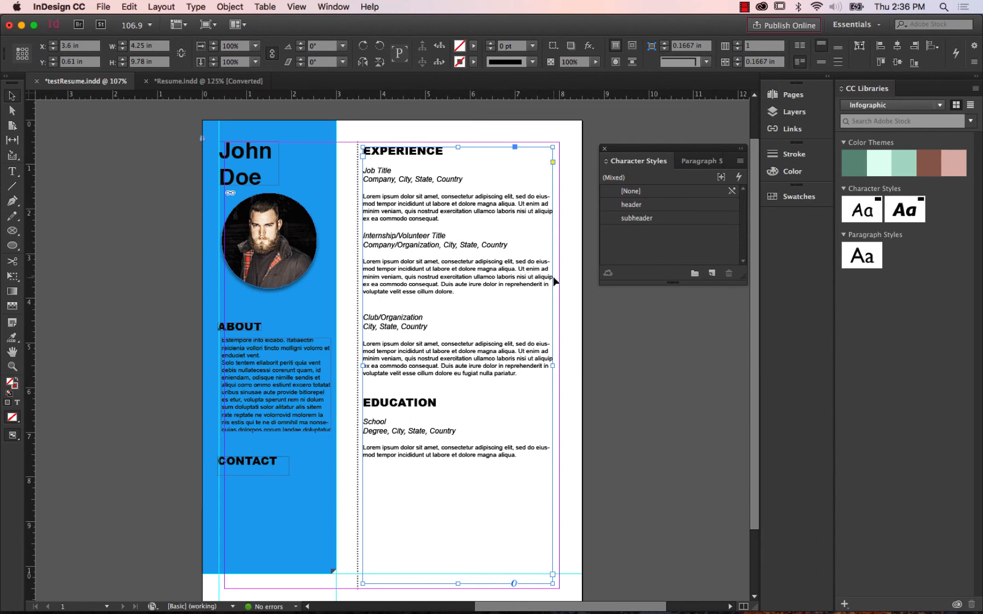
Narrow the Experience and Education text frame from its outer edge to 3.5 in wide, leaving room for dates.
click(686, 310)
click(547, 294)
drag(553, 366, 519, 364)
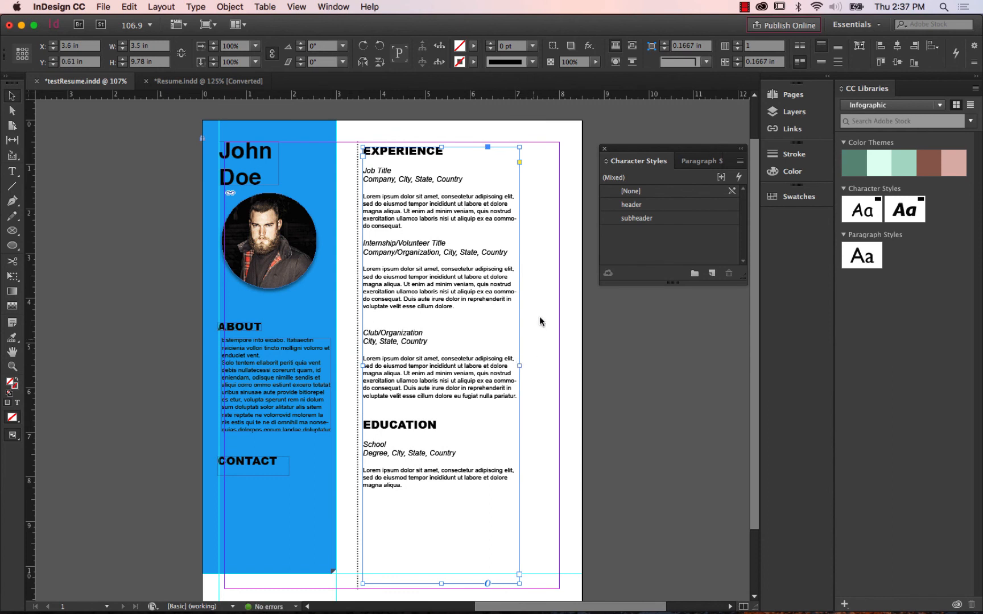
click(528, 242)
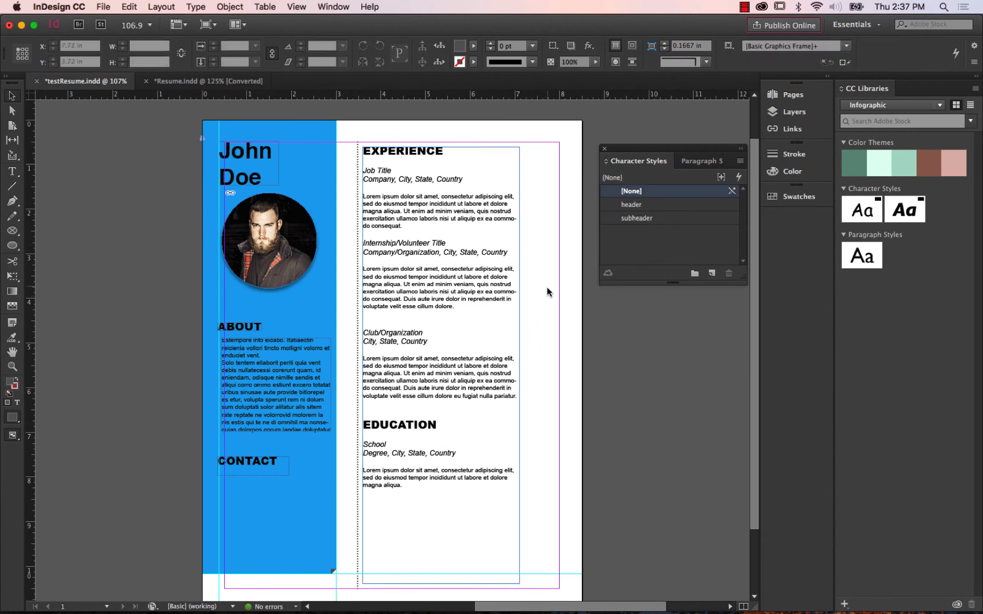
click(469, 295)
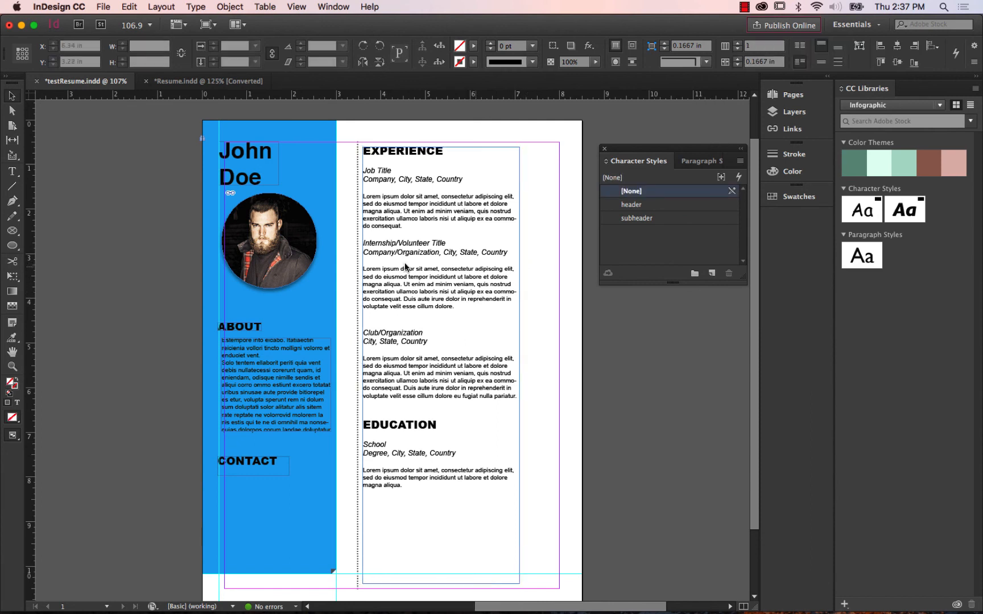
Add a text frame about 1.18 × 0.52 in beside the Job Title entry reading "2014-2015", checking against Resume.indd.
drag(12, 171, 50, 172)
drag(523, 170, 574, 193)
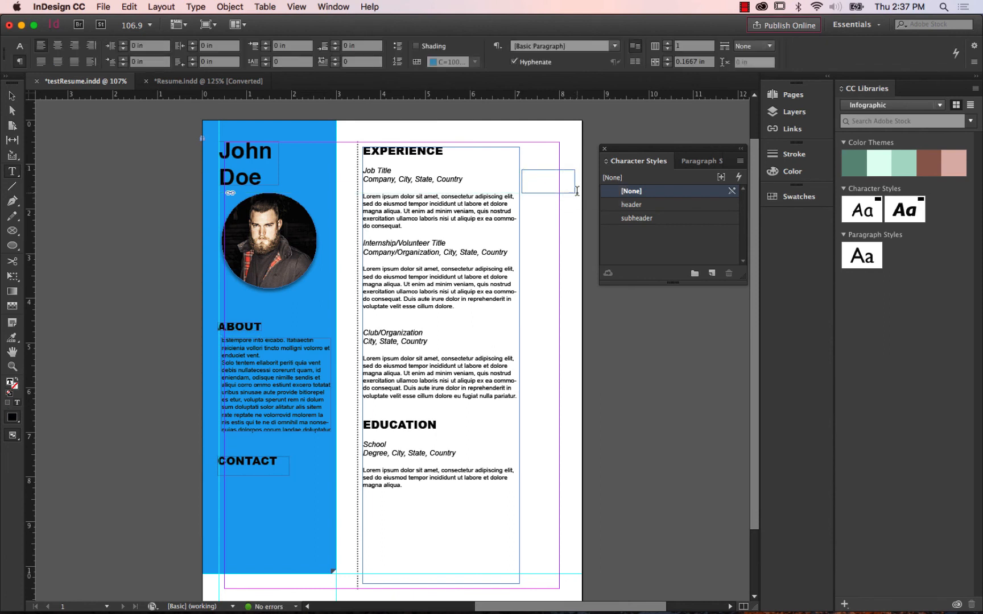
text(2014-2015)
click(173, 83)
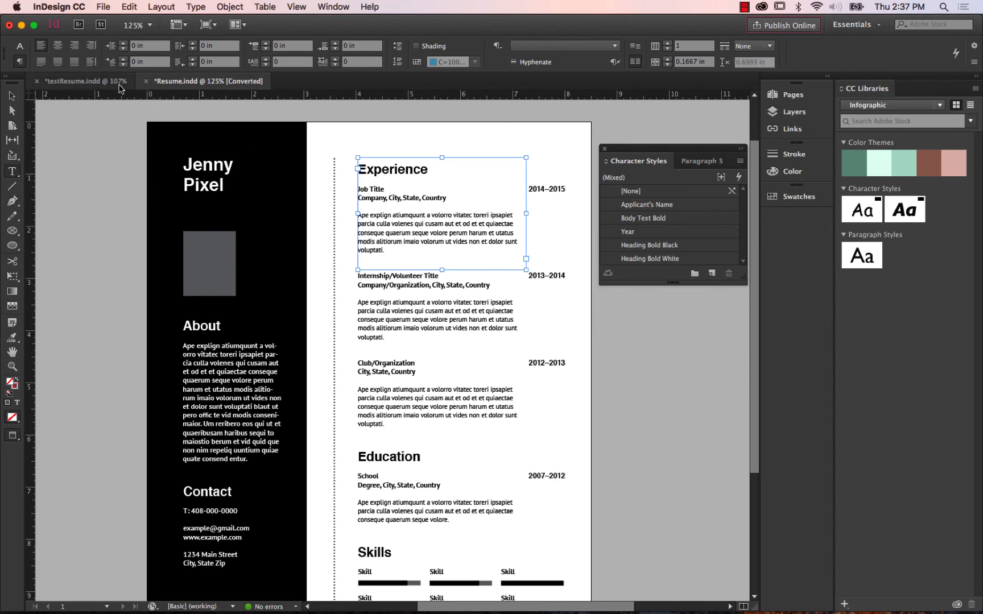
click(85, 81)
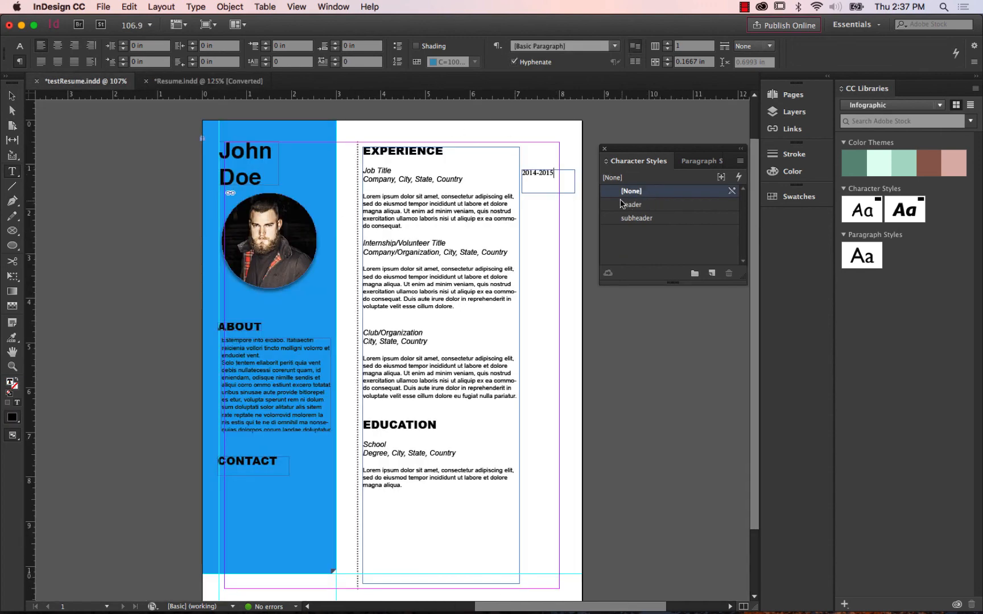
Apply the subheader character style to the 2014-2015 date frame.
click(12, 95)
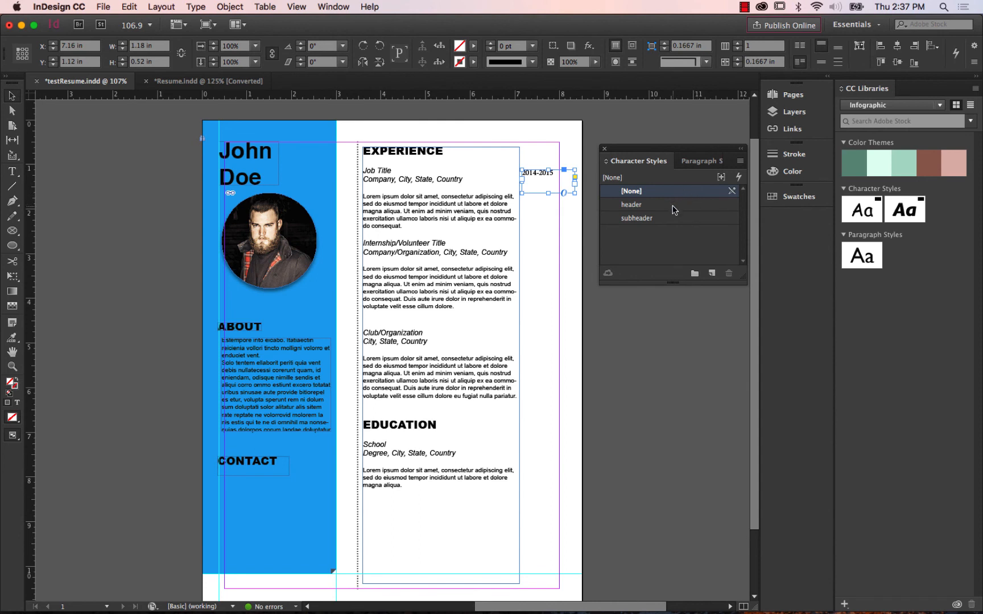
click(662, 219)
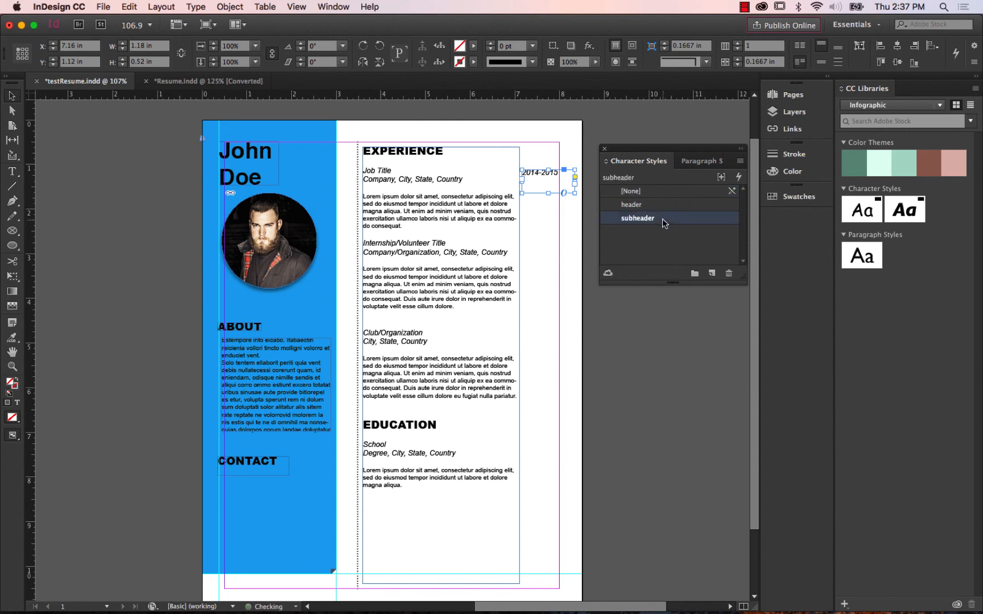
click(141, 126)
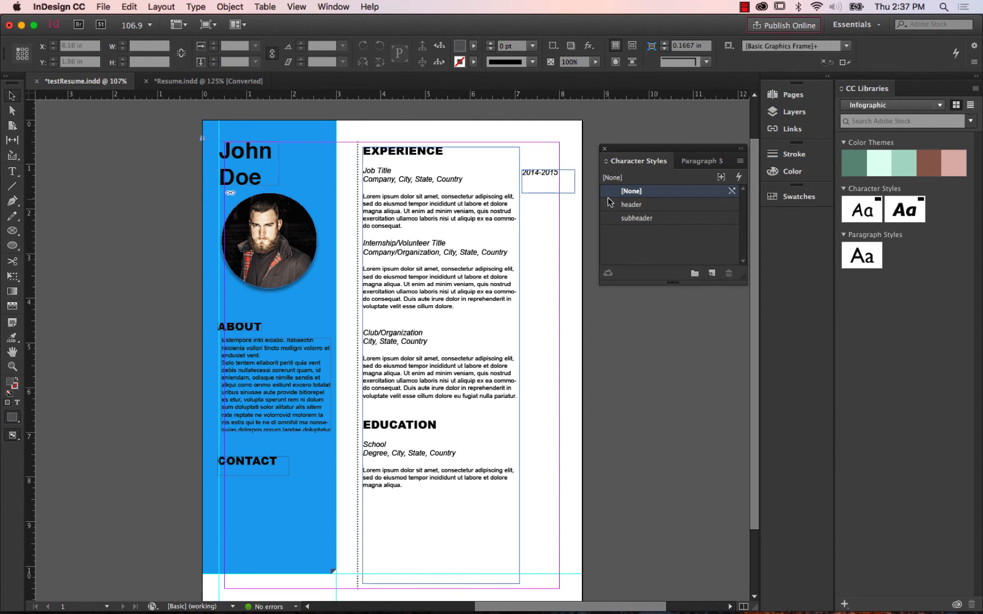
With the date frame selected, duplicate the subheader character style and name the copy "date style".
click(529, 179)
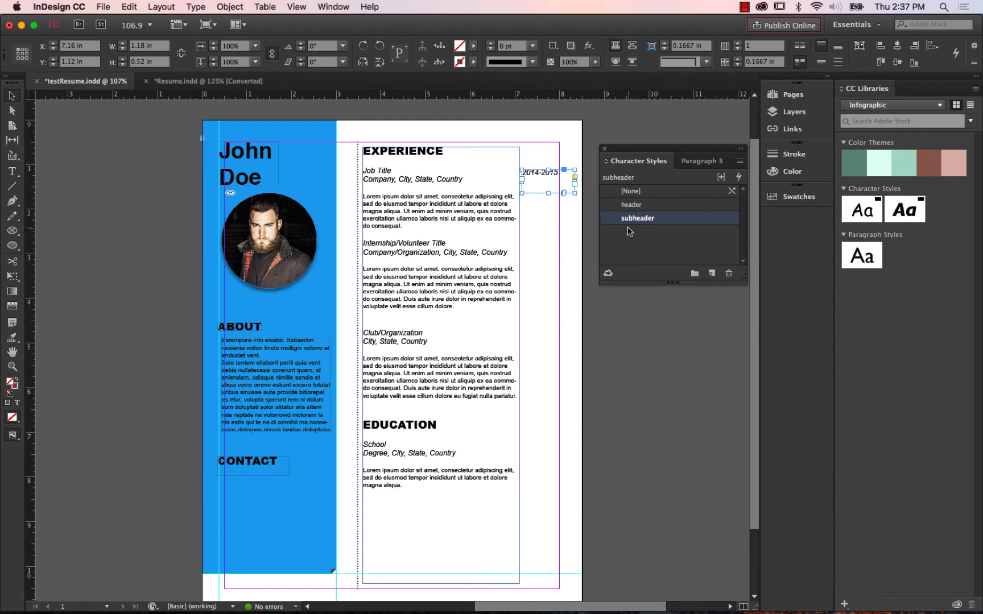
drag(645, 221, 712, 275)
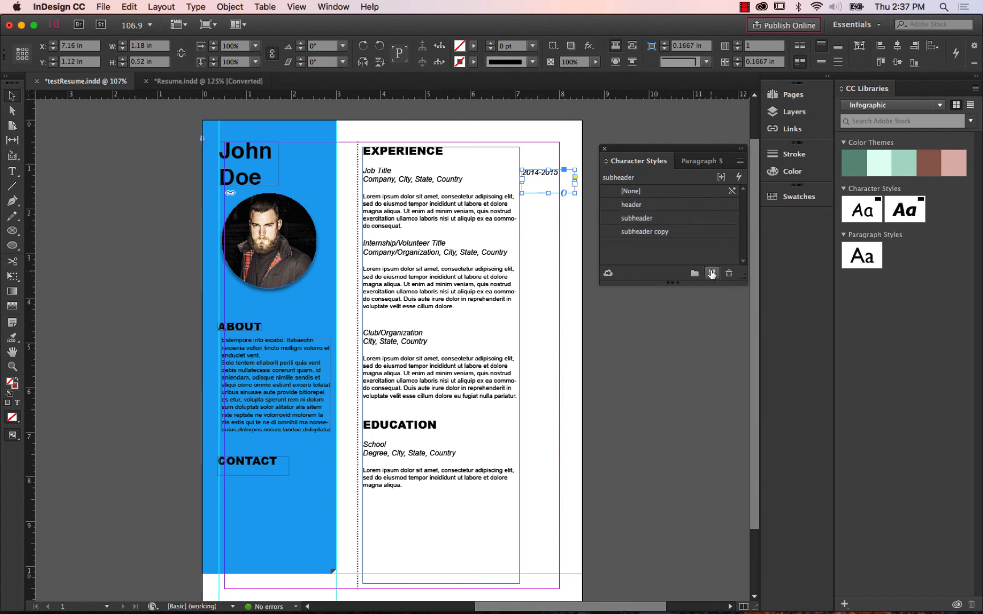
double_click(658, 233)
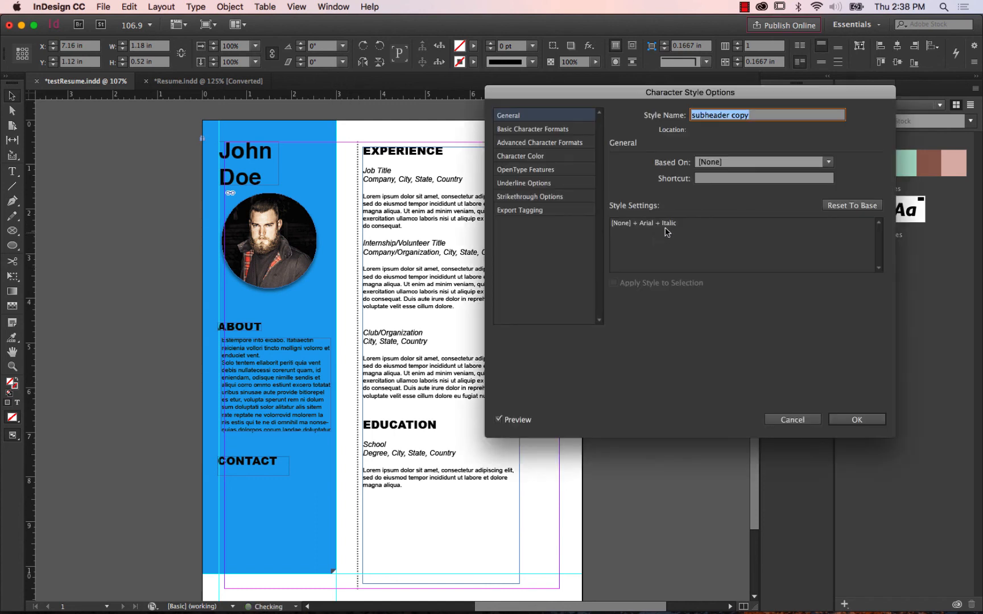
text(da)
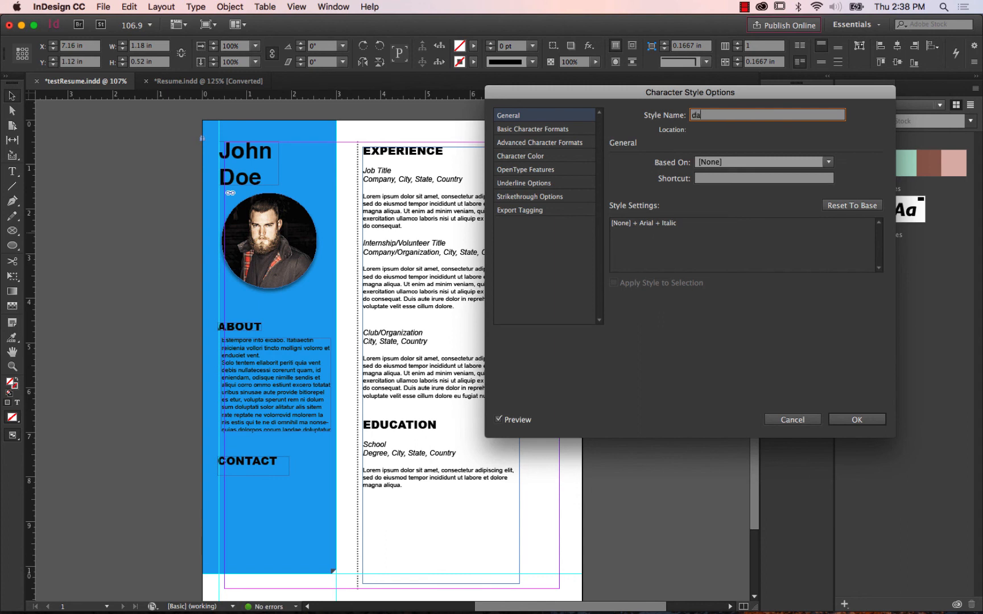
text(te style)
Set the date style's font style to Regular in its basic character formats and save it on the date frame.
click(526, 130)
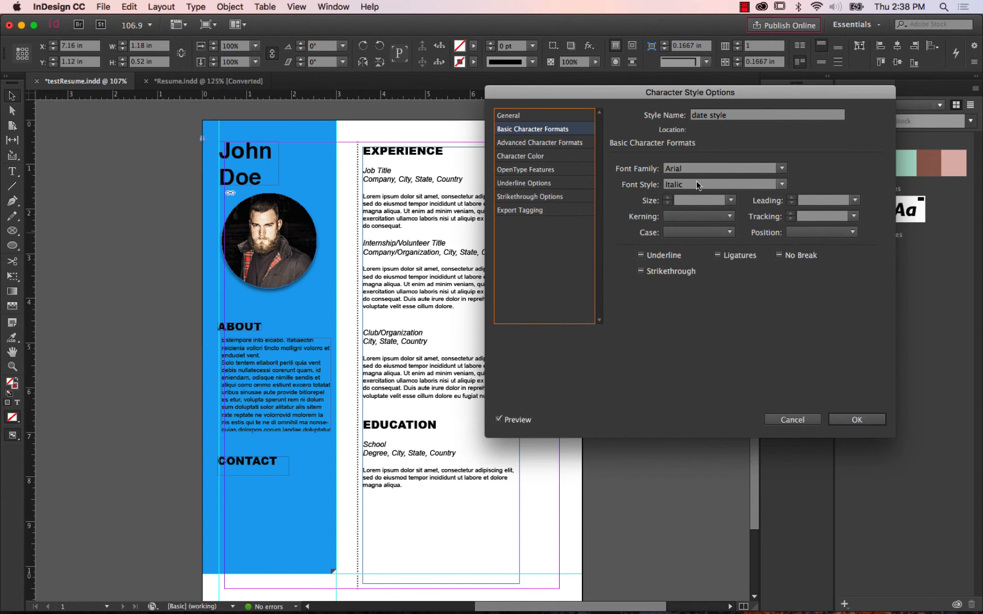
click(731, 184)
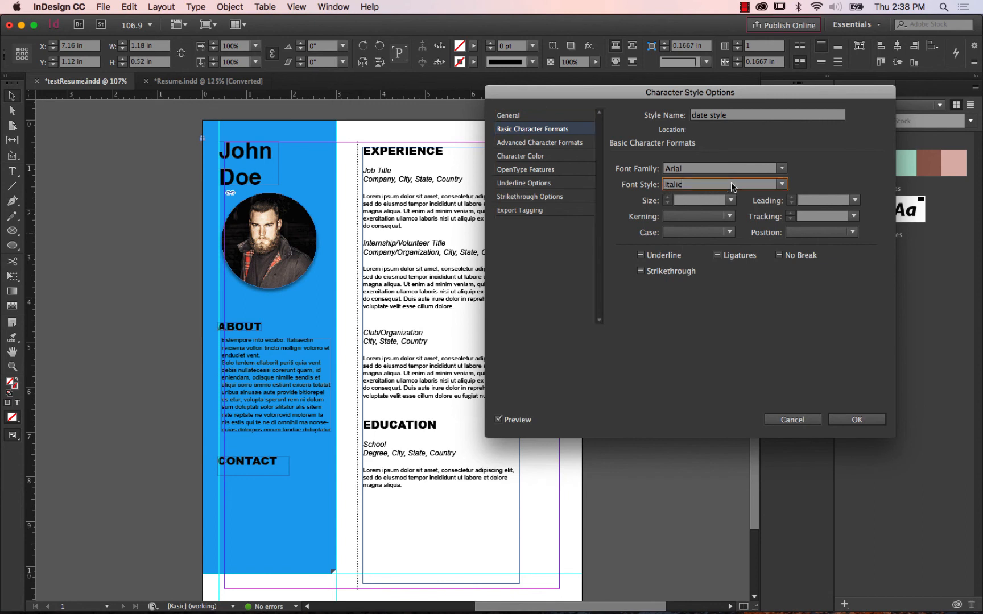
click(783, 185)
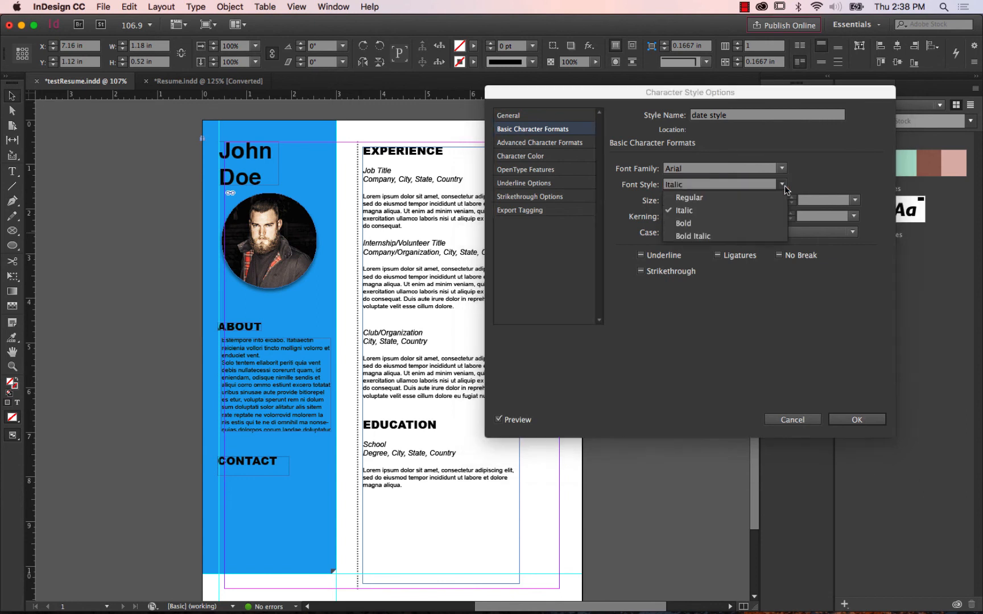
click(723, 199)
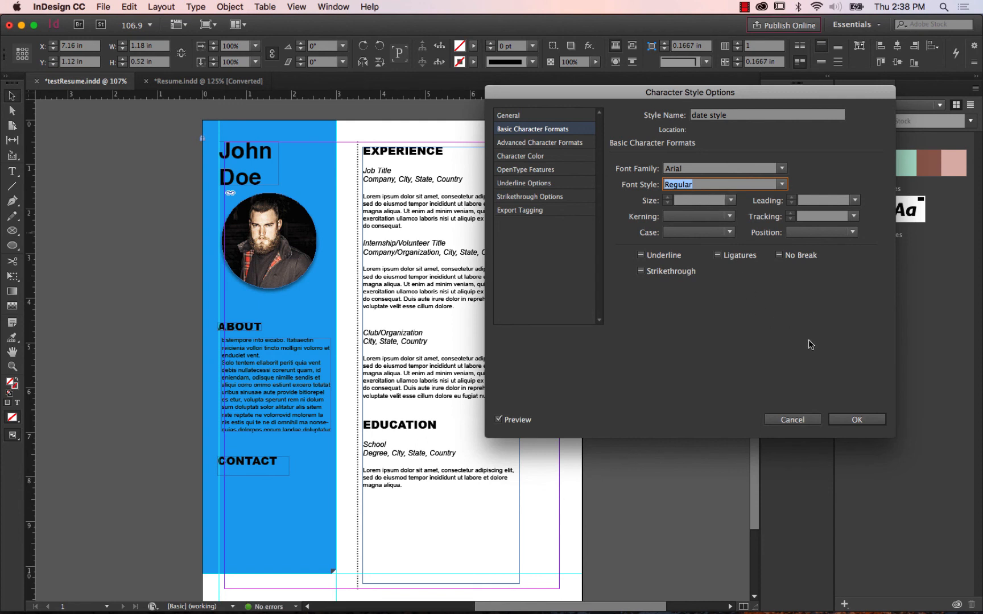
click(858, 421)
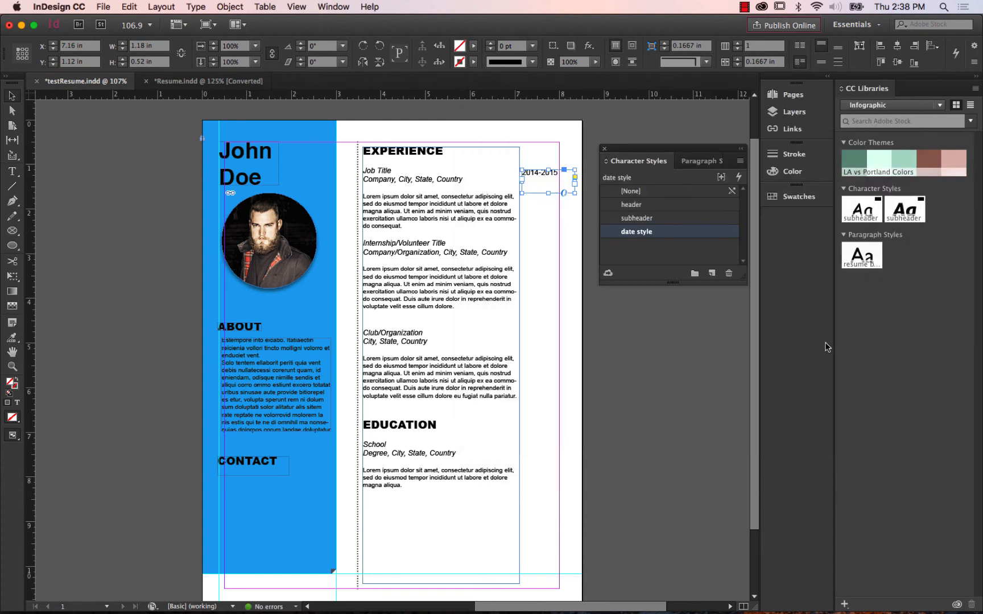
click(642, 311)
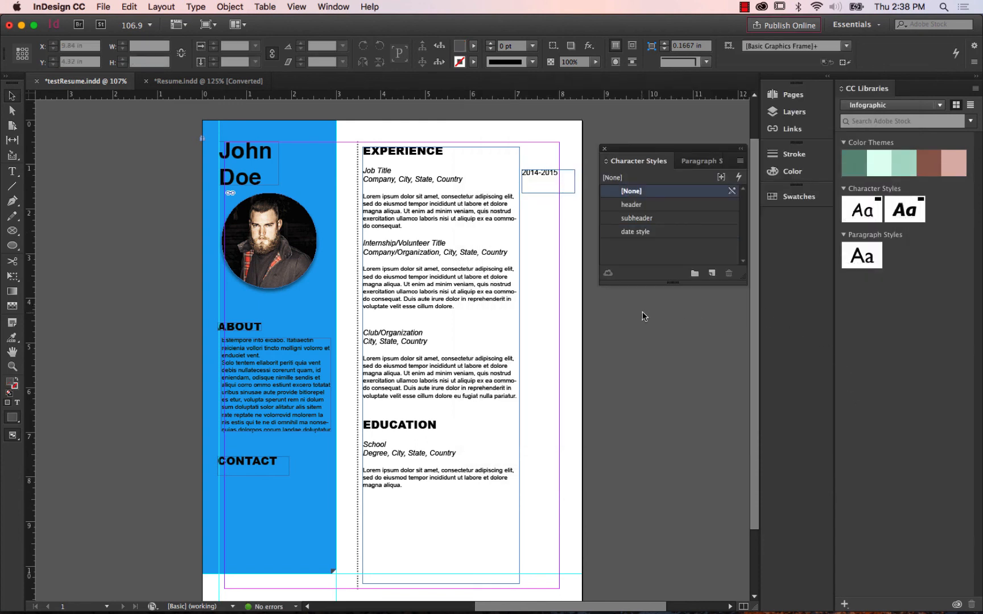
Duplicate the 2014-2015 date frame straight down beside the Internship/Volunteer Title entry, at about Y 2.71 in.
click(539, 177)
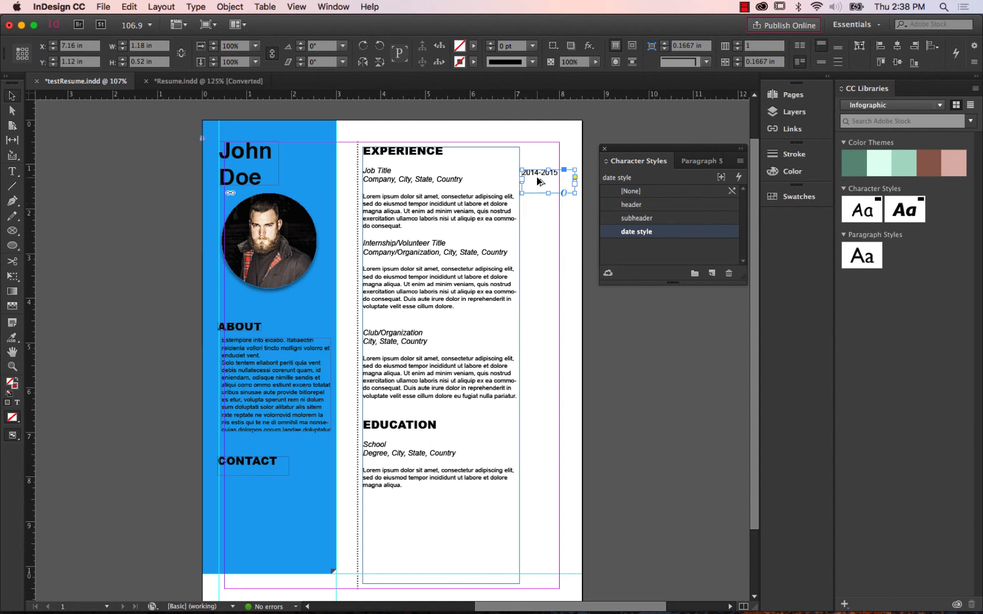
drag(538, 179, 531, 250)
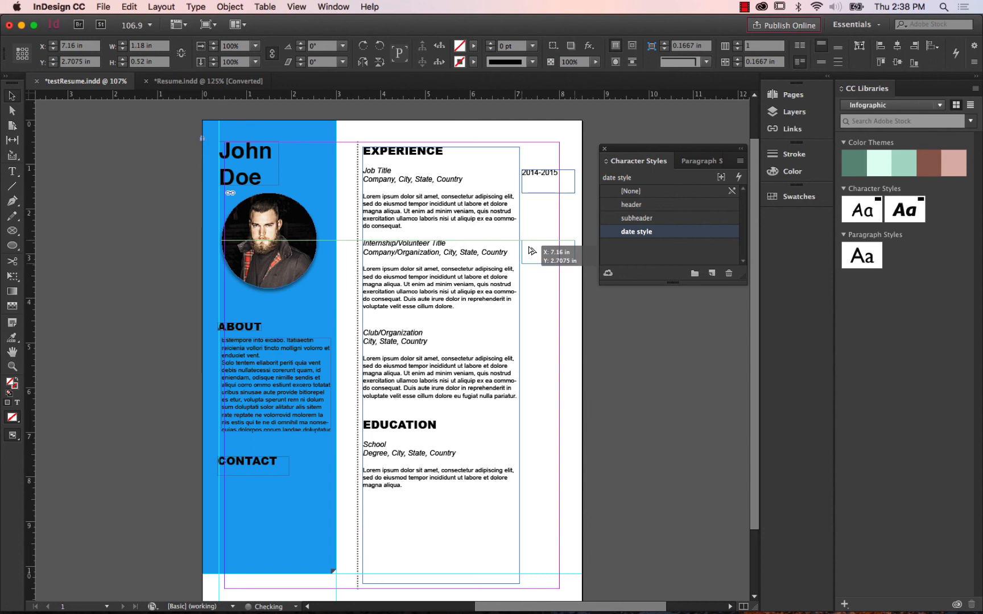
drag(531, 250, 530, 250)
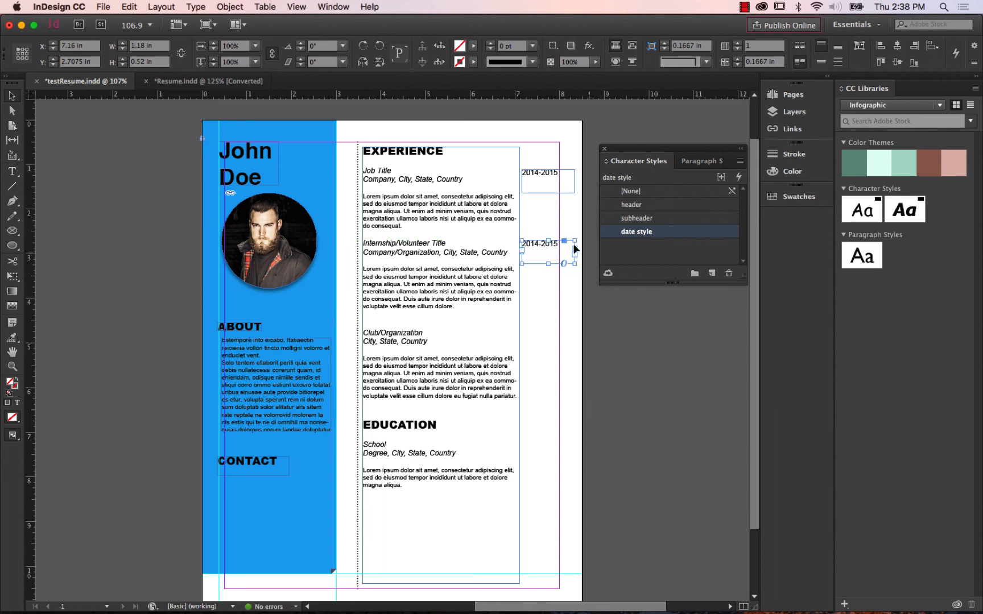
Change the duplicated date beside the Internship/Volunteer Title entry to 2015-2016 and deselect the frame.
click(12, 171)
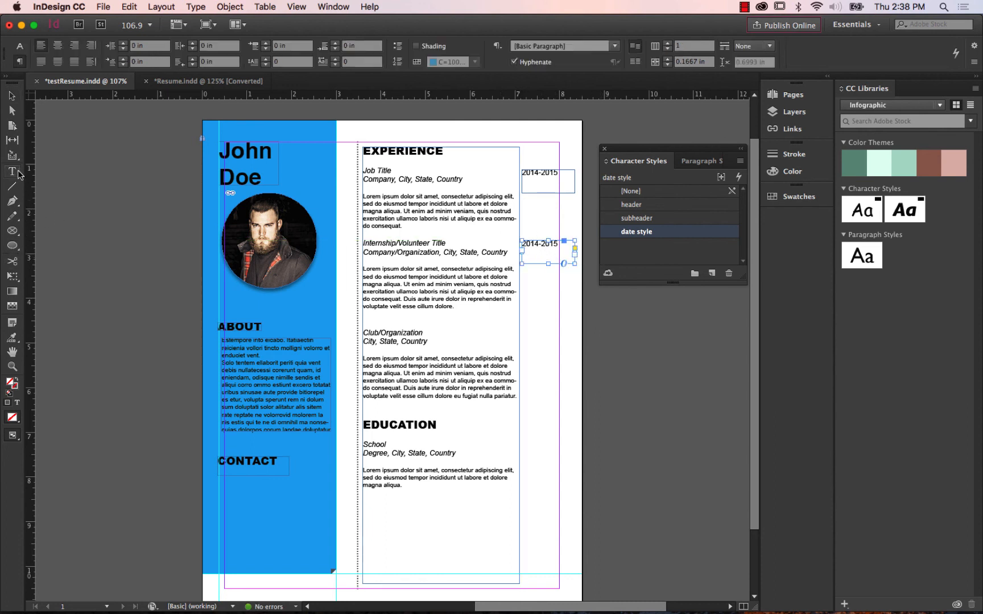
click(536, 243)
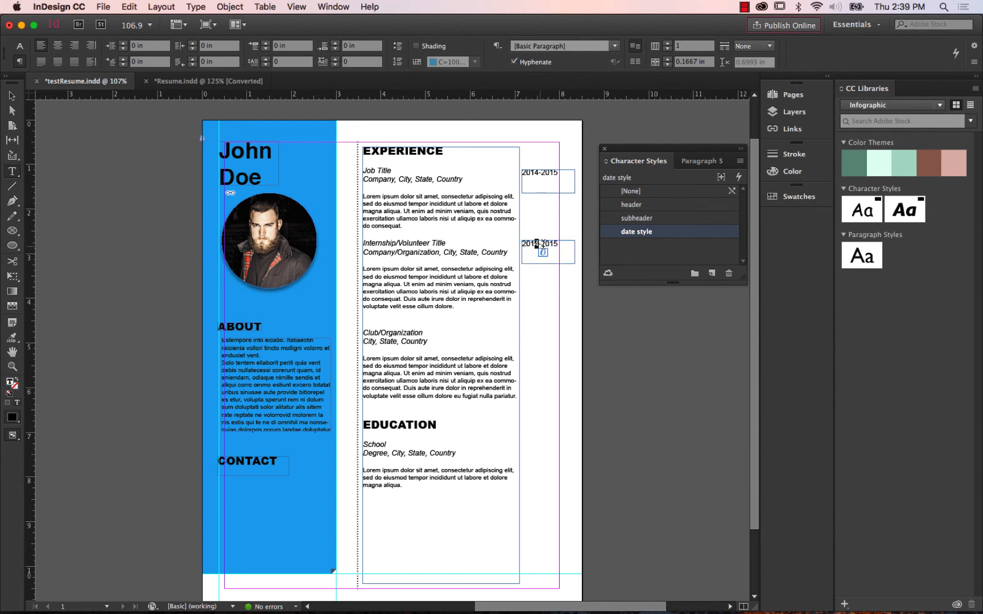
text(5)
drag(554, 244, 563, 243)
text(6)
click(11, 95)
click(122, 174)
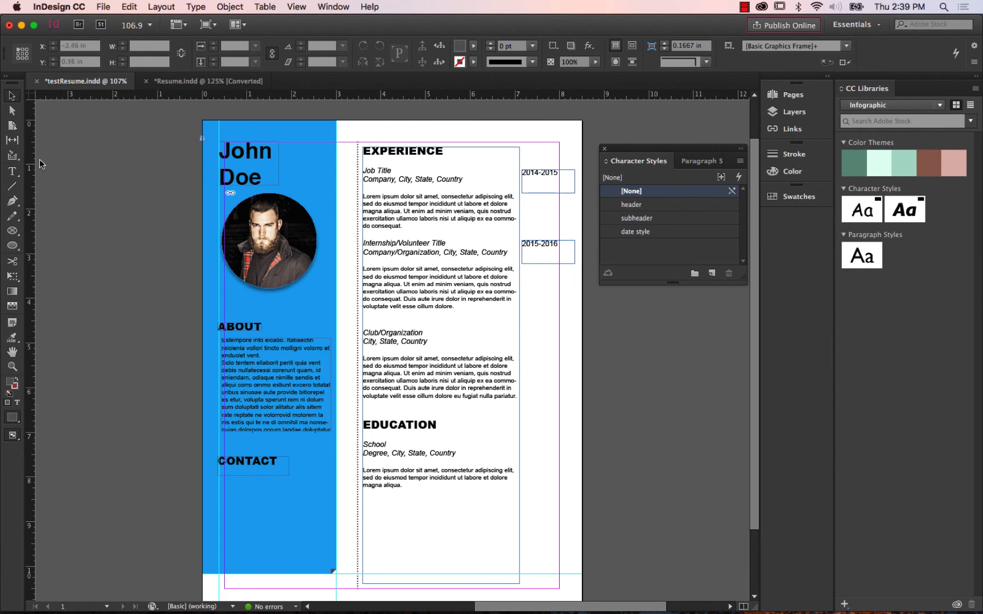
Nudge the 2014-2015 date frame slightly upward beside the Job Title entry and deselect it.
click(546, 185)
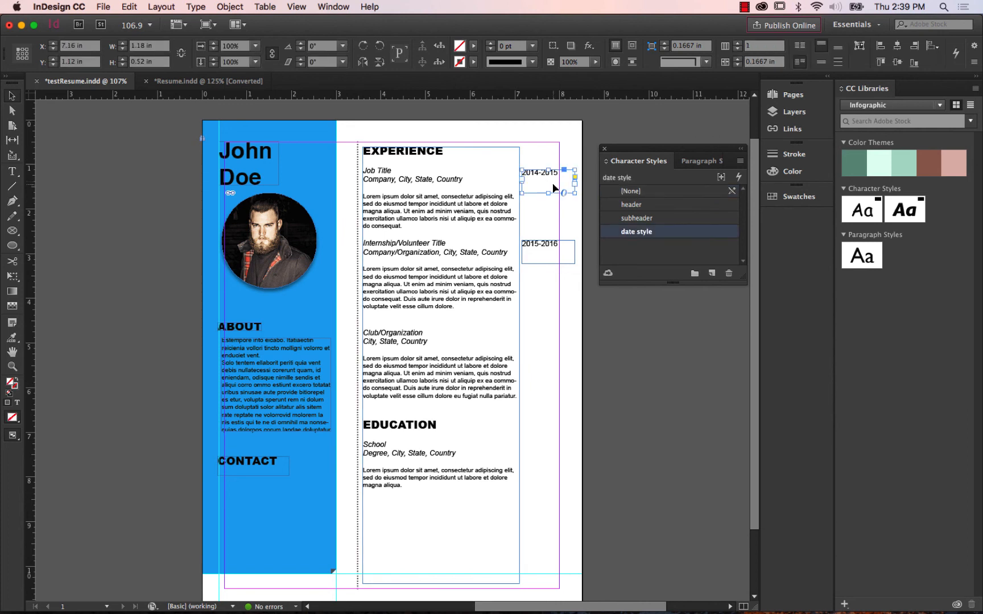
drag(545, 181, 544, 175)
click(552, 211)
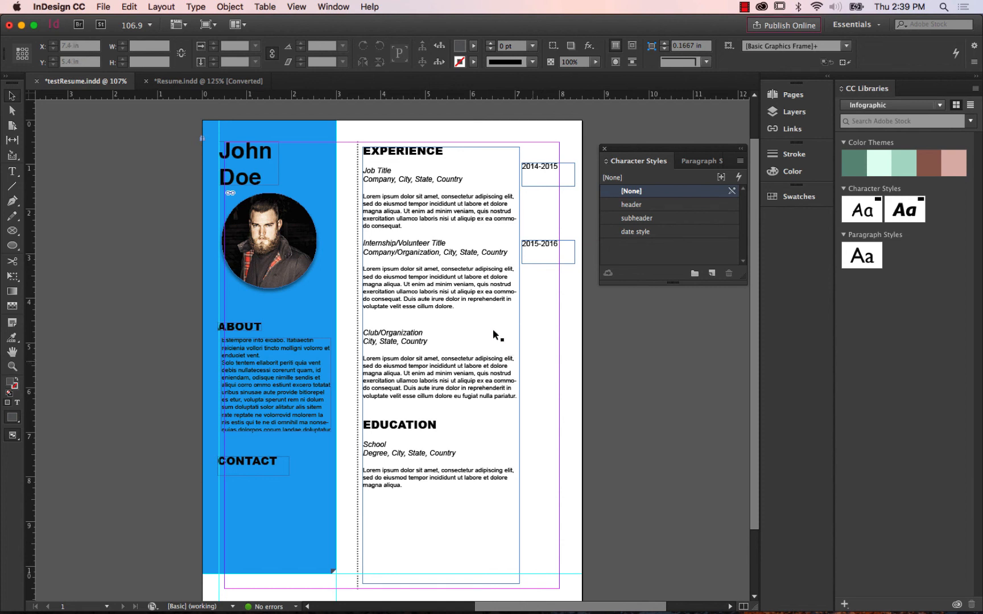
Create a new one-page Letter print document with the default preset.
click(214, 83)
click(100, 9)
mouse_move(114, 17)
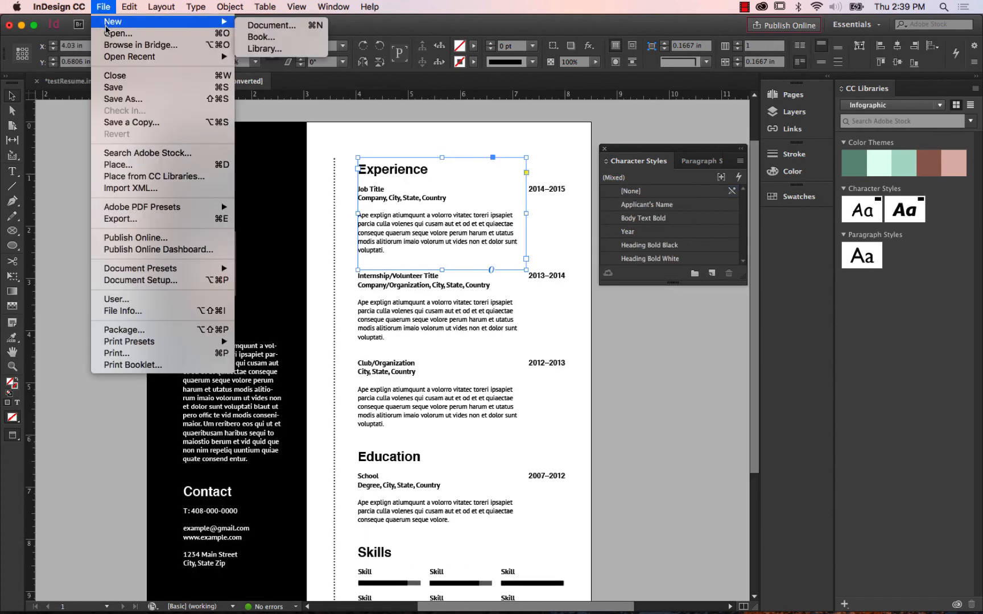
click(259, 24)
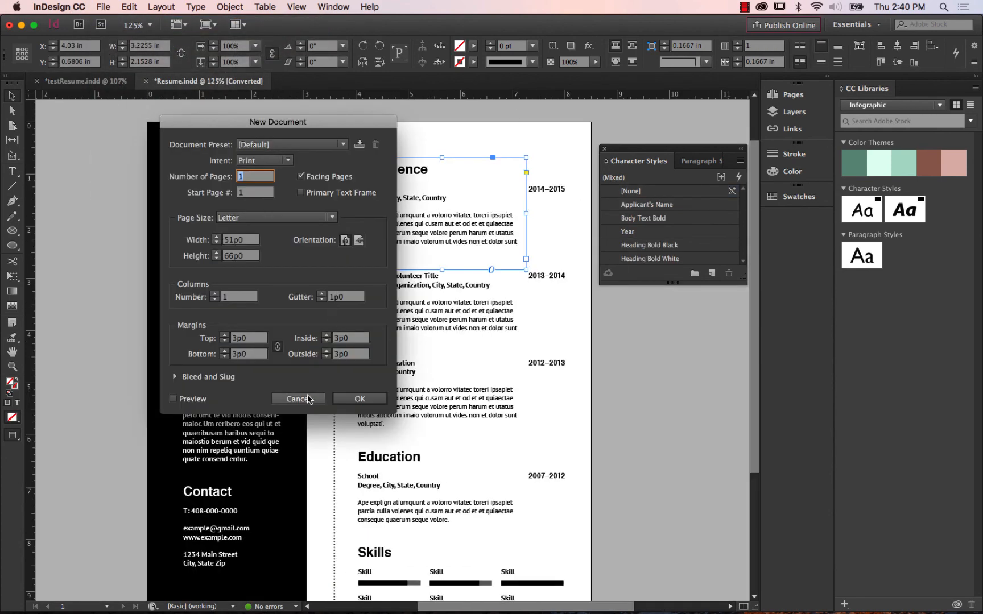
click(369, 399)
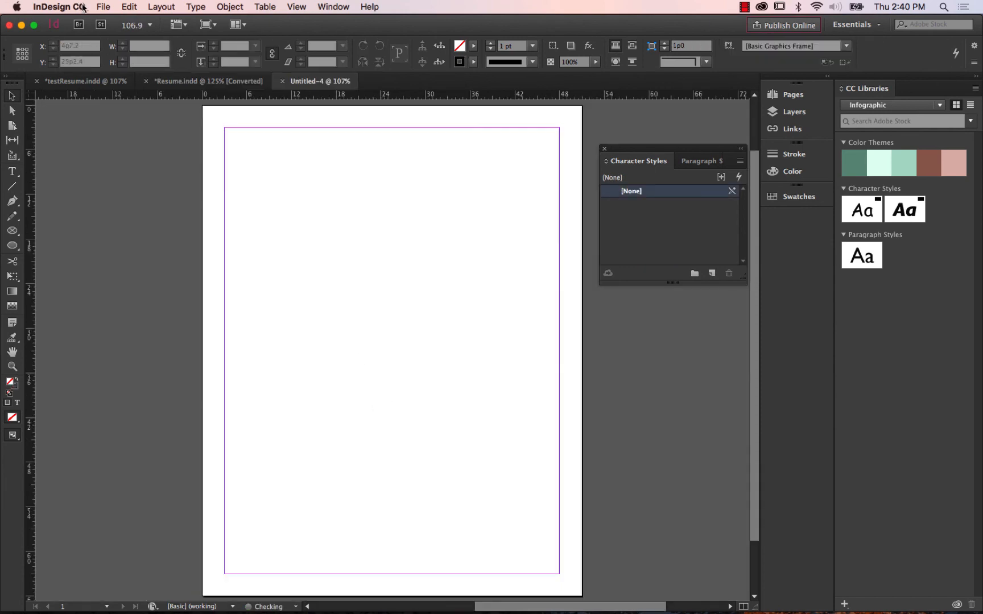
Place resumeText.docx in the new document, preserving styles and formatting from text and tables, with its frame starting below the top margin.
click(102, 8)
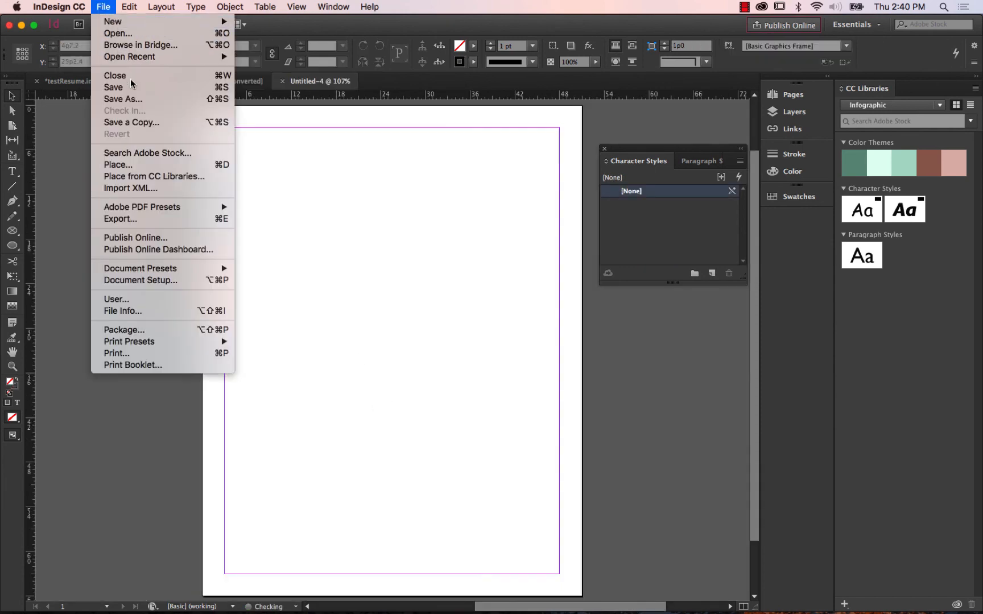
click(118, 166)
click(251, 120)
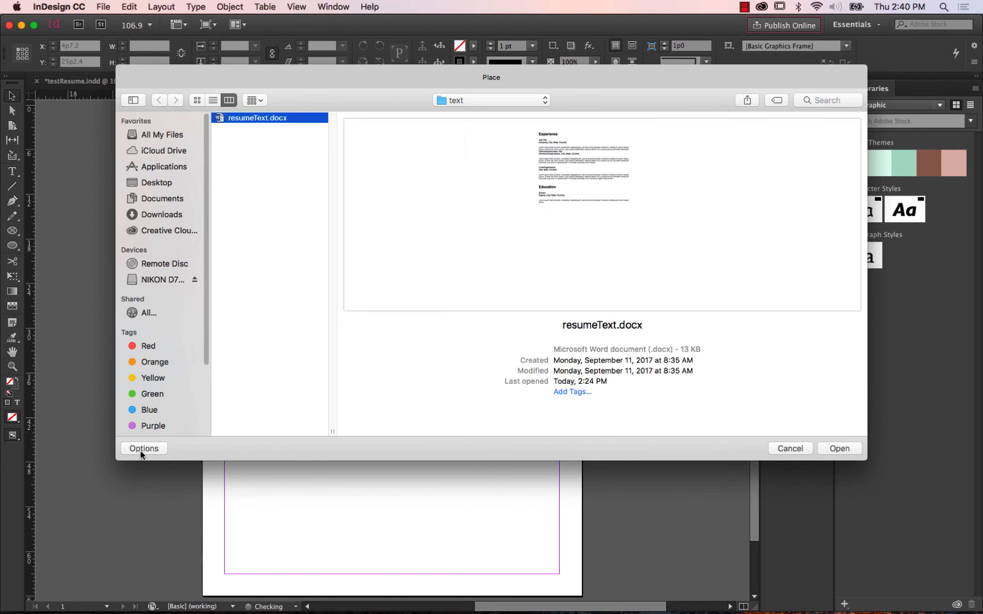
click(839, 449)
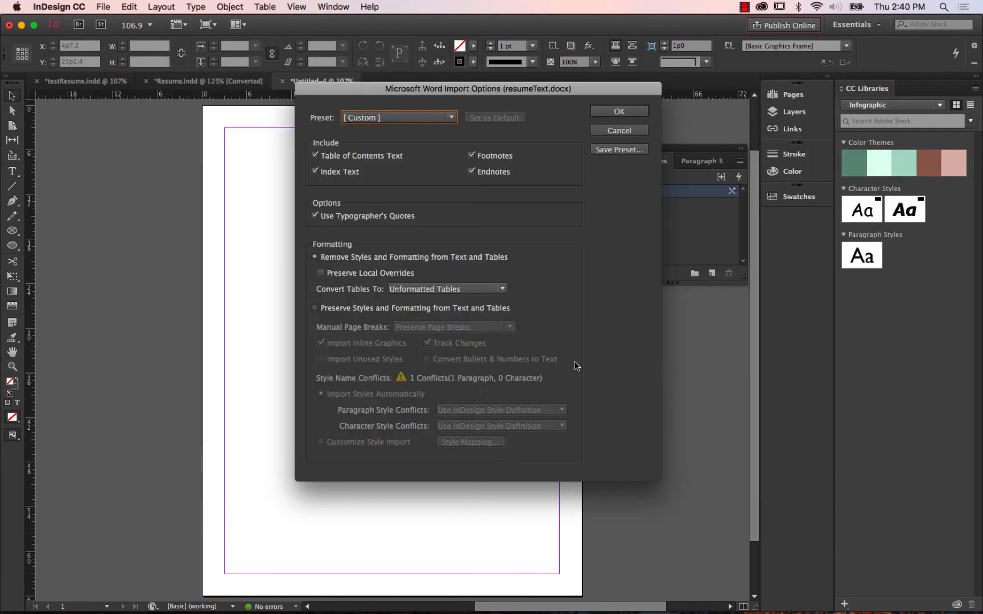
click(315, 309)
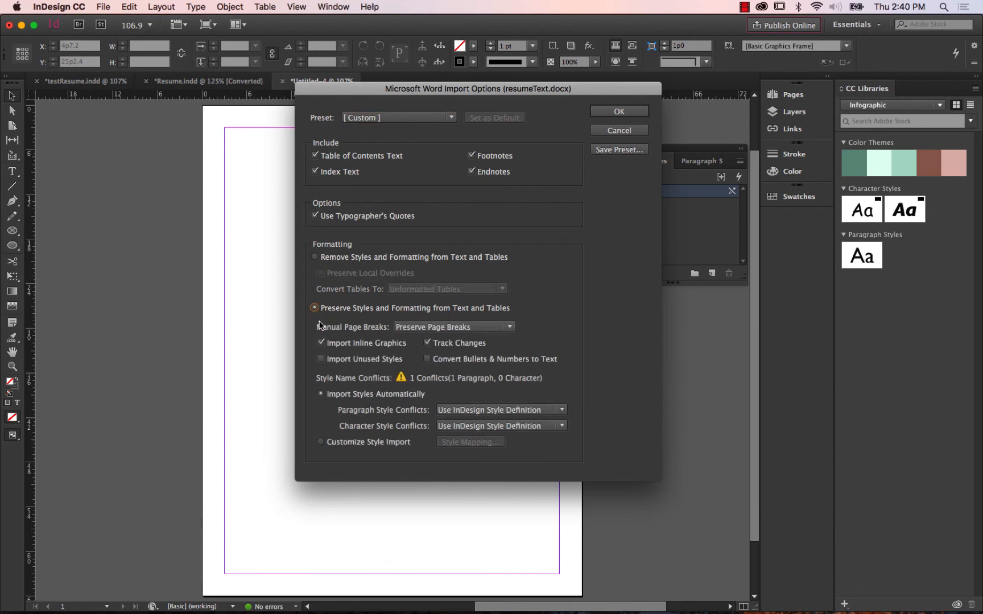
click(619, 110)
click(281, 188)
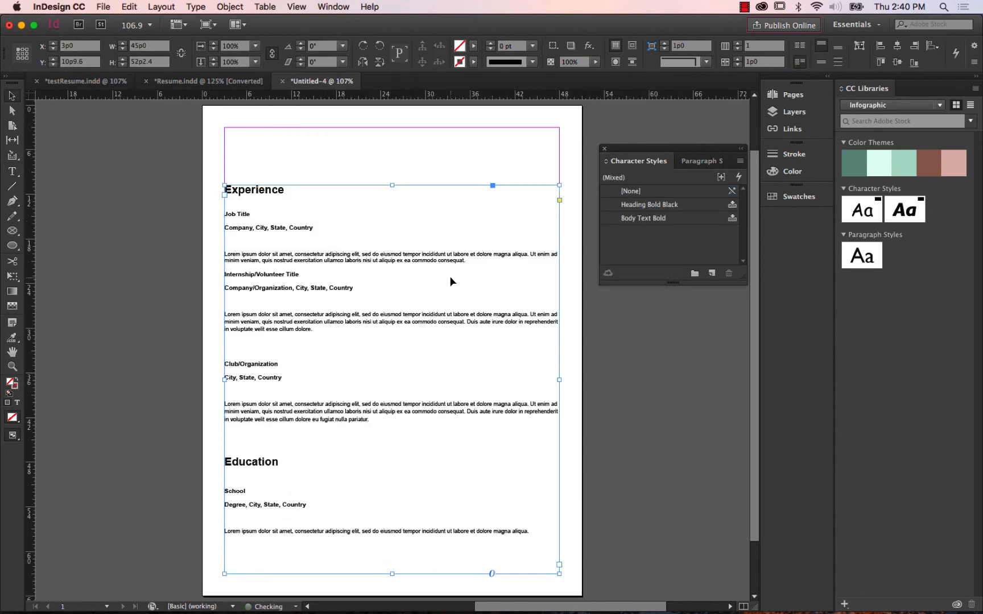
Examine the font, size and character style of the imported Experience heading, Job Title line and body text.
click(127, 155)
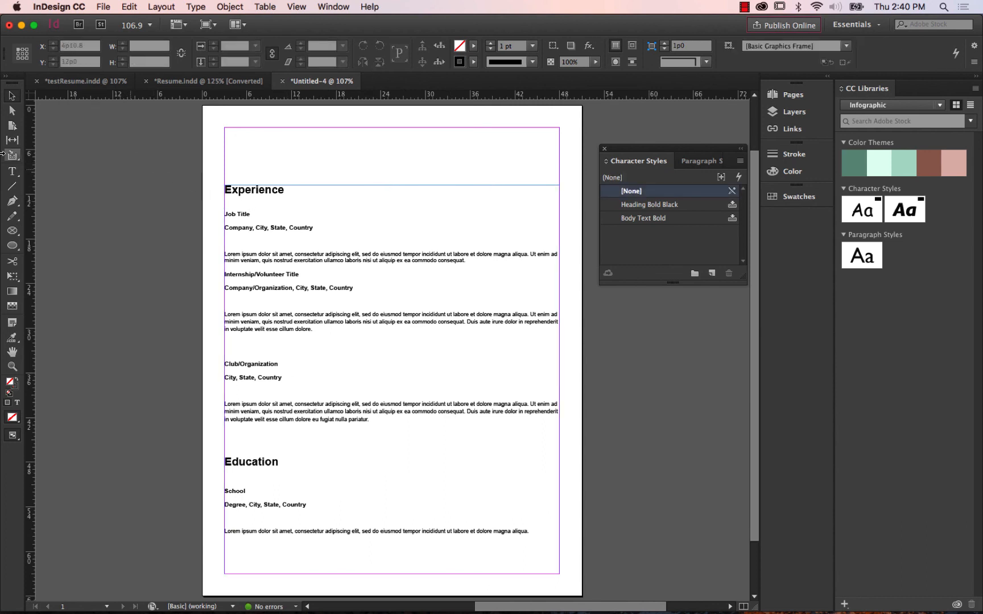
click(12, 171)
drag(289, 190, 219, 188)
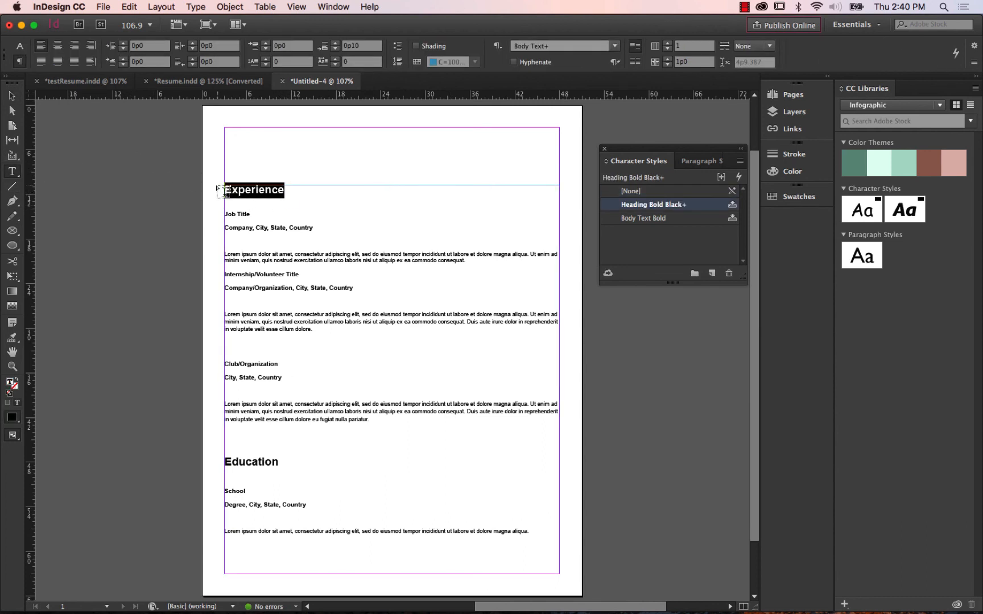
click(19, 46)
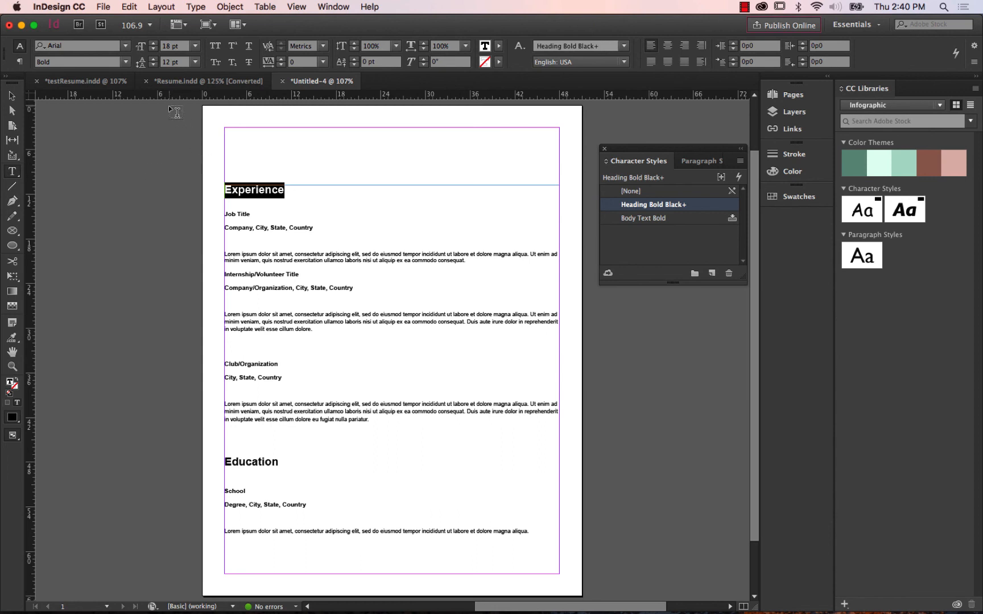
drag(260, 216, 224, 215)
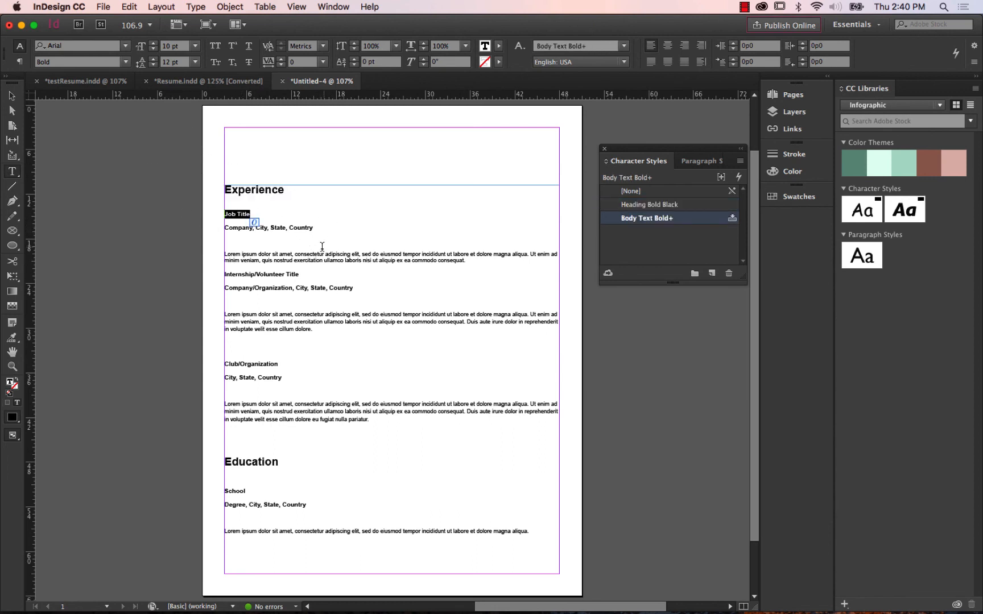
drag(319, 255, 220, 254)
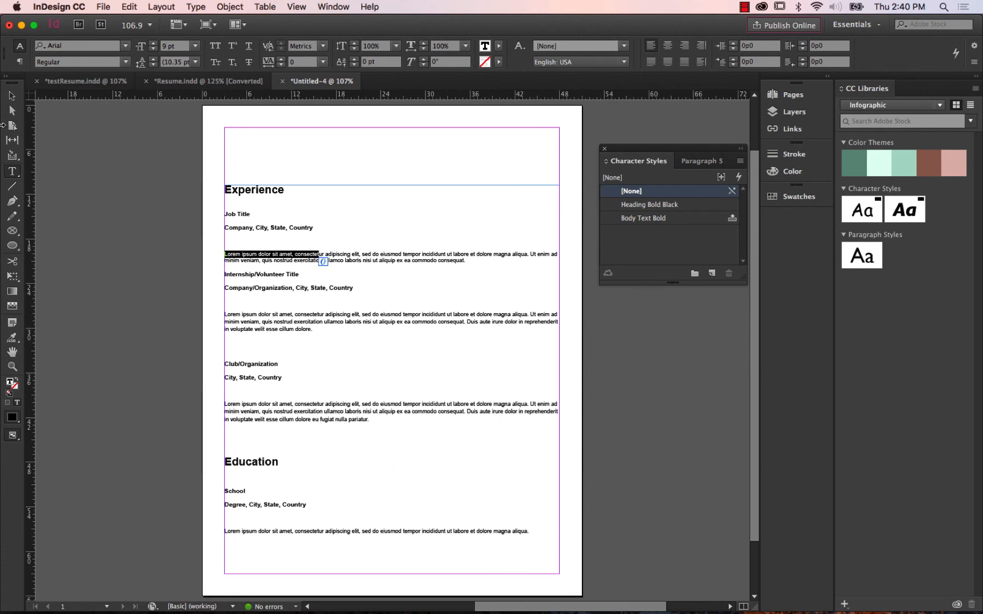
click(11, 95)
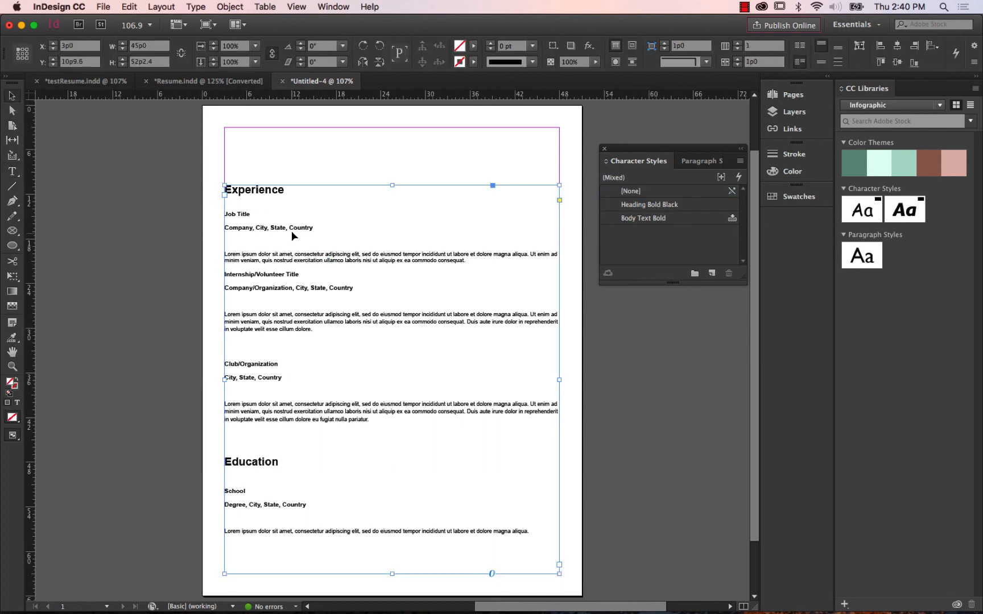
Compare the character and paragraph styles that came with the imported Experience heading, Job Title and body paragraph.
click(12, 171)
drag(292, 189, 160, 199)
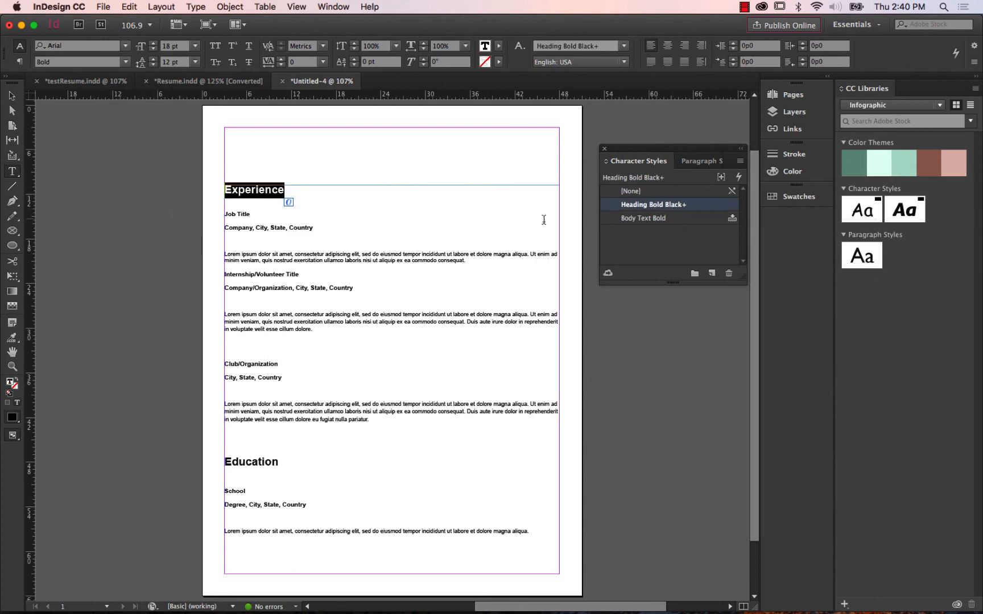
drag(249, 216, 209, 219)
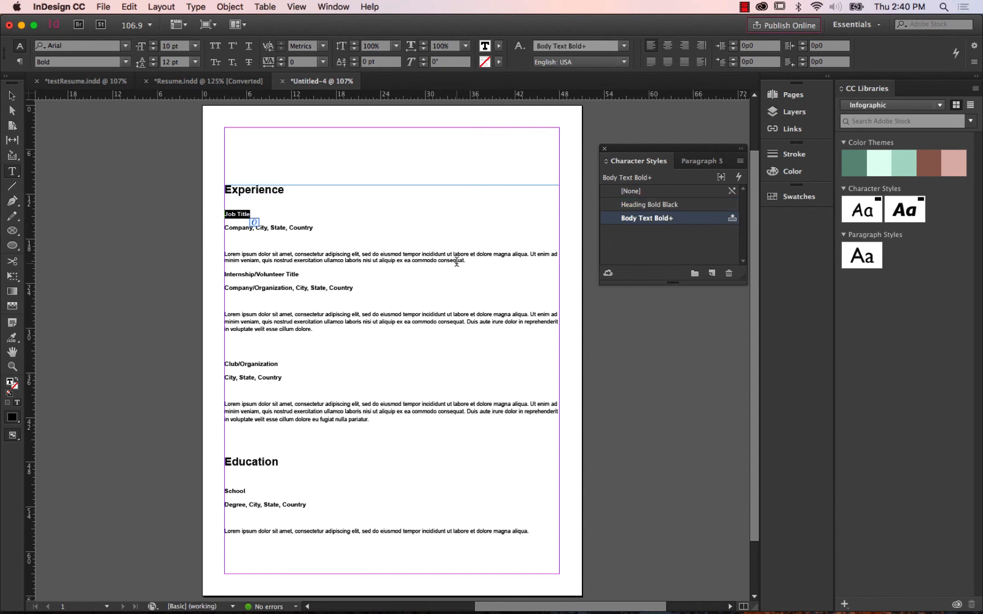
click(691, 161)
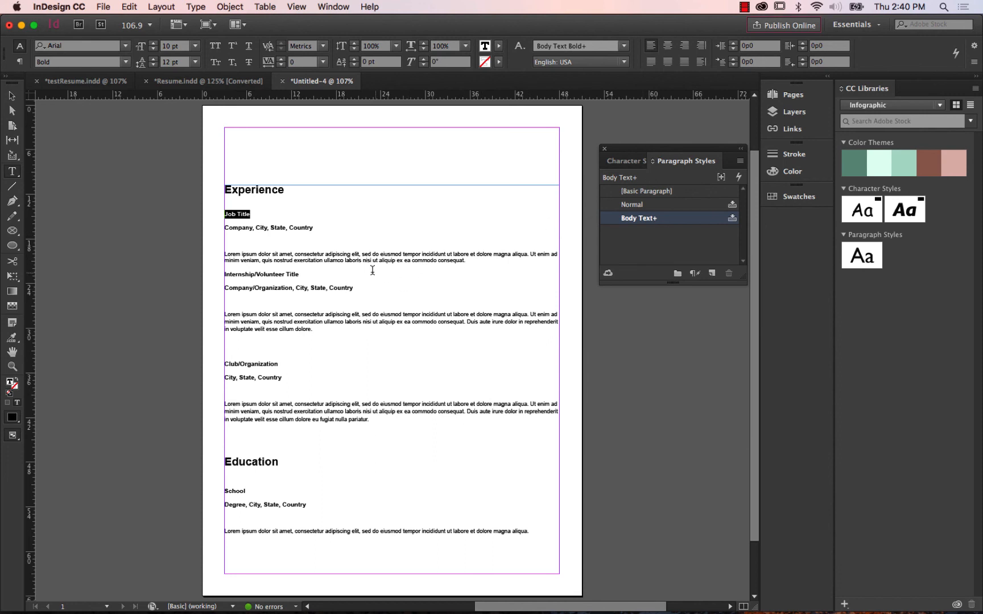
drag(373, 268, 260, 248)
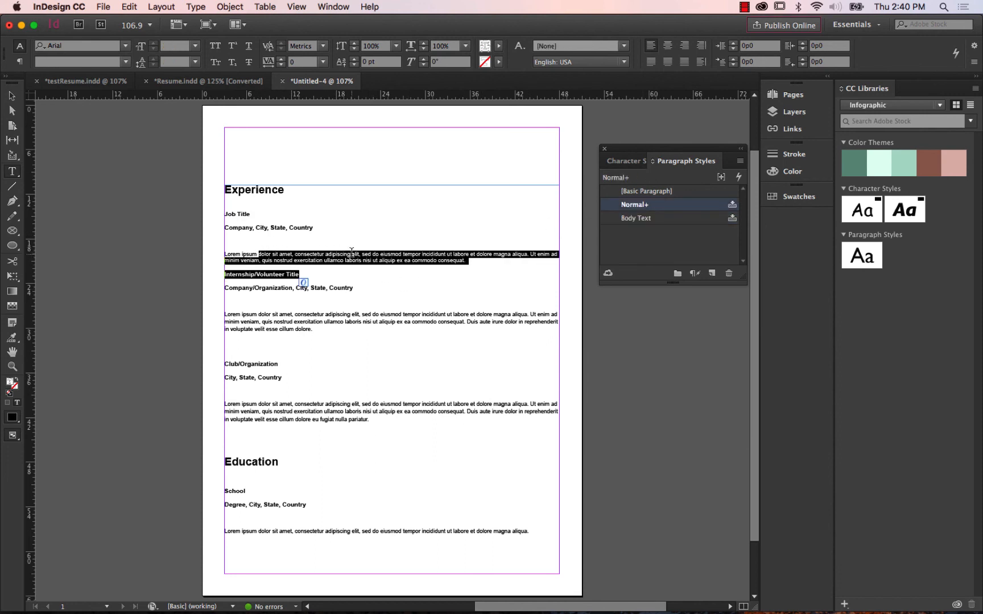
click(622, 162)
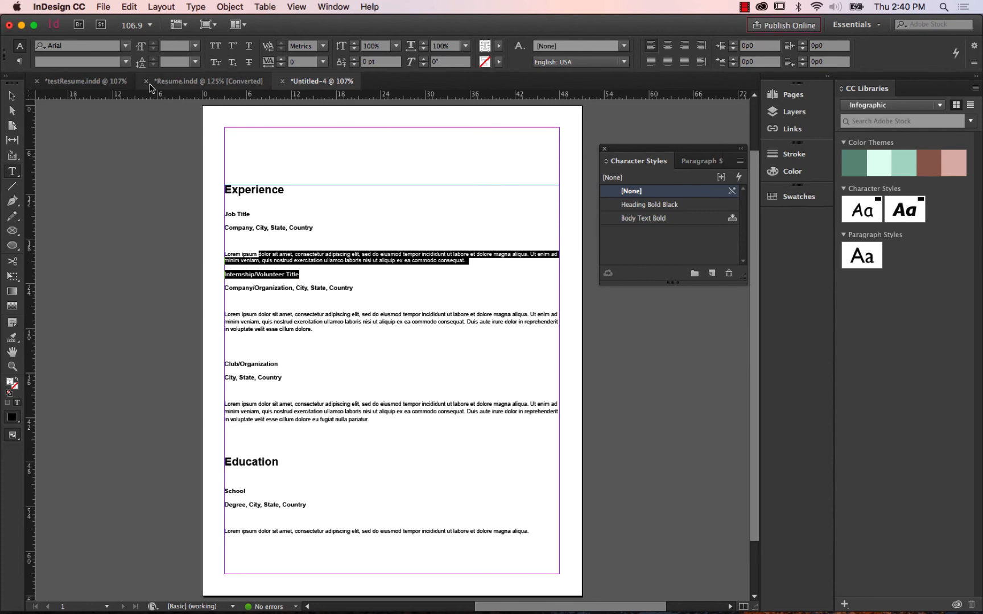
Return to testResume.indd and select the main text frame holding the Experience and Education sections.
click(64, 80)
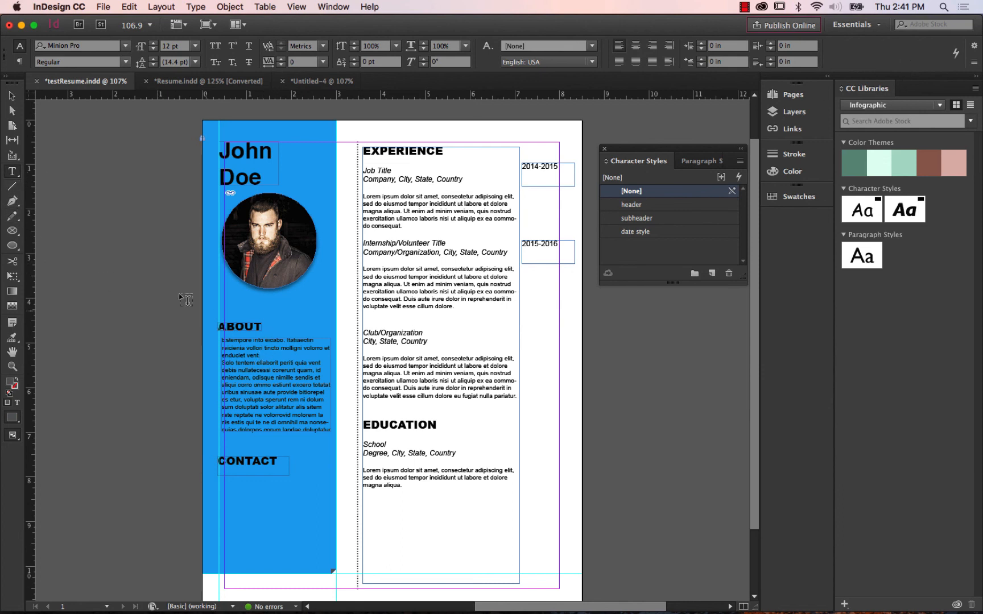
click(11, 96)
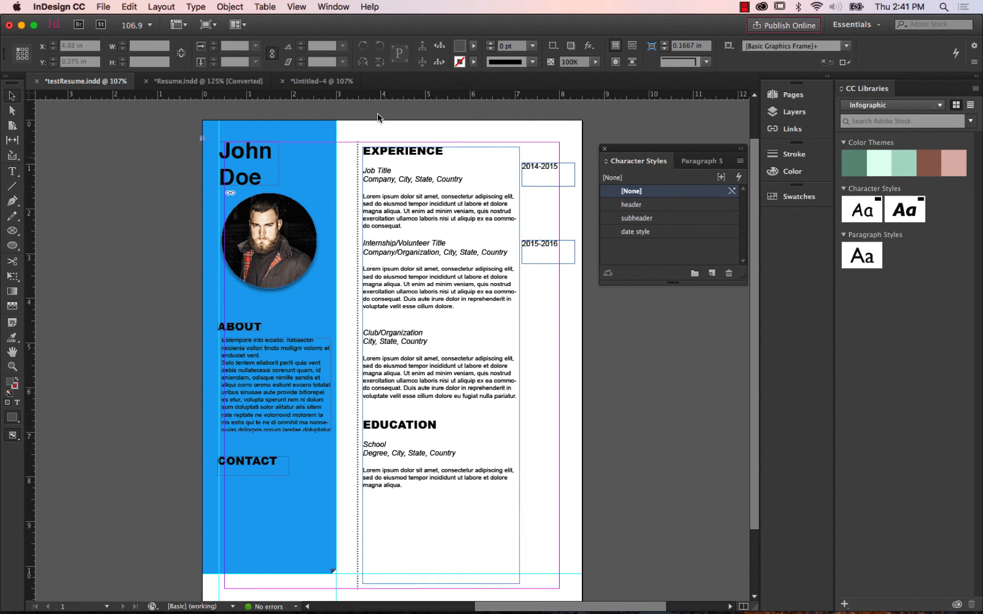
click(401, 566)
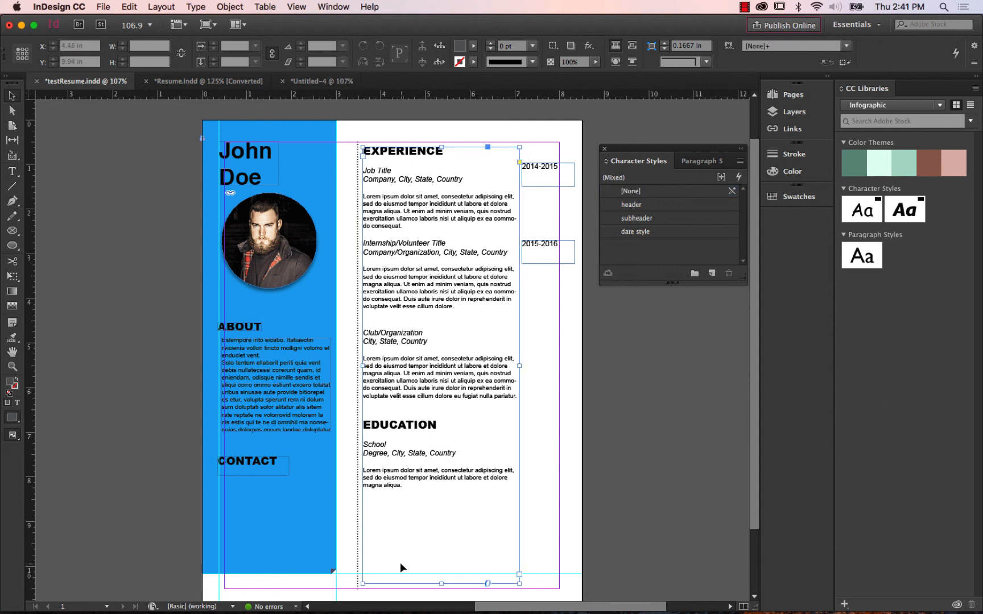
click(104, 6)
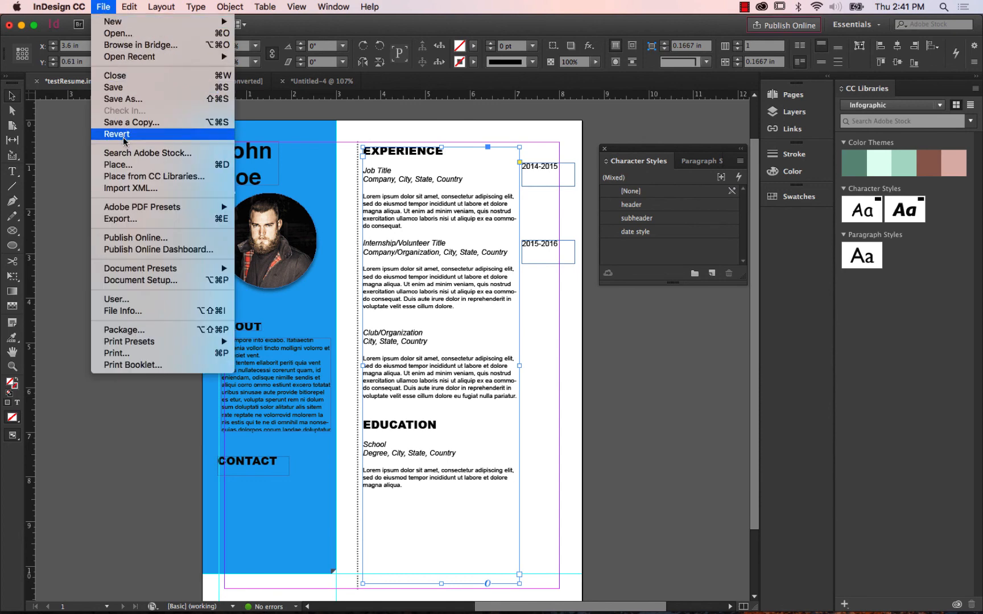
click(127, 166)
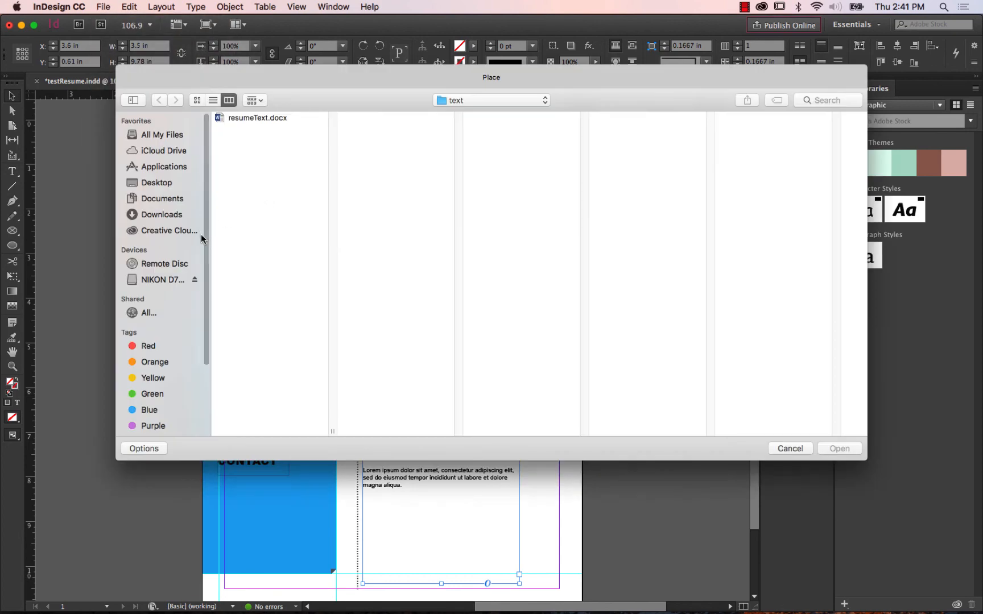
scroll(207, 256, down, 5)
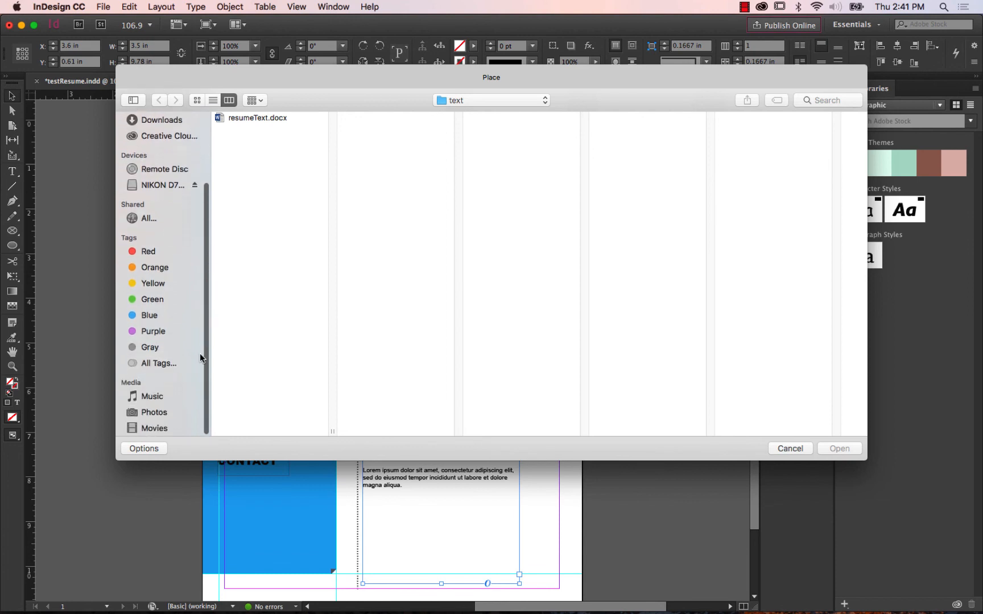
click(155, 427)
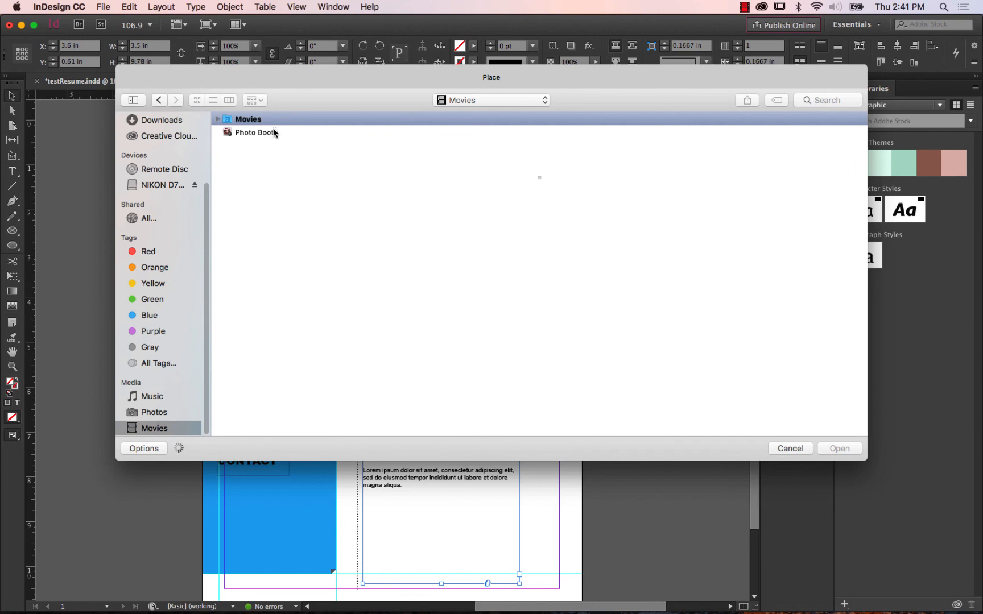
click(218, 119)
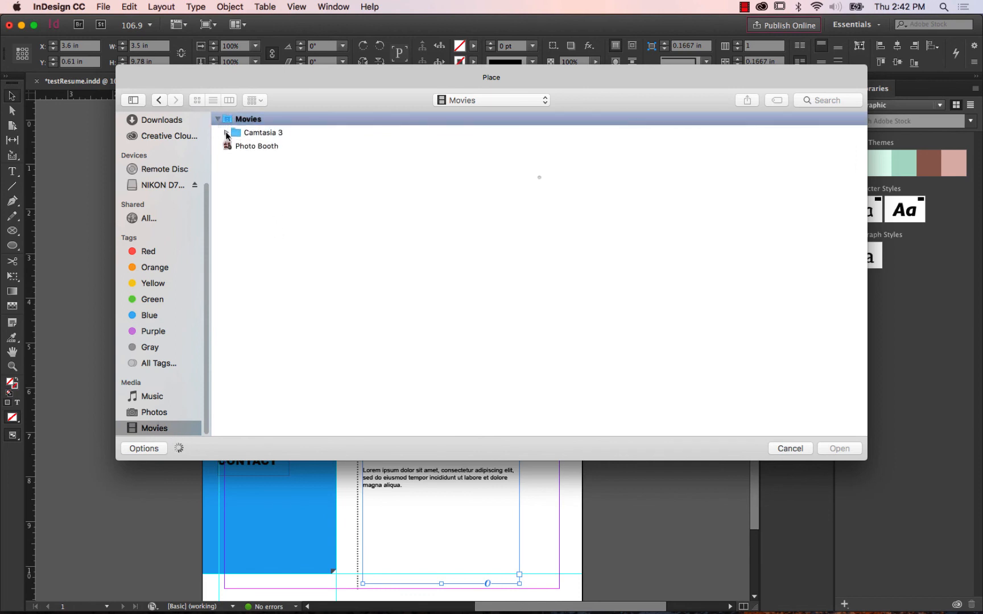
click(226, 134)
click(226, 133)
click(788, 454)
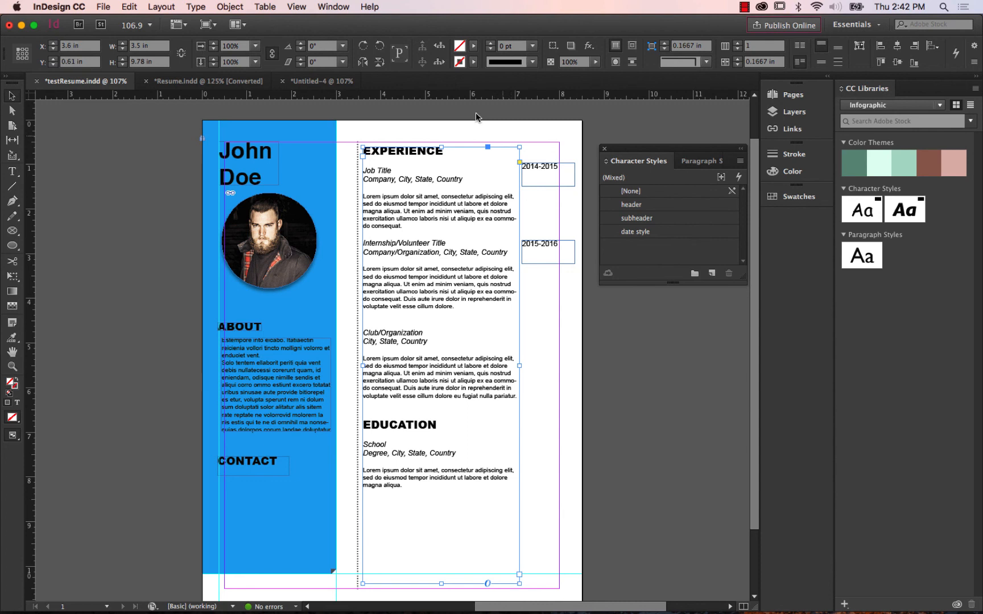
Switch to the Interactive for PDF workspace.
click(334, 7)
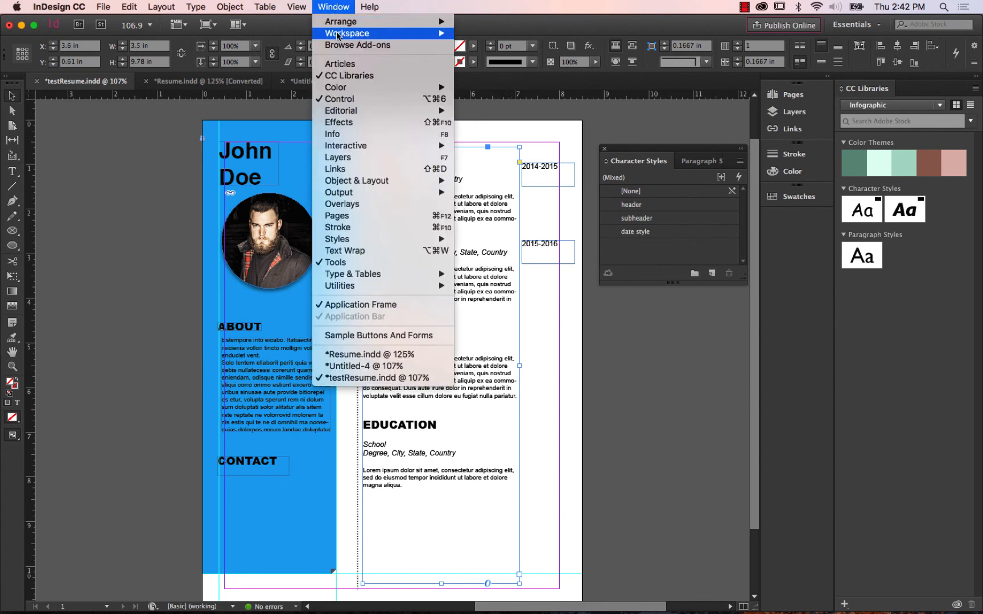
mouse_move(340, 34)
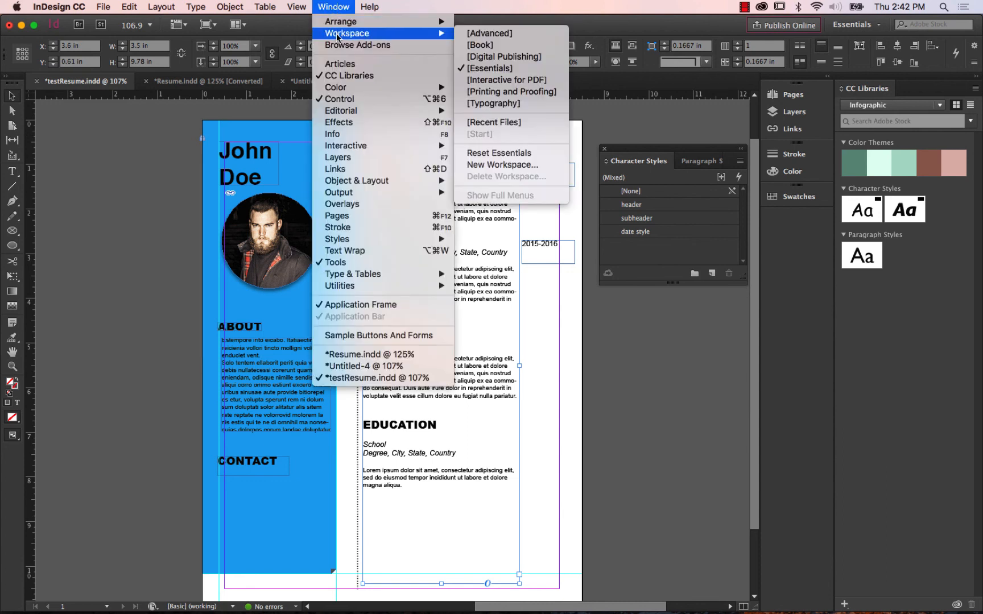
click(531, 85)
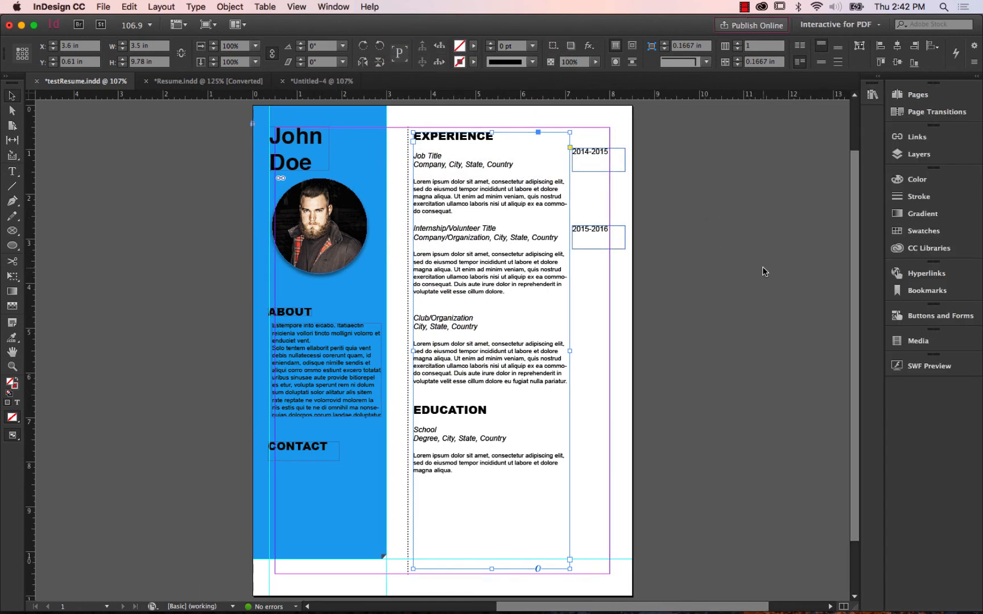
Look over the interactive options offered for Buttons and Forms and for Media, collapsing each one after viewing it.
click(942, 317)
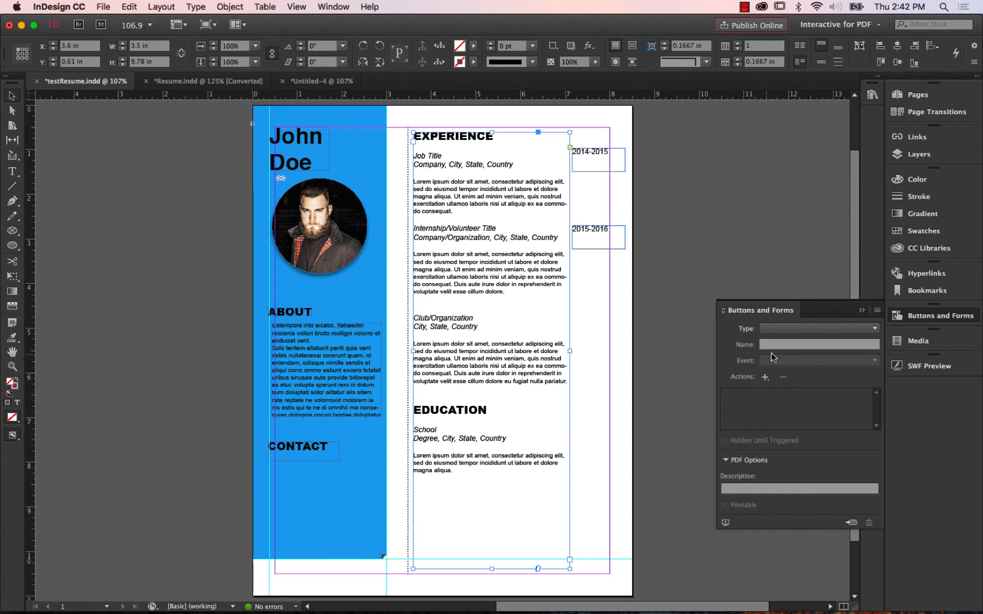
click(861, 310)
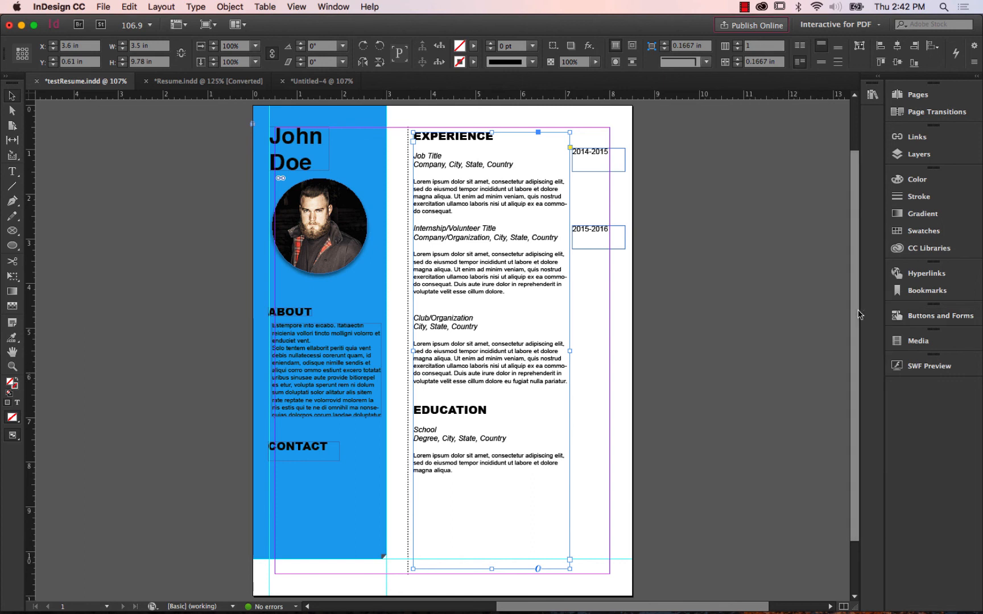
click(923, 341)
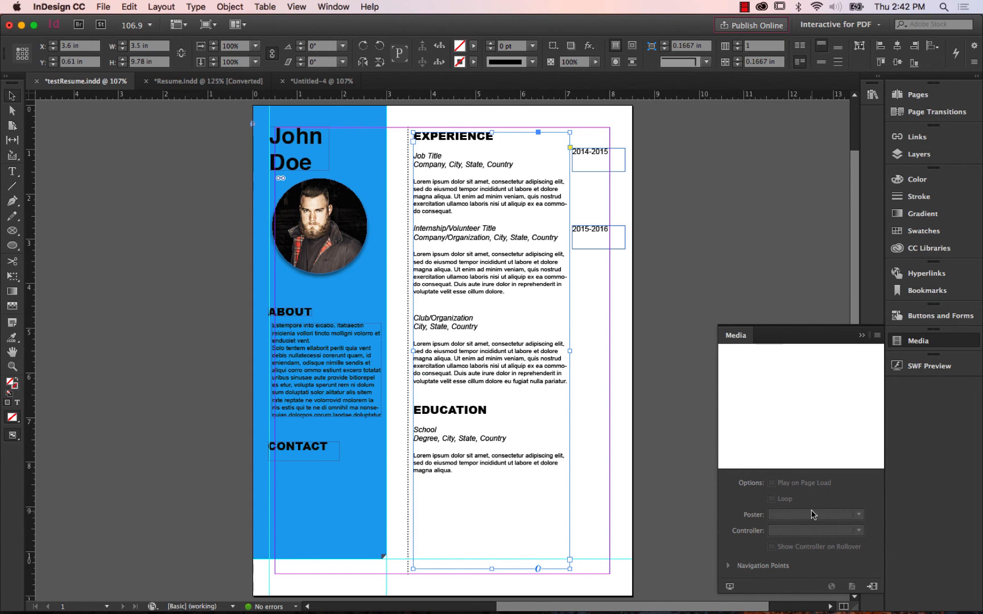
click(862, 336)
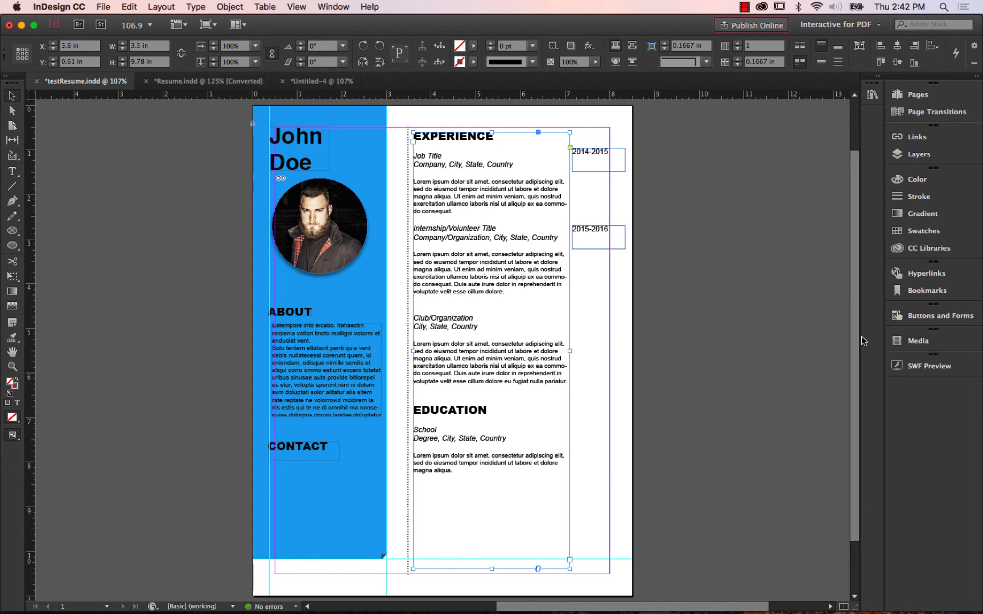
Review the file formats available for exporting testResume, then cancel the export.
click(103, 7)
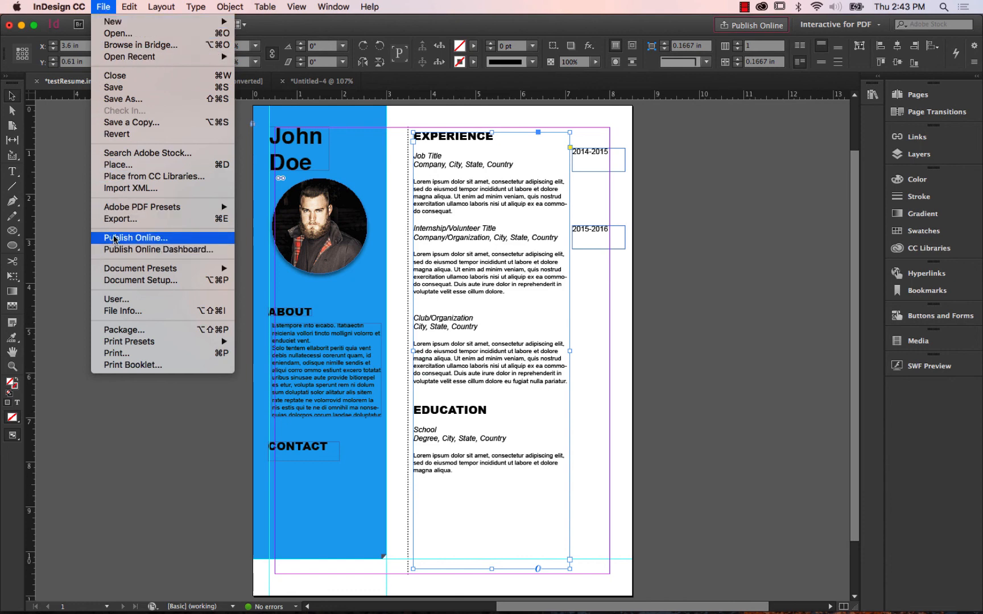
click(115, 218)
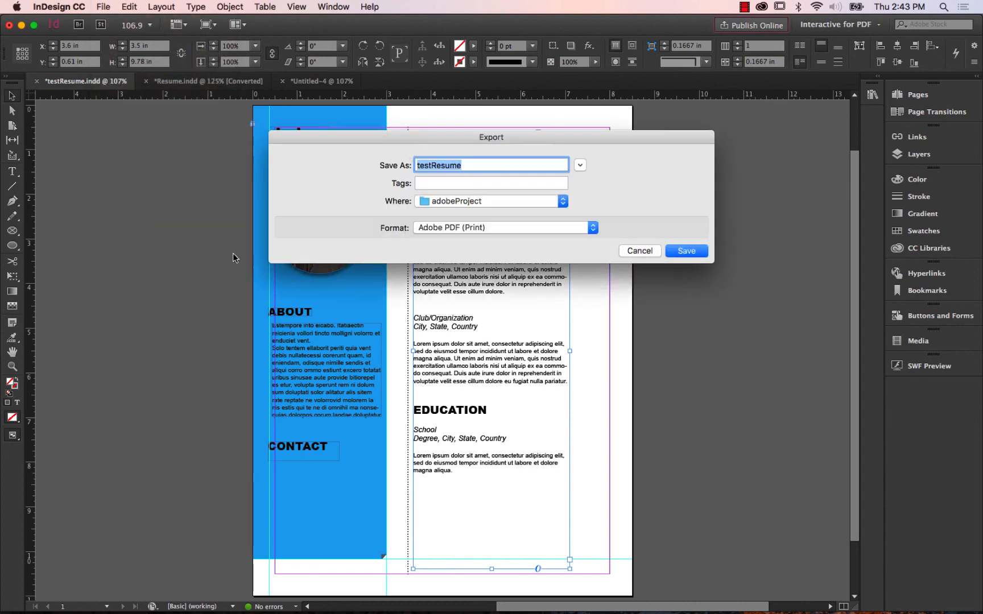
drag(511, 136, 480, 124)
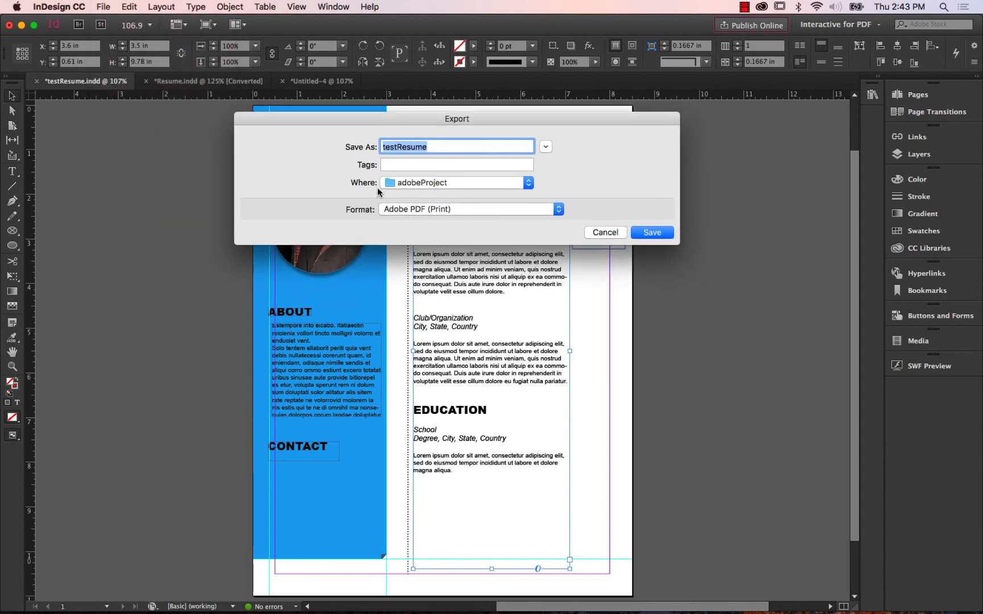
click(528, 209)
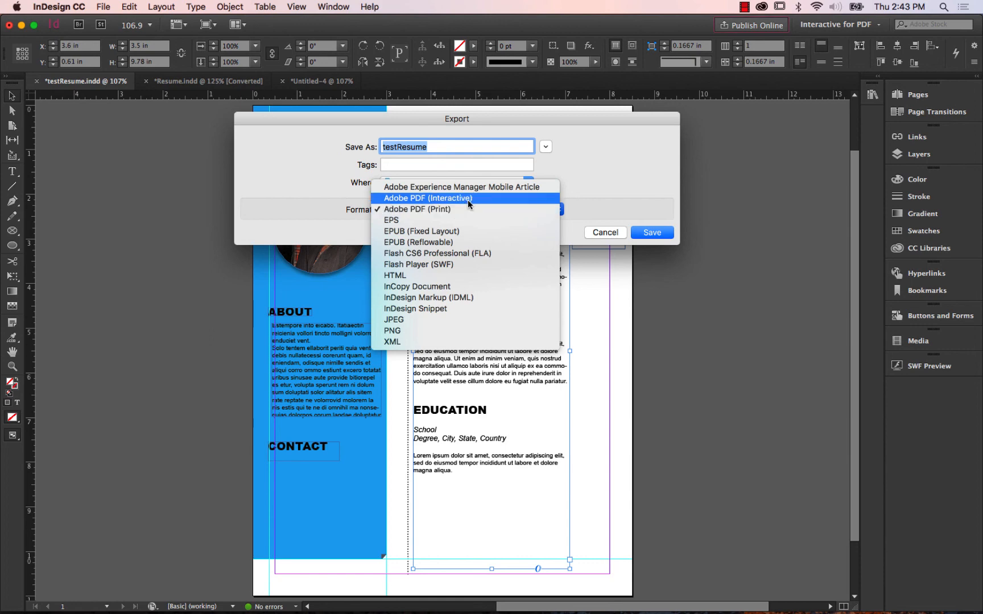
click(597, 232)
click(597, 233)
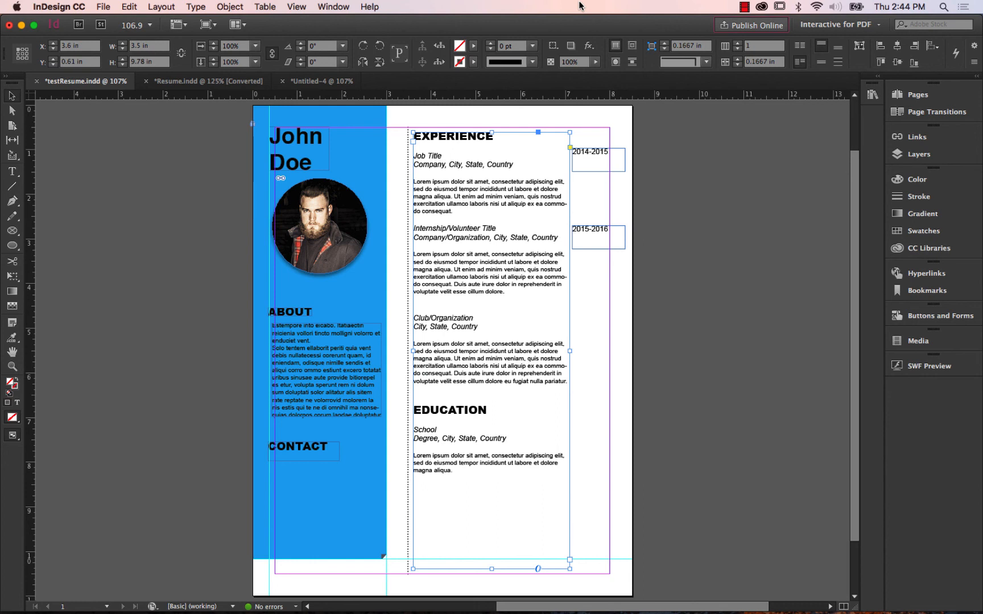
With nothing selected, place cody_headshot.psd using the default image import options, about 8.81 in wide, starting at the page's upper-left corner.
click(82, 161)
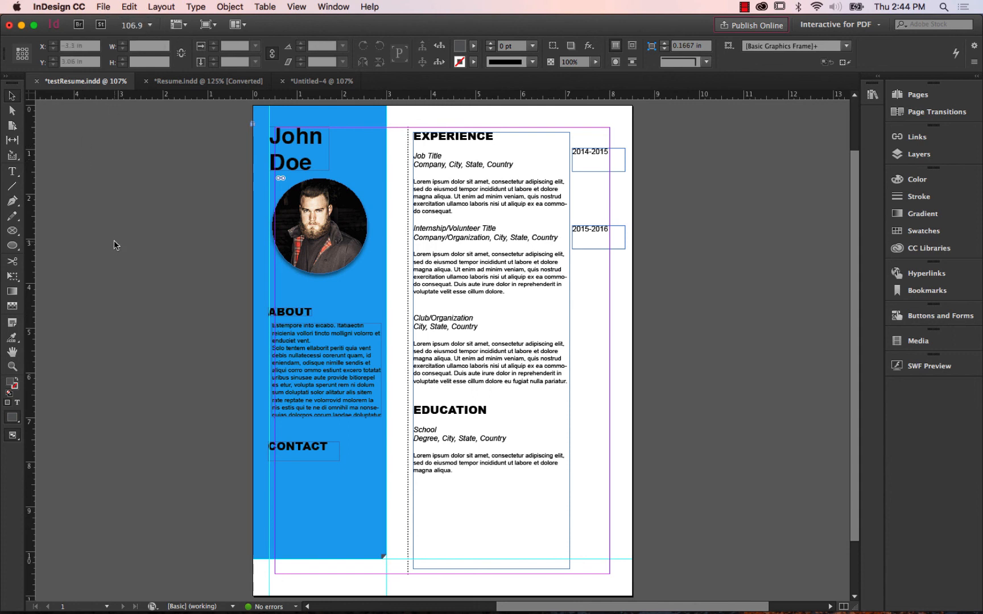
click(109, 8)
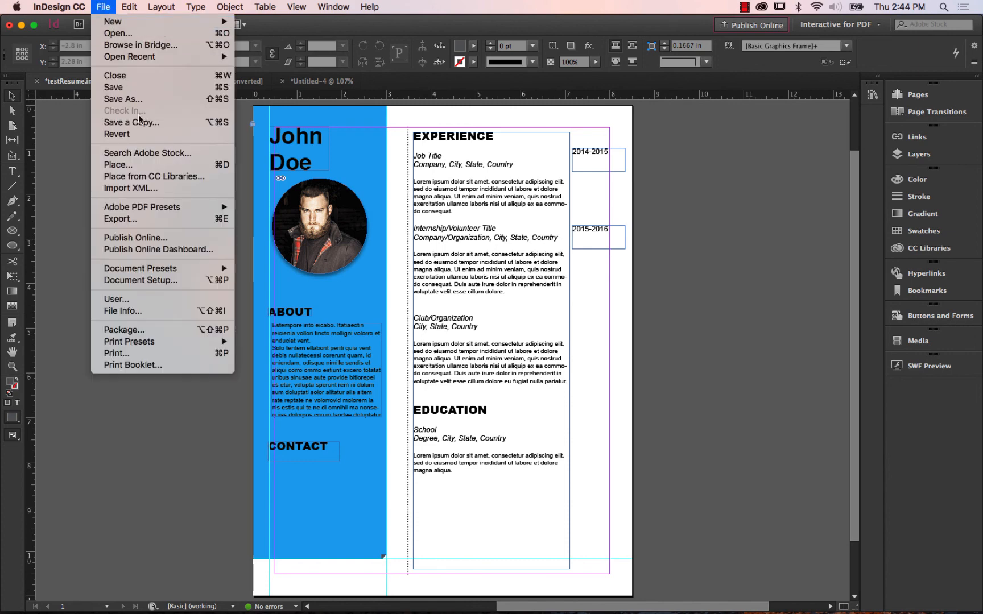
click(125, 165)
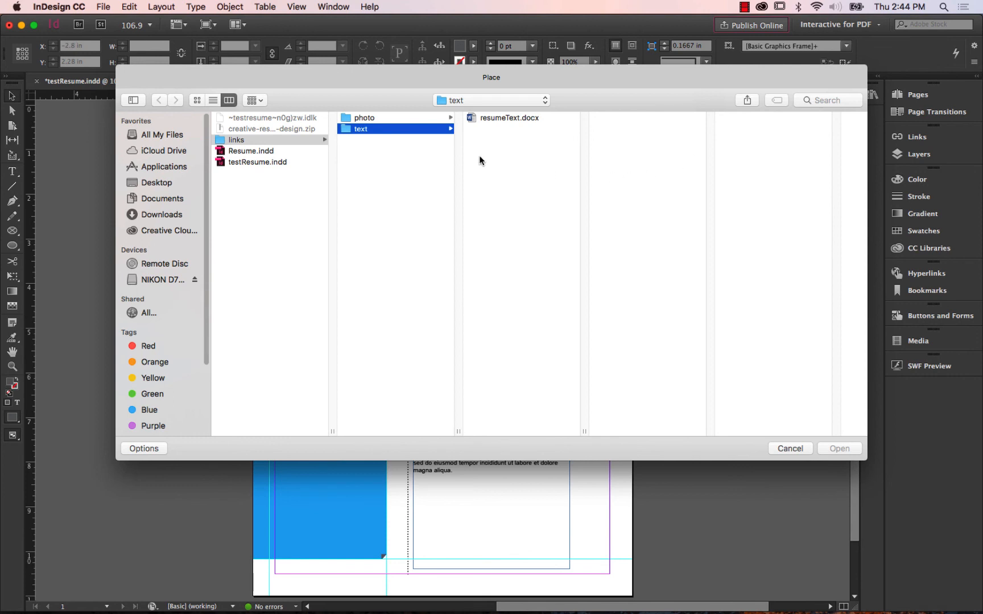
click(367, 118)
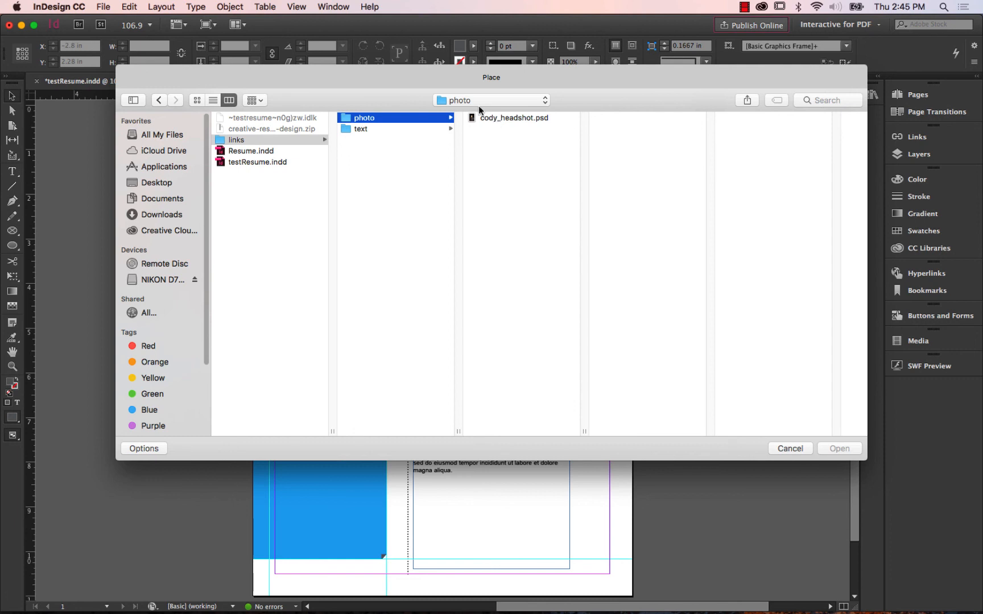
click(491, 118)
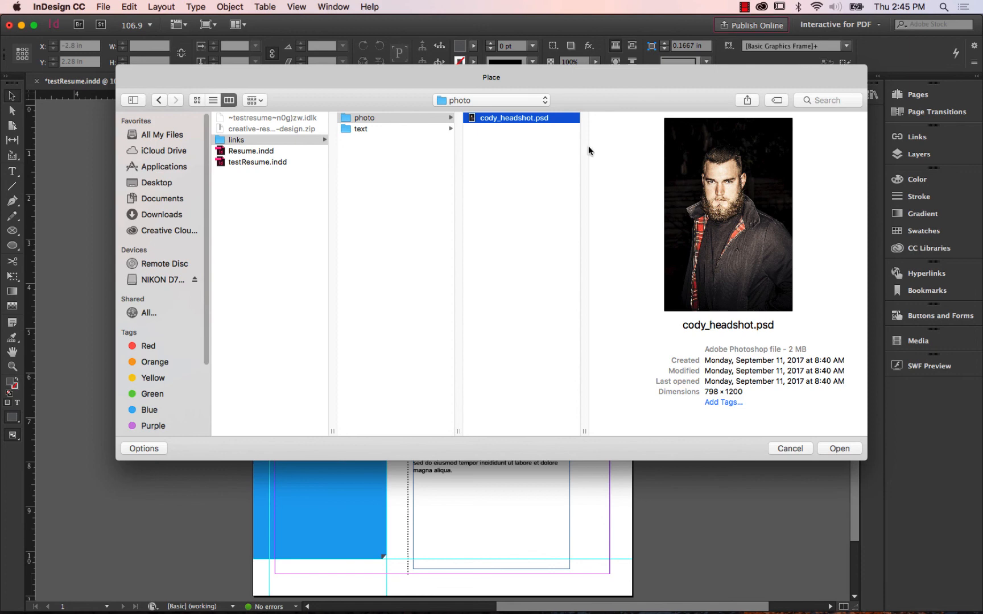
click(839, 449)
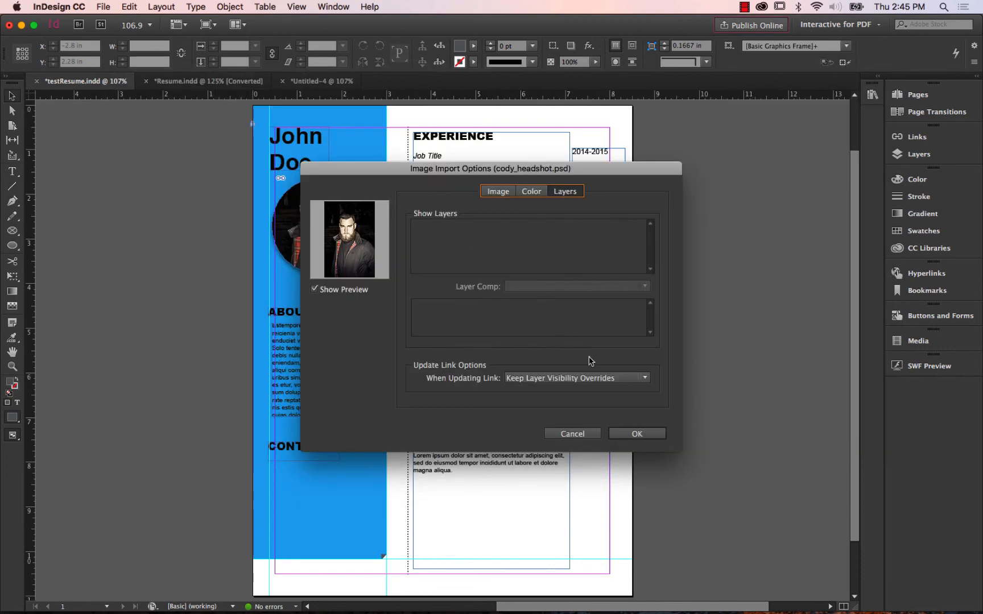
click(633, 434)
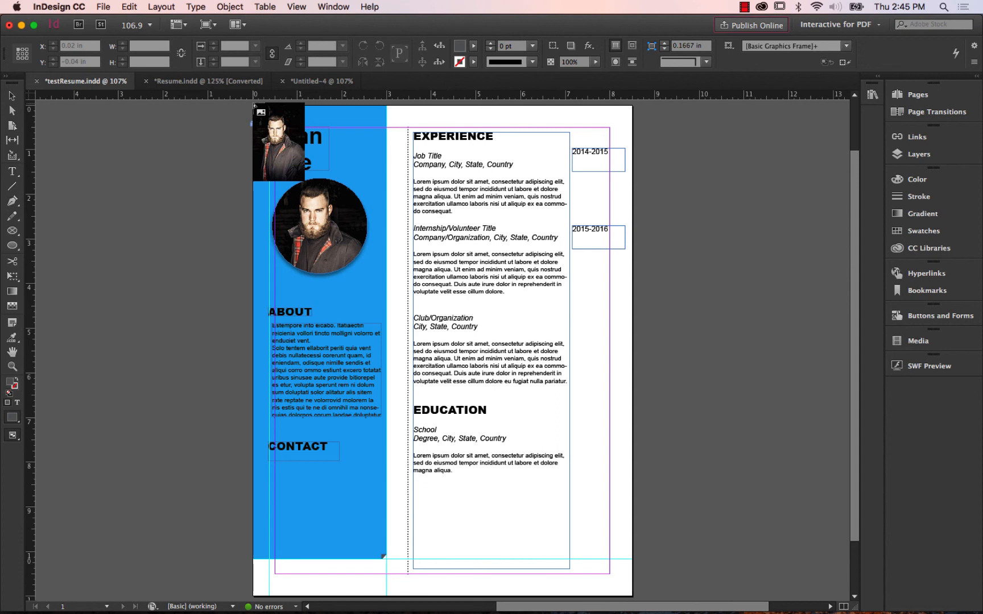
drag(254, 106, 646, 416)
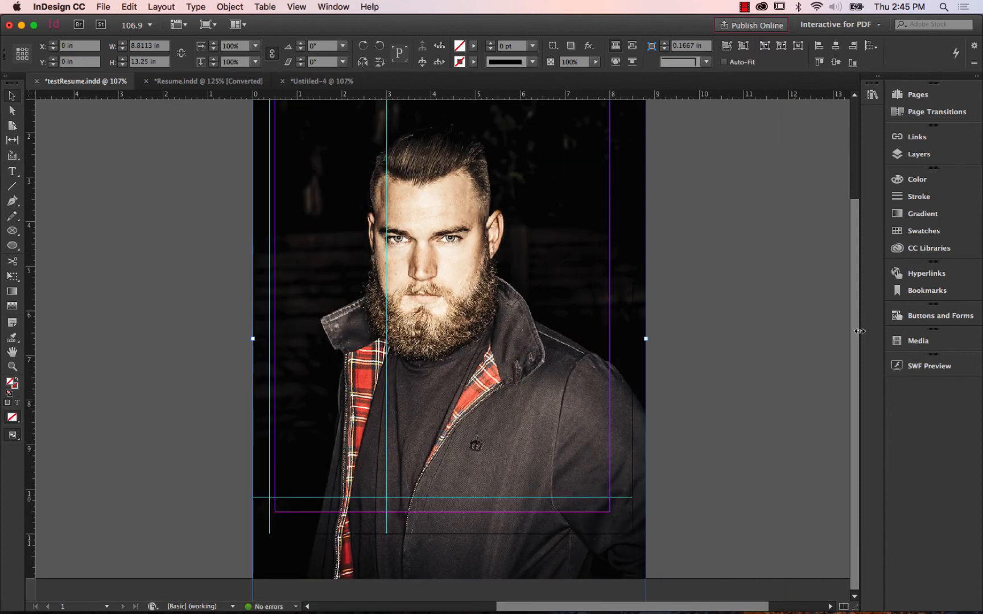
Switch the workspace back to Essentials.
drag(855, 331, 853, 141)
click(913, 95)
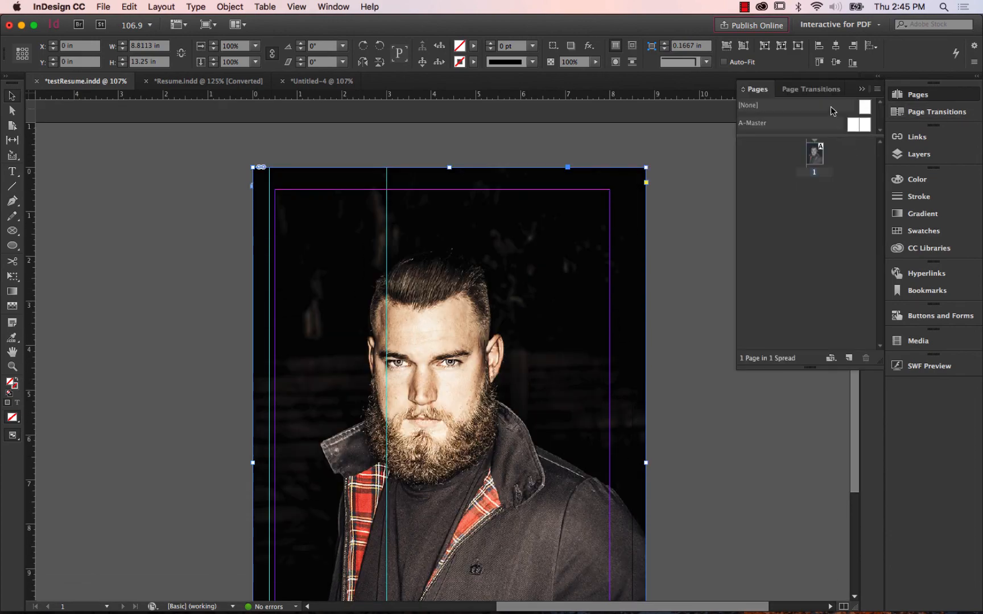
click(334, 7)
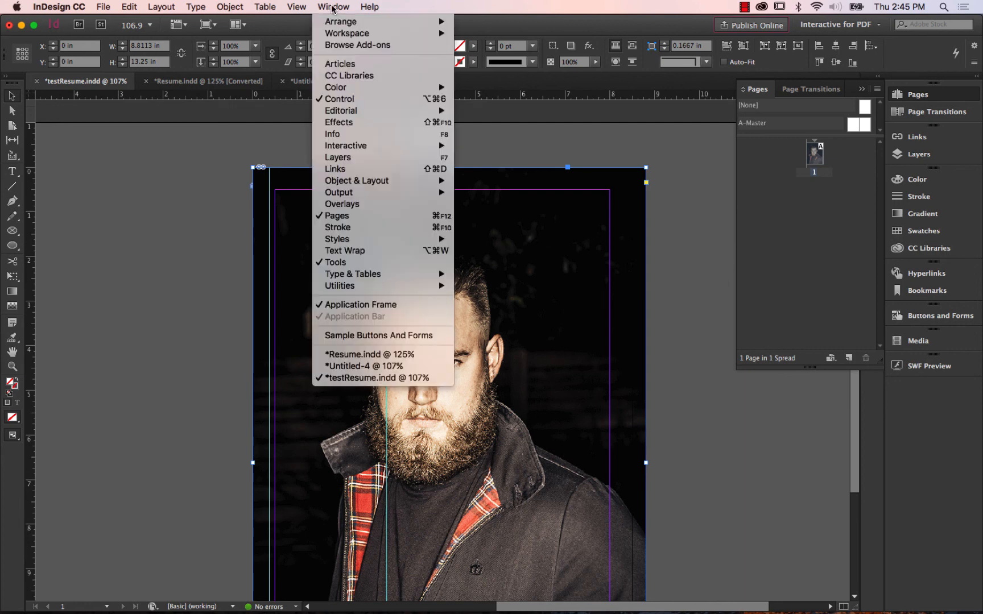
mouse_move(347, 35)
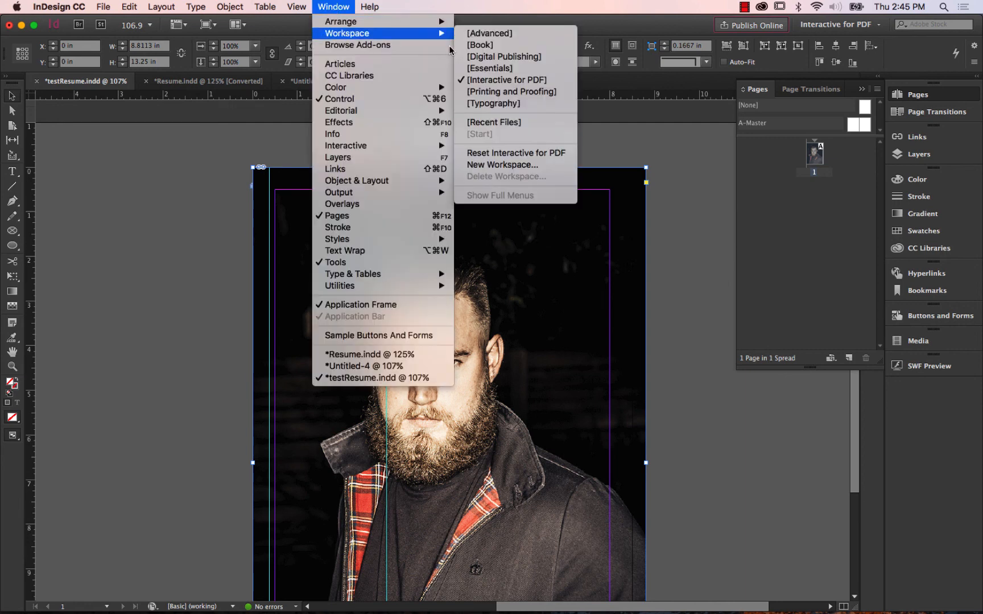
click(490, 68)
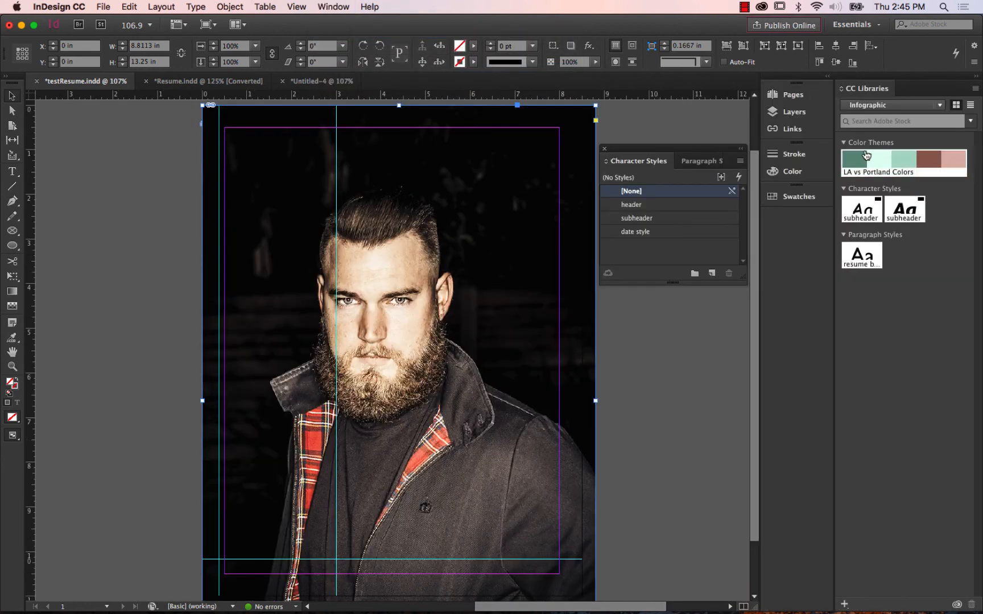
Move the newly placed large cody_headshot.psd to the bottom of Layer 1's stacking order, below the blue flip page.
click(800, 113)
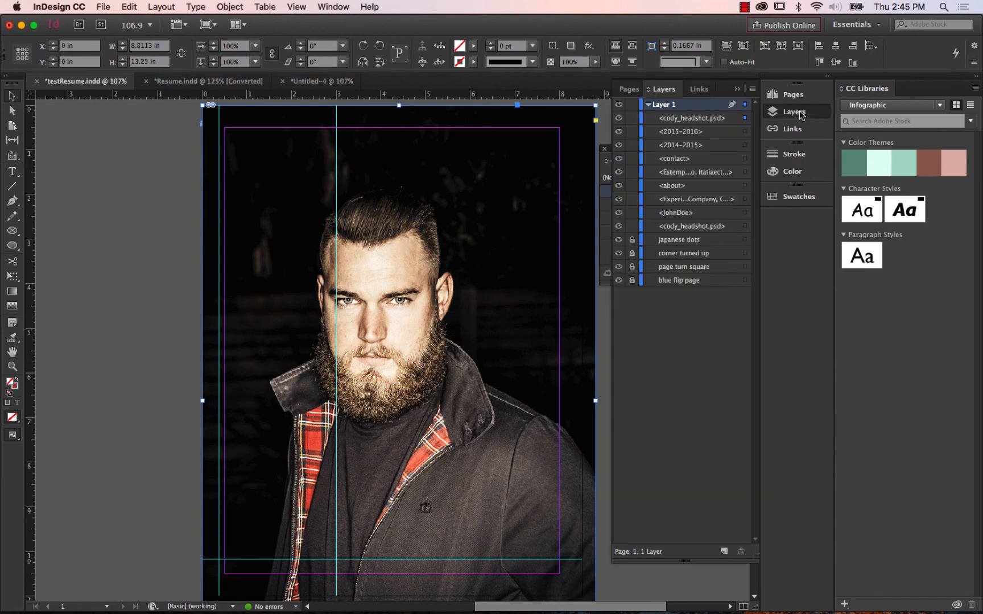
click(620, 118)
click(619, 118)
click(686, 119)
drag(671, 256, 671, 288)
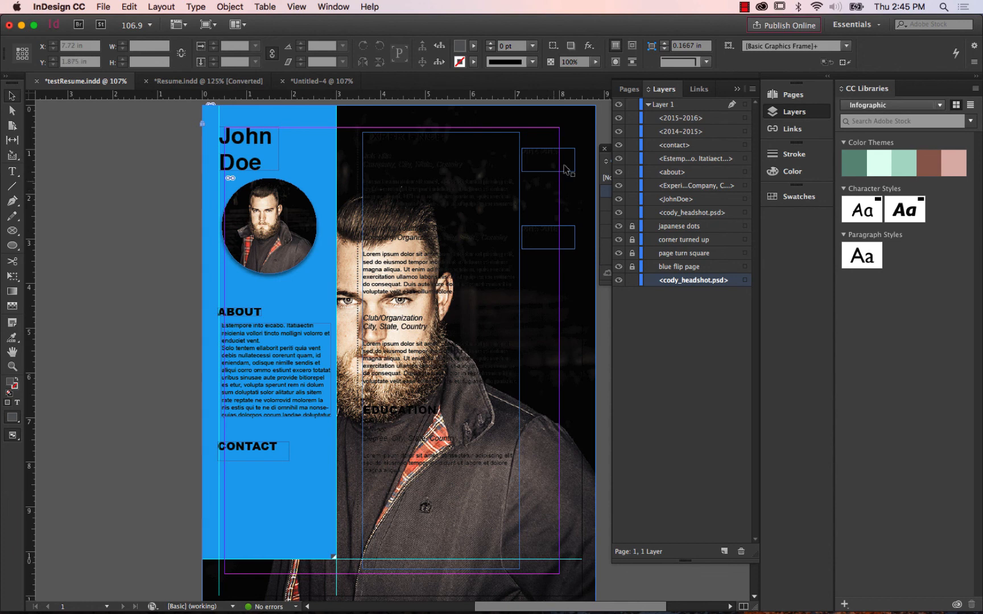
Select the large background headshot and lower its opacity to 29%.
click(596, 61)
drag(595, 75, 566, 79)
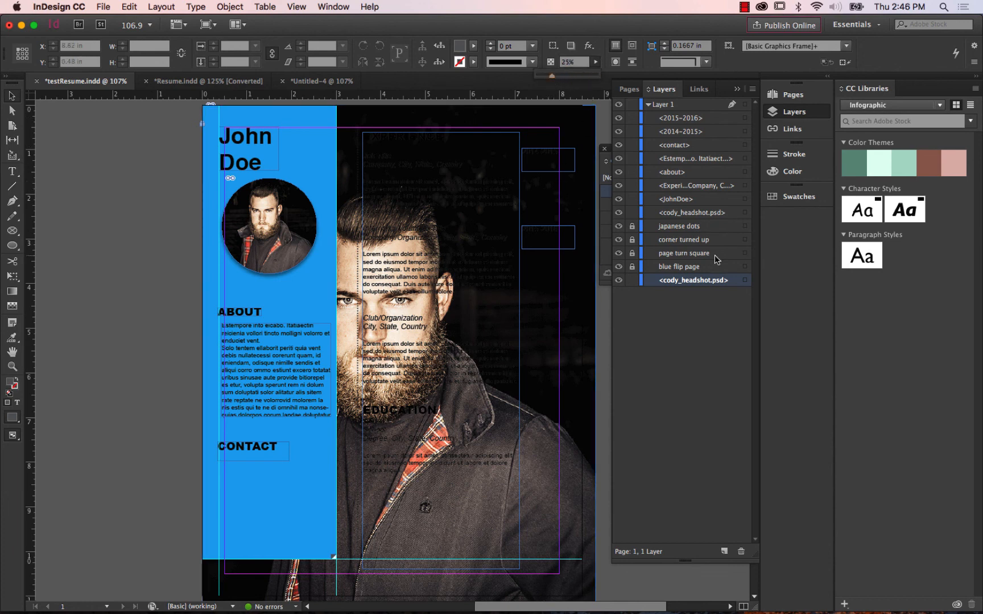
click(746, 281)
click(595, 61)
drag(595, 75, 555, 79)
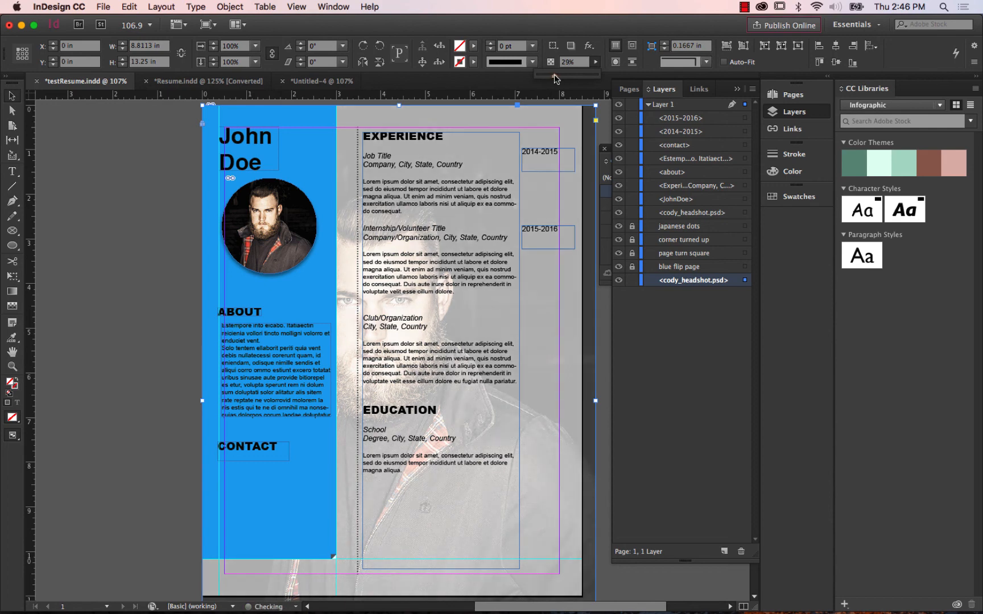
click(586, 30)
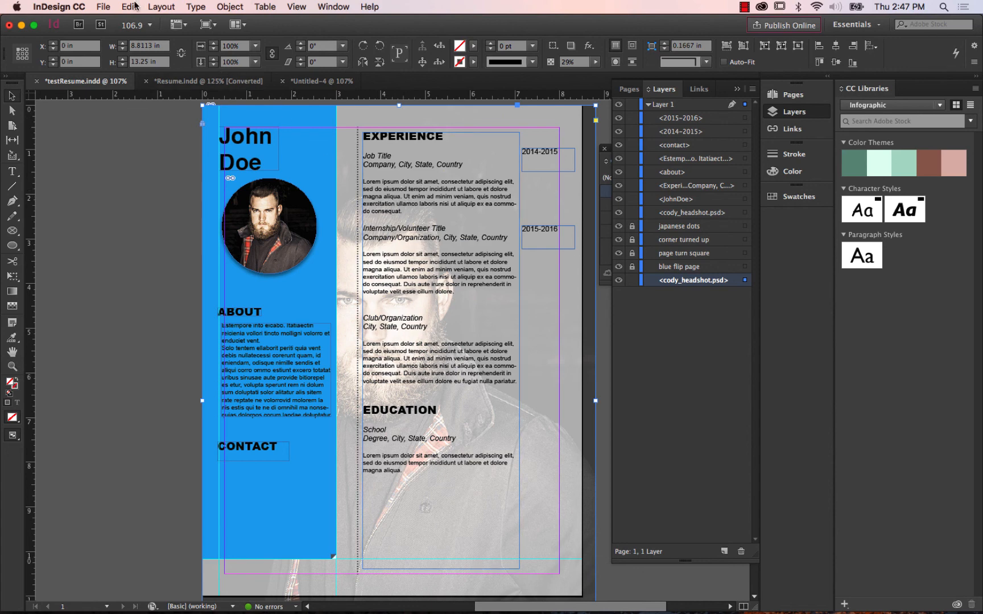
Create a new blank portrait document.
click(103, 7)
mouse_move(110, 23)
click(245, 28)
click(359, 398)
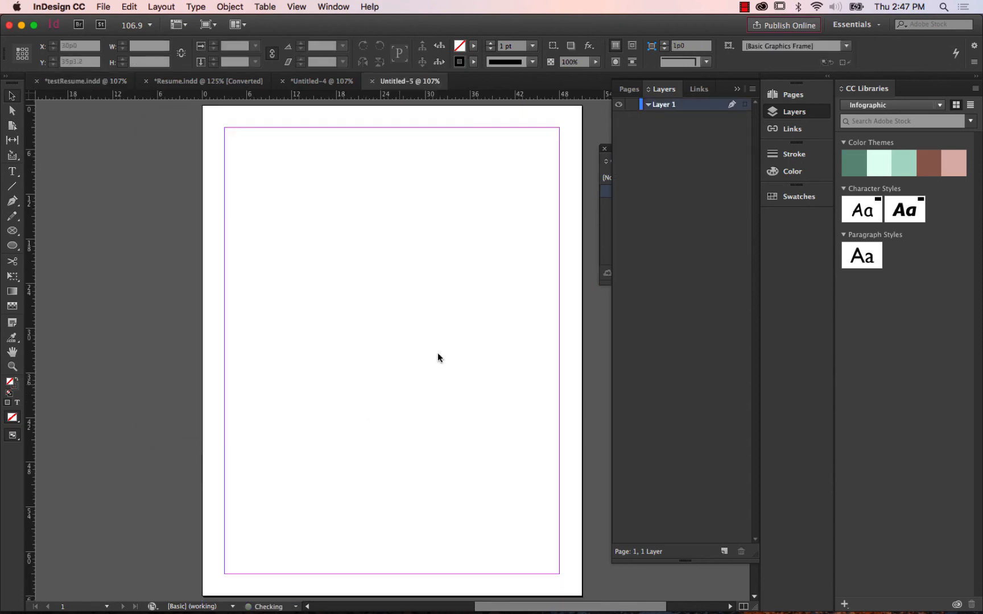
Create a new character style in Untitled-5 and review its Basic Character Formats without setting any.
click(342, 7)
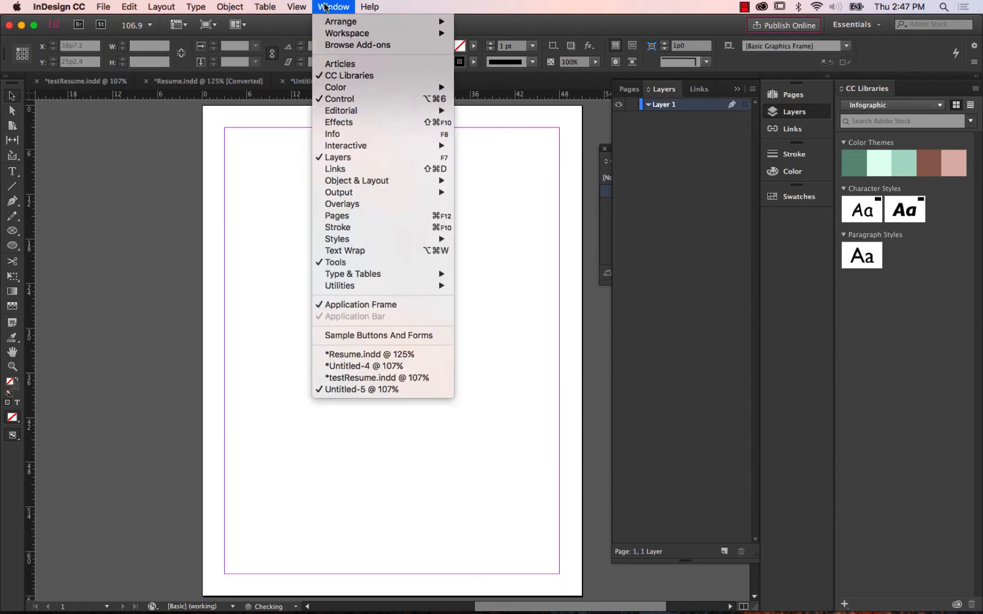
mouse_move(347, 244)
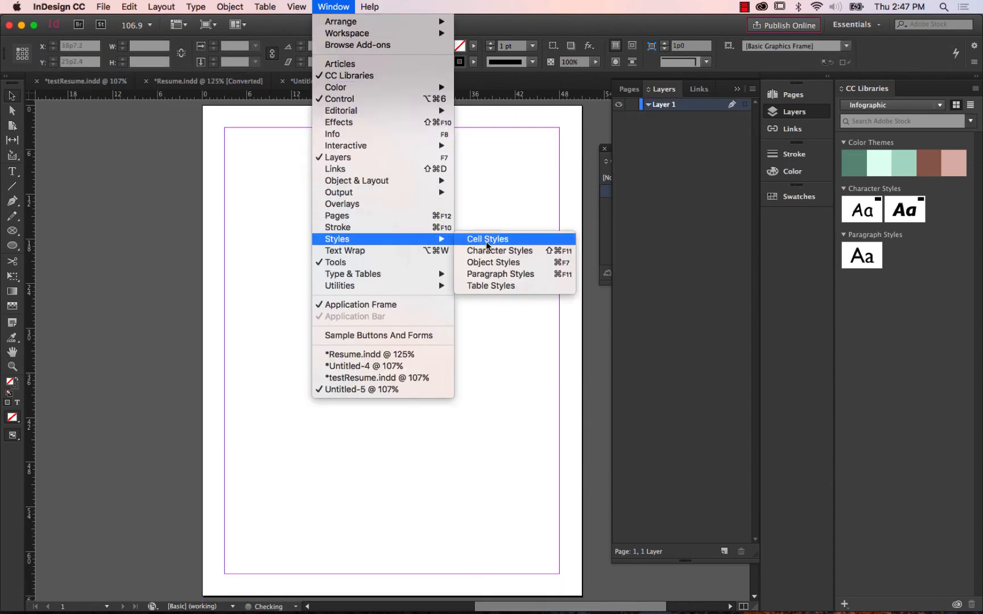
click(491, 252)
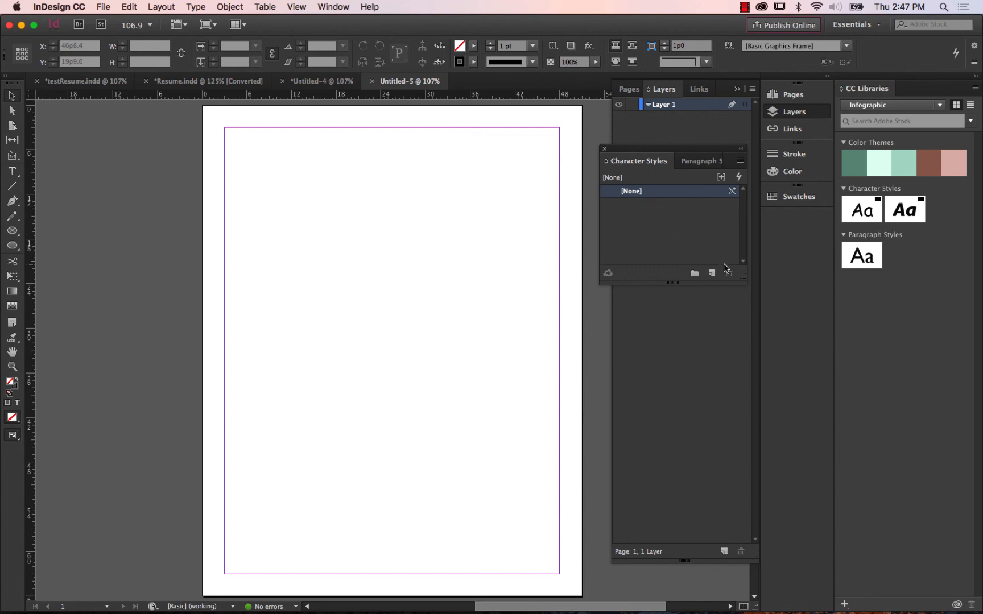
click(713, 276)
double_click(673, 206)
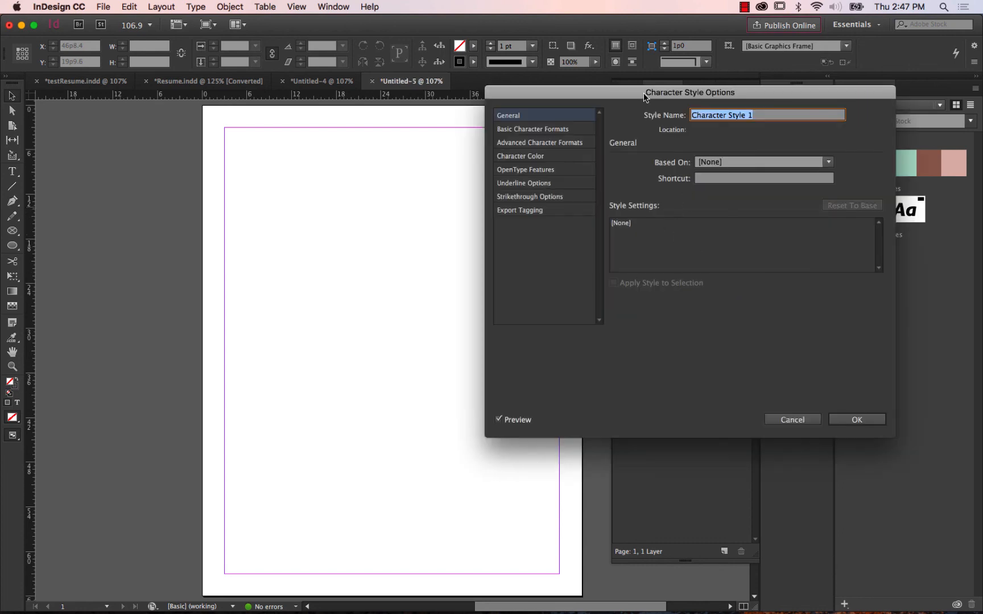
drag(646, 95, 384, 94)
click(280, 129)
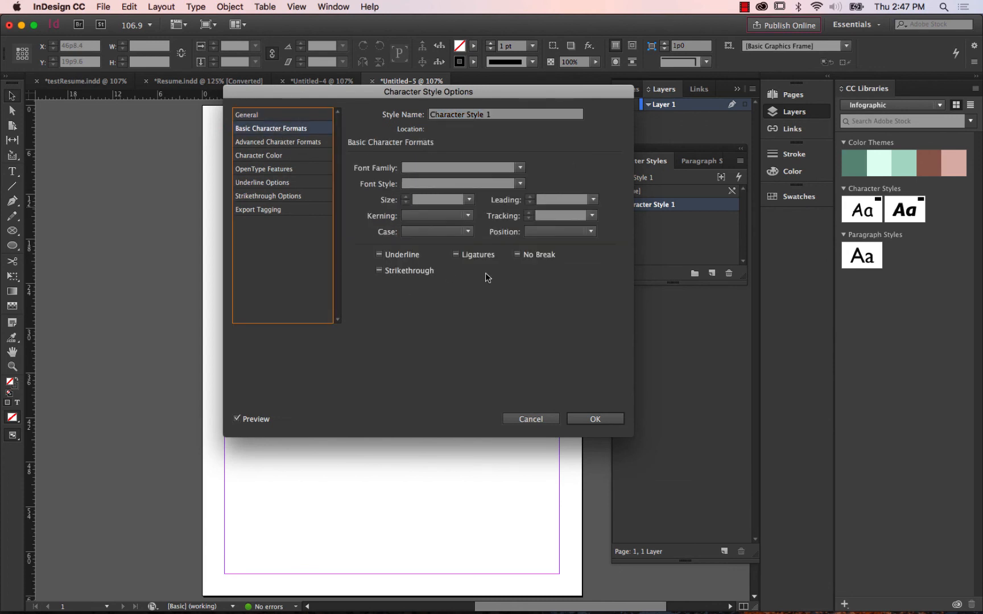
click(529, 420)
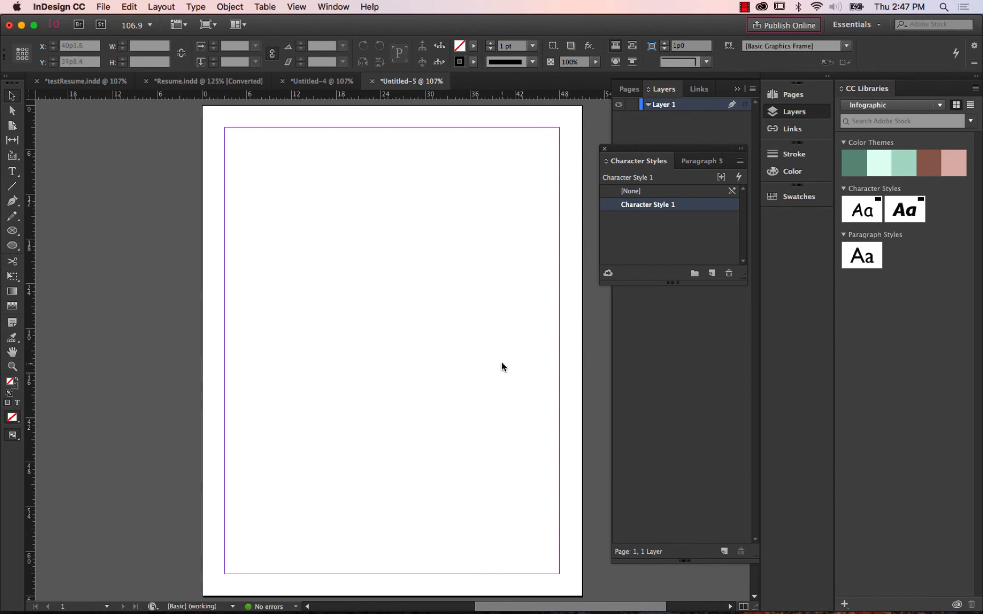
Set the font family of Character Style 1 to Arial Black with the Regular font style.
double_click(649, 205)
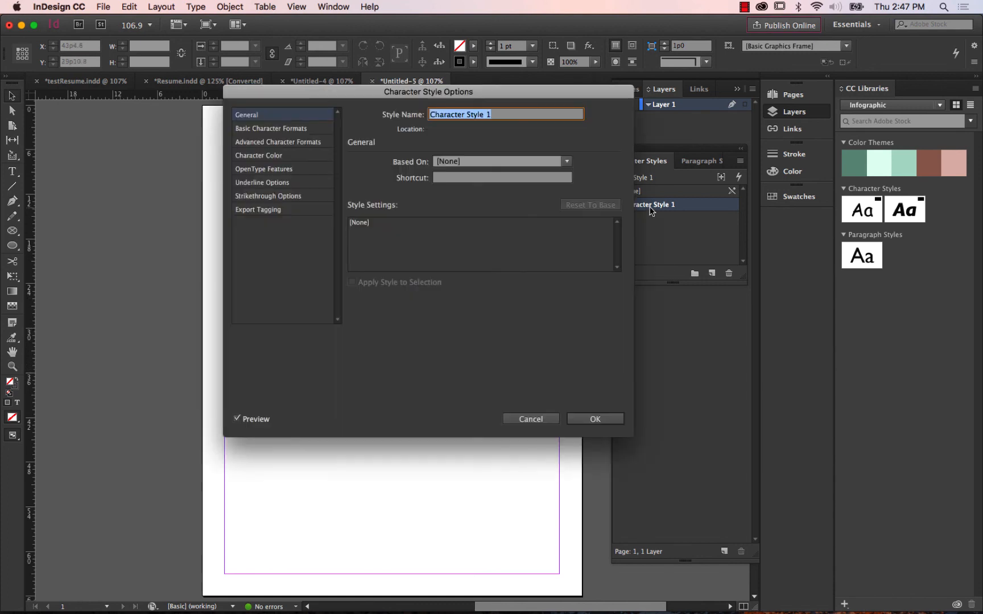
click(277, 128)
click(520, 167)
click(435, 192)
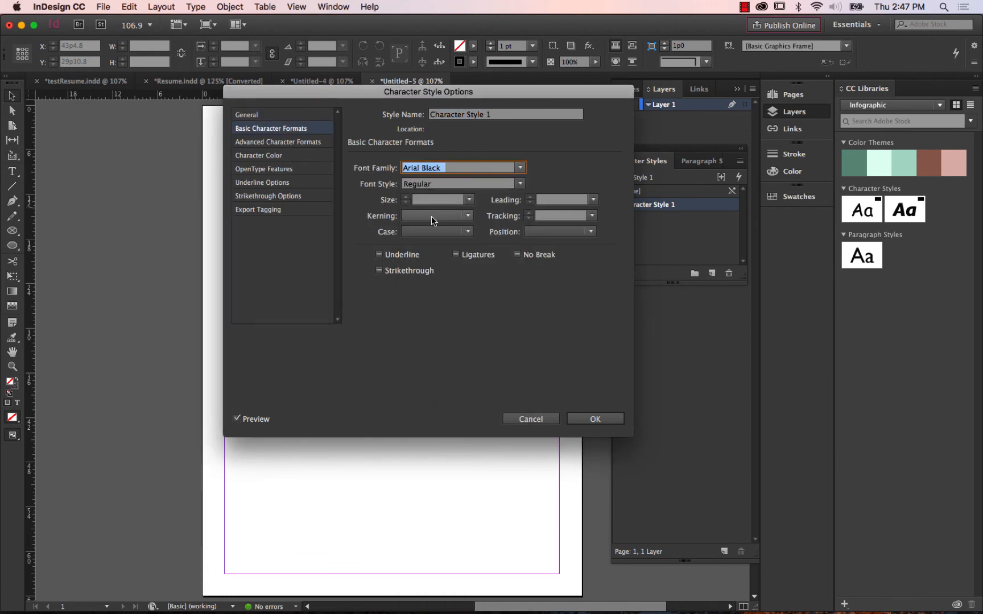
click(280, 142)
click(283, 131)
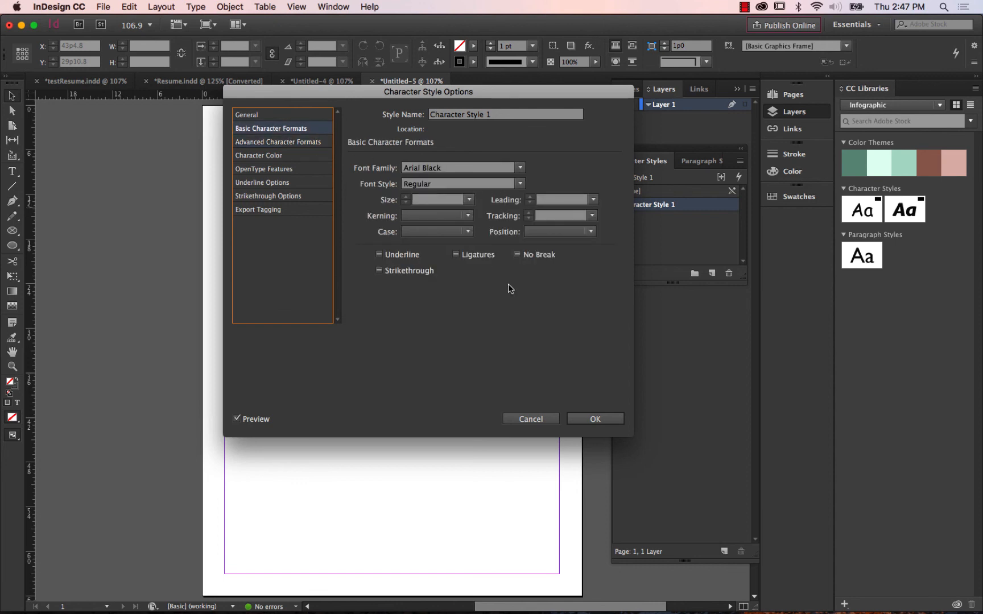
click(595, 421)
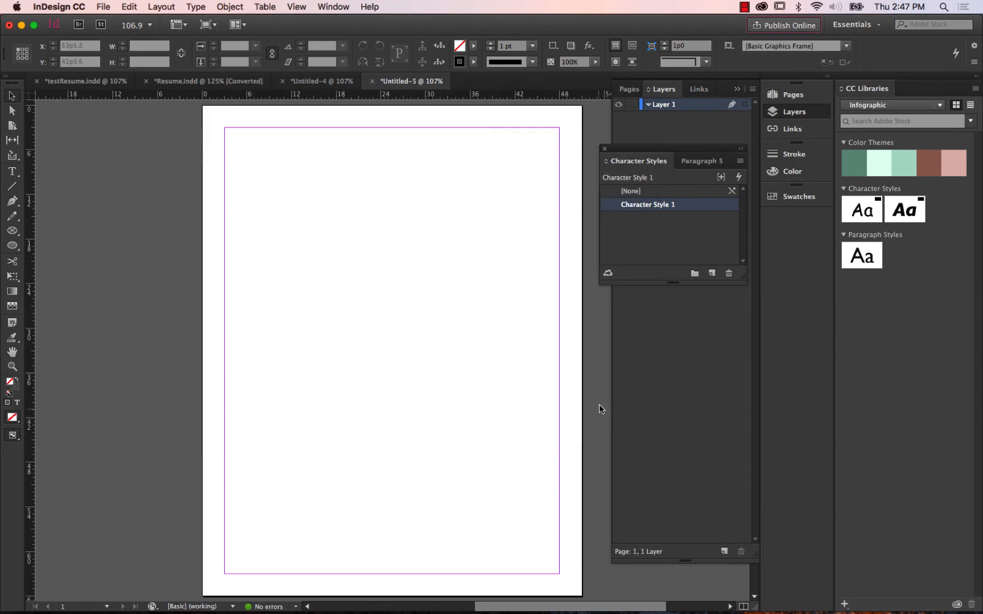
Add the header character style from testResume.indd to the Infographic CC library.
click(608, 275)
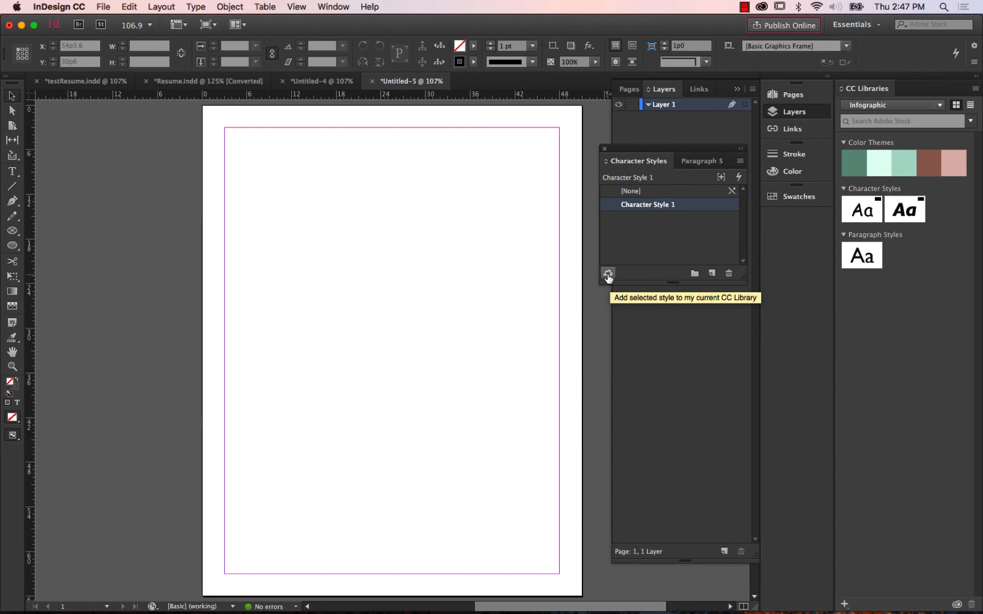
click(84, 83)
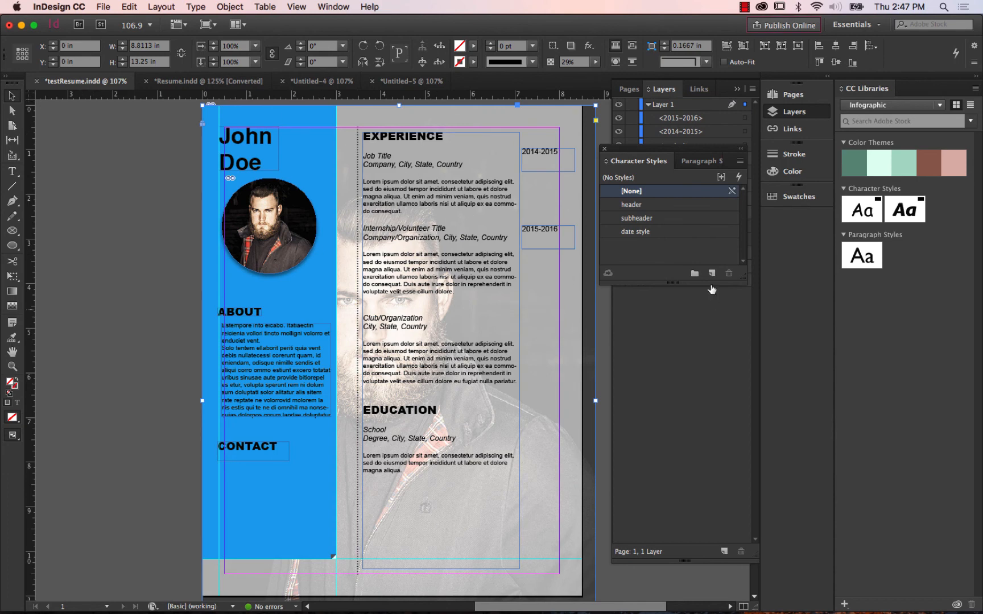
click(669, 204)
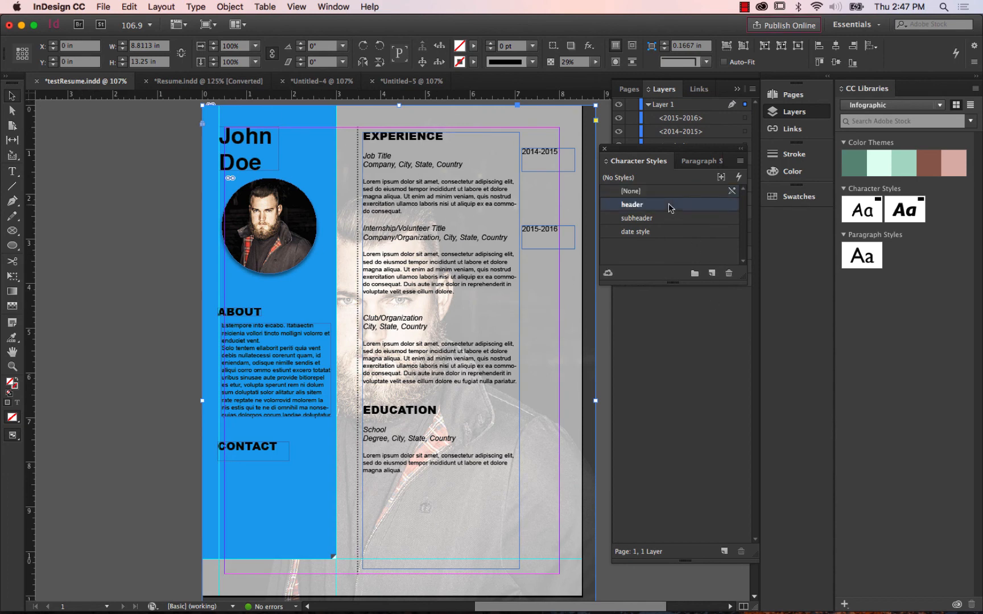
click(608, 275)
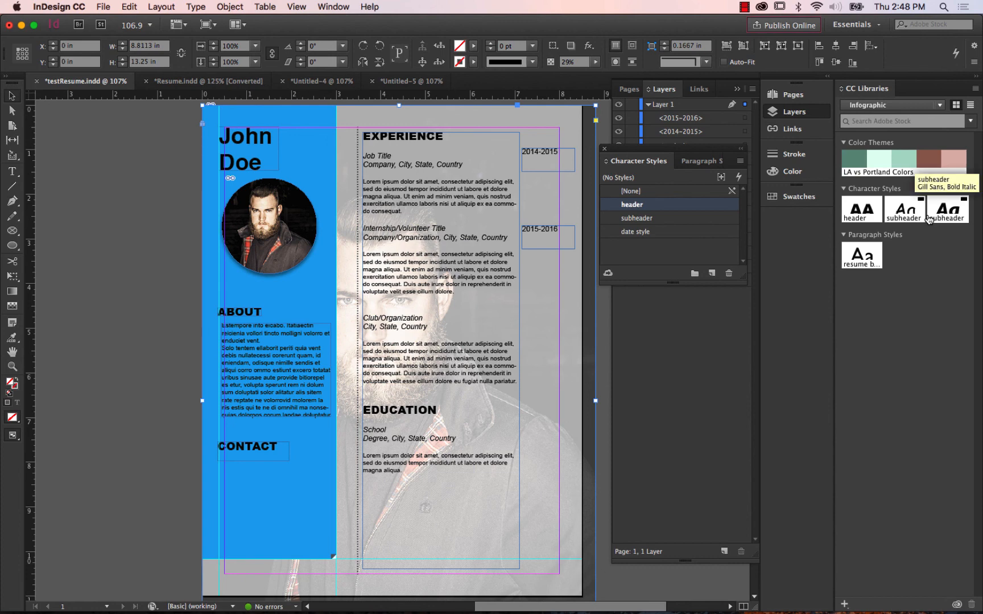
In Untitled-5, add a text frame about 40p1 wide by 9p1 high containing a first name, styled with the library's header character style.
click(427, 81)
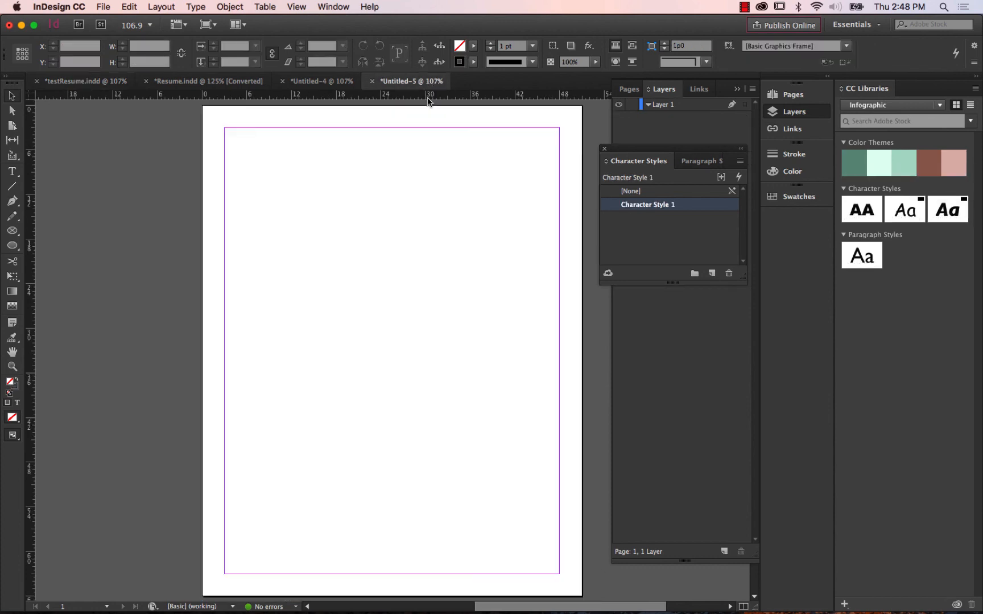
click(12, 171)
drag(238, 162, 537, 228)
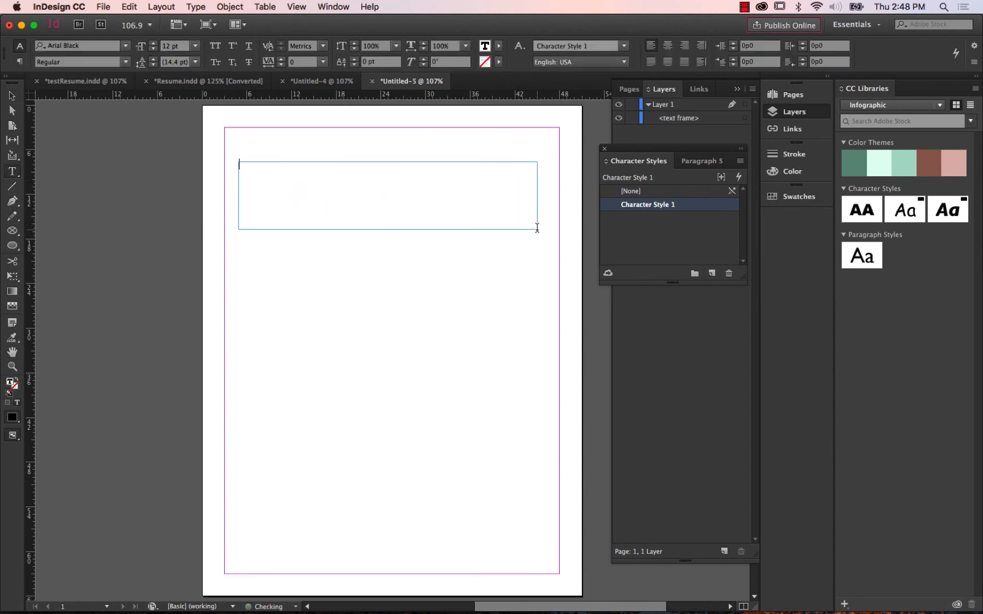
text(rick)
key(Escape)
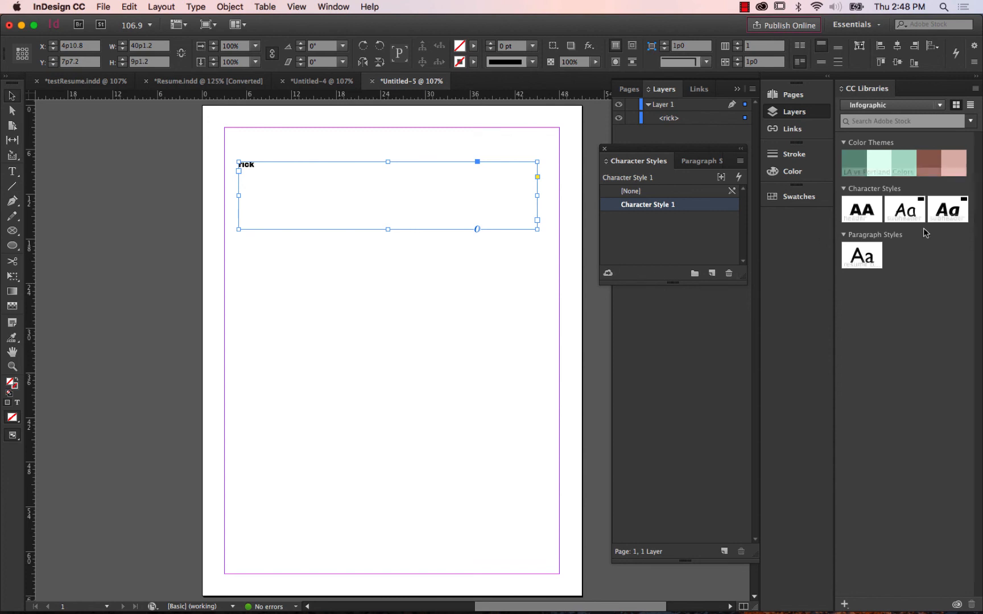
click(863, 210)
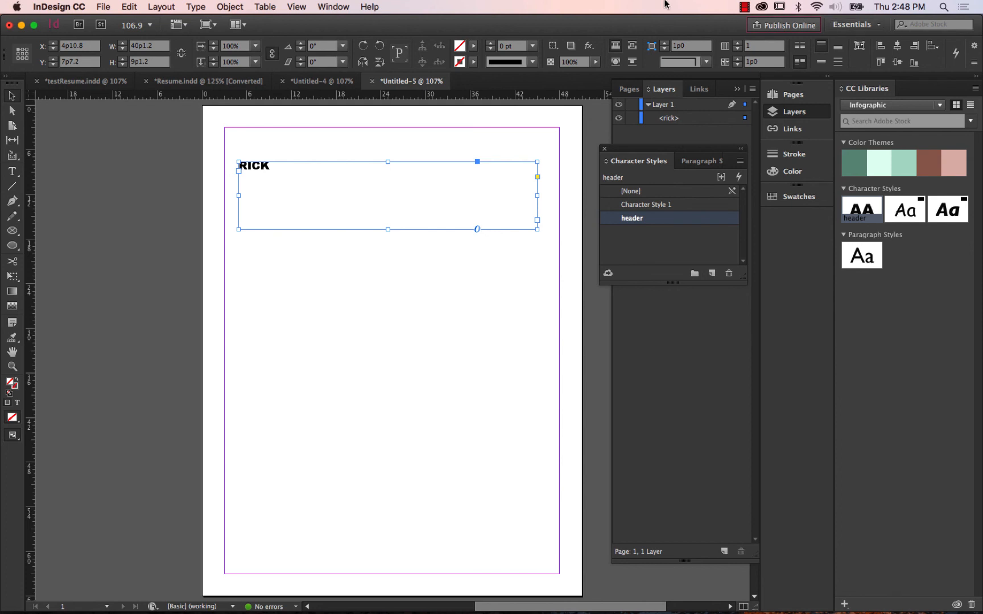
click(368, 7)
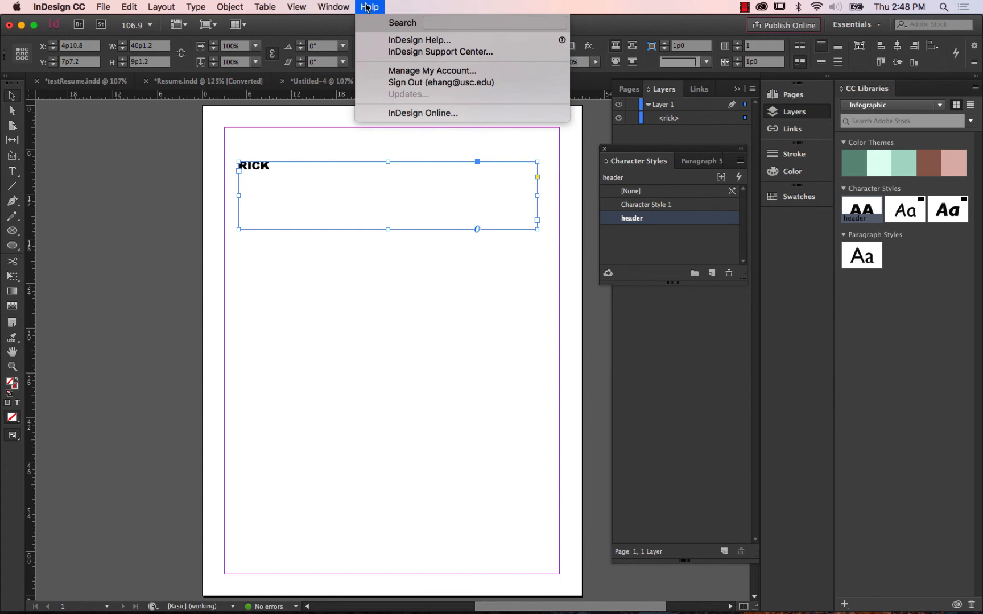
click(515, 83)
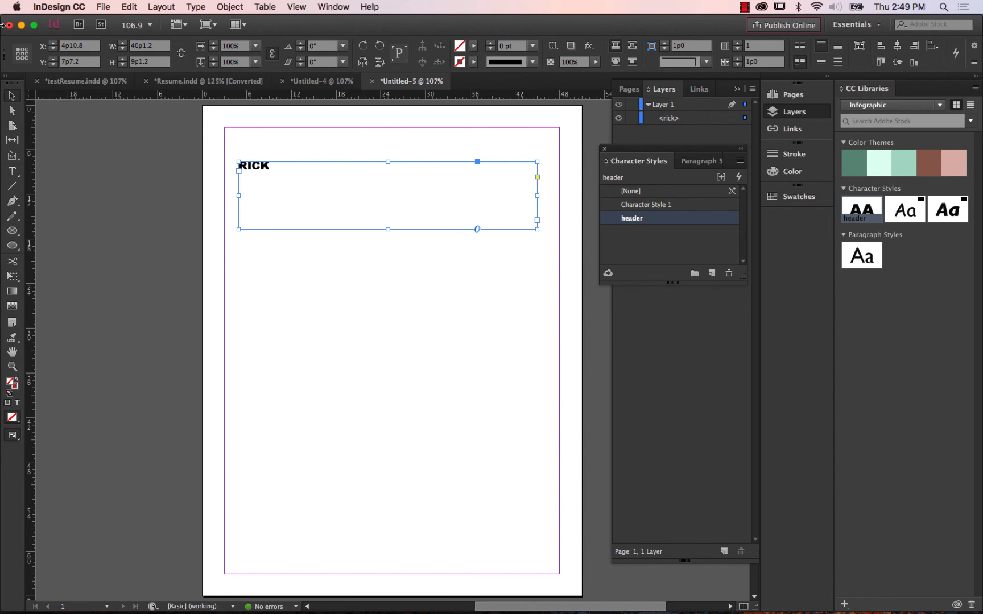
Switch to testResume.indd and check the small circular headshot's entry in Layer 1 by hiding and reshowing it.
click(82, 82)
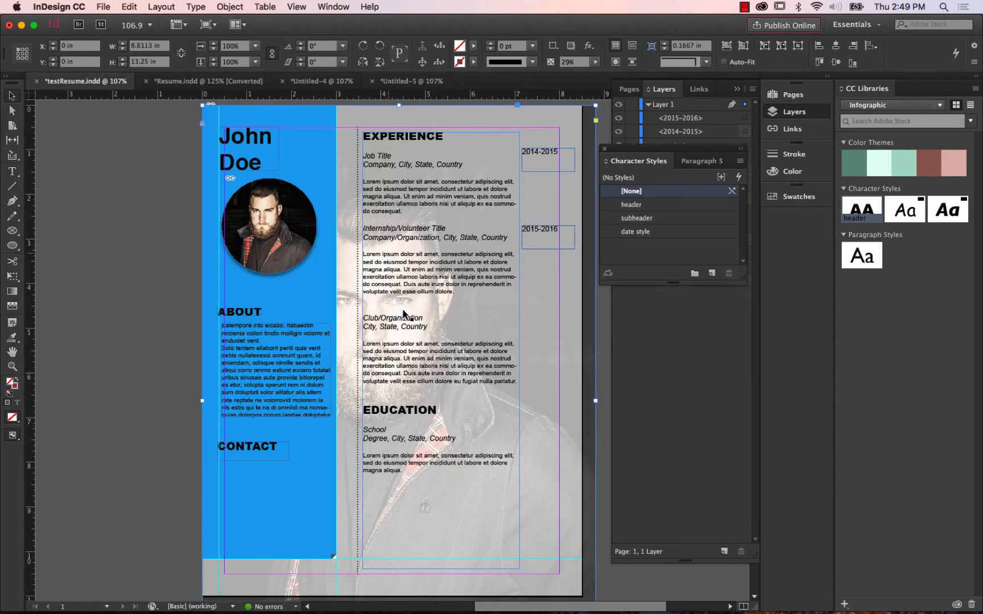
click(294, 208)
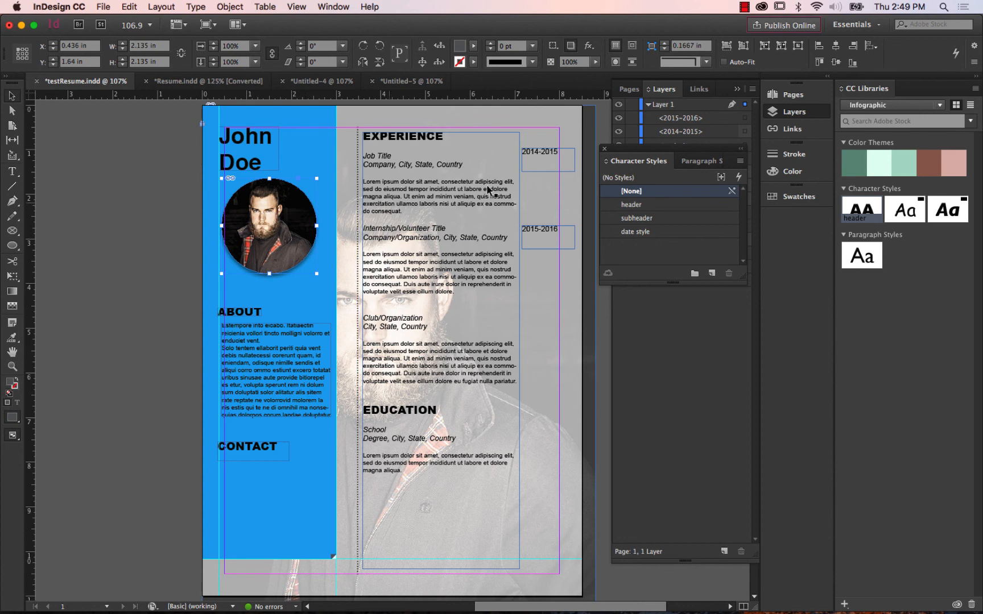
click(690, 308)
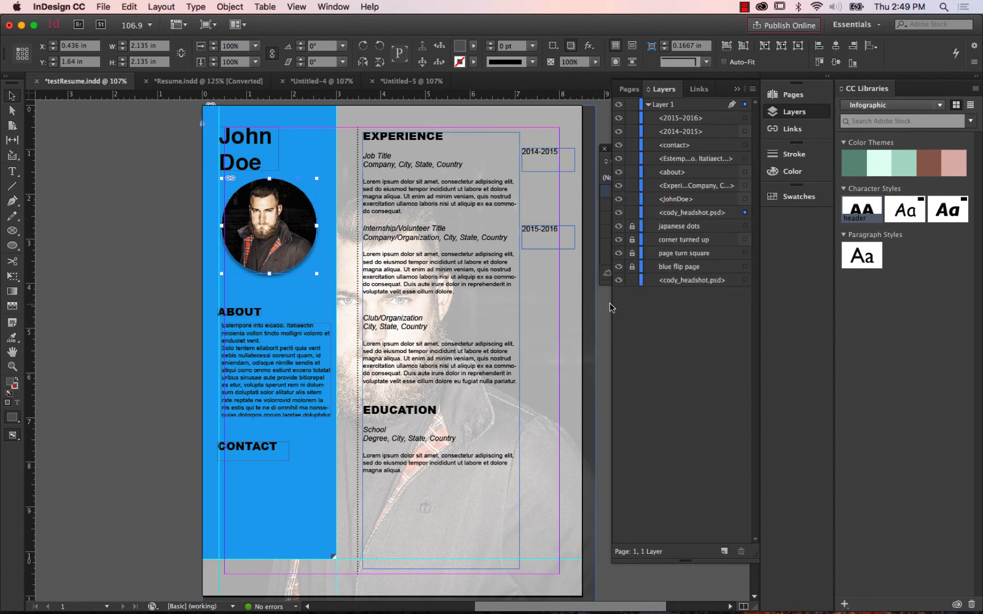
click(619, 216)
click(620, 216)
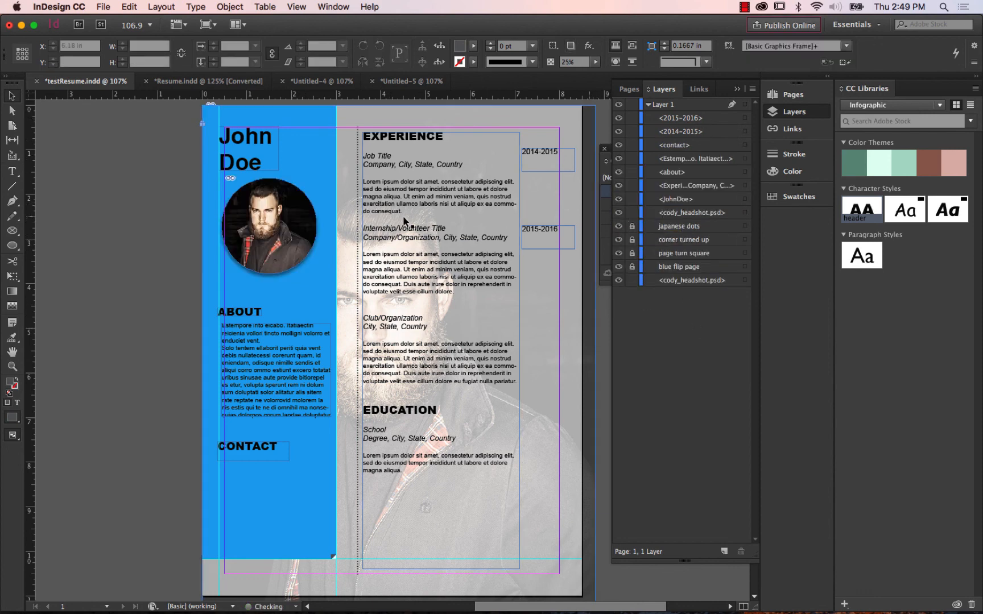
Open the original file of the small circular headshot for editing in Photoshop.
click(296, 212)
right_click(291, 214)
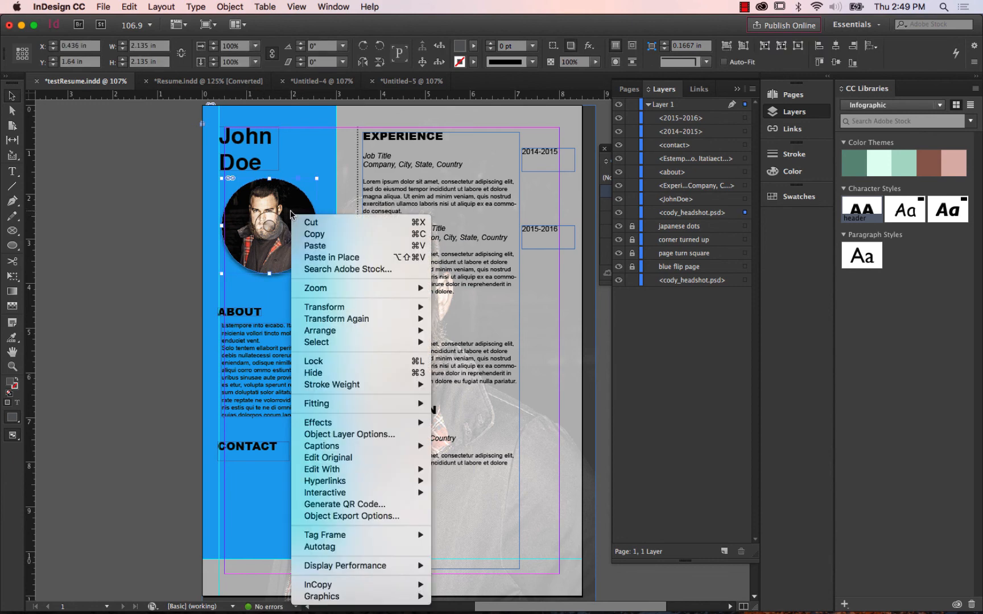
click(272, 230)
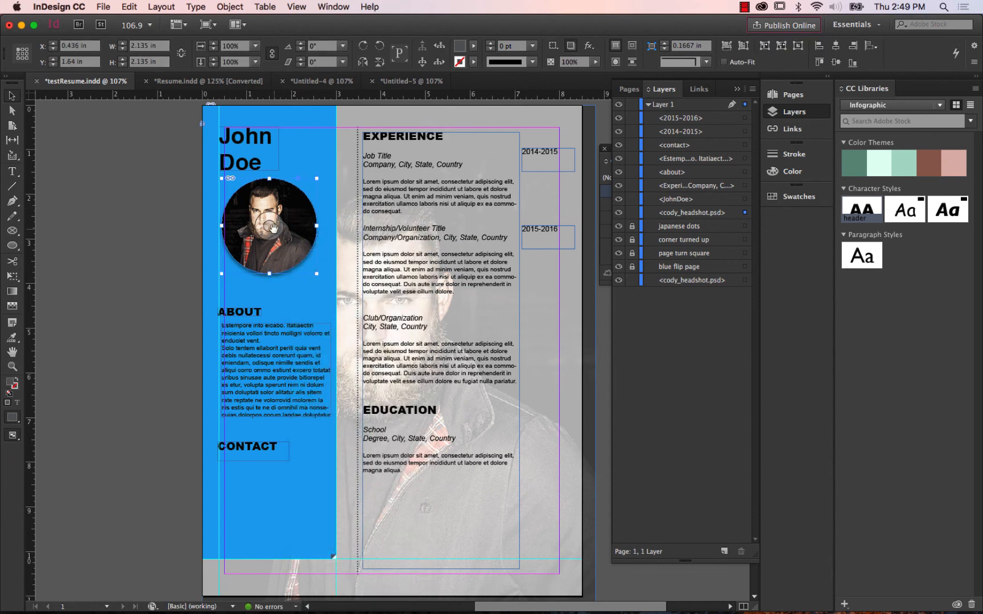
right_click(274, 226)
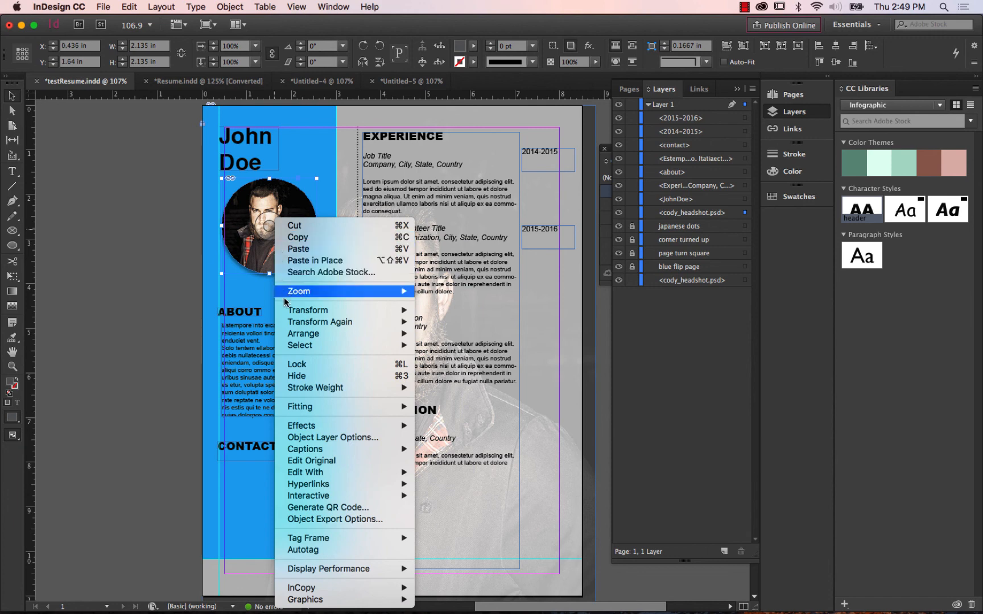
click(335, 467)
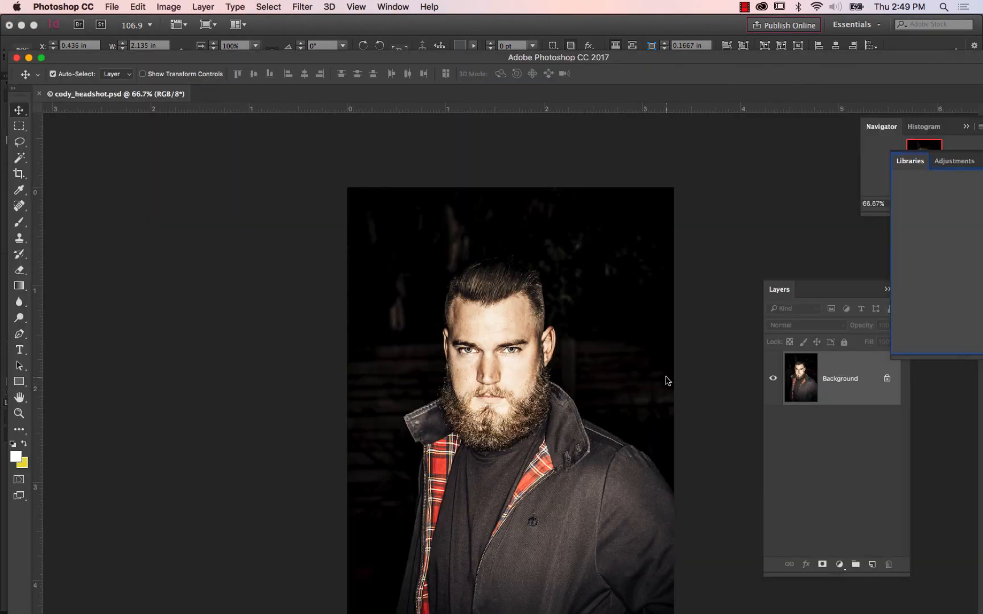
Add a Black & White adjustment layer above the headshot with Reds 12, Yellows -99 and Greens 2.
click(839, 564)
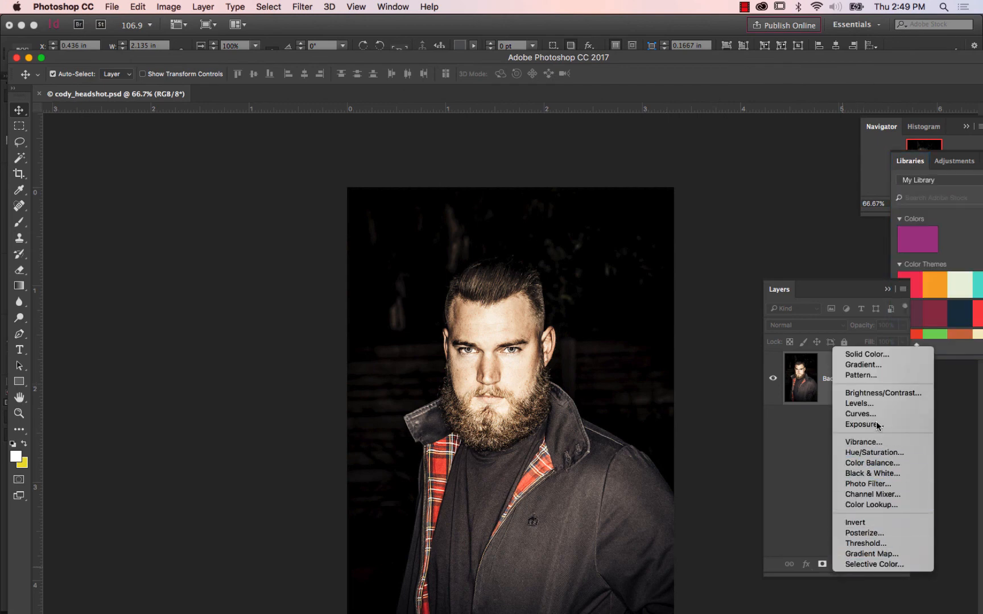
click(883, 473)
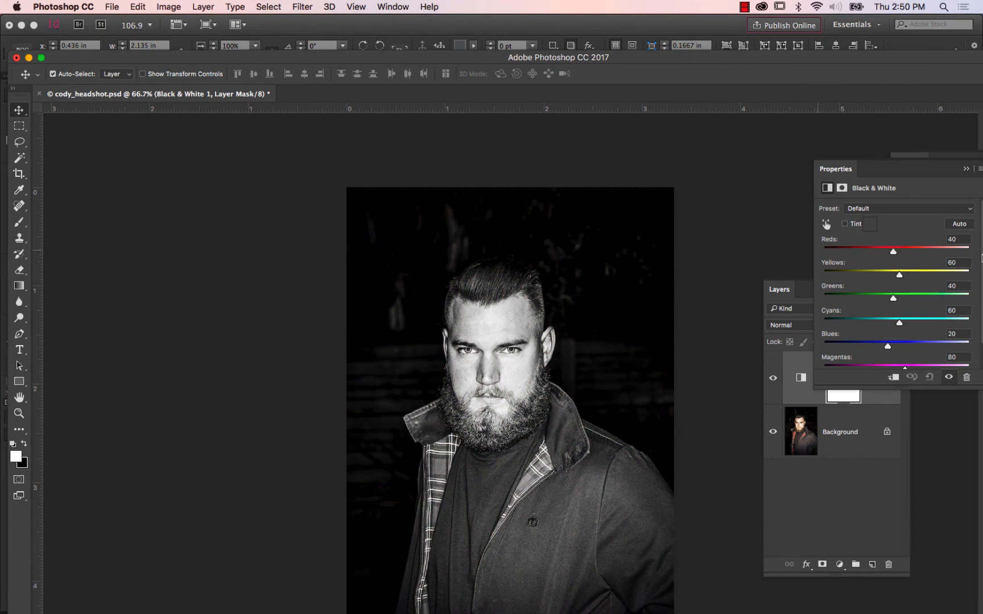
drag(895, 256, 883, 296)
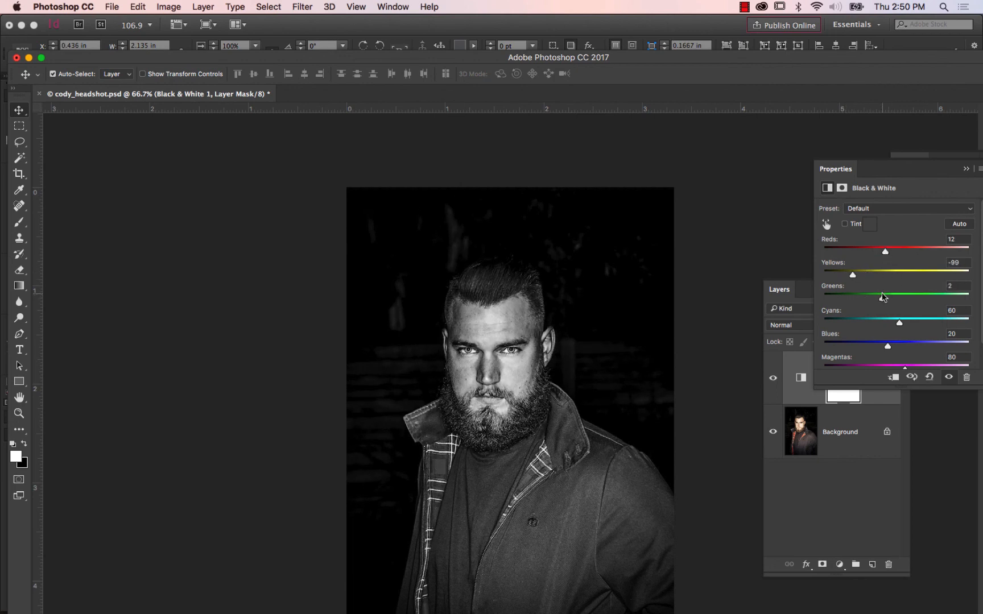
click(967, 169)
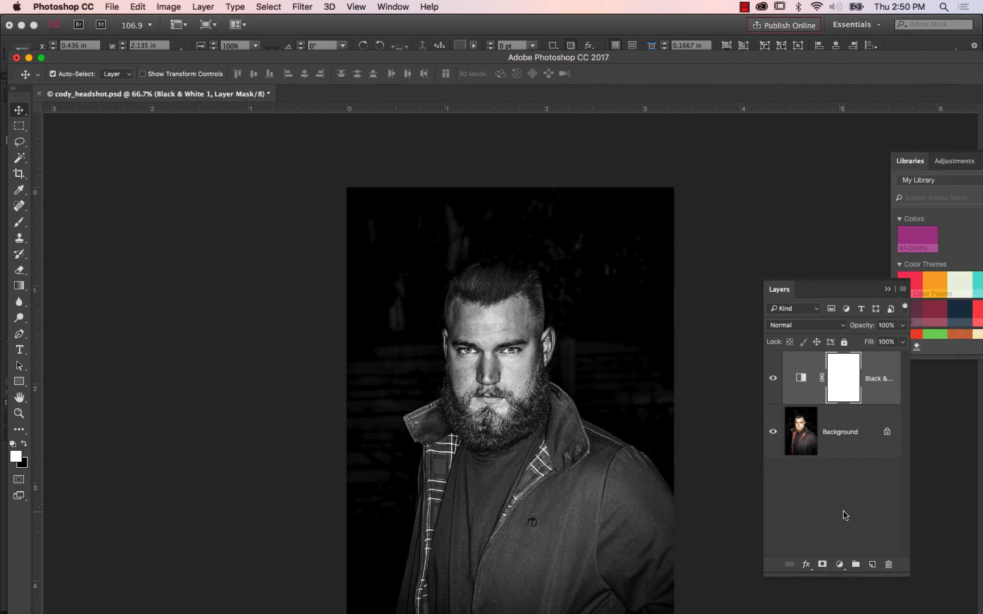
Add a colorized Hue/Saturation adjustment layer above the Black & White layer with Hue 23, Saturation 3 and Lightness 0.
click(839, 564)
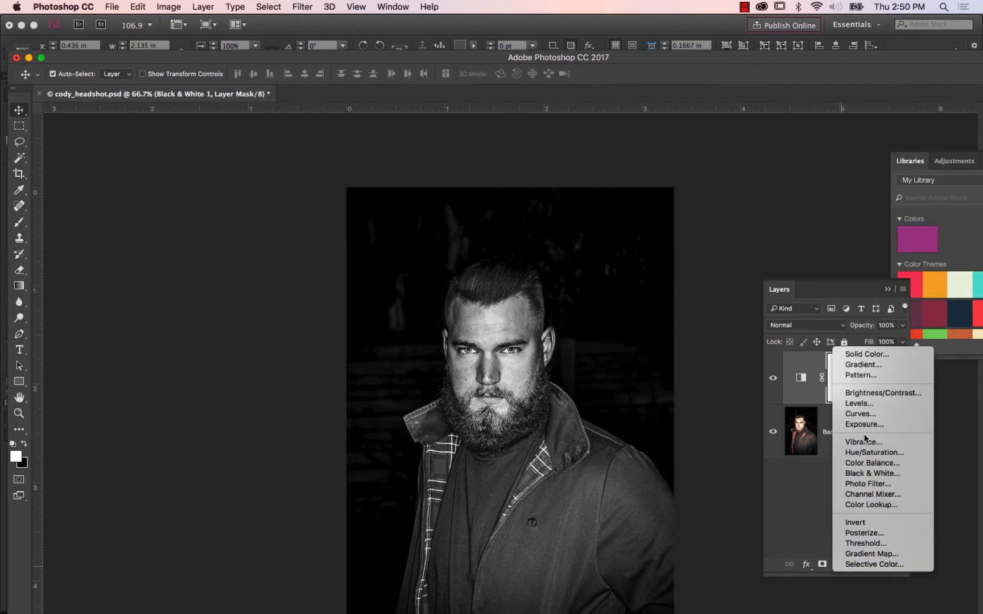
click(874, 453)
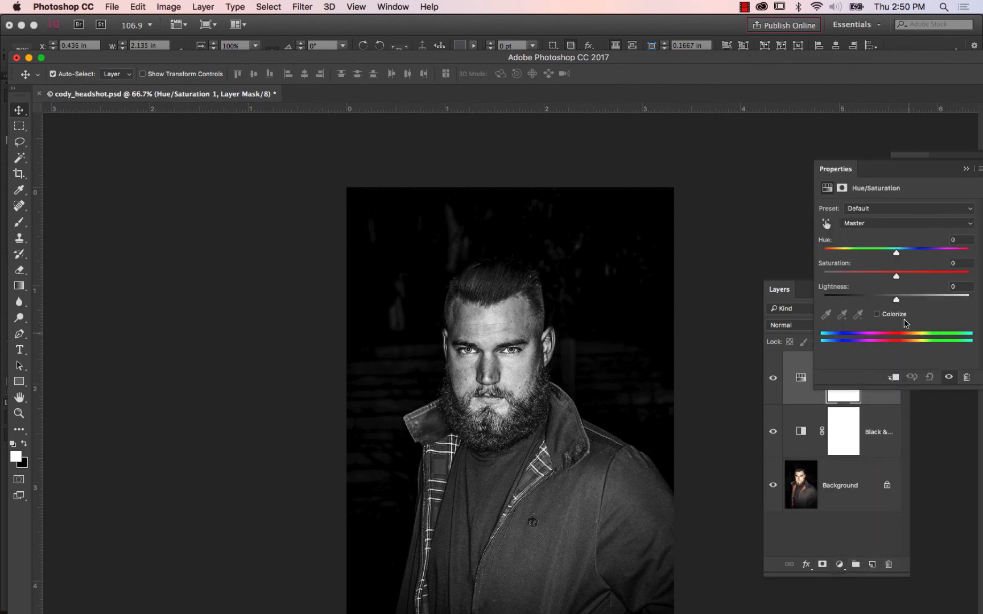
click(875, 315)
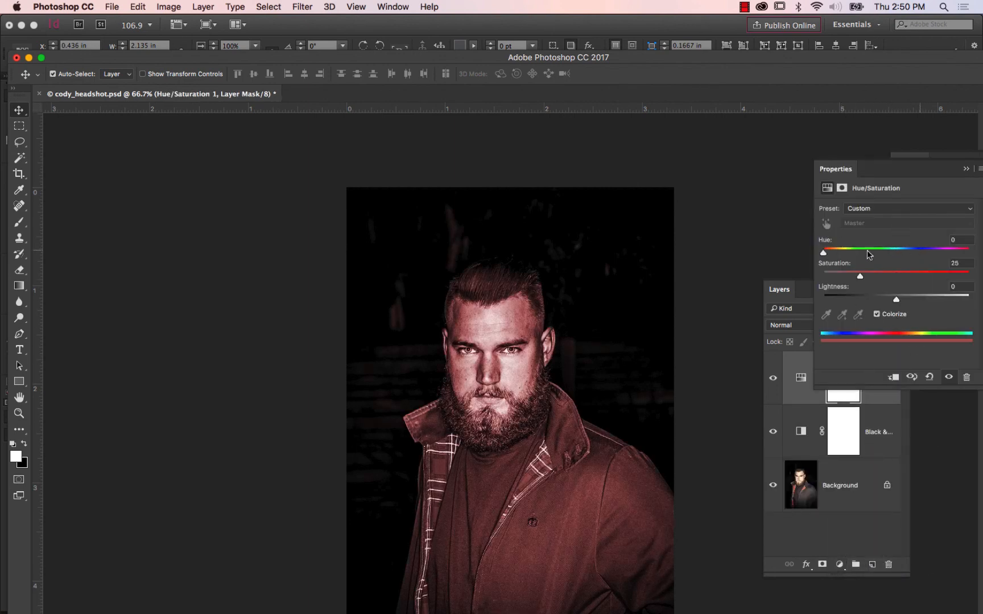
drag(860, 275, 827, 276)
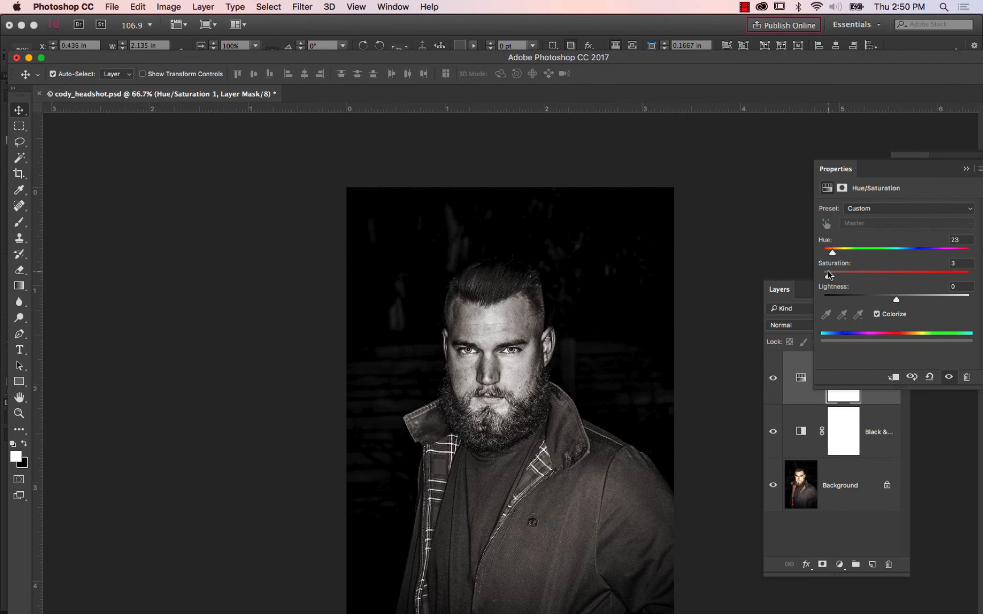
Save cody_headshot.psd with Maximize Compatibility on and close the document.
click(111, 8)
click(146, 123)
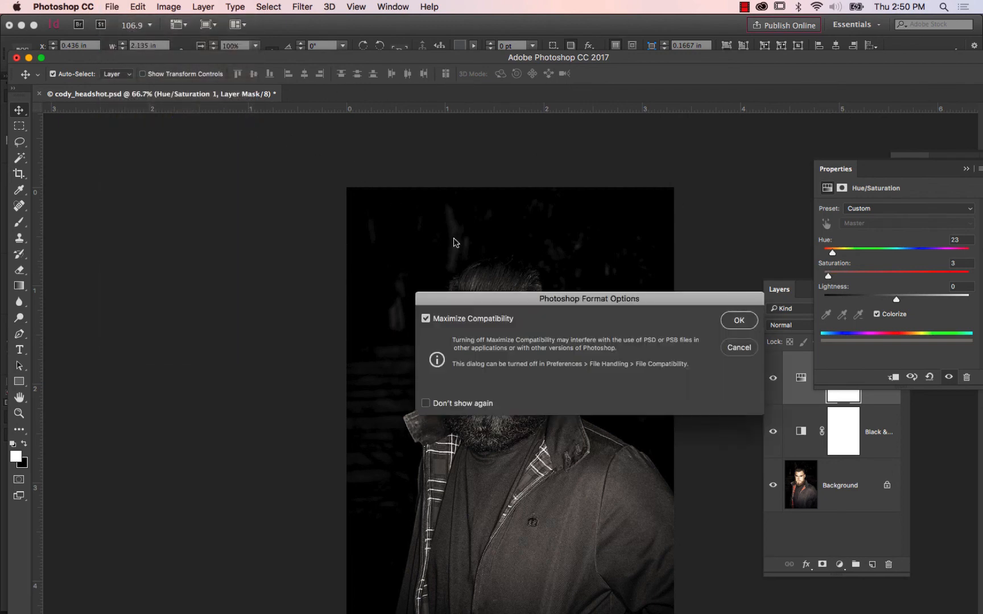
click(731, 321)
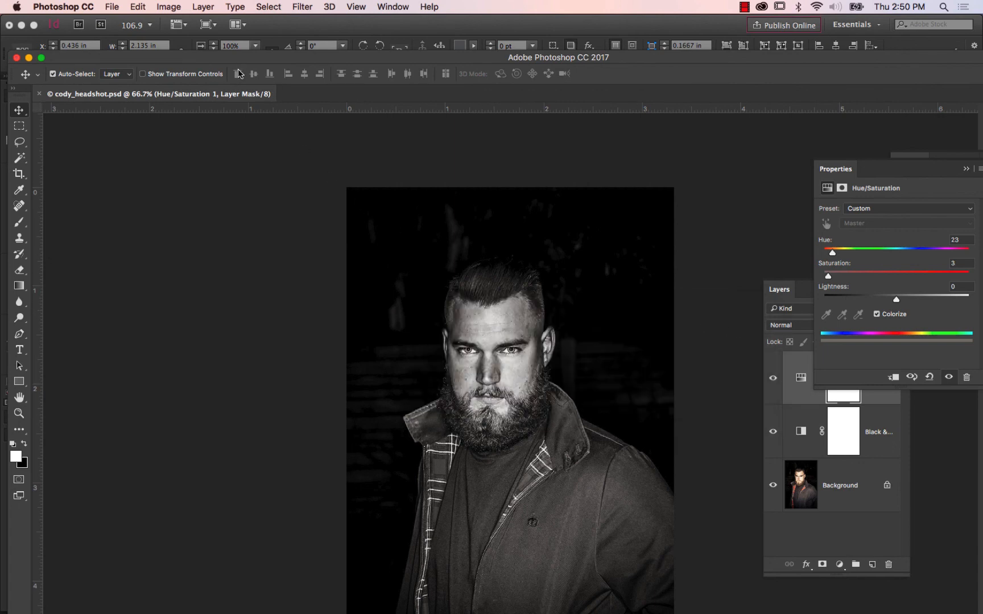
click(39, 95)
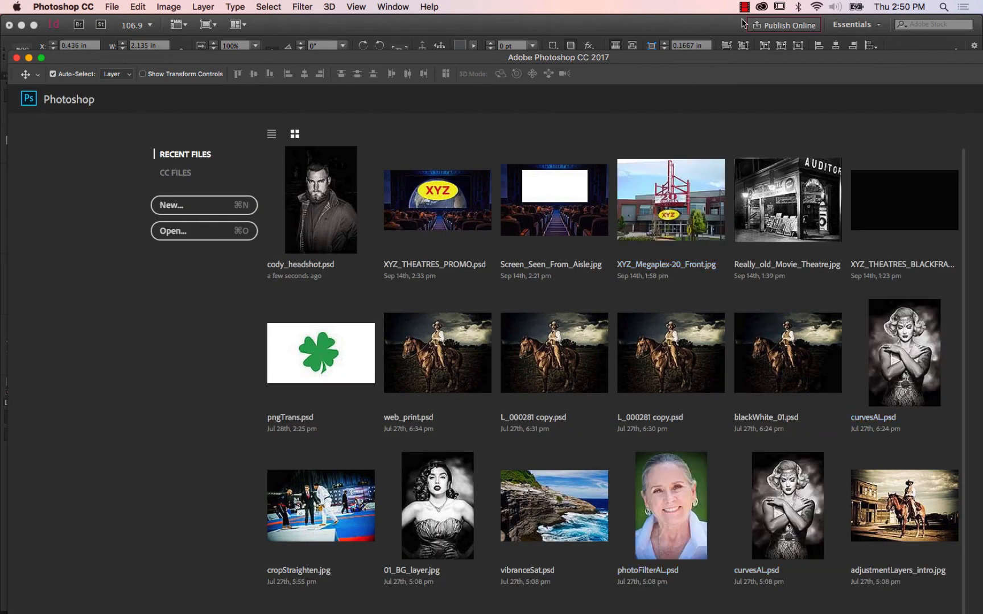
Switch to InDesign and compare the Resume.indd template's layout with the testResume.indd page.
key(super+Tab)
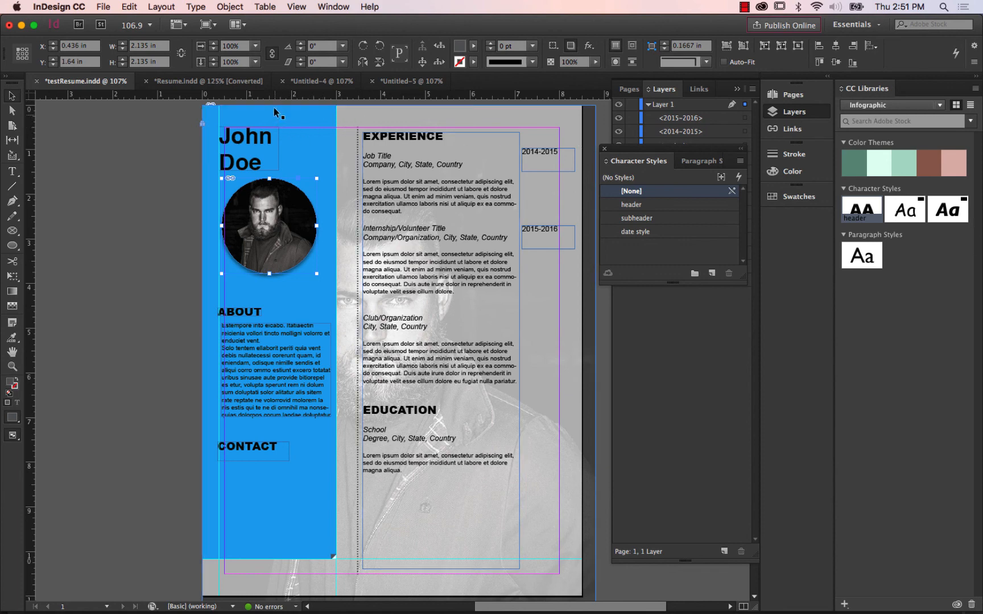
click(241, 81)
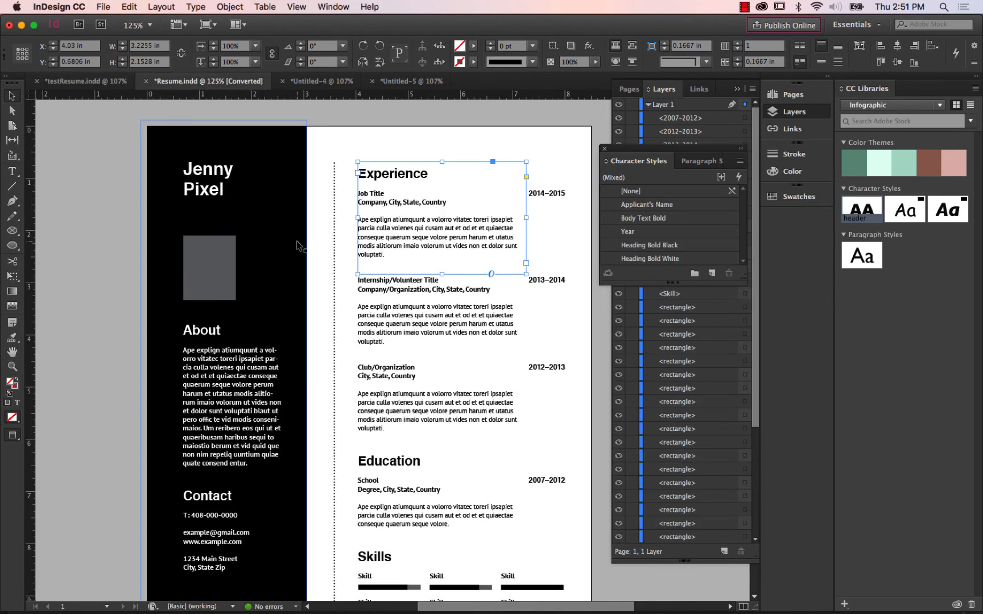
scroll(296, 244, down, 1)
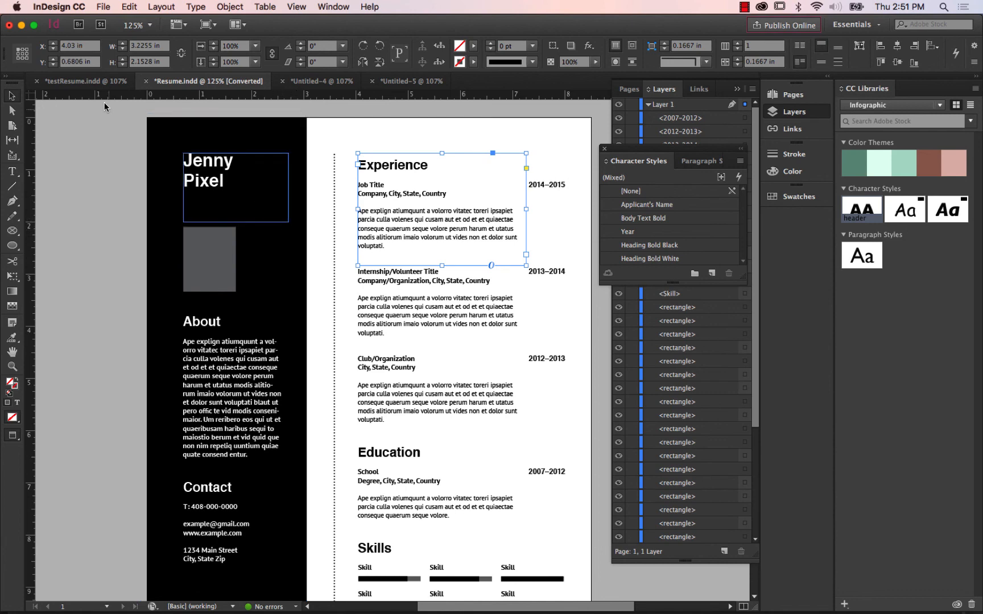
click(88, 83)
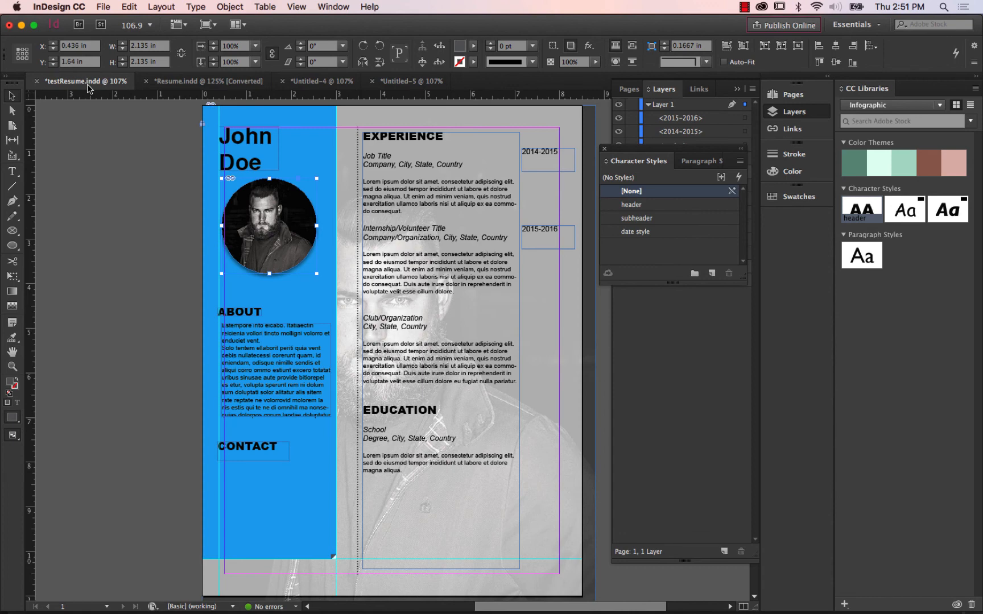